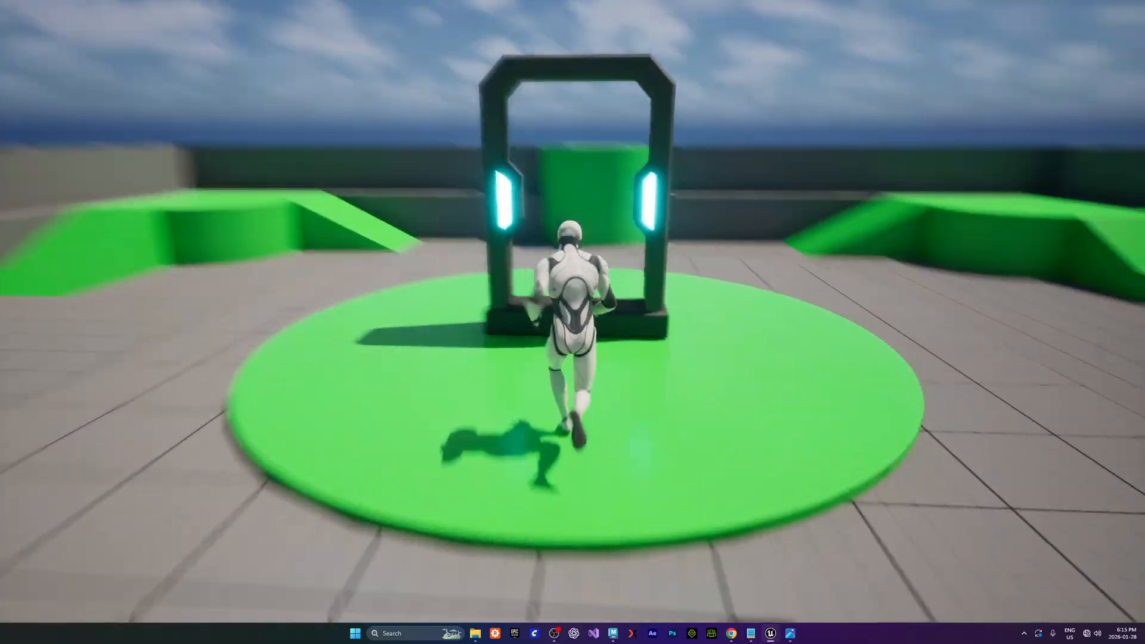
Test the automatic door in the running level by moving the character toward it, away from it and across the platform
key(s)
key(w)
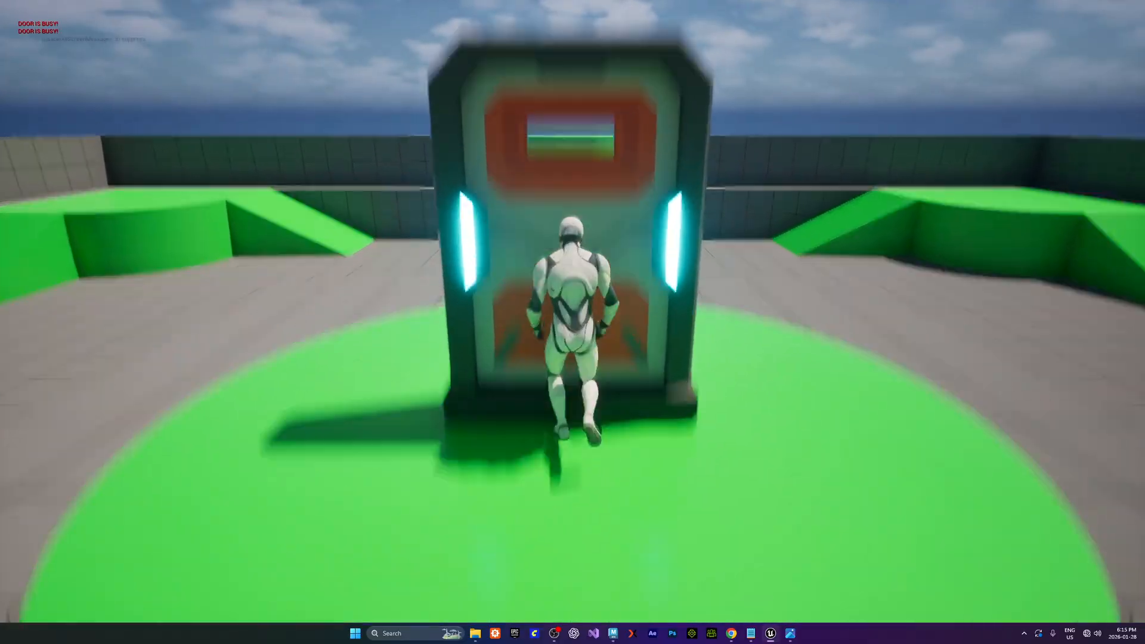
key(s)
key(w)
key(s)
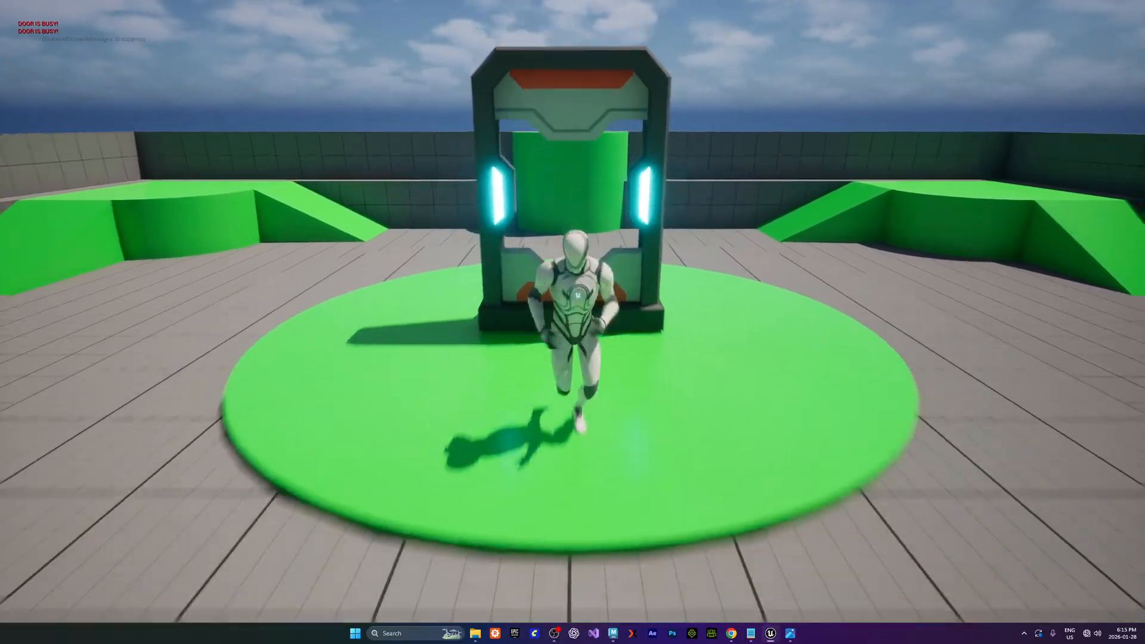
key(w)
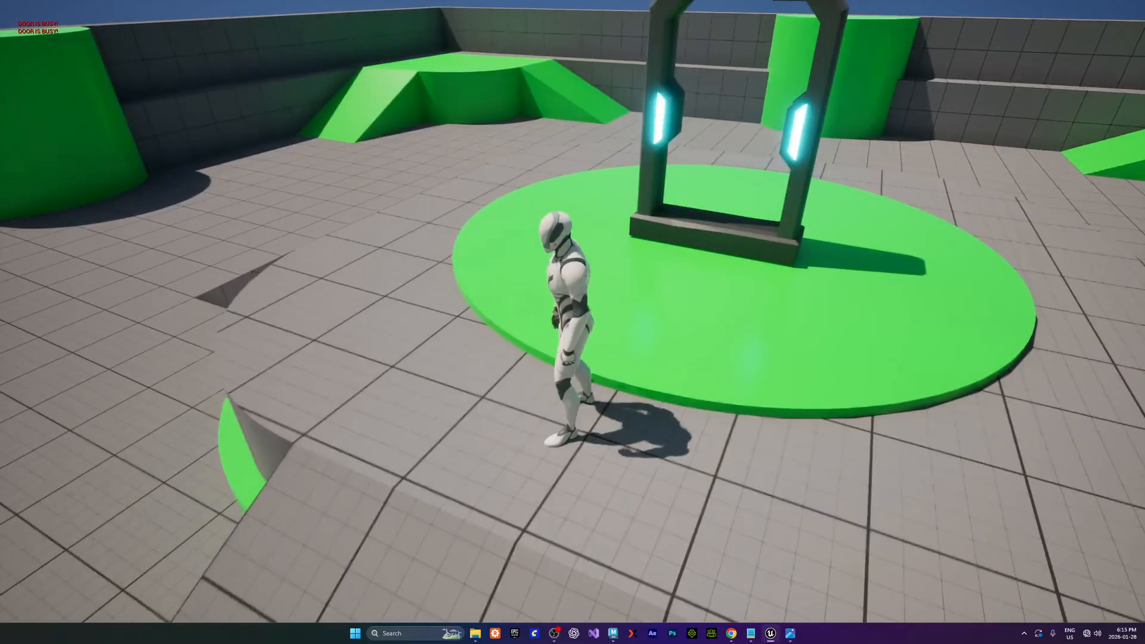
key(d)
key(a)
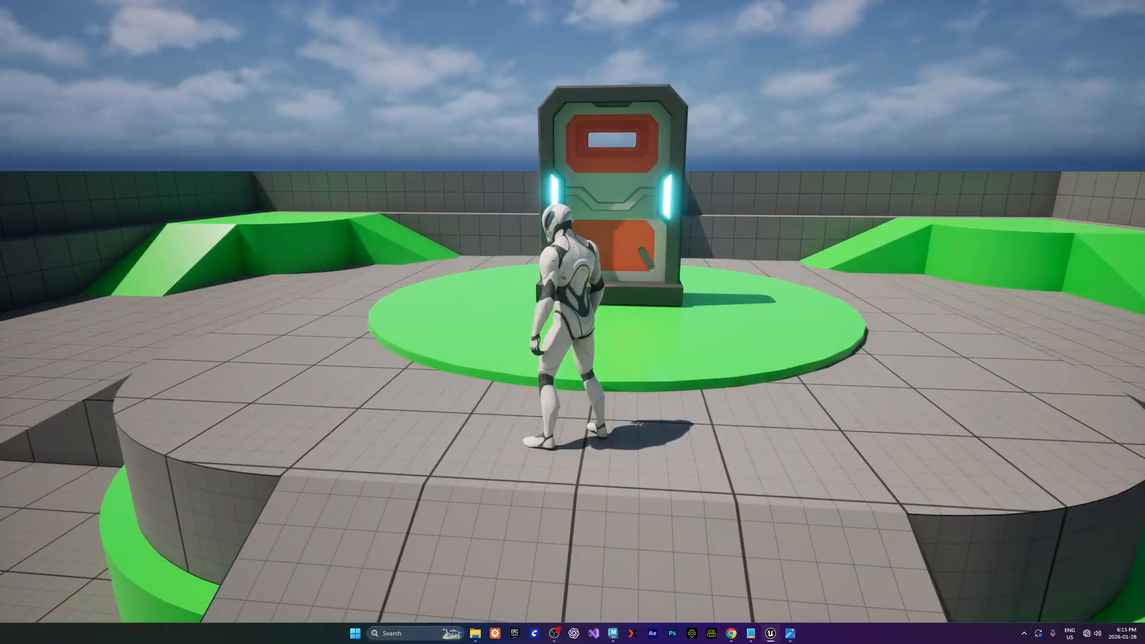
key(d)
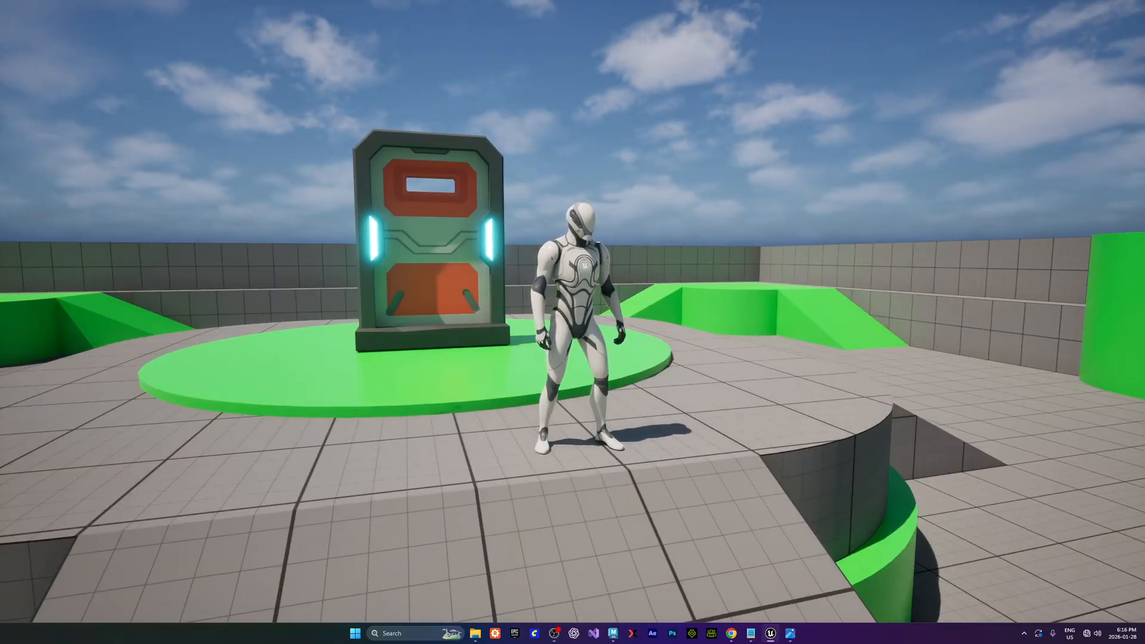
End the play session and leave the full-screen viewport
key(Escape)
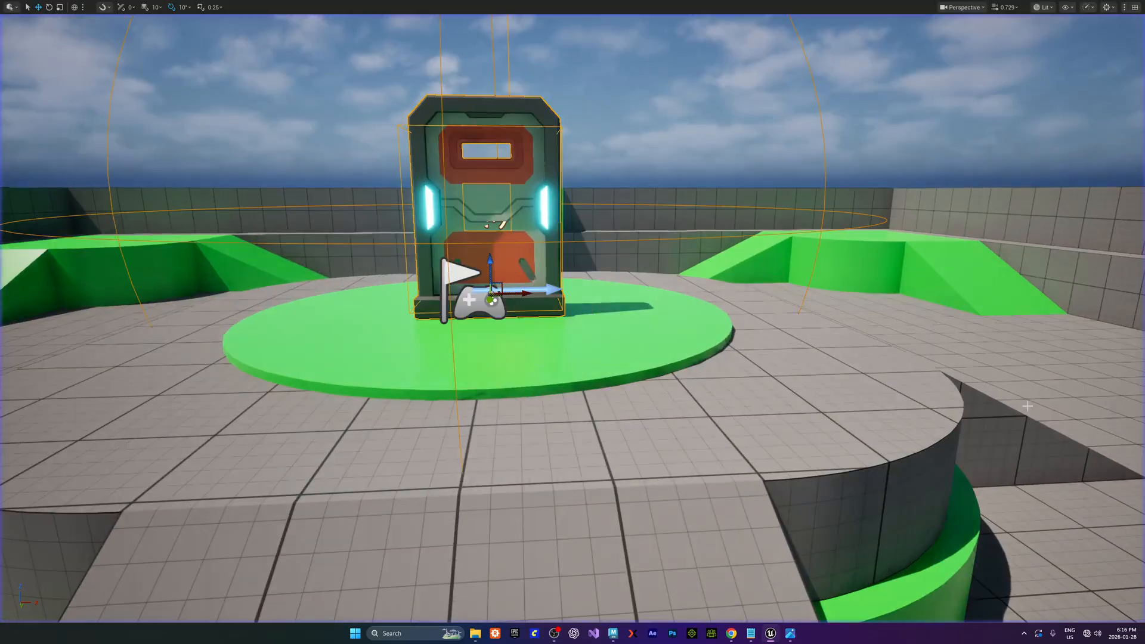
right_drag(1140, 362, 1144, 362)
key(F11)
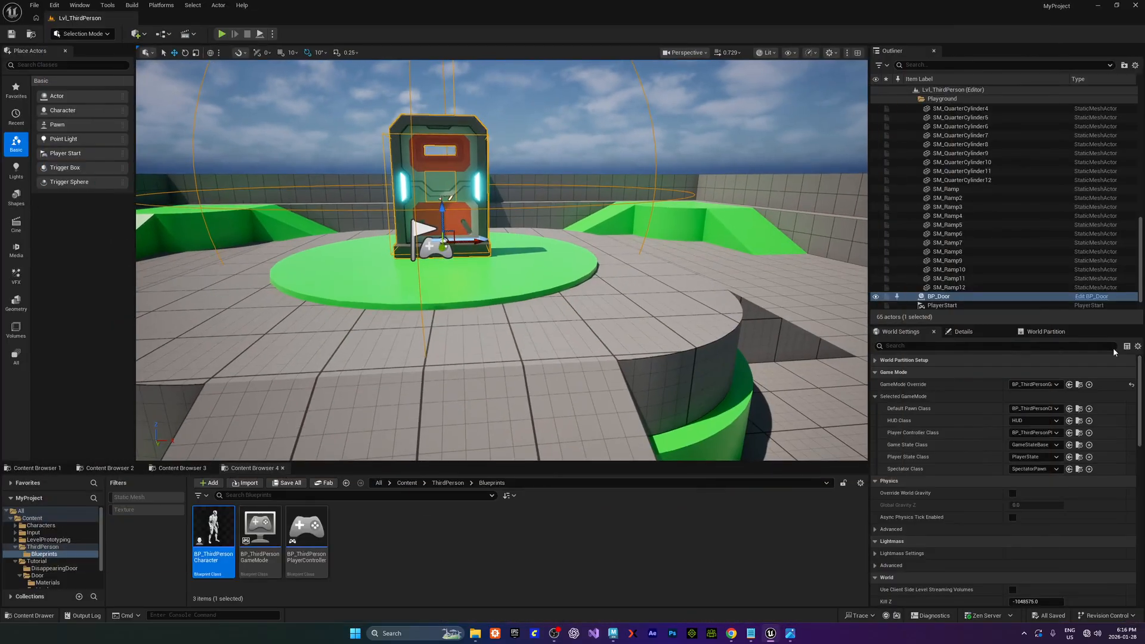
Focus the level view on the existing door and browse to the Content/Tutorial/Door folder
click(497, 529)
key(f)
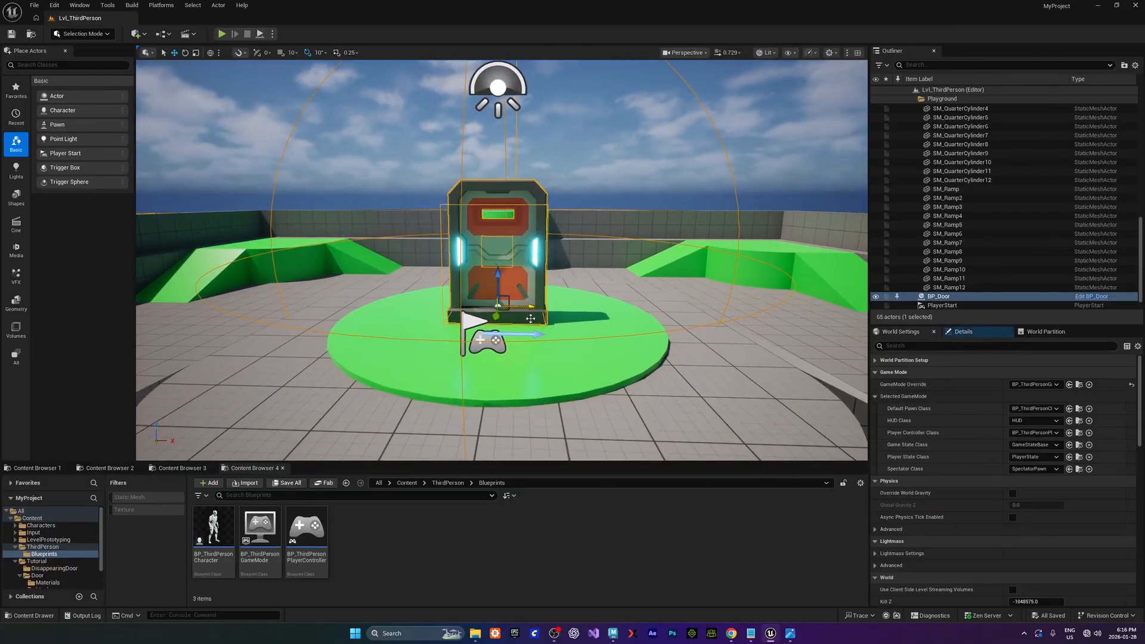
click(451, 486)
click(408, 485)
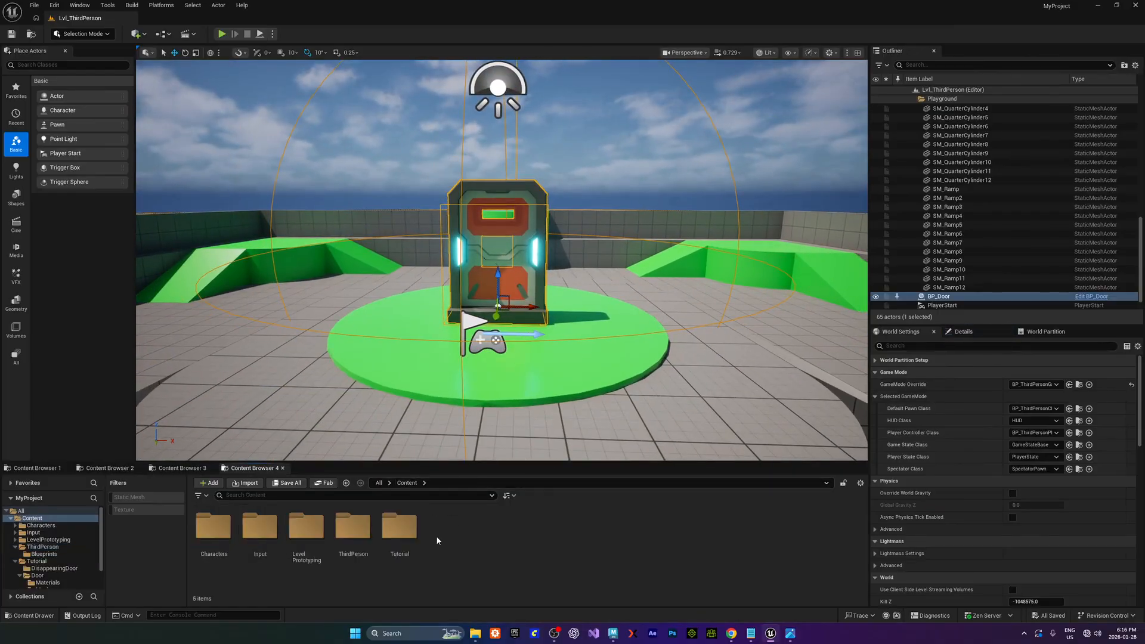
click(347, 547)
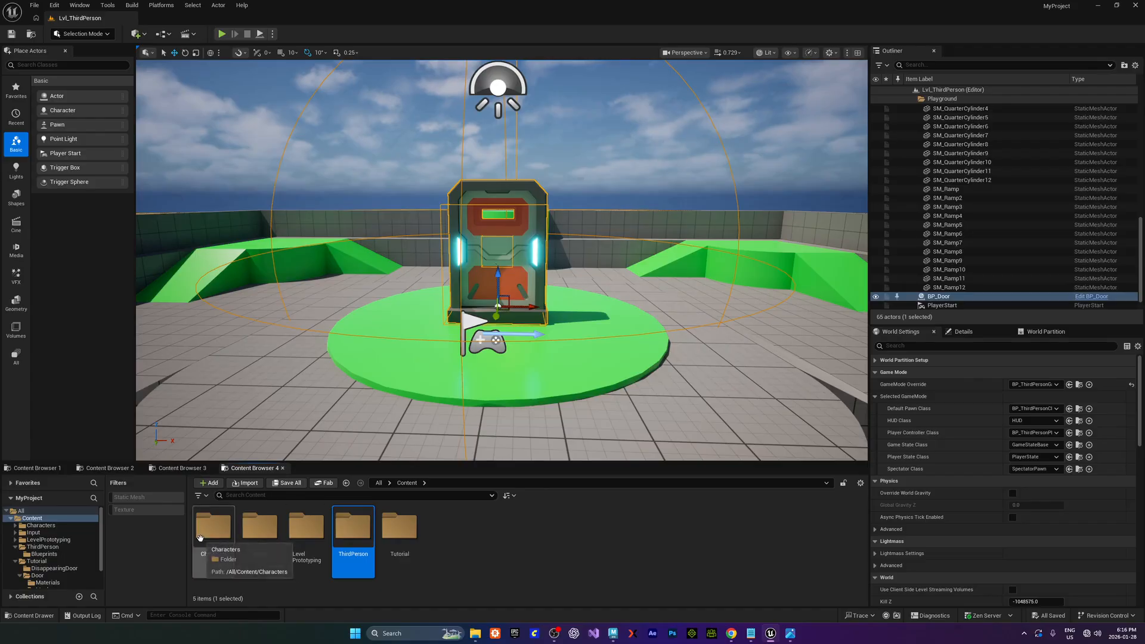
double_click(400, 528)
double_click(248, 539)
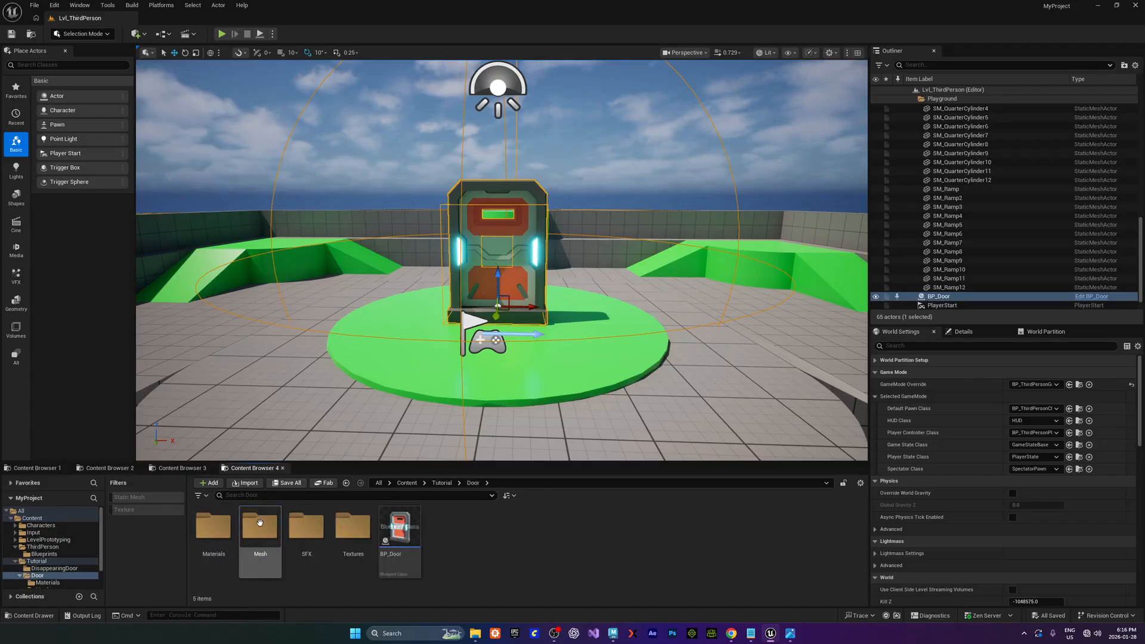
Create an Actor Blueprint class named BP_Door_Tutorial in the Door folder
right_click(481, 563)
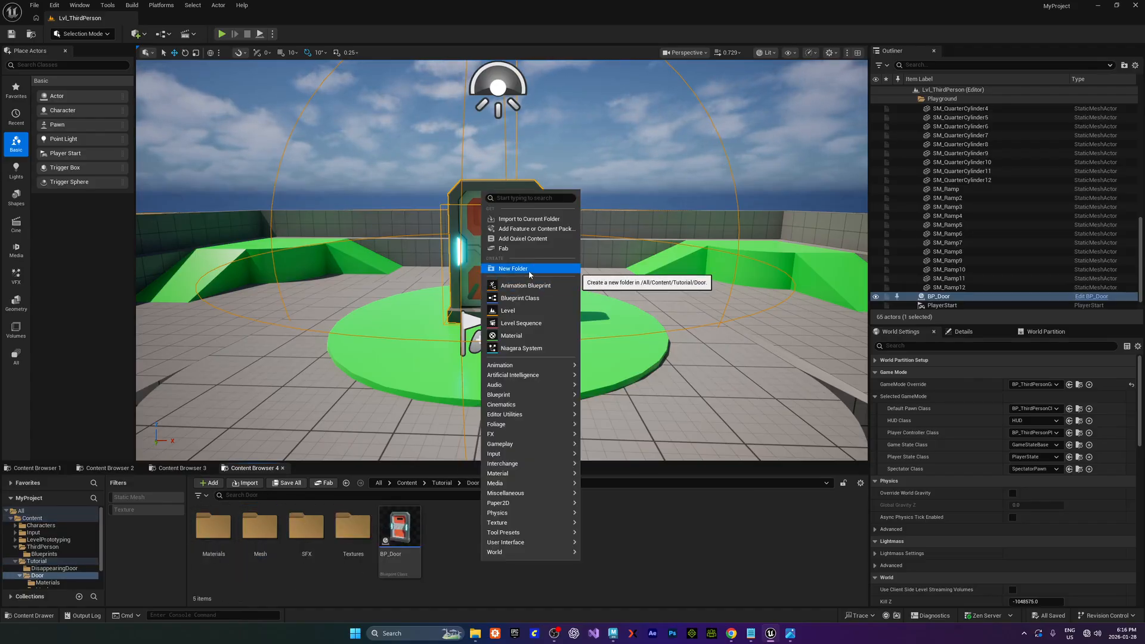
mouse_move(536, 395)
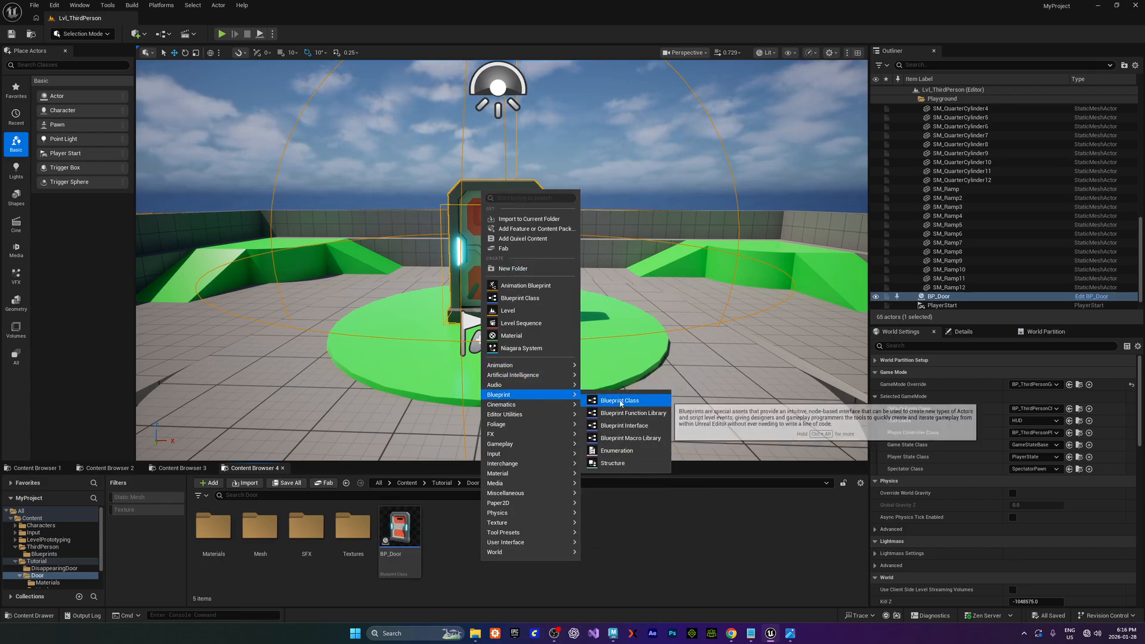
click(617, 401)
click(485, 251)
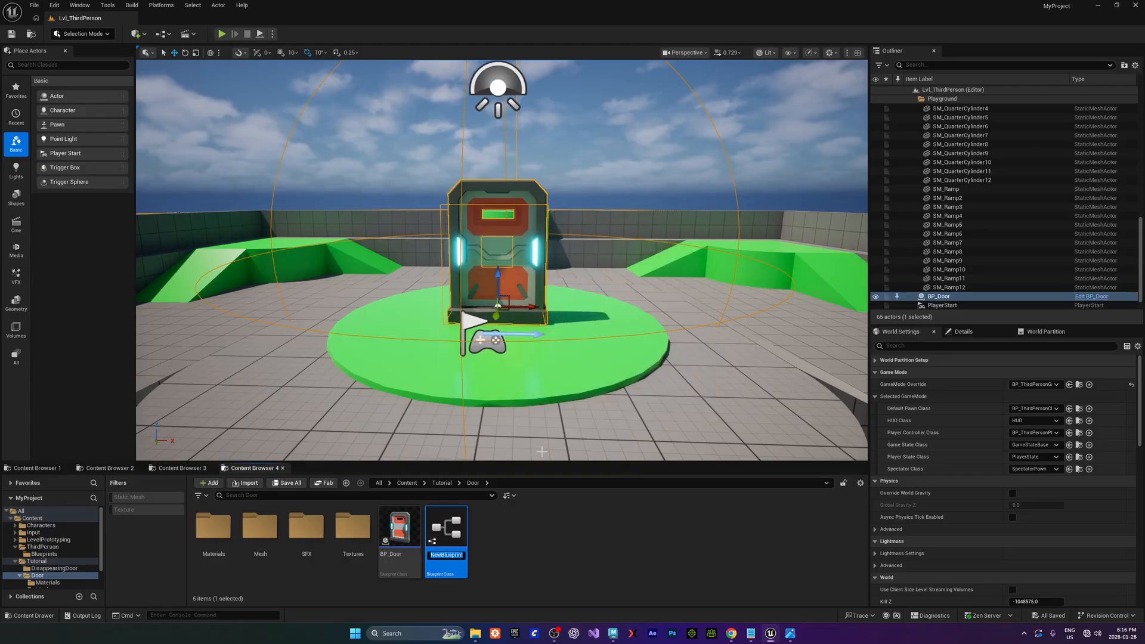
text(BP_Door)
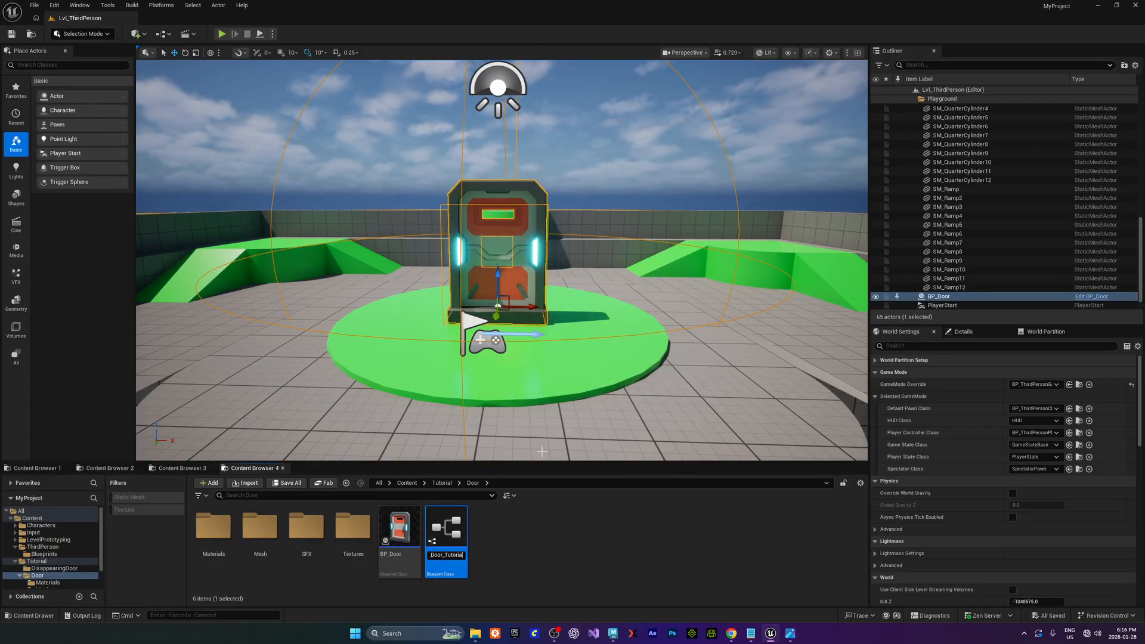
key(Return)
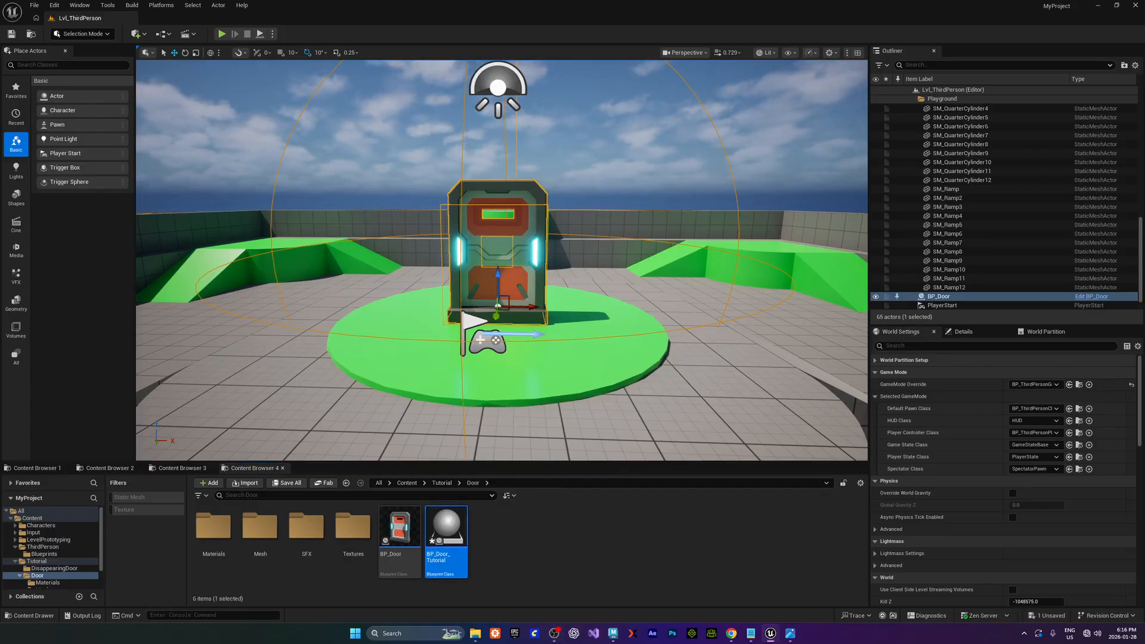
Open BP_Door_Tutorial in a maximized Blueprint editor window
drag(0, 62, 611, 103)
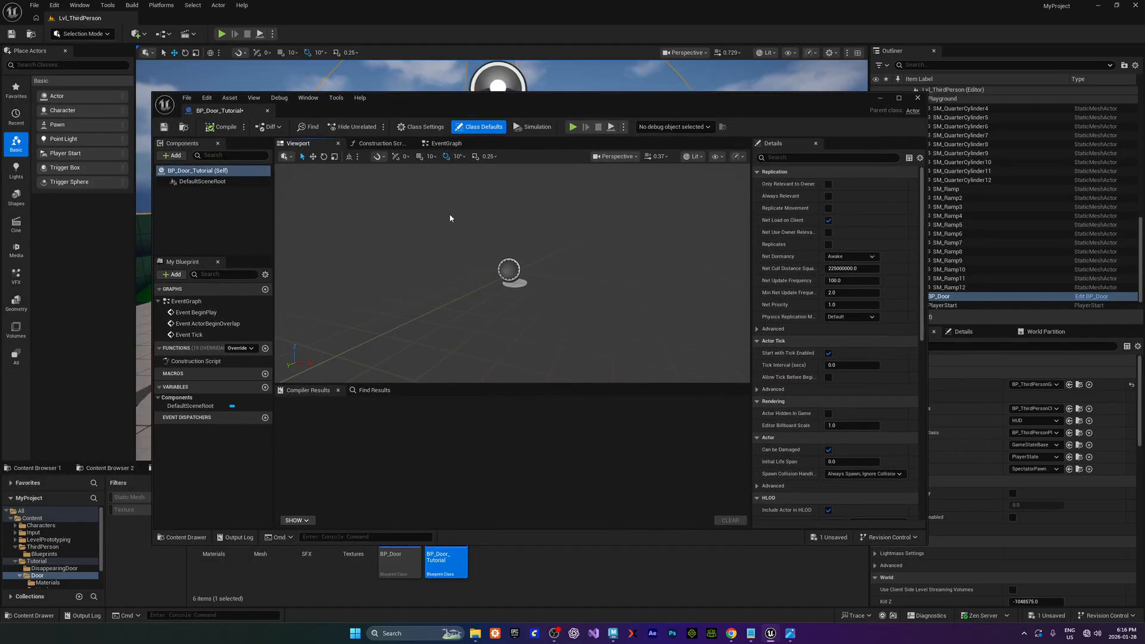
drag(464, 103, 431, 91)
double_click(430, 90)
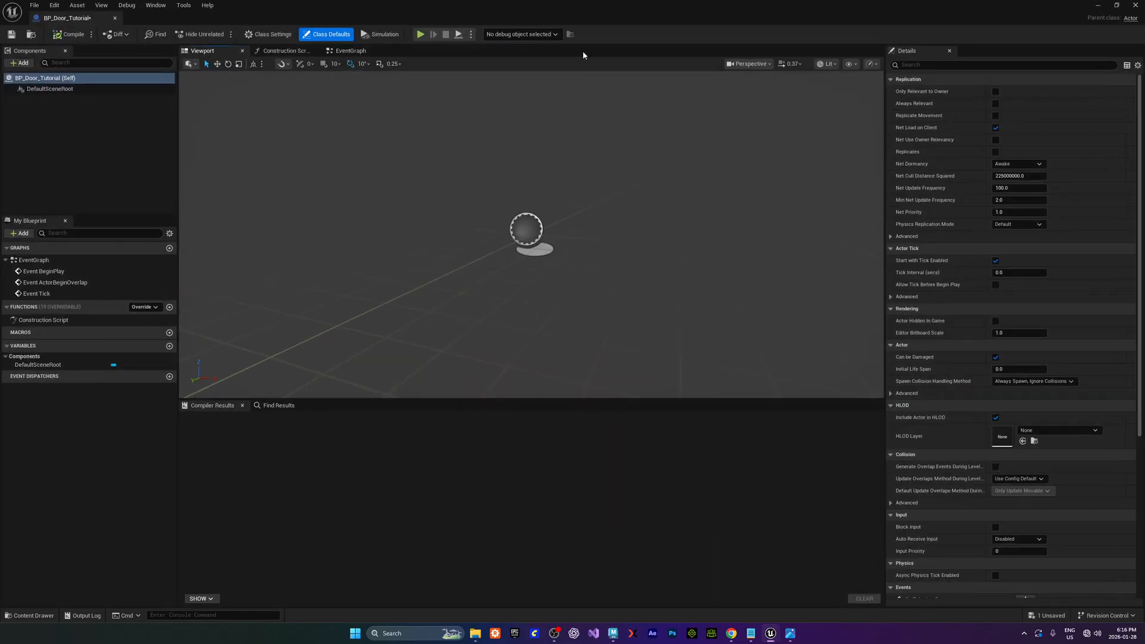
Add the three static meshes from the Door/Mesh folder, the frame and both door panels, as components of BP_Door_Tutorial
drag(516, 18, 0, 131)
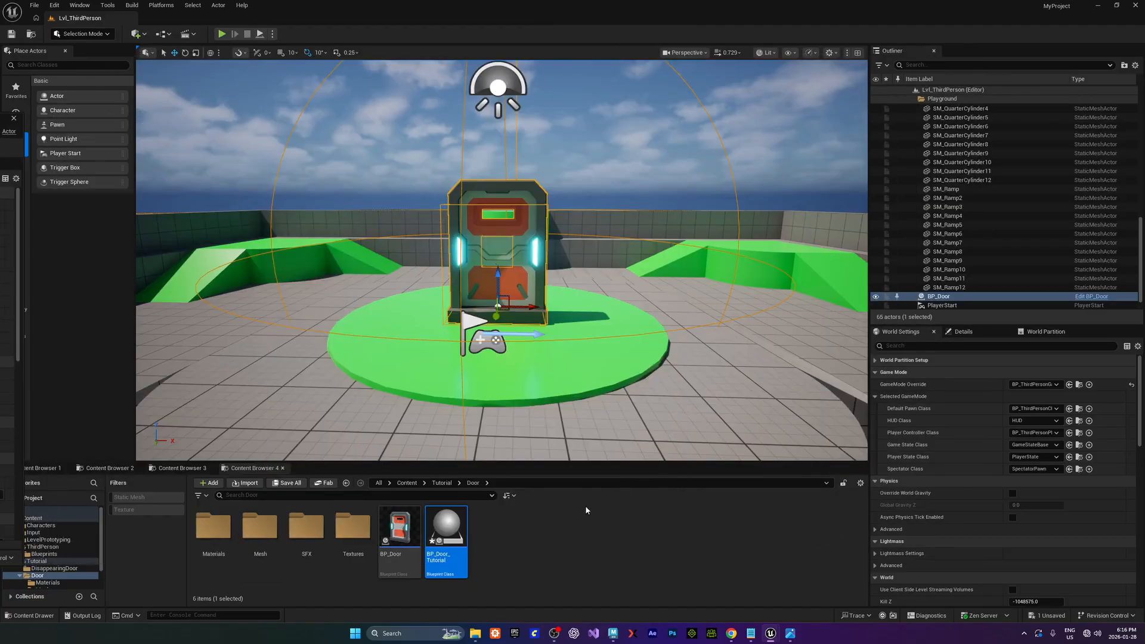
click(587, 511)
double_click(256, 532)
click(216, 534)
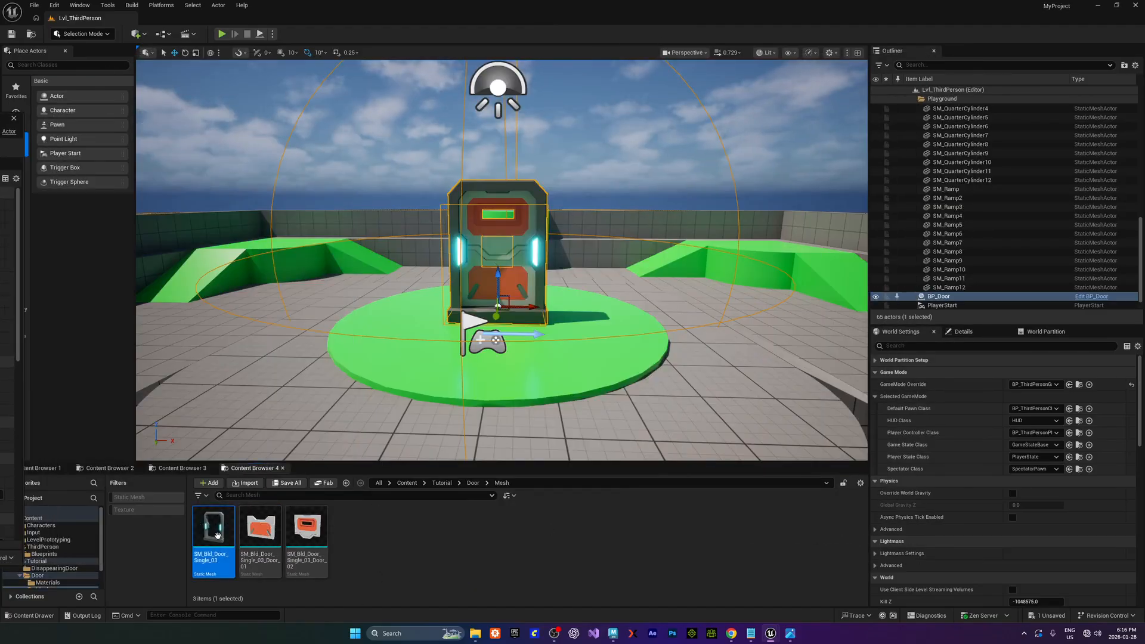
shift+click(314, 538)
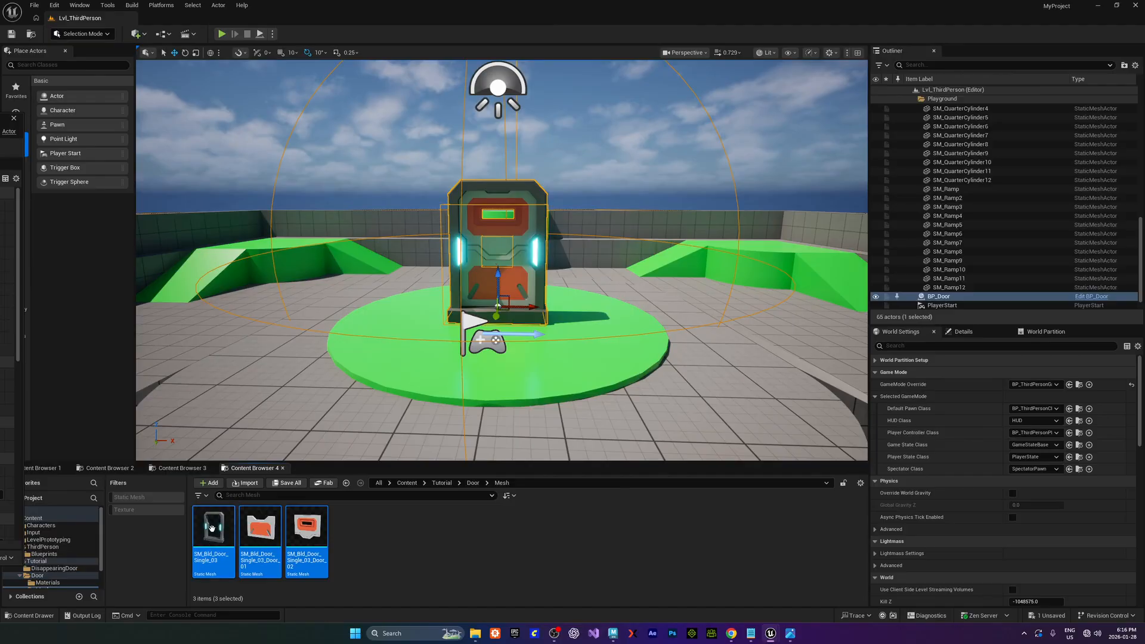
drag(0, 118, 419, 92)
double_click(419, 92)
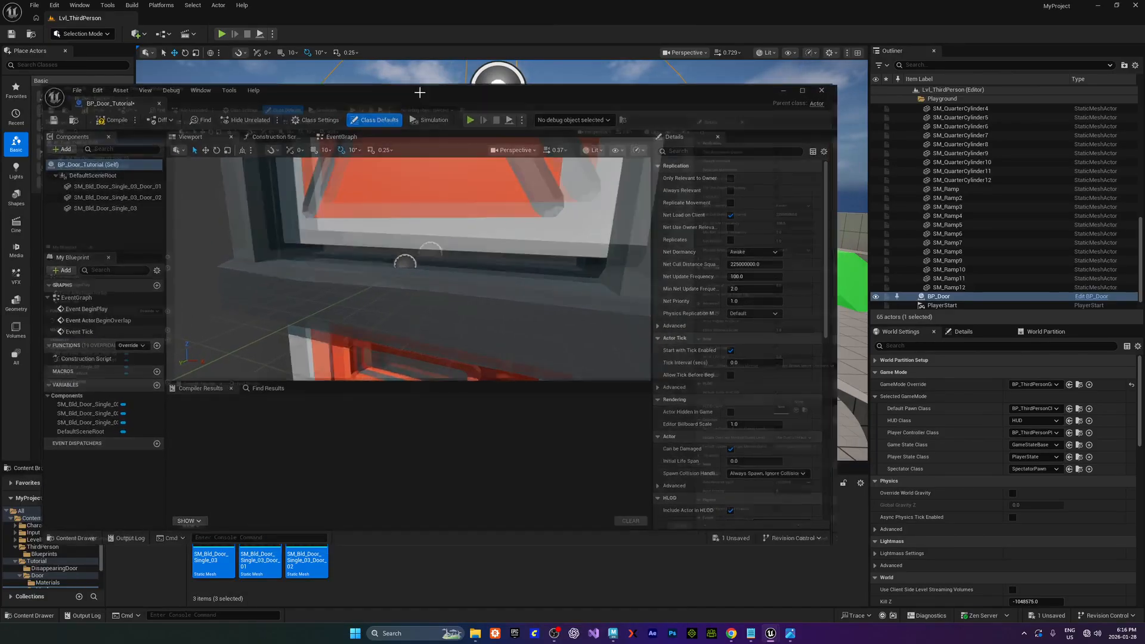
scroll(499, 205, down, 4)
scroll(499, 204, down, 5)
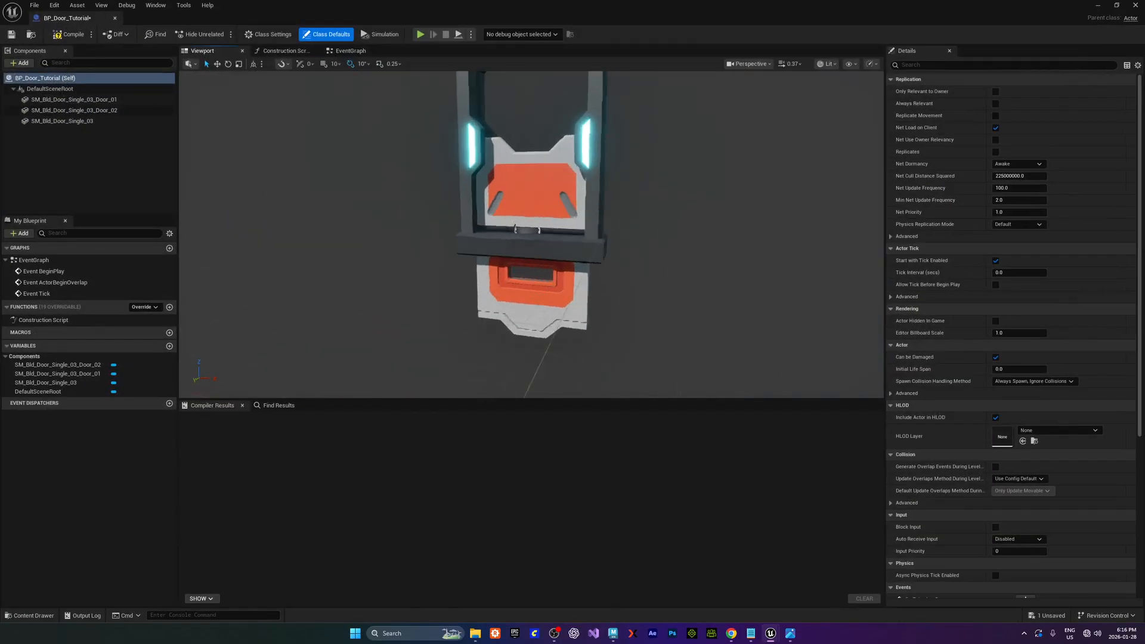
alt+drag(499, 205, 486, 218)
Delete the existing BP_Door actor from the level
drag(684, 12, 0, 151)
click(554, 303)
click(555, 308)
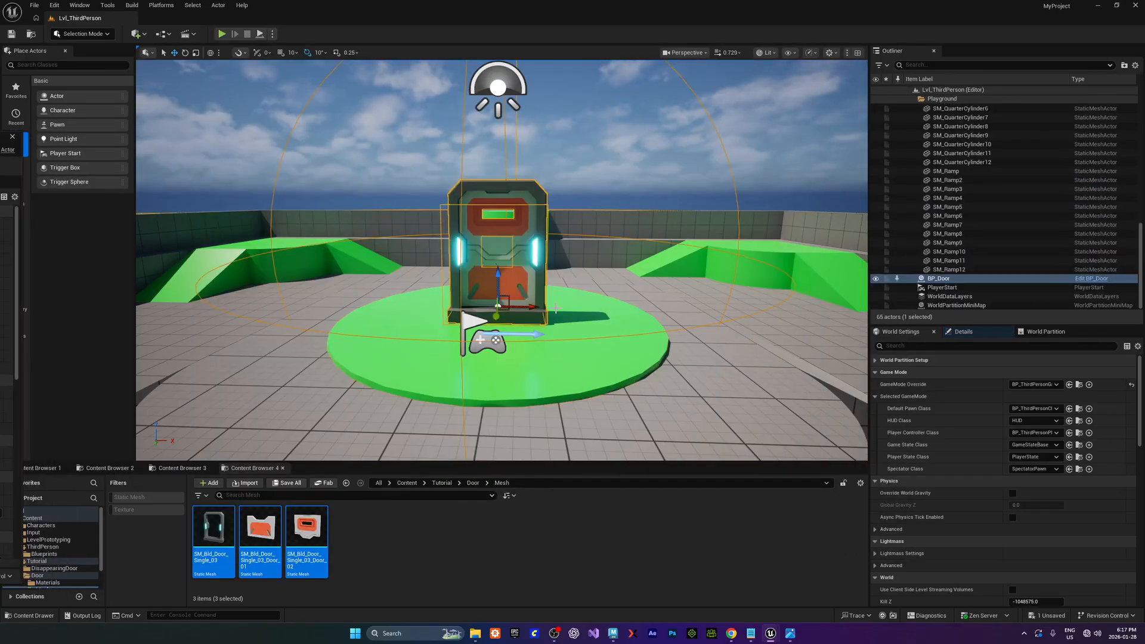
key(Delete)
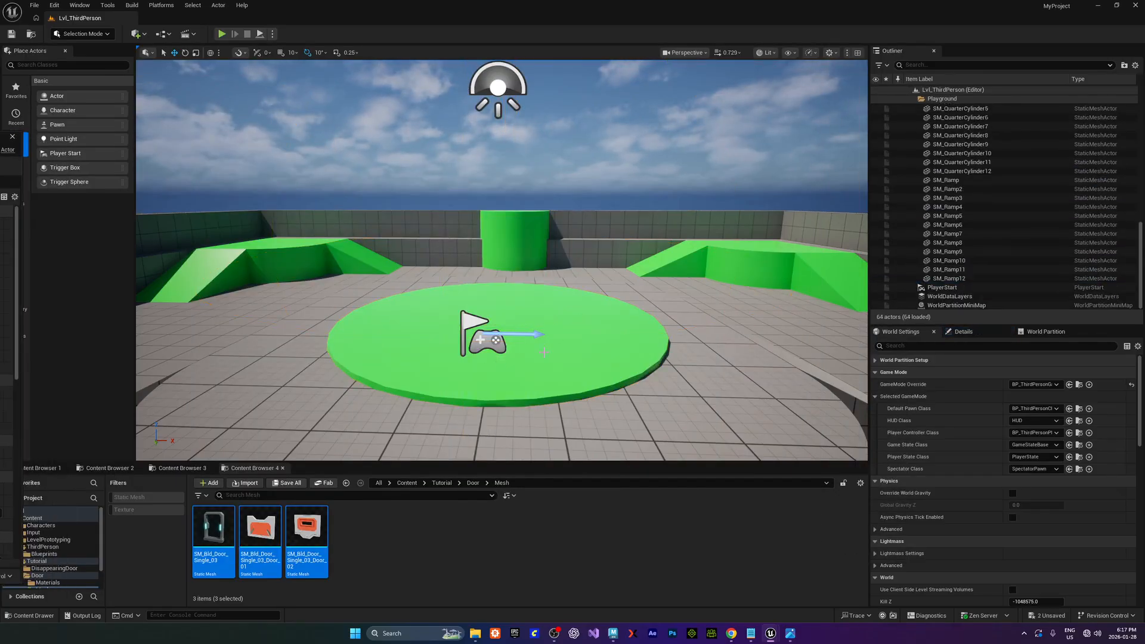
Return to the maximized BP_Door_Tutorial editor and add a Cube component named er
drag(0, 151, 498, 123)
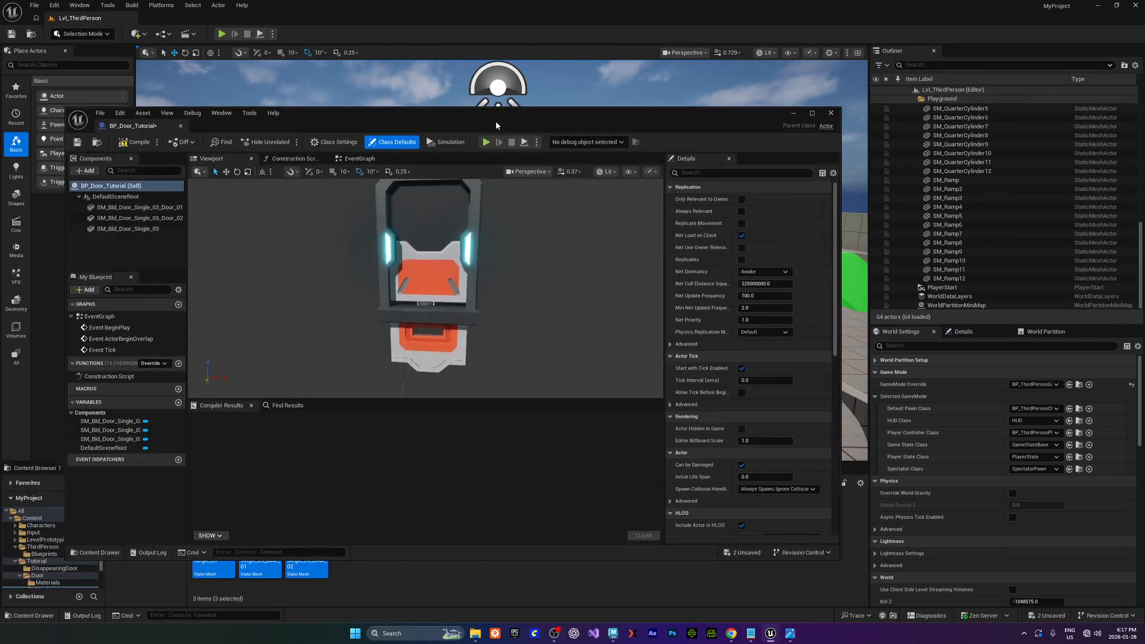
double_click(498, 123)
right_drag(574, 277, 589, 211)
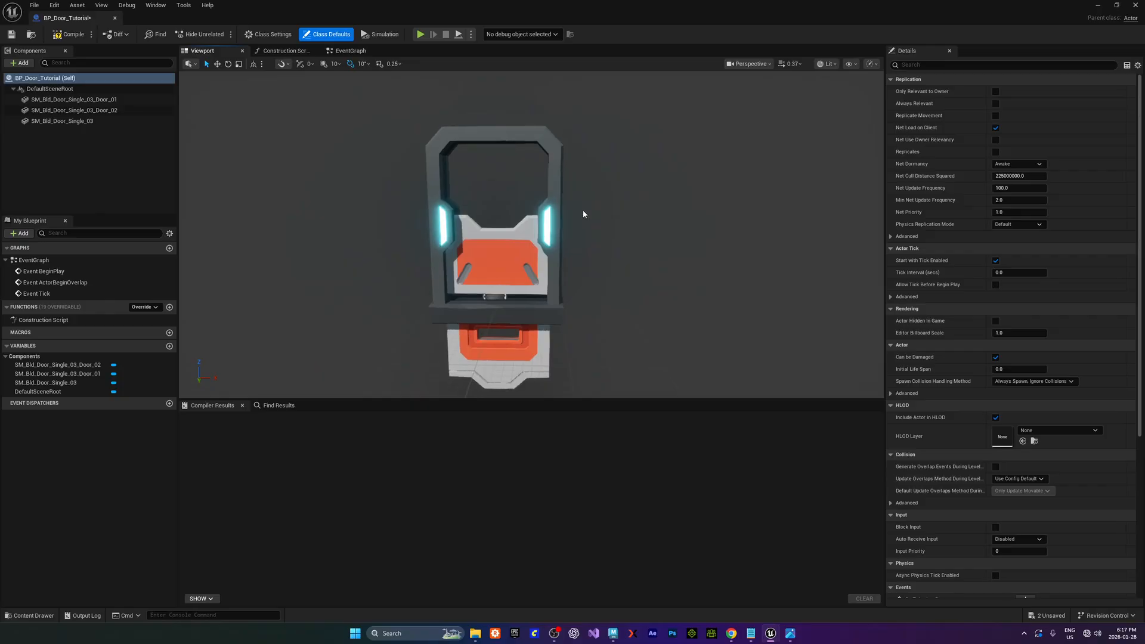
right_drag(516, 233, 554, 236)
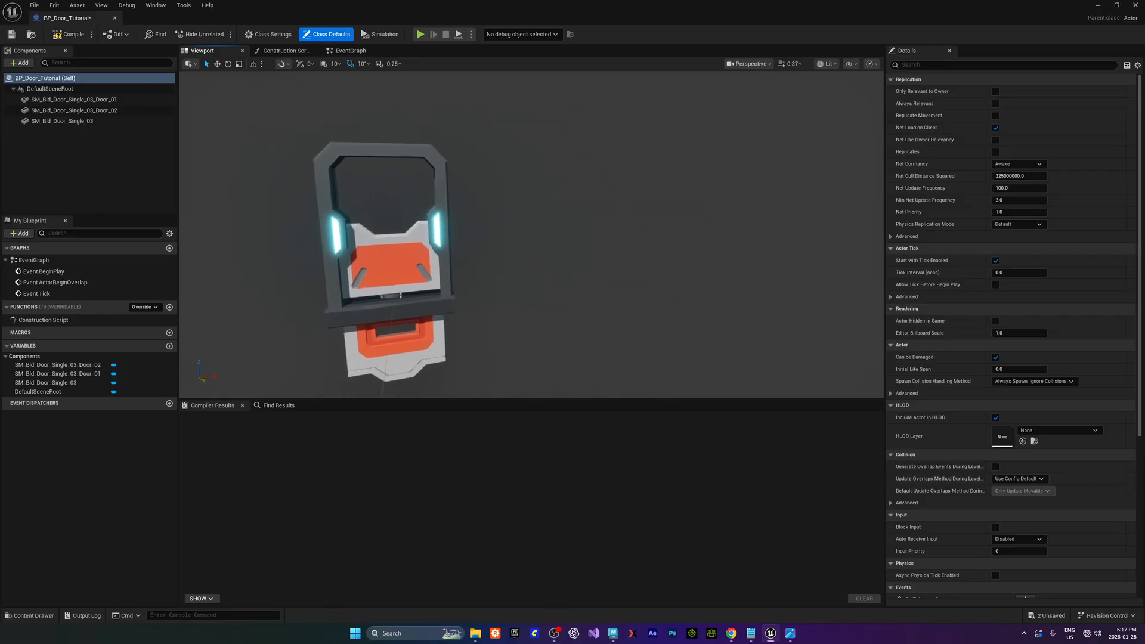
click(20, 62)
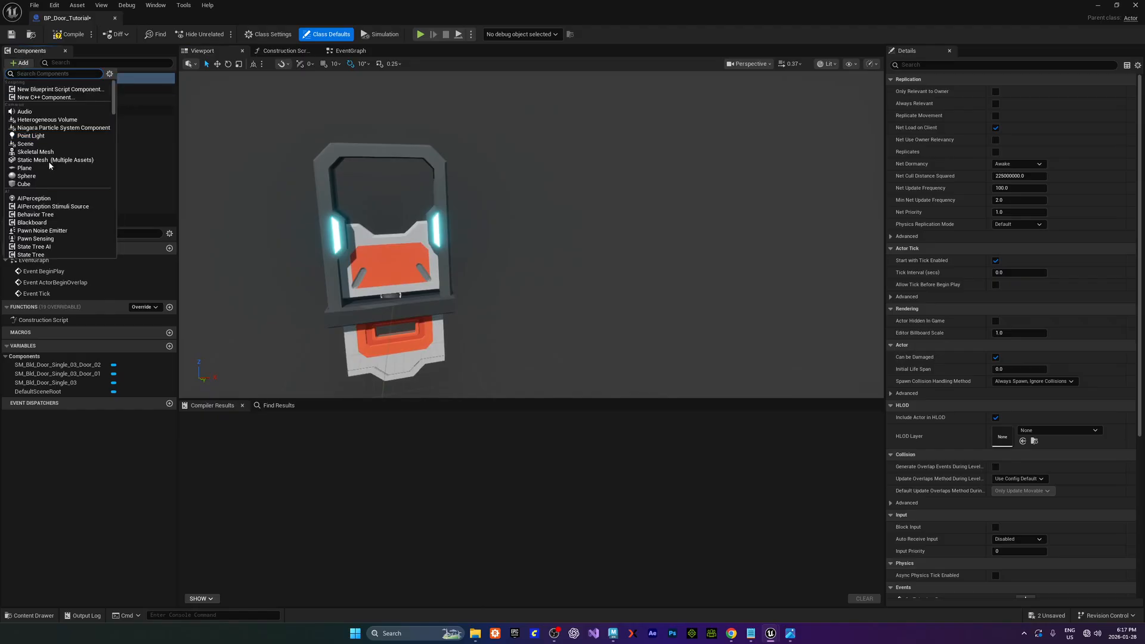
click(36, 179)
text(er)
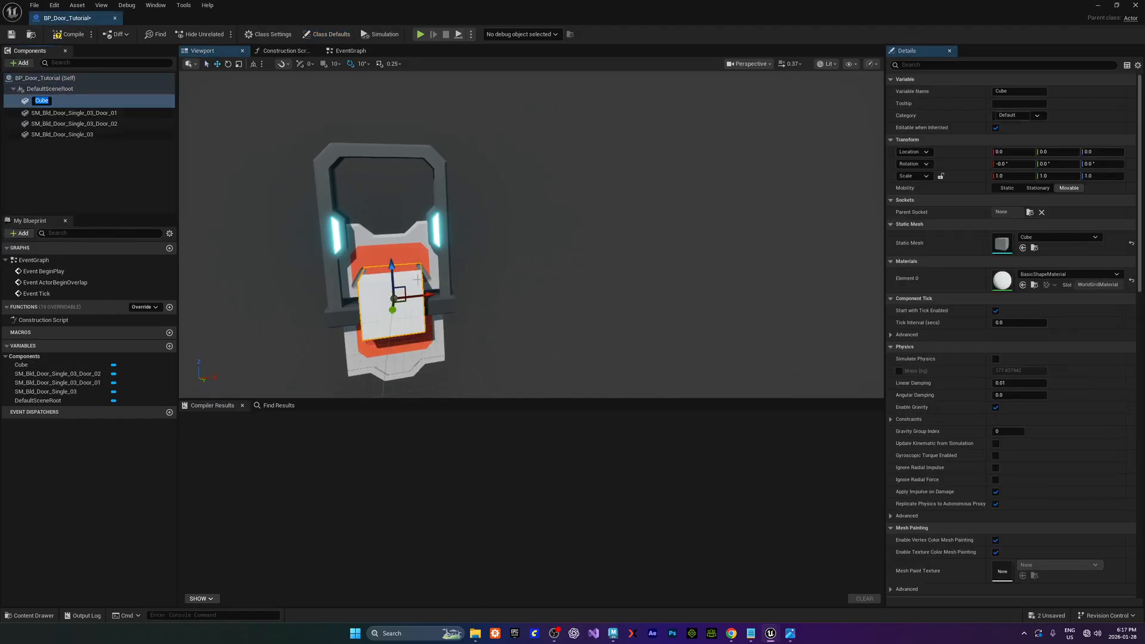
key(Return)
Shape the cube into a tall, narrow pillar about 0.42 × 0.22 × 3.57 in scale and place it at about X 72, Z 123 beside the frame's light
right_drag(256, 273, 170, 277)
key(e)
key(r)
drag(578, 296, 682, 326)
right_drag(683, 326, 787, 298)
key(a)
key(e)
key(r)
drag(641, 272, 644, 179)
right_drag(708, 292, 707, 265)
key(s)
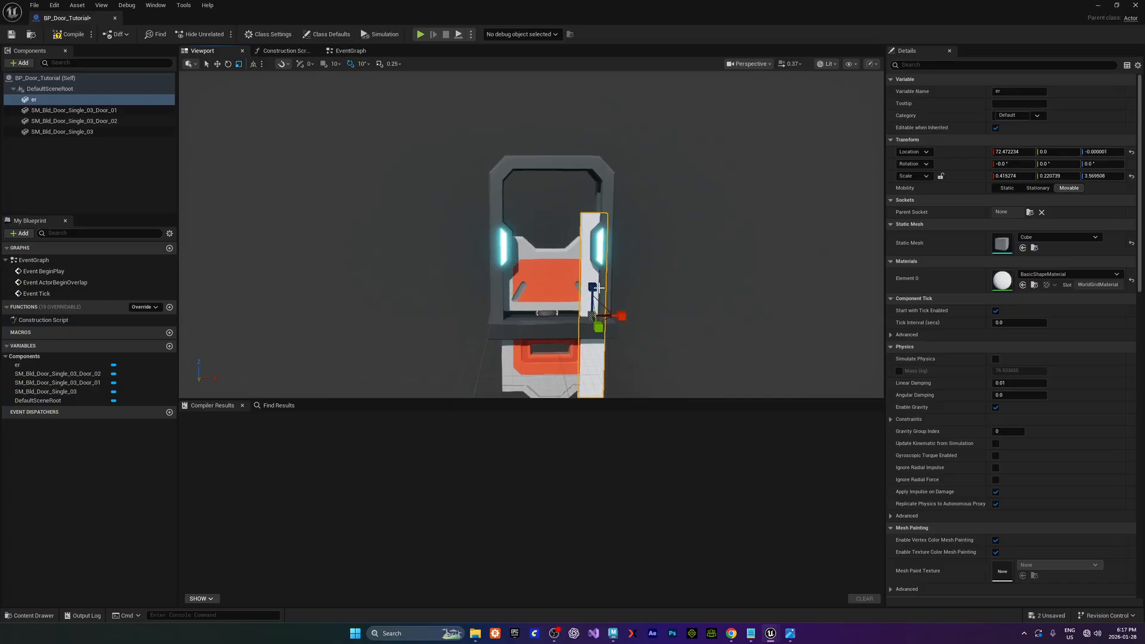
key(w)
drag(598, 287, 604, 213)
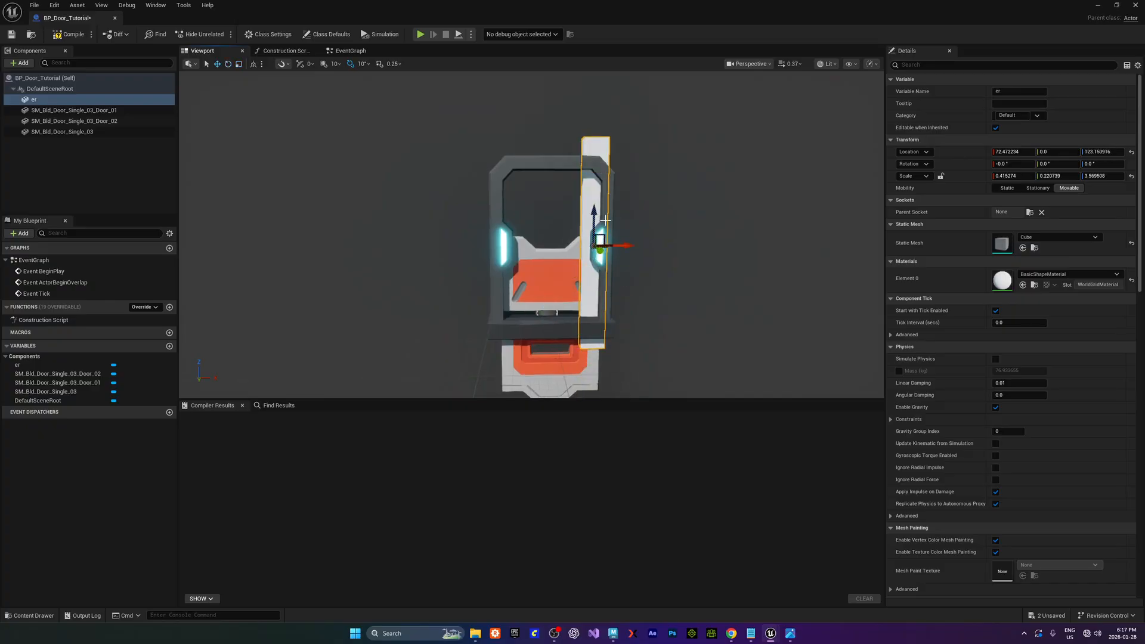
Refine the pillar's scale to about 0.23 × 0.29 × 2.99 so it fits the side of the door frame
right_drag(605, 220, 507, 233)
key(d)
key(r)
drag(549, 233, 554, 234)
right_drag(594, 261, 536, 184)
key(a)
key(s)
key(e)
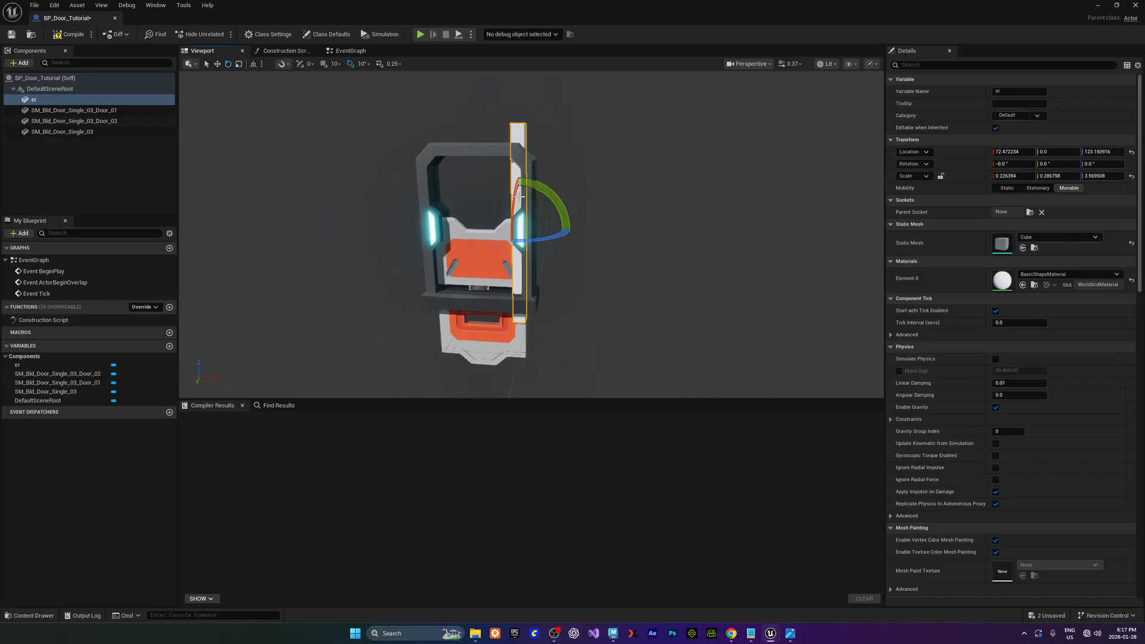
key(r)
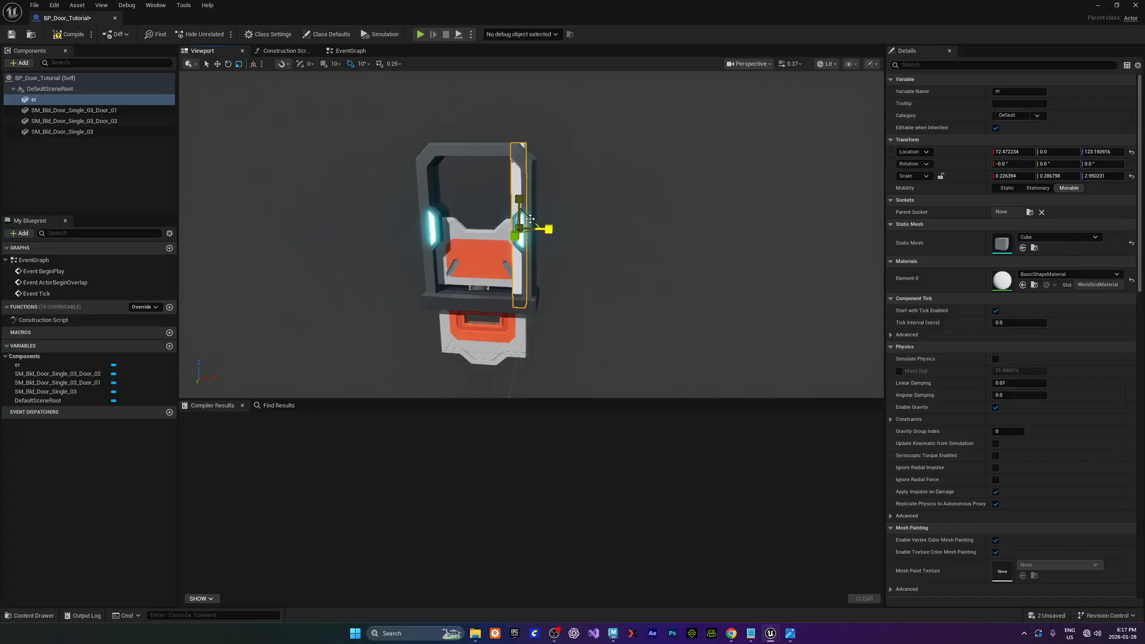
Duplicate the er pillar and place the copy on the opposite side of the door frame at about X -94
right_click(55, 101)
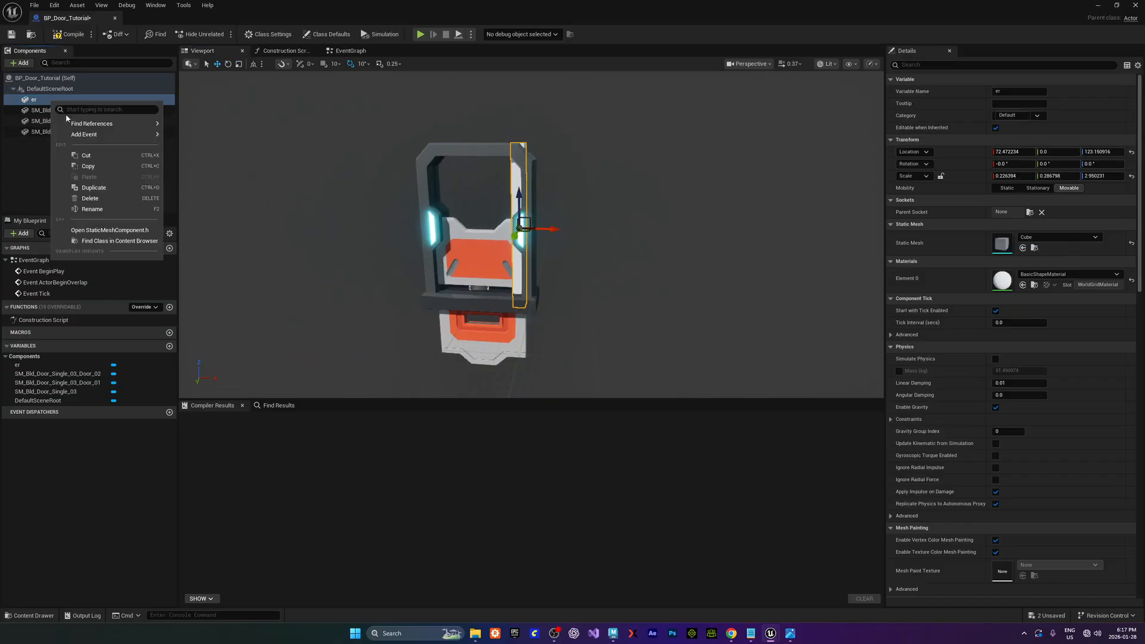
click(100, 188)
drag(548, 228, 457, 225)
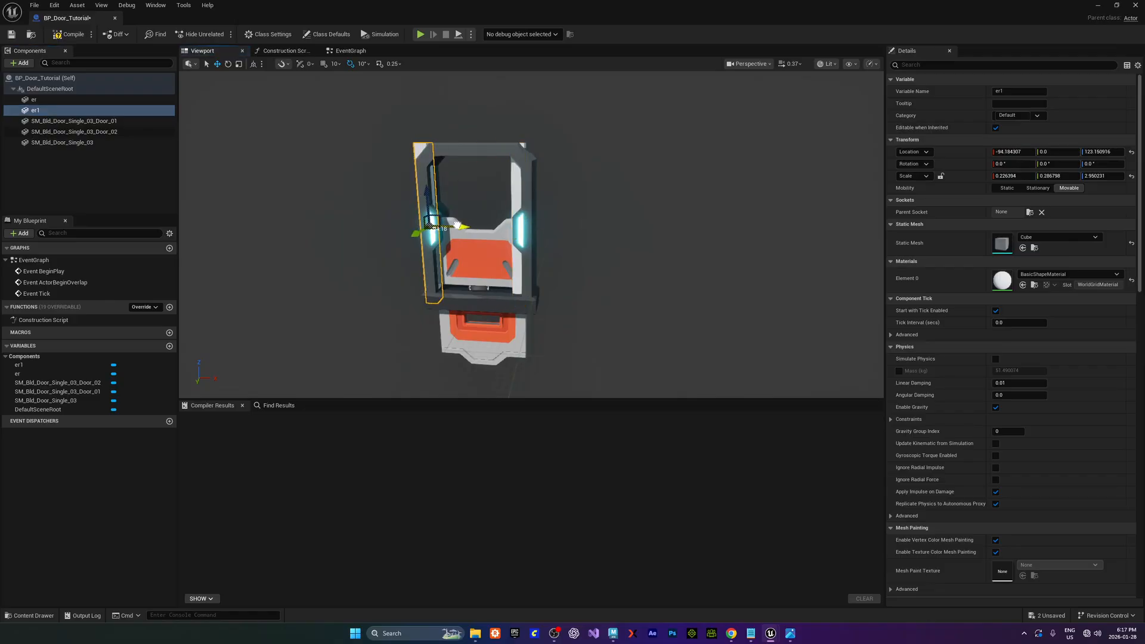
Duplicate the second pillar, pitch the copy 90° and fit it across the frame's top at about Z 261, with its length scaled to about 1.87
right_click(76, 111)
click(118, 203)
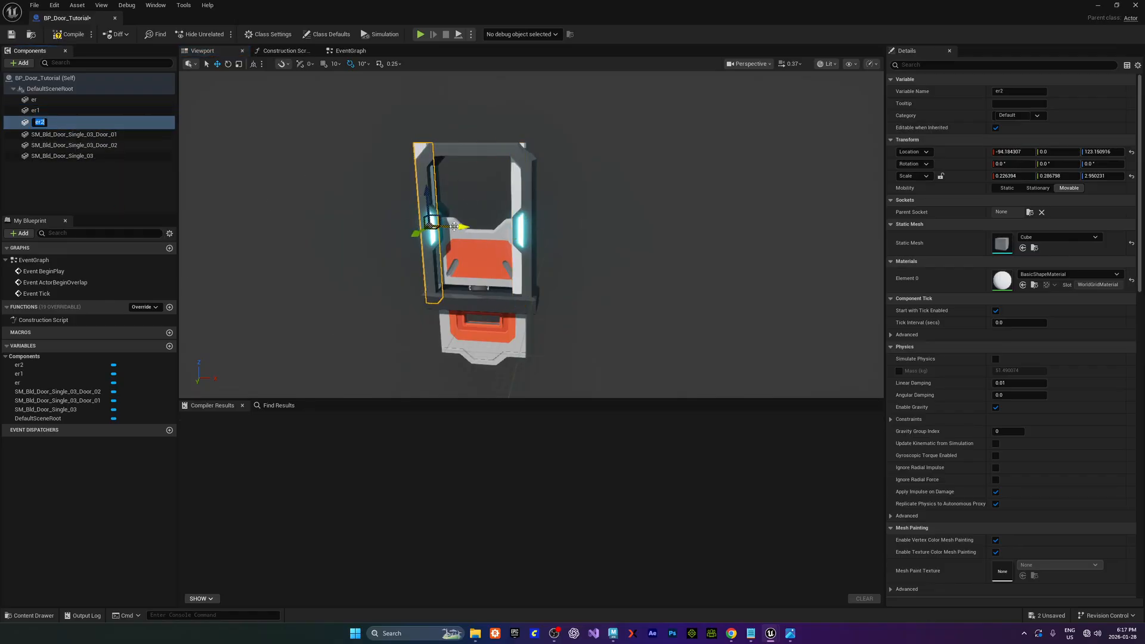
key(e)
drag(452, 227, 525, 250)
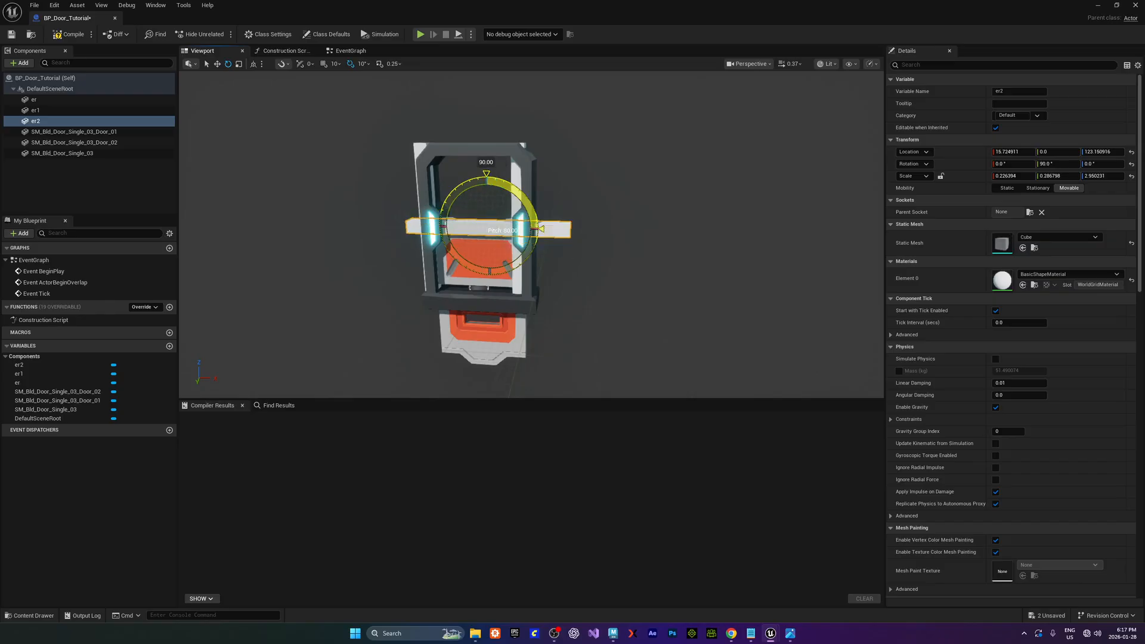
key(w)
drag(484, 197, 467, 151)
key(e)
key(r)
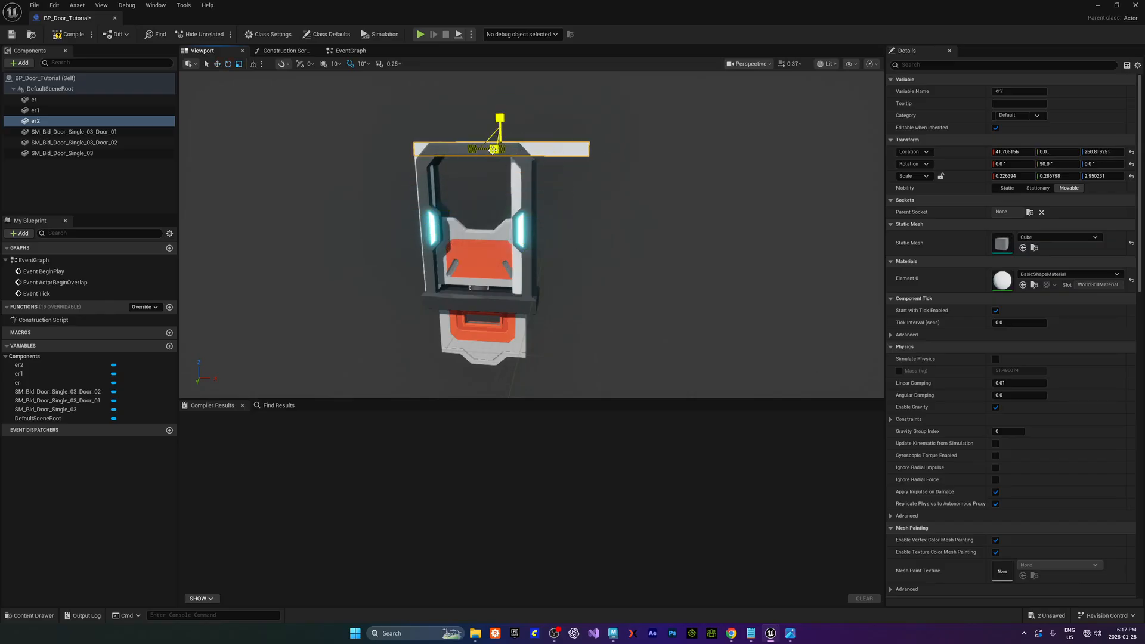
drag(471, 148, 440, 148)
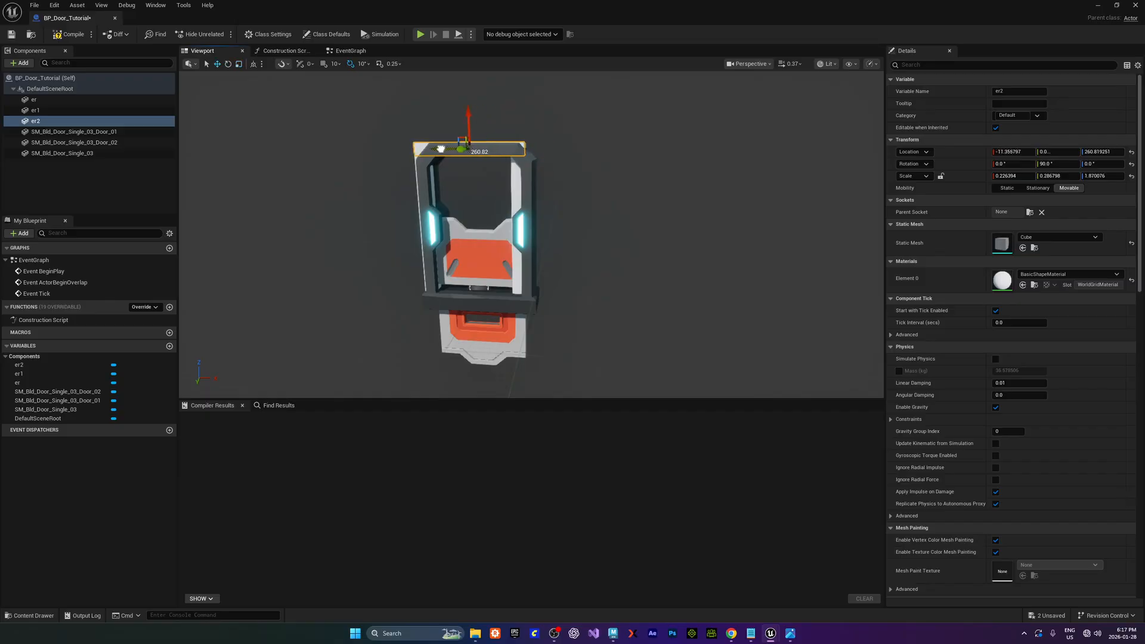
Duplicate the top beam er2 and lower the copy to the bottom edge of the frame
right_click(5, 122)
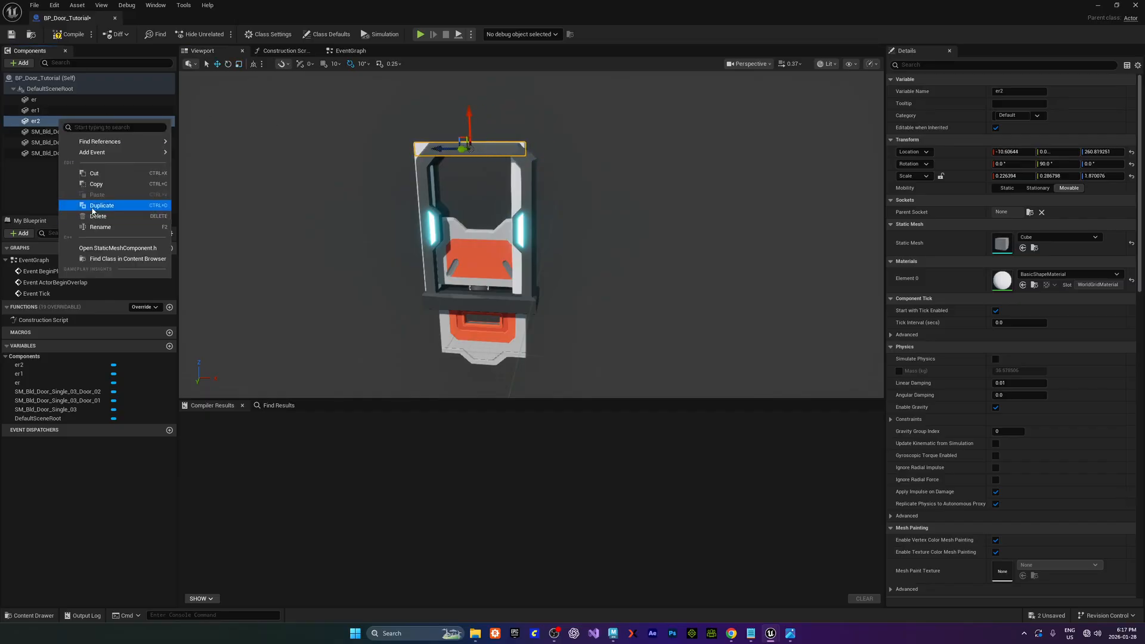
click(90, 203)
drag(469, 161, 473, 261)
Hide the three SM_Bld_Door_Single_03 meshes by turning off their Visible property
click(57, 142)
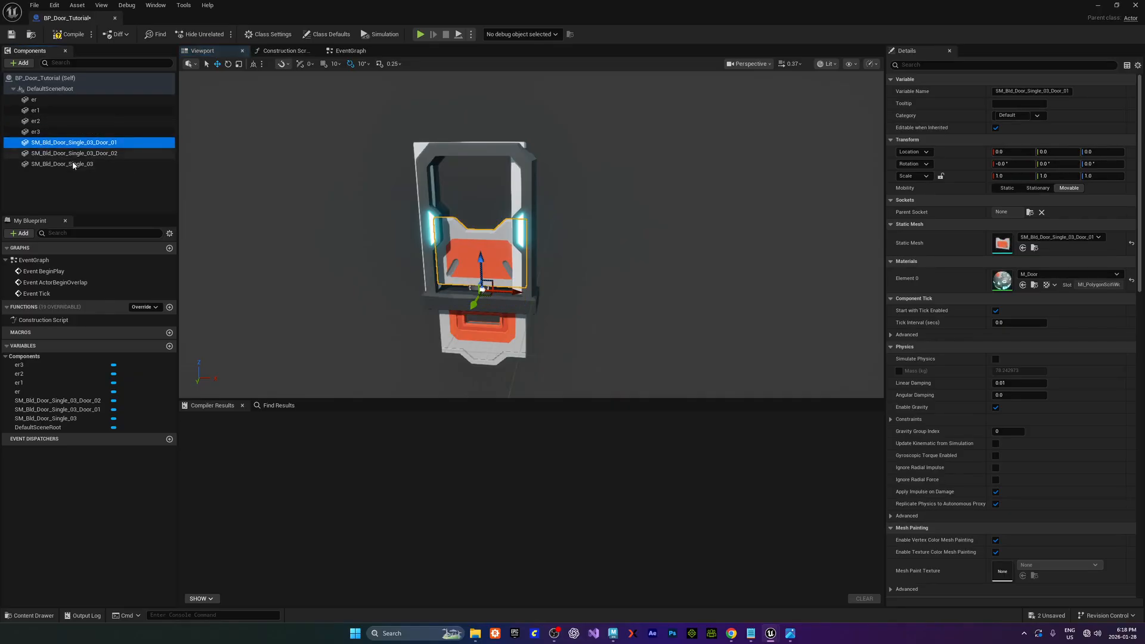
shift+click(74, 164)
click(928, 63)
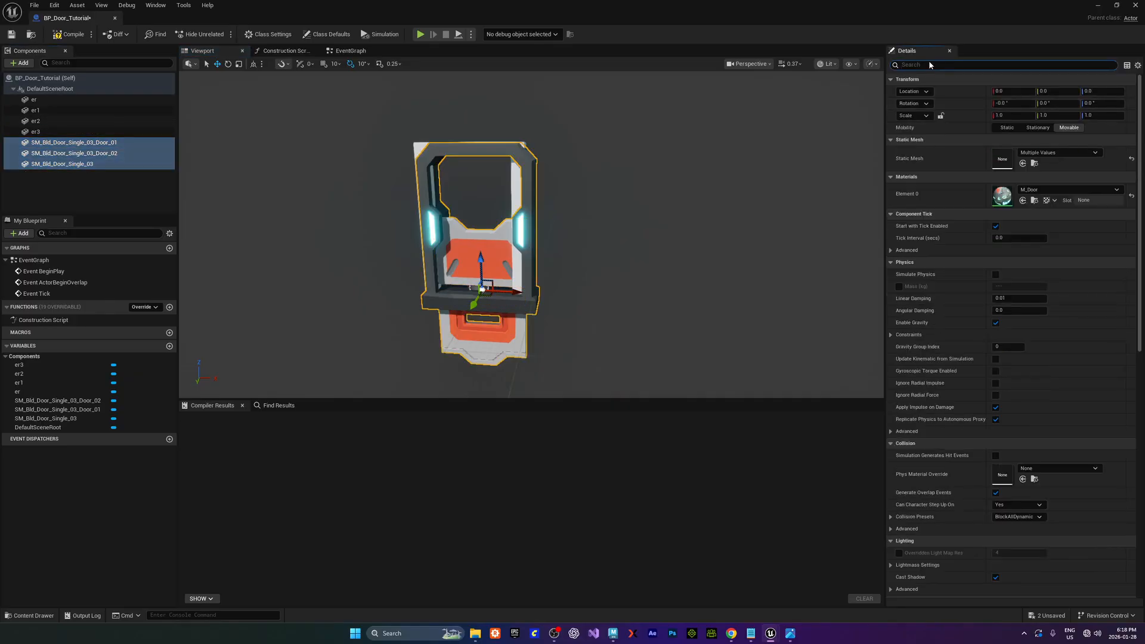
text(vis)
click(997, 128)
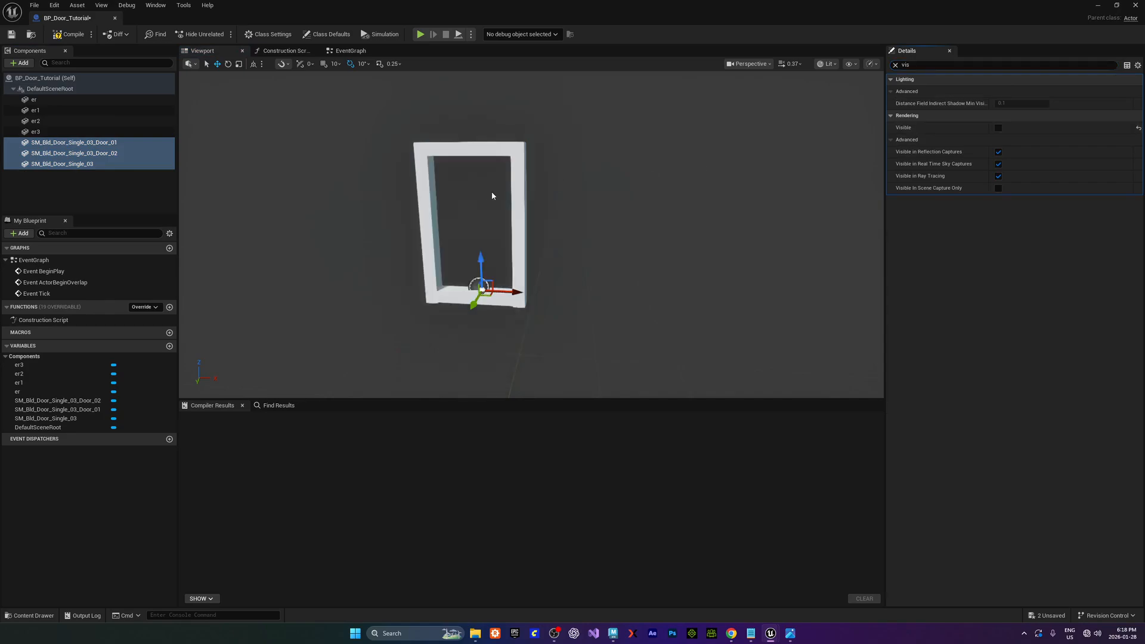
Duplicate the top beam er2, scale the copy up into a flat panel and fit it over the lower half of the cube frame
click(444, 147)
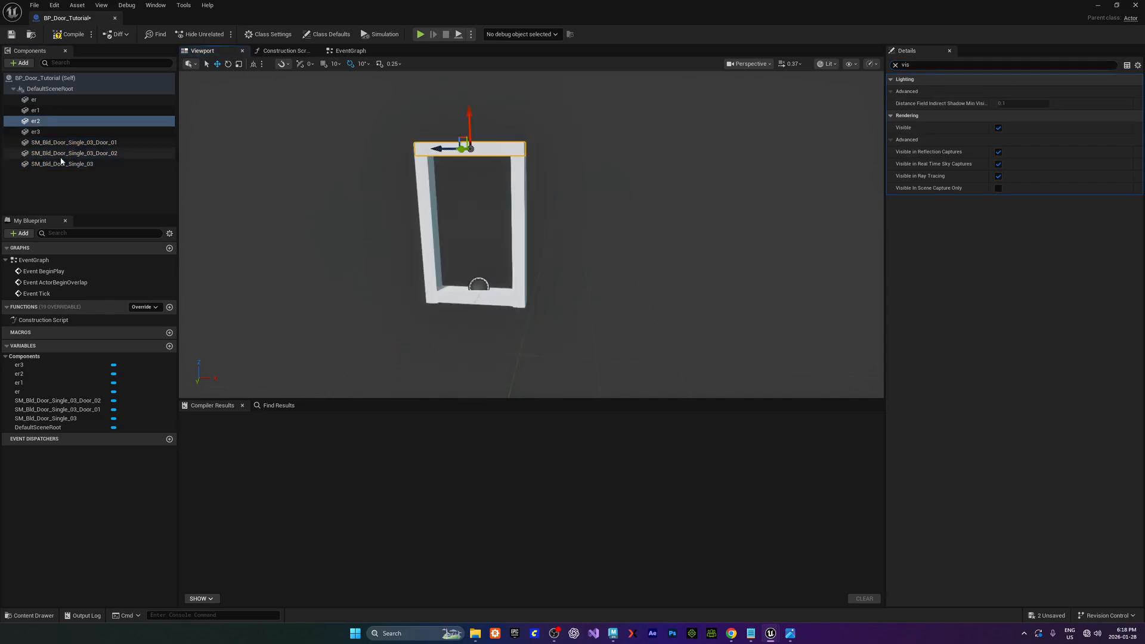
right_click(80, 122)
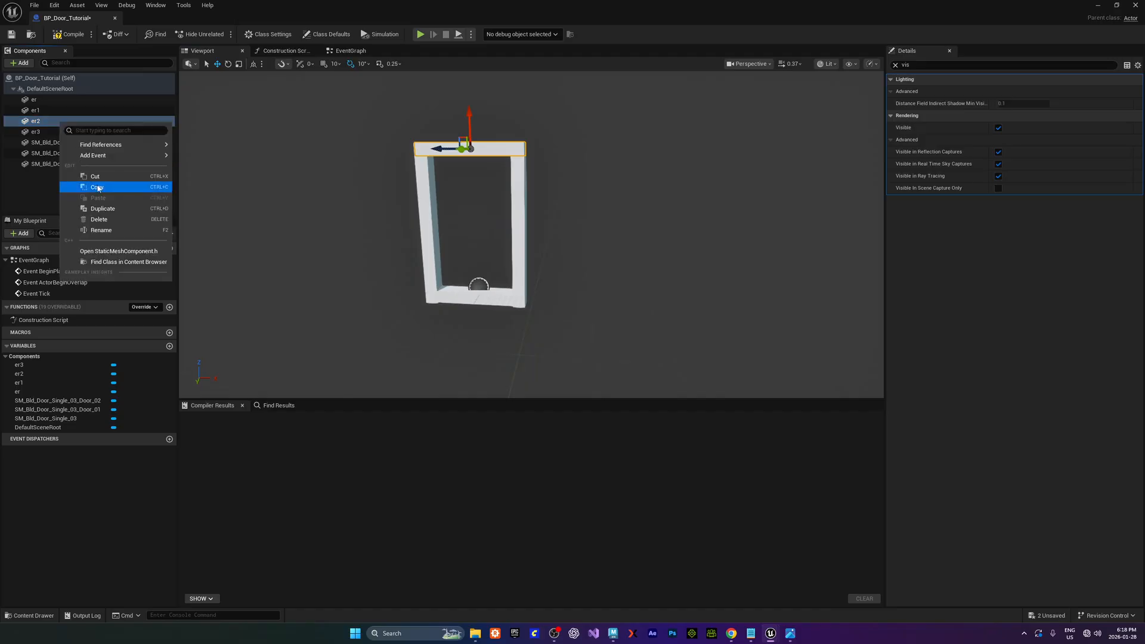
click(98, 210)
drag(435, 148, 551, 156)
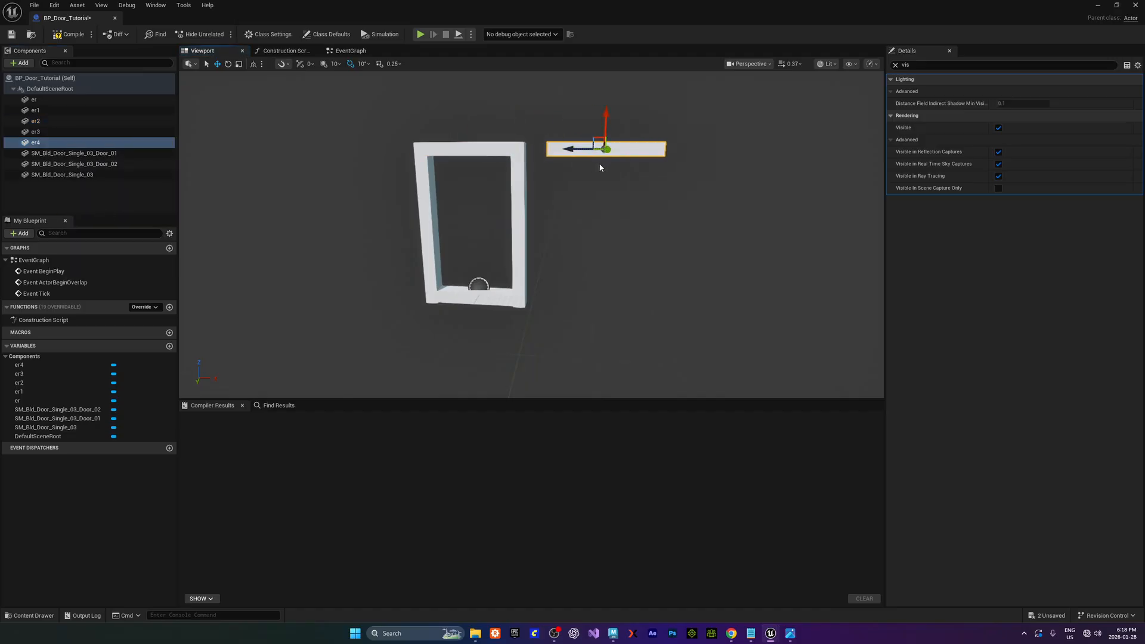
key(r)
drag(606, 118, 606, 92)
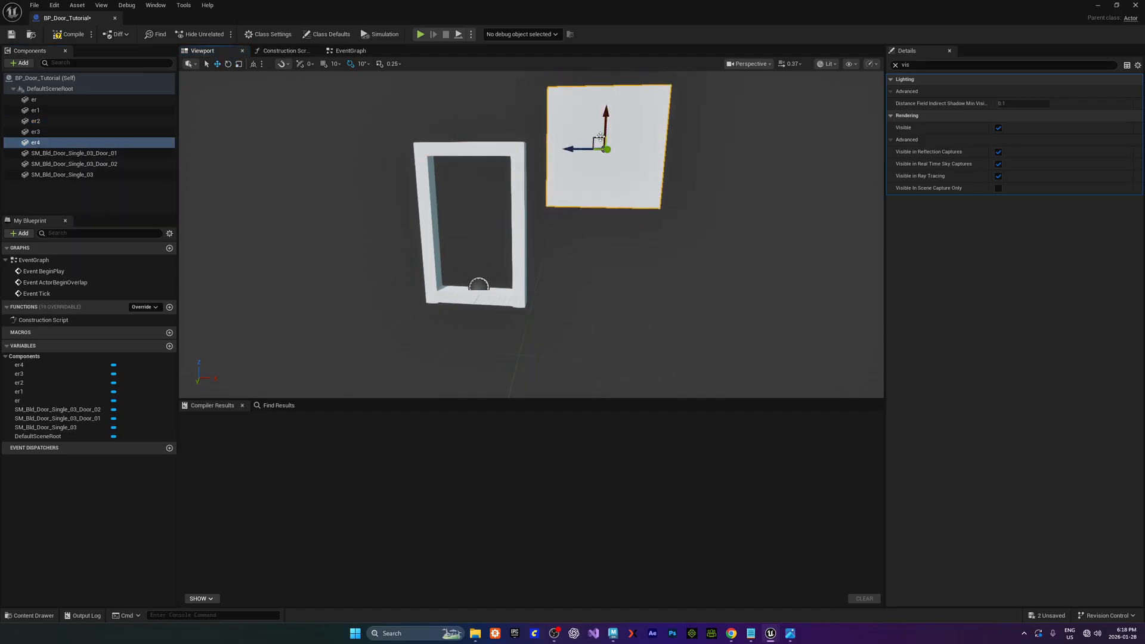
drag(600, 137, 466, 261)
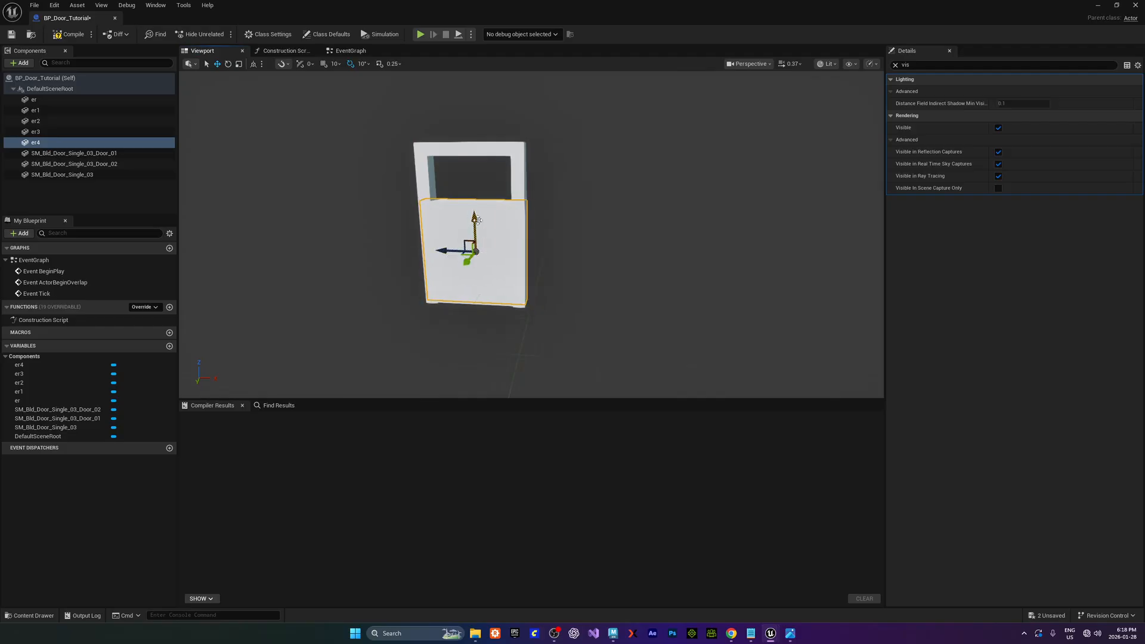
key(r)
drag(474, 222, 474, 236)
Duplicate the lower panel er4 and raise the copy to cover the upper half of the cube frame
right_click(32, 146)
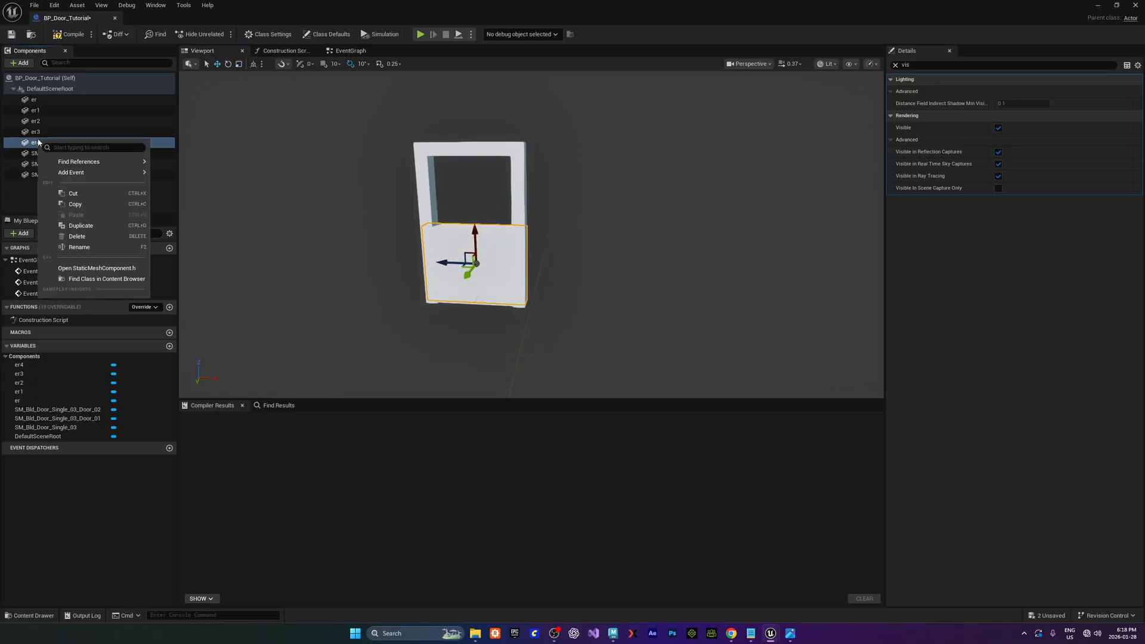
click(34, 145)
right_click(36, 147)
click(35, 121)
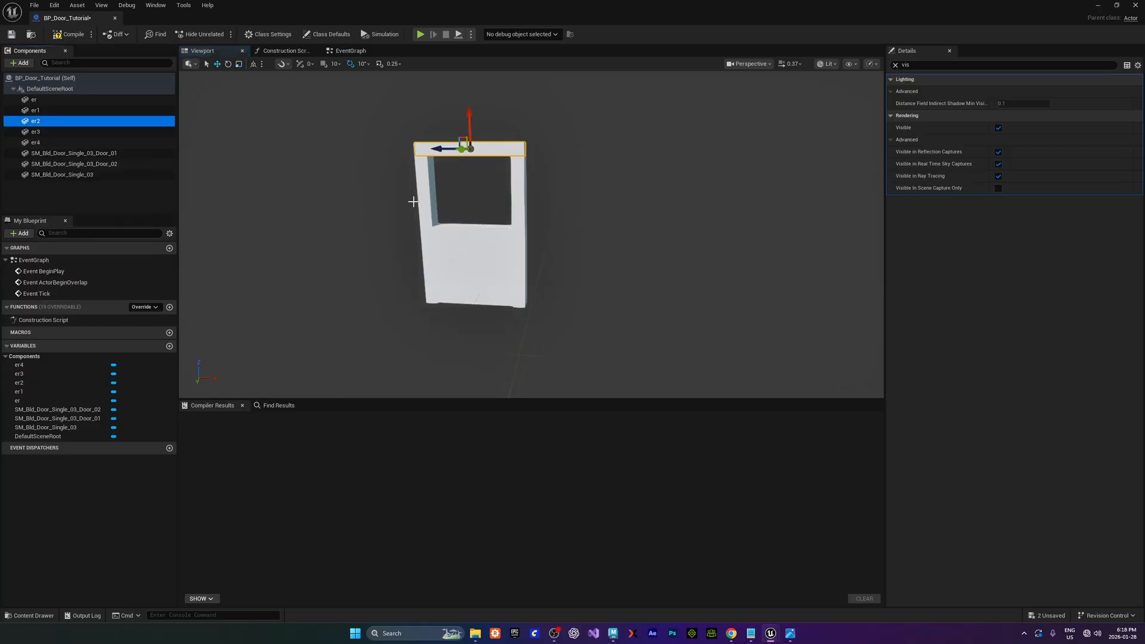
click(35, 142)
right_click(36, 143)
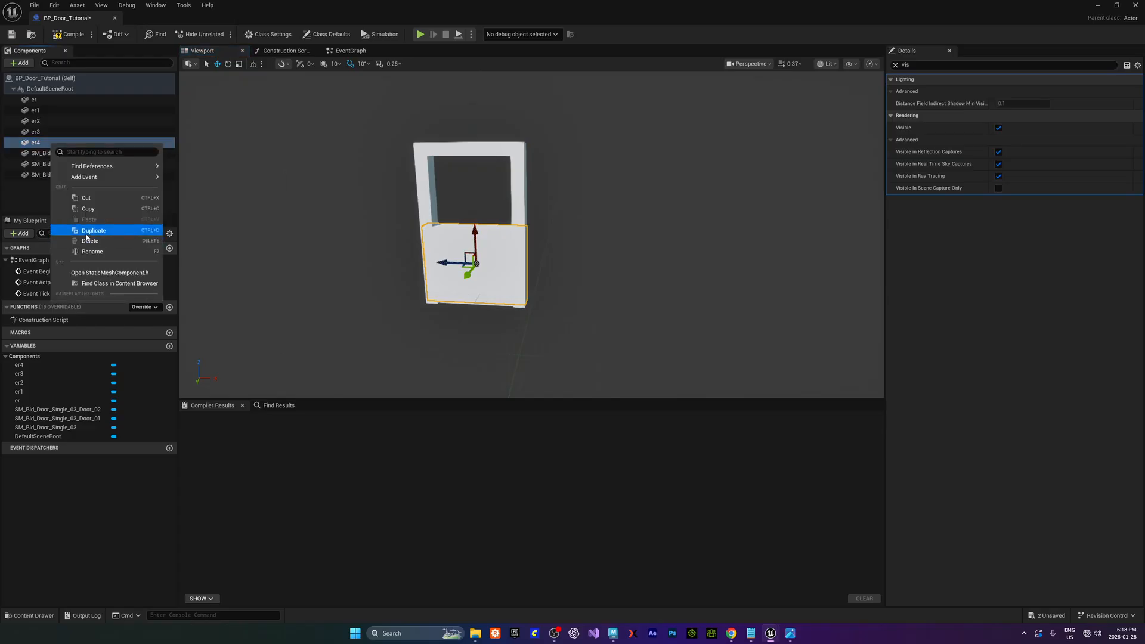
click(65, 231)
drag(475, 241, 467, 156)
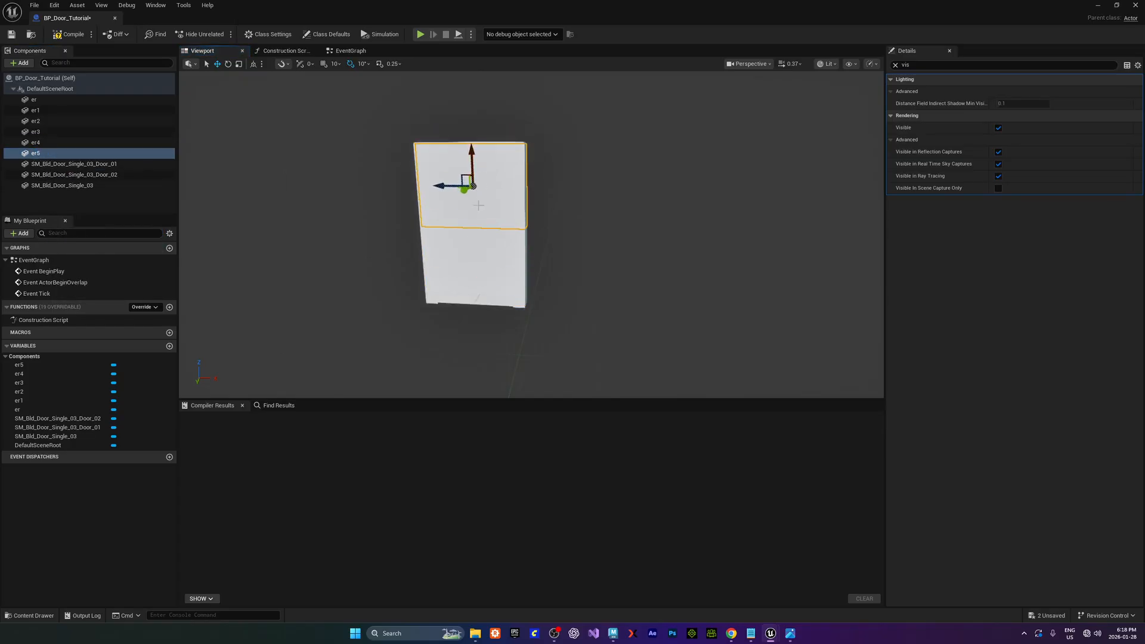
Delete all six cube components, er through er5, from the Blueprint
alt+drag(500, 203, 521, 247)
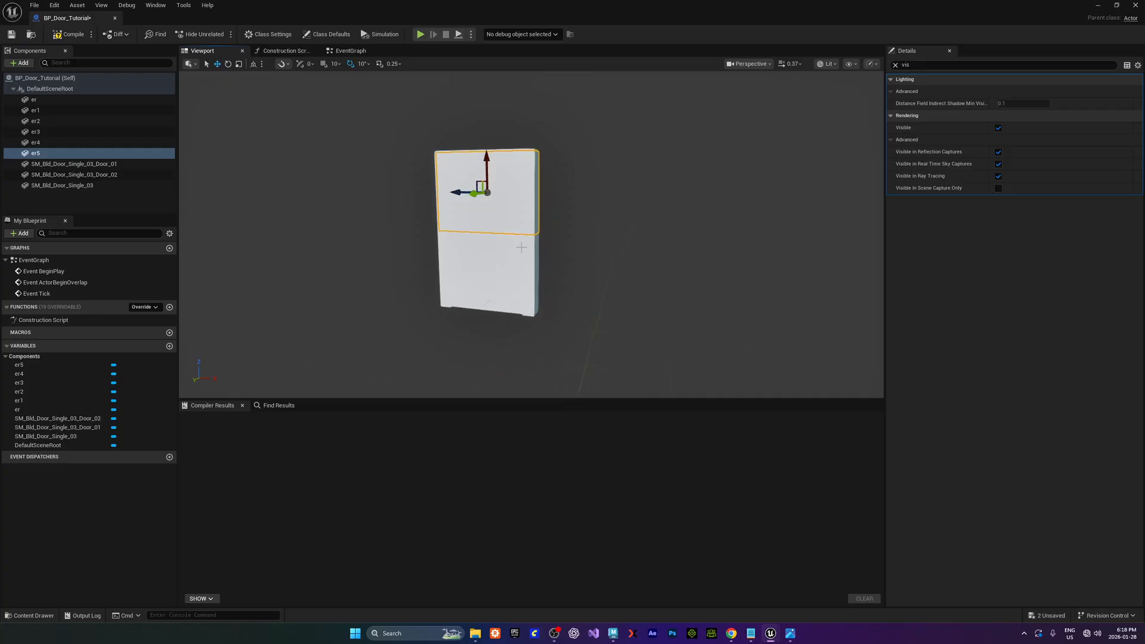
shift+click(34, 99)
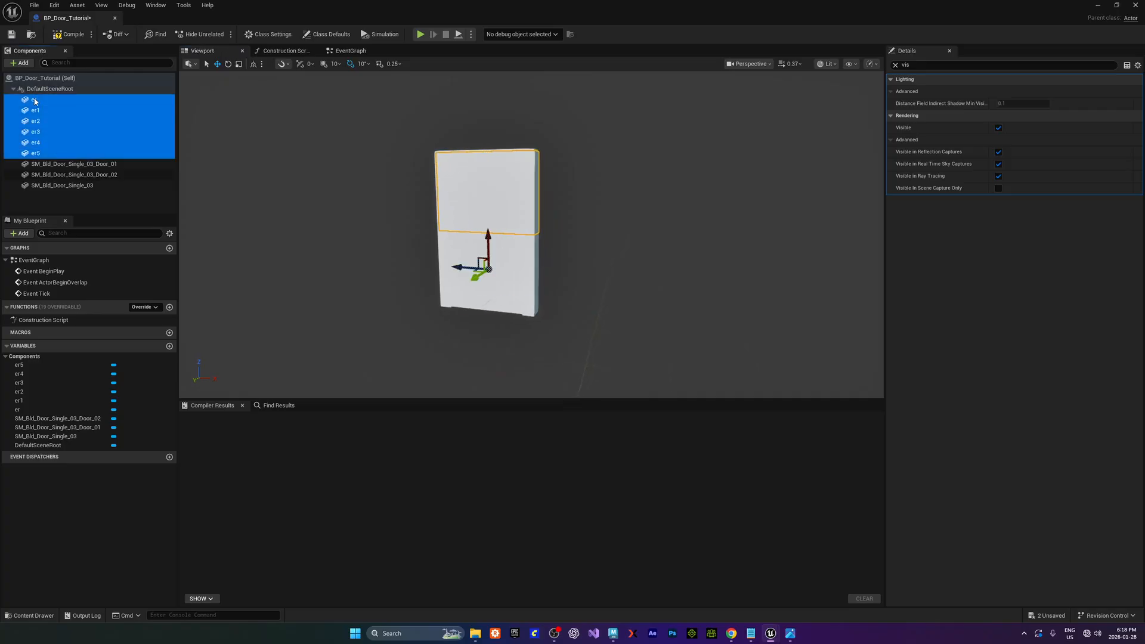
key(Delete)
Turn the Visible property back on for the three SM_Bld_Door_Single_03 meshes
click(60, 100)
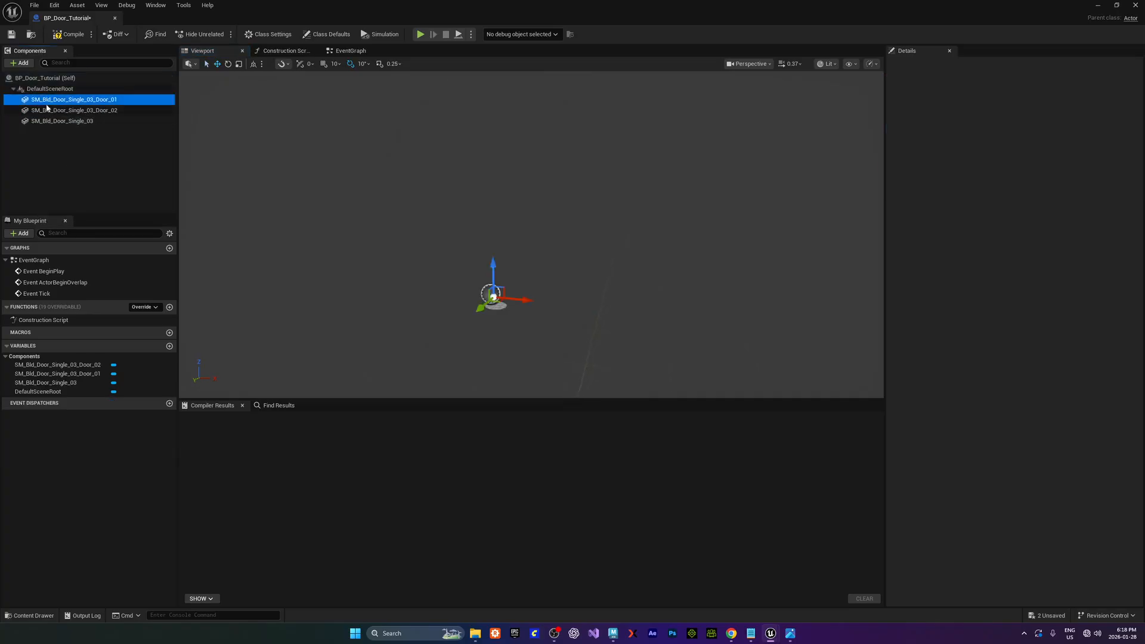
shift+click(60, 121)
click(998, 127)
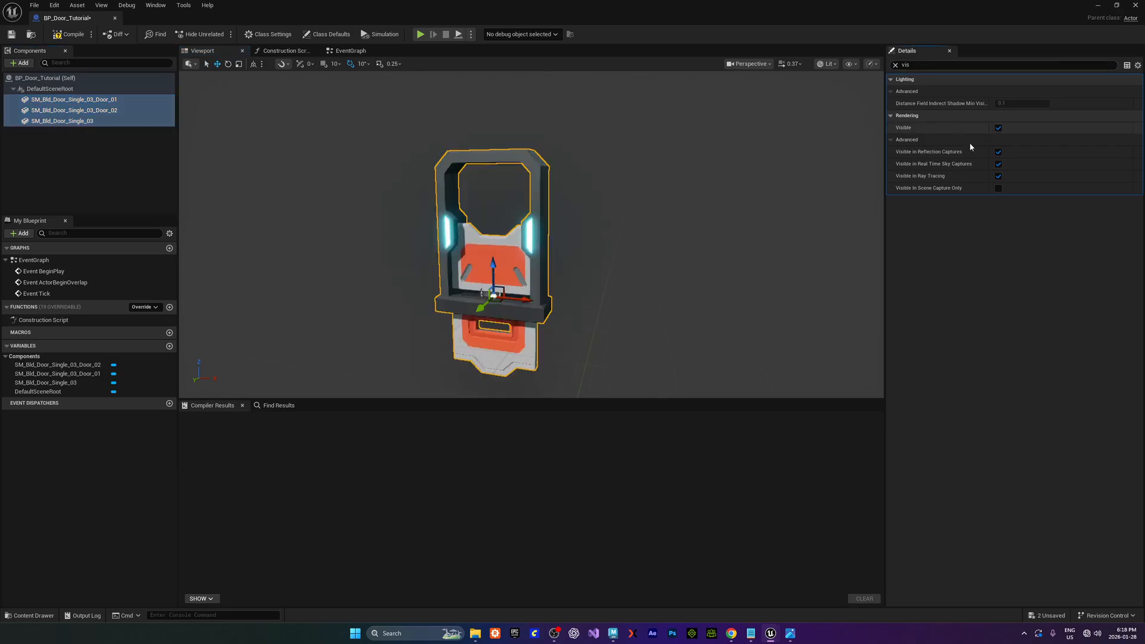
click(79, 141)
alt+drag(458, 213, 433, 212)
click(454, 240)
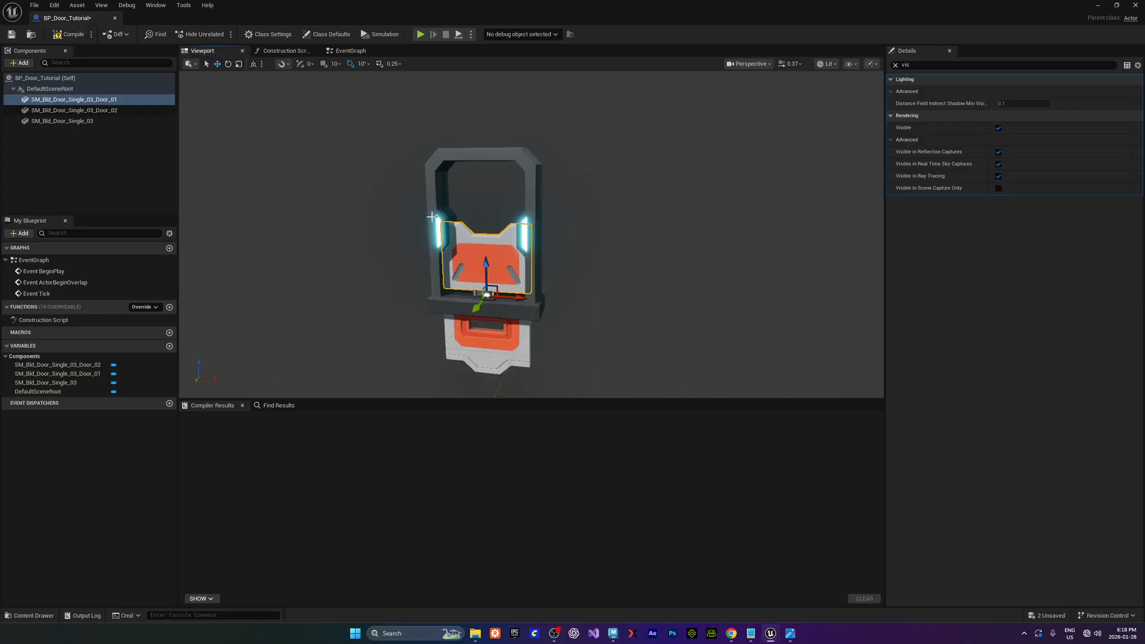
click(431, 217)
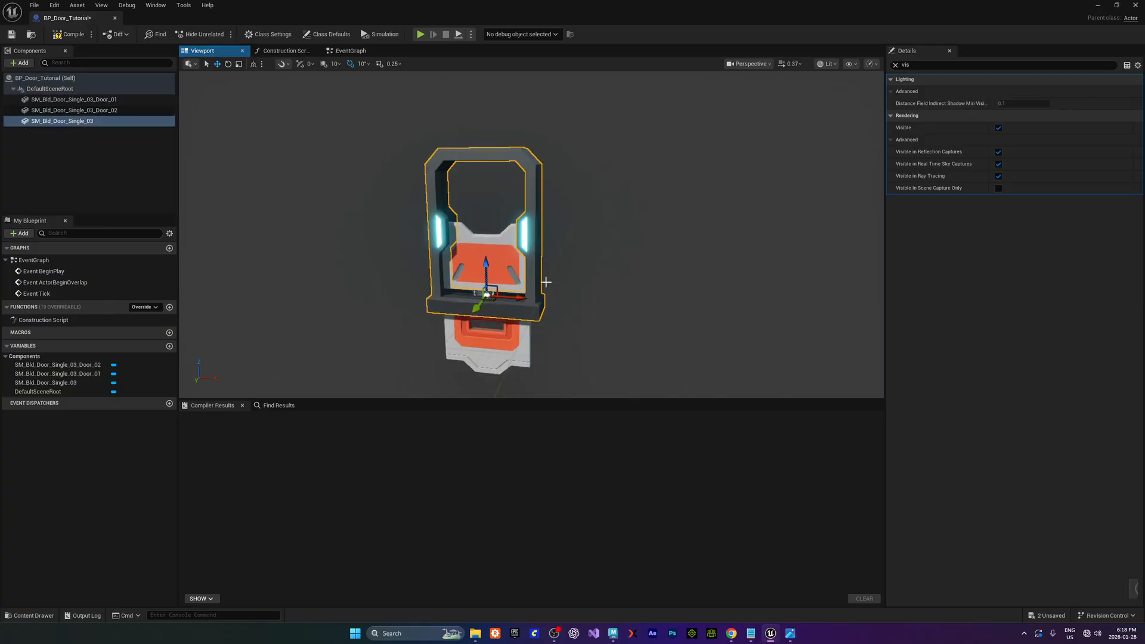
key(ctrl+z)
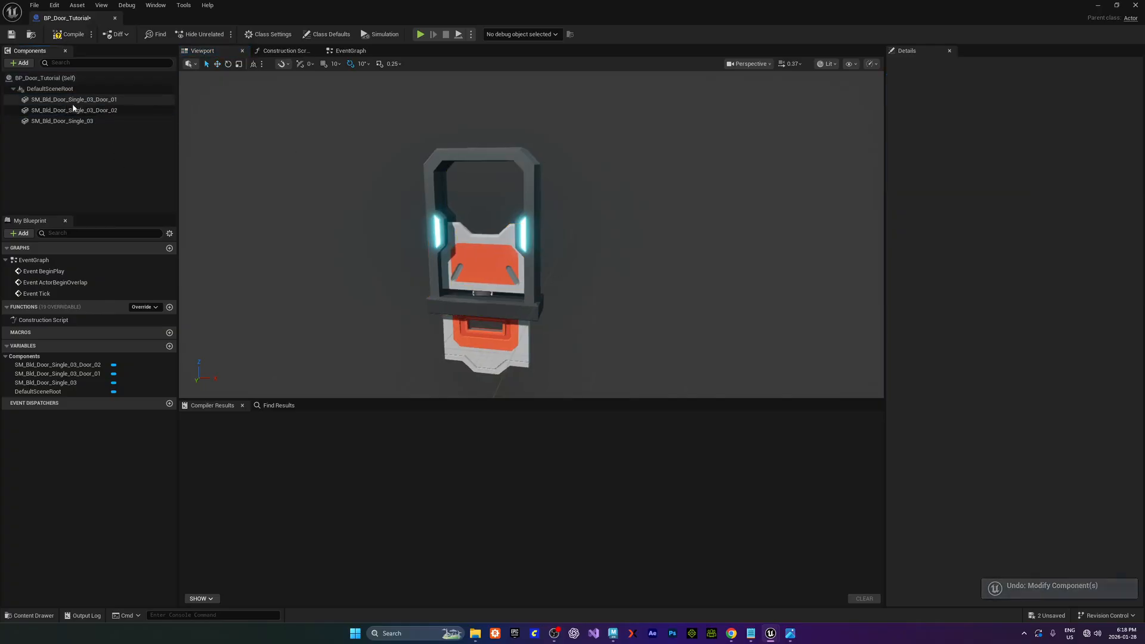
Rename the SM_Bld_Door_Single_03 frame component to Door_Frame
click(66, 121)
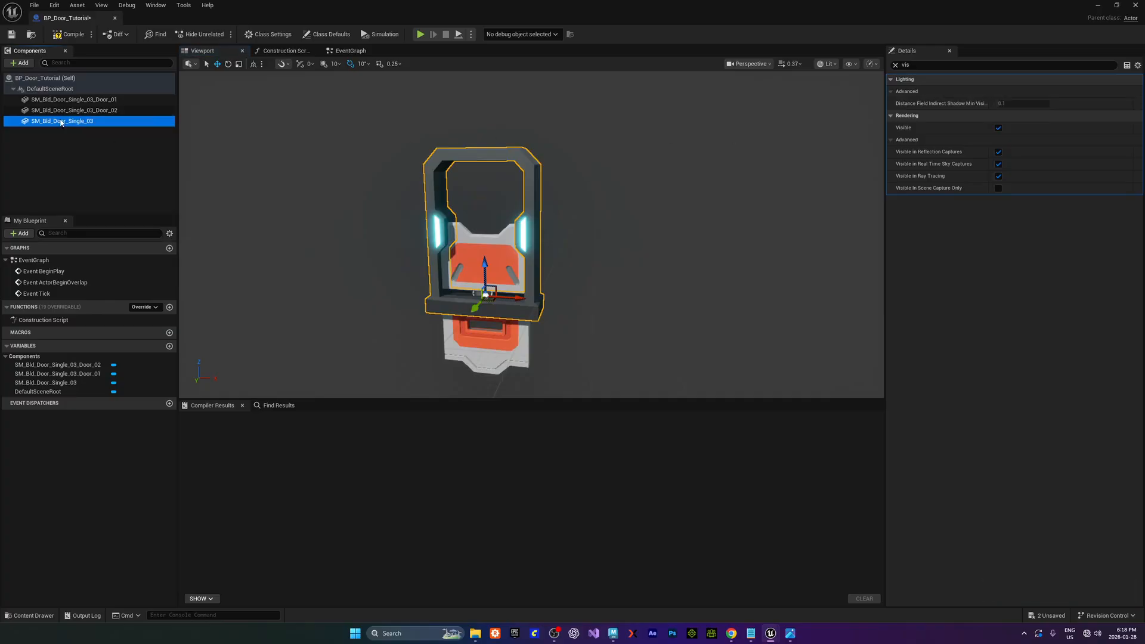
click(49, 121)
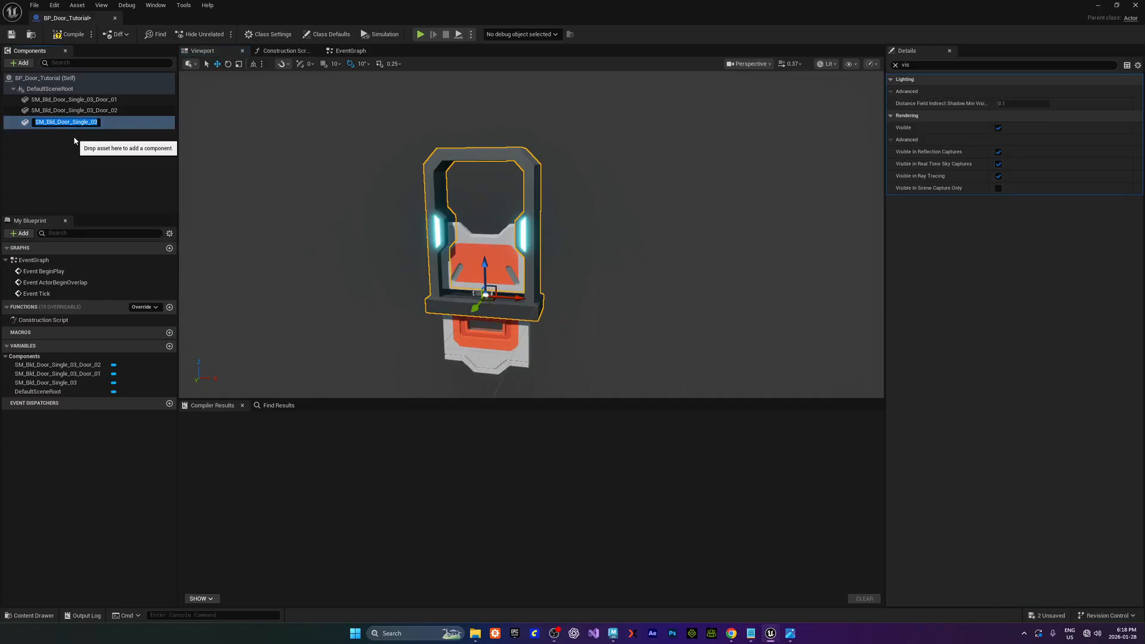
text(Door_Frame)
key(Return)
Clear the property search filter and rename the SM_Bld_Door_Single_03_Door_02 component to Door_Upper
click(71, 110)
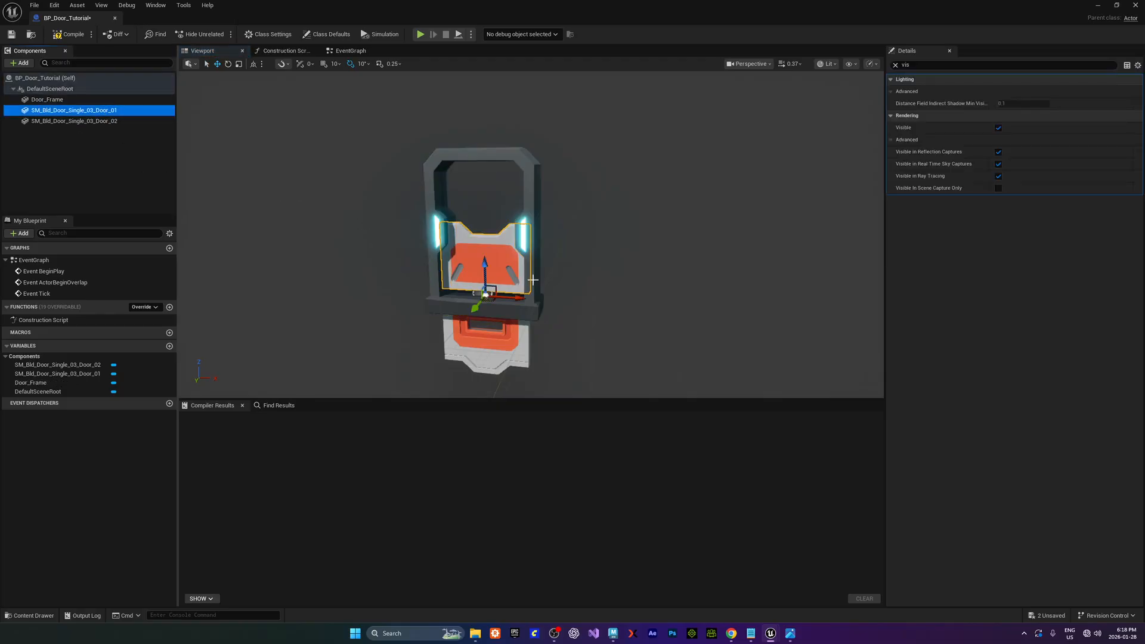
click(895, 65)
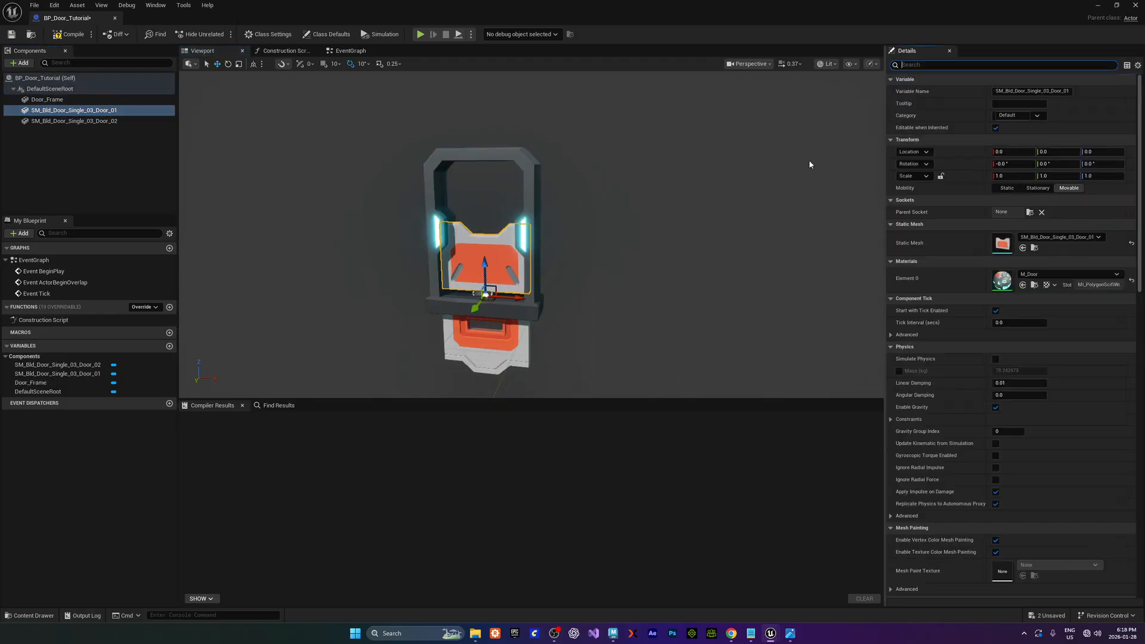
click(500, 339)
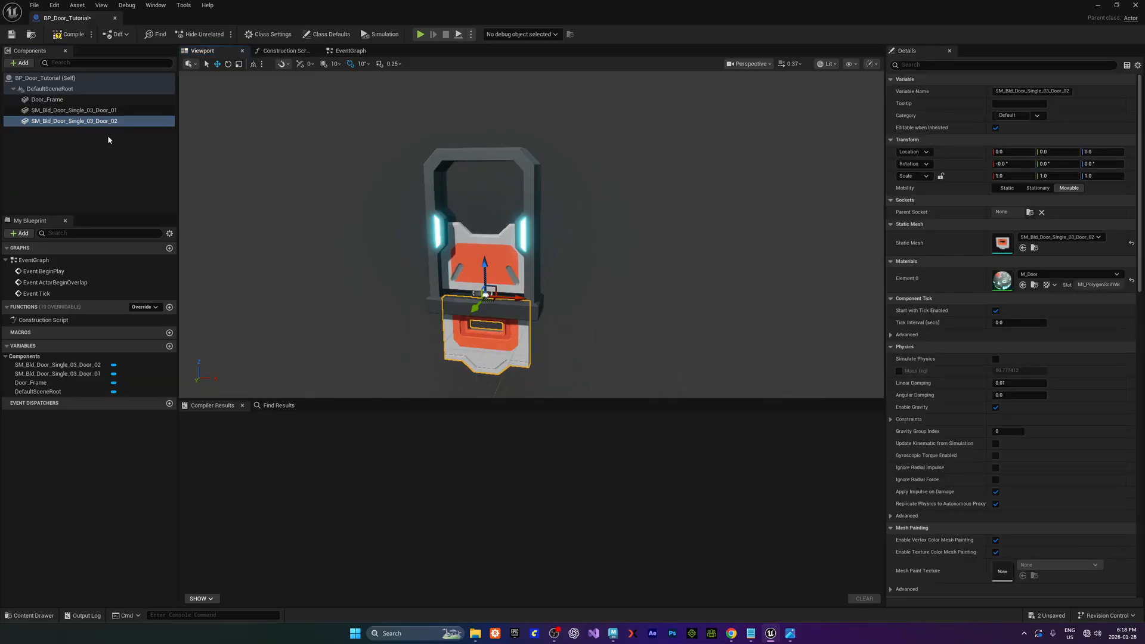
click(84, 122)
text(Door_Upper)
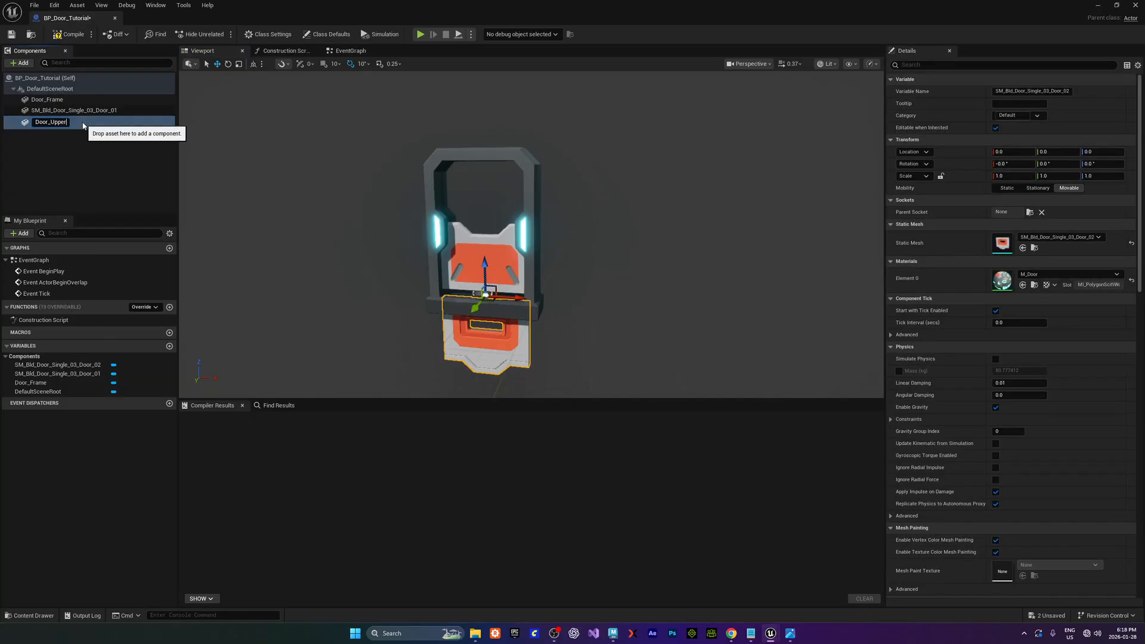
key(Return)
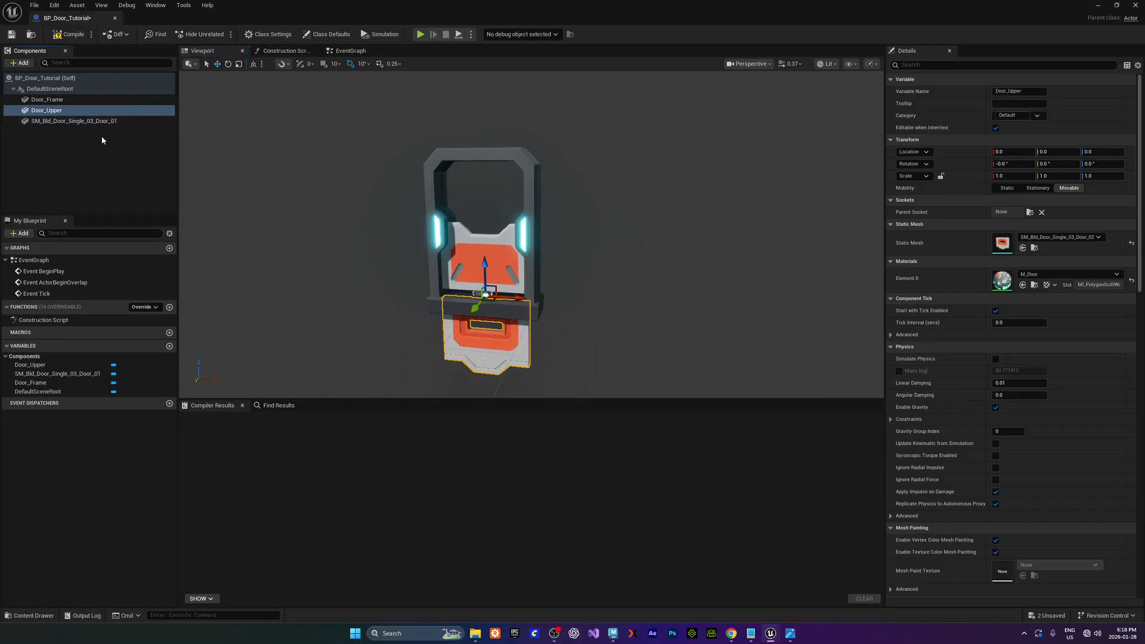
Rename the SM_Bld_Door_Single_03_Door_01 component to Door_Lower
click(70, 121)
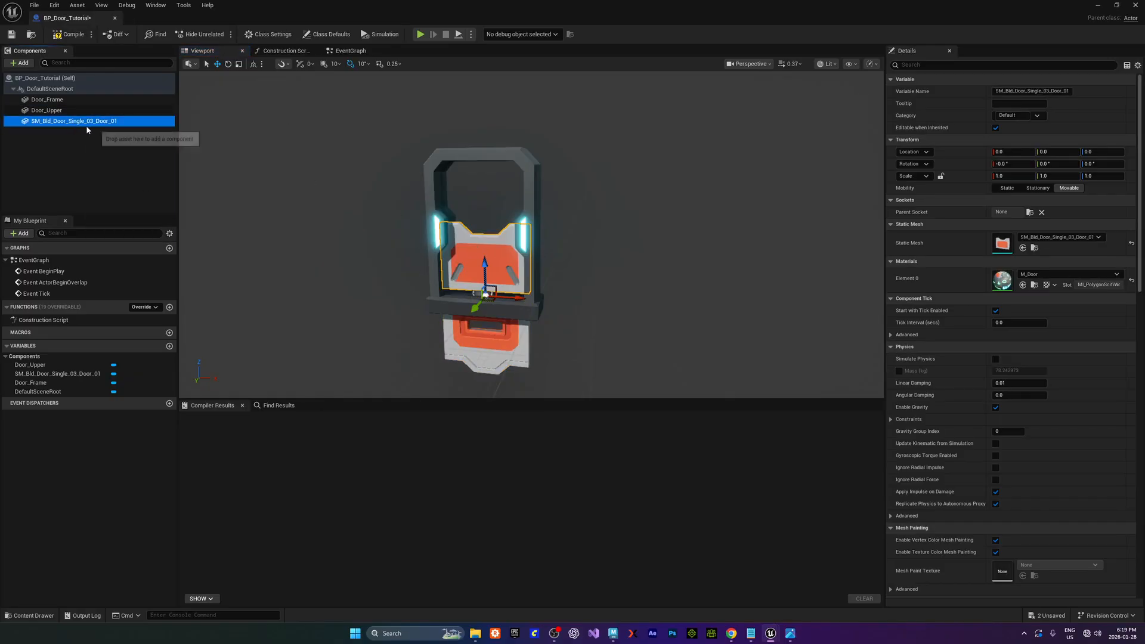
key(F2)
text(Door_Lower)
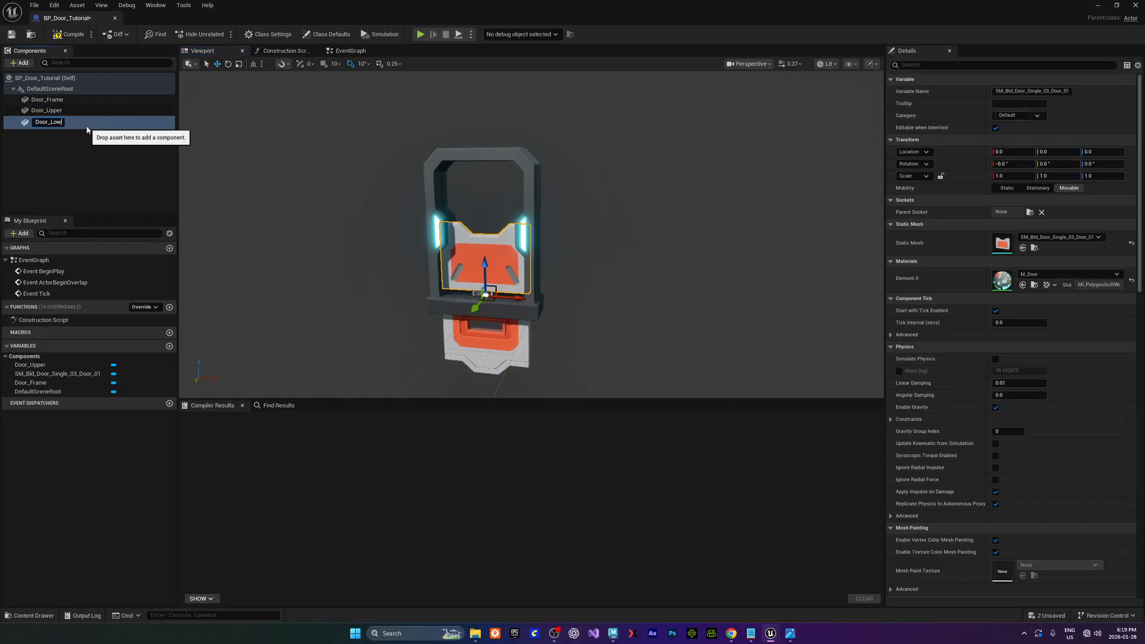
key(Return)
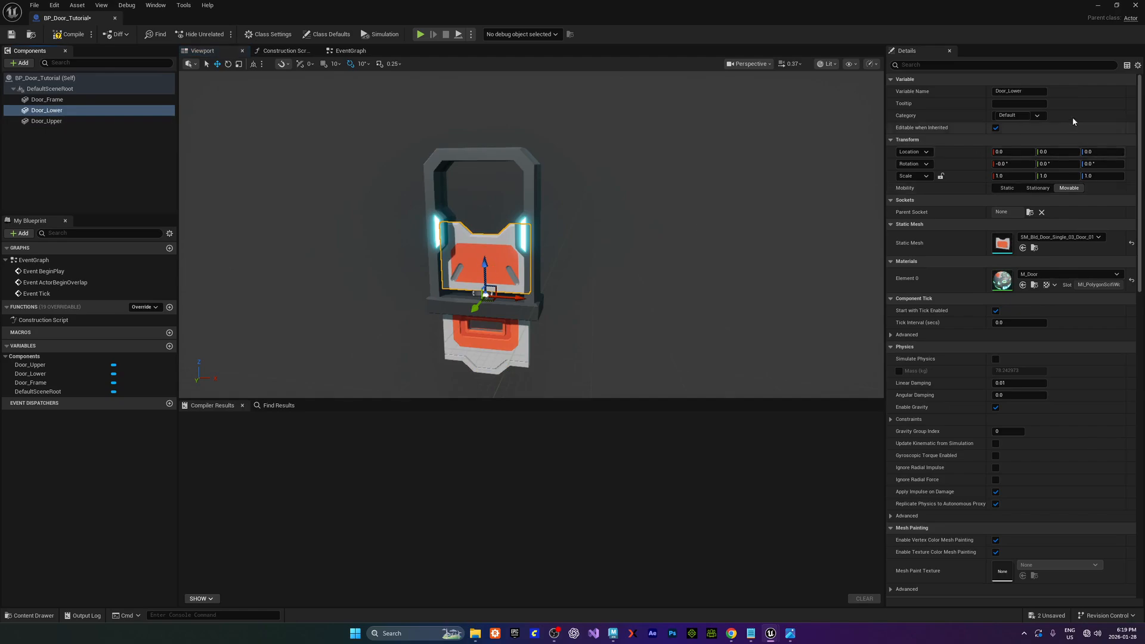
Replace DefaultSceneRoot with Door_Frame as the root component, keeping Door_Lower and Door_Upper as its children
click(1102, 152)
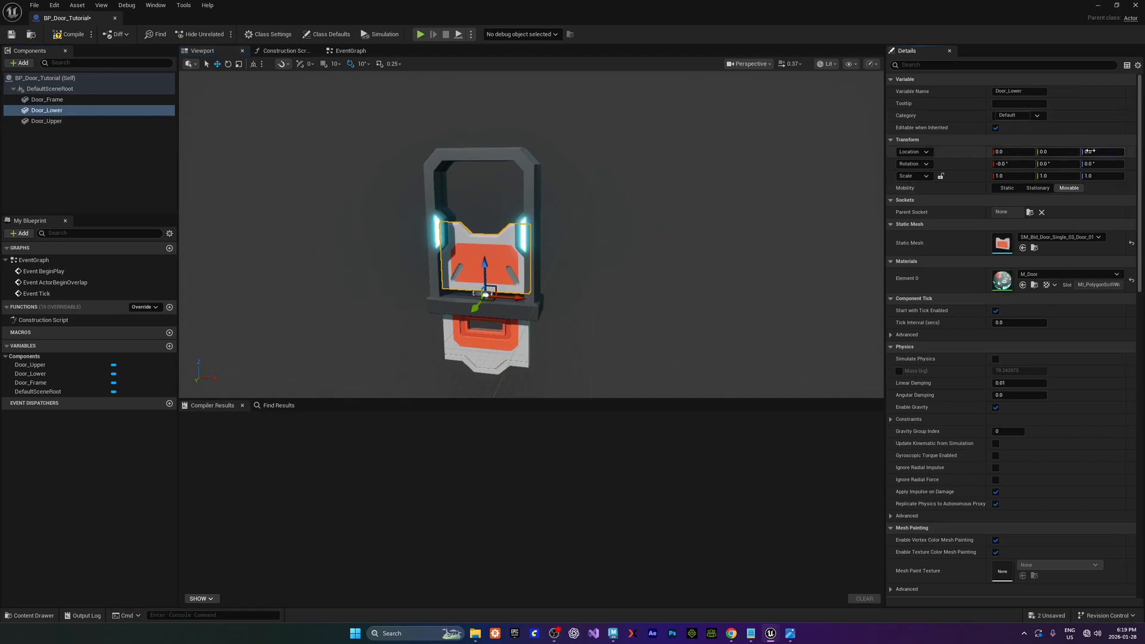
ctrl+click(60, 121)
drag(61, 120, 51, 90)
click(47, 100)
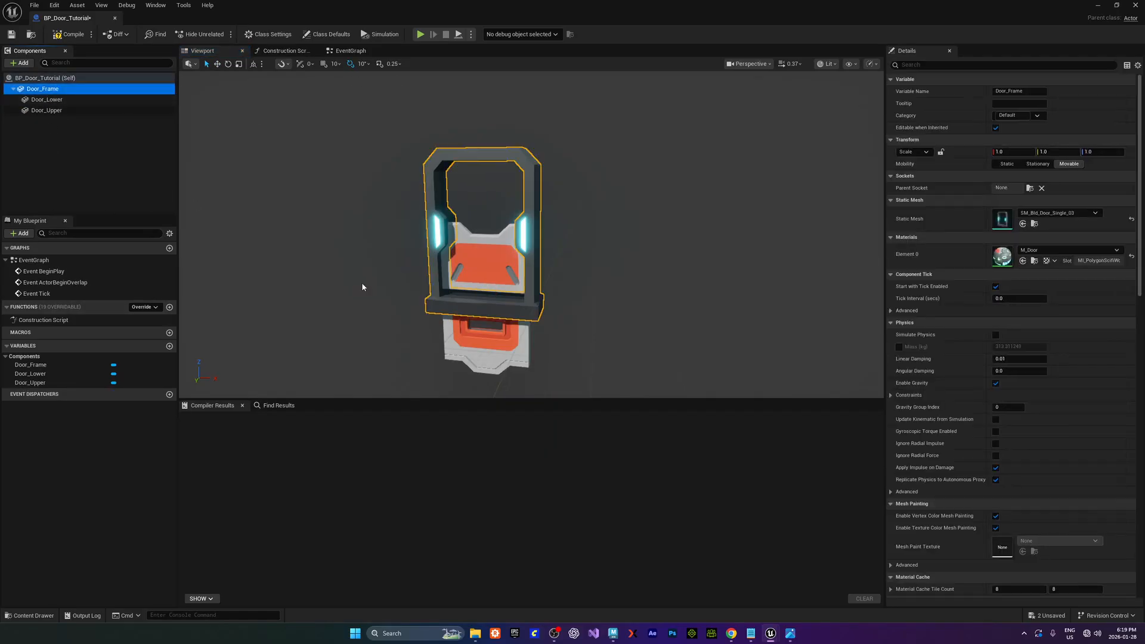
Set the Z location of the Door_Lower component to -10
click(107, 100)
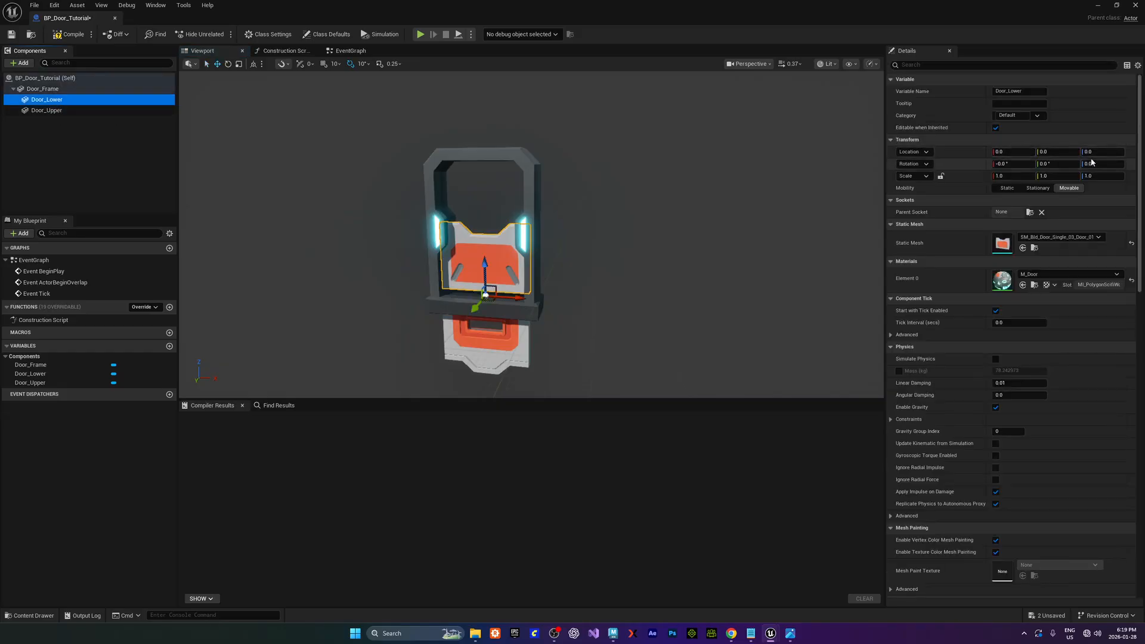
click(1102, 151)
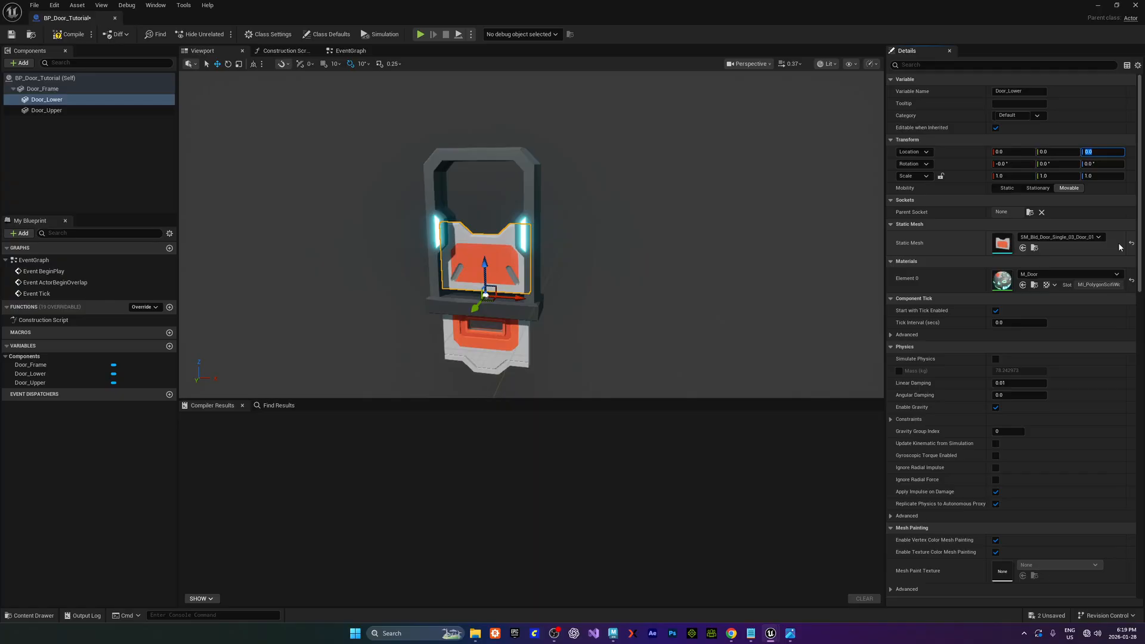
text(-10)
key(Return)
click(605, 370)
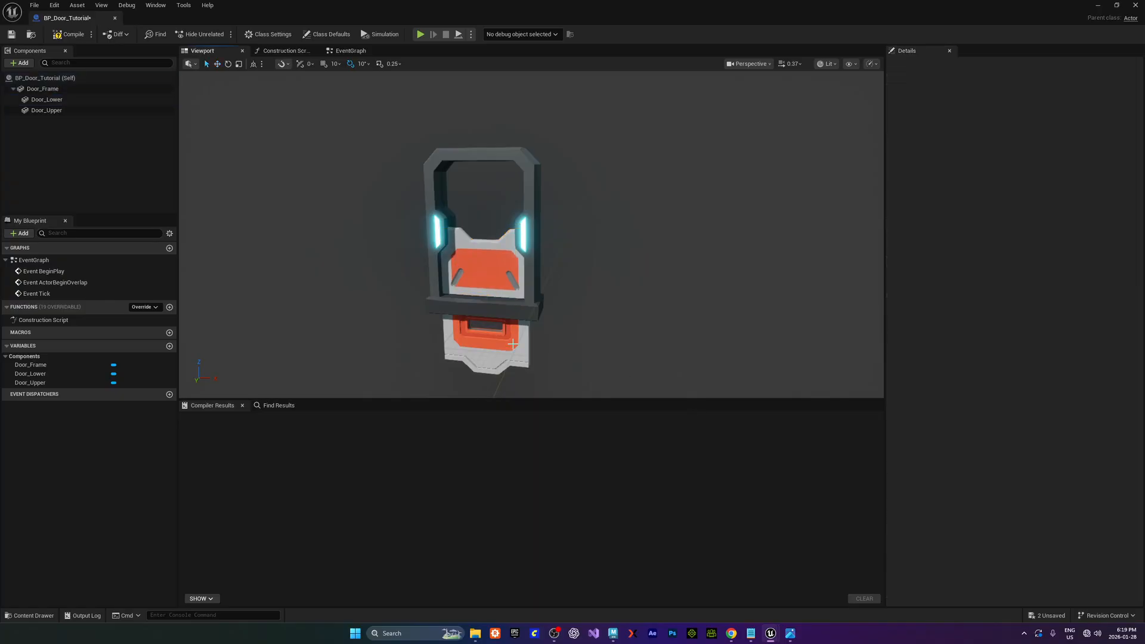
Set the Z location of the Door_Upper component to 260 and check how both panels fit the frame
click(518, 350)
click(1096, 153)
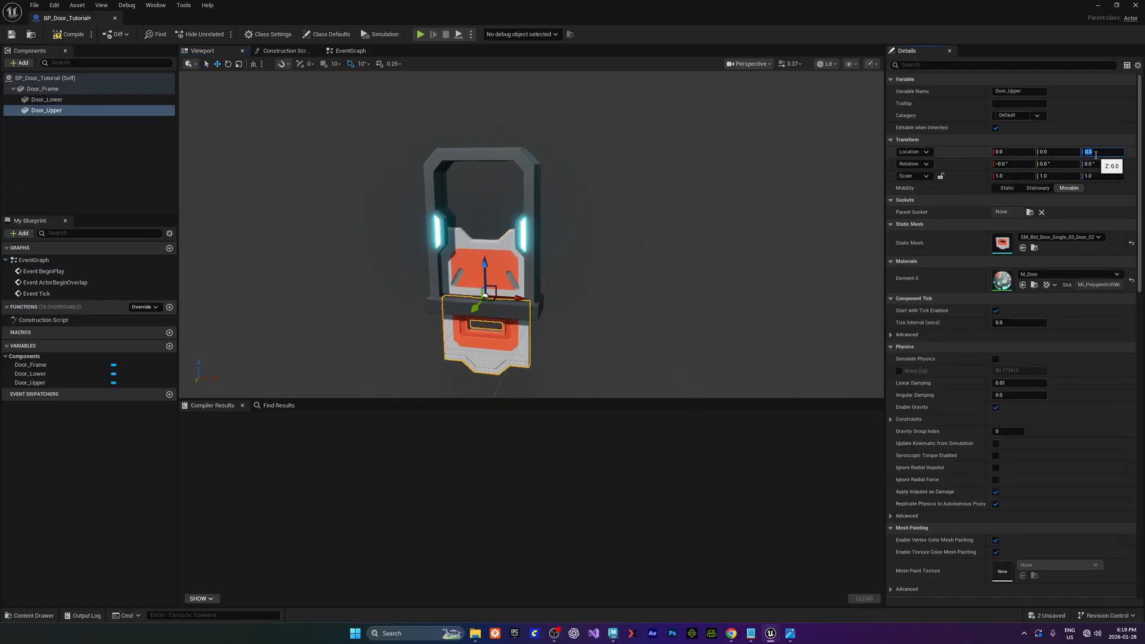
text(260)
key(Return)
right_drag(650, 260, 632, 286)
click(609, 267)
scroll(612, 277, up, 3)
click(522, 222)
click(544, 278)
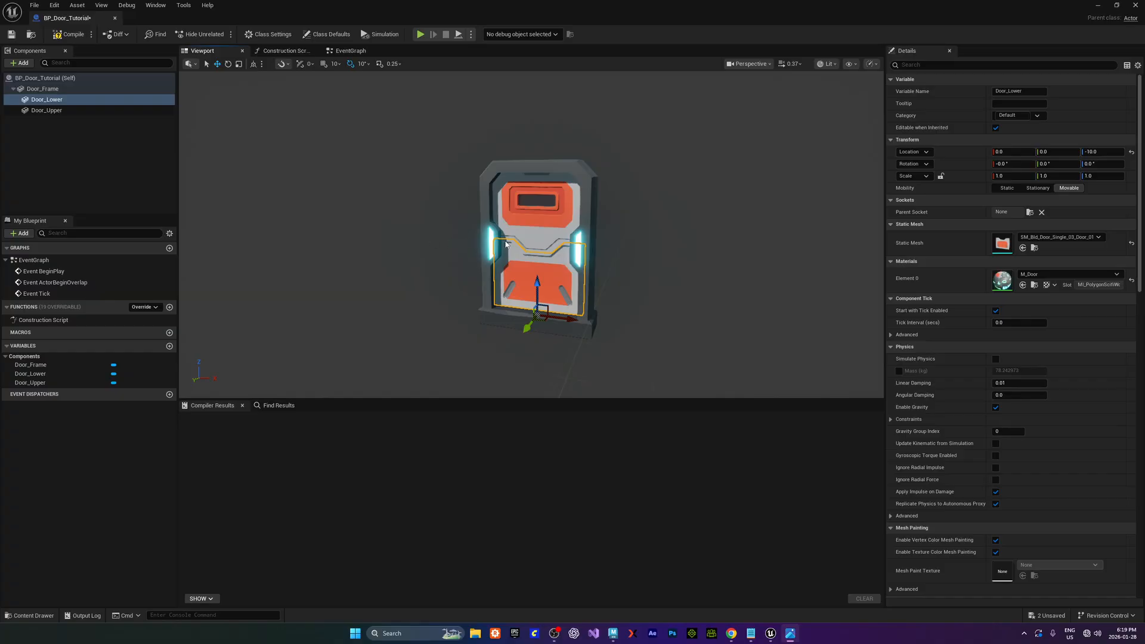
Add a Box Collision component to the door Blueprint
click(351, 50)
click(213, 52)
click(22, 64)
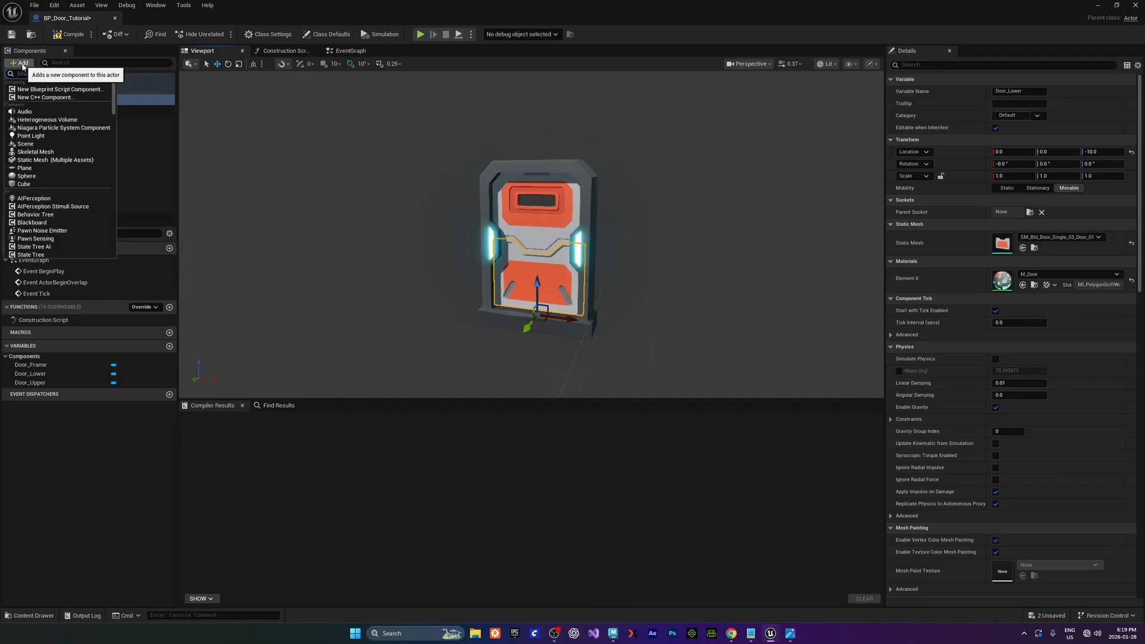
text(box)
click(53, 90)
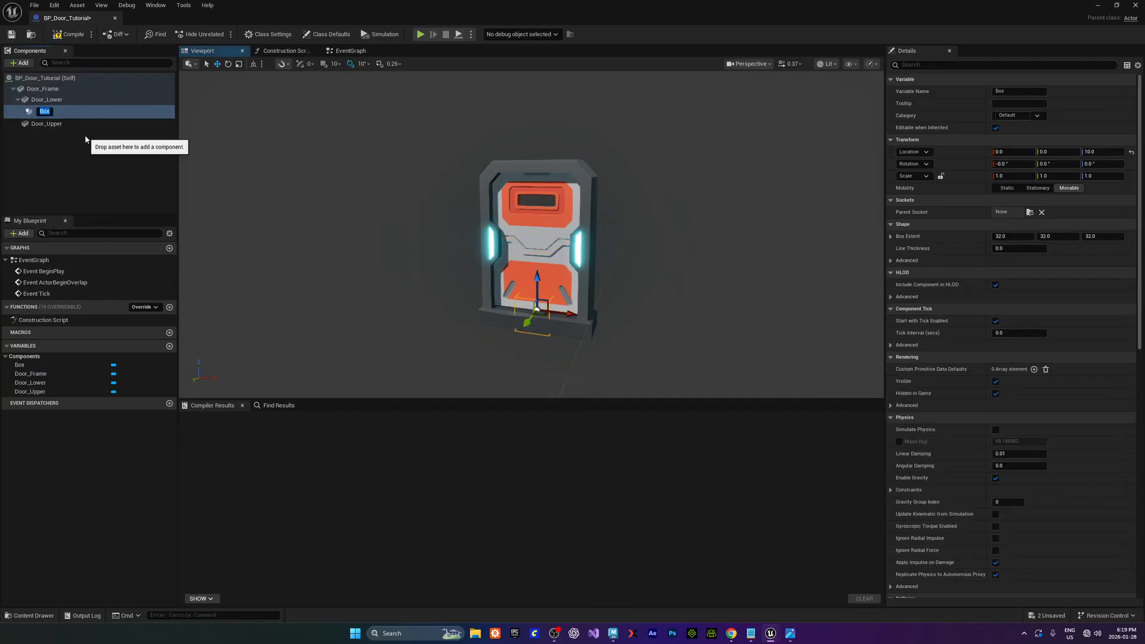
Name the new box component PlayerDetectionVolume
text(Player)
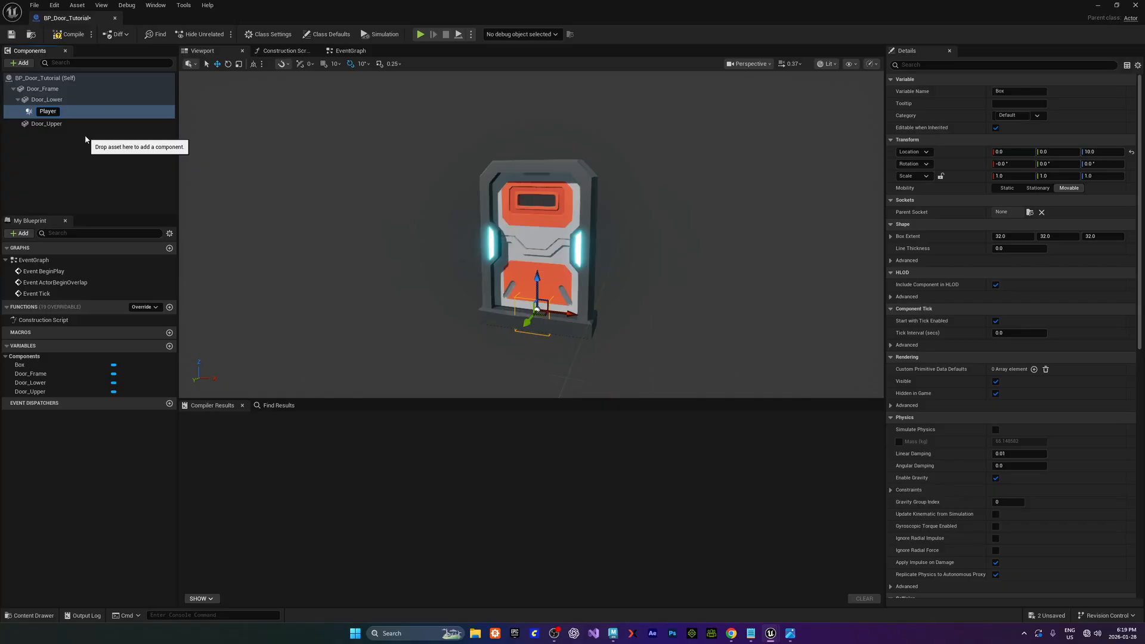
text(Detection)
key(Return)
key(BackSpace)
key(Return)
text(Volume)
key(Return)
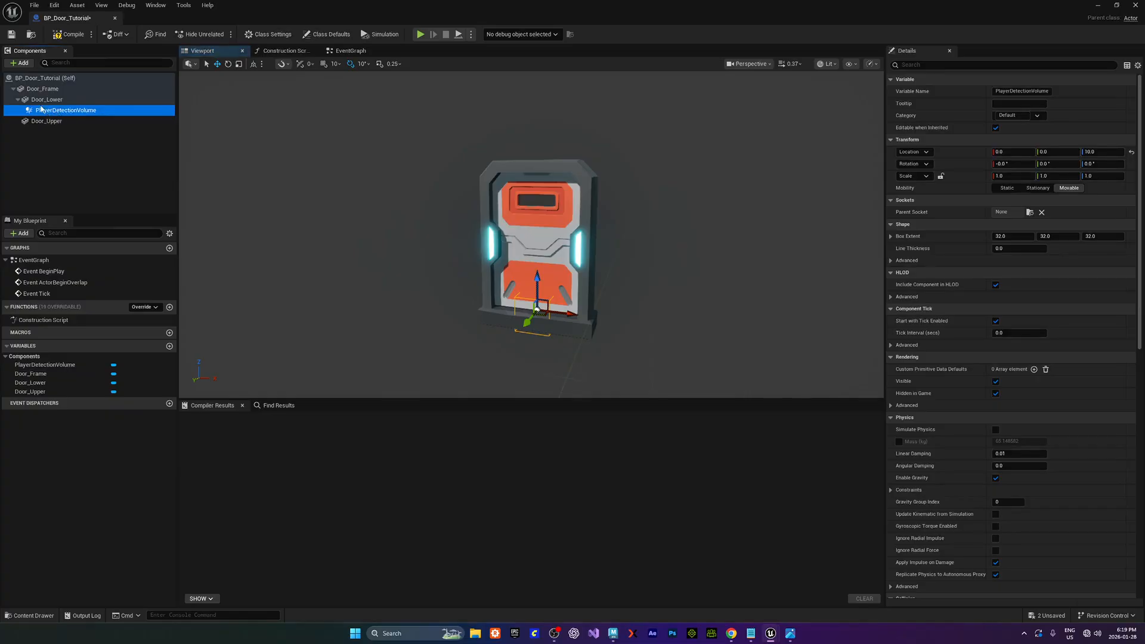
Move PlayerDetectionVolume out of Door_Lower so that it is a direct child of Door_Frame
mouse_move(41, 110)
mouse_down()
mouse_move(48, 90)
mouse_move(38, 101)
mouse_up()
click(41, 110)
click(41, 100)
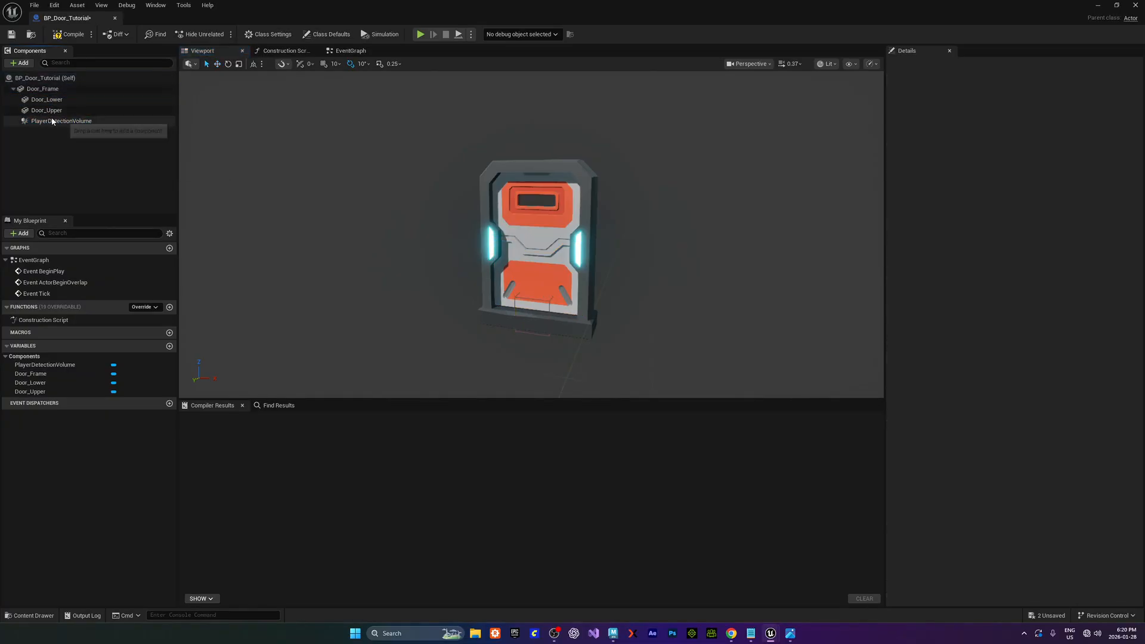
Scale PlayerDetectionVolume to about 2.47 in X, 3.91 in Y and 3.84 in Z
right_drag(660, 305, 576, 282)
key(r)
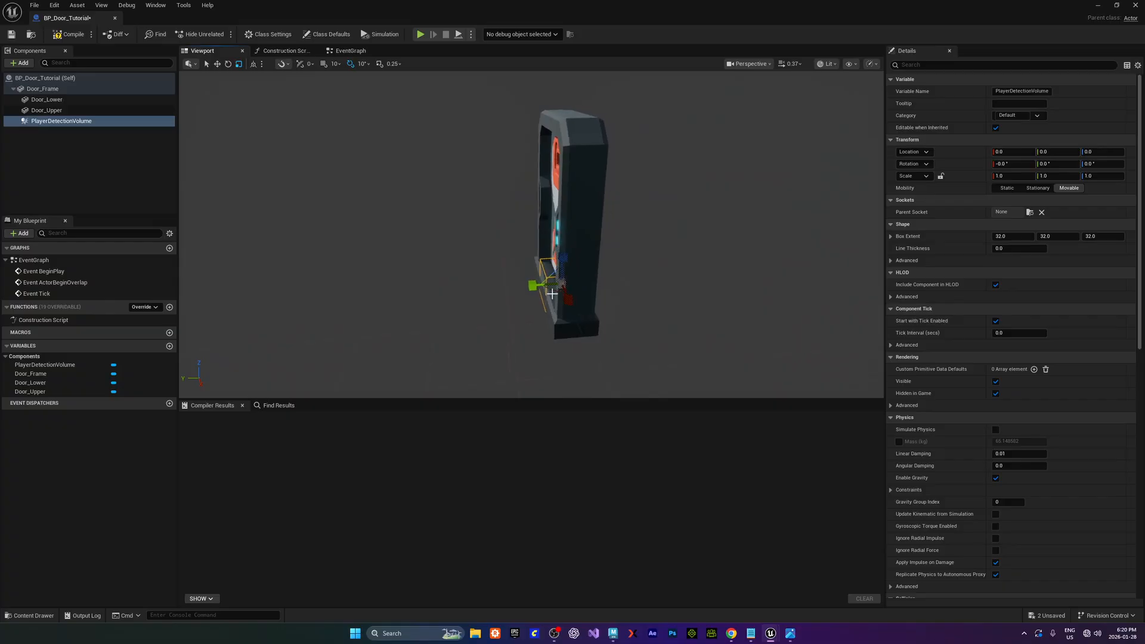
drag(532, 285, 565, 226)
right_drag(612, 297, 662, 301)
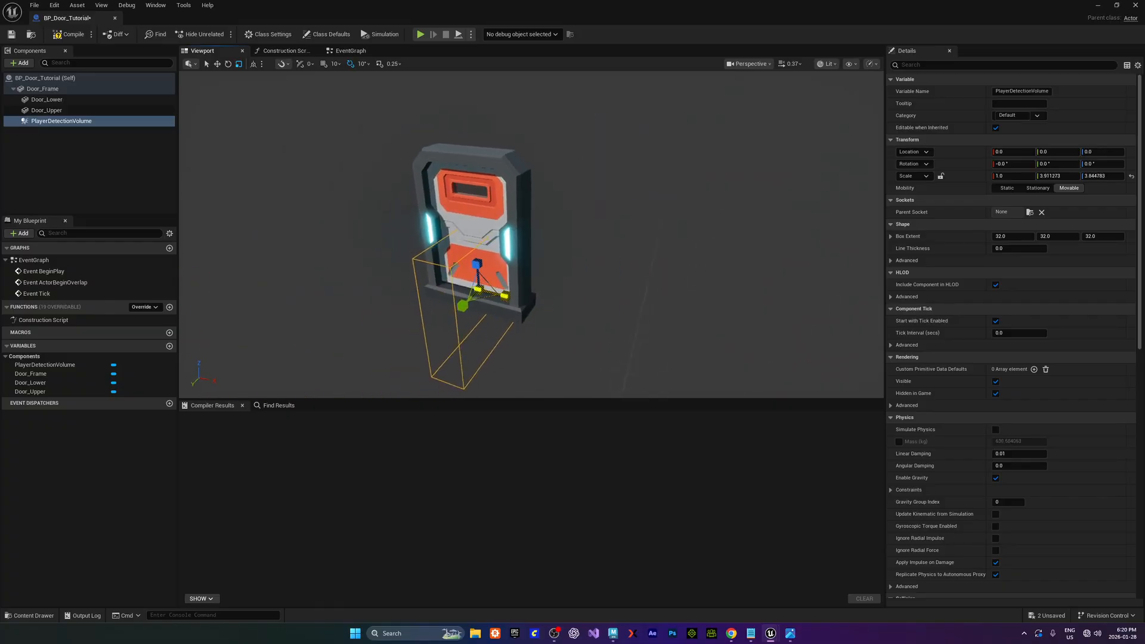
drag(503, 297, 520, 301)
Raise PlayerDetectionVolume to about 113.6 in Z around the doorway, and compile and save the Blueprint
key(w)
drag(474, 264, 475, 209)
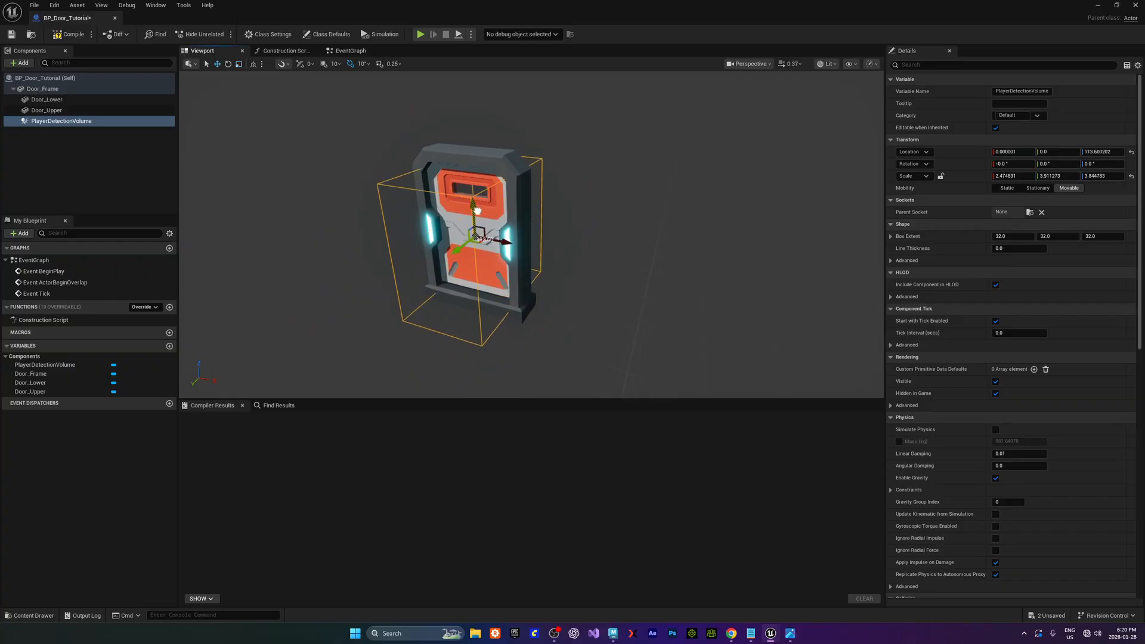
right_drag(555, 190, 399, 189)
click(69, 34)
click(12, 34)
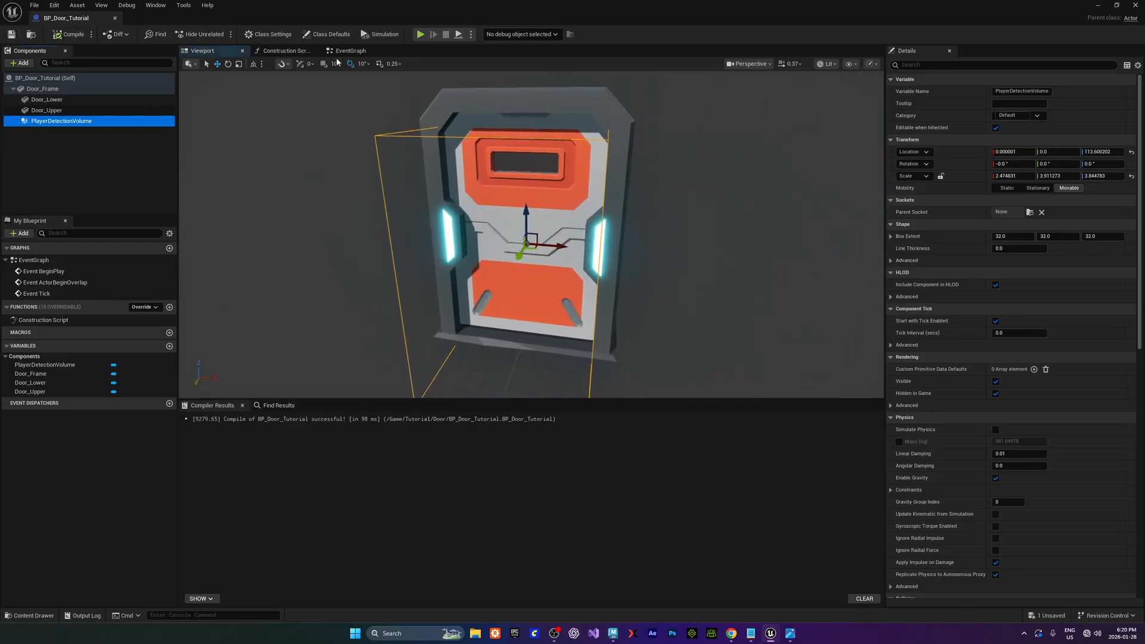
Delete the three default disabled event nodes from the EventGraph
click(348, 51)
drag(569, 322, 572, 334)
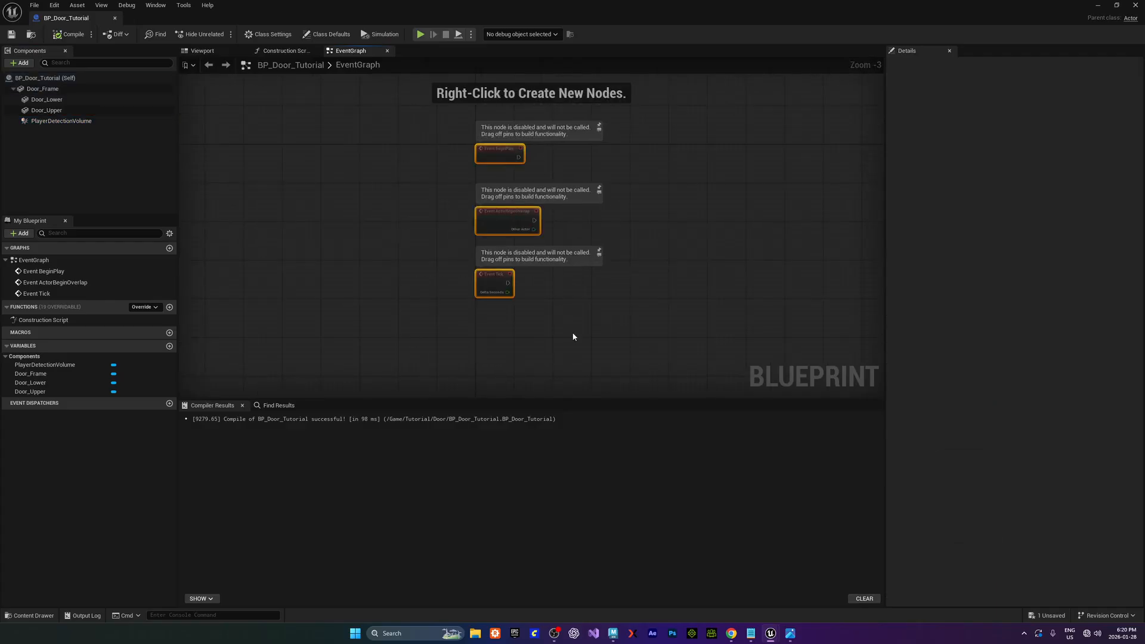
key(Delete)
Add an On Component Begin Overlap event for PlayerDetectionVolume and position its node in the EventGraph
click(61, 121)
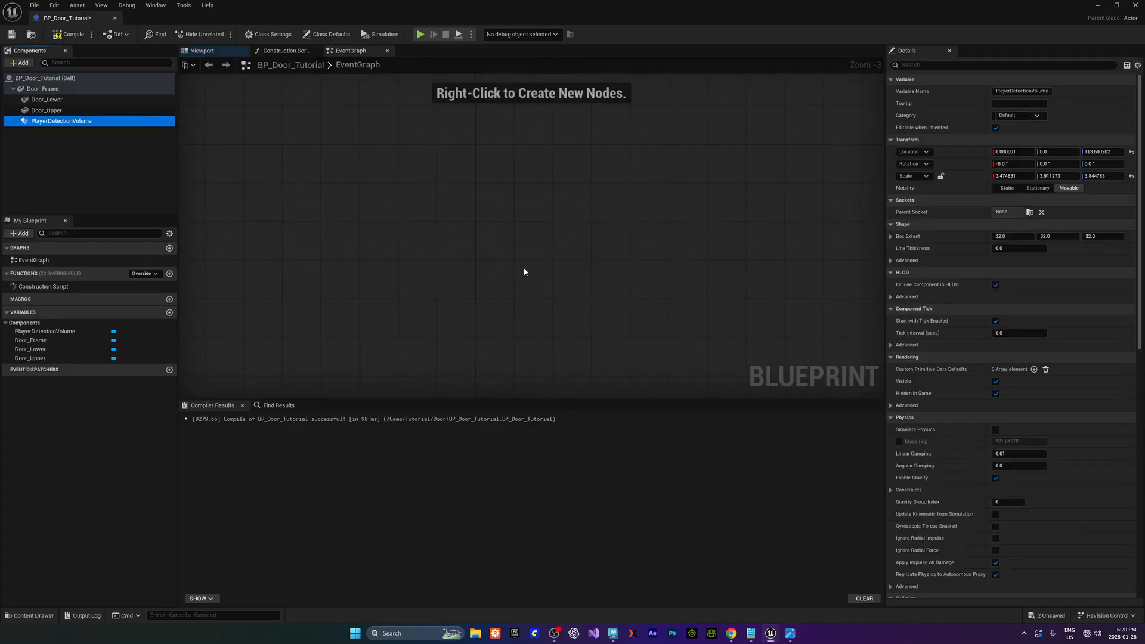
scroll(1067, 370, down, 10)
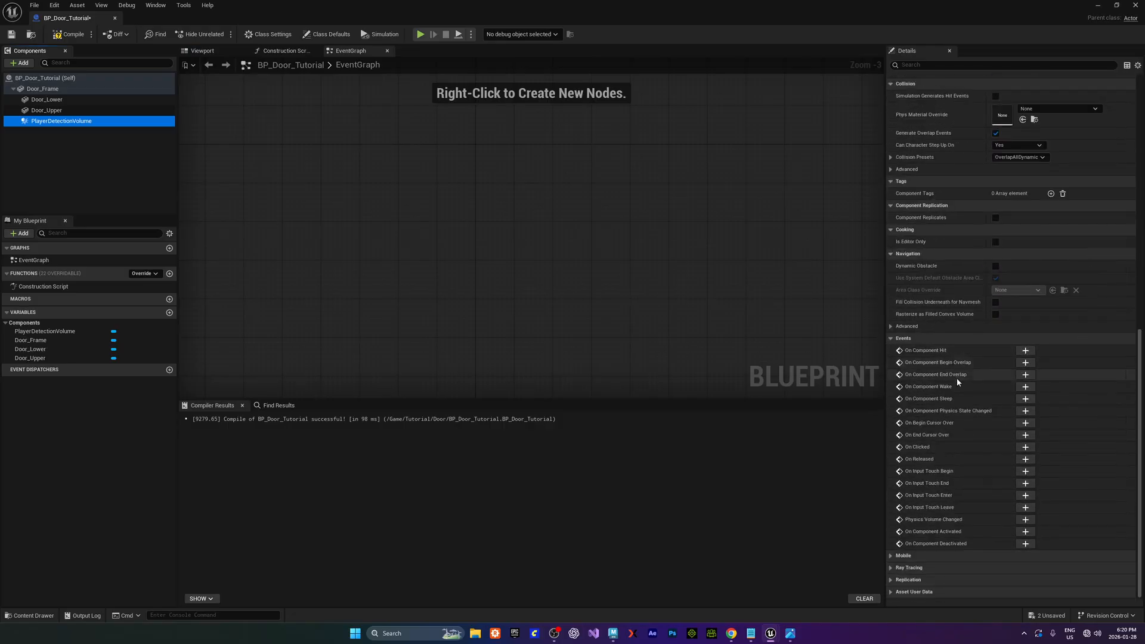
click(1025, 363)
scroll(596, 283, up, 3)
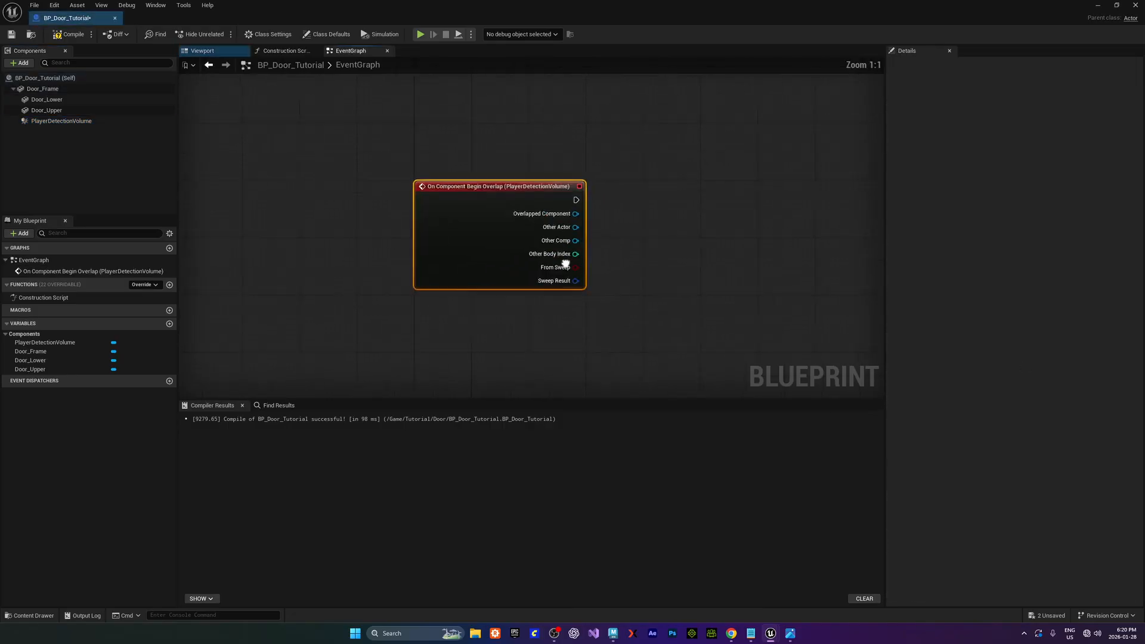
right_drag(565, 263, 472, 266)
drag(403, 193, 324, 178)
right_drag(463, 219, 552, 240)
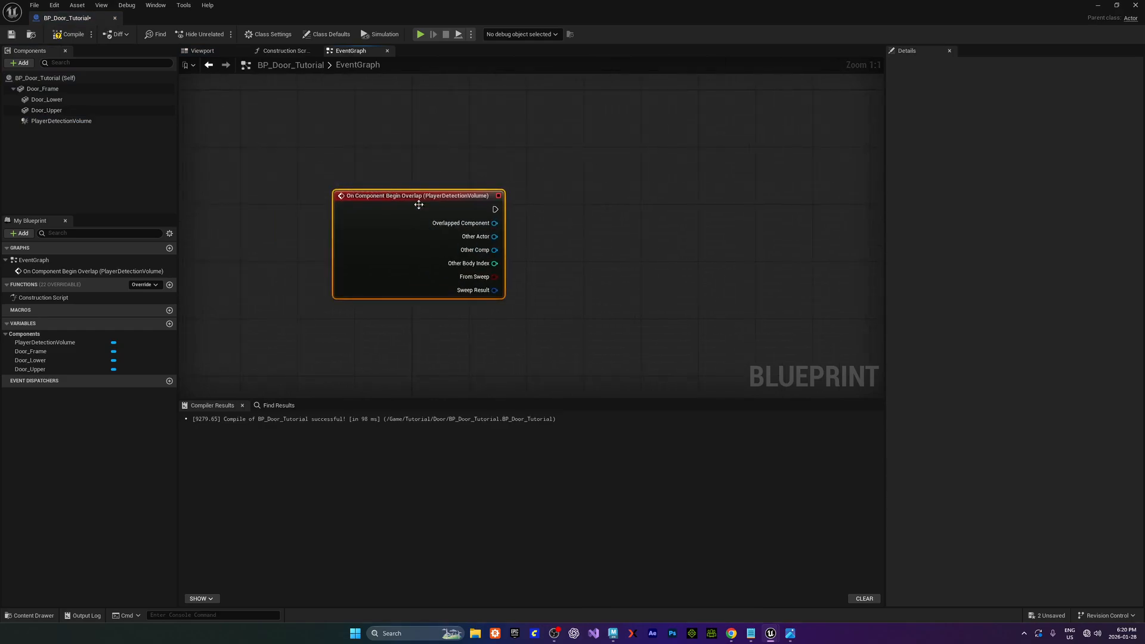
right_drag(642, 243, 506, 242)
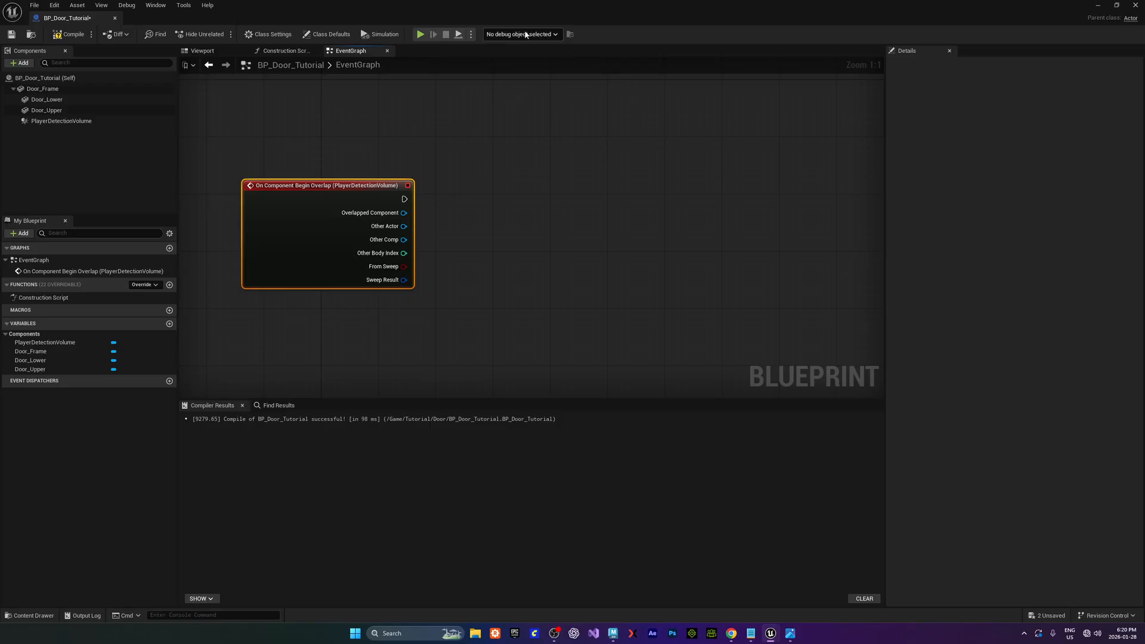
Add a Cast To BP_ThirdPersonCharacter node connected to the overlap event's execution output
drag(404, 199, 471, 201)
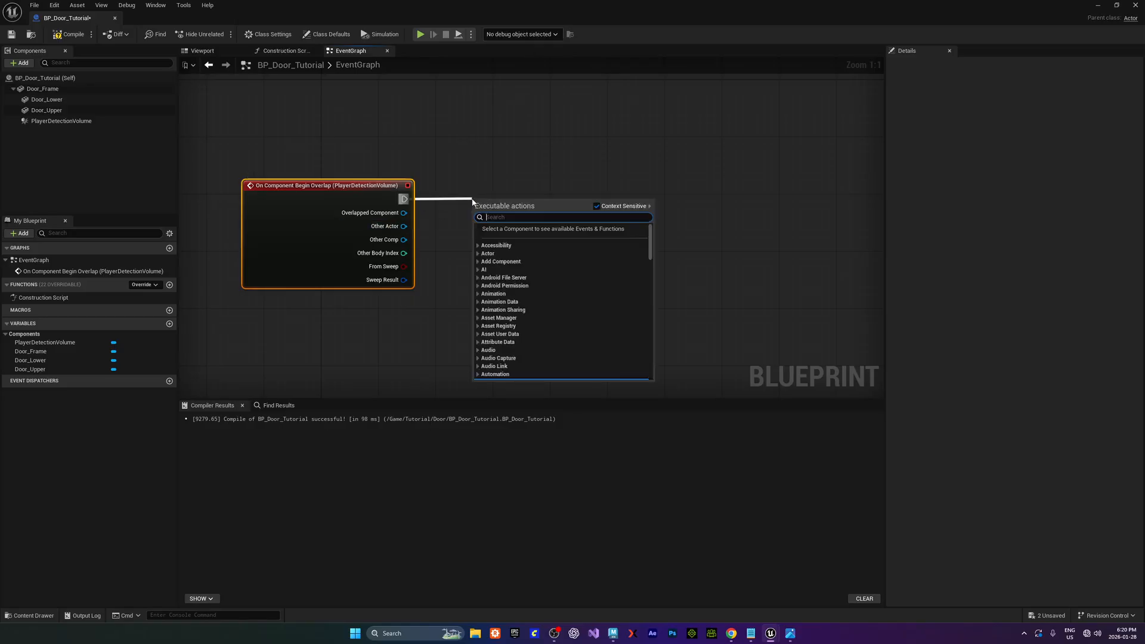
text(casttothi)
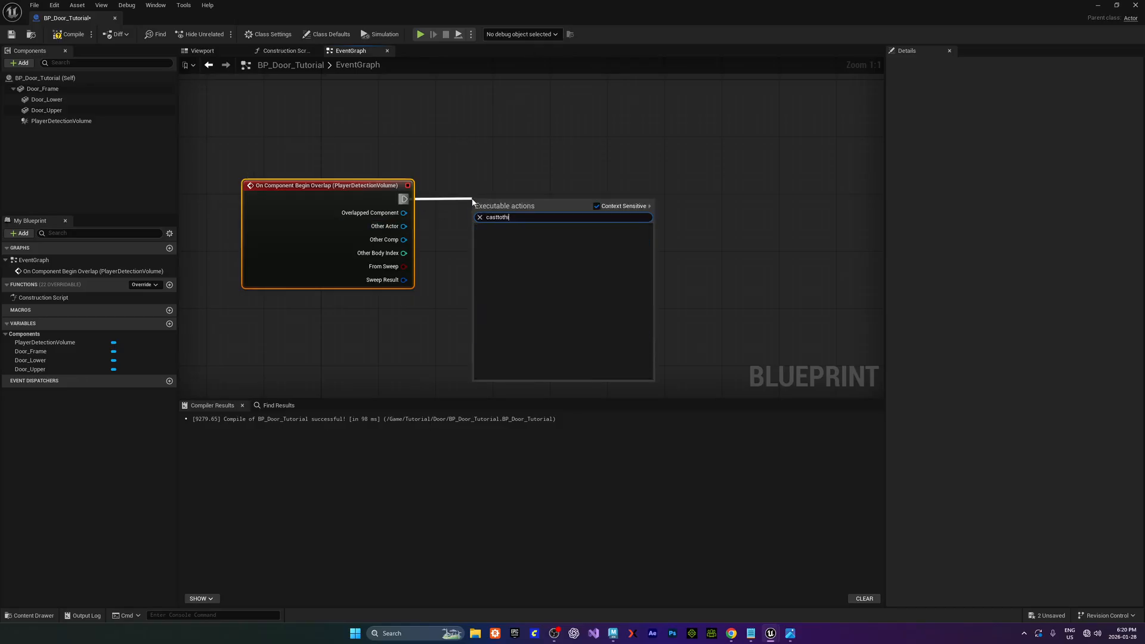
key(BackSpace)
key(BackSpace)
key(BackSpace)
text(bp_thir)
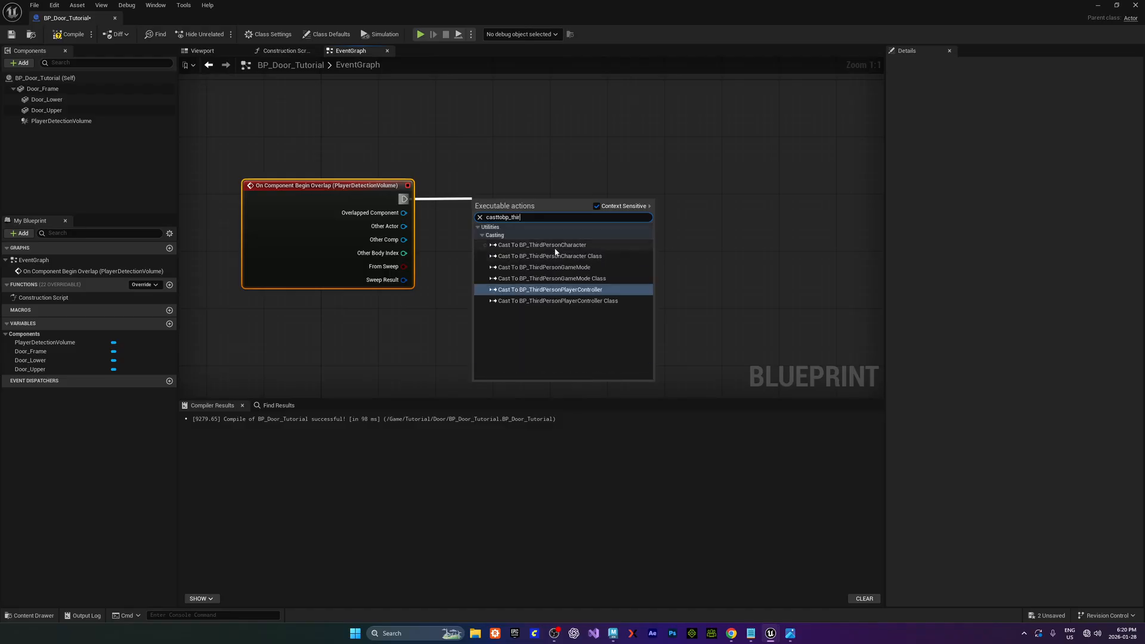
click(539, 245)
drag(405, 200, 436, 217)
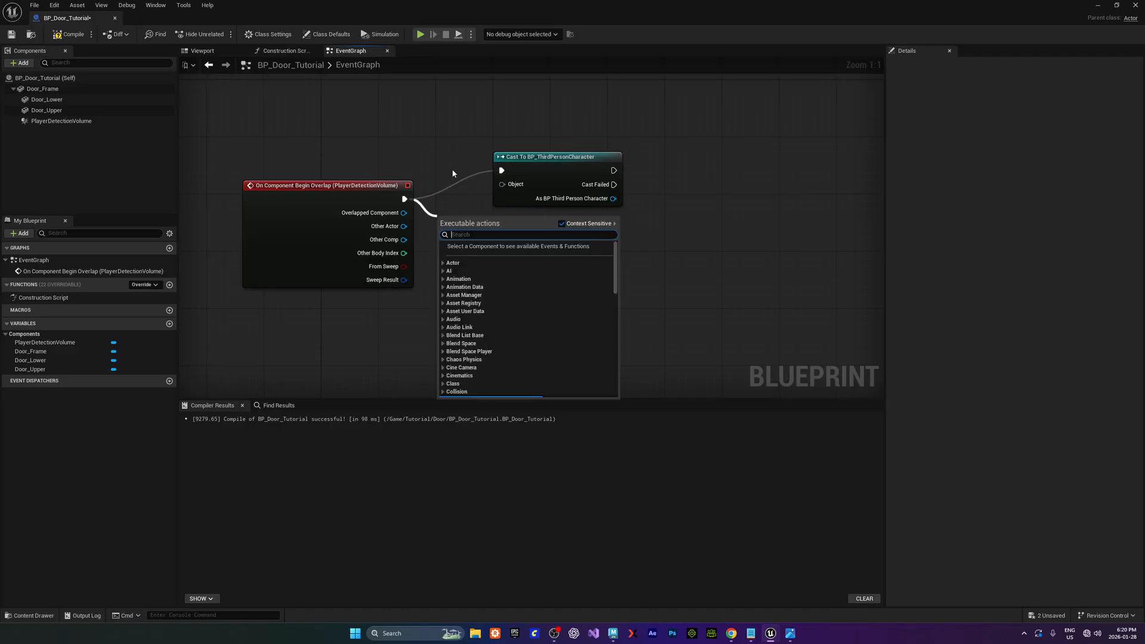
click(452, 171)
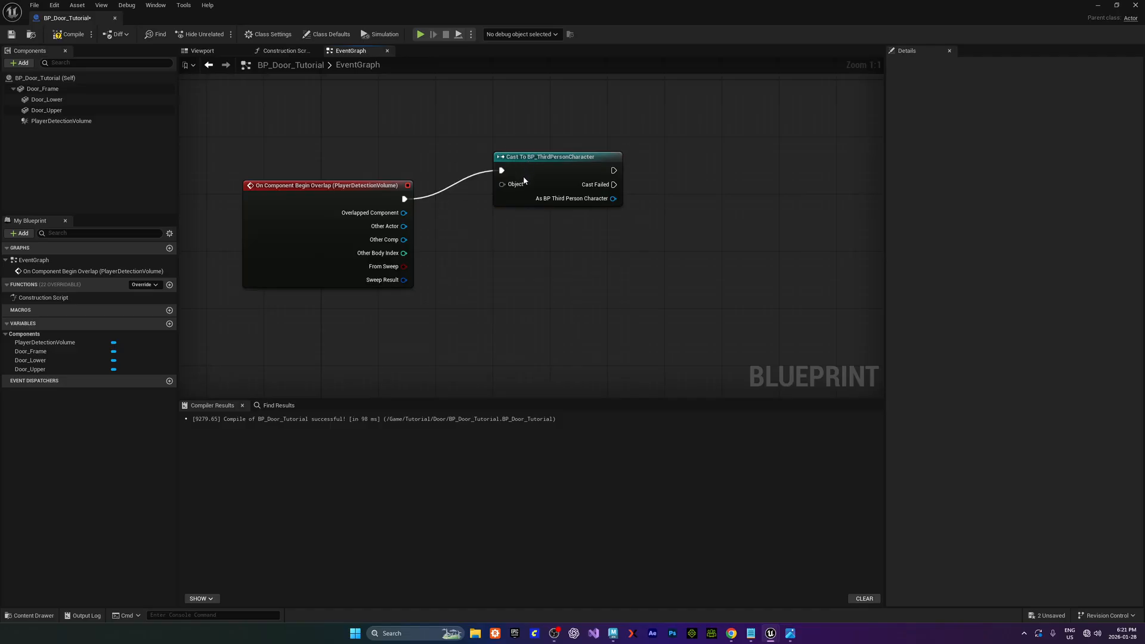
click(519, 155)
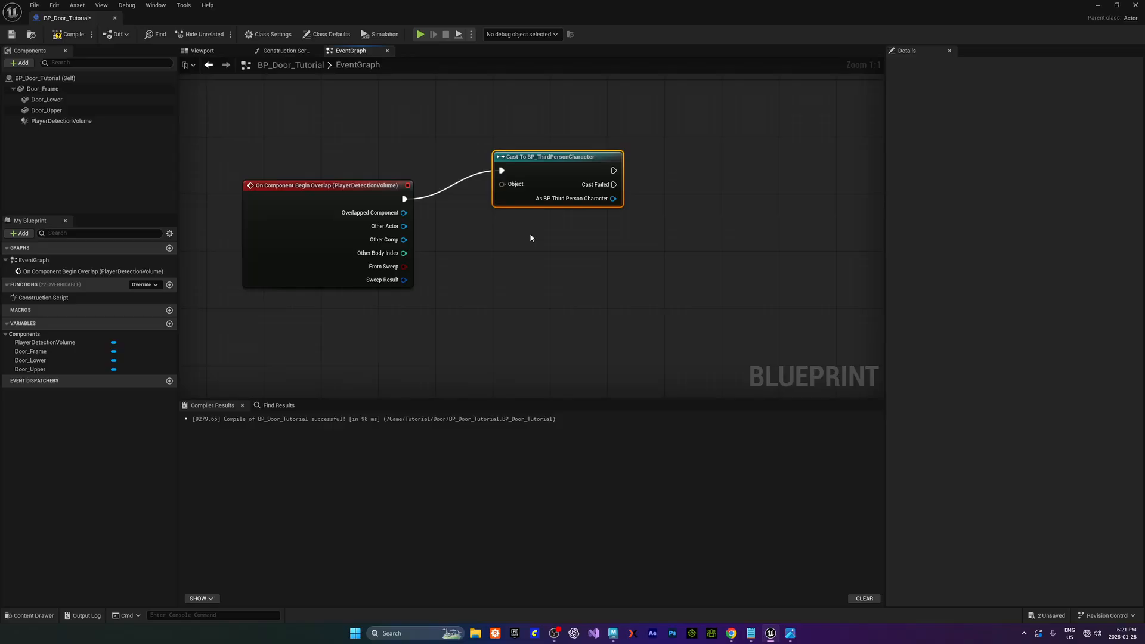
Add a Cast To Character node from the overlap event's execution output
drag(404, 199, 456, 237)
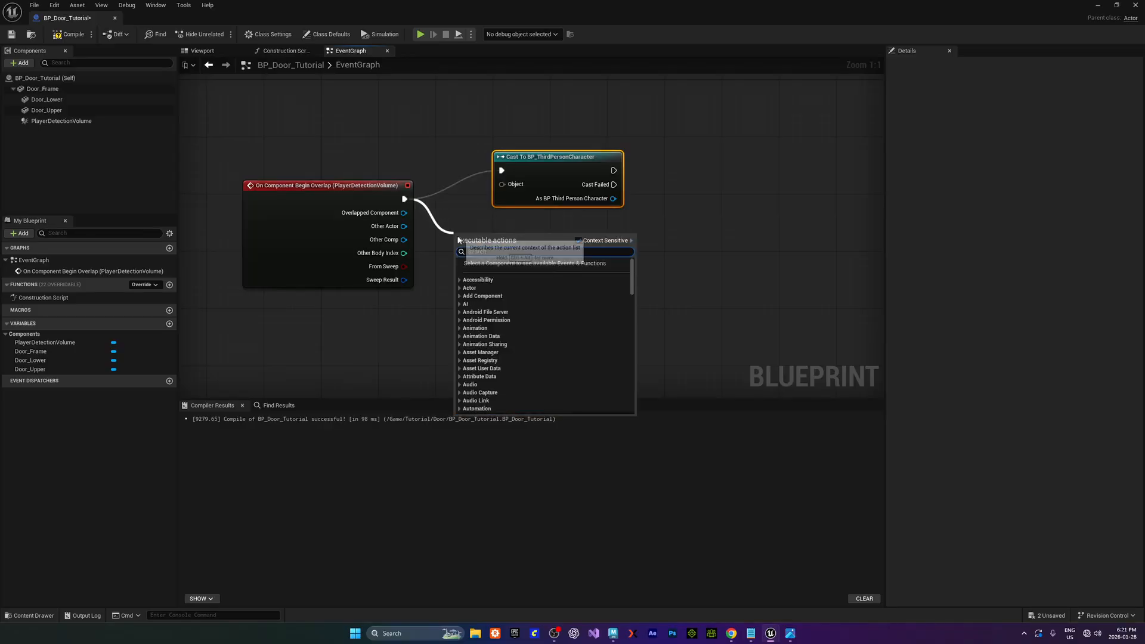
text(castt)
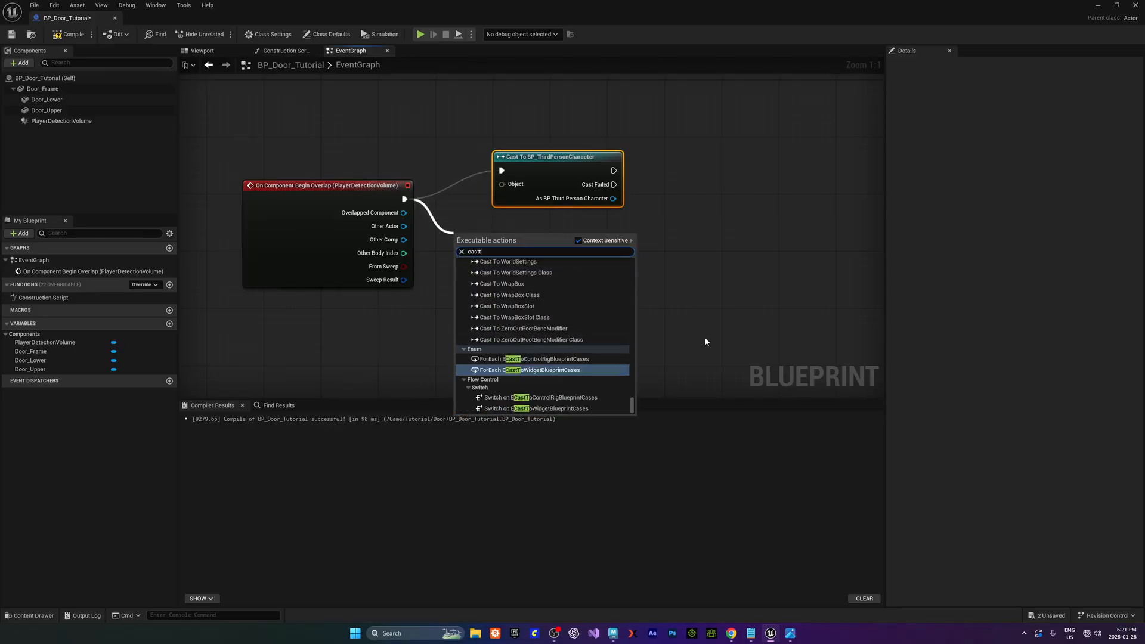
text(to)
key(BackSpace)
key(BackSpace)
key(BackSpace)
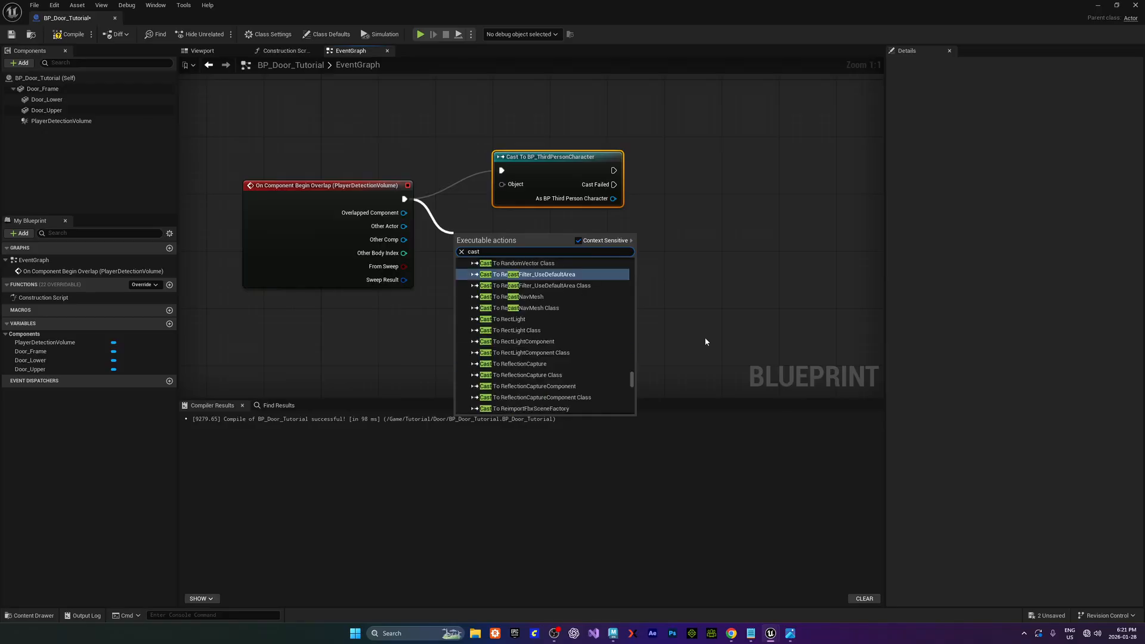
text(tochar)
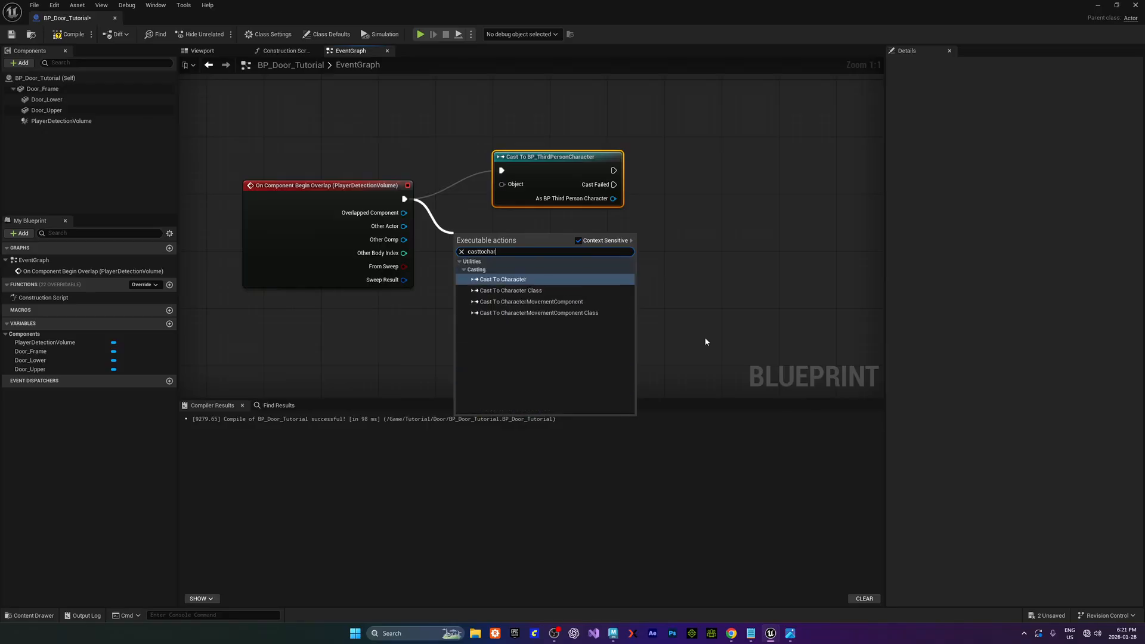
text(a)
key(Return)
Delete the Cast To BP_ThirdPersonCharacter node and line up Cast To Character beside the overlap event
click(619, 202)
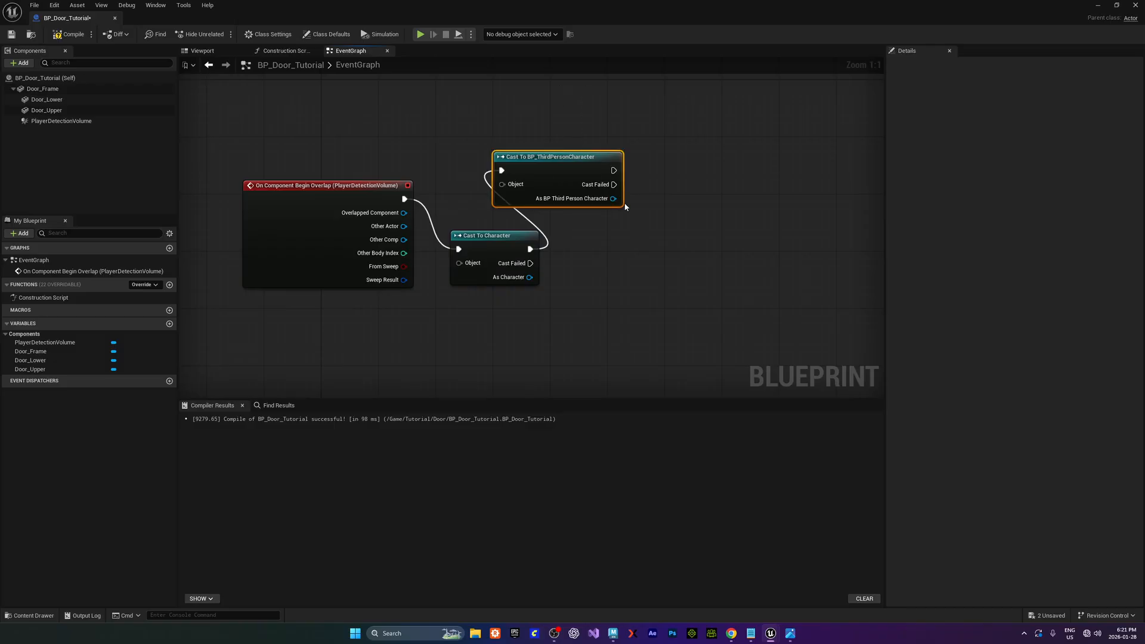
key(Delete)
drag(500, 229, 522, 178)
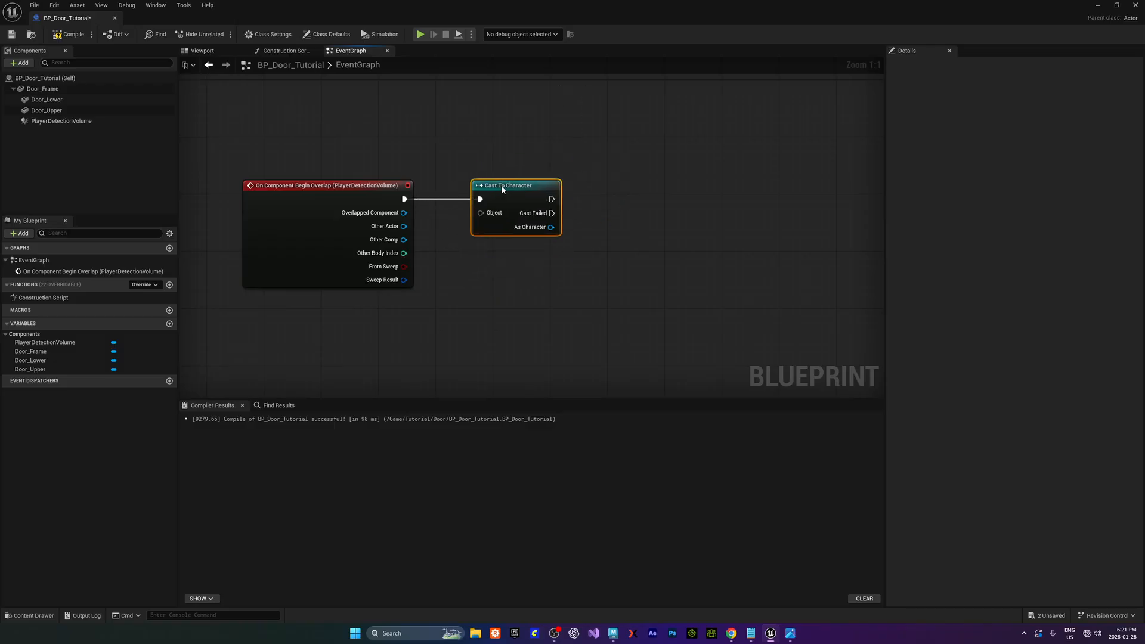
Connect the overlap event's Other Actor output to the Object input of Cast To Character
drag(403, 226, 498, 184)
click(616, 263)
right_drag(616, 264, 553, 237)
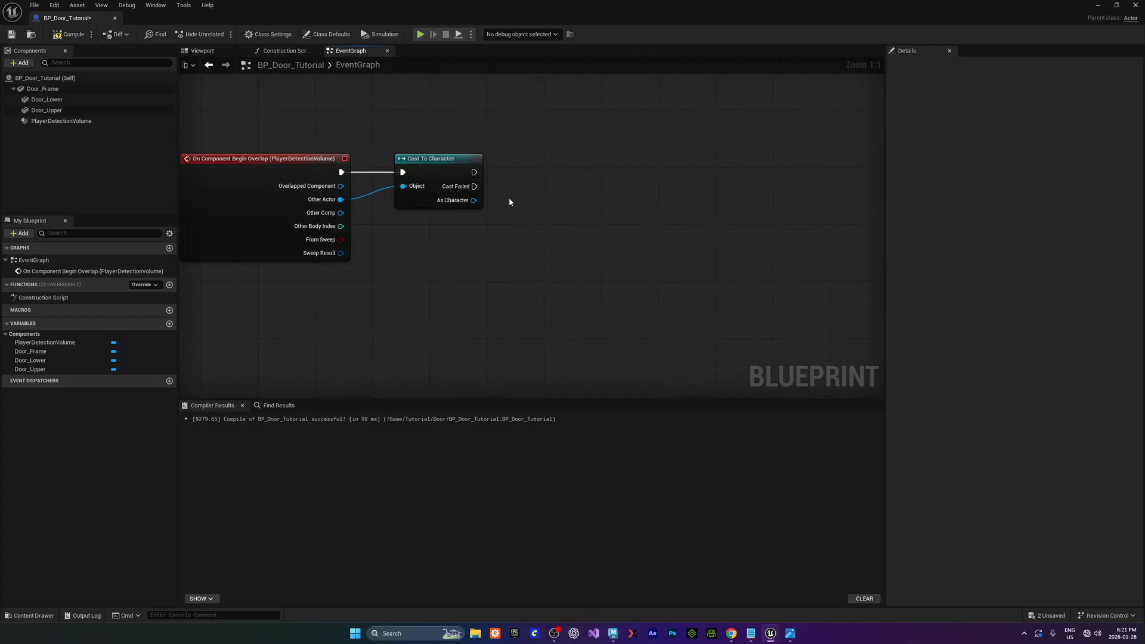
right_drag(508, 116, 587, 148)
drag(302, 156, 359, 384)
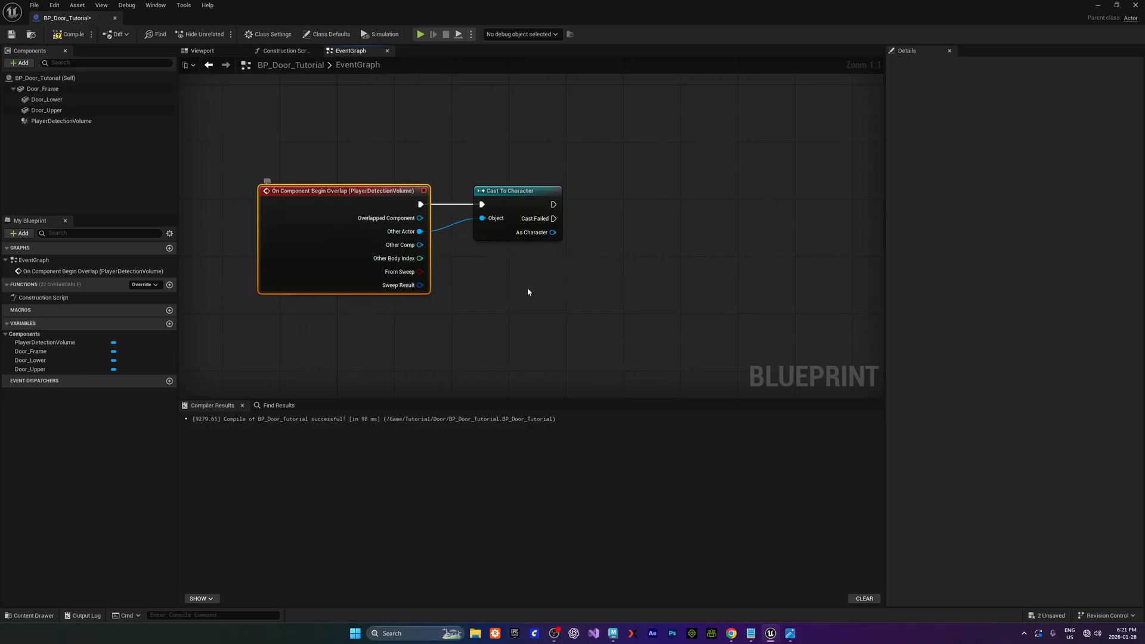
click(518, 192)
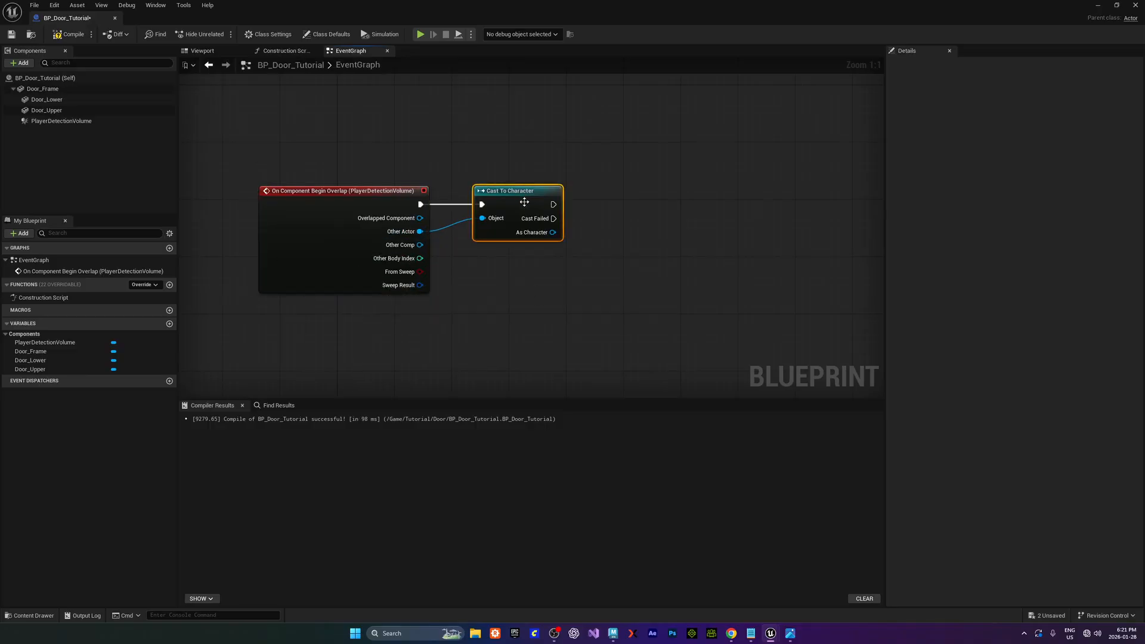
right_drag(623, 307, 583, 300)
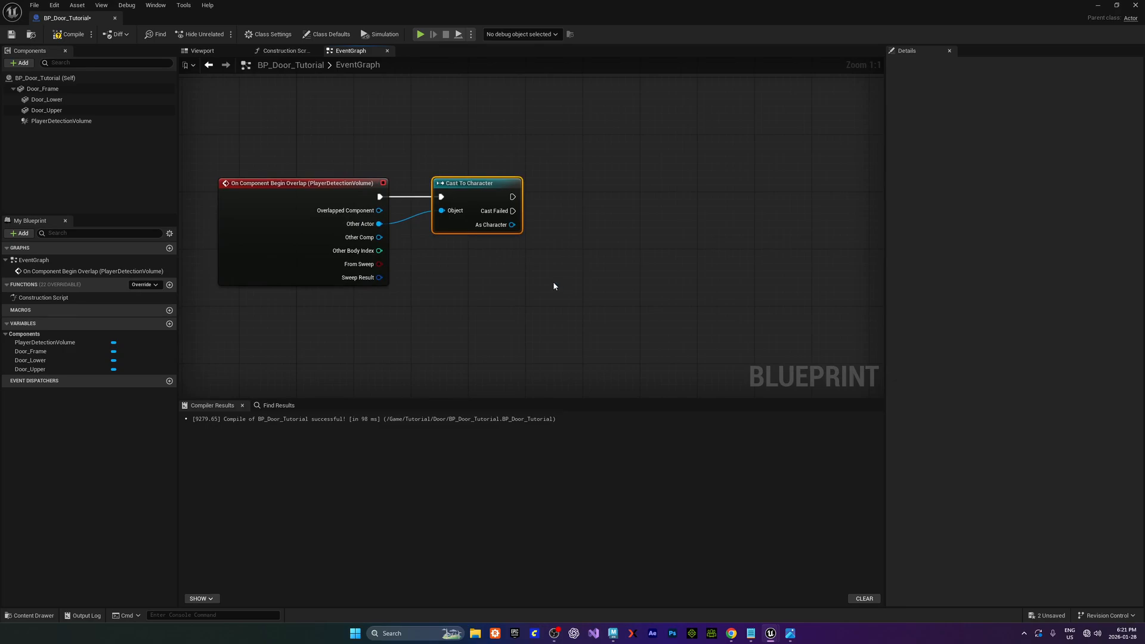
right_click(552, 286)
key(Escape)
Add an Is Valid execution node after Cast To Character and connect As Character to its Input Object
drag(512, 197, 570, 199)
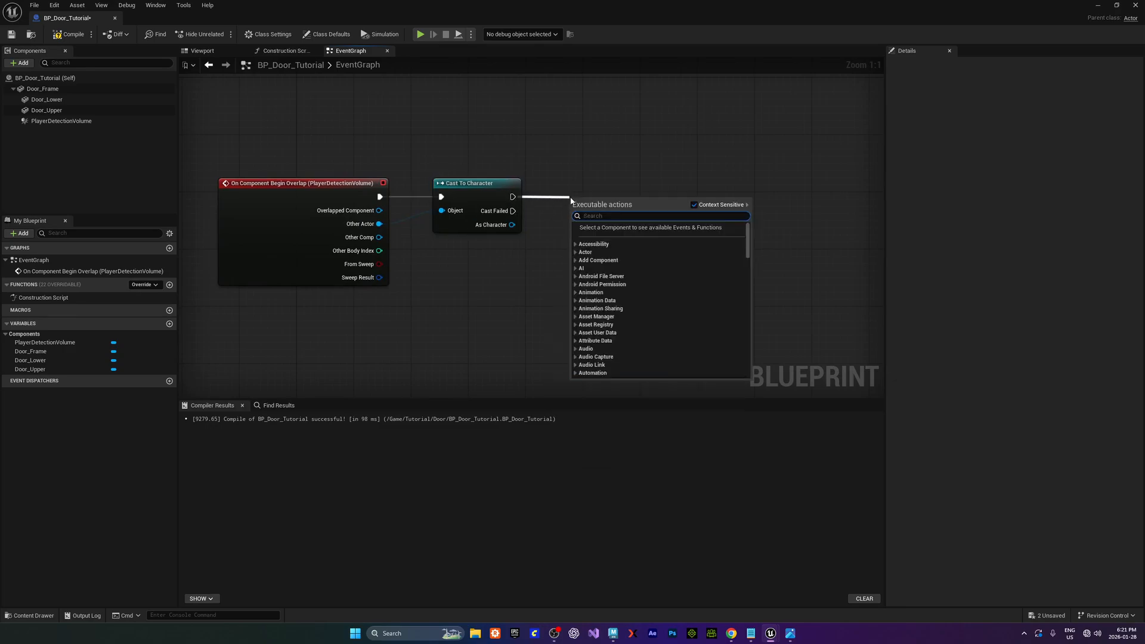
text(isvali)
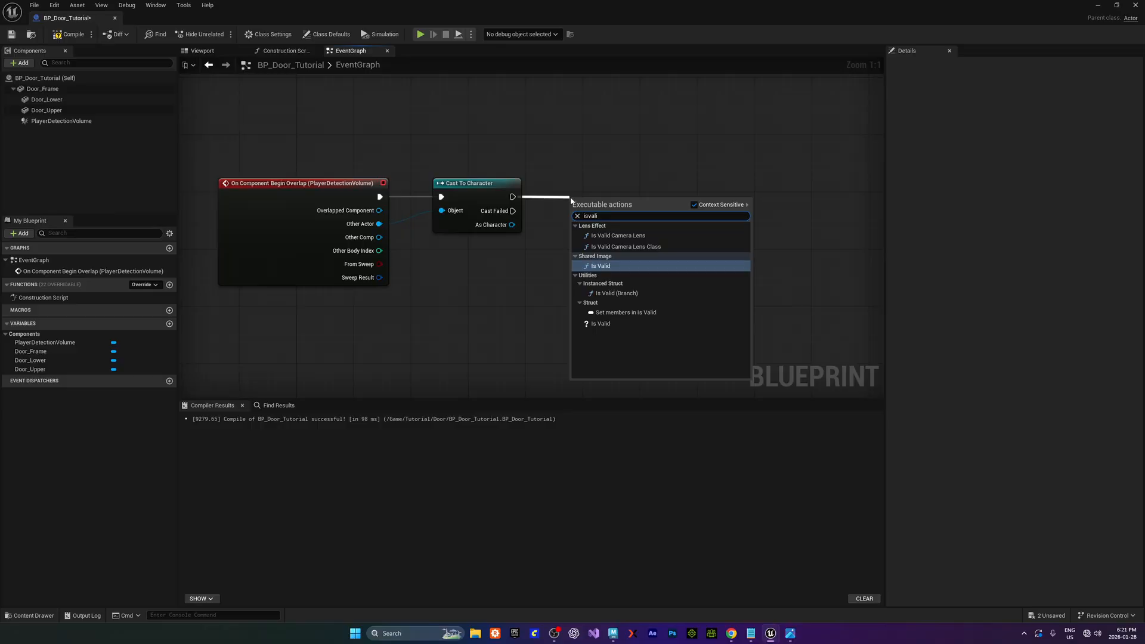
click(601, 323)
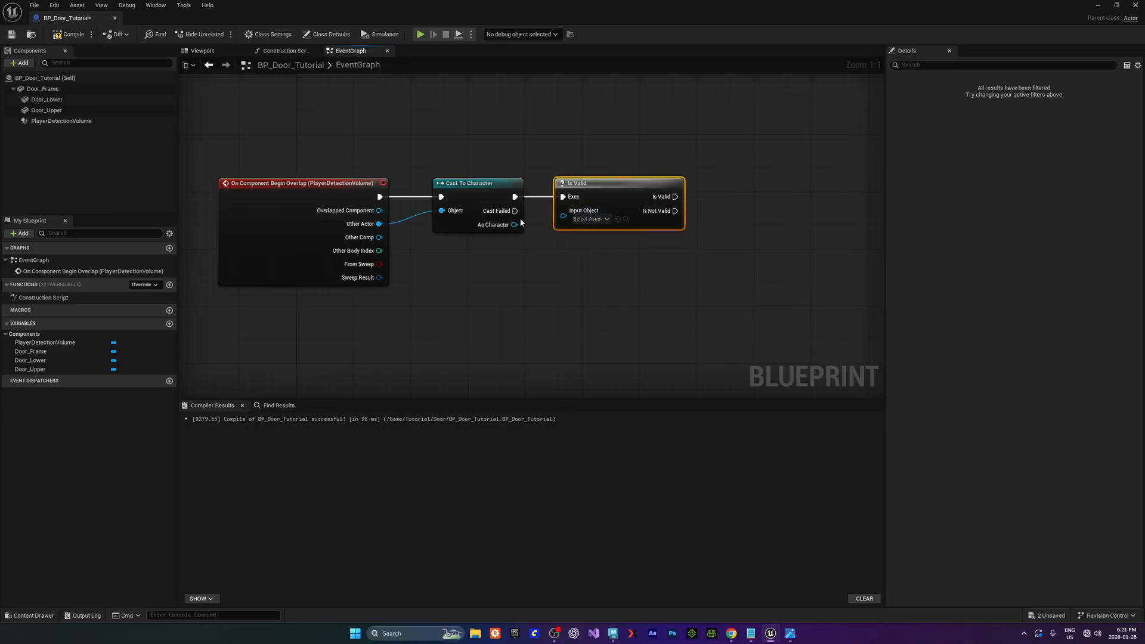
drag(514, 225, 562, 215)
click(603, 260)
right_drag(604, 260, 562, 256)
click(560, 191)
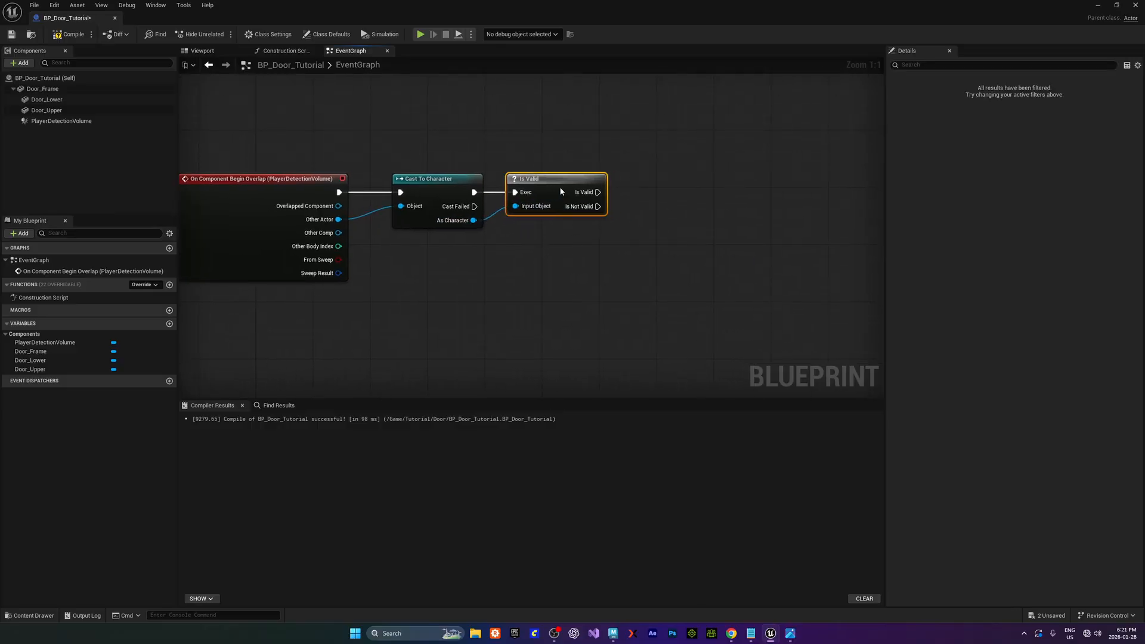
click(496, 175)
click(468, 181)
drag(283, 138, 317, 307)
right_drag(397, 317, 460, 325)
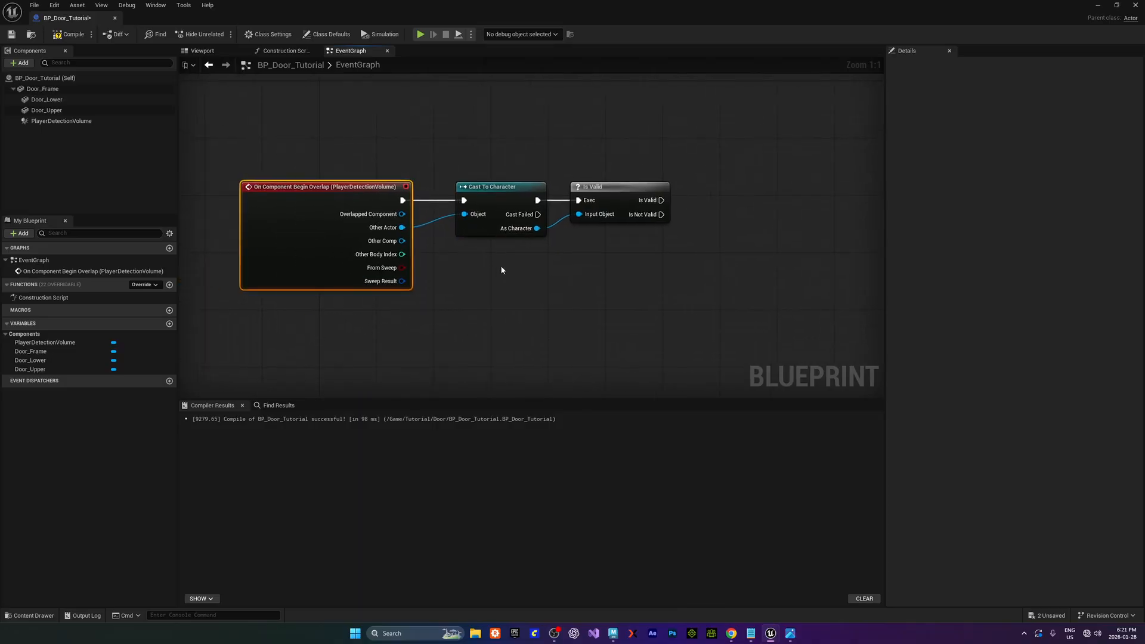
click(496, 203)
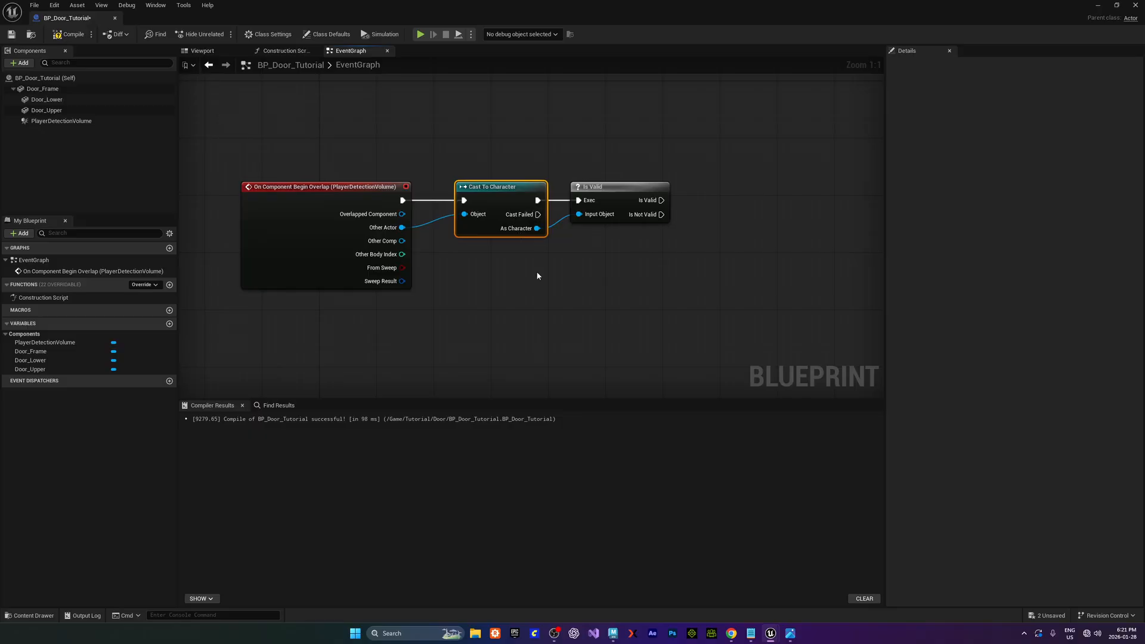
right_drag(621, 278, 490, 267)
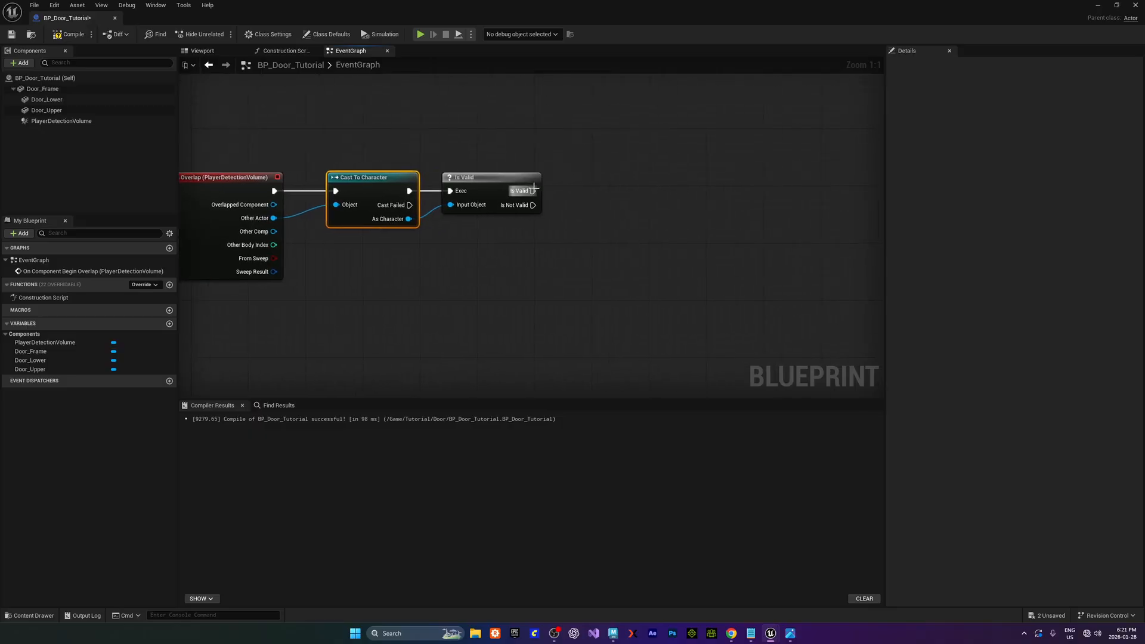
drag(533, 190, 578, 170)
click(559, 161)
mouse_move(630, 179)
right_down()
mouse_move(687, 176)
mouse_move(640, 169)
right_up()
Shift the Cast To Character and Is Valid nodes together to adjust their spacing from the overlap event
drag(336, 131, 506, 258)
drag(485, 185, 470, 180)
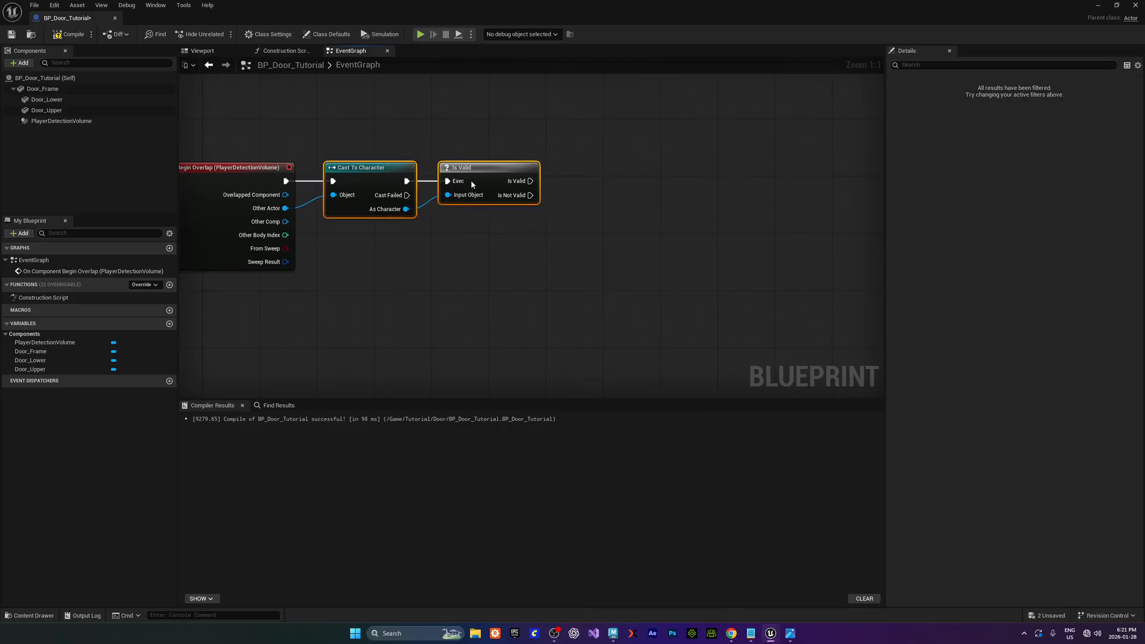
right_drag(443, 252, 473, 263)
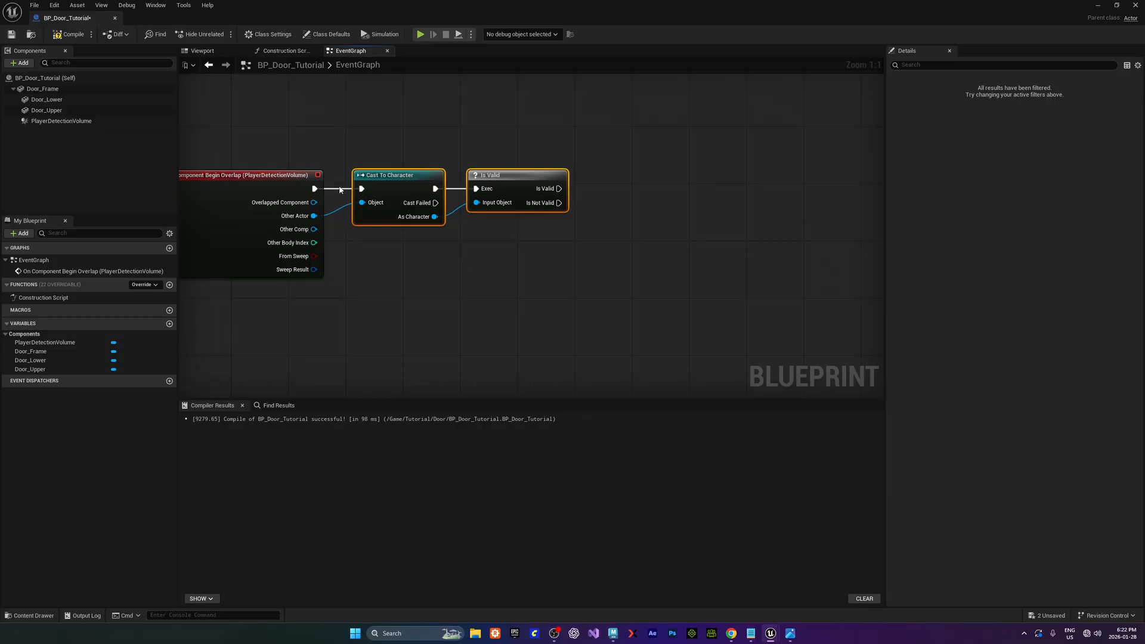
drag(382, 145, 542, 287)
right_drag(513, 279, 549, 259)
scroll(538, 251, down, 1)
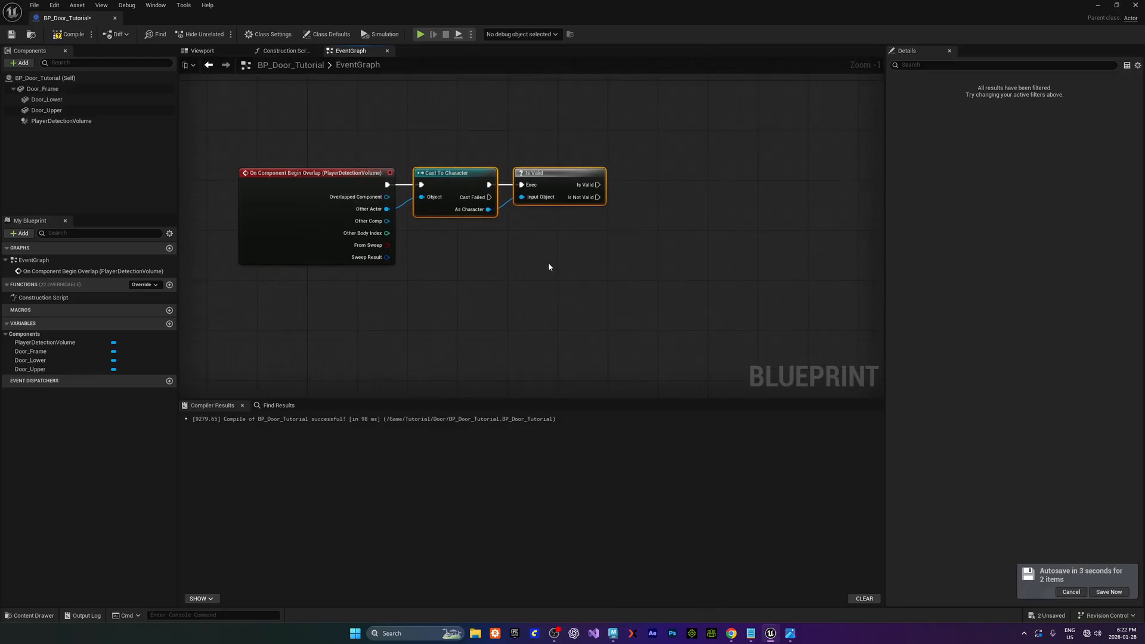
right_drag(549, 266, 521, 256)
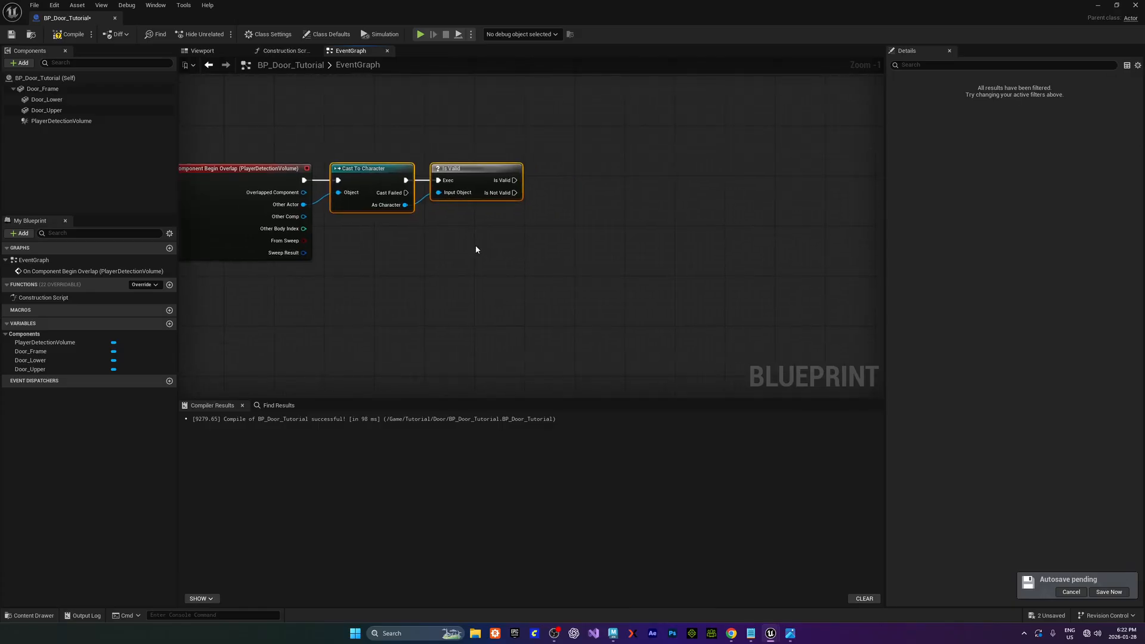
drag(375, 172, 382, 172)
right_drag(441, 248, 490, 255)
scroll(466, 229, down, 1)
Place references to the Door_Upper and Door_Lower components in the EventGraph below the Is Valid node
click(202, 51)
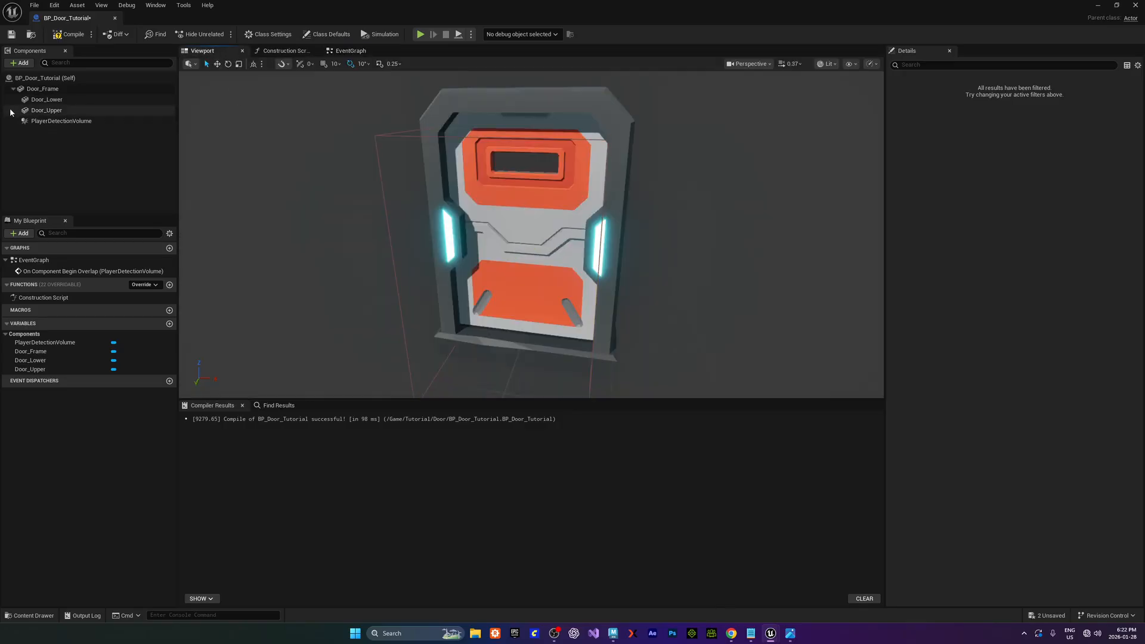
click(65, 99)
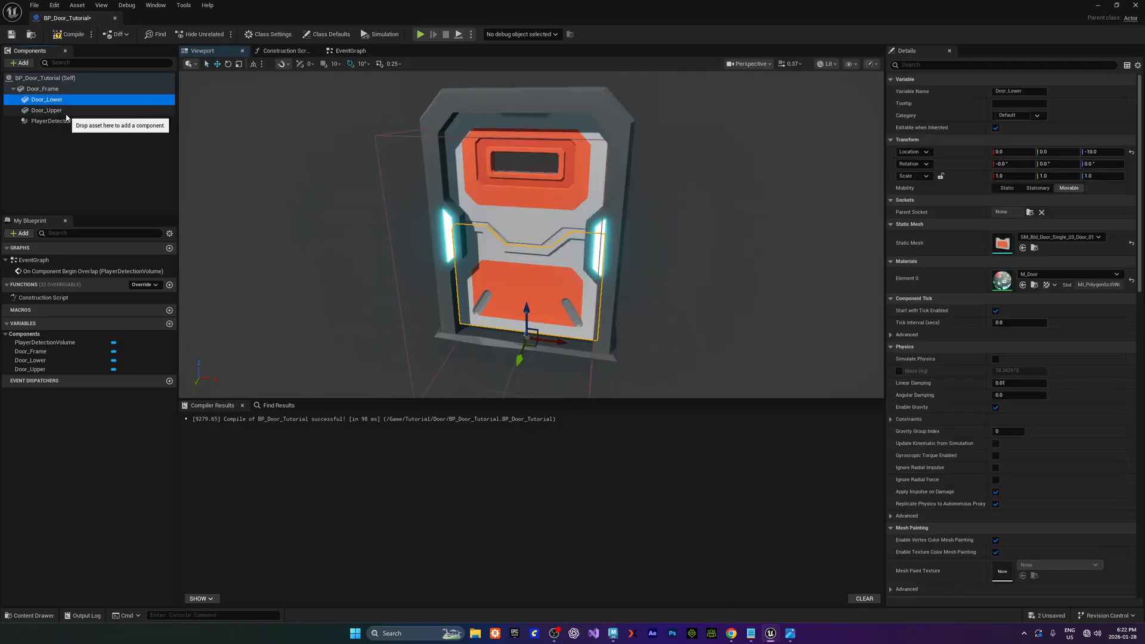
ctrl+click(59, 110)
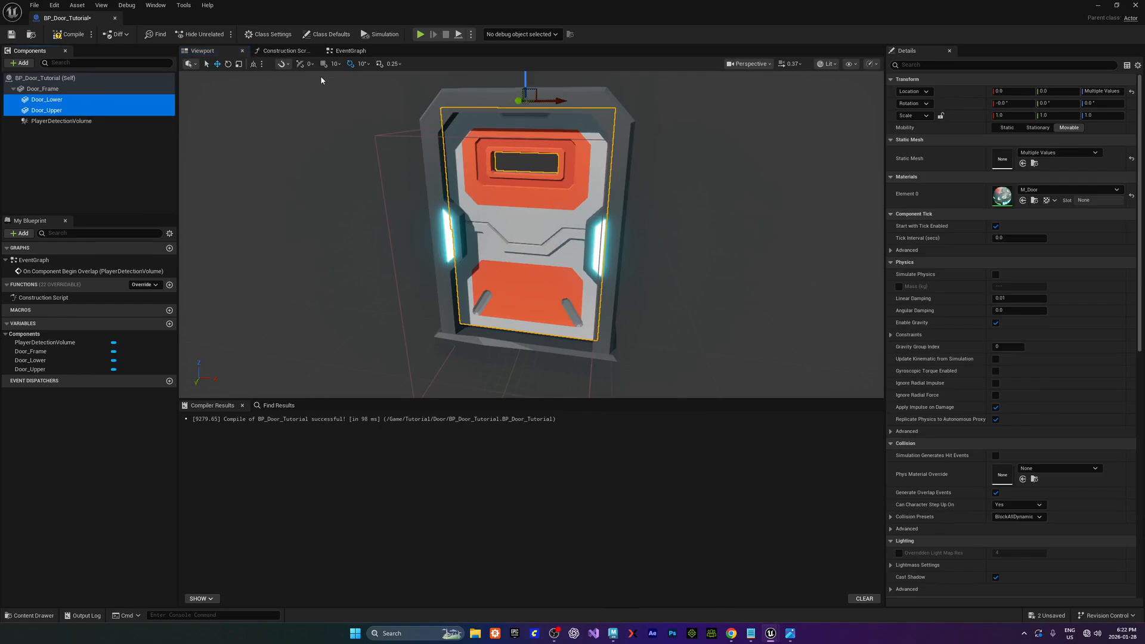
click(349, 50)
drag(64, 112, 587, 279)
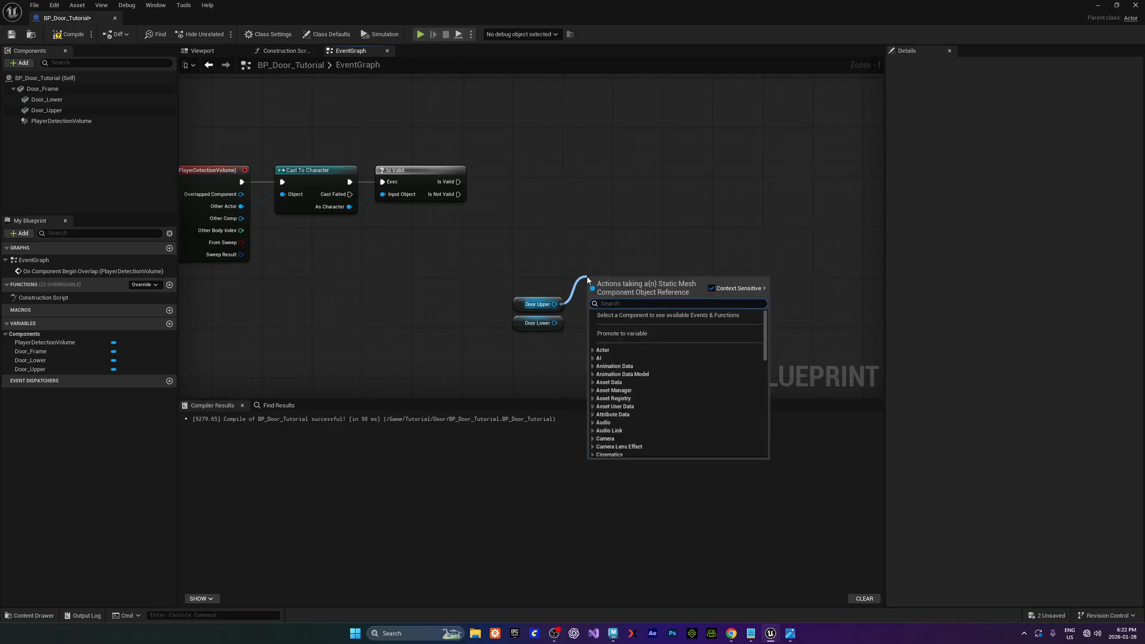
Add a Set Relative Location node targeting Door Upper, and arrange both nodes beyond Is Valid
text(setrelative)
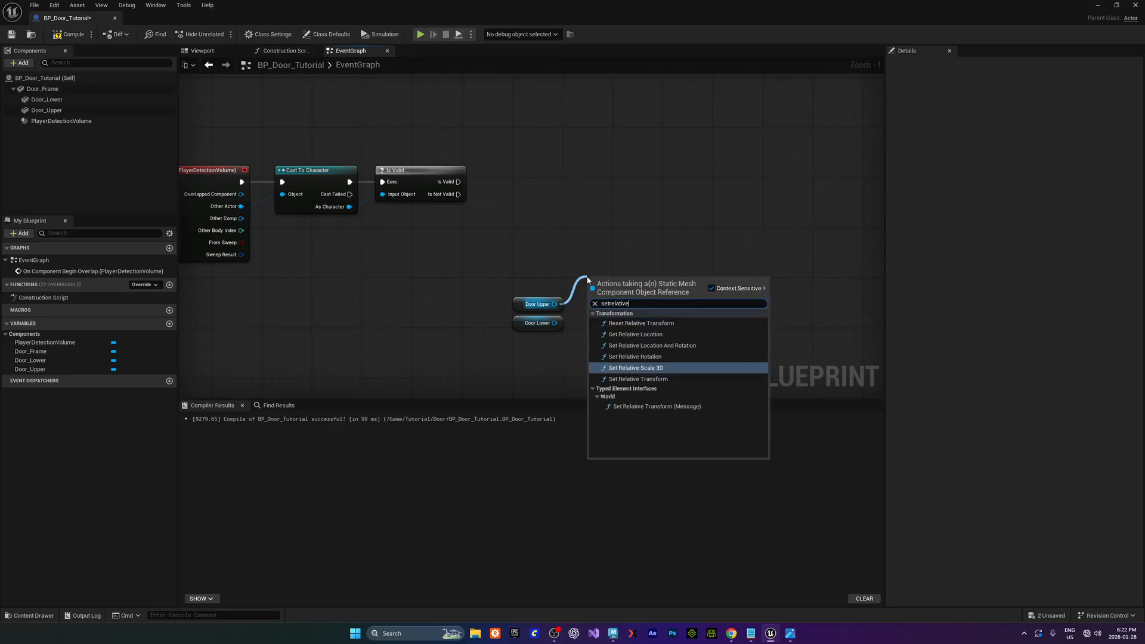
click(677, 335)
drag(623, 273, 646, 211)
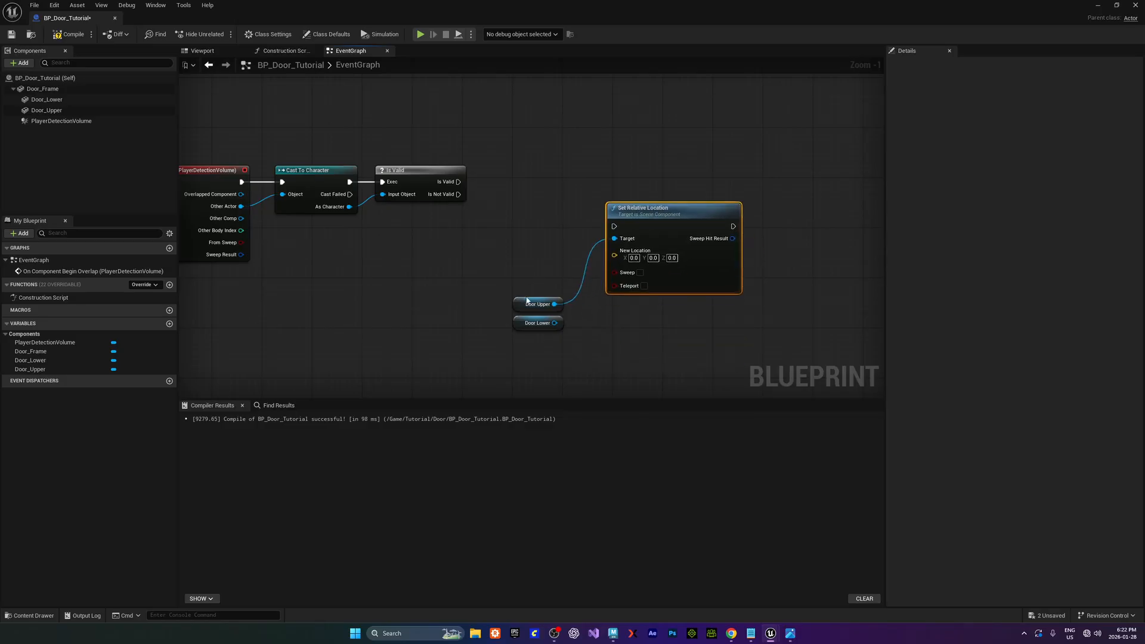
drag(527, 301, 532, 270)
drag(630, 214, 620, 177)
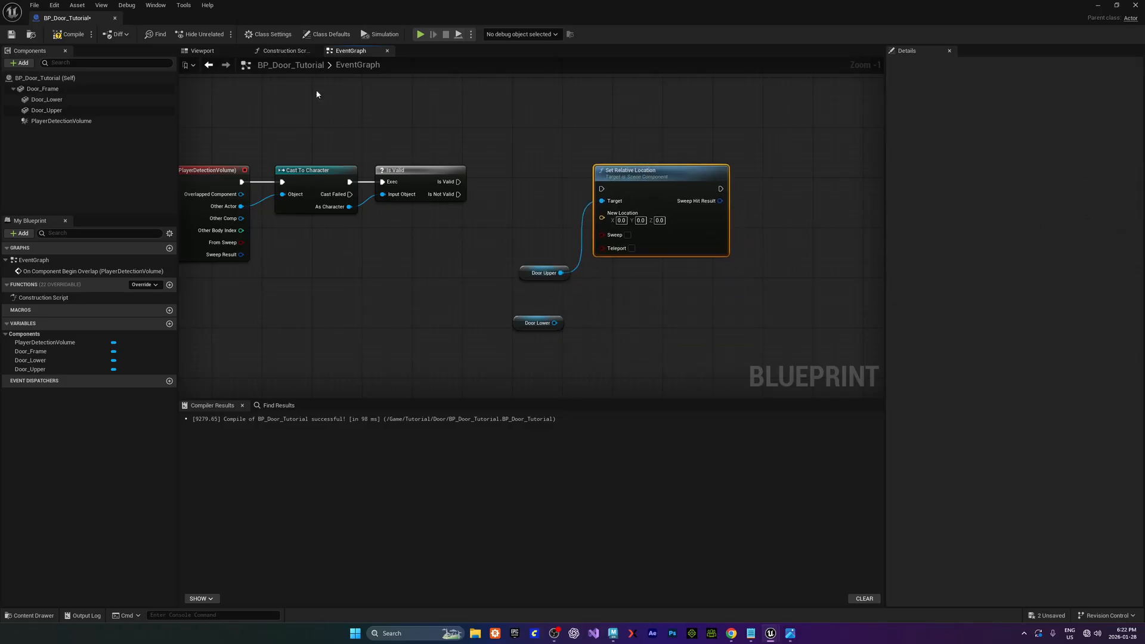
Try raising Door_Upper and lowering Door_Lower out of the frame in the viewport, and undo both moves
click(202, 51)
click(487, 172)
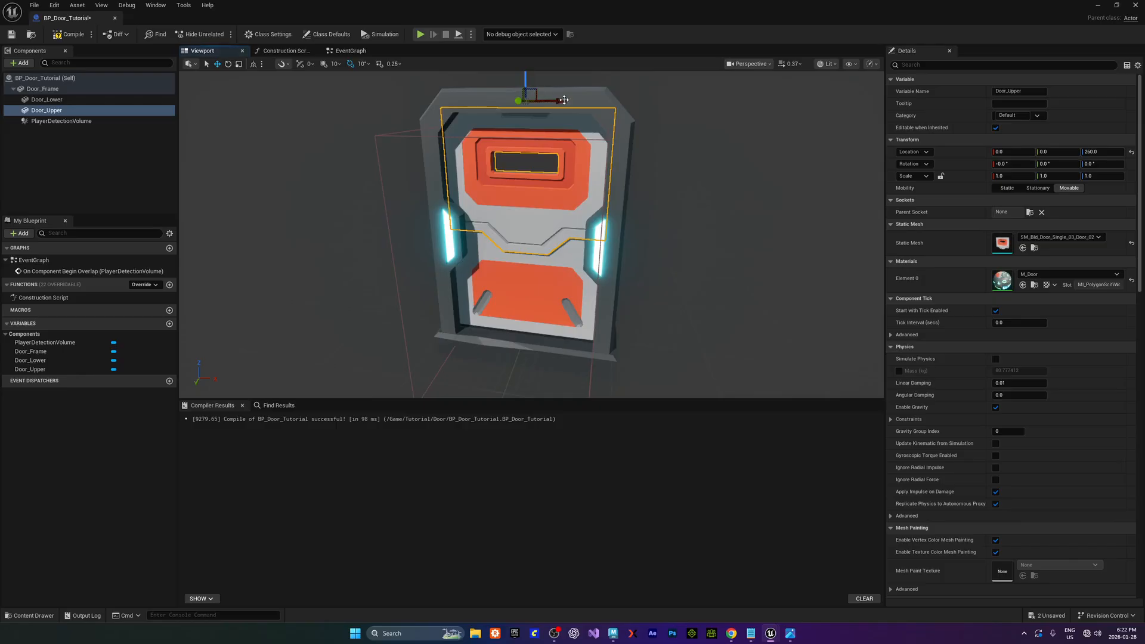
key(s)
mouse_move(455, 232)
right_down()
mouse_move(482, 232)
mouse_move(455, 233)
right_up()
drag(503, 123, 502, 72)
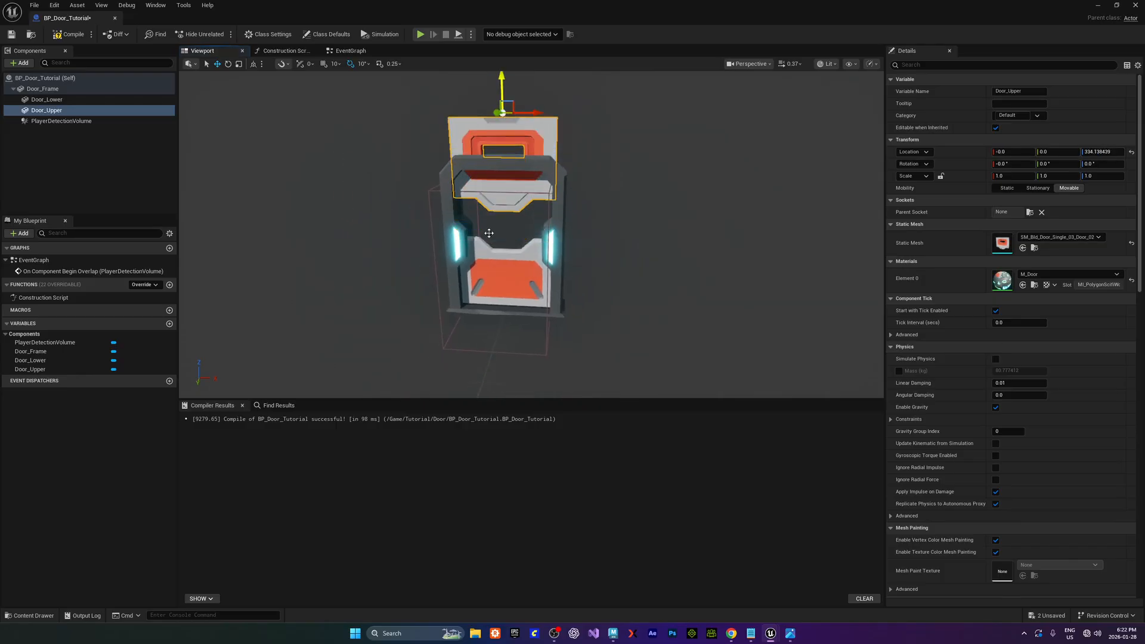
click(505, 269)
drag(506, 278, 516, 319)
key(ctrl+z)
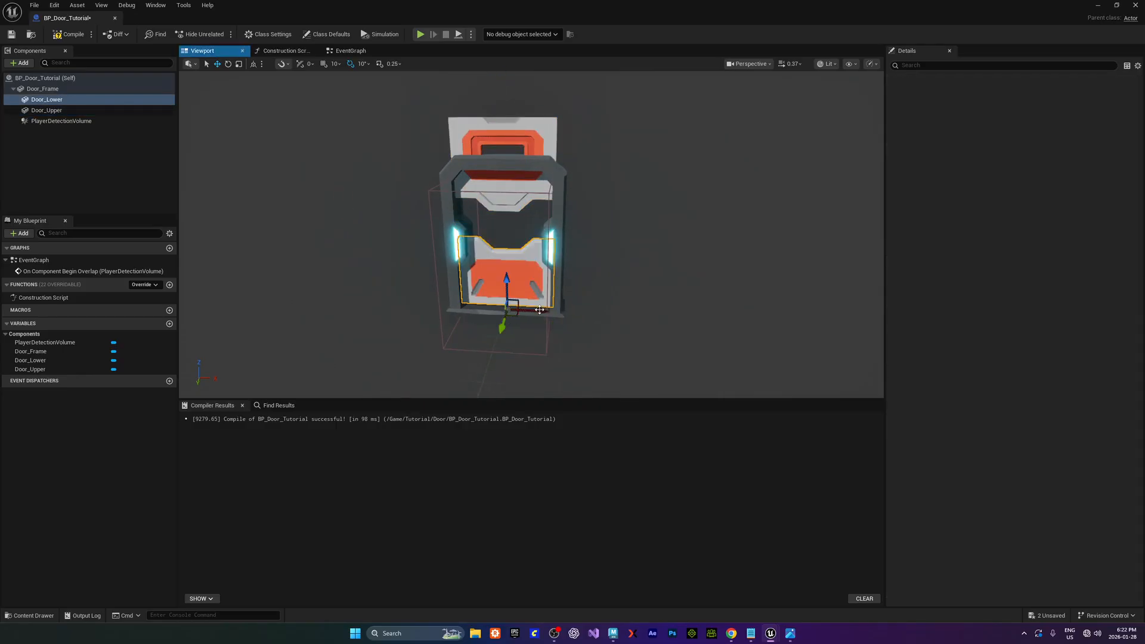
key(ctrl+z)
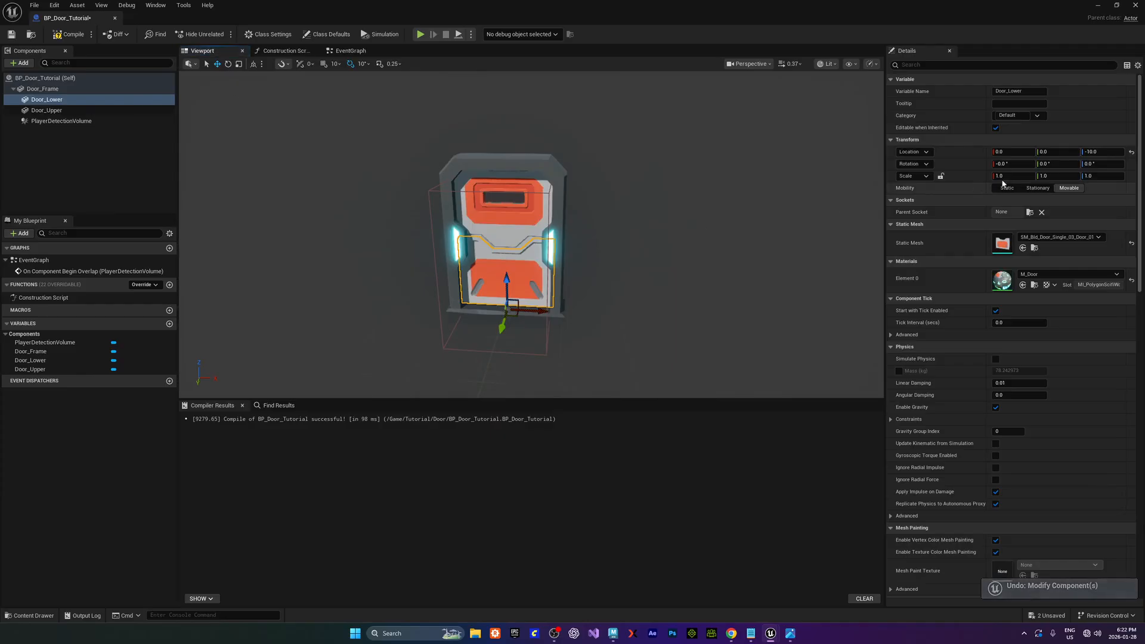
Move the Door Upper reference closer to the Set Relative Location node in the EventGraph
click(351, 50)
drag(536, 277, 537, 246)
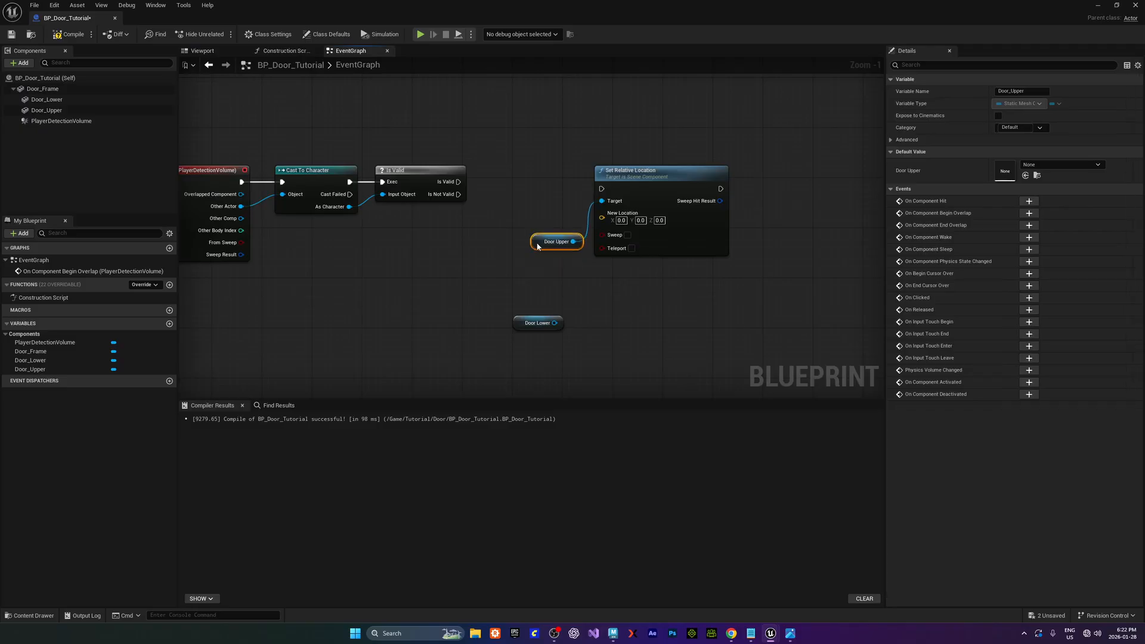
right_drag(630, 287, 592, 266)
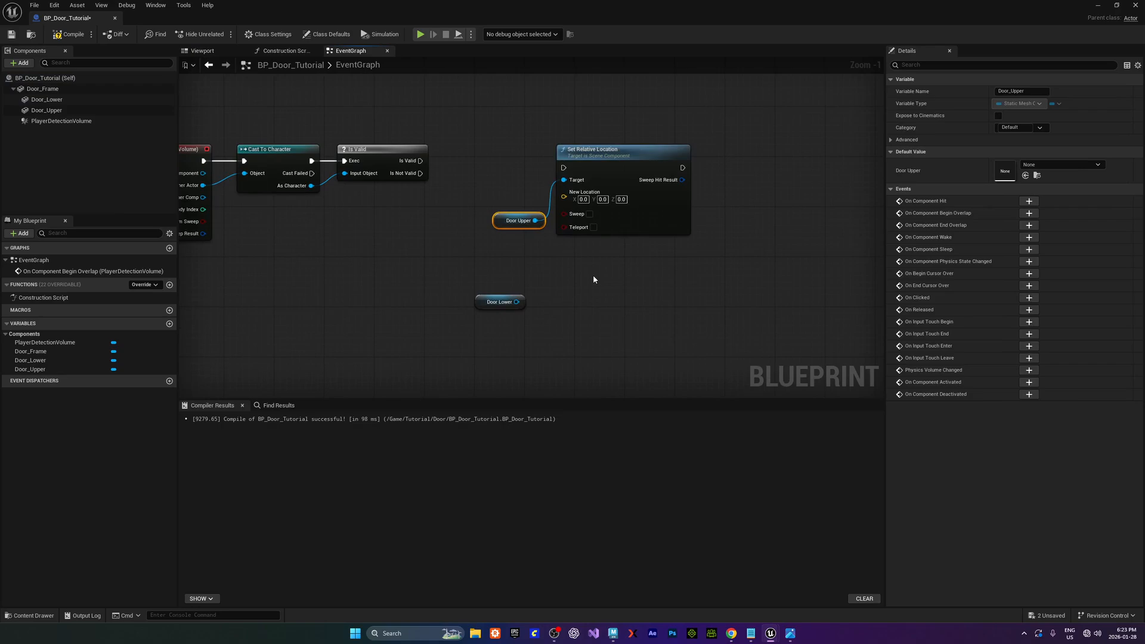
right_drag(601, 263, 588, 299)
scroll(603, 290, up, 1)
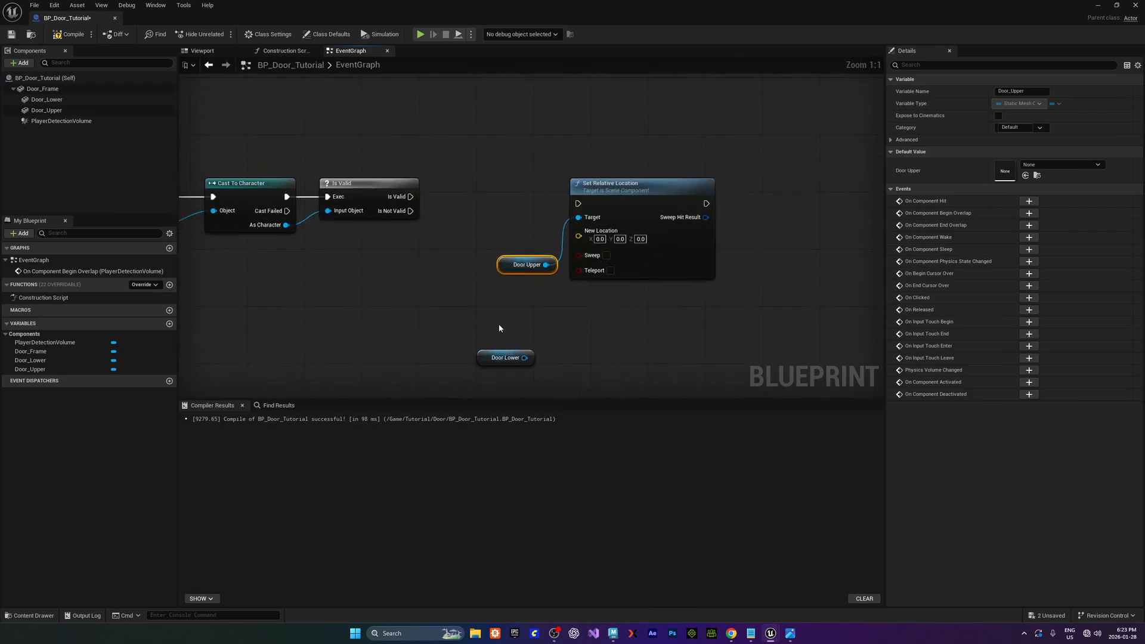
Duplicate the Set Relative Location node, chain the copy after the original, and connect the Door Lower reference to its Target
click(502, 357)
click(640, 215)
right_drag(717, 308, 686, 247)
key(ctrl+d)
drag(721, 248, 763, 119)
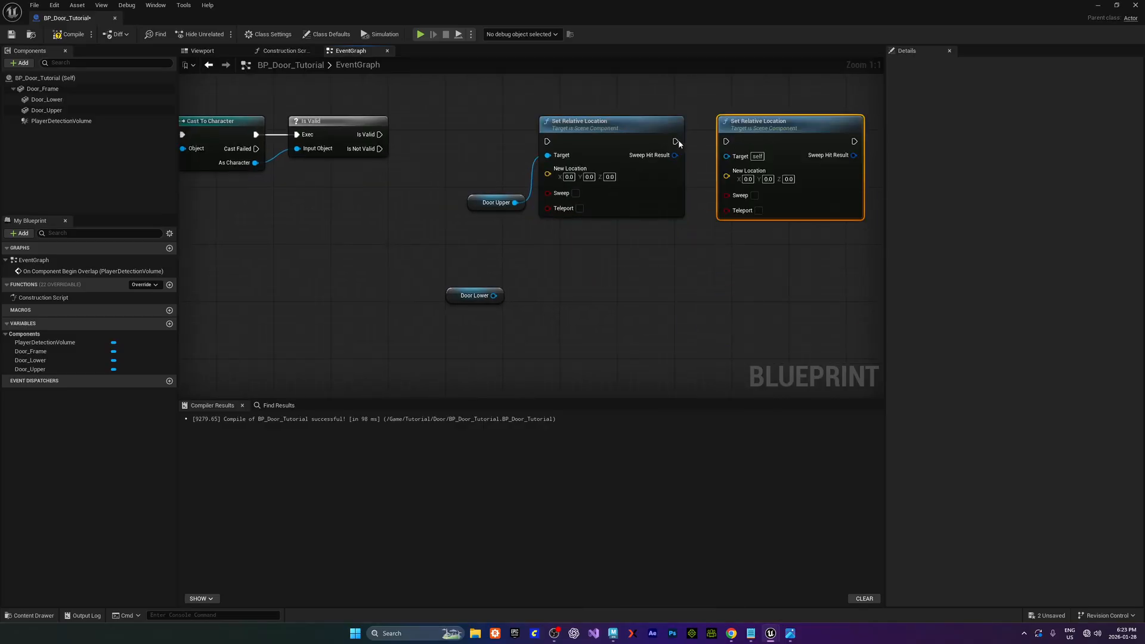
drag(675, 141, 726, 141)
drag(474, 295, 646, 267)
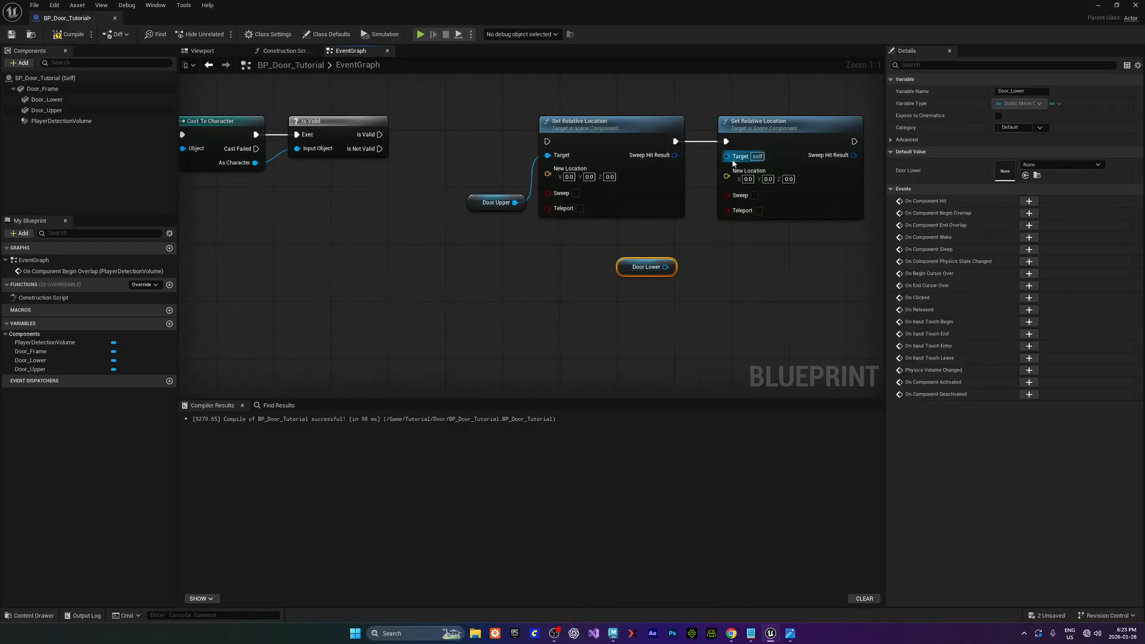
drag(726, 156, 665, 267)
Space out the two Set Relative Location nodes with their door references, and shift the group farther from Is Valid
right_drag(715, 277, 561, 277)
drag(607, 133, 671, 135)
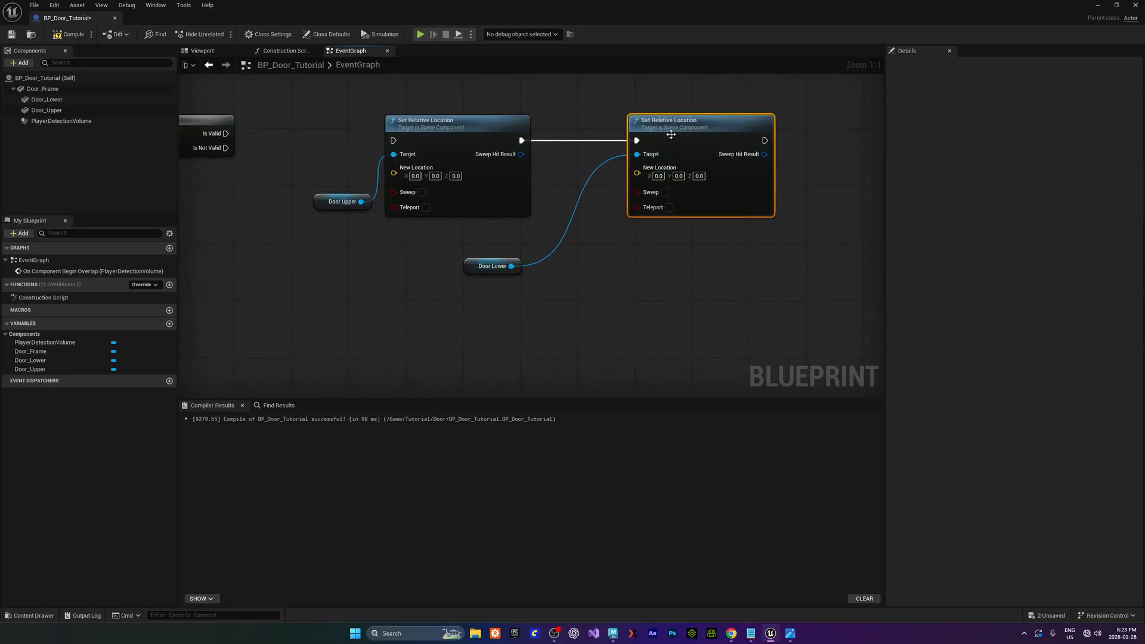
drag(476, 266, 561, 173)
right_drag(552, 248, 640, 253)
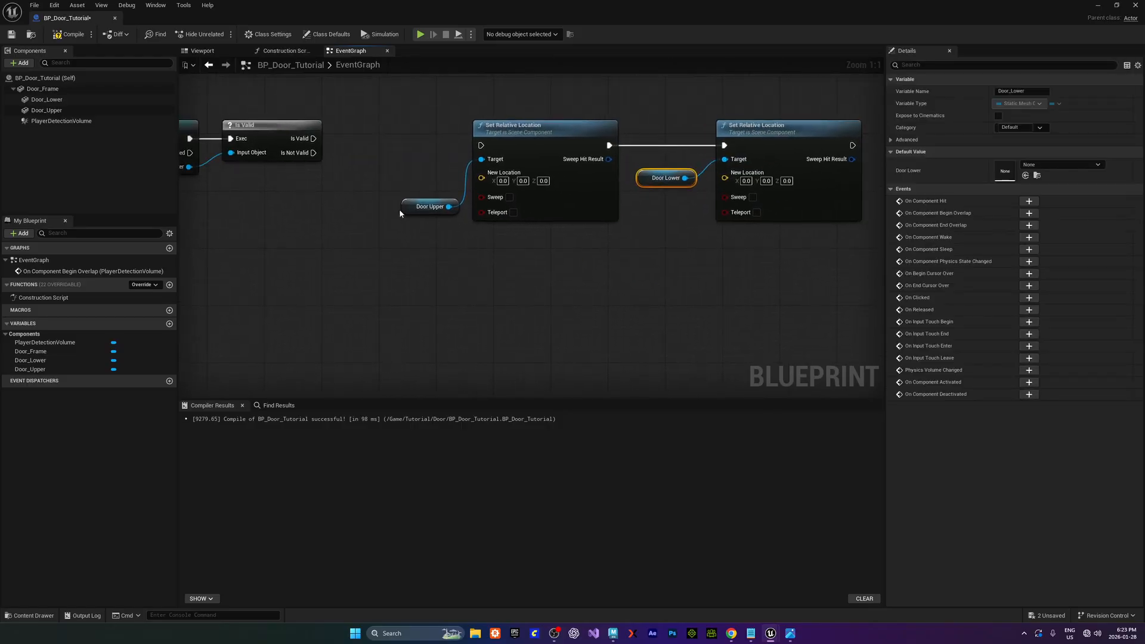
drag(418, 211, 411, 197)
right_drag(412, 197, 386, 259)
drag(375, 143, 715, 304)
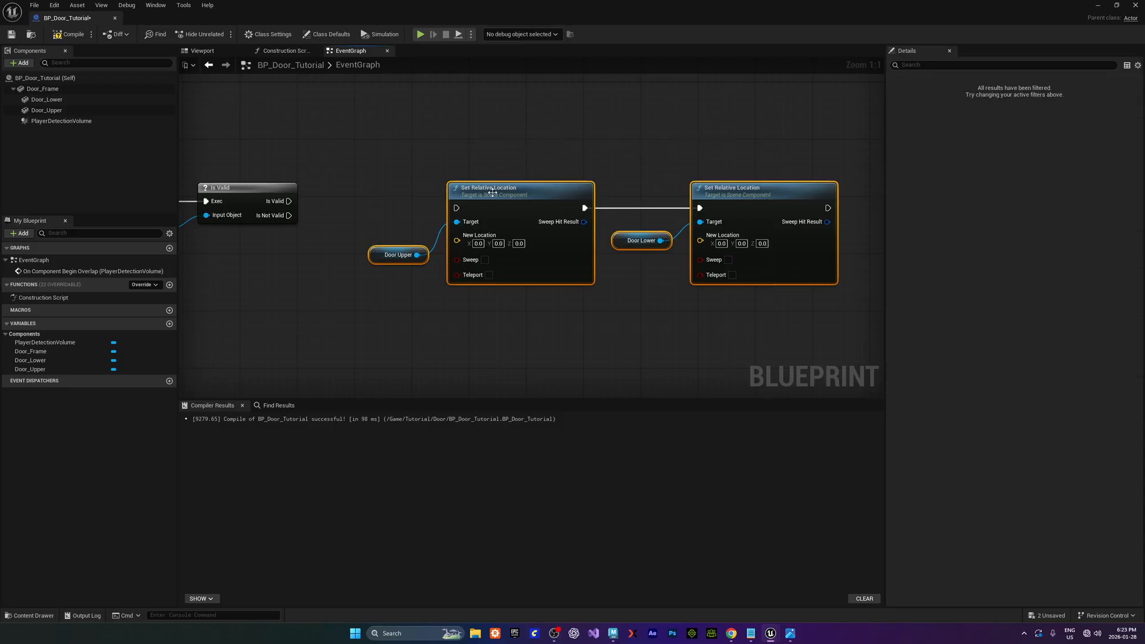
drag(484, 188, 542, 190)
Add a Timeline node named ActivateDoor and connect the Is Valid output to its Play from Start input
right_drag(411, 266, 435, 236)
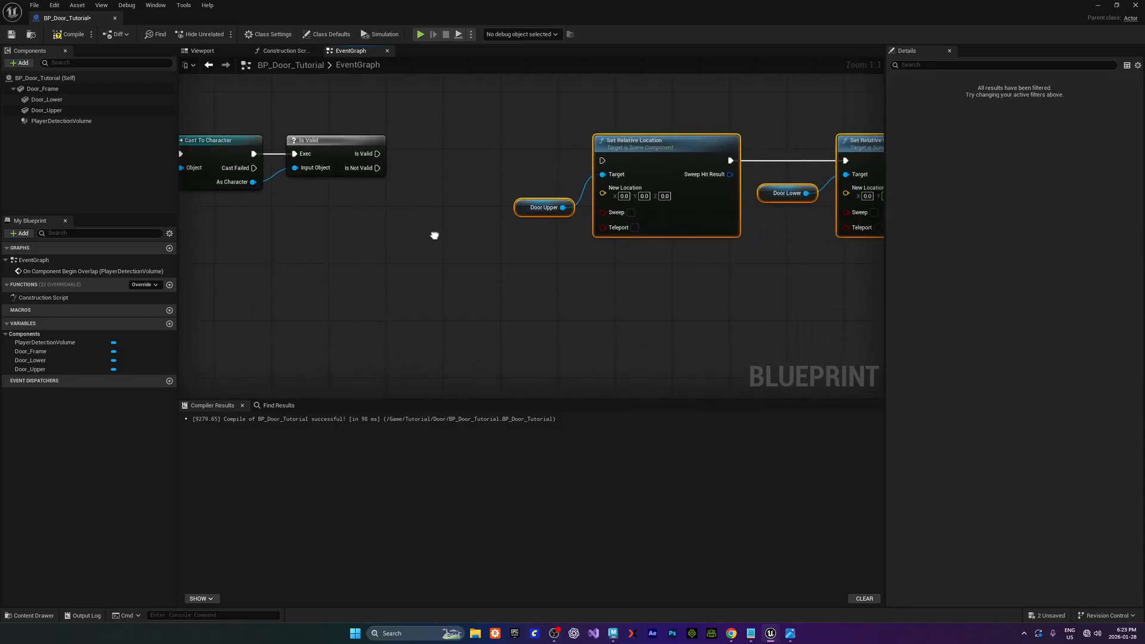
right_click(434, 255)
text(timeline)
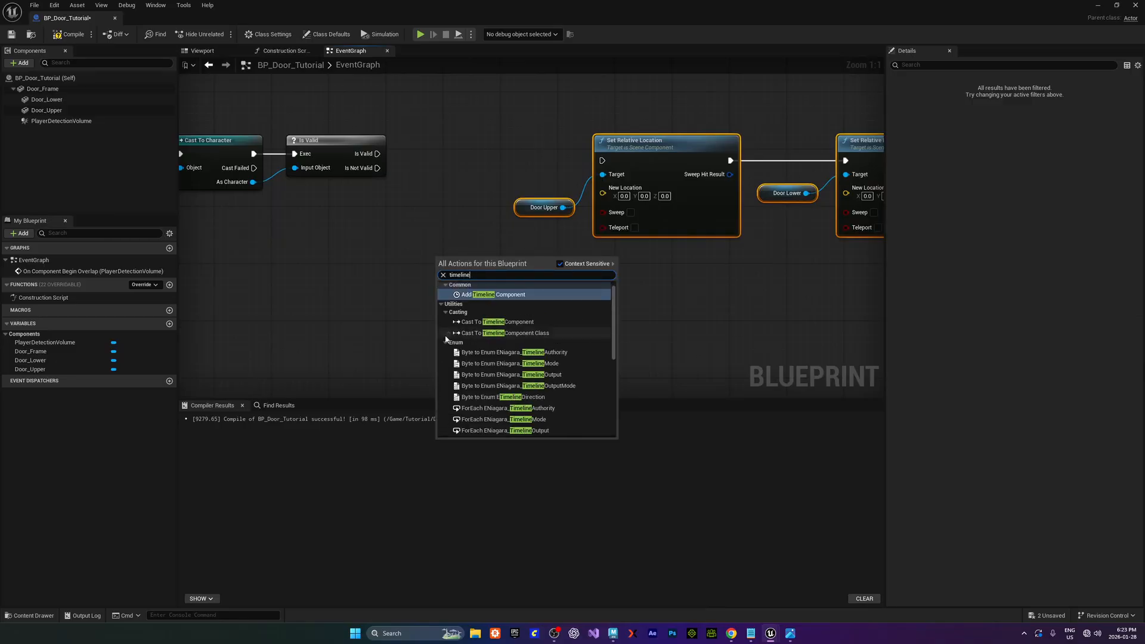
scroll(447, 339, down, 5)
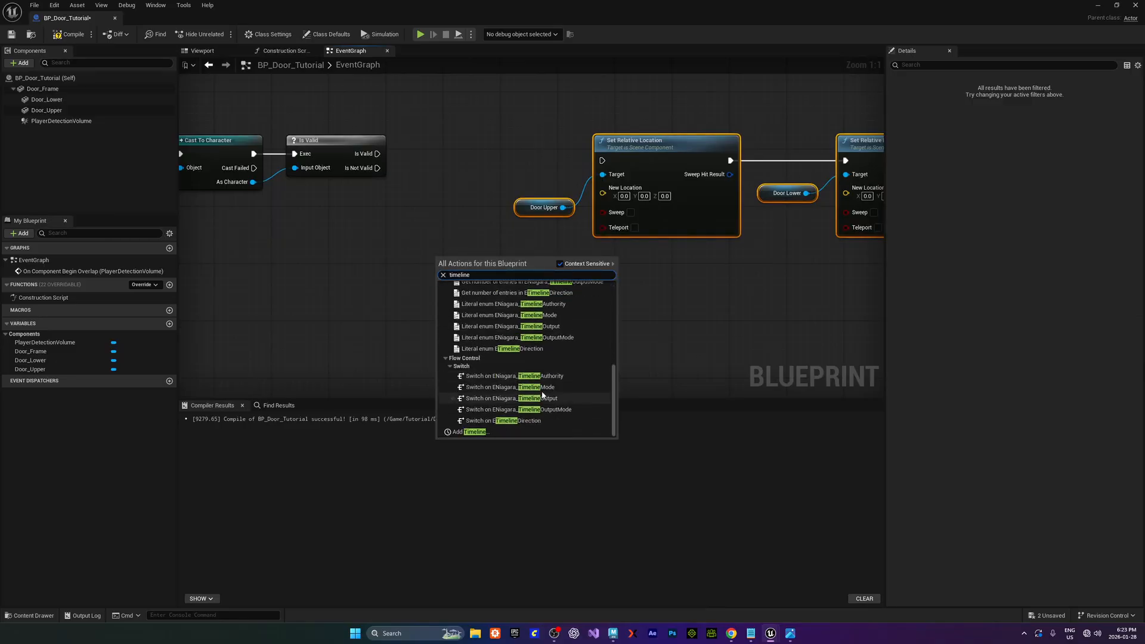
click(482, 431)
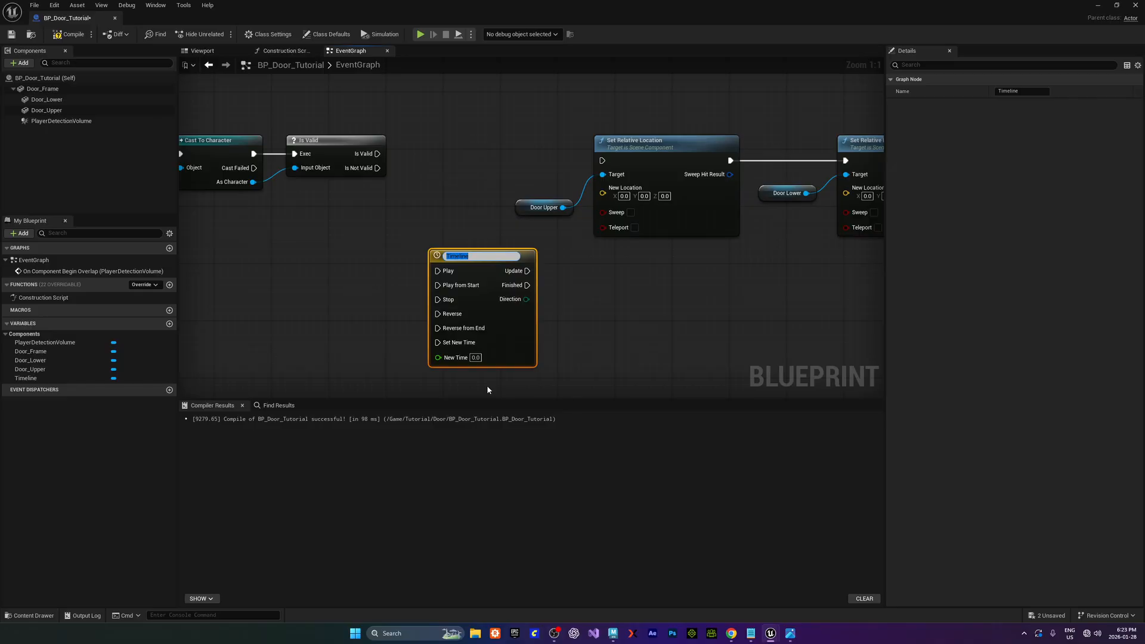
text(ActivateDoor)
key(Return)
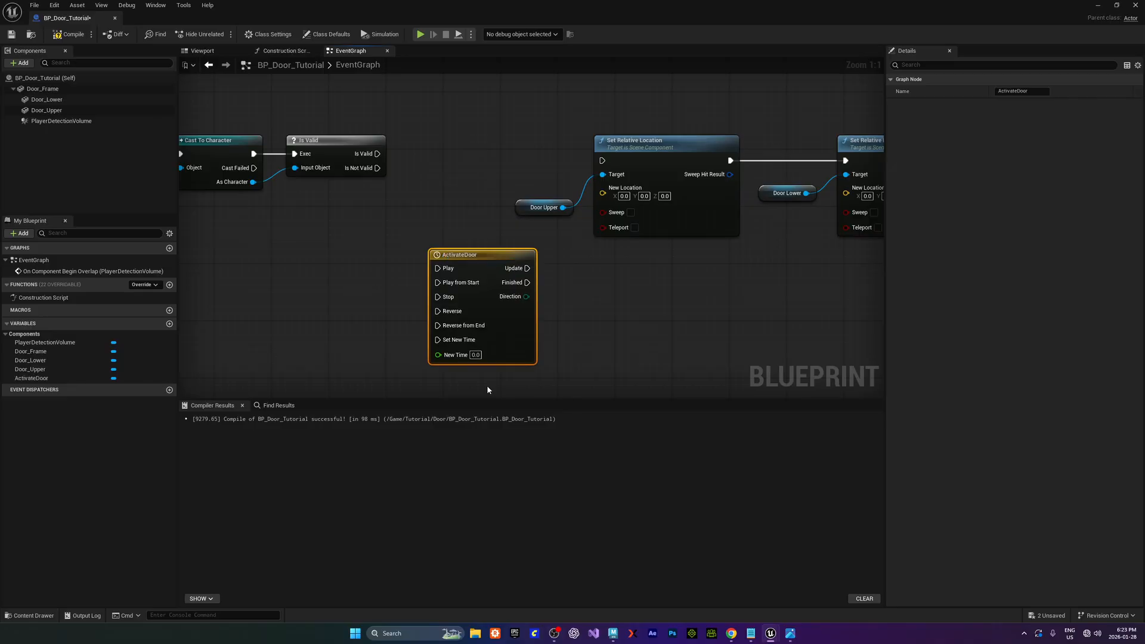
drag(467, 262, 445, 219)
drag(378, 153, 455, 142)
Move both Set Relative Location nodes and their door references farther beyond ActivateDoor, and adjust the timeline node's spacing from Is Valid
right_drag(701, 291, 484, 266)
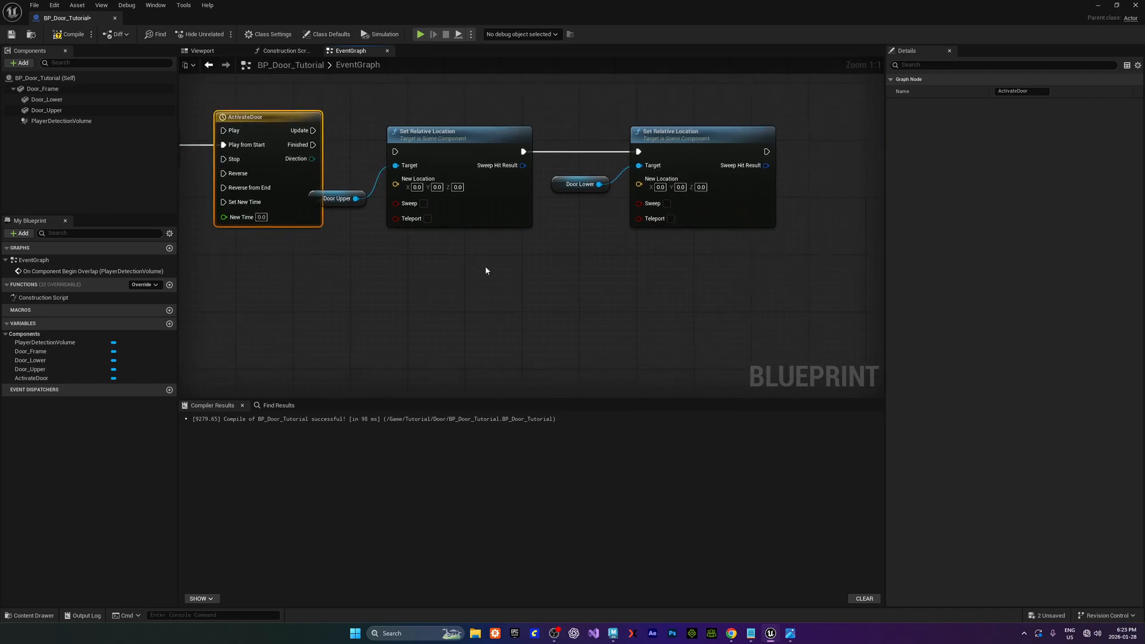
scroll(507, 263, down, 2)
drag(404, 140, 730, 307)
drag(454, 174, 612, 170)
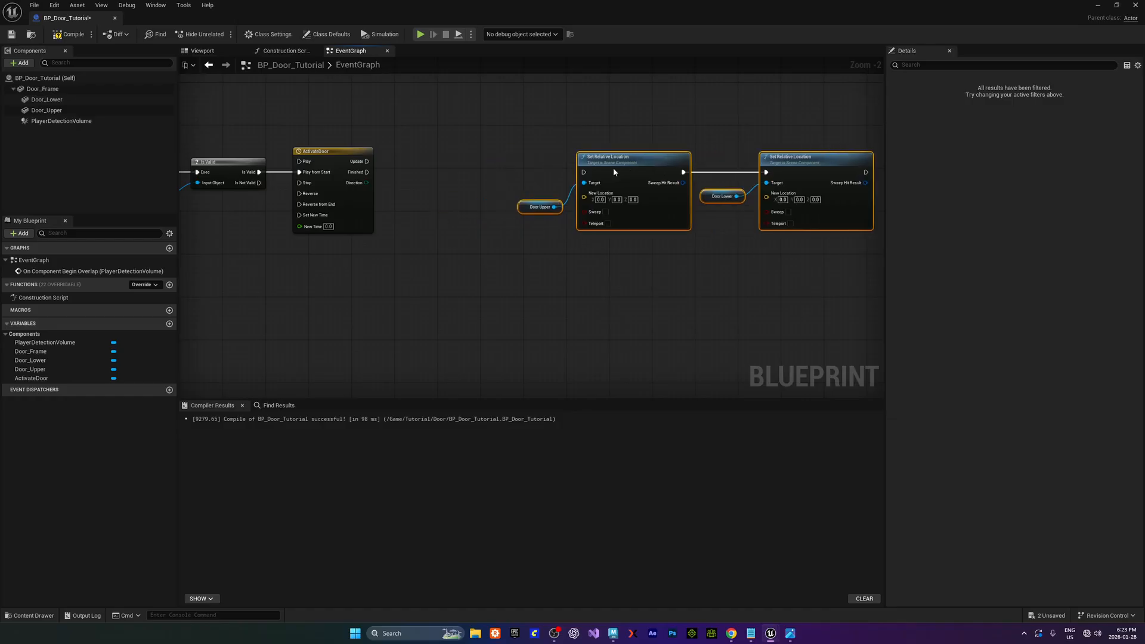
click(500, 241)
right_drag(501, 240, 561, 251)
drag(381, 174, 396, 174)
right_drag(503, 271, 567, 281)
scroll(495, 266, up, 1)
click(439, 170)
right_drag(520, 240, 424, 240)
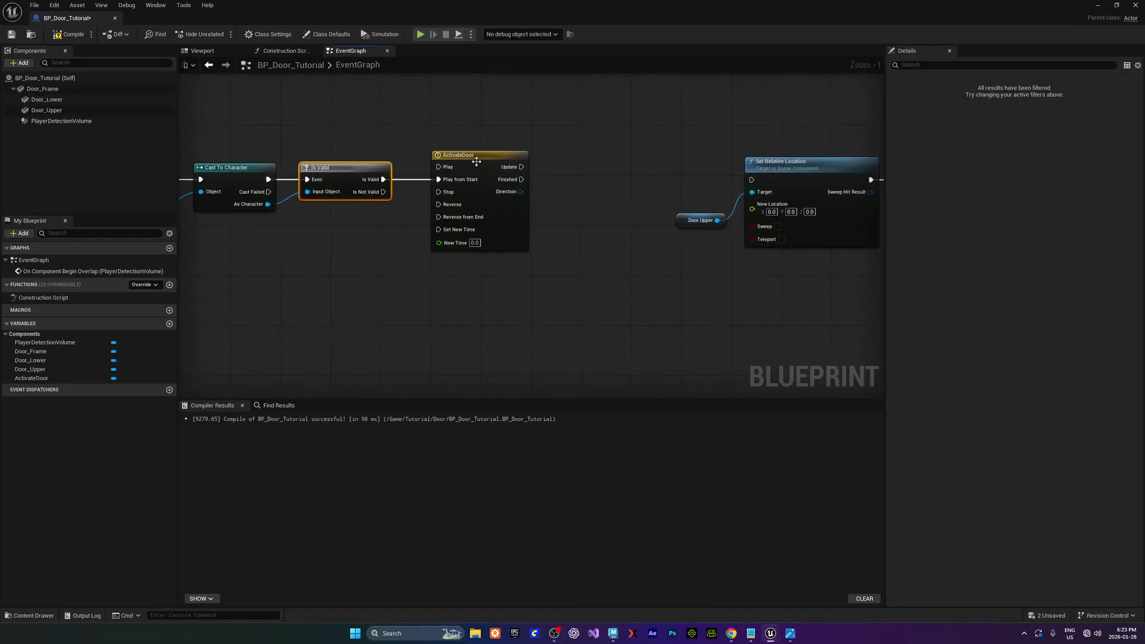
right_drag(599, 211, 409, 191)
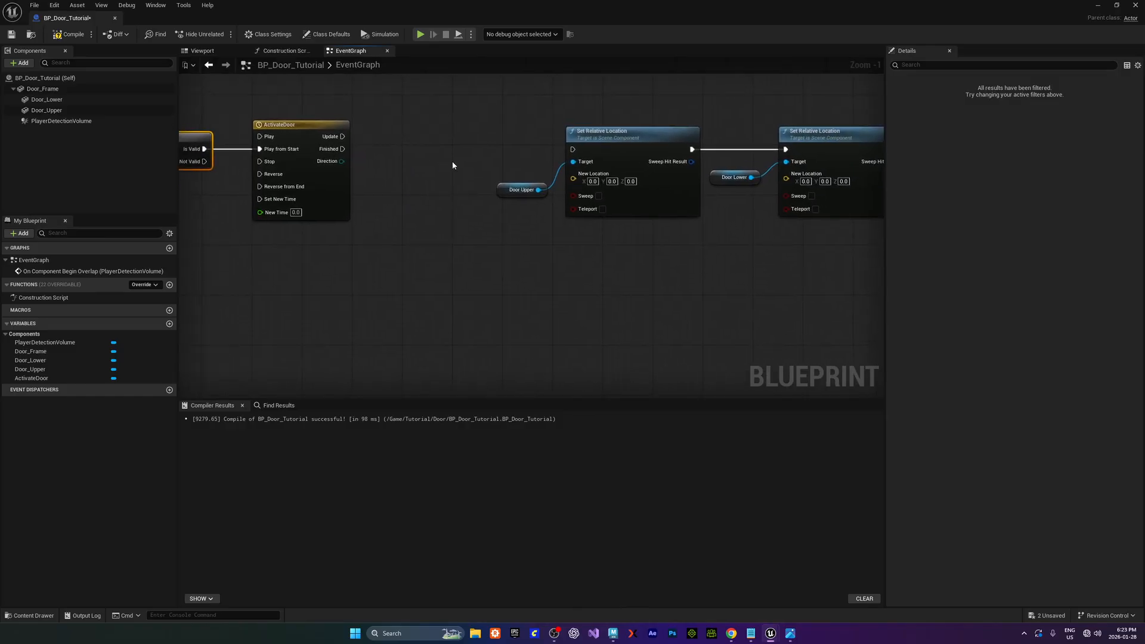
Split the New Location pin into X, Y and Z inputs on both Set Relative Location nodes
right_drag(657, 224, 616, 258)
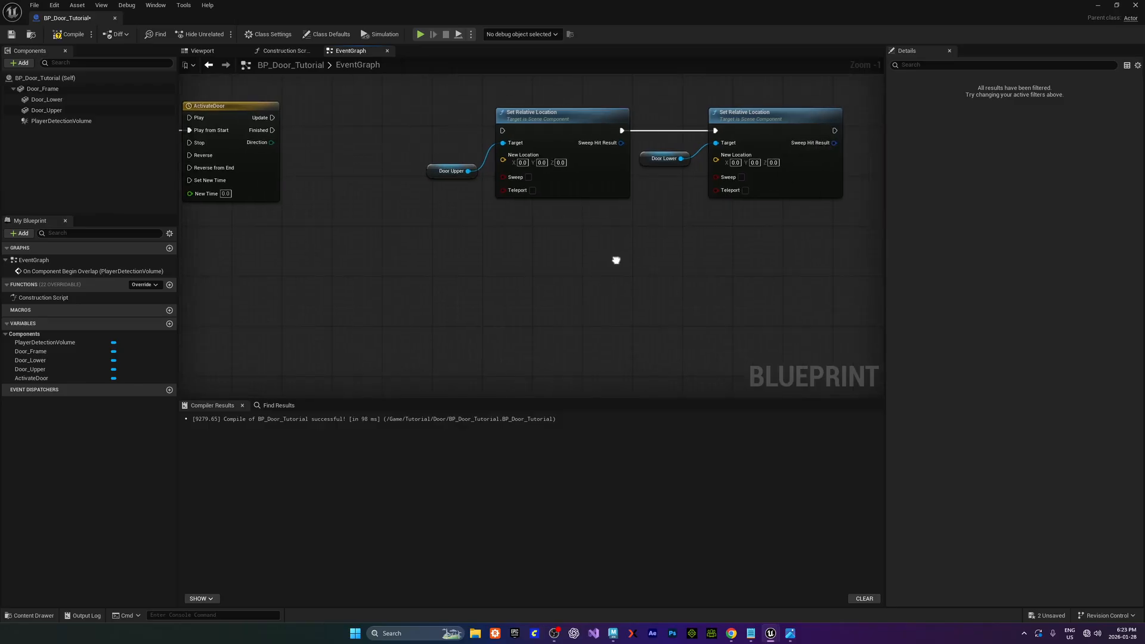
right_click(501, 166)
click(526, 203)
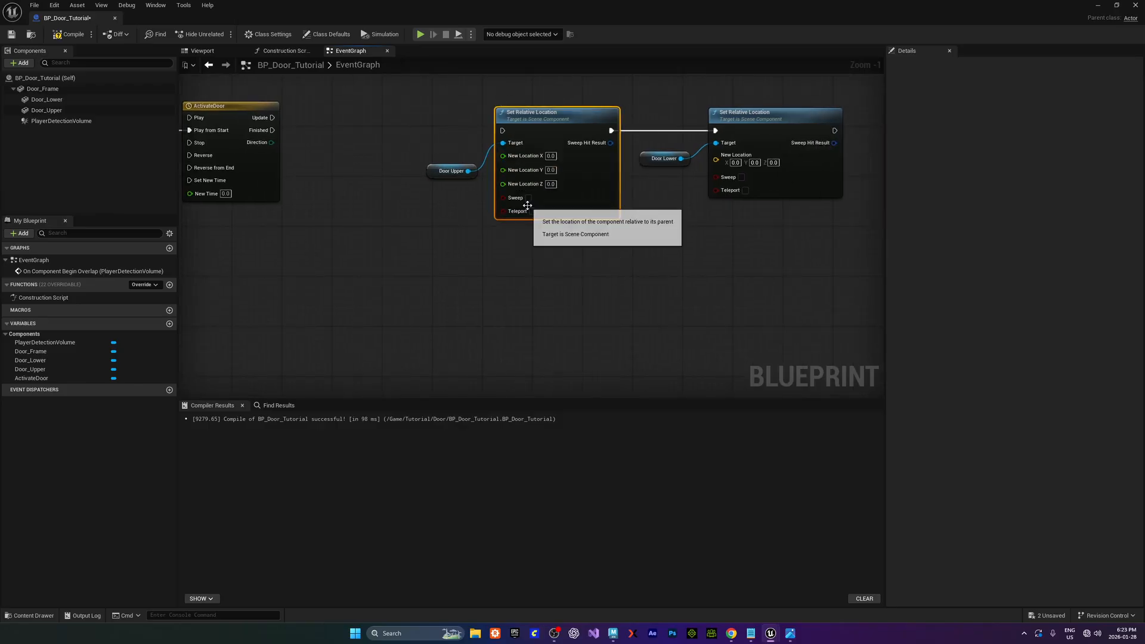
right_click(723, 167)
click(742, 198)
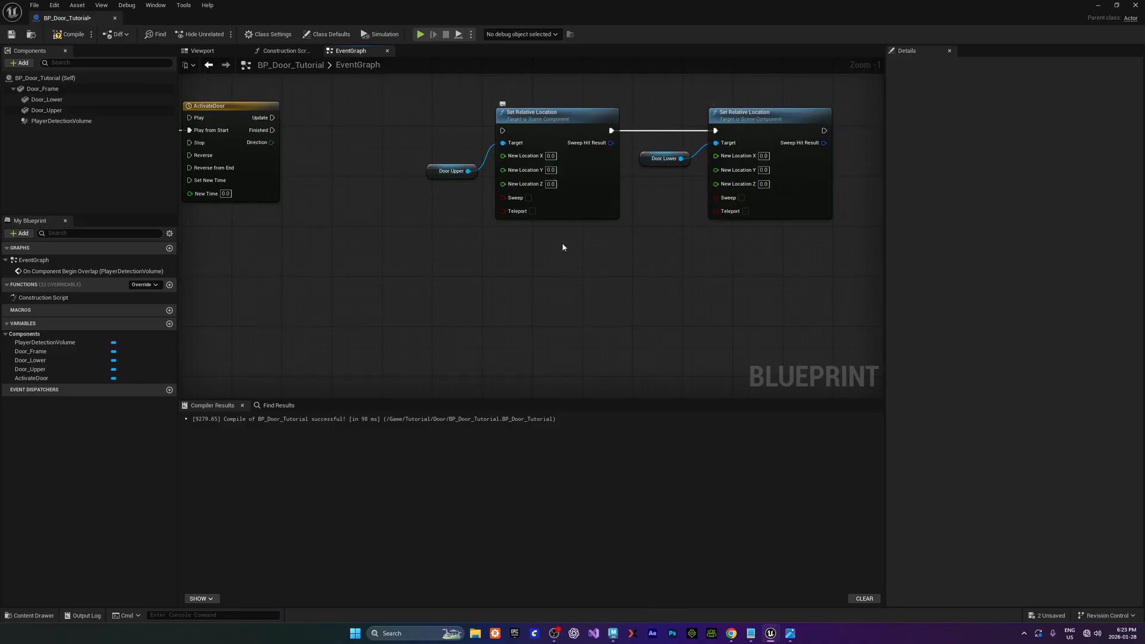
Open the ActivateDoor timeline and add two float tracks named Door_Upper and Door_Lower
right_drag(505, 251, 520, 255)
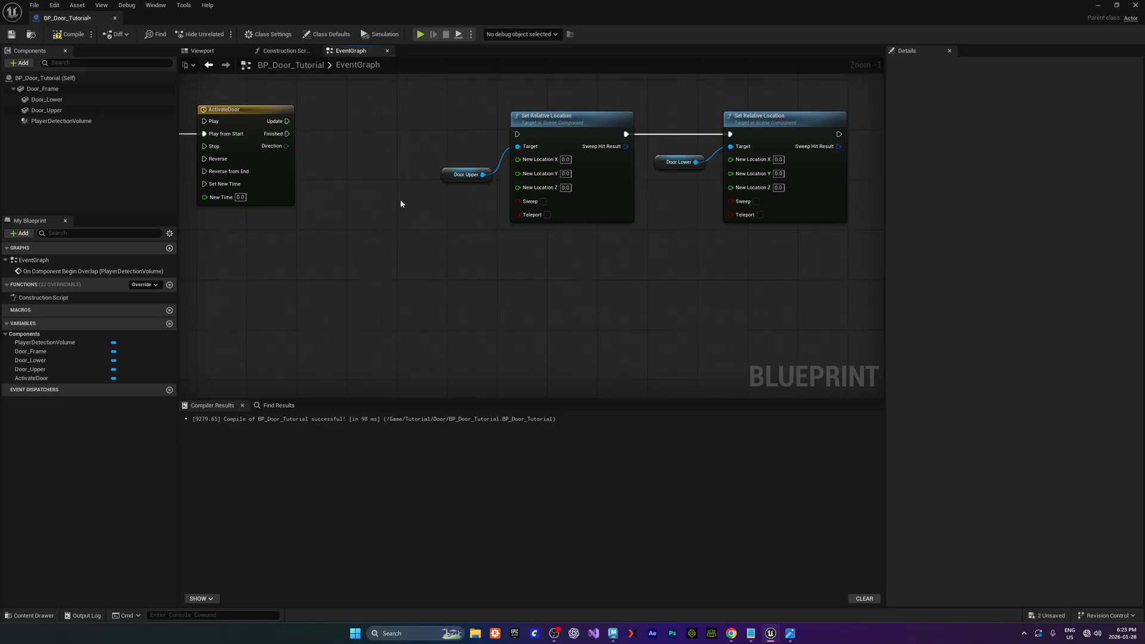
right_drag(377, 201, 429, 199)
double_click(296, 112)
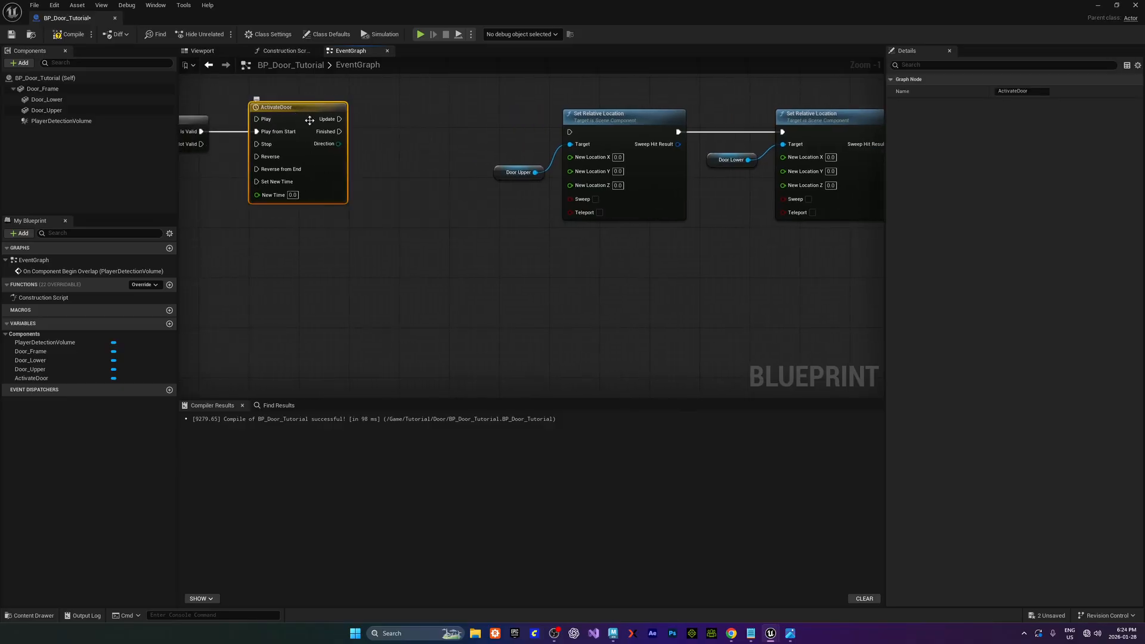
click(200, 76)
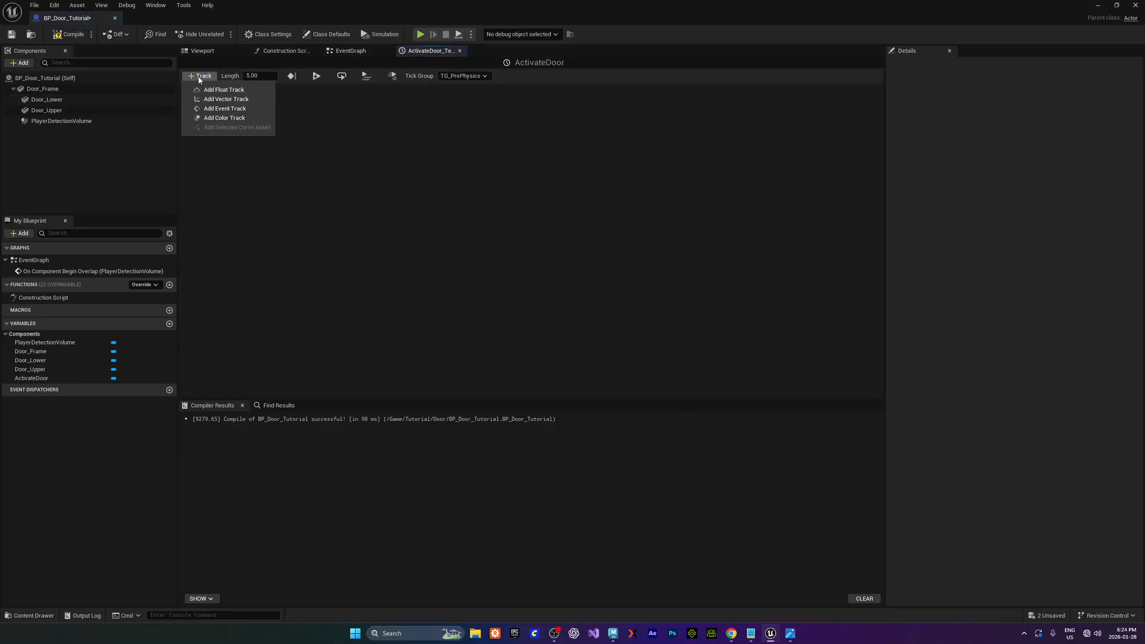
click(224, 92)
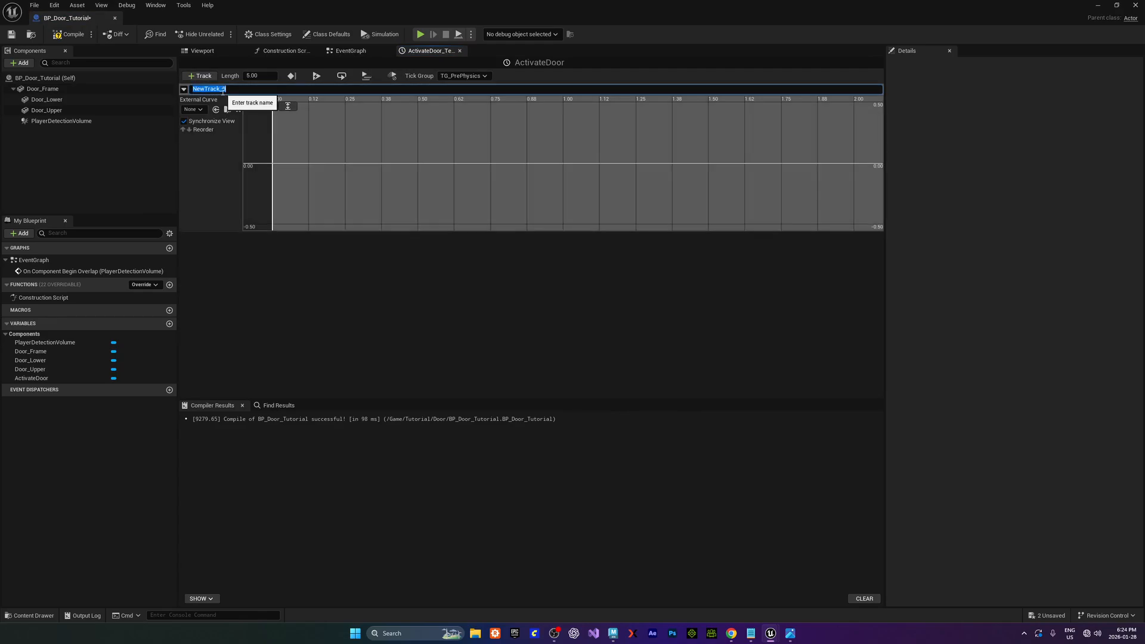
text(Door_Upper)
key(Return)
click(200, 76)
click(224, 91)
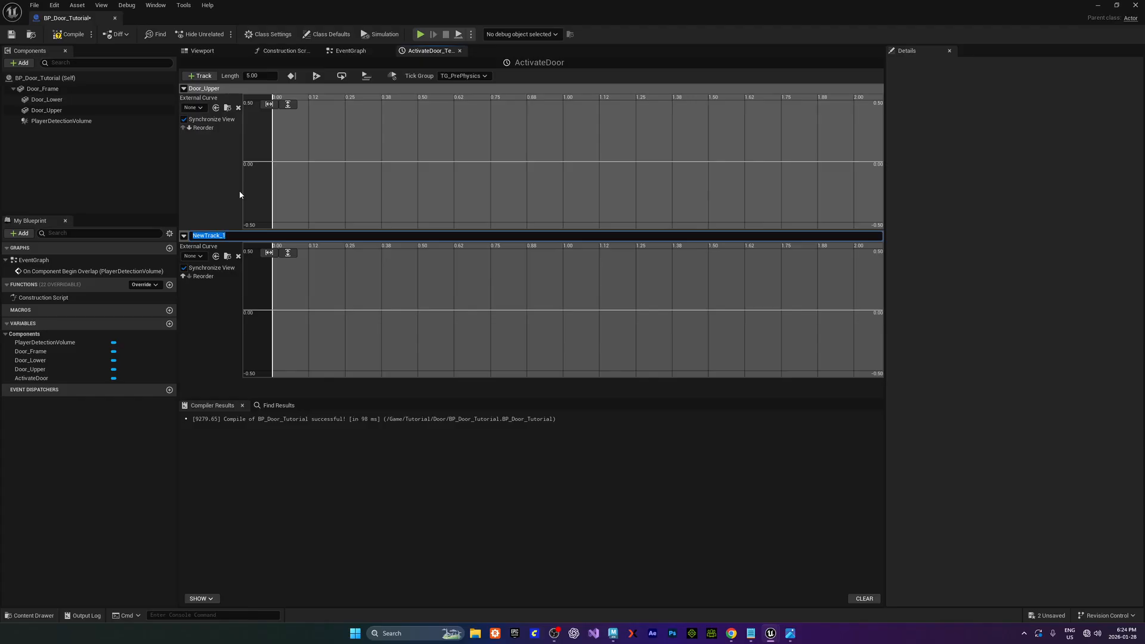
text(Door_Lower)
key(Return)
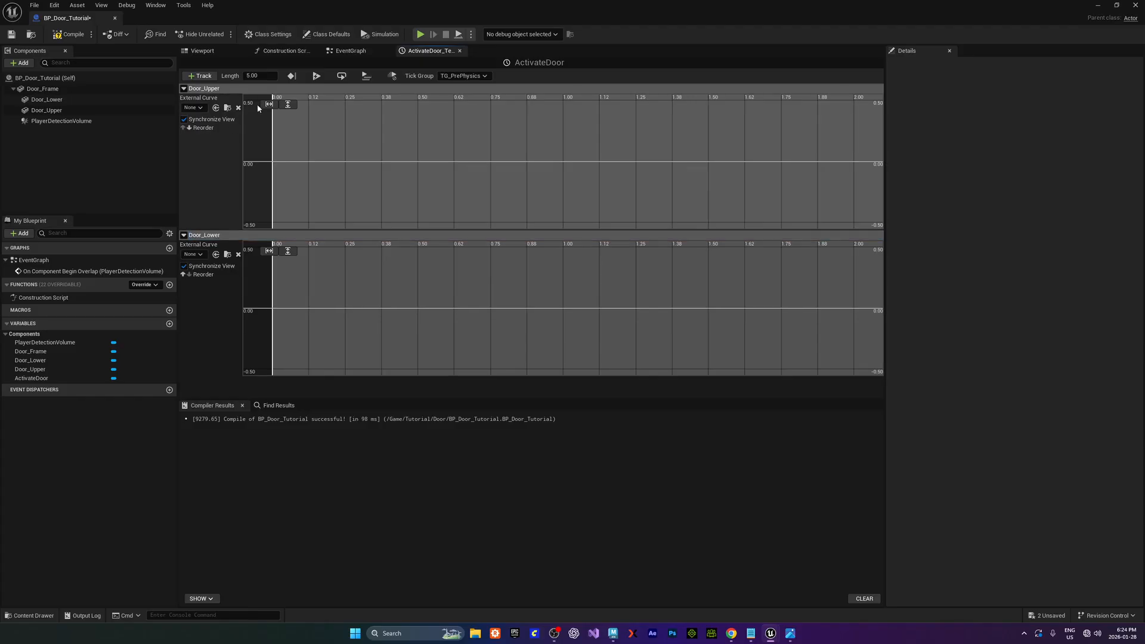
Set the ActivateDoor timeline's length to 1.20
click(257, 76)
text(1.2)
key(Return)
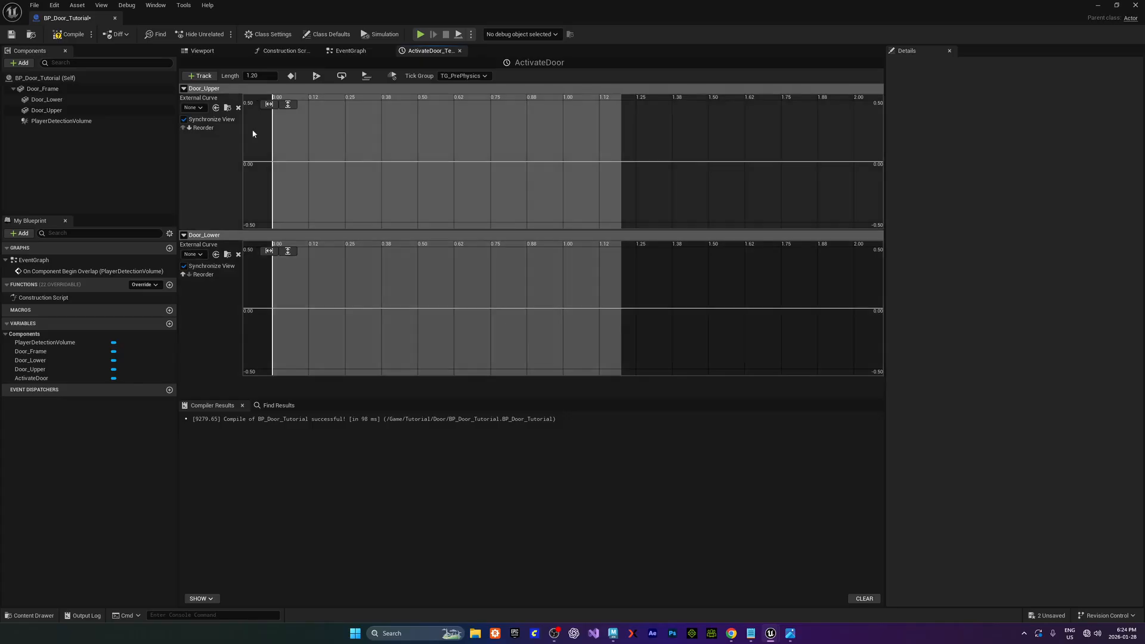
Add two keys to the Door_Upper track and set their times to 0.0 and 1.2
mouse_move(549, 139)
right_down()
mouse_move(573, 141)
mouse_move(544, 137)
mouse_move(541, 150)
right_up()
scroll(568, 142, down, 1)
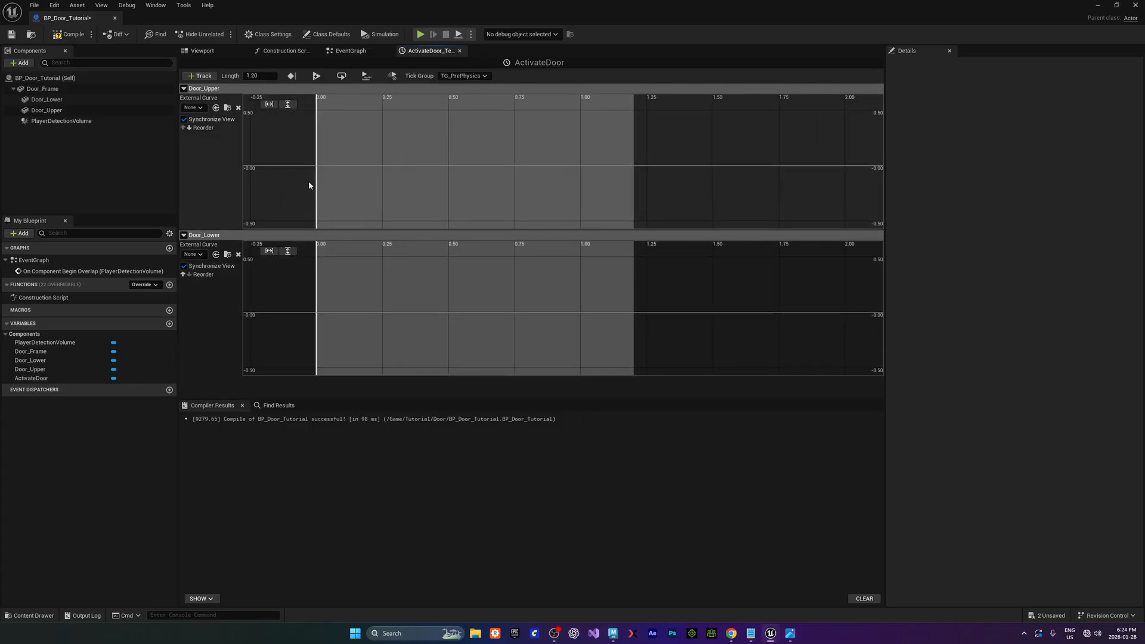
shift+click(336, 150)
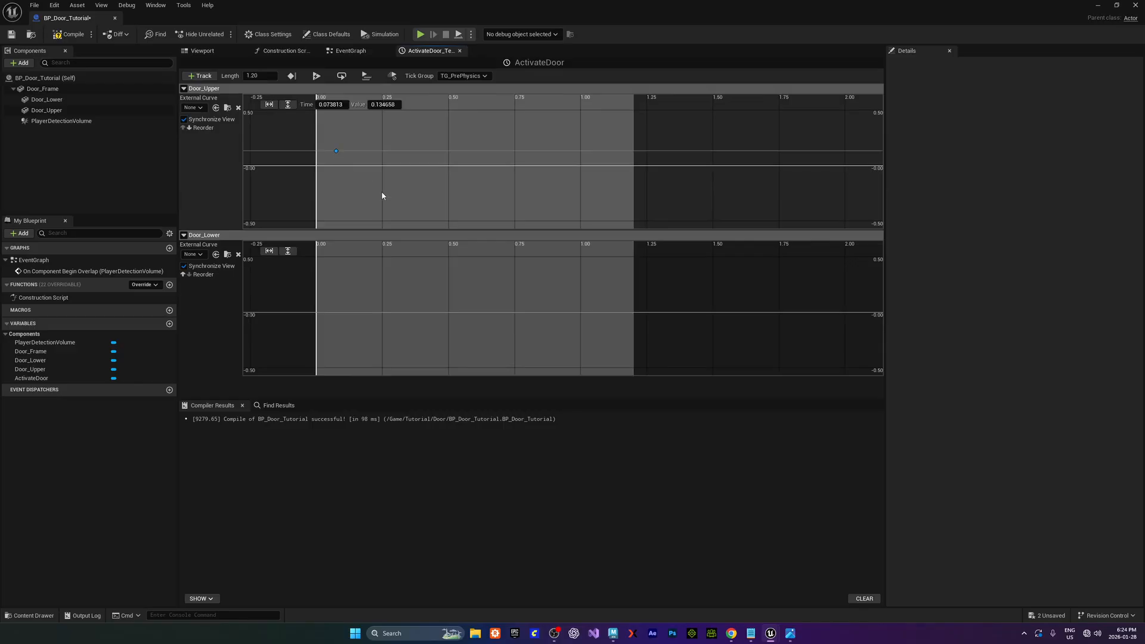
shift+click(530, 145)
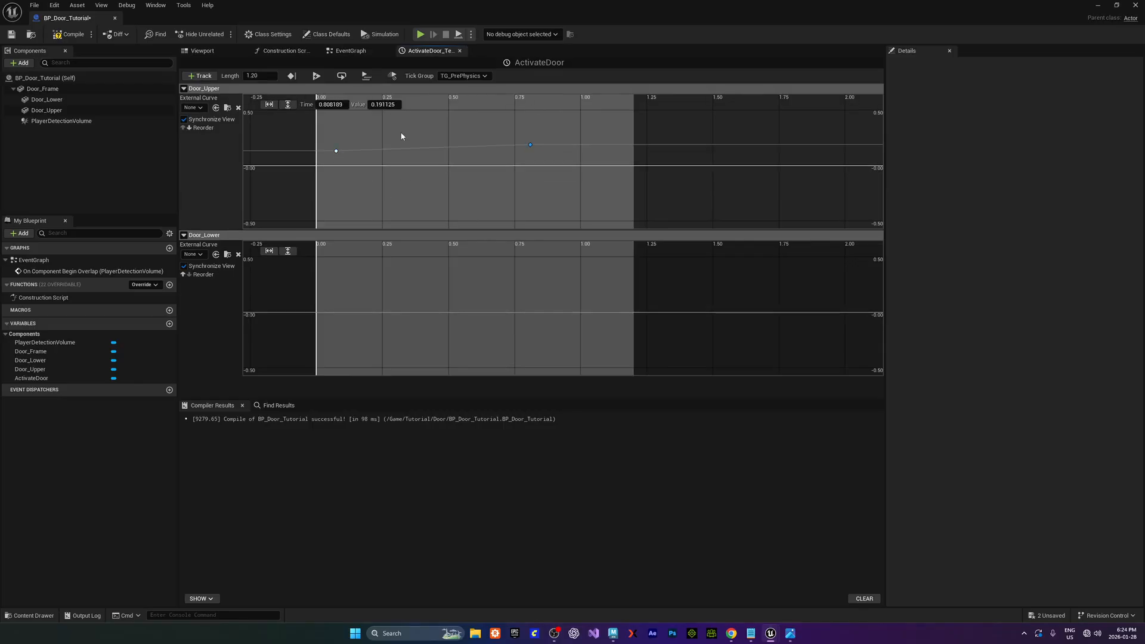
click(335, 152)
click(328, 104)
text(0.0)
key(Return)
click(530, 144)
text(1.2)
key(Return)
Add two keys to the Door_Lower track and set their times to 0 and 1.2
shift+click(360, 307)
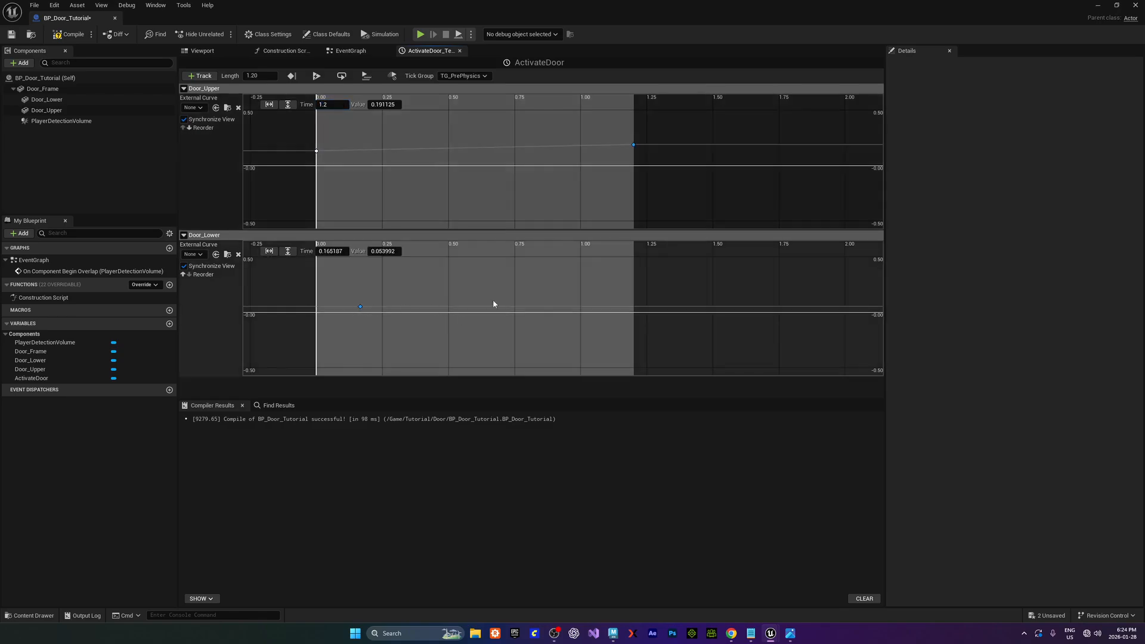
shift+click(545, 299)
click(329, 251)
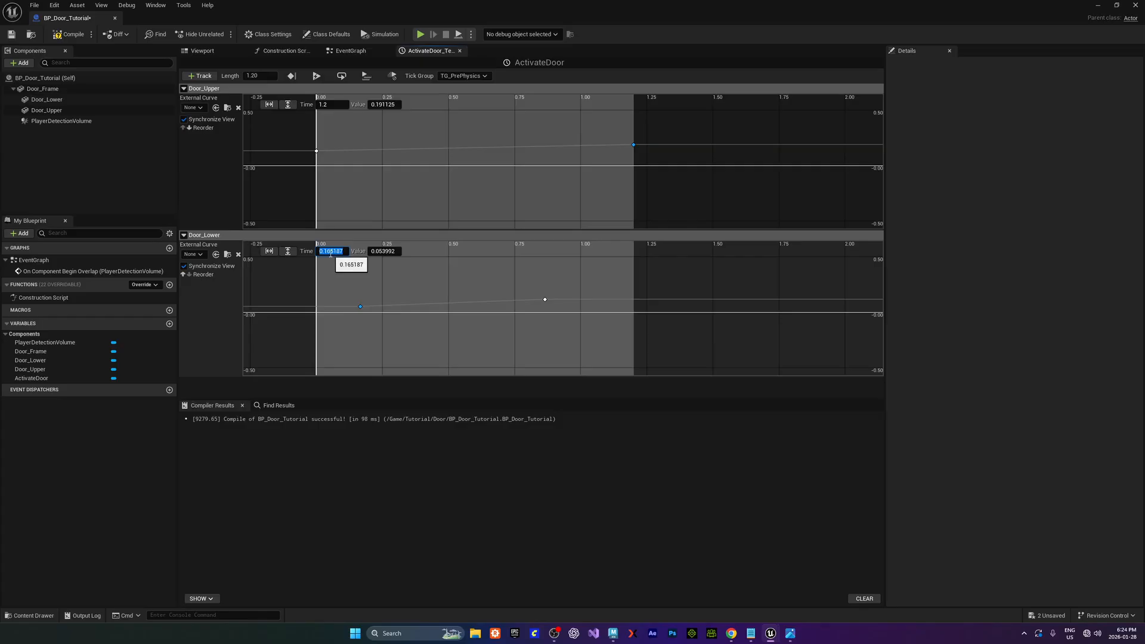
text(0)
key(Return)
click(545, 300)
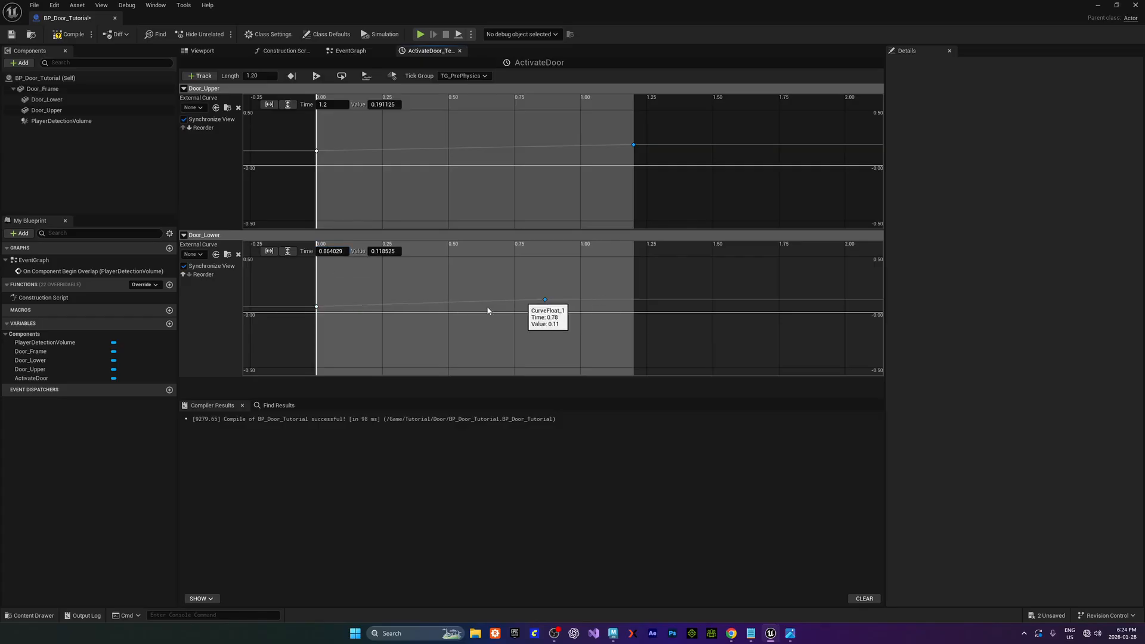
click(333, 251)
text(1.2)
key(Return)
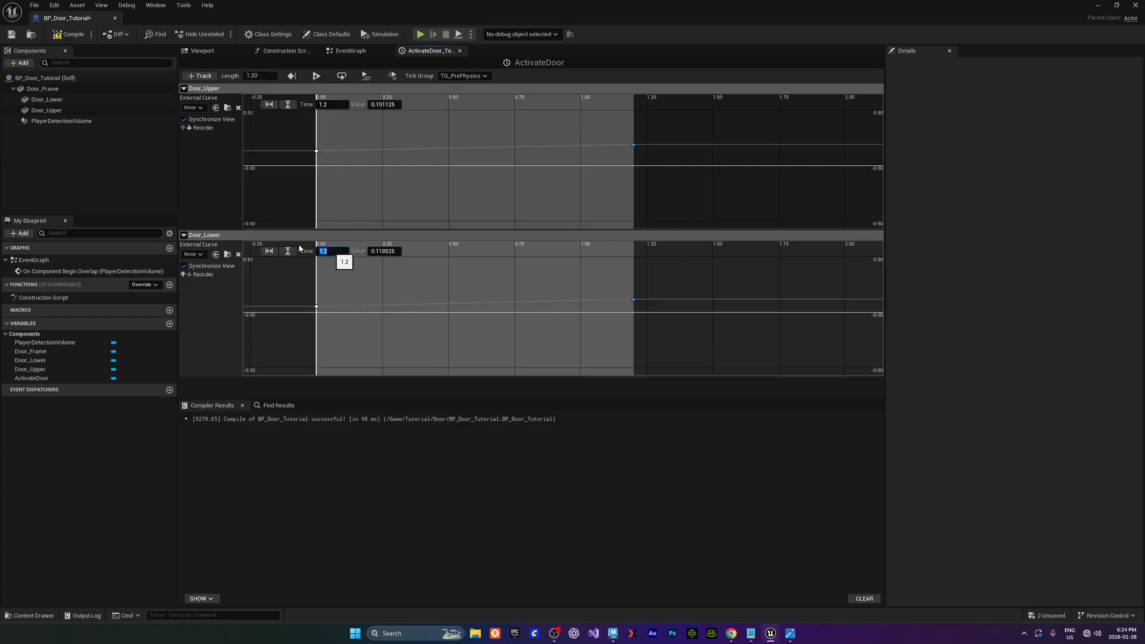
In the EventGraph, connect ActivateDoor's Update output to the first Set Relative Location node and align the door node group with it
click(351, 51)
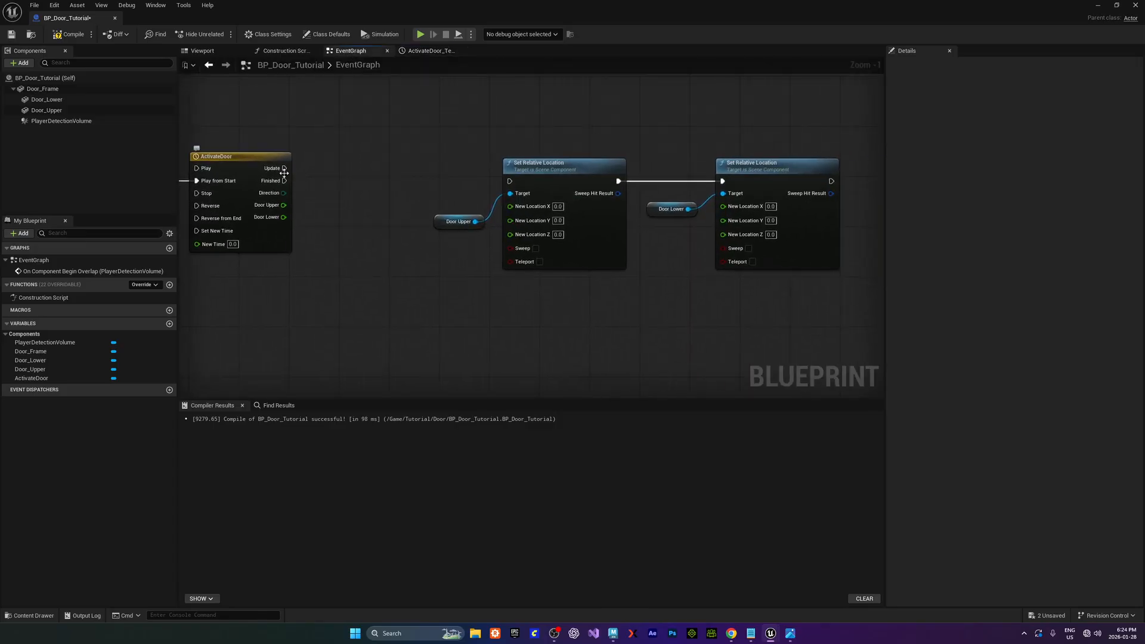
drag(284, 169, 501, 182)
drag(419, 120, 846, 275)
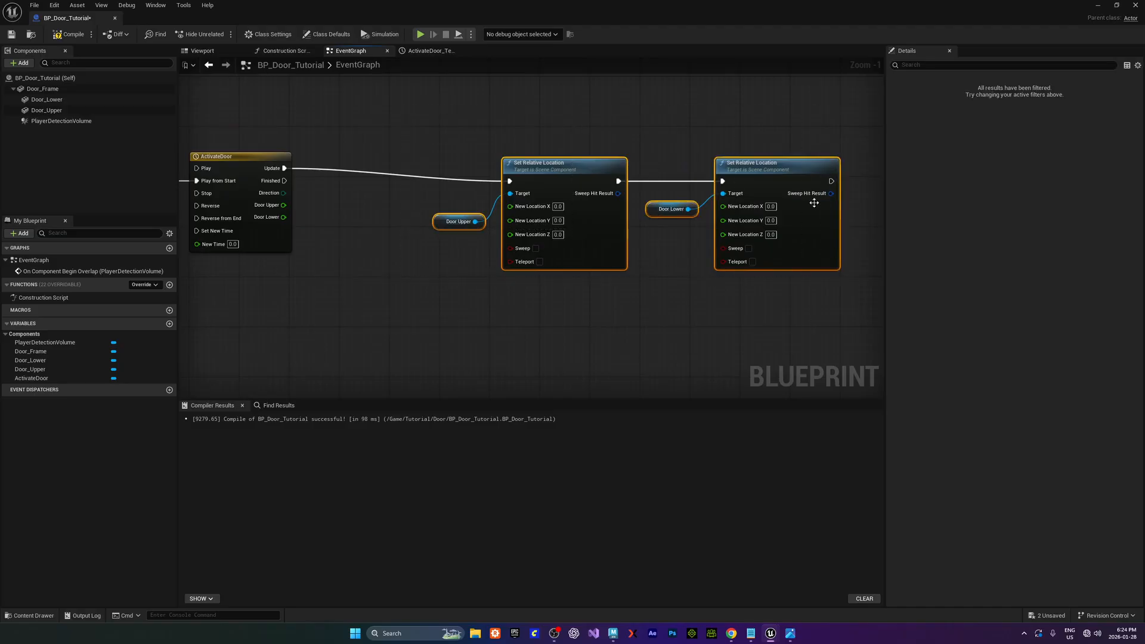
drag(795, 175, 765, 163)
click(525, 300)
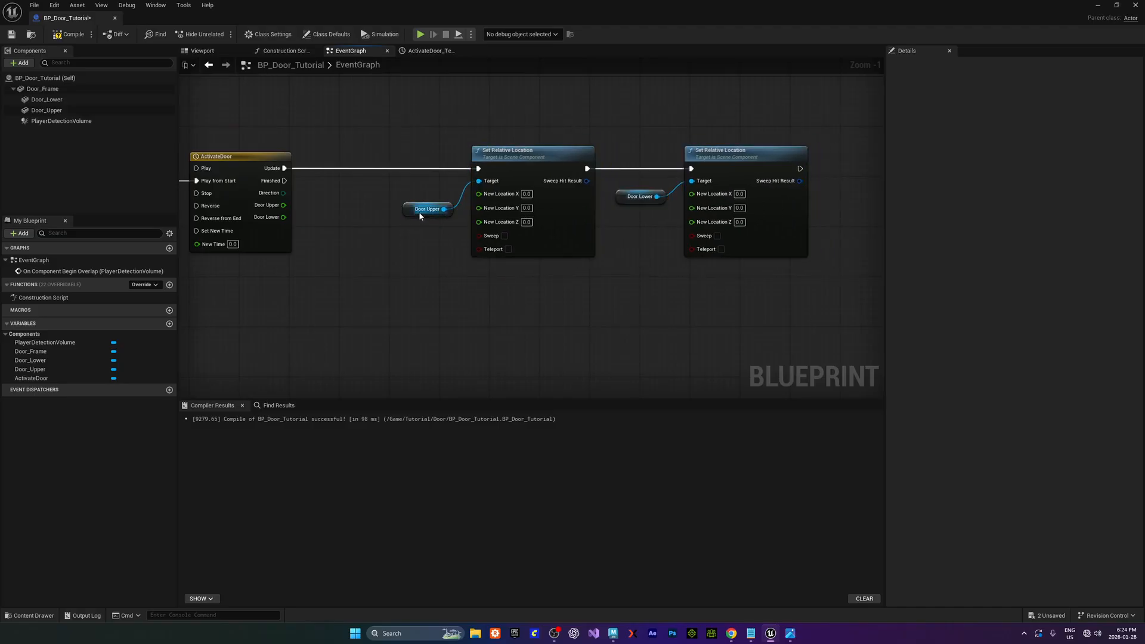
Move the Door Upper and Door Lower references up level with their Set Relative Location nodes' Target inputs
drag(422, 210, 421, 192)
right_drag(633, 202, 603, 196)
drag(604, 196, 611, 190)
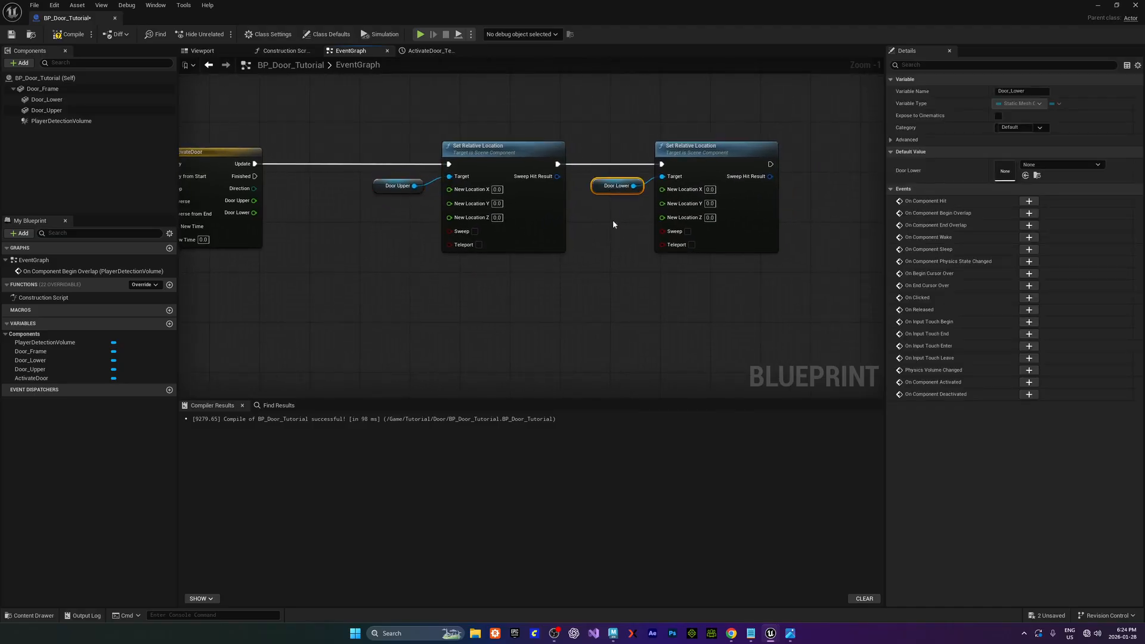
Check the relative Z locations of Door_Upper and Door_Lower in the viewport
click(613, 220)
right_drag(612, 220, 626, 227)
click(207, 50)
click(500, 224)
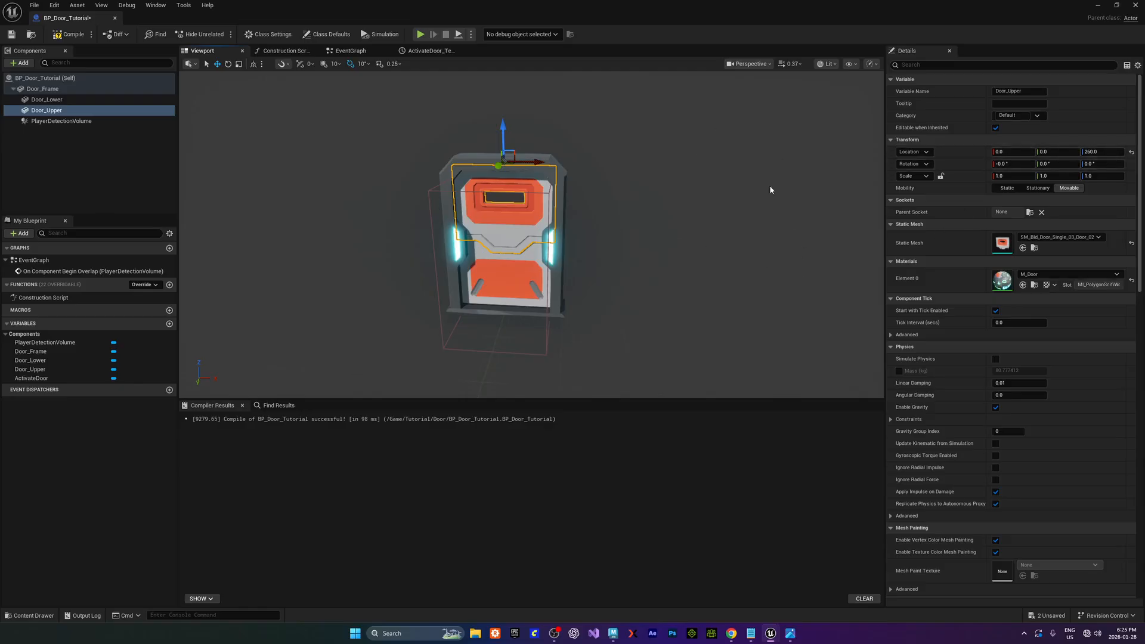
click(507, 277)
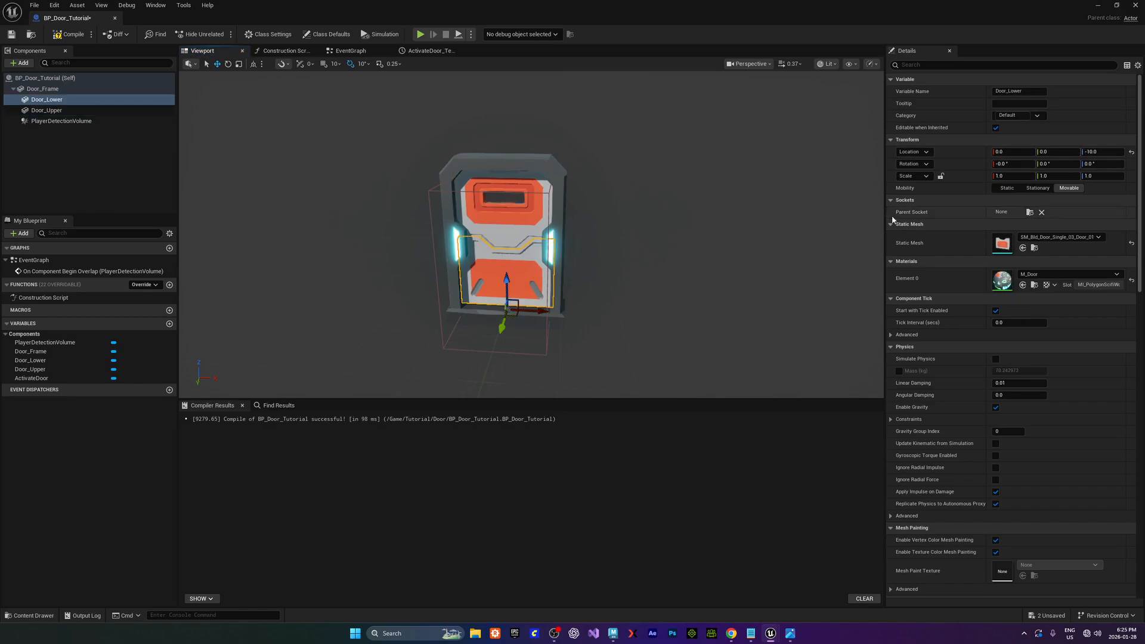
click(514, 216)
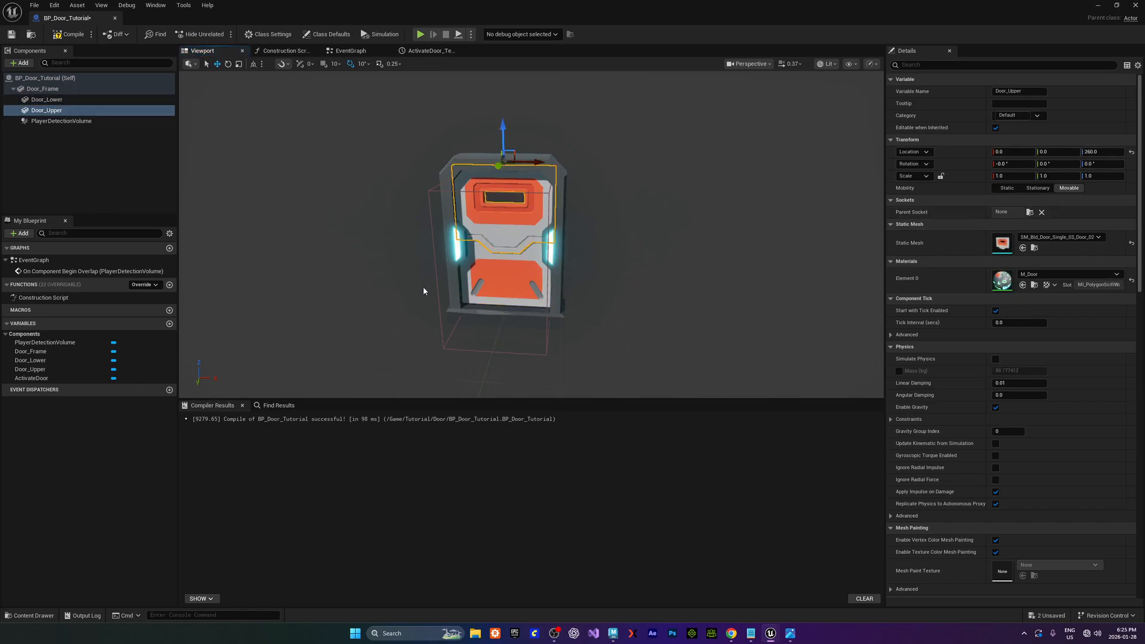
click(491, 284)
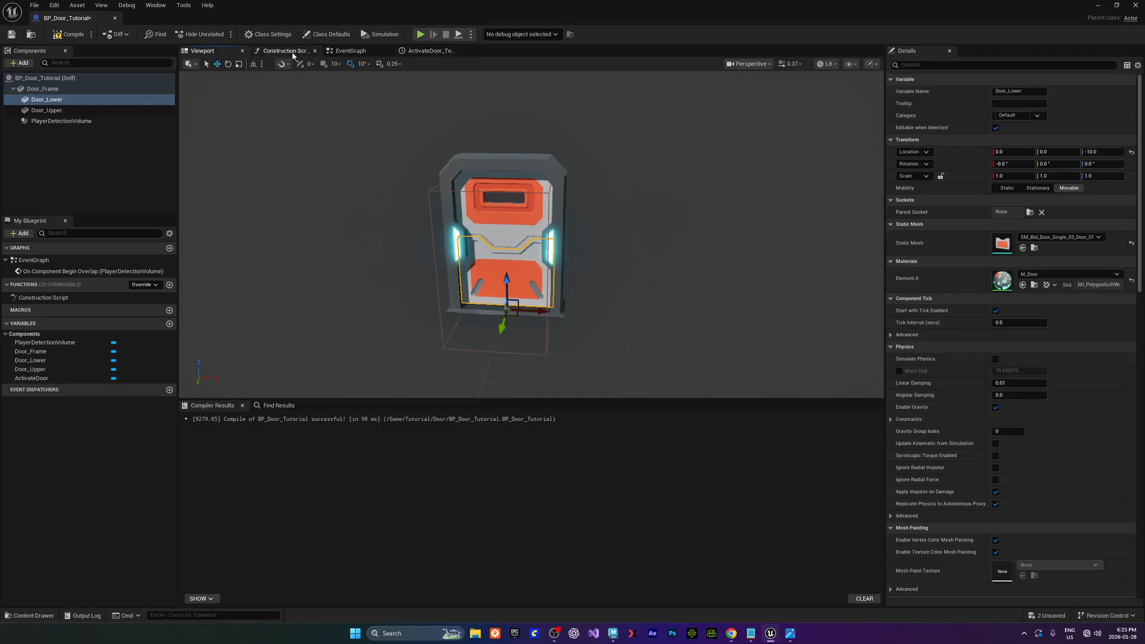
In the ActivateDoor timeline, set the time-0 key values to 260 for Door_Upper and -10 for Door_Lower
click(426, 51)
click(316, 151)
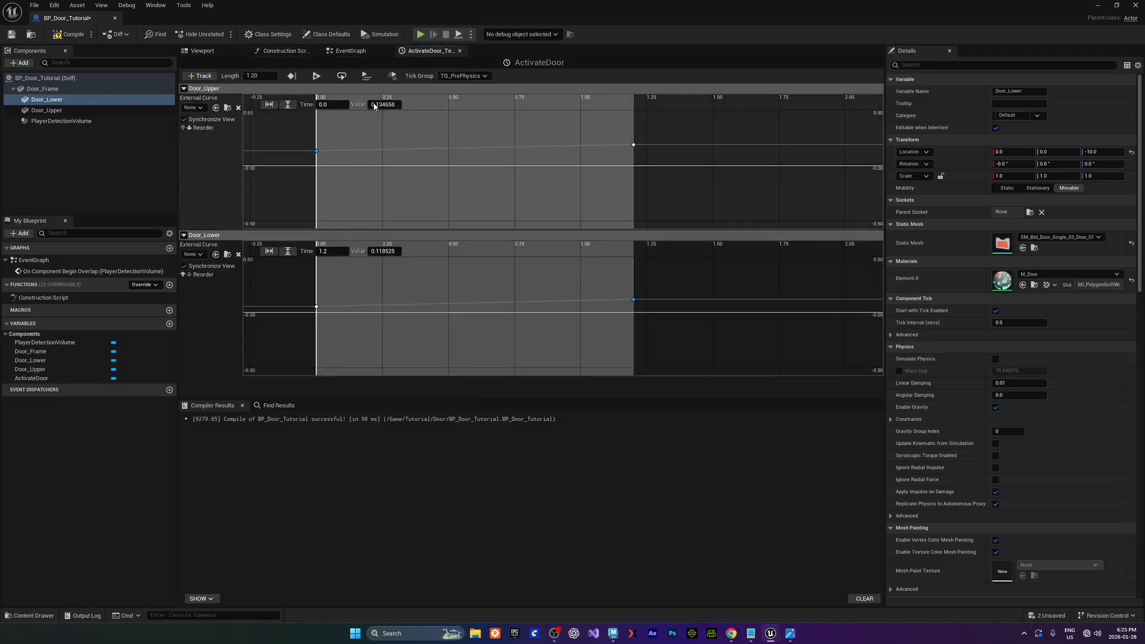
click(385, 105)
text(260)
key(Return)
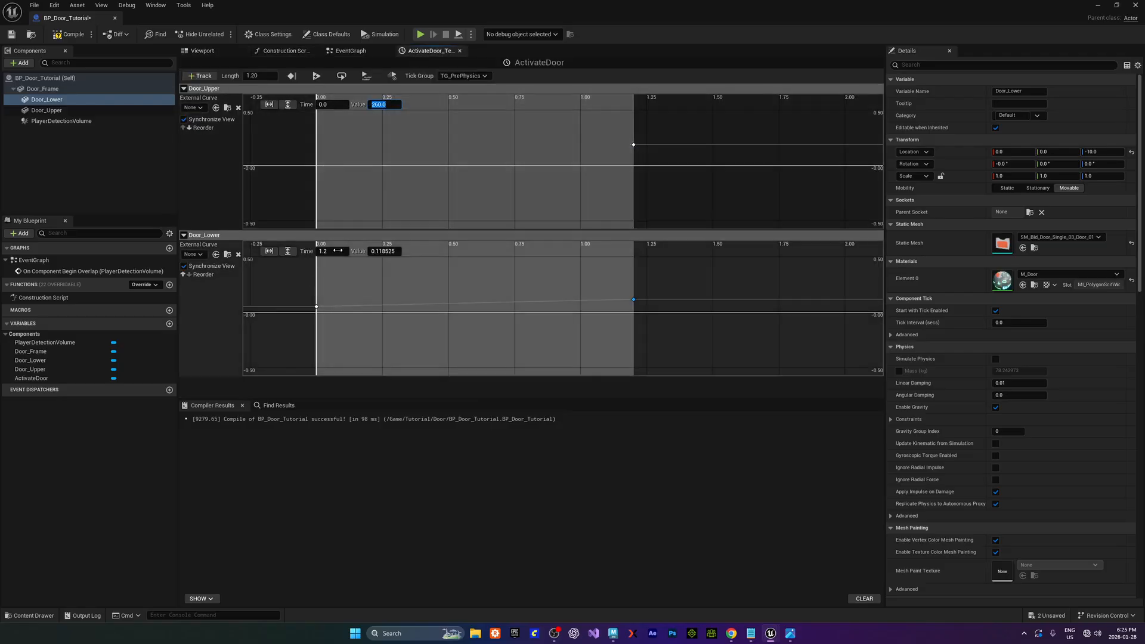
click(316, 306)
click(376, 251)
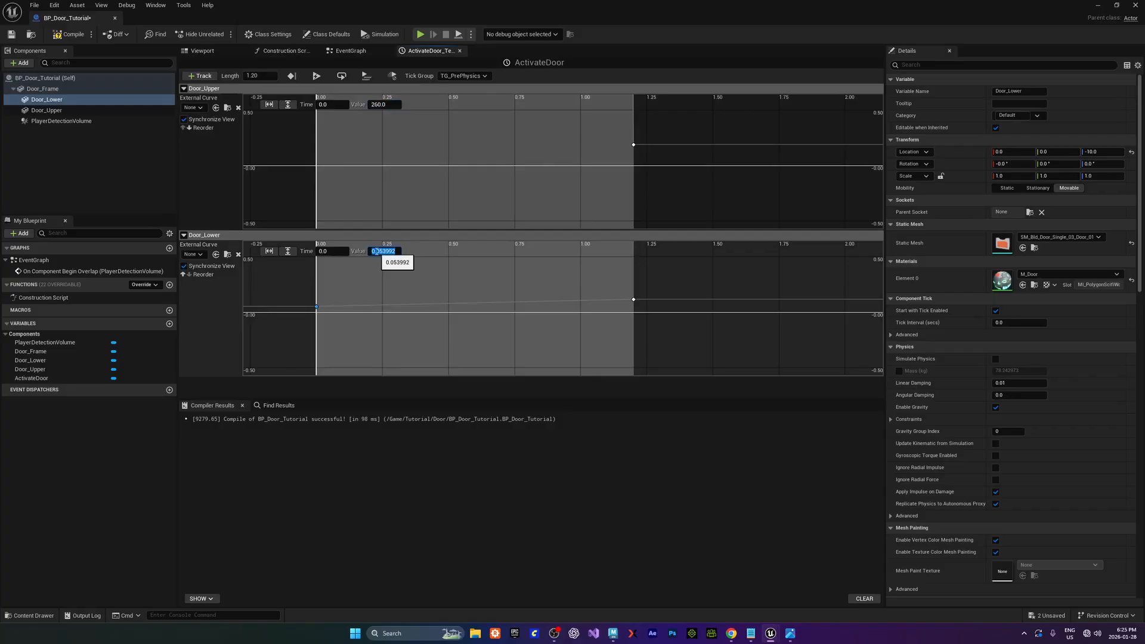
text(-10)
key(Return)
Fit the Door_Lower and Door_Upper curves in view and examine their slopes between the two keys
right_drag(470, 290, 451, 286)
scroll(471, 276, down, 3)
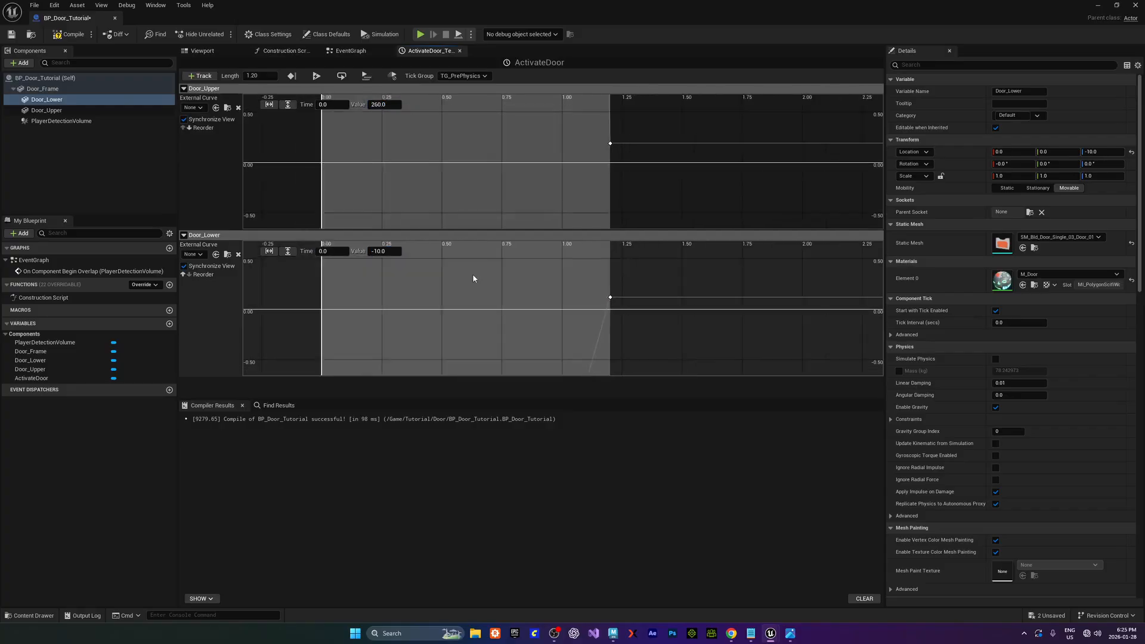
click(462, 277)
key(f)
scroll(458, 164, down, 5)
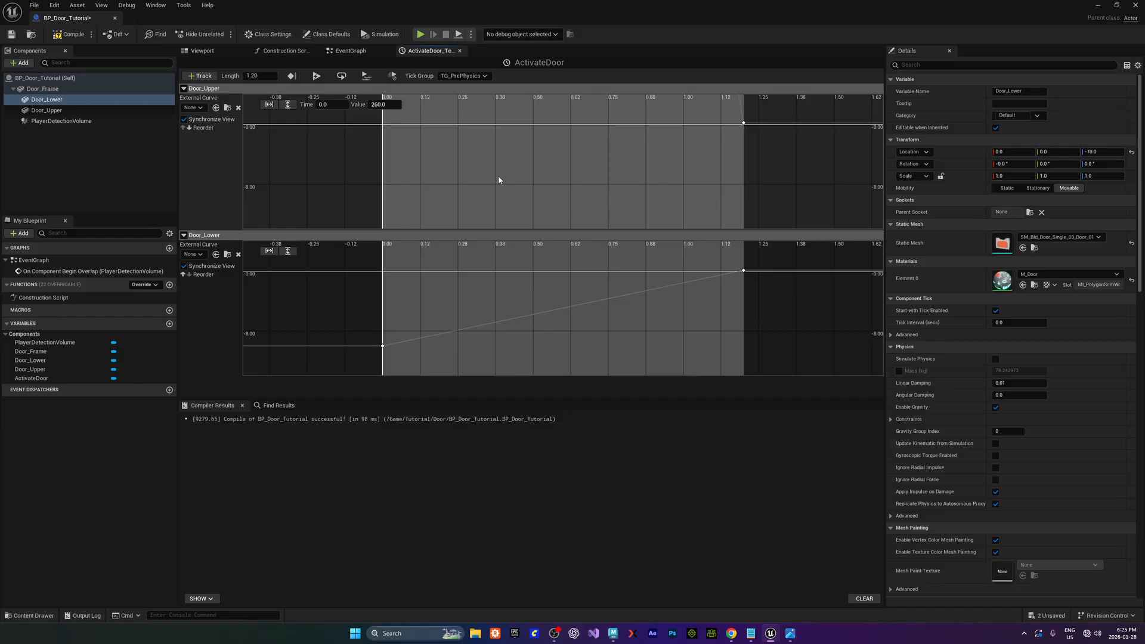
click(498, 177)
key(f)
scroll(498, 177, down, 10)
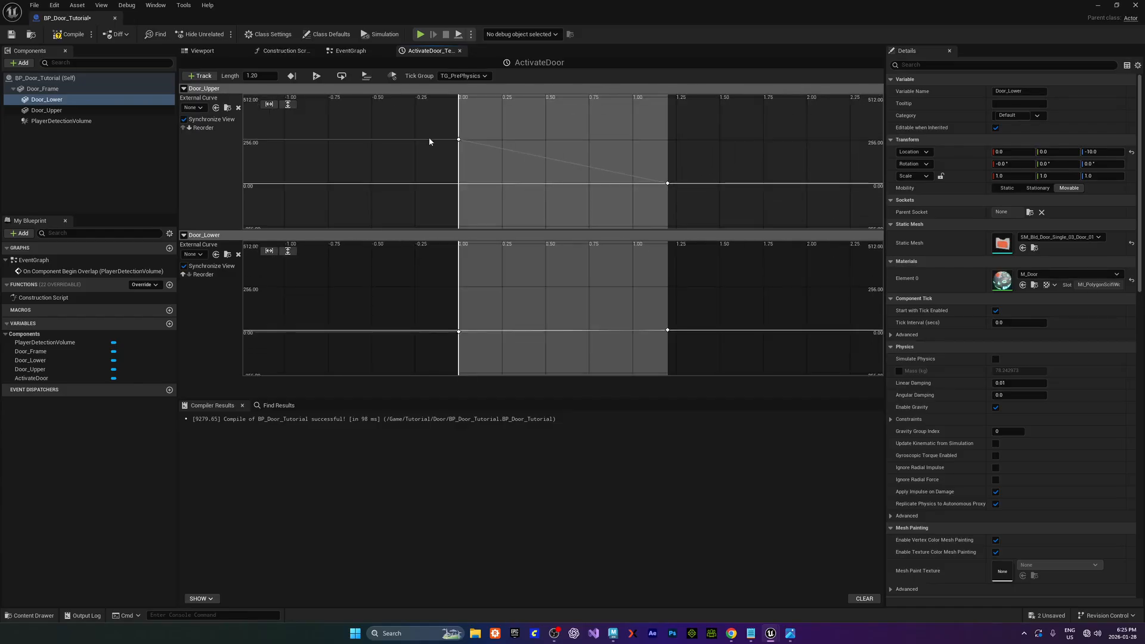
In the viewport, lower the Door_Lower panel below the frame opening and set its Z location to -140
click(343, 53)
right_drag(451, 275, 481, 274)
click(202, 51)
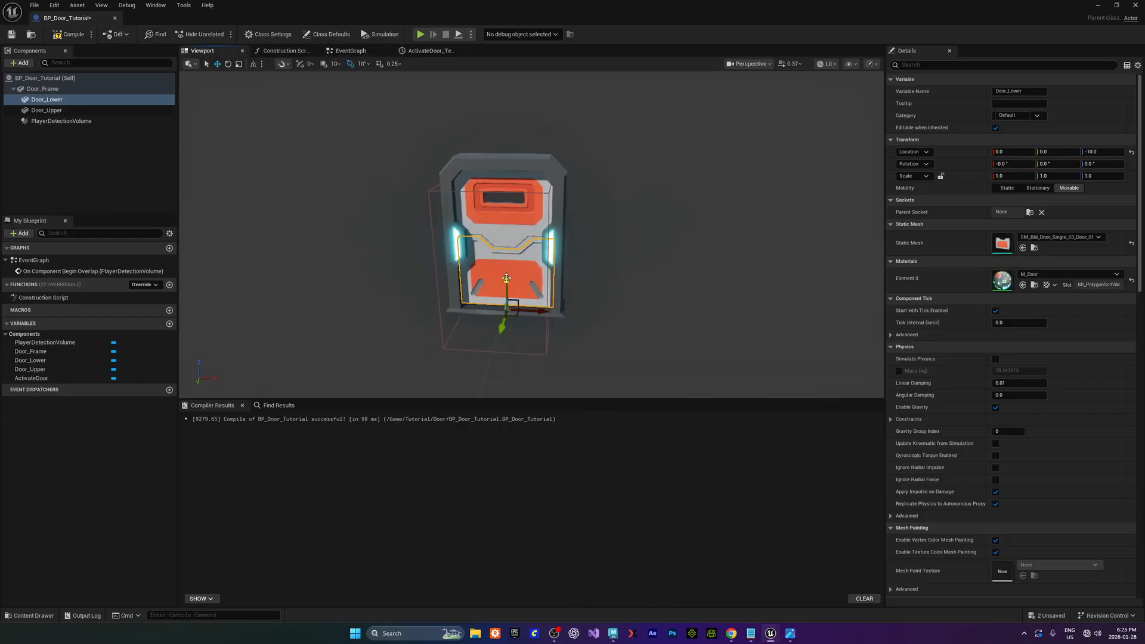
drag(506, 278, 520, 340)
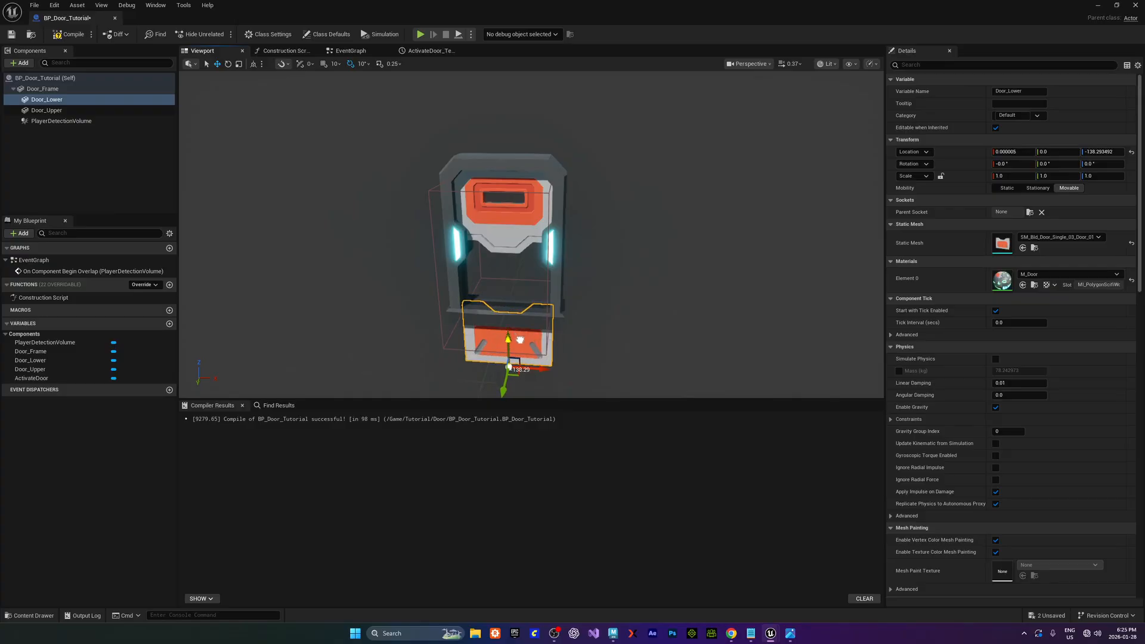
click(1102, 152)
text(-14)
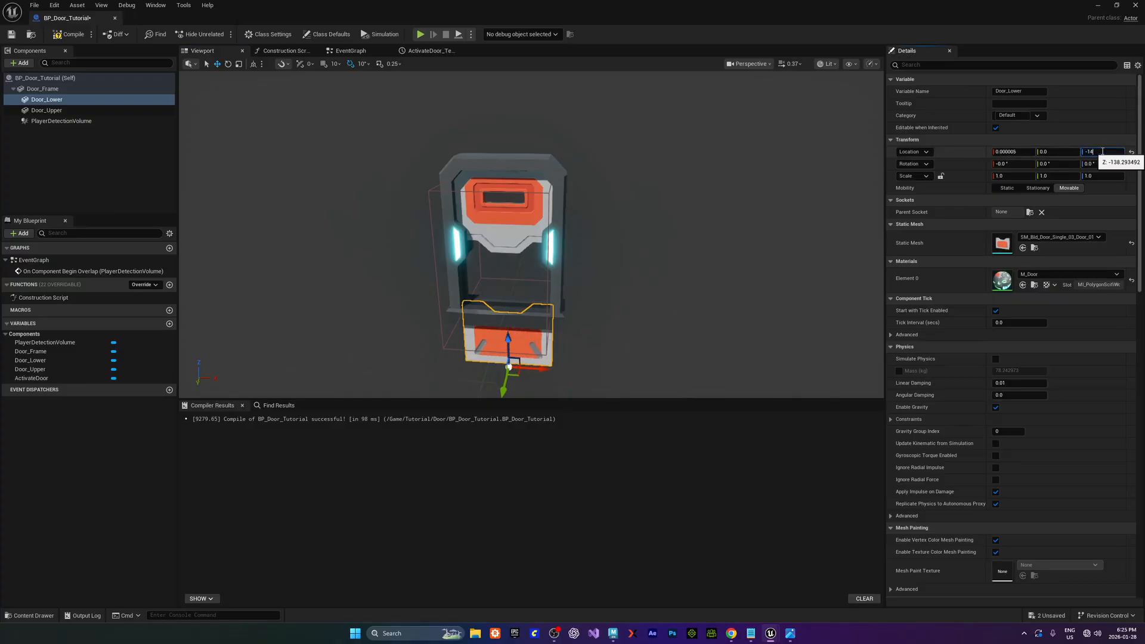
text(0)
key(Return)
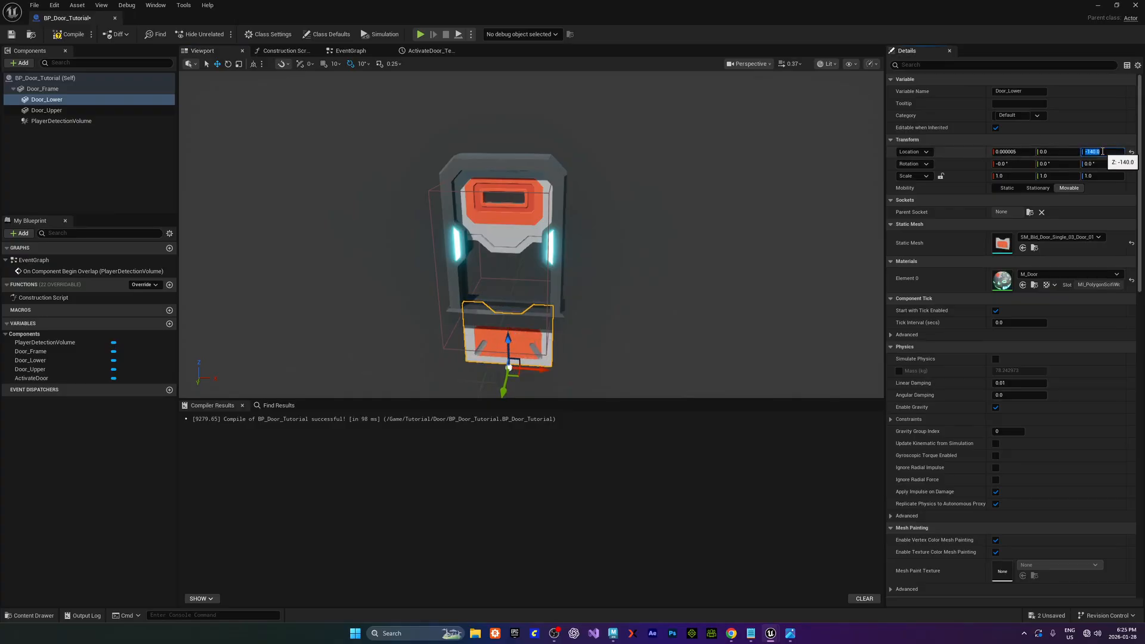
Raise the Door_Upper panel above the frame and set its Z location to 400
click(522, 221)
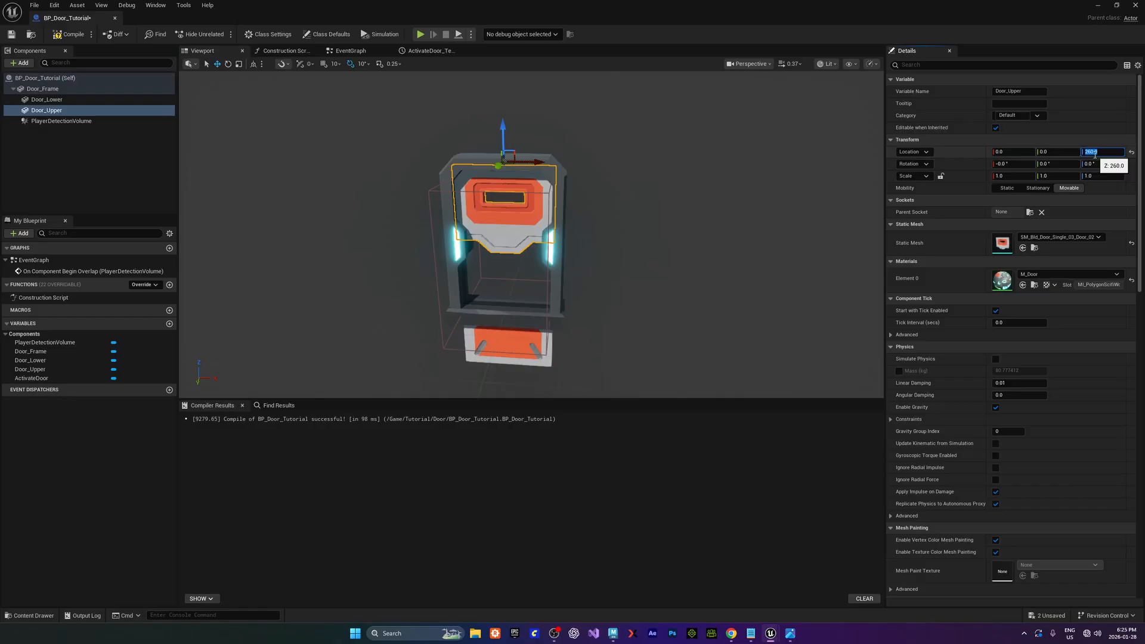
drag(503, 127, 503, 77)
right_drag(665, 182, 660, 152)
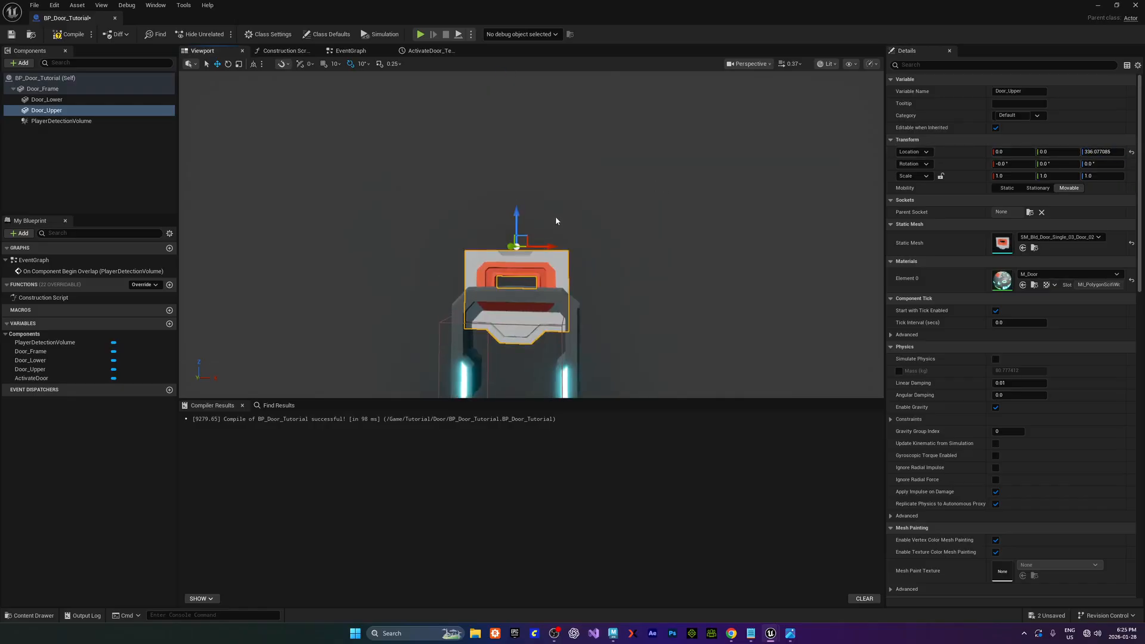
drag(517, 218, 523, 176)
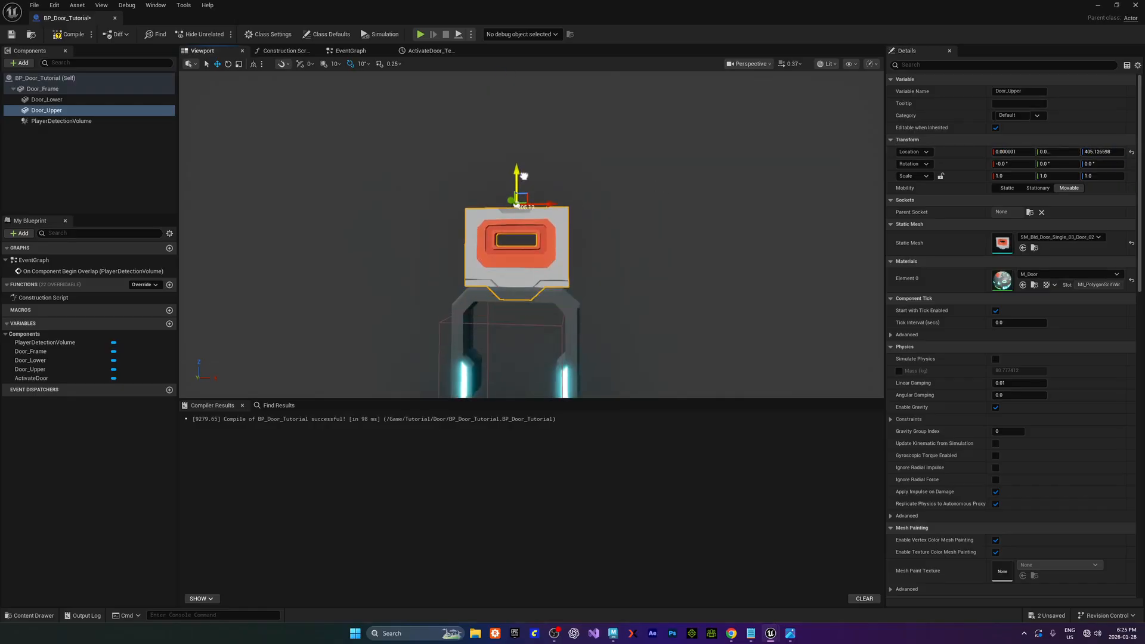
click(1102, 151)
text(400)
key(Return)
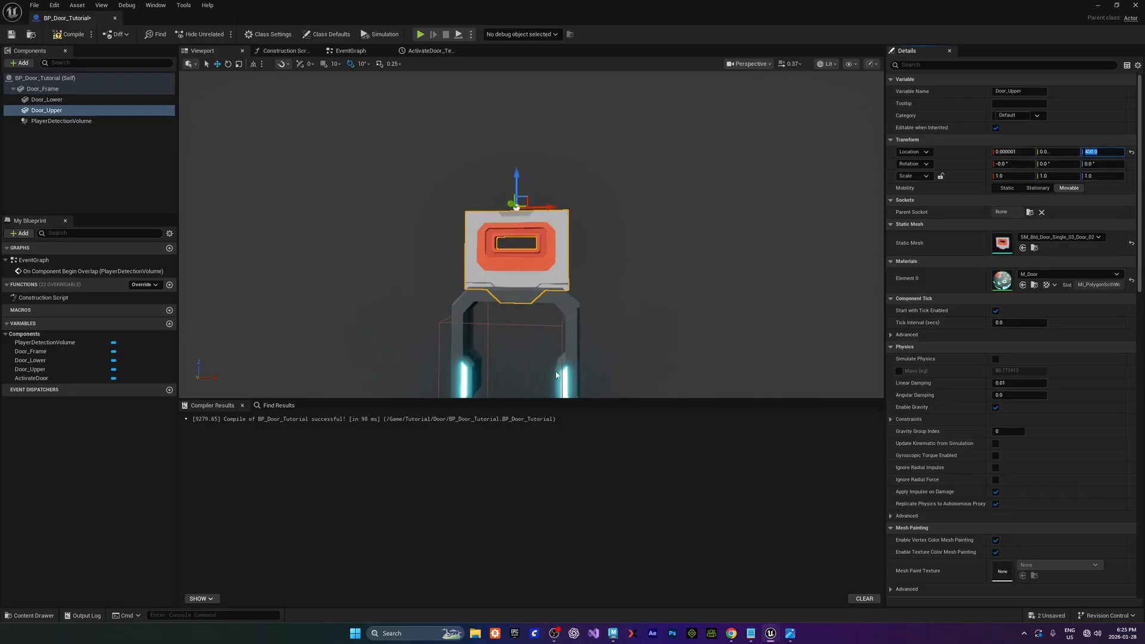
Inspect the open doorway and set Door_Upper's Z location to 410
right_drag(556, 375, 528, 288)
key(w)
key(s)
right_drag(531, 220, 531, 260)
key(s)
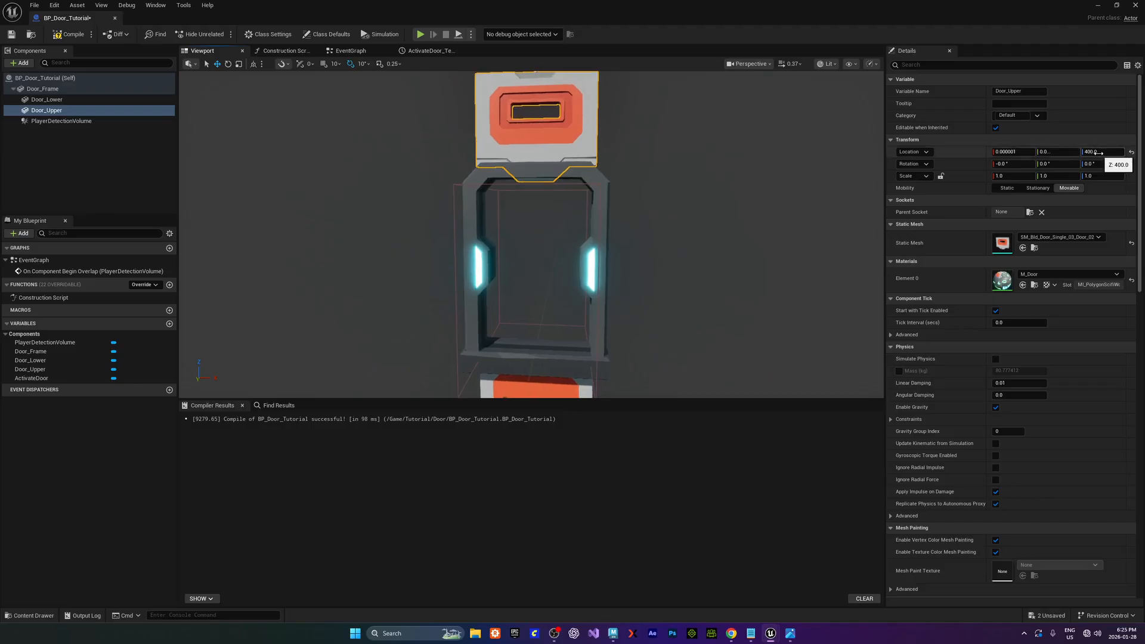
click(1098, 153)
text(410)
key(Return)
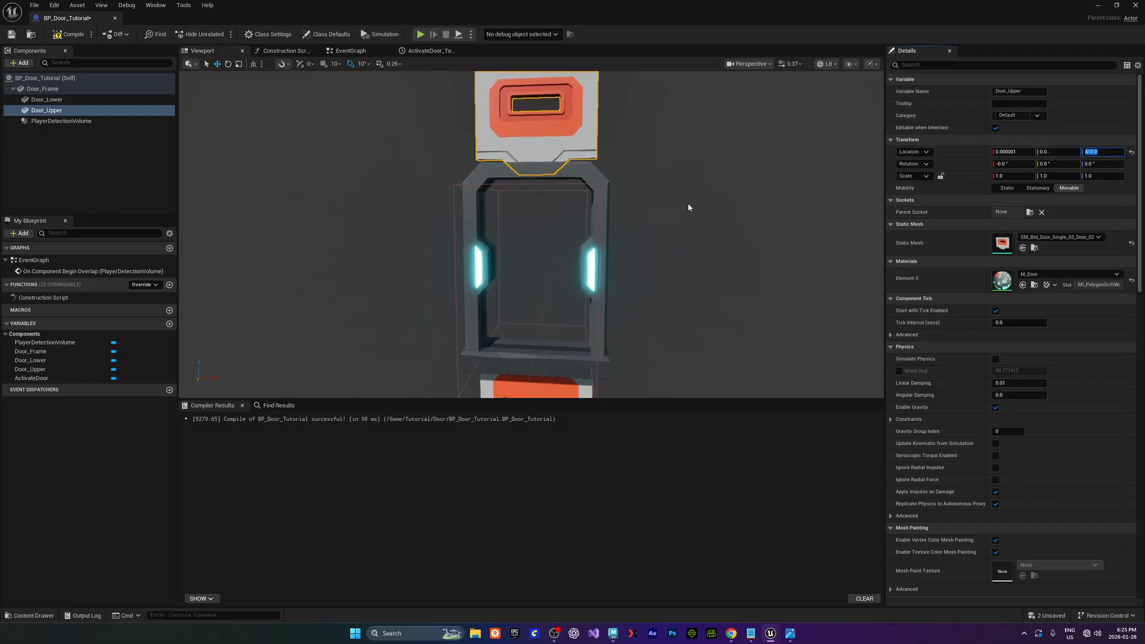
In the ActivateDoor timeline, set the Door_Lower track's key at time 1.2 to the open-position value -140
right_drag(686, 226, 703, 238)
click(518, 371)
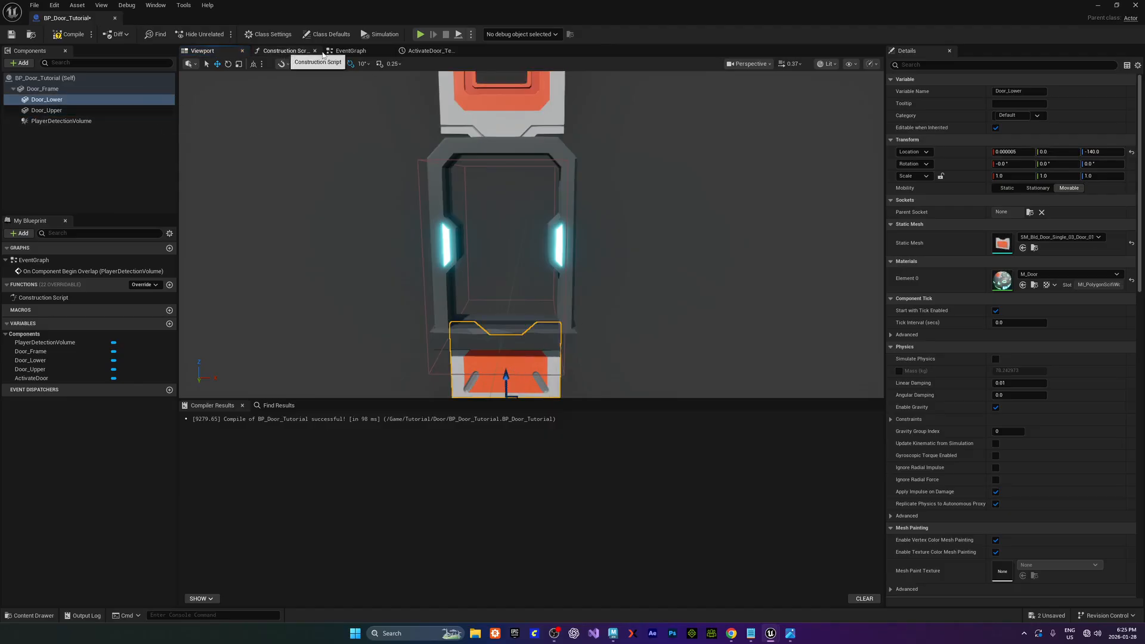
click(415, 56)
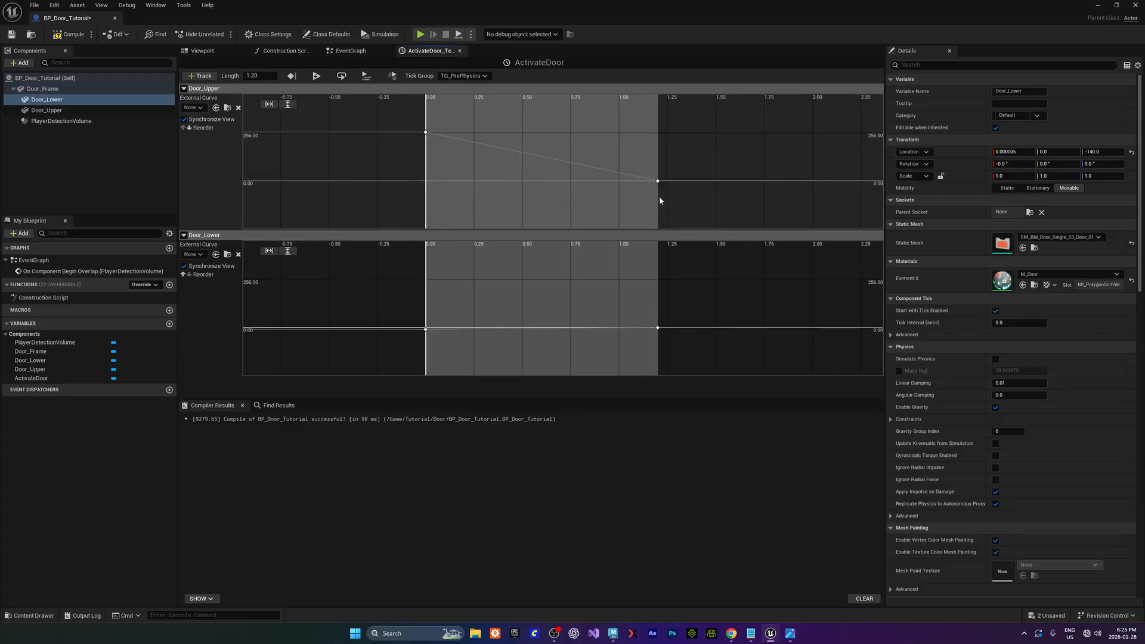
mouse_move(426, 133)
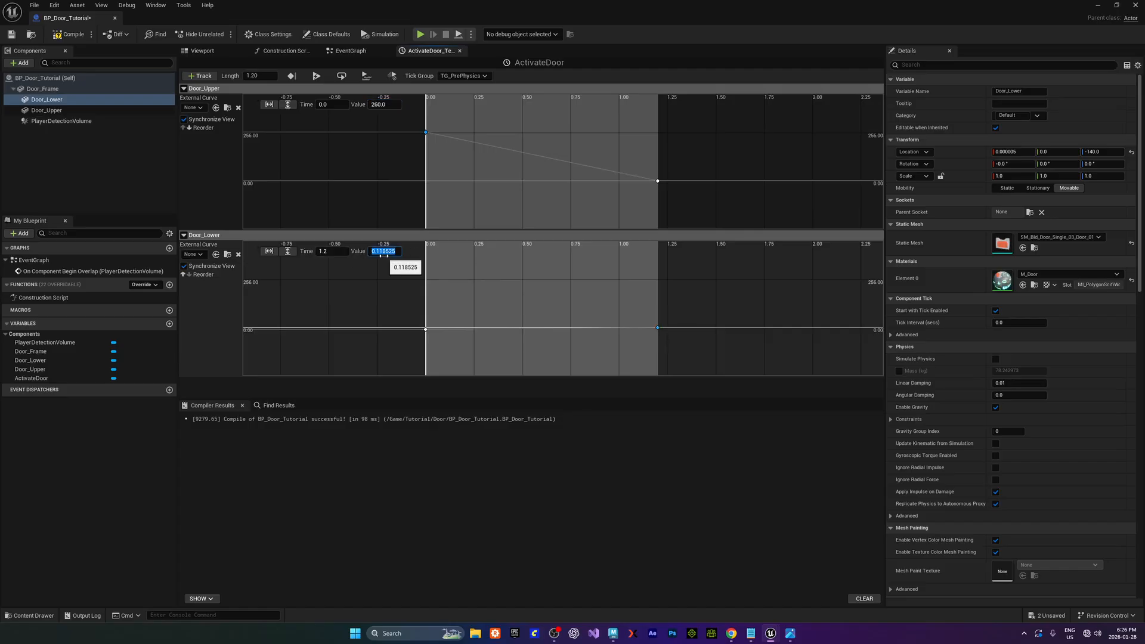
text(0)
key(Return)
Set the Door_Upper track's key at time 1.2 to the open-position value 410
click(46, 110)
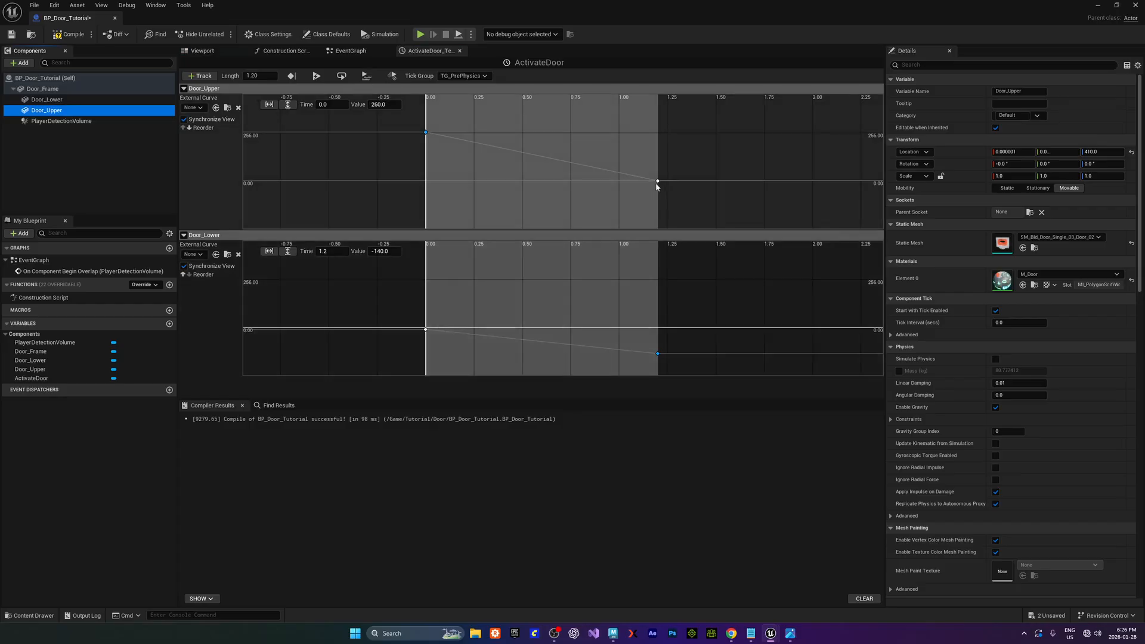
click(657, 182)
click(378, 105)
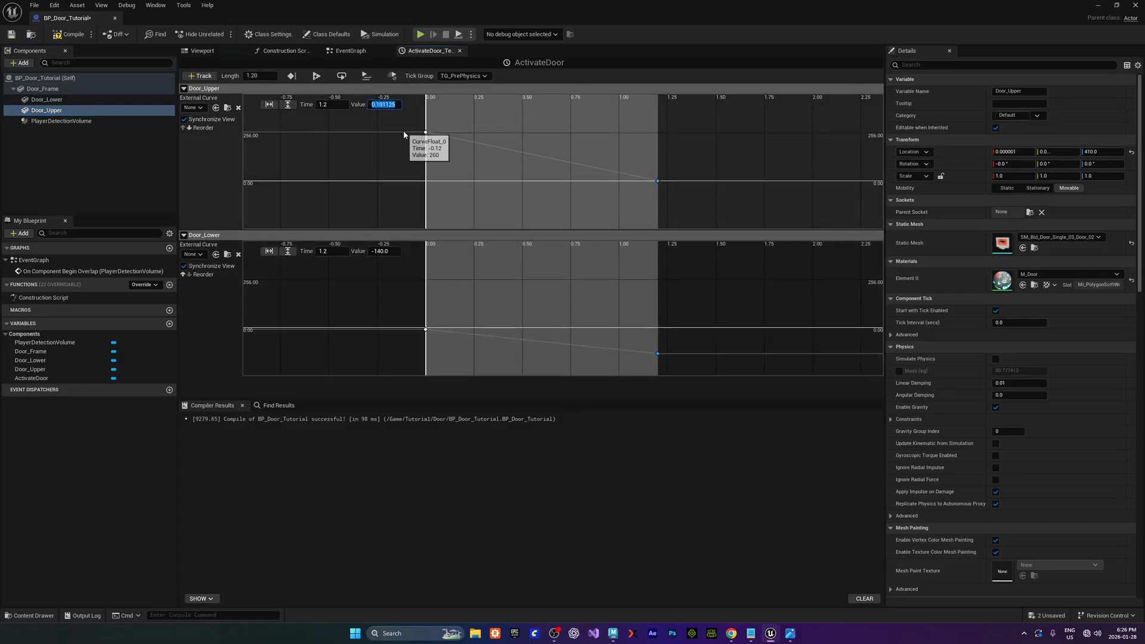
text(410)
key(Return)
Review the complete Door_Upper and Door_Lower curves and save the Blueprint
click(472, 151)
key(f)
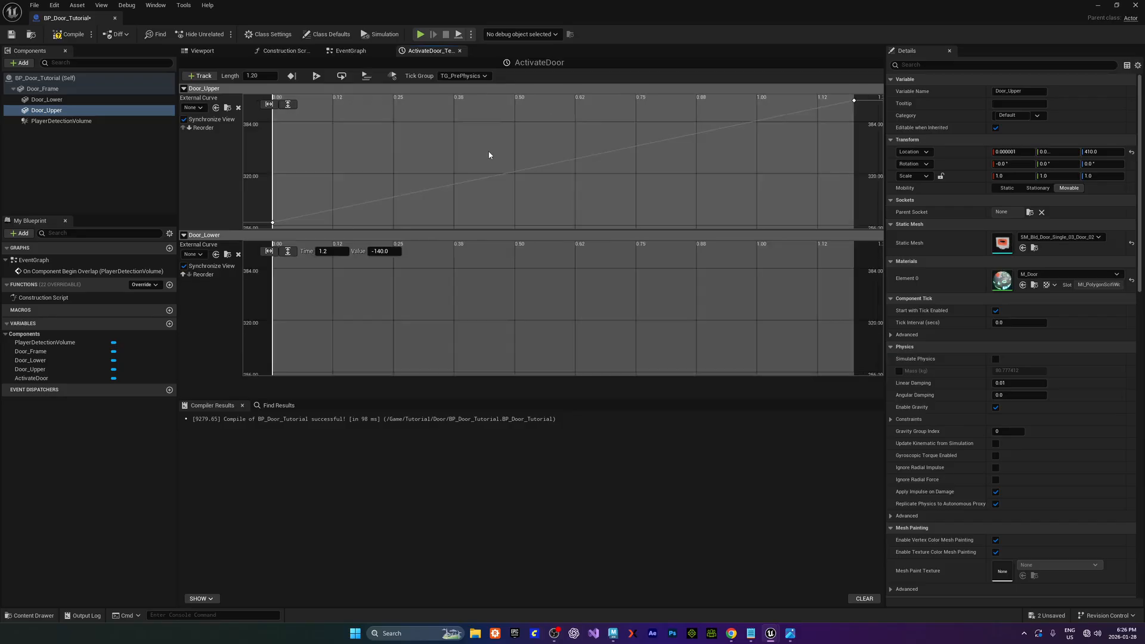
scroll(529, 262, down, 10)
click(542, 302)
key(f)
scroll(543, 303, down, 3)
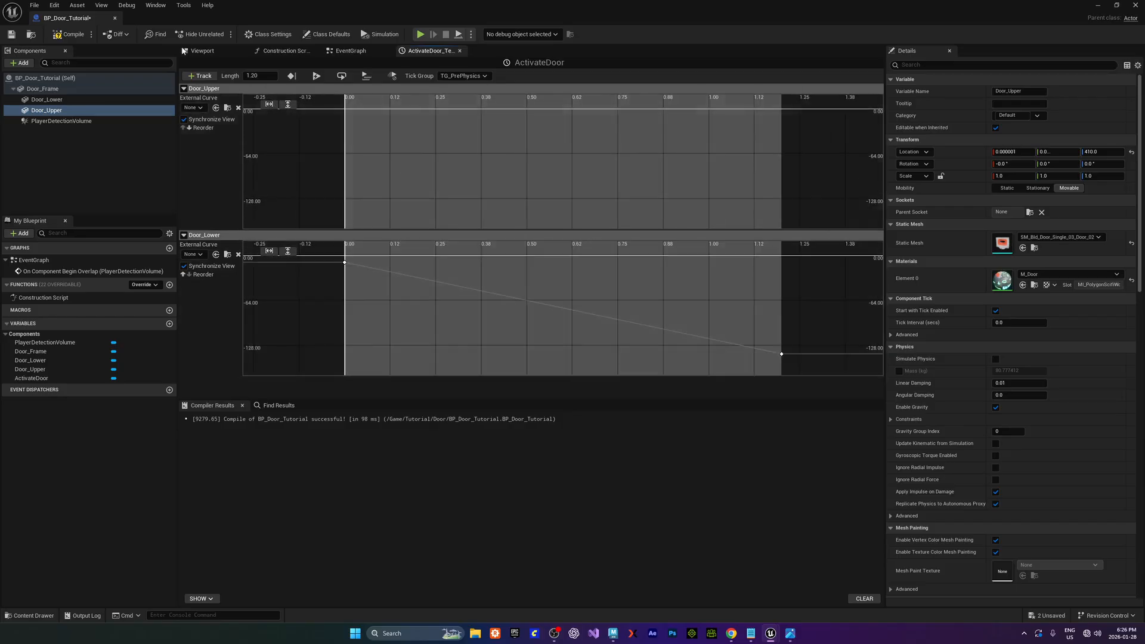
key(ctrl+s)
In the EventGraph, connect ActivateDoor's Door Upper and Door Lower outputs to New Location Z on their matching Set Relative Location nodes
click(350, 52)
scroll(498, 220, down, 1)
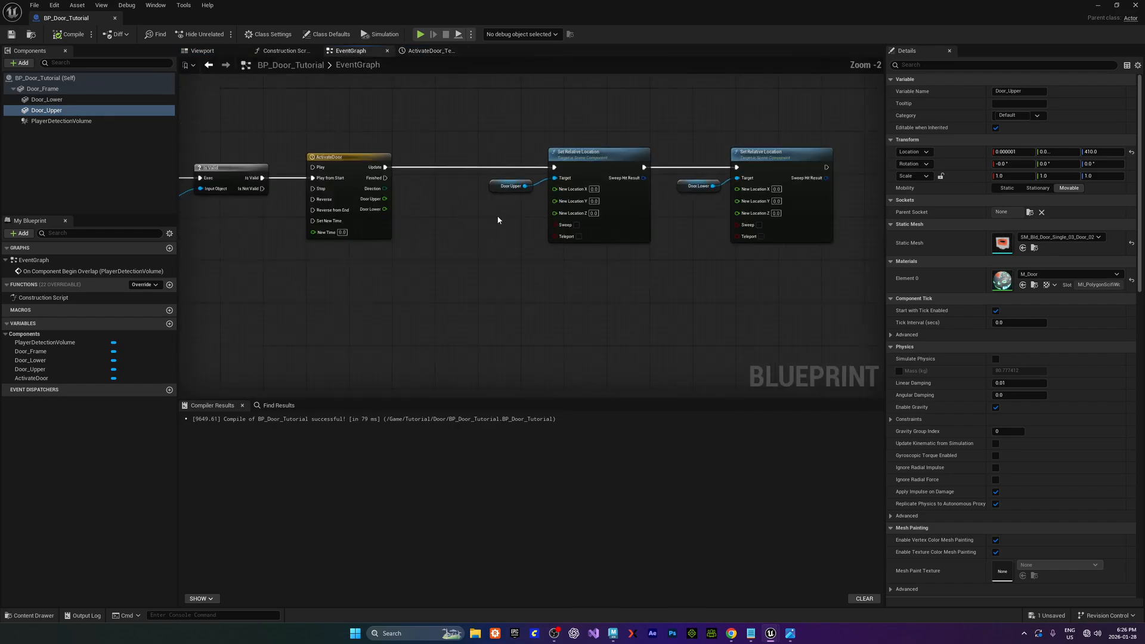
scroll(440, 235, up, 2)
click(346, 213)
right_drag(376, 187, 327, 183)
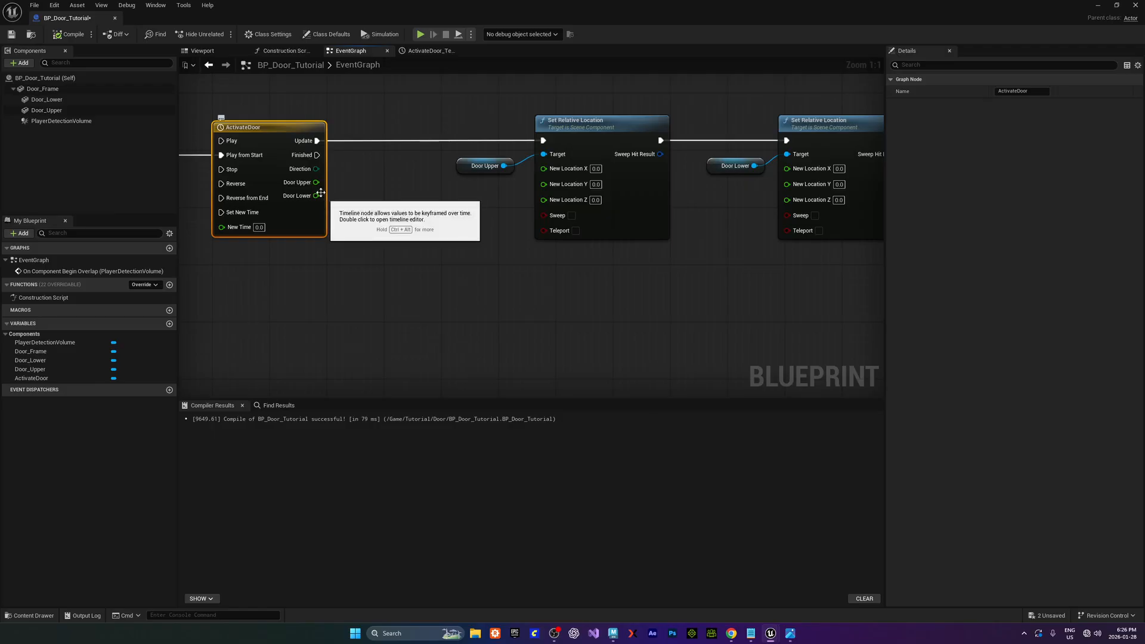
drag(315, 182, 544, 200)
click(484, 166)
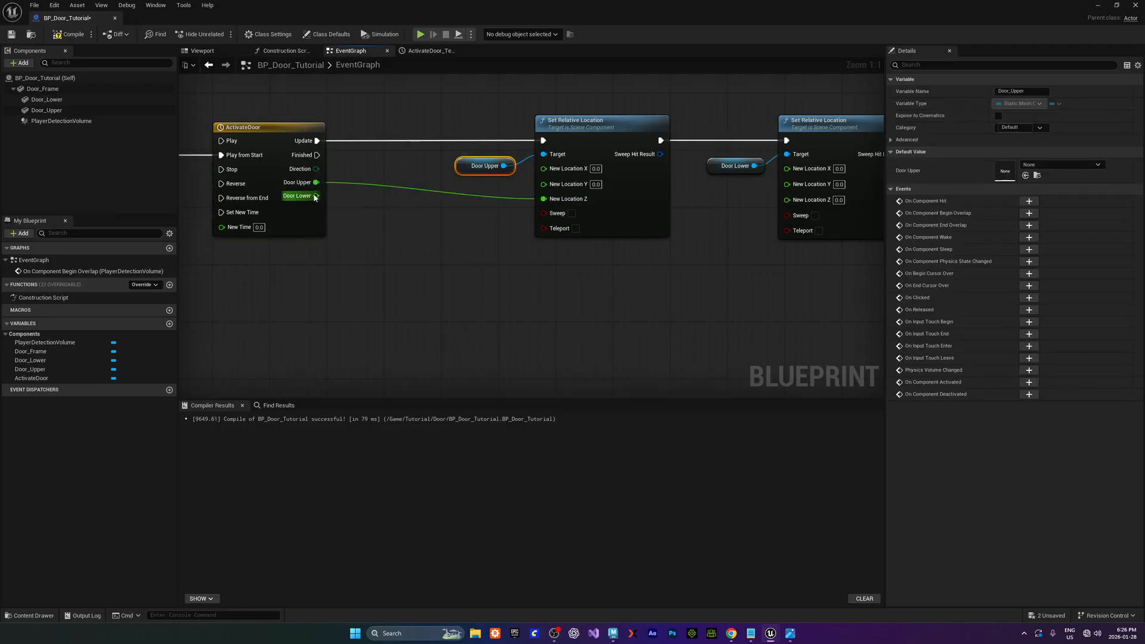
drag(317, 197, 787, 200)
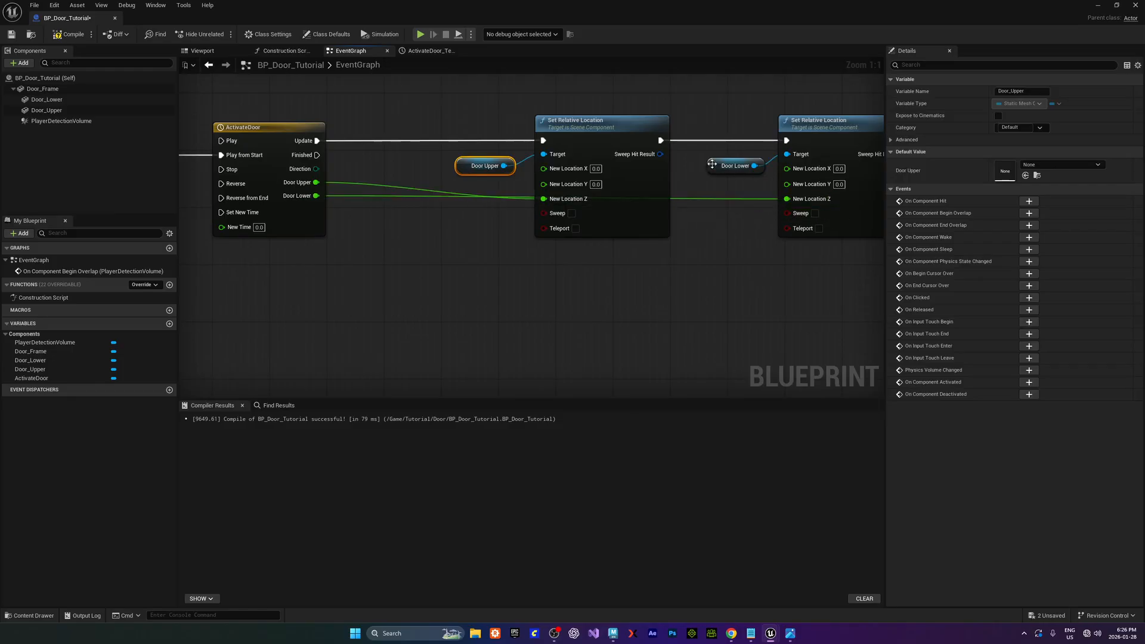
Move both Set Relative Location nodes and their door references closer to the ActivateDoor node and save the Blueprint
click(735, 166)
right_drag(517, 136, 440, 131)
drag(384, 153, 780, 257)
drag(708, 106, 636, 106)
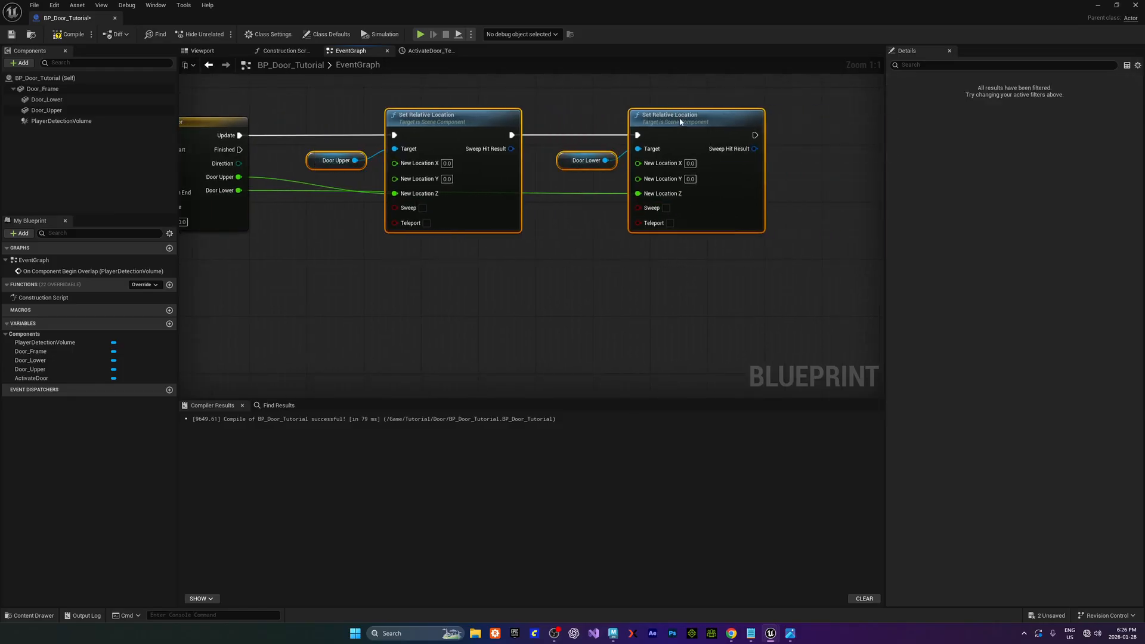
click(492, 265)
right_drag(492, 262, 610, 274)
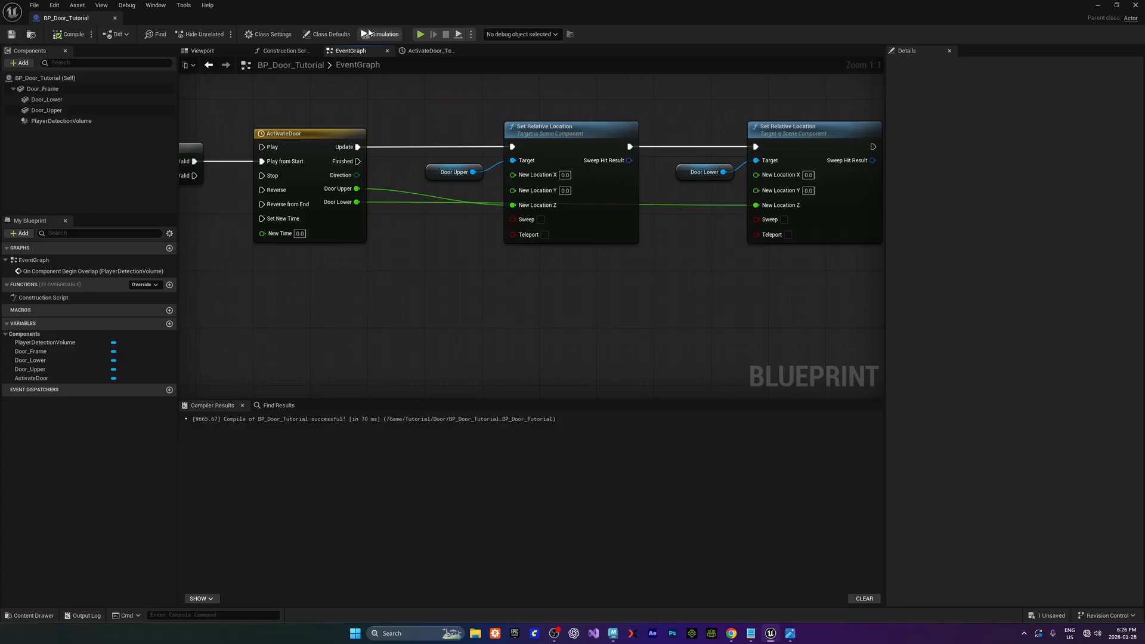
Return to the Lvl_ThirdPerson level and open the Tutorial/Door content folder containing BP_Door_Tutorial
drag(386, 12, 0, 136)
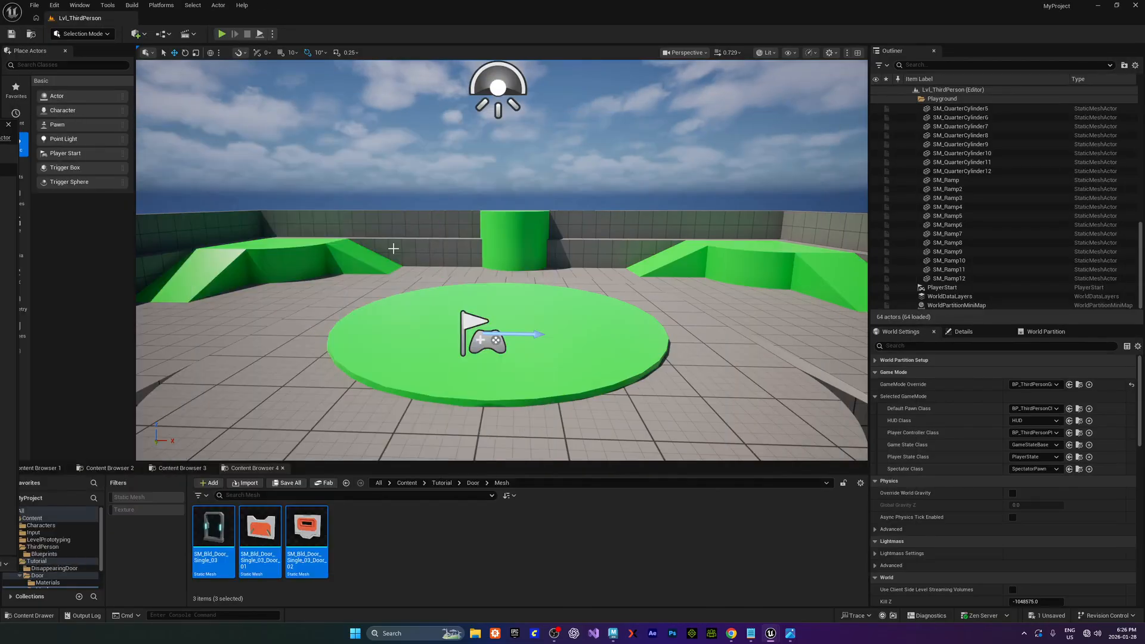
click(406, 535)
click(473, 483)
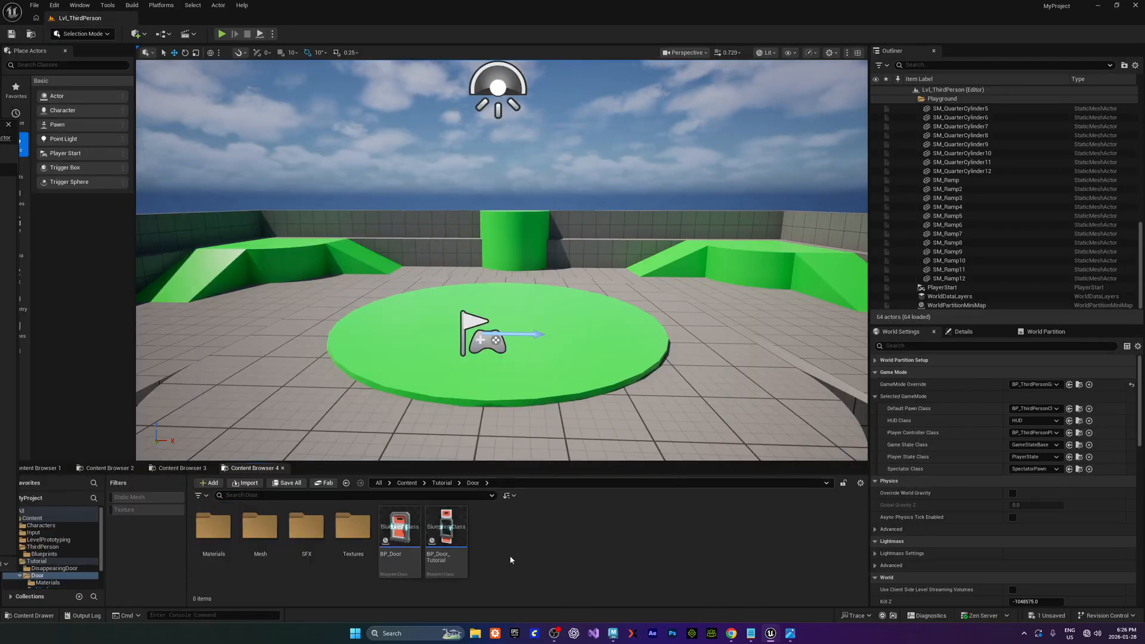
Place a BP_Door_Tutorial instance in the level on the round green platform
click(353, 528)
drag(444, 538, 492, 326)
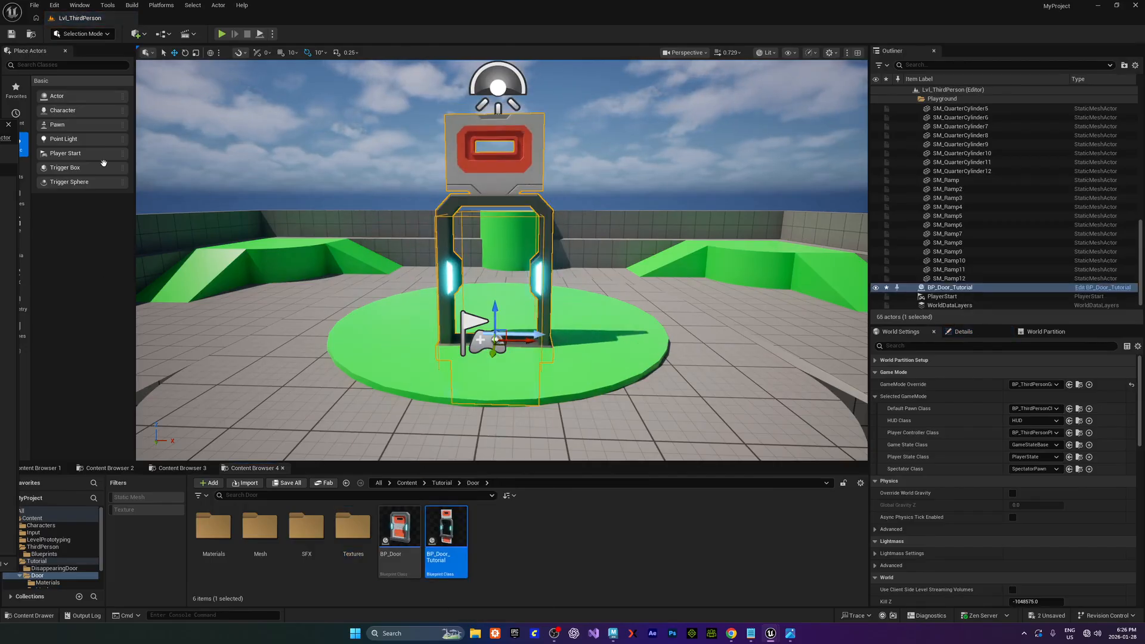
In the BP_Door_Tutorial Blueprint's viewport, set Door_Upper's Z location to 260
drag(0, 125, 588, 111)
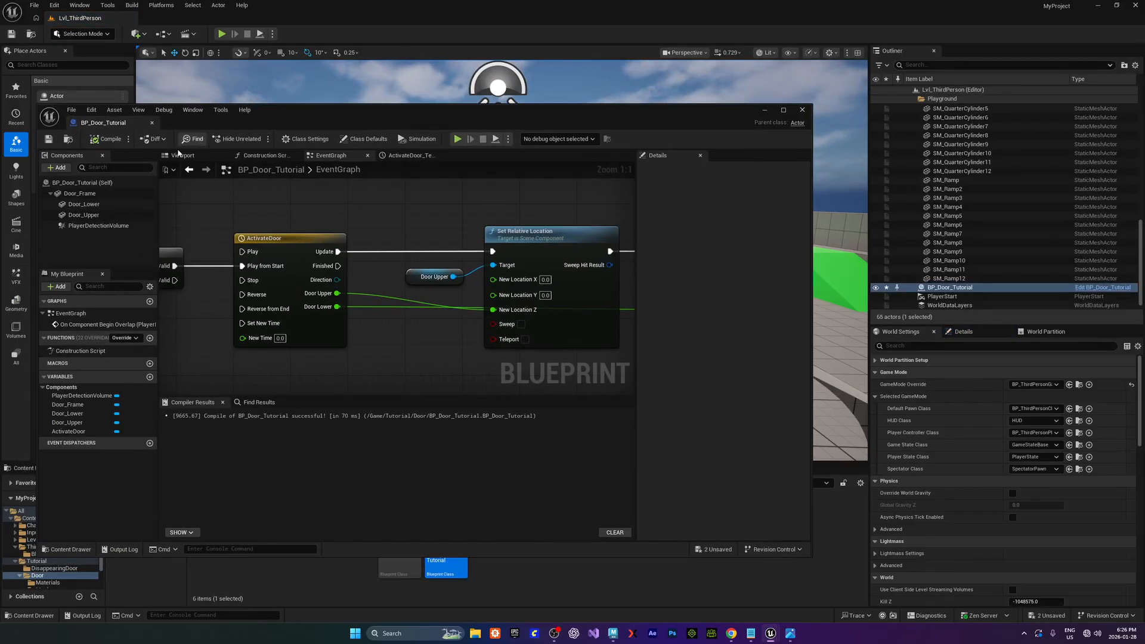
click(224, 157)
click(387, 196)
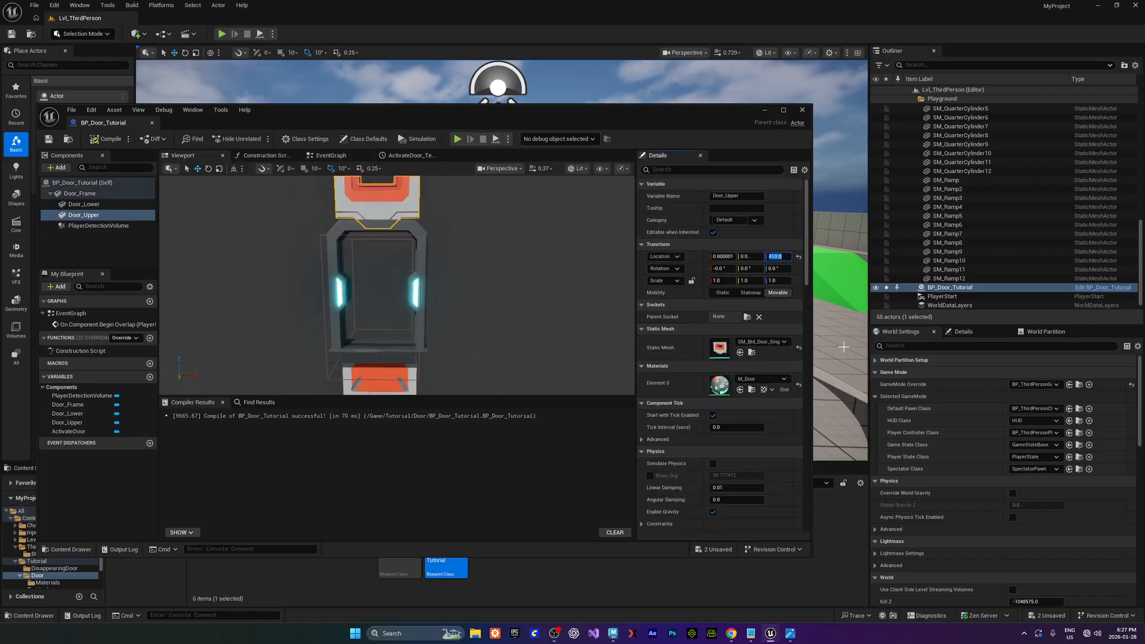
text(260)
key(Return)
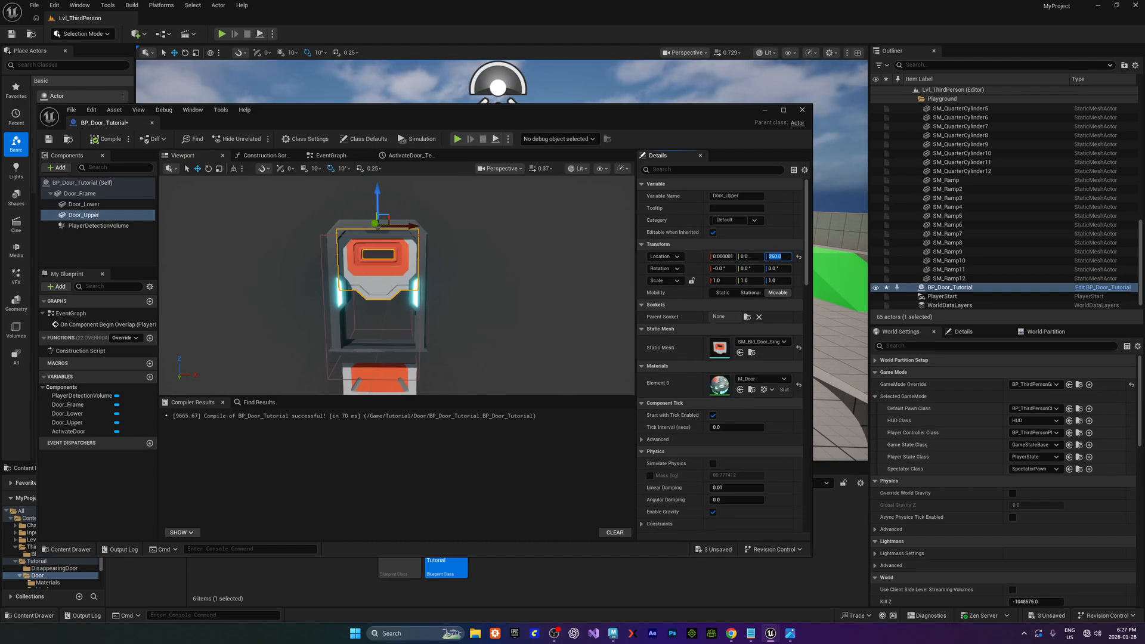
Set Door_Lower's Z location to -10, save the Blueprint and return to the level
click(387, 384)
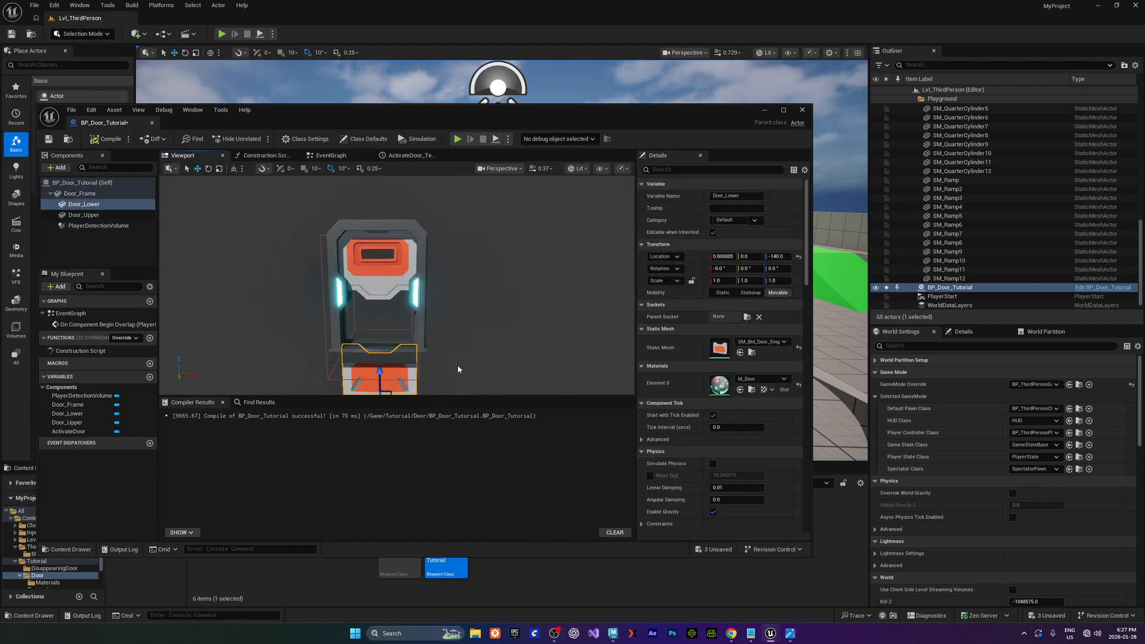
click(784, 260)
text(-)
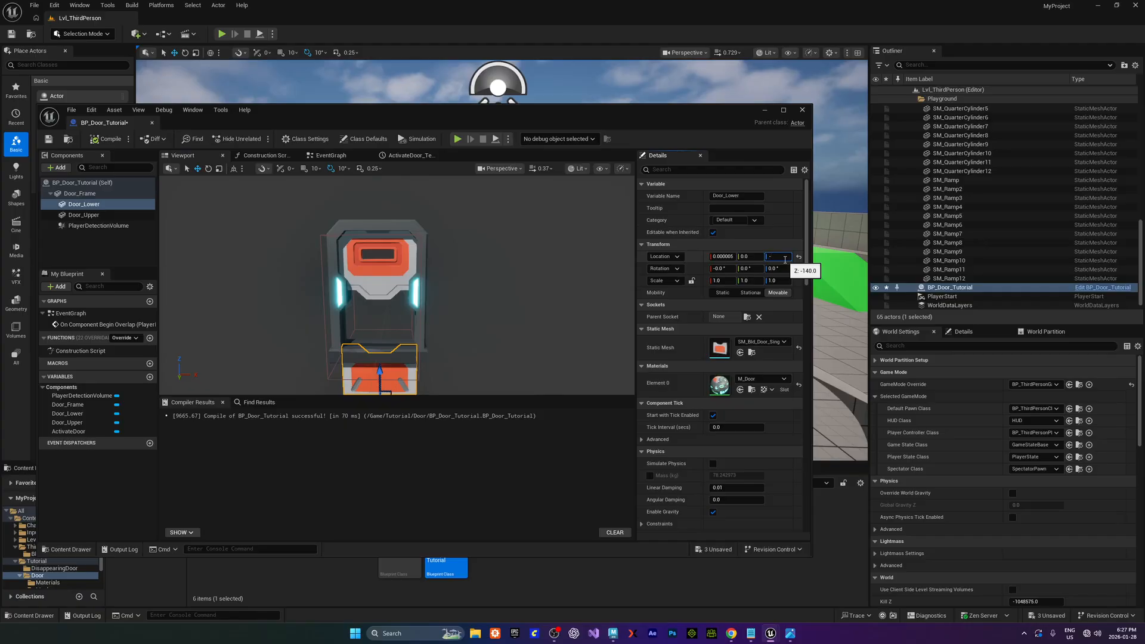
text(10)
key(Return)
right_drag(457, 306, 443, 327)
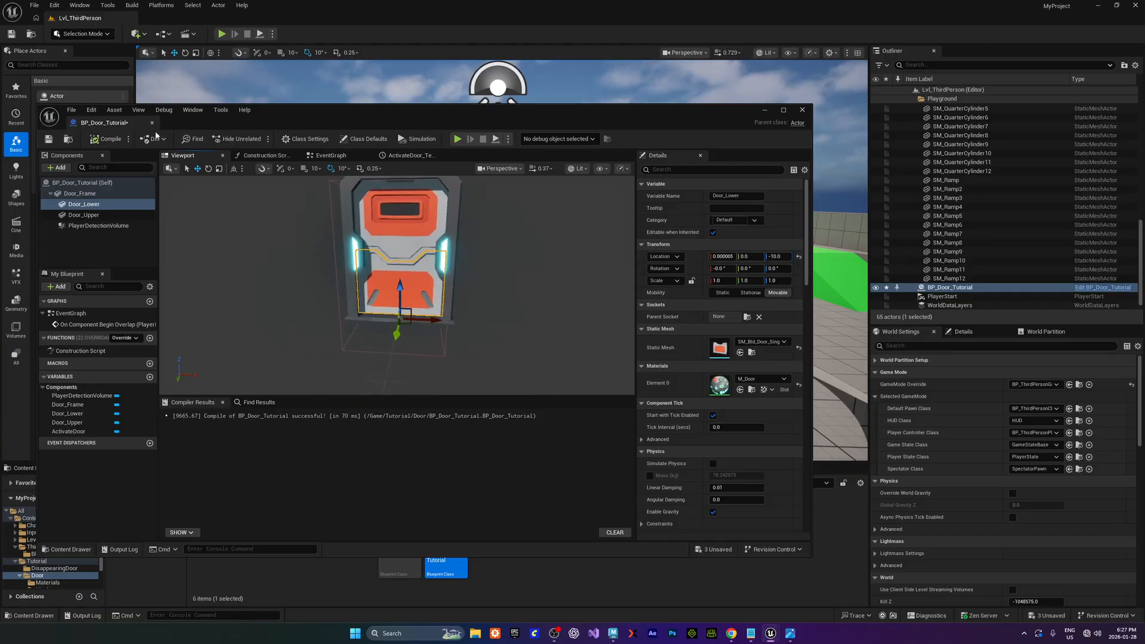
click(48, 141)
drag(455, 122, 0, 110)
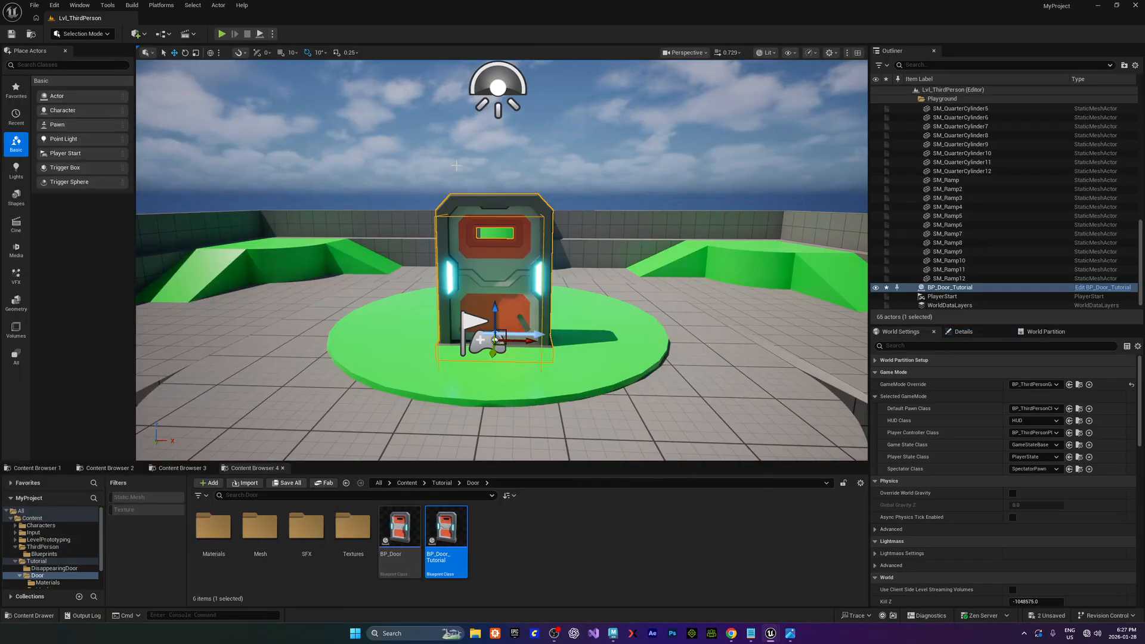
right_drag(450, 195, 454, 181)
drag(489, 319, 478, 181)
key(ctrl+z)
click(574, 267)
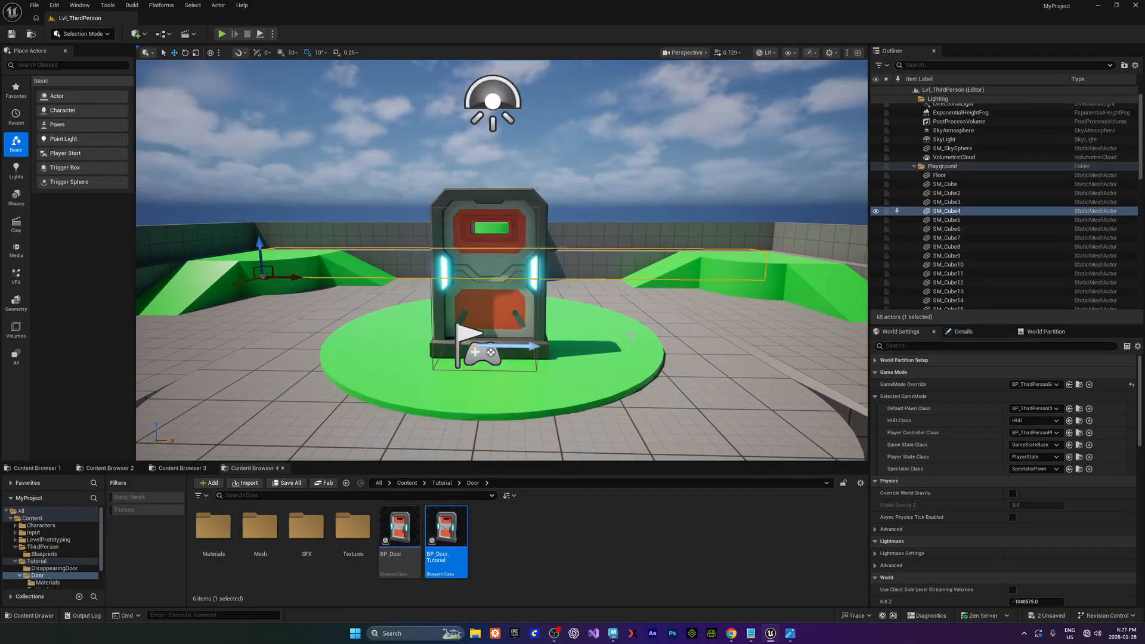
Move the BP_Door_Tutorial actor across the green platform, away from the PlayerStart
right_drag(636, 332, 587, 369)
key(s)
key(w)
right_drag(612, 271, 465, 298)
key(d)
click(612, 271)
drag(584, 272, 711, 307)
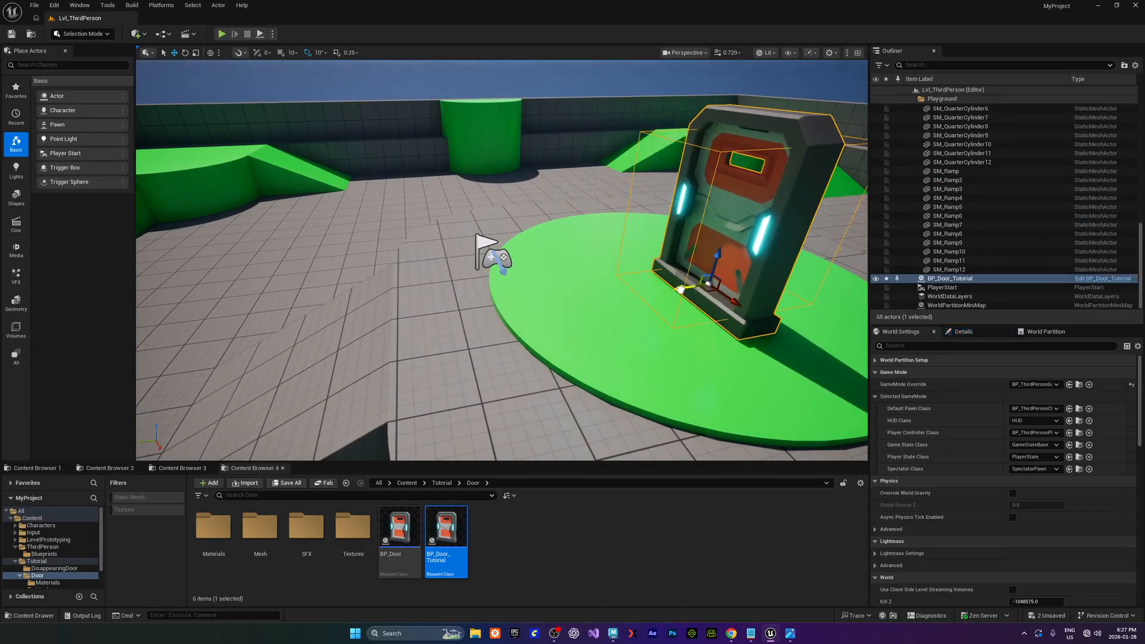
Play the level, run the character back and forth through the door to test repeated triggering, and stop the session
click(221, 34)
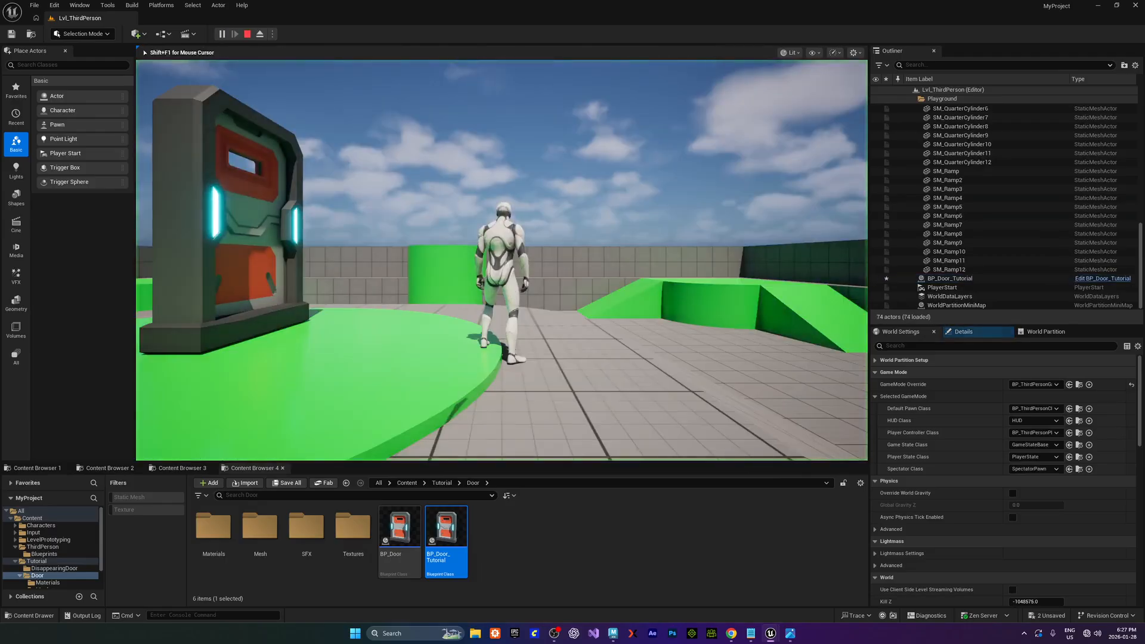
key(w)
key(s)
key(w)
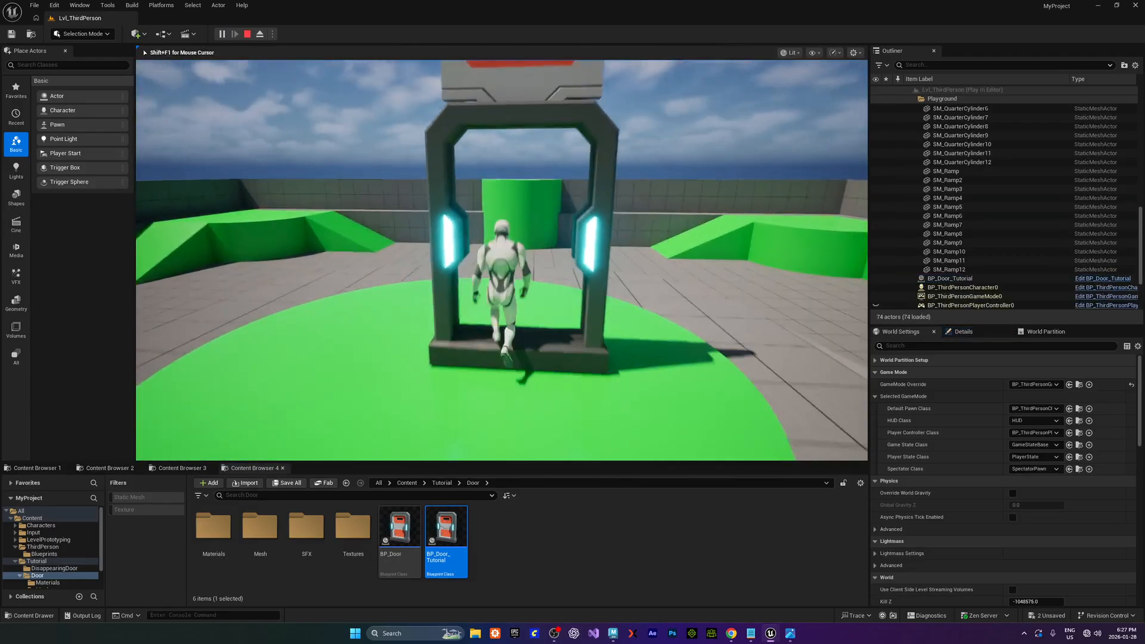
key(s)
key(w)
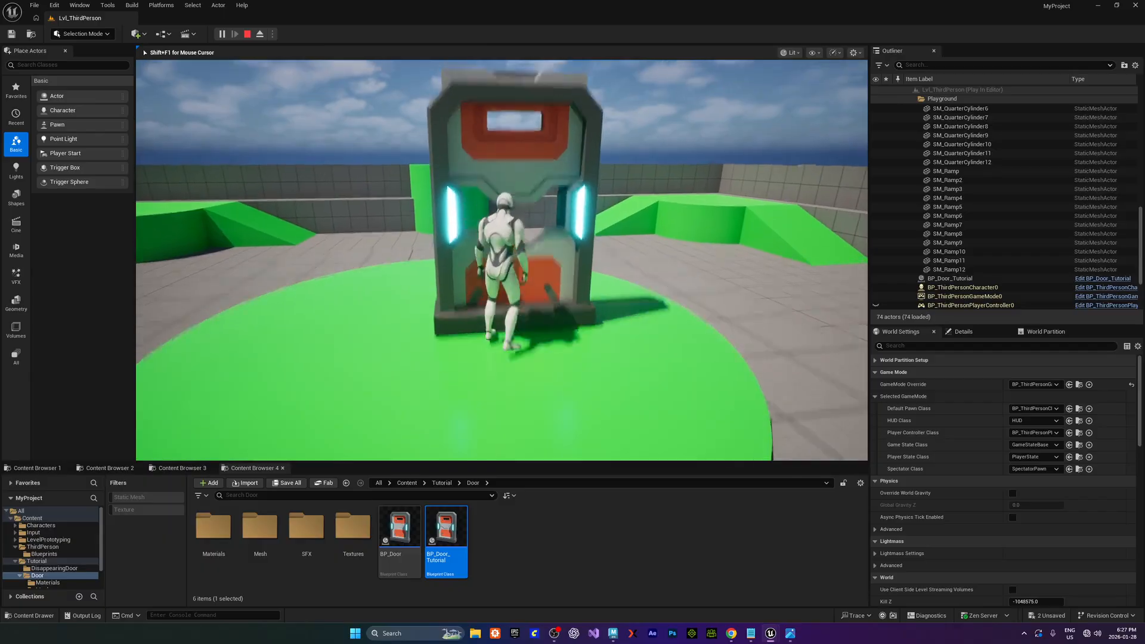
key(s)
key(w)
key(s)
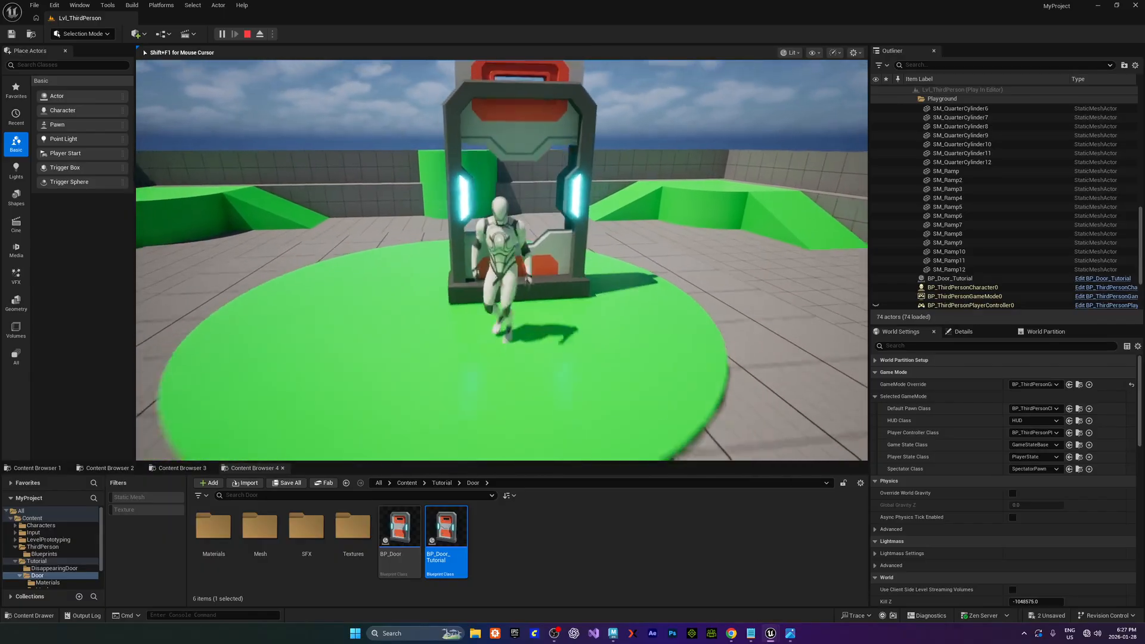
key(w)
key(s)
key(w)
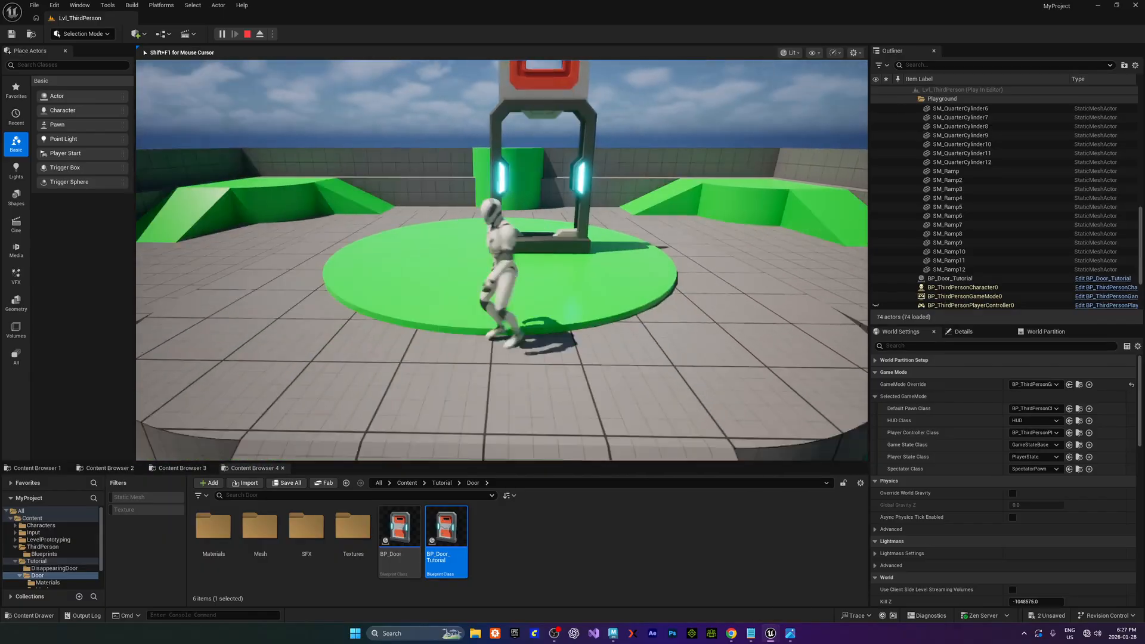
key(s)
key(s)
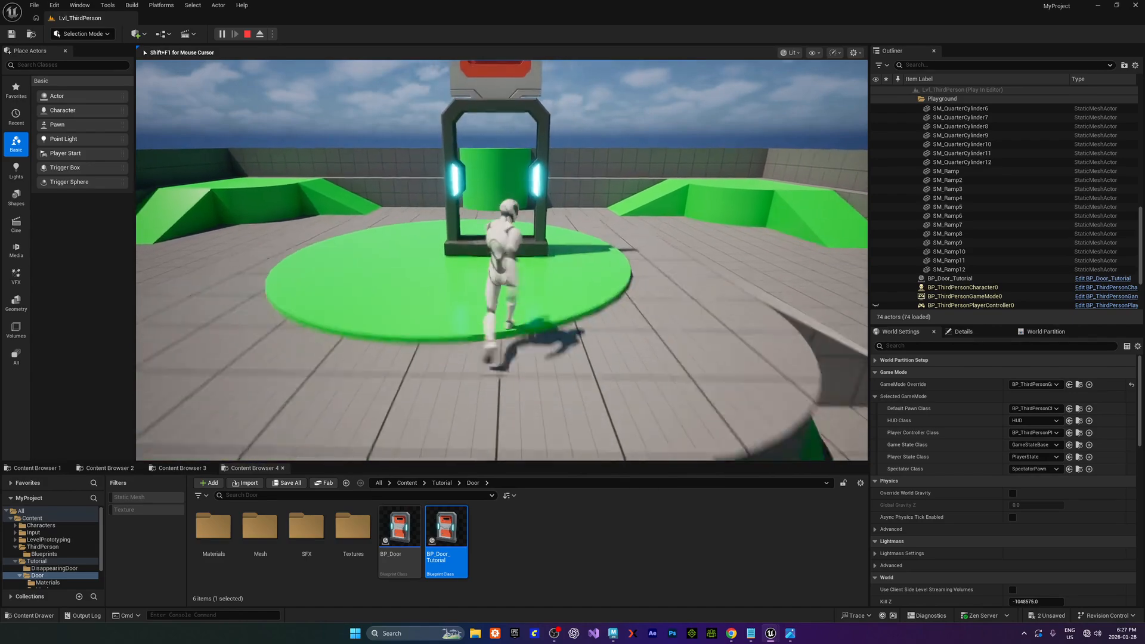
key(w)
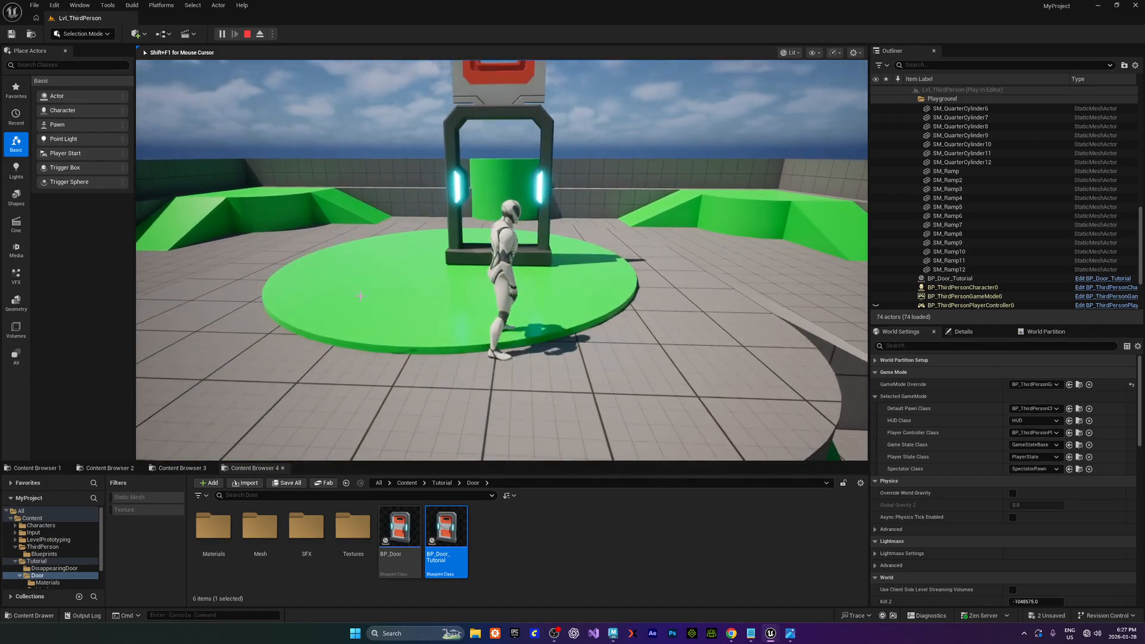
key(Escape)
Return to the BP_Door_Tutorial Blueprint, maximize its window and show the overlap event chain in the EventGraph
key(alt+Tab)
double_click(370, 97)
right_drag(453, 197, 494, 197)
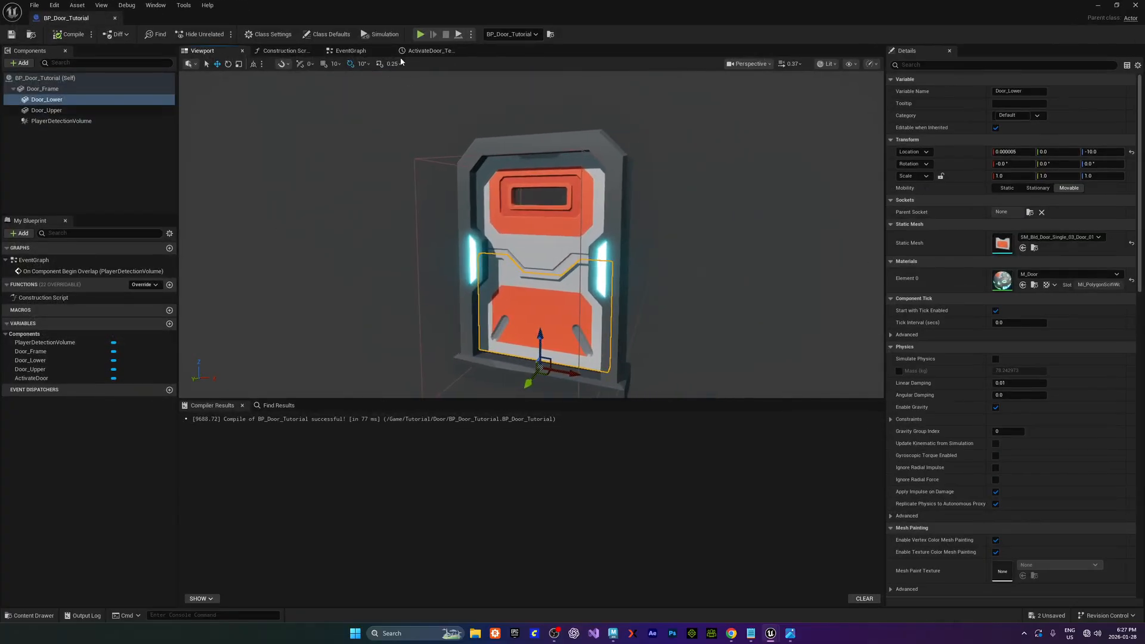
click(353, 51)
right_drag(414, 258, 716, 250)
scroll(608, 268, down, 2)
right_drag(450, 241, 569, 240)
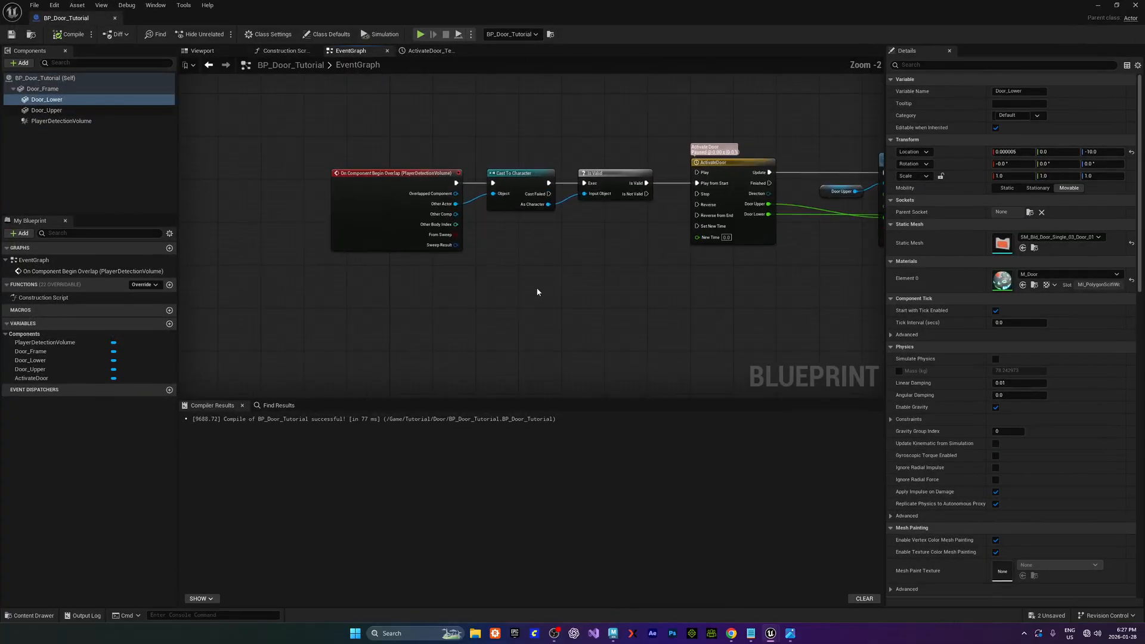
Add a Boolean variable named IsBusy? to the Blueprint
click(169, 323)
text(I)
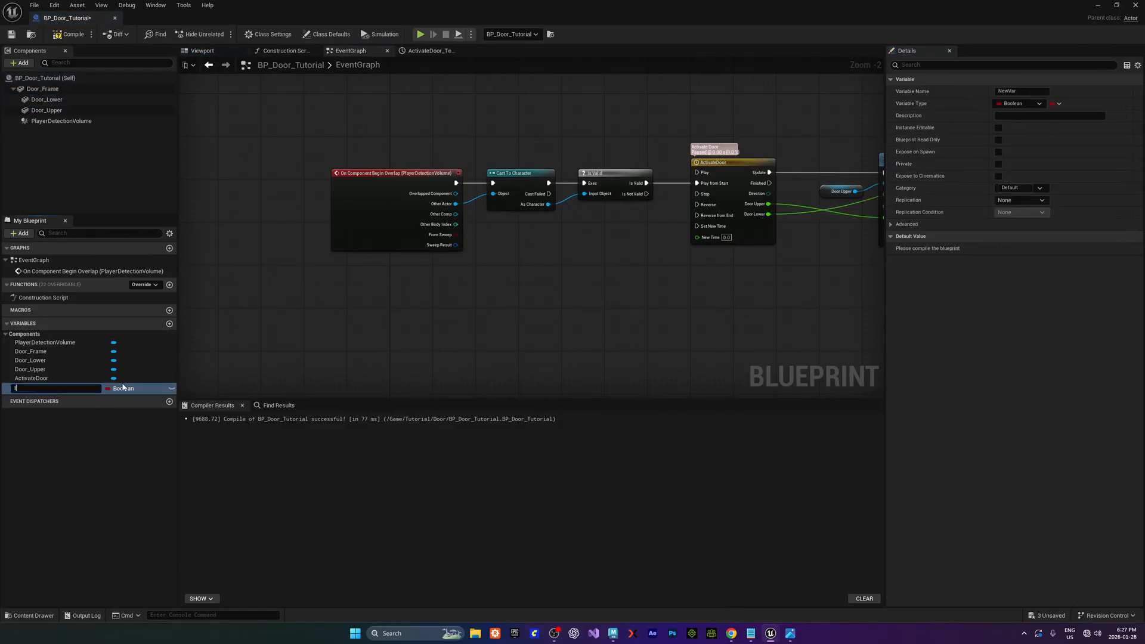
text(sBusy?)
key(Return)
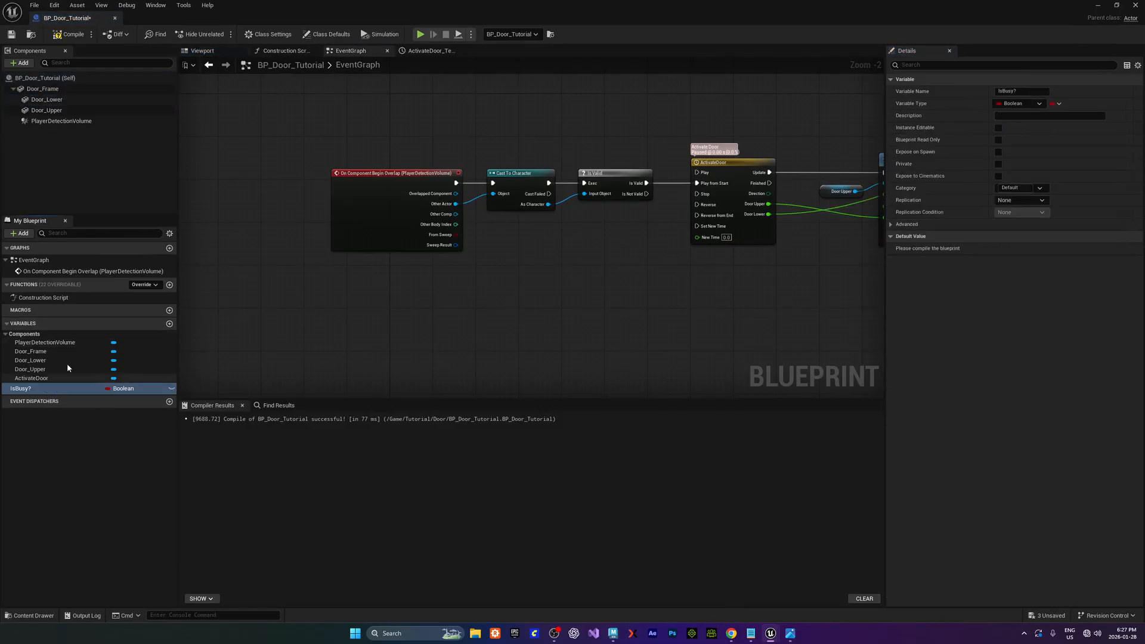
Add an IsBusy? getter and a Branch node to the EventGraph, with the getter feeding the Branch's Condition
drag(37, 393, 410, 308)
click(432, 328)
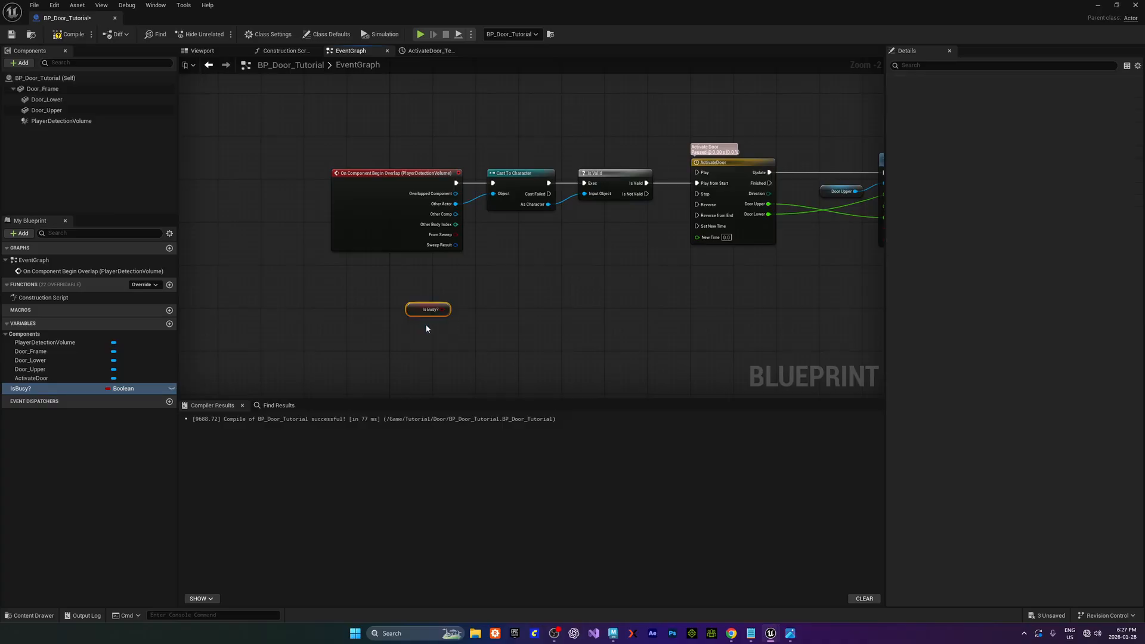
click(491, 289)
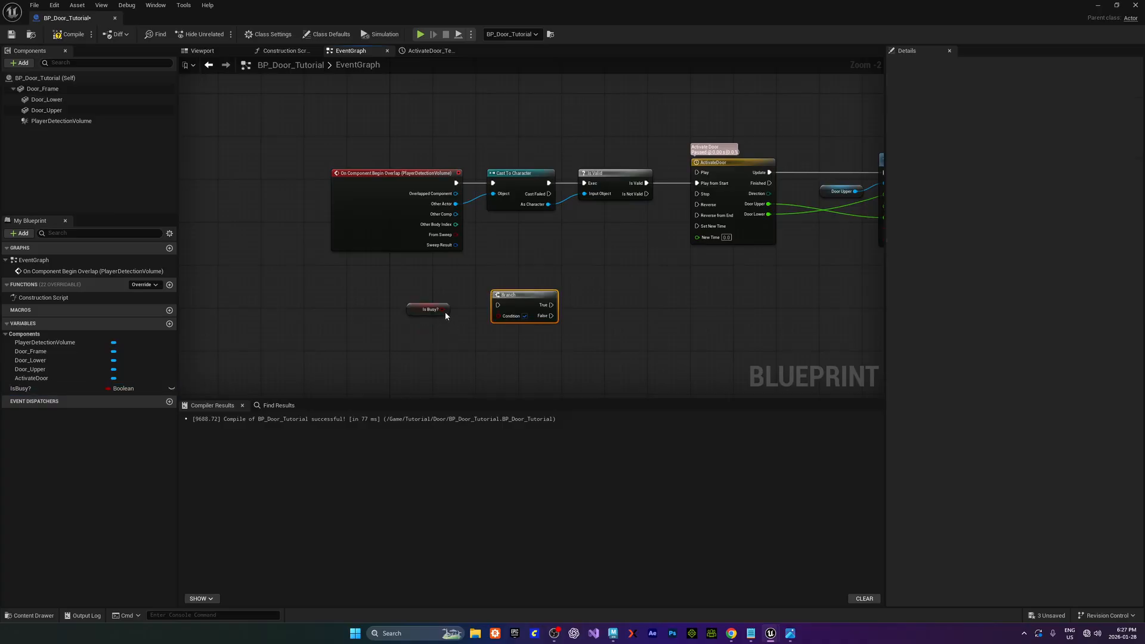
drag(443, 309, 517, 332)
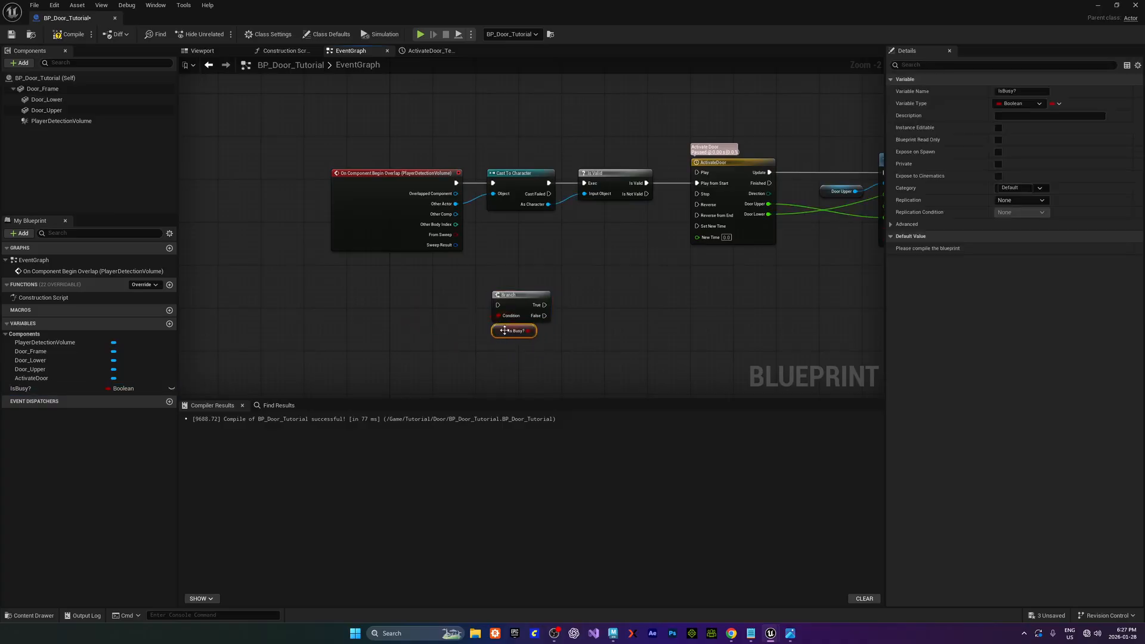
Move ActivateDoor and both Set Relative Location nodes with their door references farther from Is Valid to make room
scroll(566, 296, down, 2)
click(477, 202)
right_drag(600, 277, 460, 275)
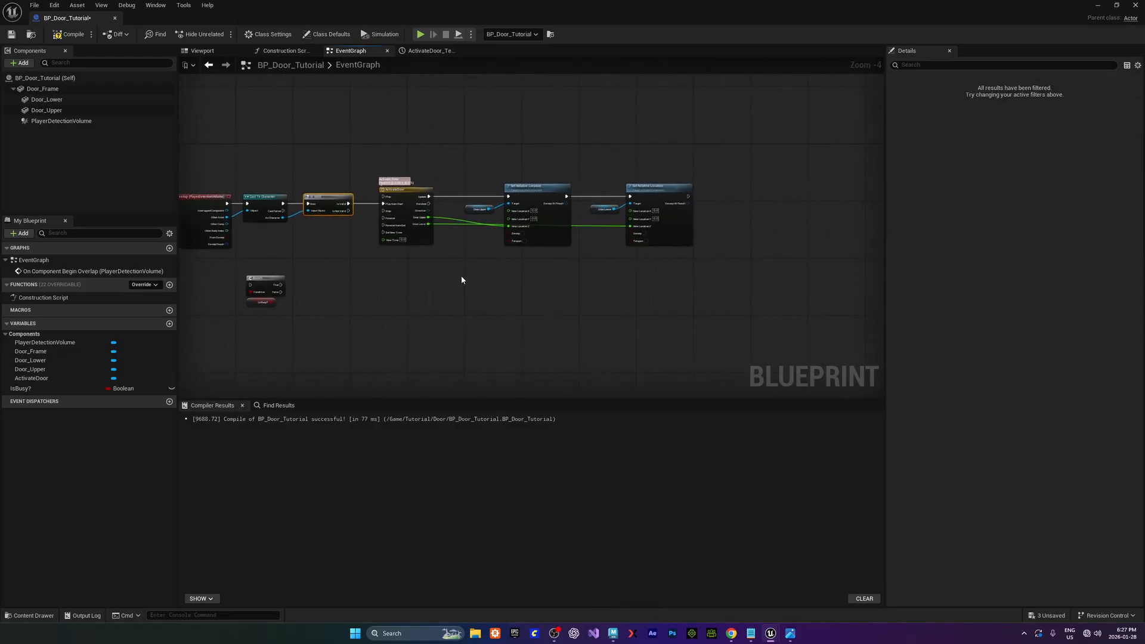
drag(385, 146, 757, 293)
right_drag(588, 230, 412, 219)
drag(351, 179, 572, 181)
Position the Branch and IsBusy? getter after the Is Valid node, and reroute the Is Valid execution output into the Branch
right_drag(333, 233, 543, 170)
scroll(536, 173, up, 2)
drag(245, 184, 188, 262)
drag(212, 229, 404, 149)
right_drag(328, 176, 310, 289)
scroll(310, 289, up, 2)
ctrl+drag(317, 207, 379, 186)
Add a Print String node on the Branch's True output and expand its advanced options
right_drag(508, 238, 393, 251)
drag(309, 200, 344, 123)
text(print)
key(Return)
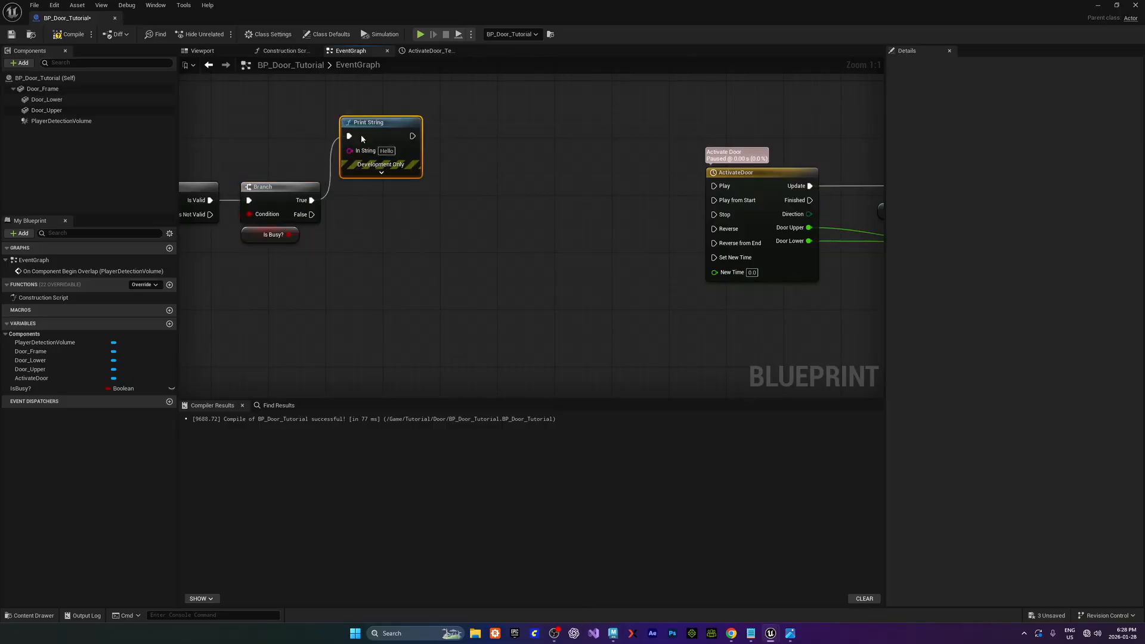
right_drag(446, 144, 403, 258)
drag(338, 290, 346, 233)
click(345, 232)
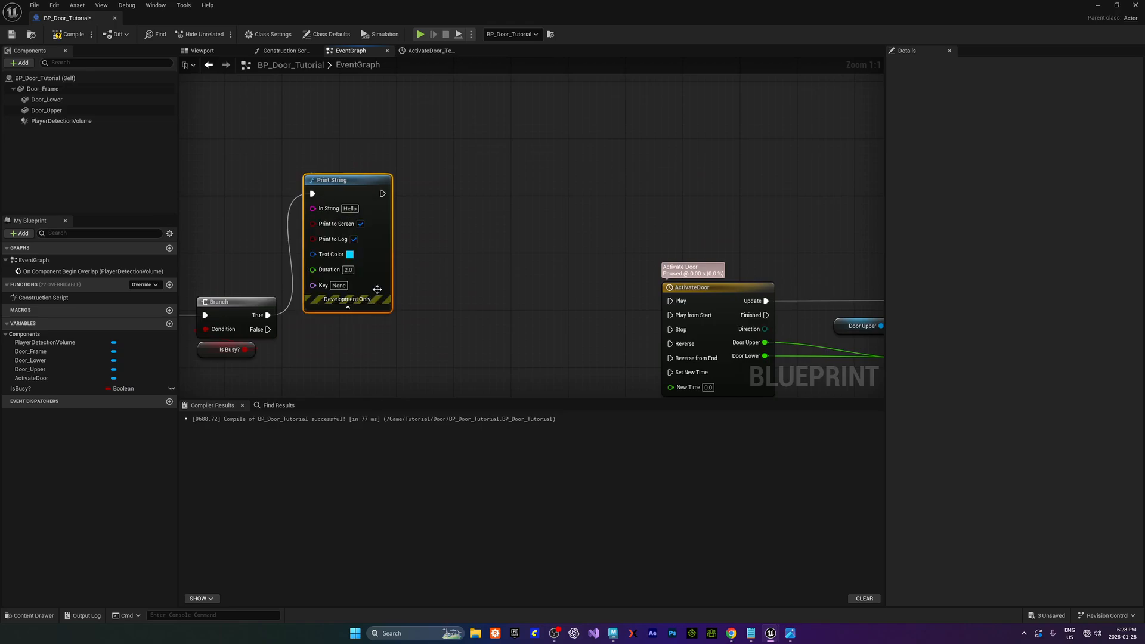
Set the Print String's text color to red and its duration to 5.0
click(349, 255)
drag(393, 381, 326, 420)
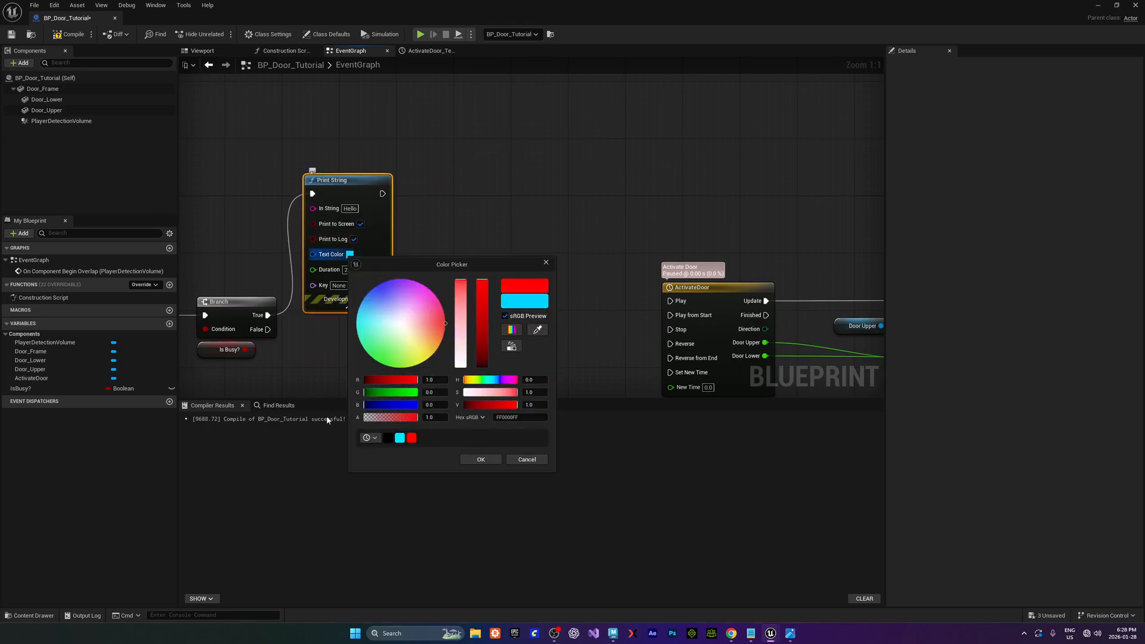
click(481, 460)
click(349, 269)
text(5)
key(Return)
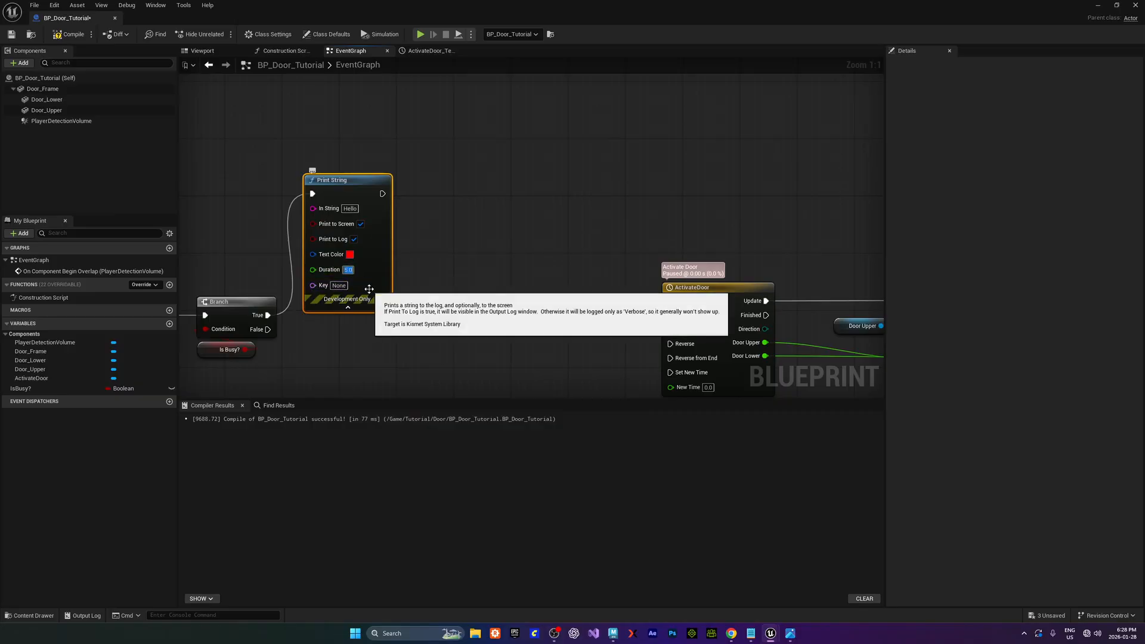
Set the Print String's In String to "DOOR IS BUSY!" and collapse its advanced options
click(349, 209)
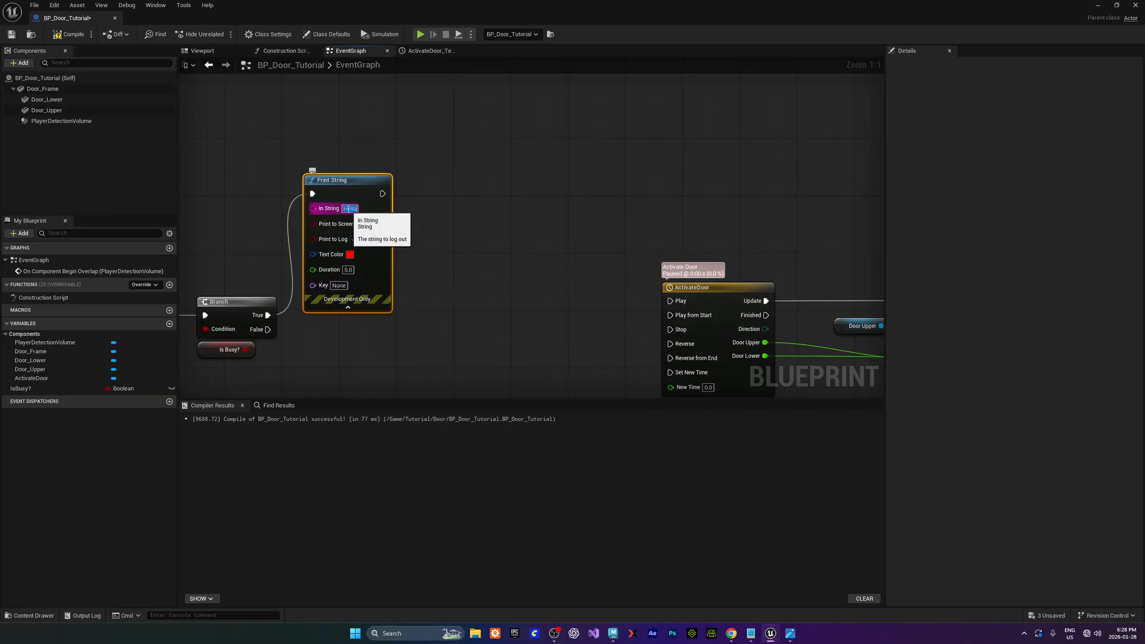
text(DOOR IS BYUS)
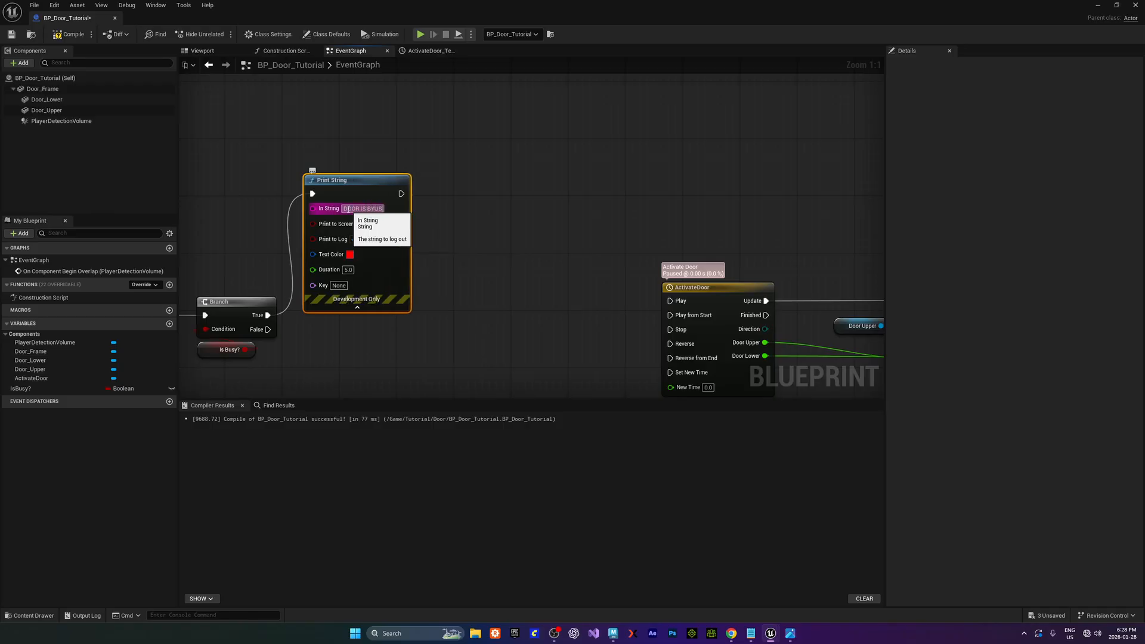
key(BackSpace)
key(BackSpace)
key(BackSpace)
text(USY)
key(Return)
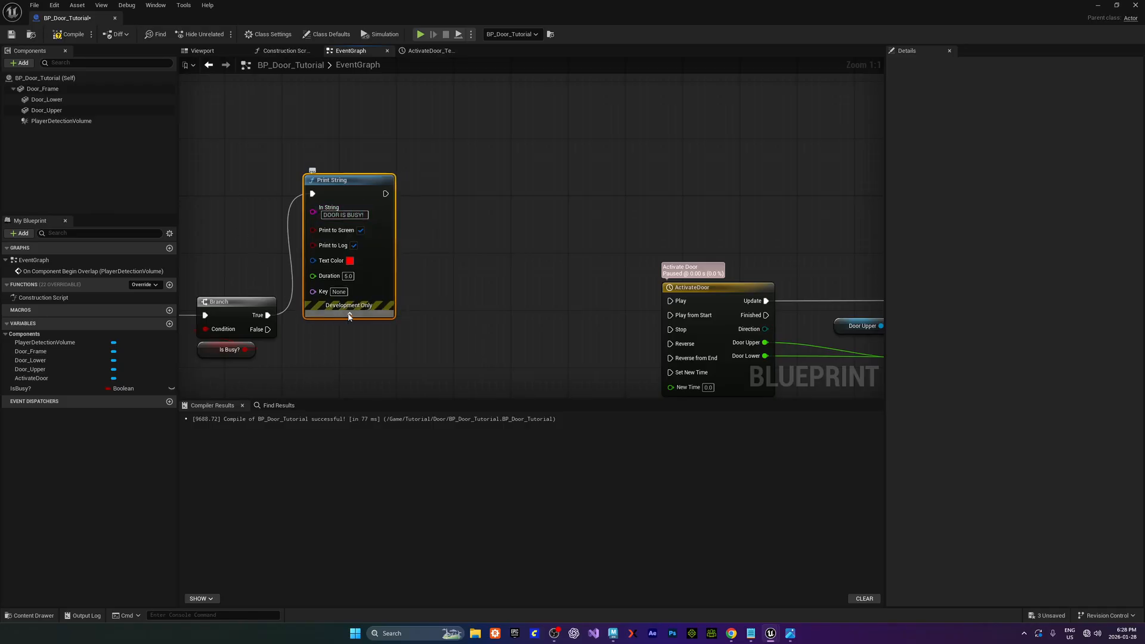
click(349, 315)
Adjust the Print String node's position and connect the Branch's False output to ActivateDoor's Play from Start
right_drag(417, 322, 387, 267)
drag(325, 143, 318, 135)
right_drag(323, 282, 325, 224)
scroll(343, 229, down, 1)
drag(258, 213, 608, 201)
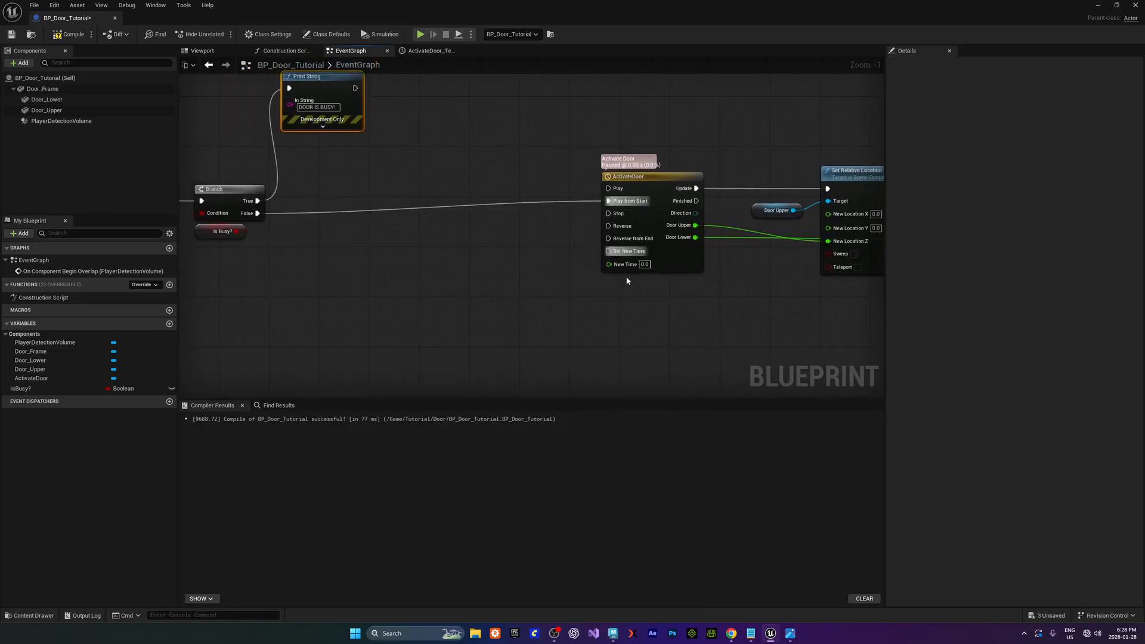
Shift the ActivateDoor timeline and both Set Relative Location nodes with their door references slightly closer to the Branch
right_drag(757, 298, 536, 248)
scroll(537, 248, down, 2)
drag(429, 117, 845, 263)
drag(481, 160, 453, 171)
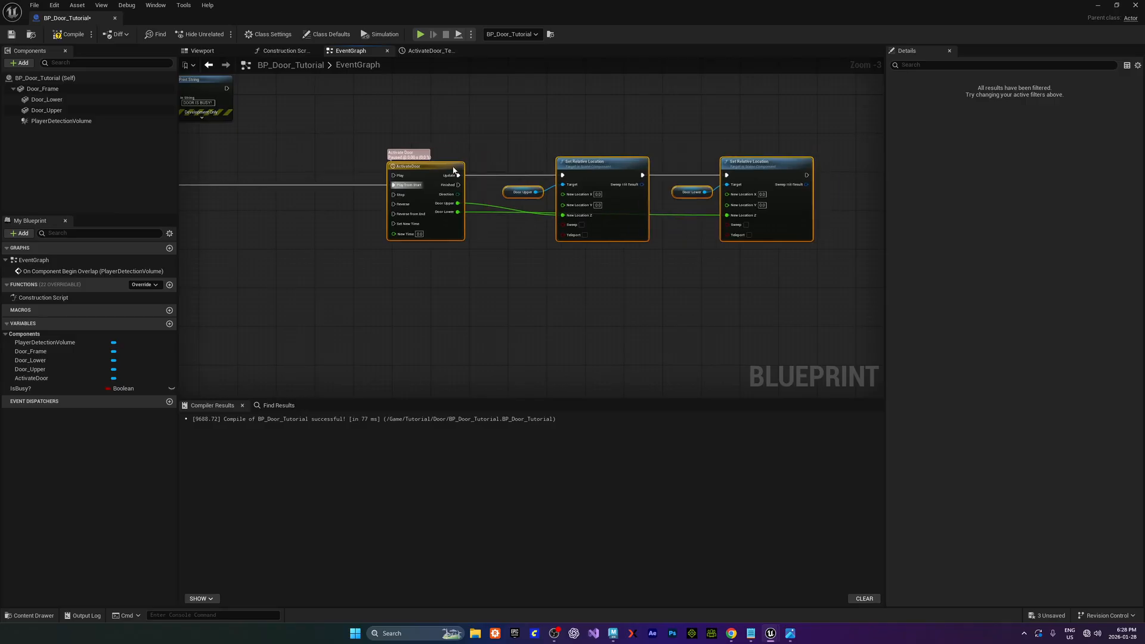
click(278, 180)
right_drag(278, 180, 434, 190)
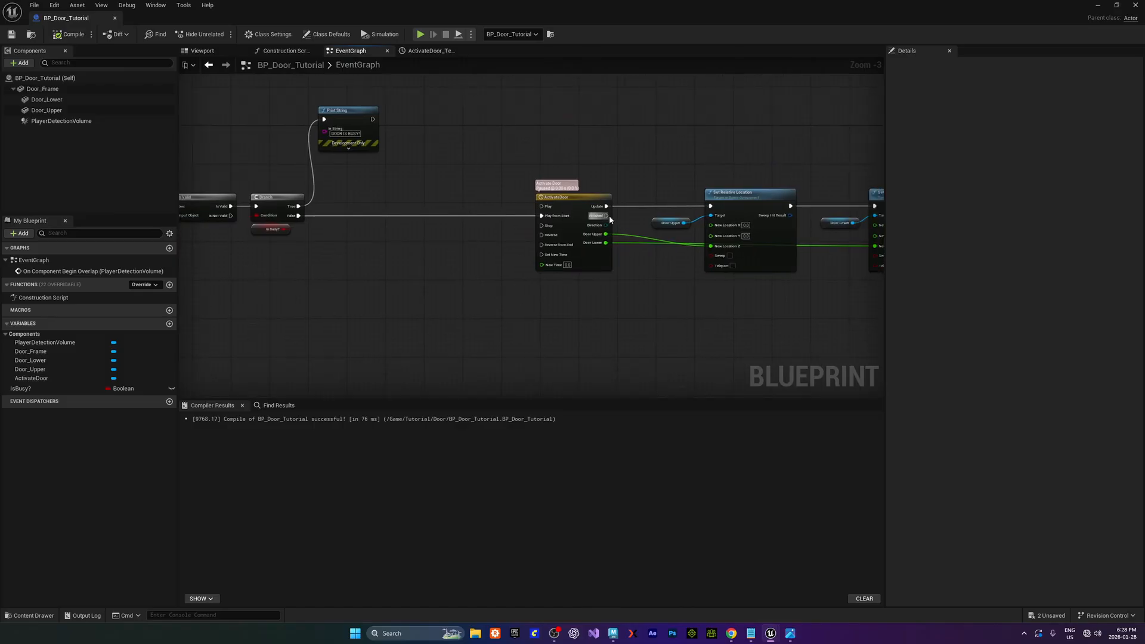
Add a Set node for the IsBusy? variable and place it below the ActivateDoor timeline and the first Set Relative Location node
right_drag(291, 261, 373, 253)
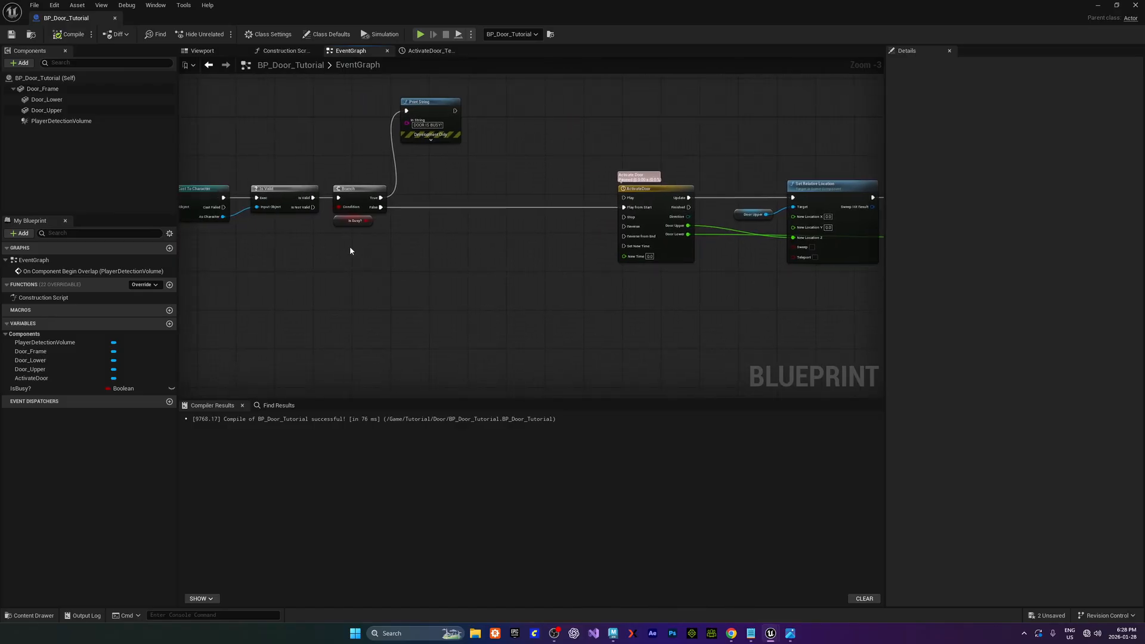
drag(44, 388, 419, 315)
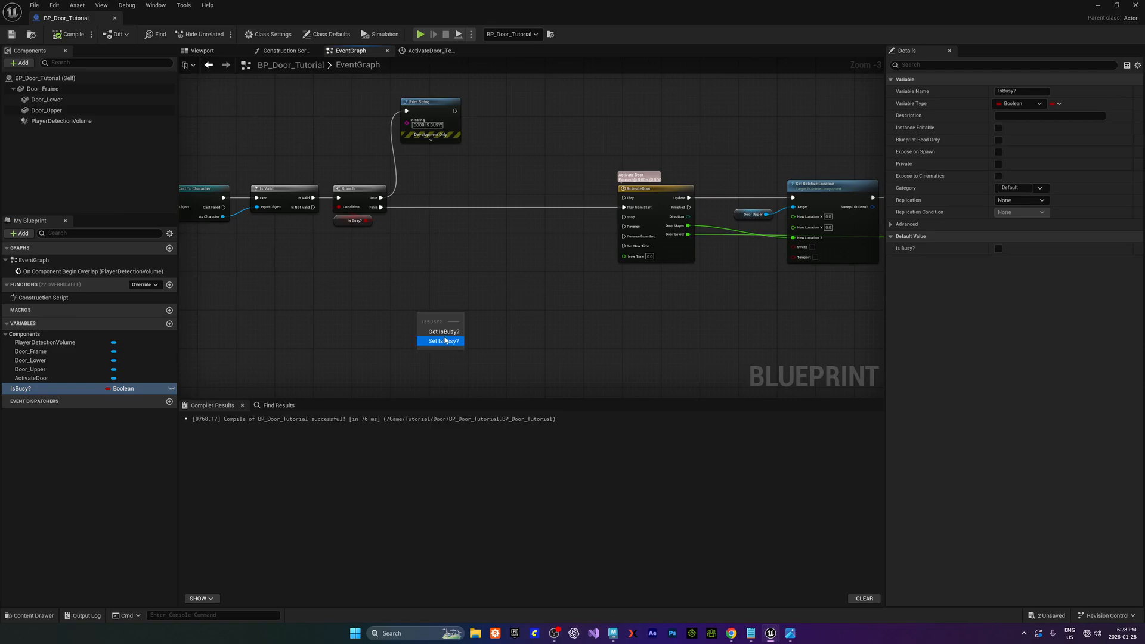
click(443, 341)
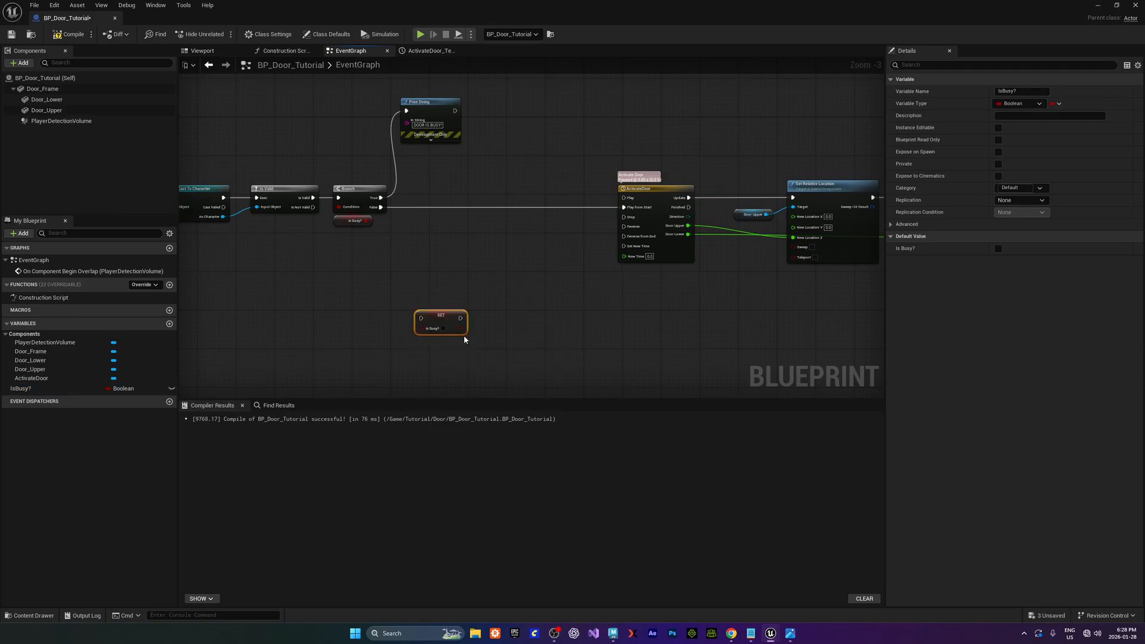
scroll(468, 341, up, 3)
right_drag(421, 298, 297, 297)
drag(296, 297, 768, 335)
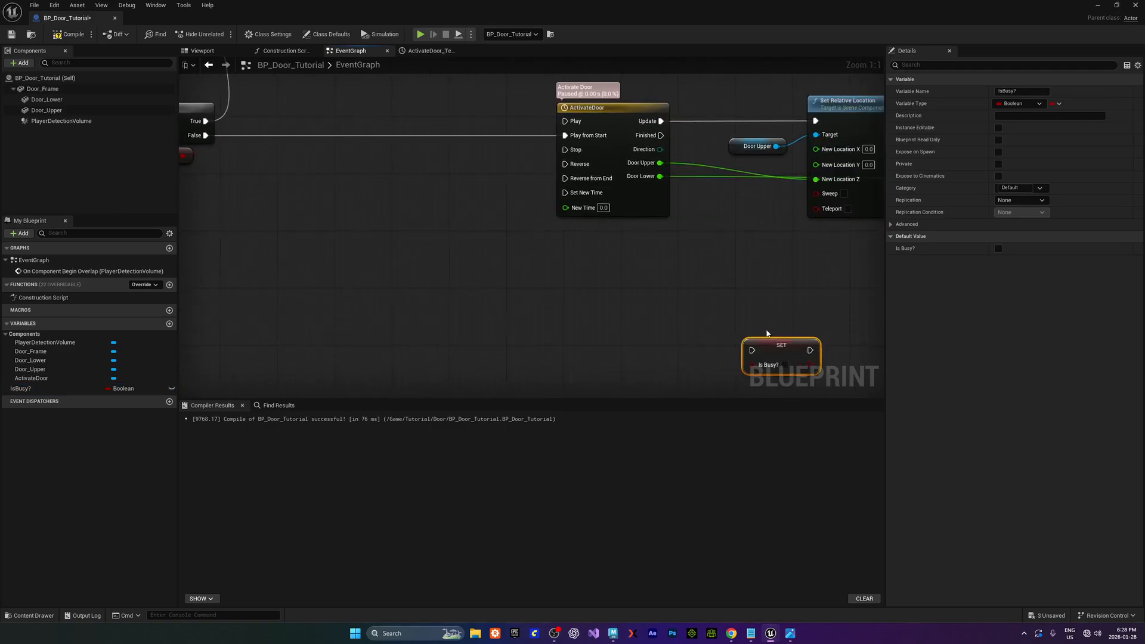
right_drag(768, 335, 576, 286)
Connect ActivateDoor's Finished output to the unchecked Set IsBusy? node and shift that node slightly away from the timeline
drag(469, 88, 560, 302)
drag(605, 298, 656, 262)
click(478, 279)
right_drag(477, 278, 527, 315)
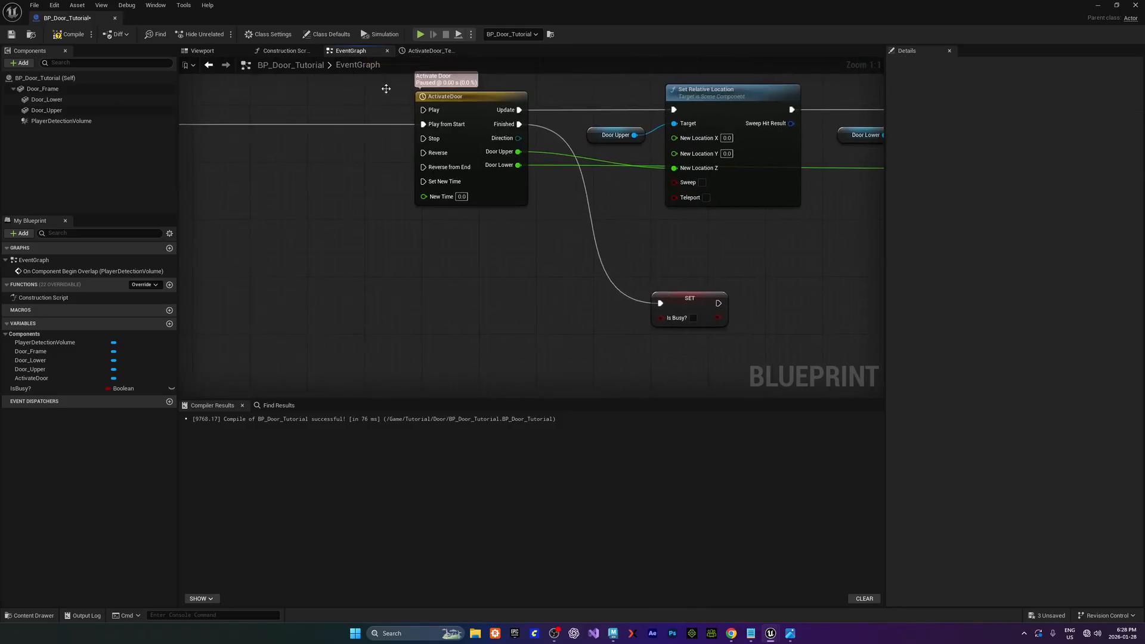
Insert a Delay node between ActivateDoor's Finished output and Set IsBusy?, and move the two nodes further from the timeline
right_drag(243, 179, 219, 184)
drag(495, 129, 517, 295)
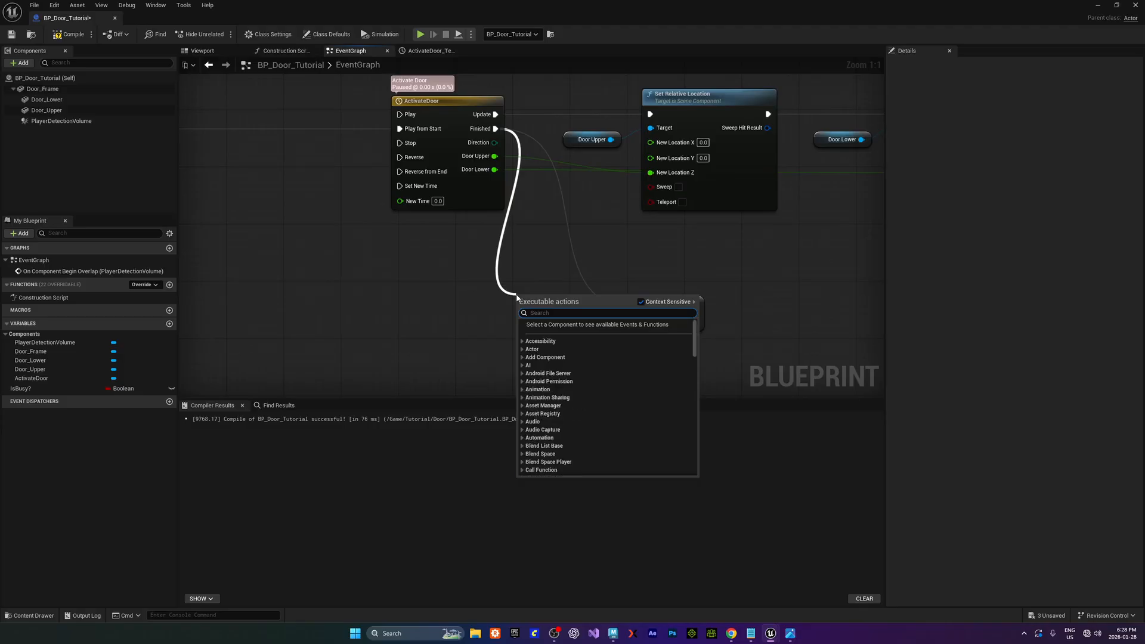
text(delay)
click(559, 322)
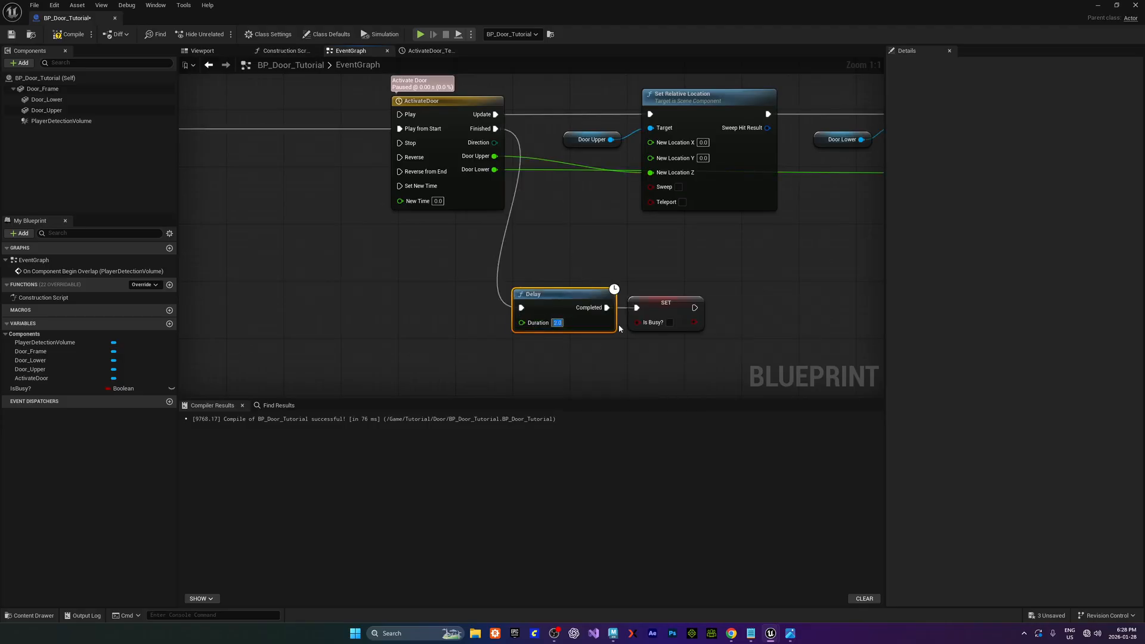
drag(549, 263, 682, 327)
drag(649, 312, 713, 312)
click(634, 260)
right_drag(634, 261, 609, 268)
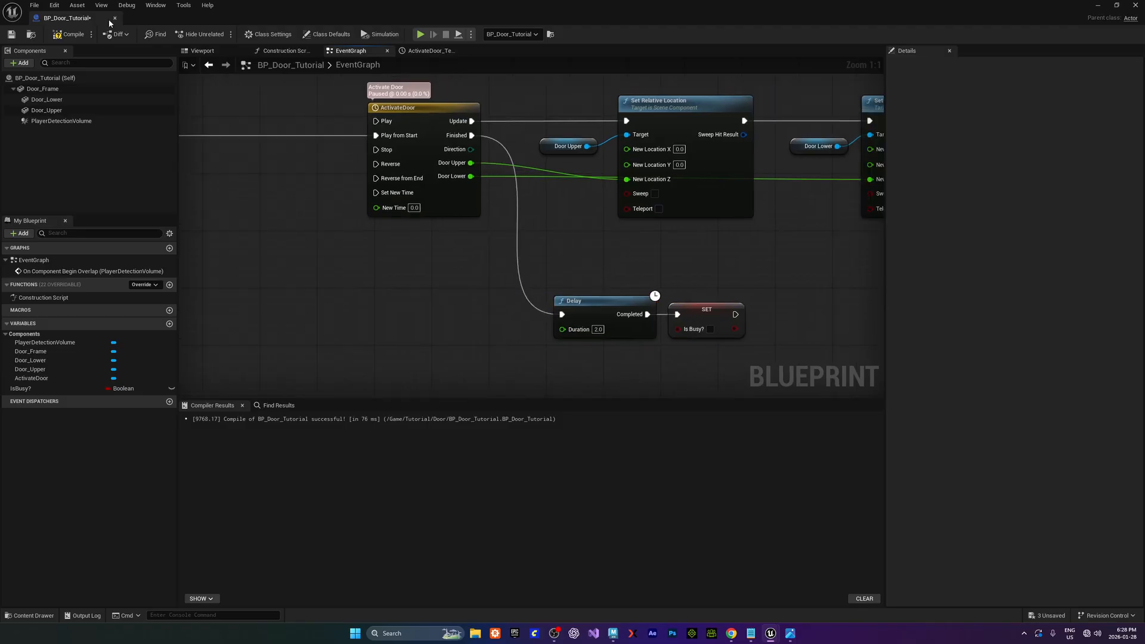
Play the level and run the character back and forth at the door to test retriggering, and stop the session
click(419, 34)
drag(640, 26, 0, 128)
click(501, 260)
key(w)
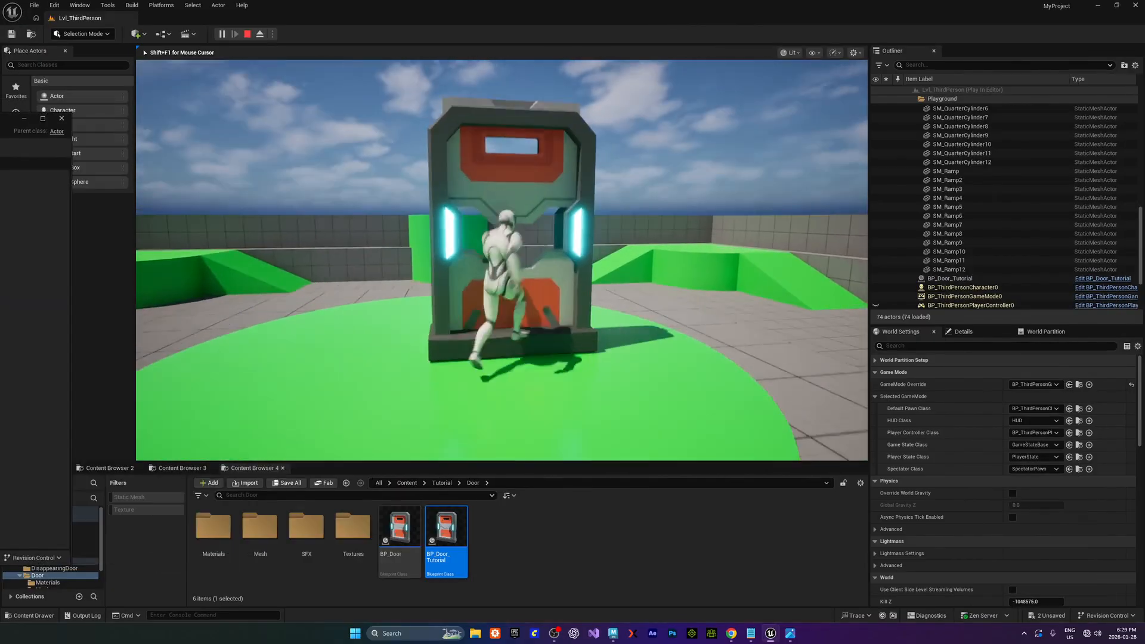
key(s)
key(w)
key(s)
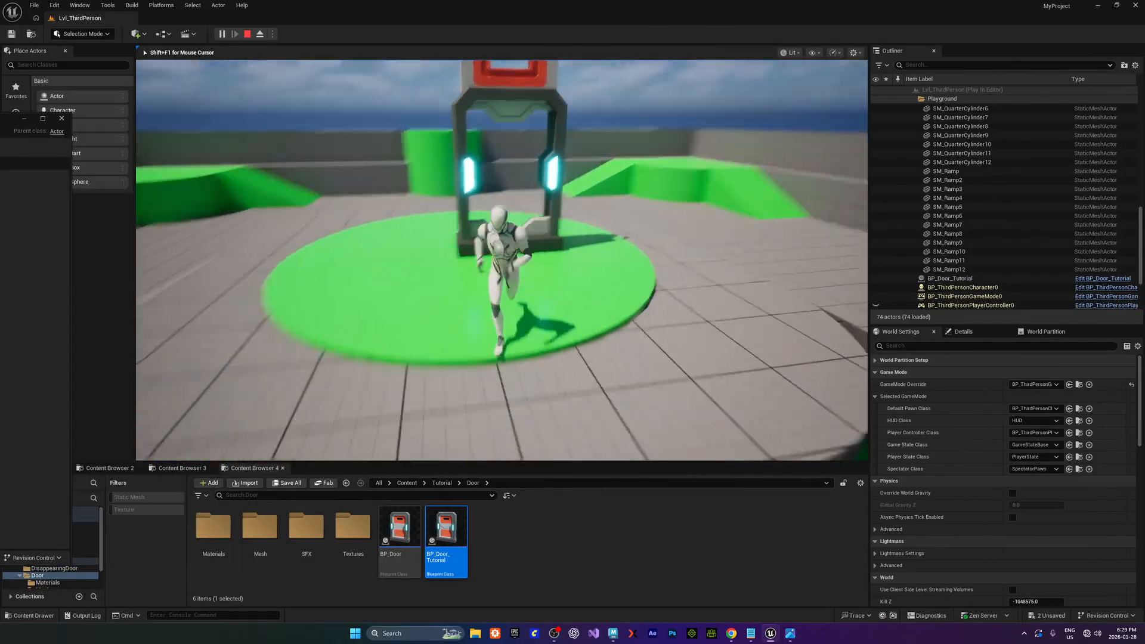
key(w)
key(Escape)
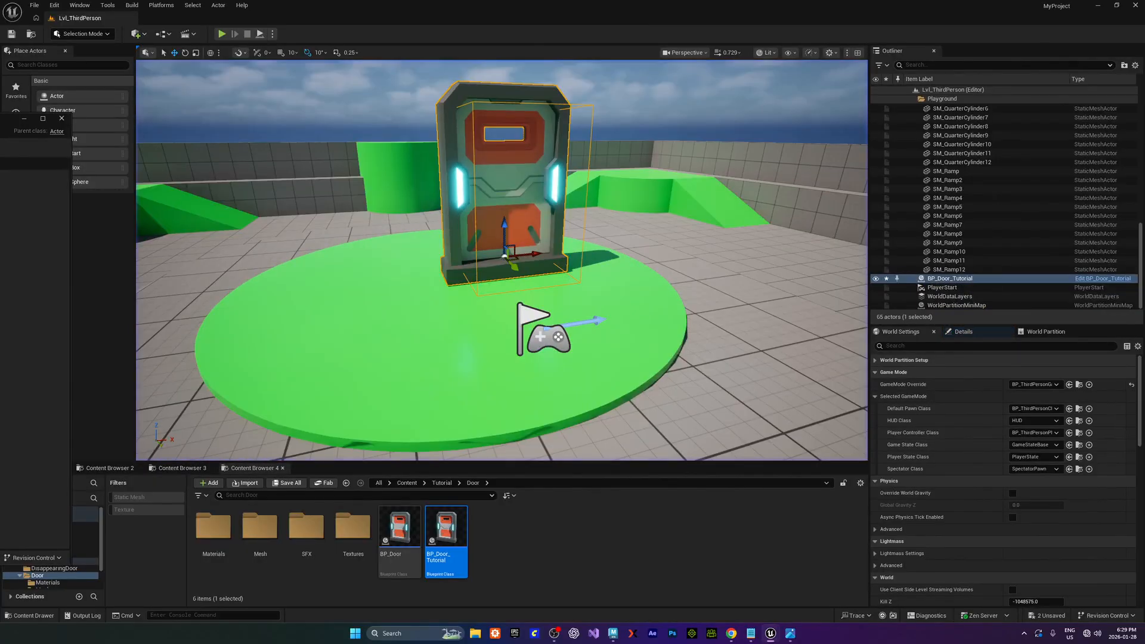
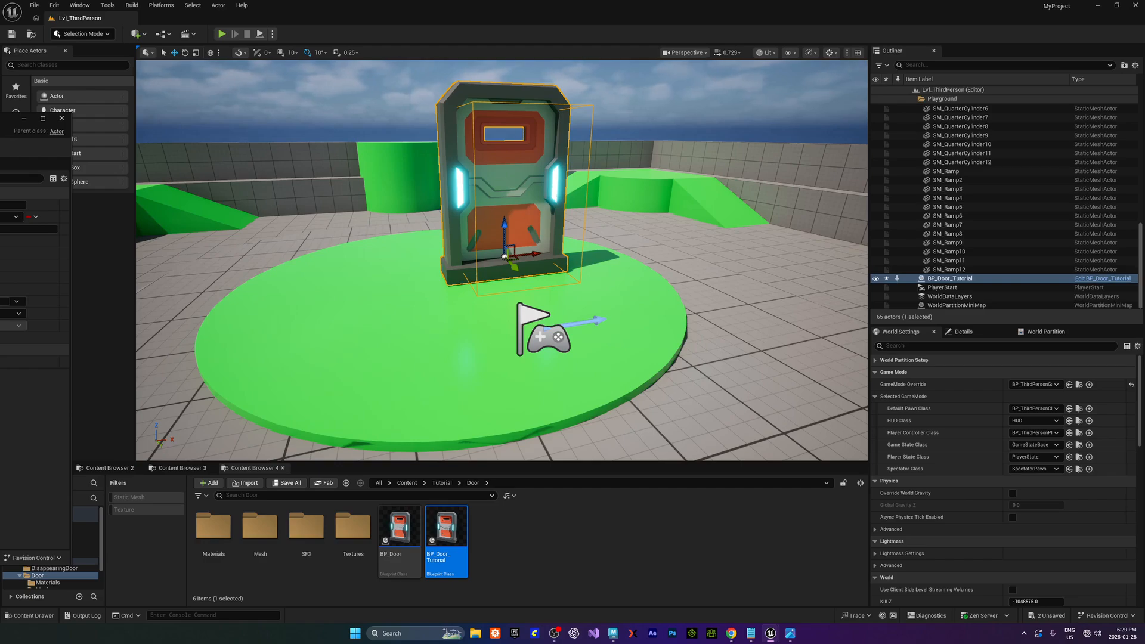
Return to the BP_Door_Tutorial event graph and add a second Set IsBusy? node below the Branch
drag(0, 132, 421, 88)
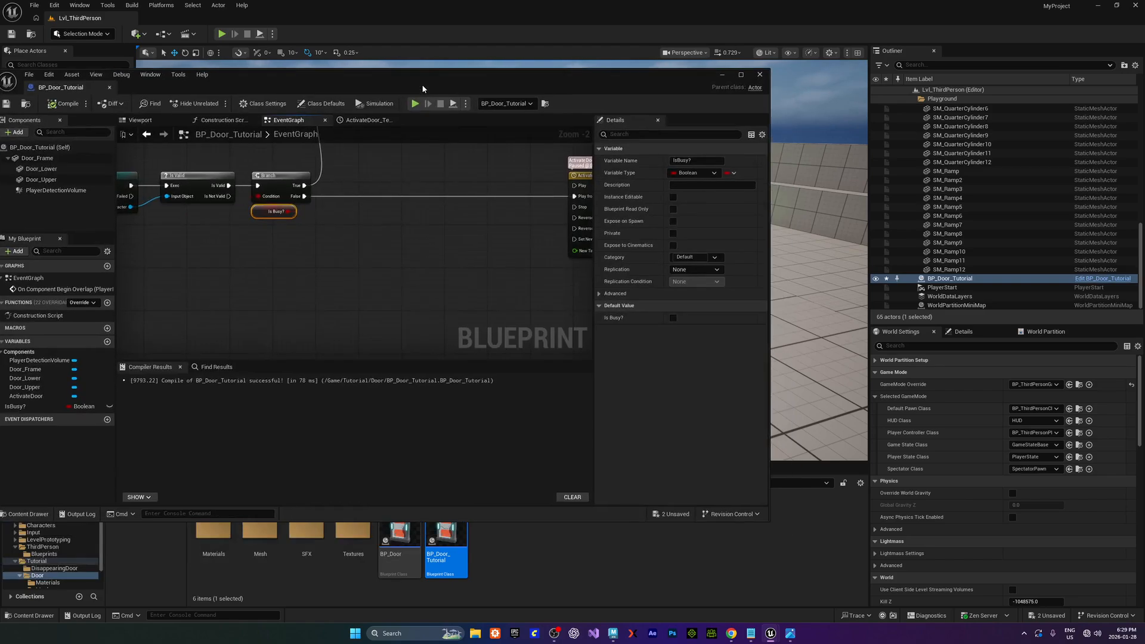
double_click(421, 88)
right_drag(373, 215, 502, 288)
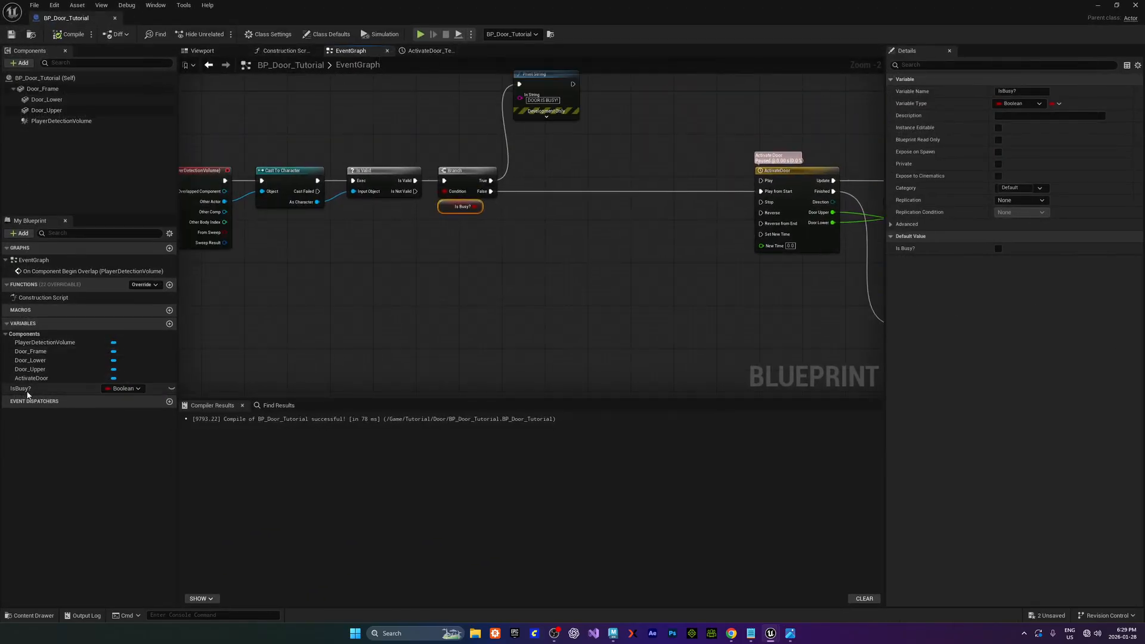
drag(22, 388, 436, 272)
click(456, 303)
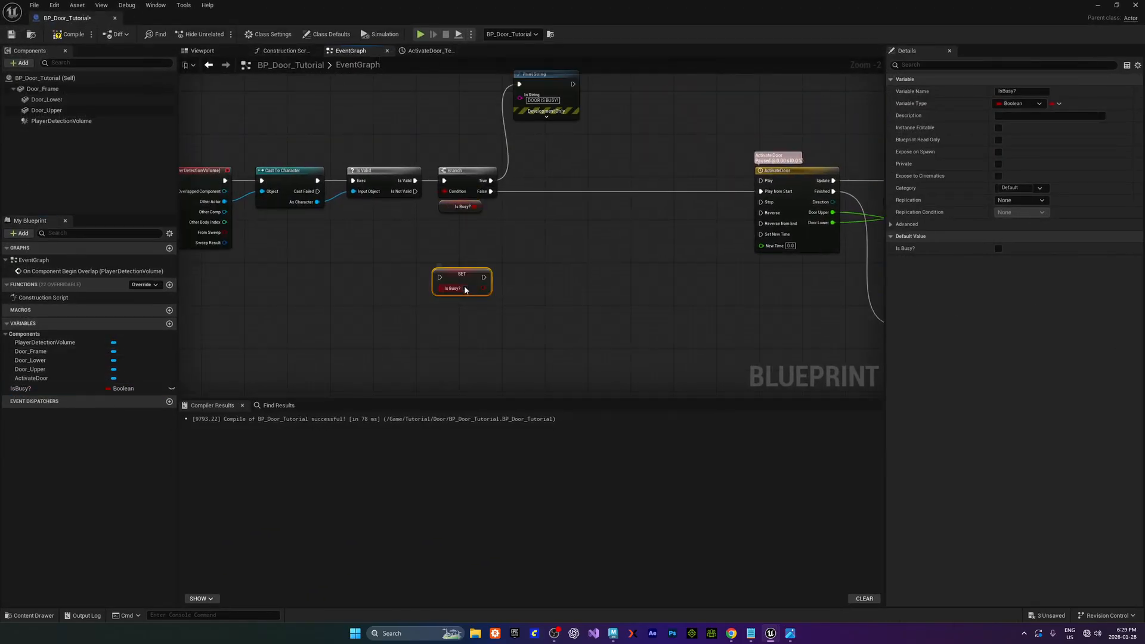
Wire the second Set IsBusy? node, with its value checked, between the Branch's False output and Play from Start, aligned with the wire
drag(477, 274, 594, 264)
ctrl+drag(491, 191, 761, 192)
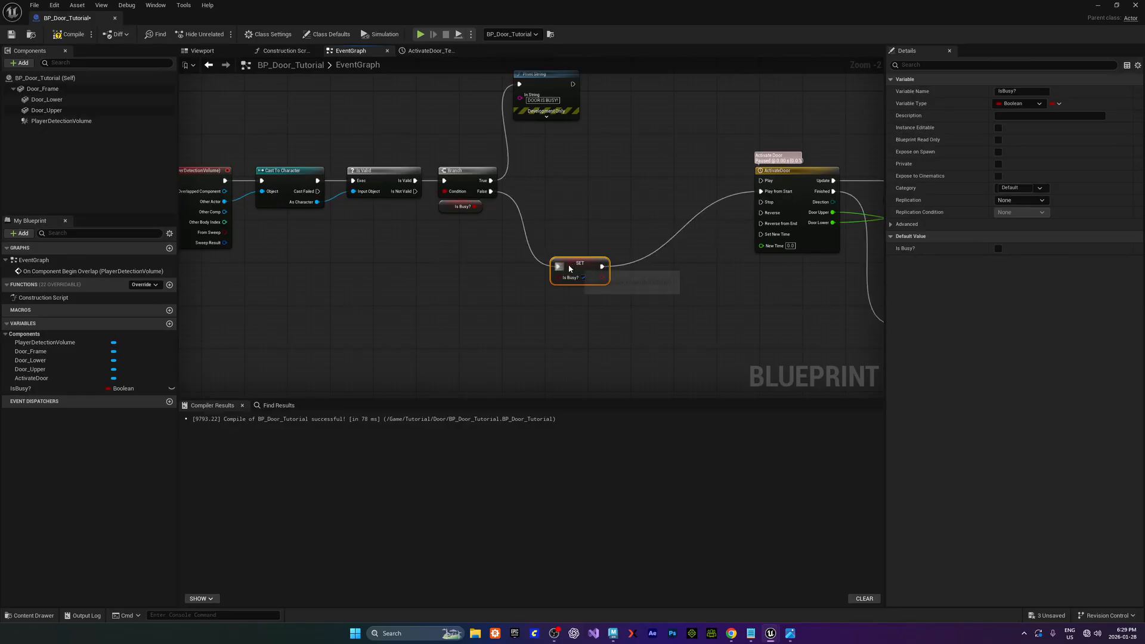
drag(579, 268, 552, 193)
right_drag(469, 252, 390, 309)
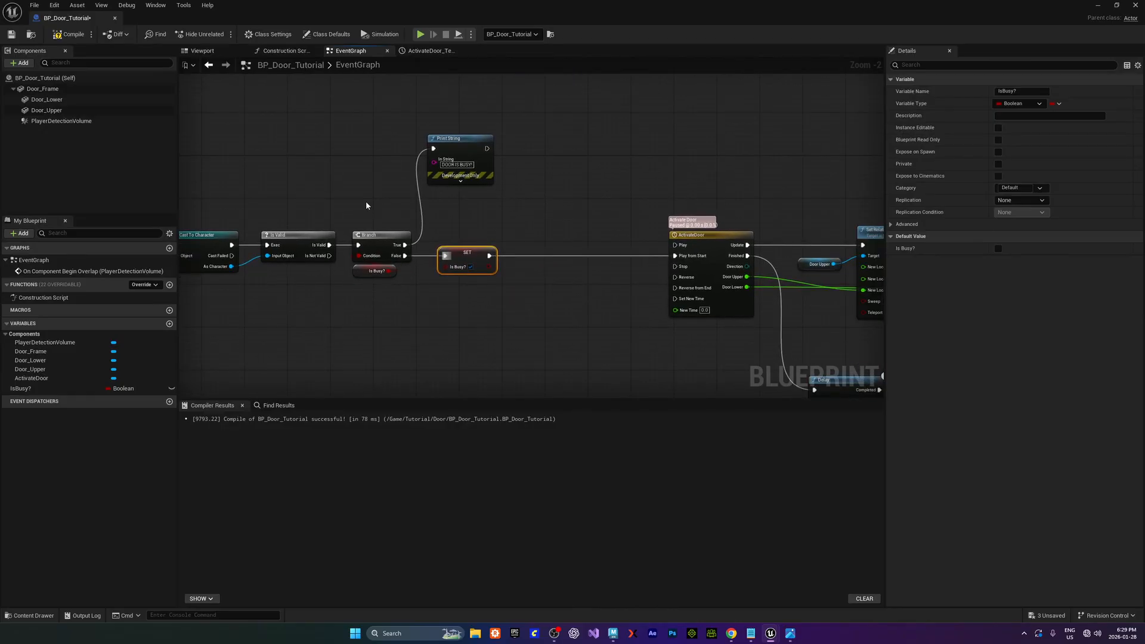
Check the busy logic from the Branch and Print String to the timeline's Finished path, and compile the Blueprint
drag(365, 204, 417, 298)
right_drag(425, 311, 402, 337)
click(435, 273)
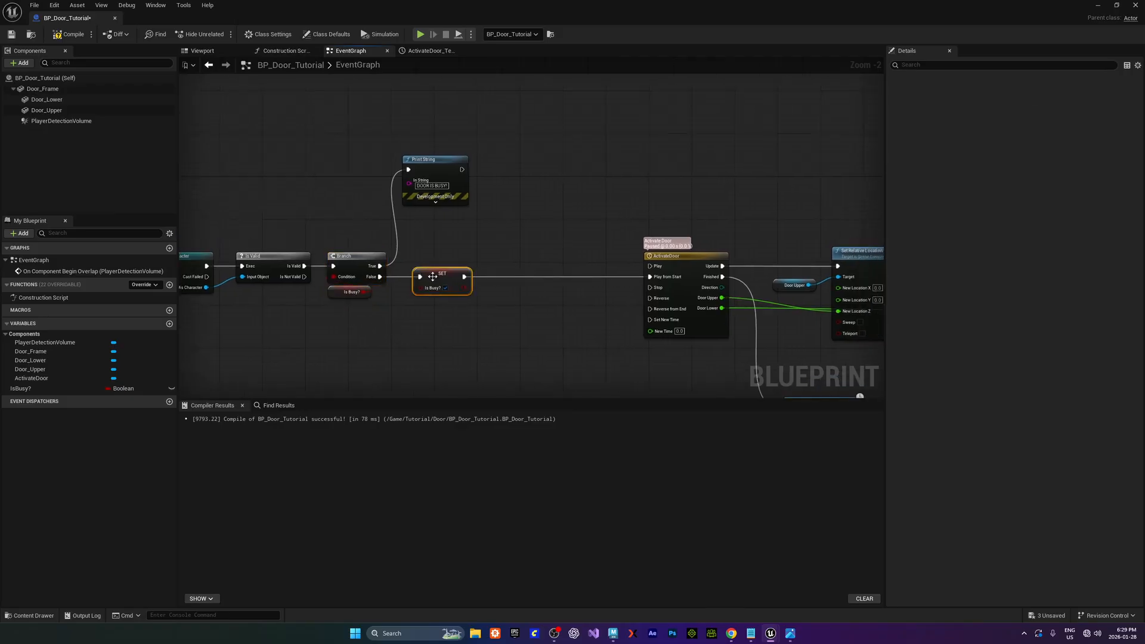
right_drag(468, 233, 375, 226)
right_drag(724, 217, 555, 155)
right_drag(486, 350, 325, 227)
click(434, 162)
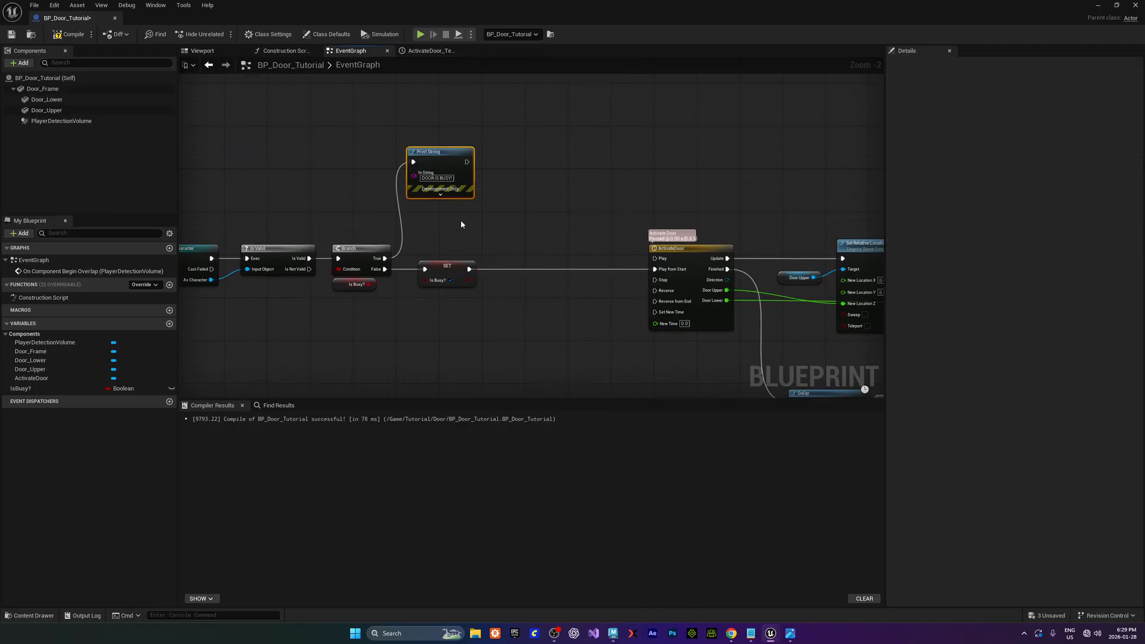
click(68, 34)
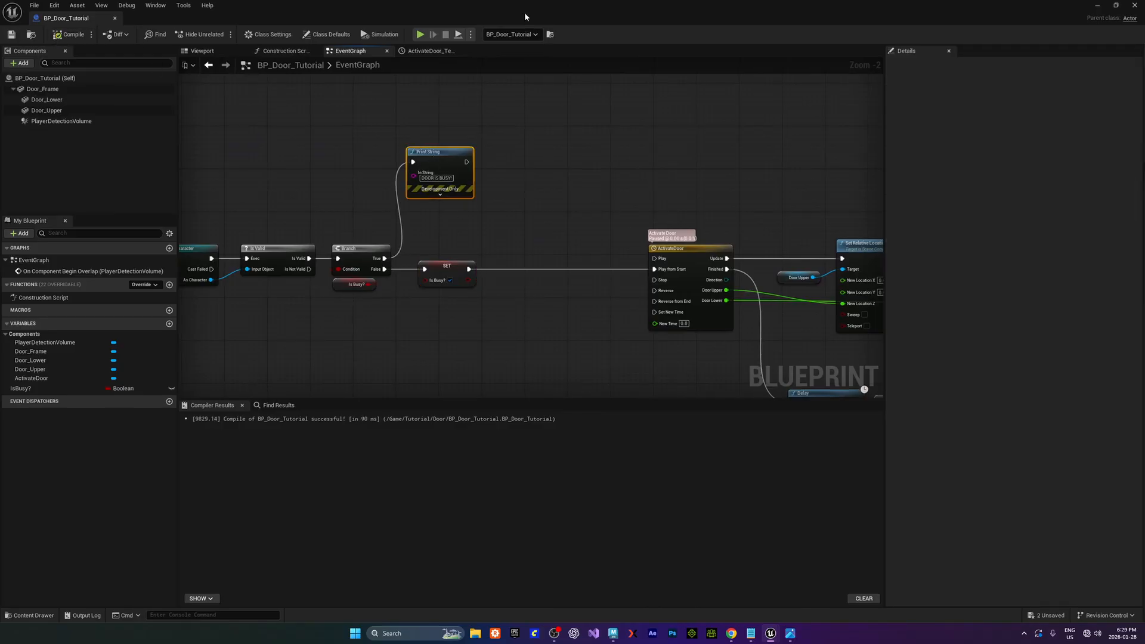
Play the level again, repeatedly running the character in and out of the door's detection volume to test the busy check, and stop
drag(527, 16, 0, 95)
click(223, 34)
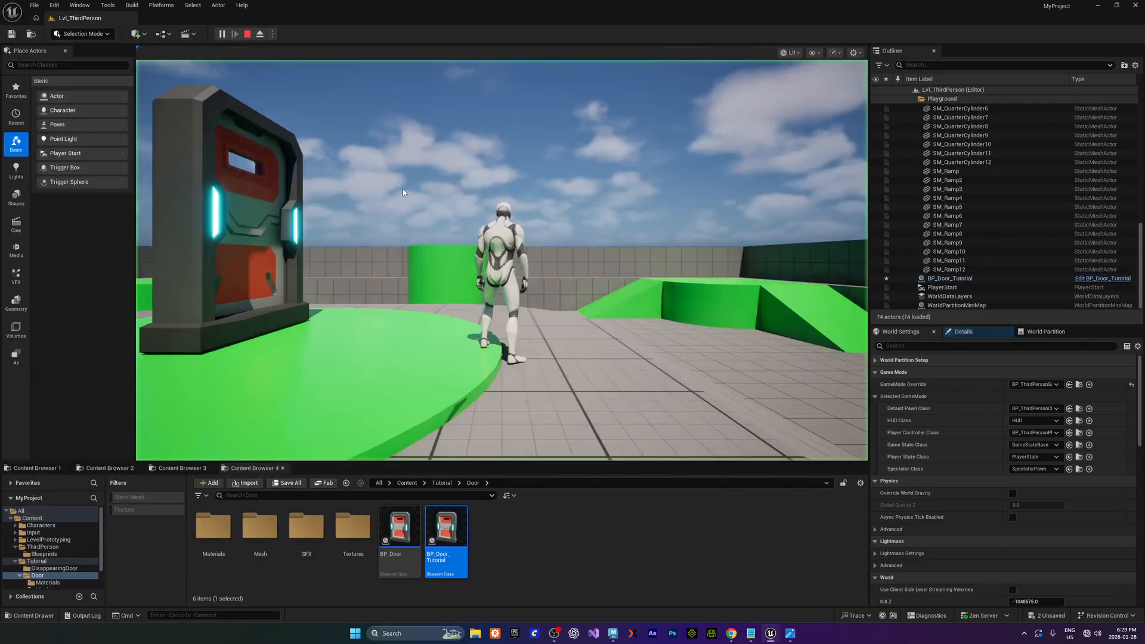
key(w)
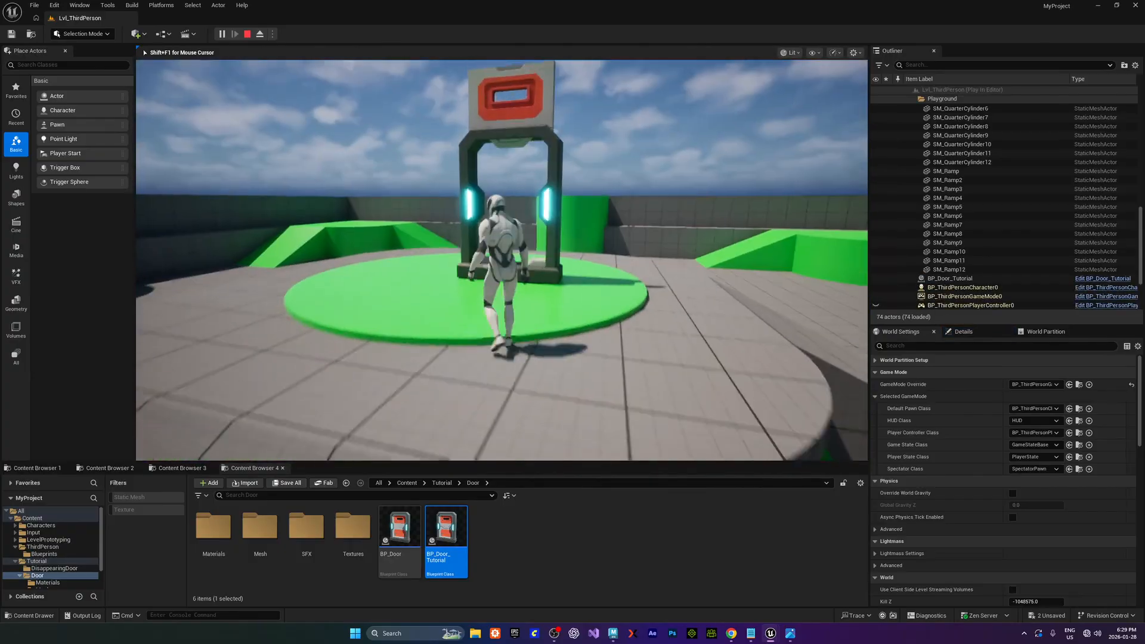
key(s)
key(w)
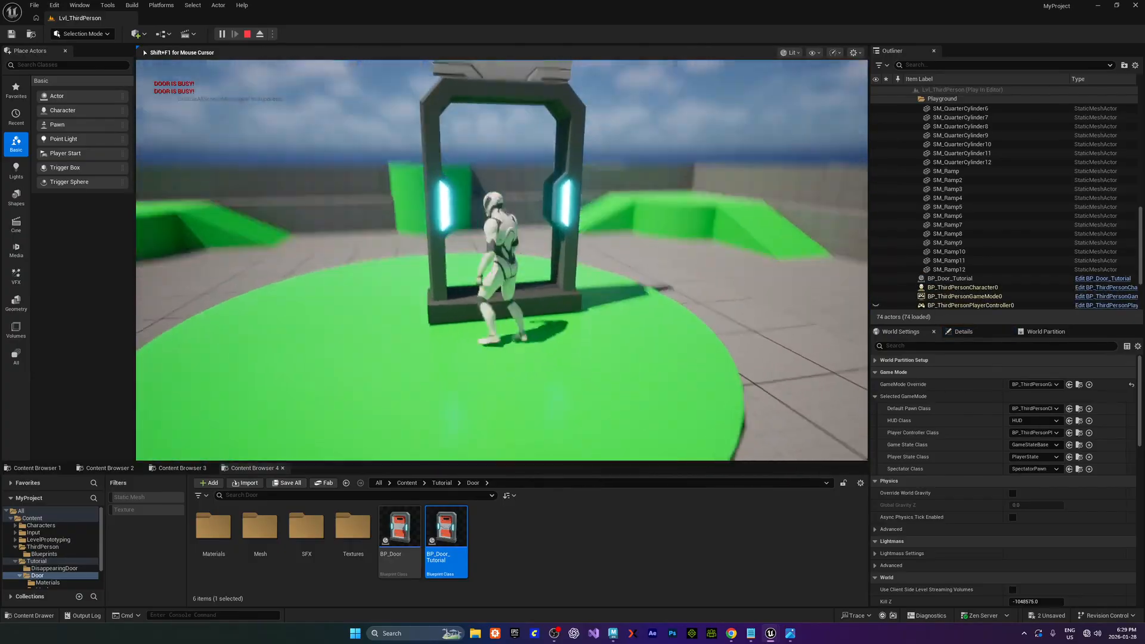
key(s)
key(w)
key(w)
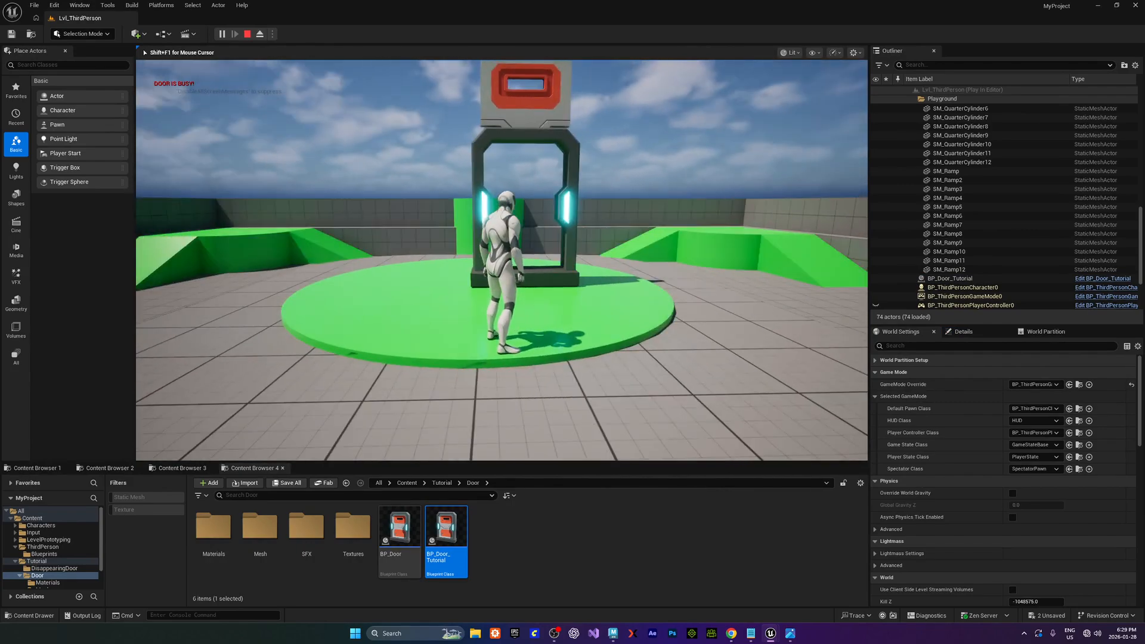
key(s)
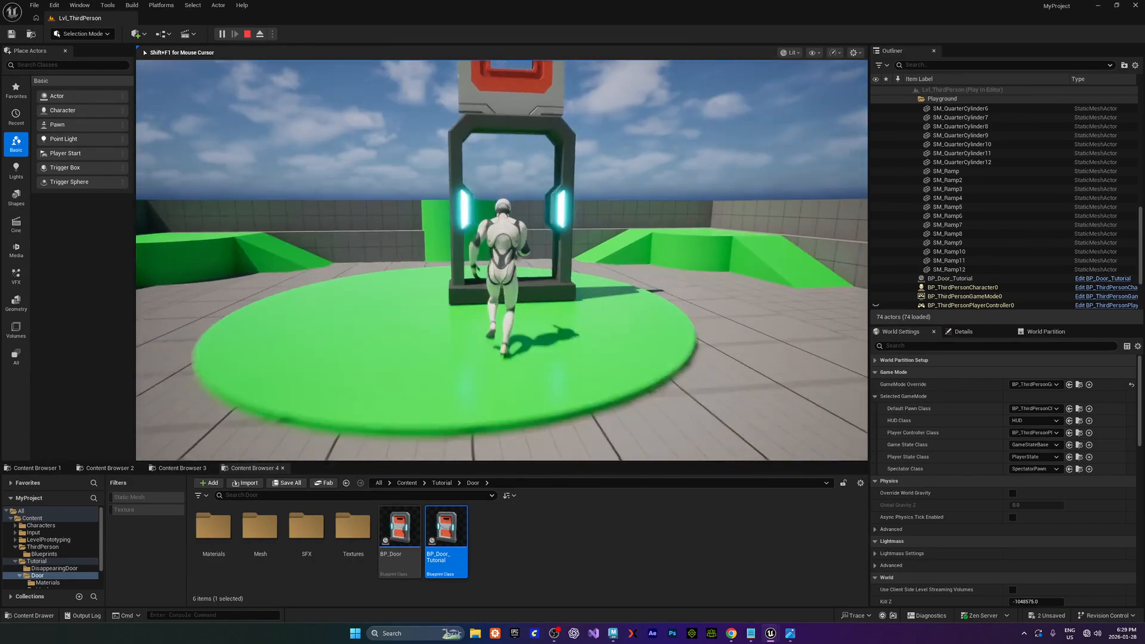
key(w)
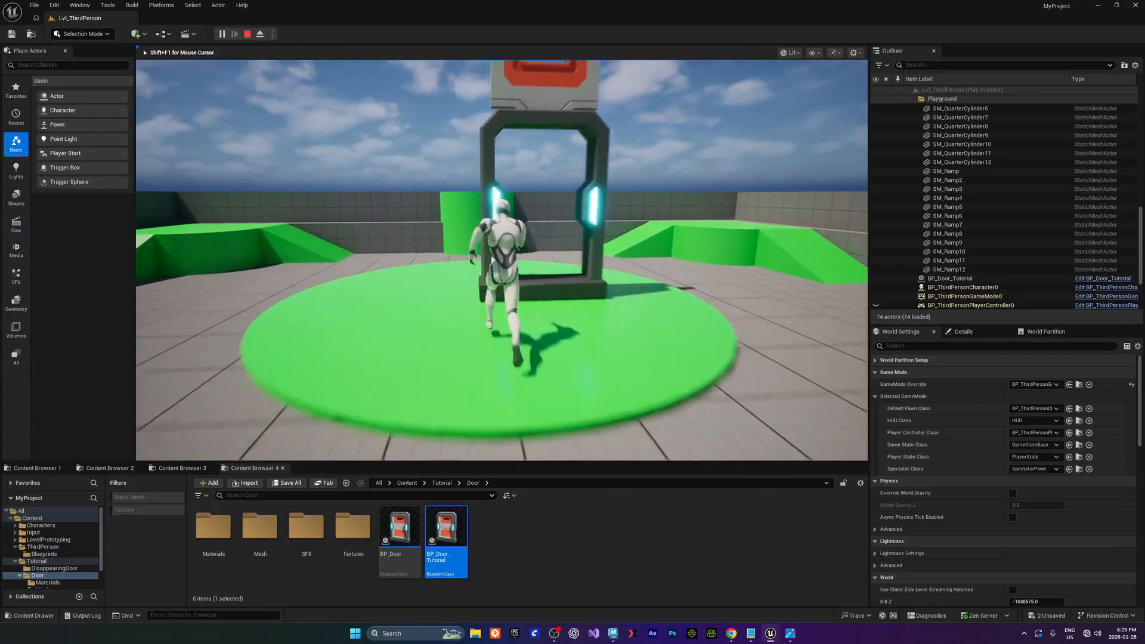
key(s)
key(a)
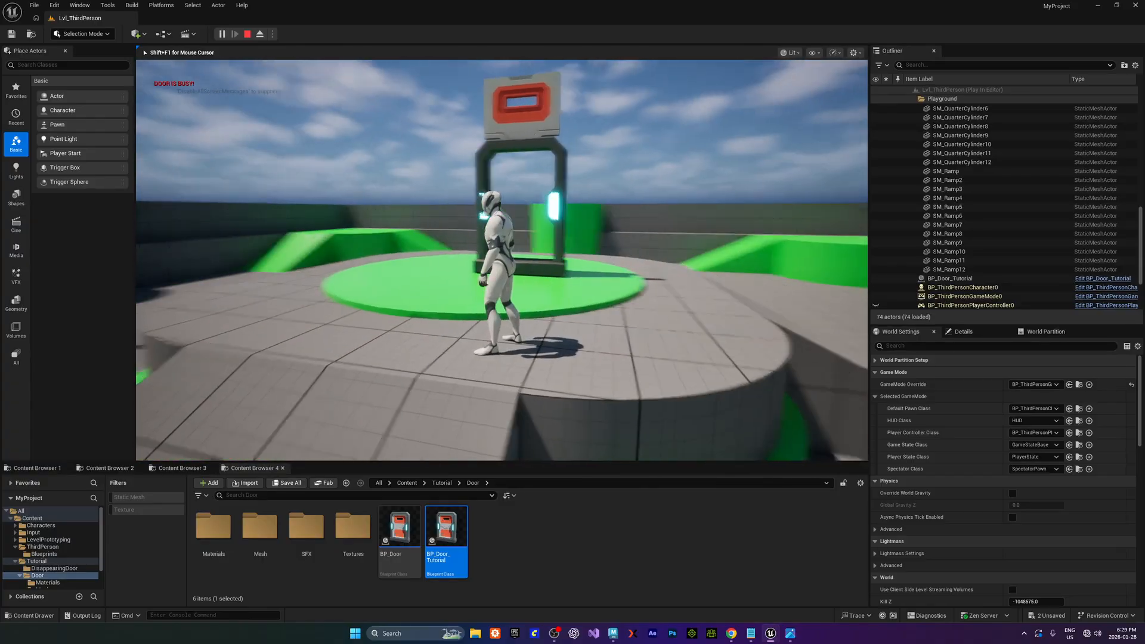
key(w)
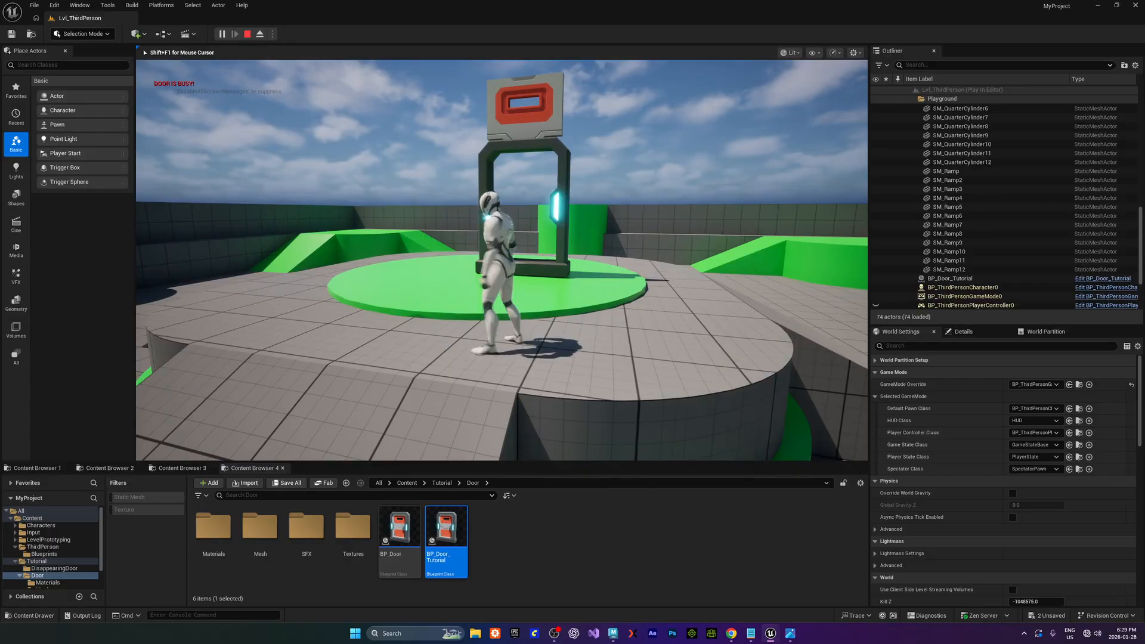
key(s)
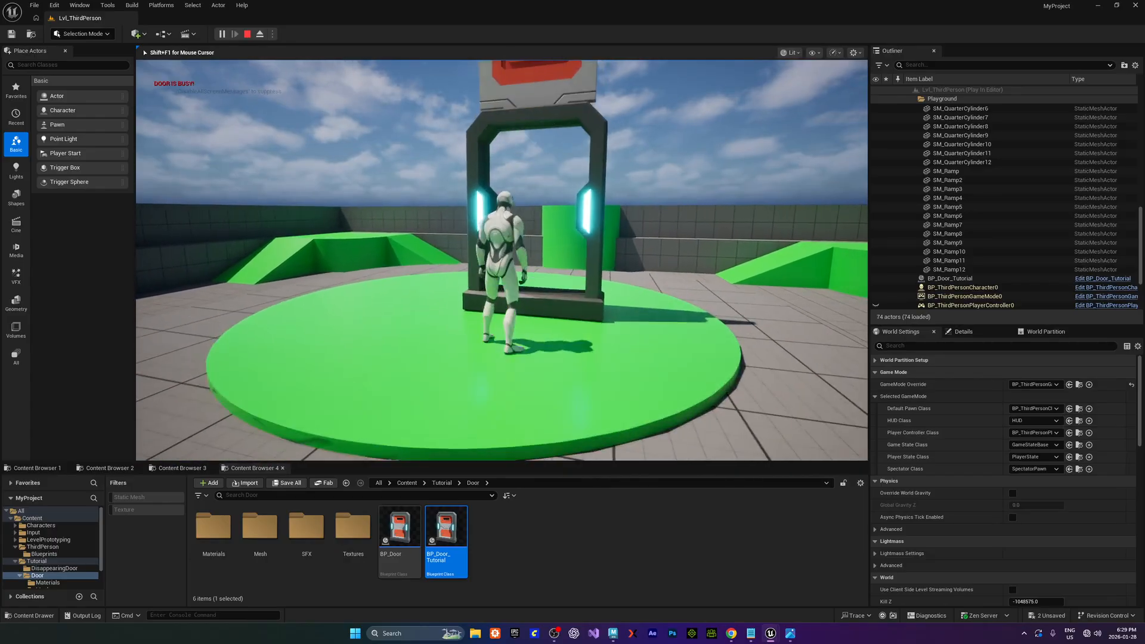
key(Escape)
Return to the BP_Door_Tutorial event graph and move the Print String node down, just above the Set IsBusy? node
drag(0, 77, 513, 70)
double_click(513, 70)
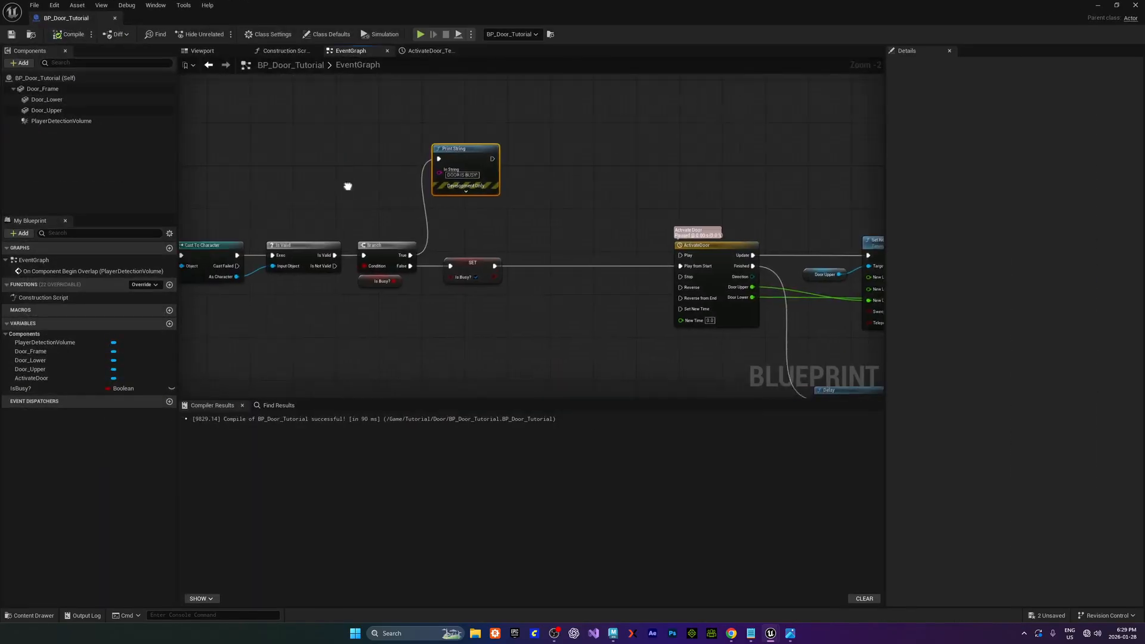
scroll(393, 204, down, 2)
right_drag(430, 226, 414, 226)
drag(425, 192, 435, 224)
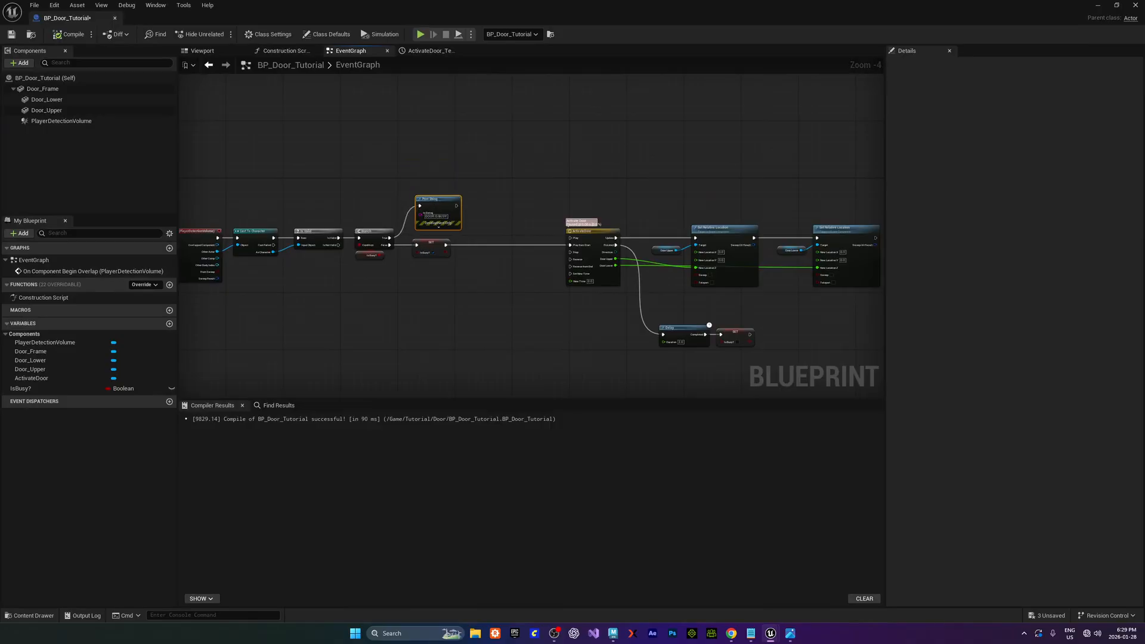
Shift the ActivateDoor timeline, both Set Relative Location nodes with their door references, the Delay and its Set IsBusy? node closer to the Branch
right_drag(381, 309, 362, 279)
scroll(452, 310, up, 1)
right_drag(538, 311, 388, 326)
scroll(388, 326, up, 1)
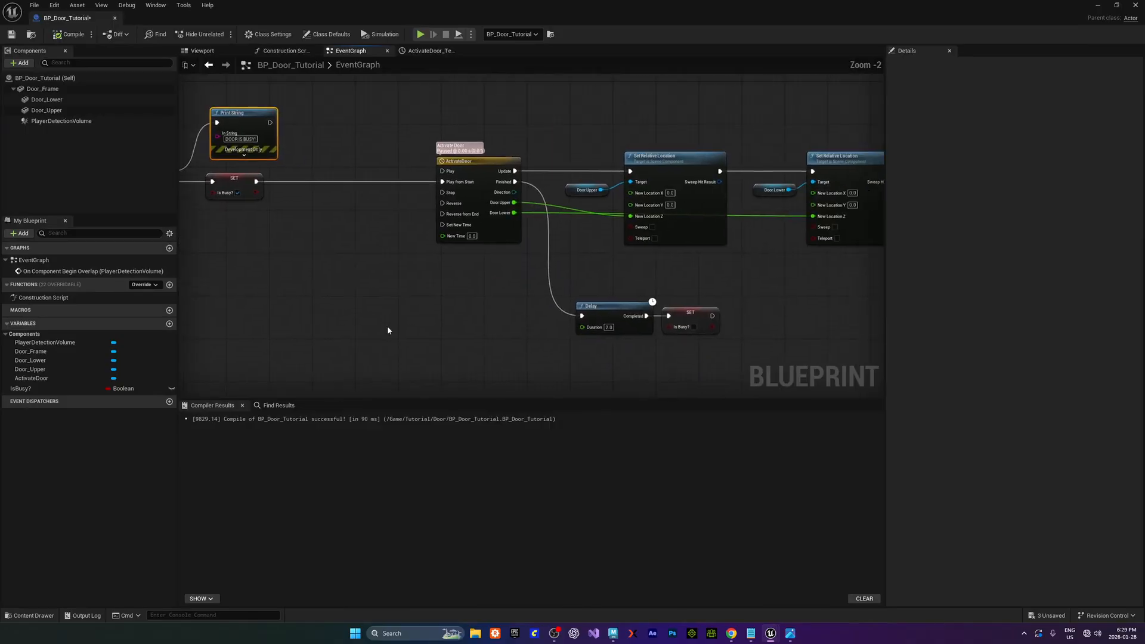
scroll(387, 325, down, 1)
drag(429, 108, 865, 360)
right_drag(792, 346, 739, 329)
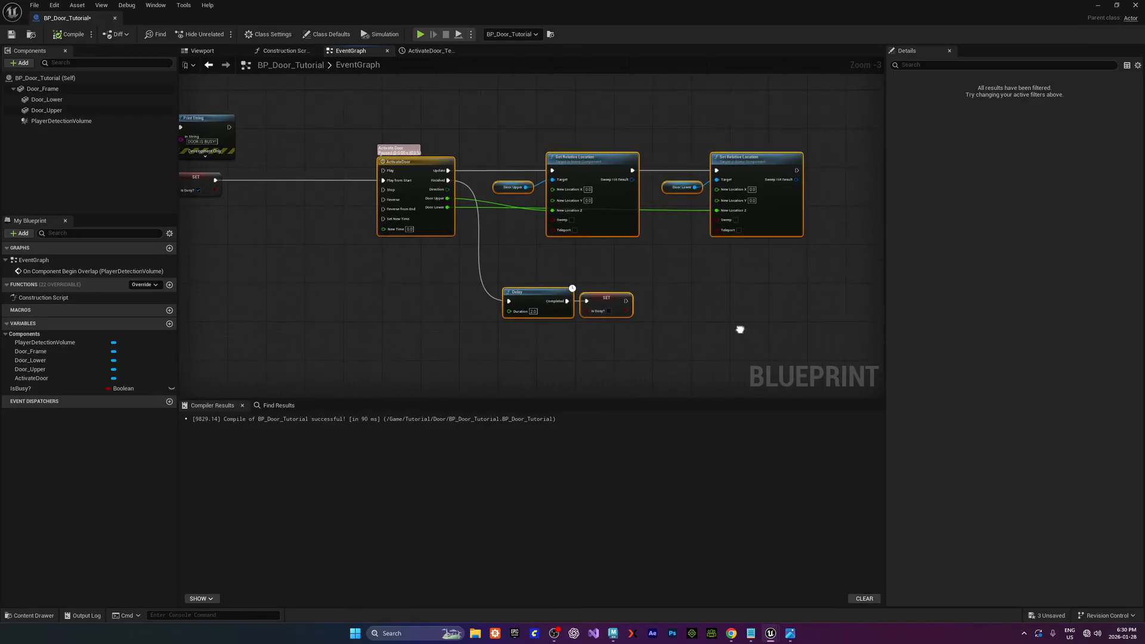
drag(431, 173, 362, 173)
right_click(357, 264)
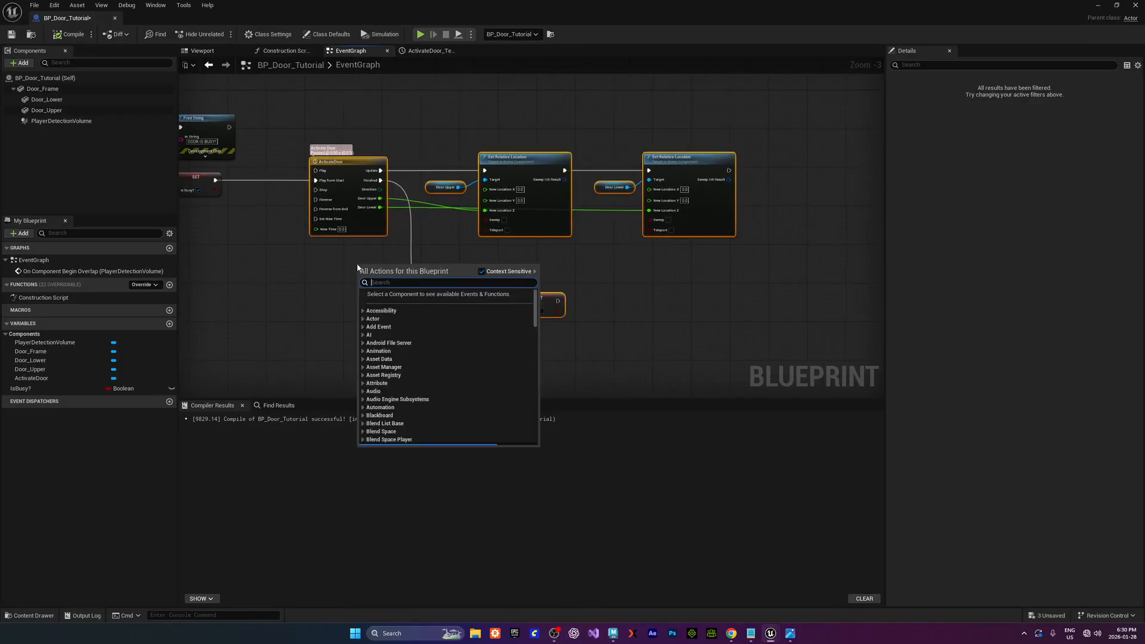
click(309, 260)
right_drag(309, 259, 444, 254)
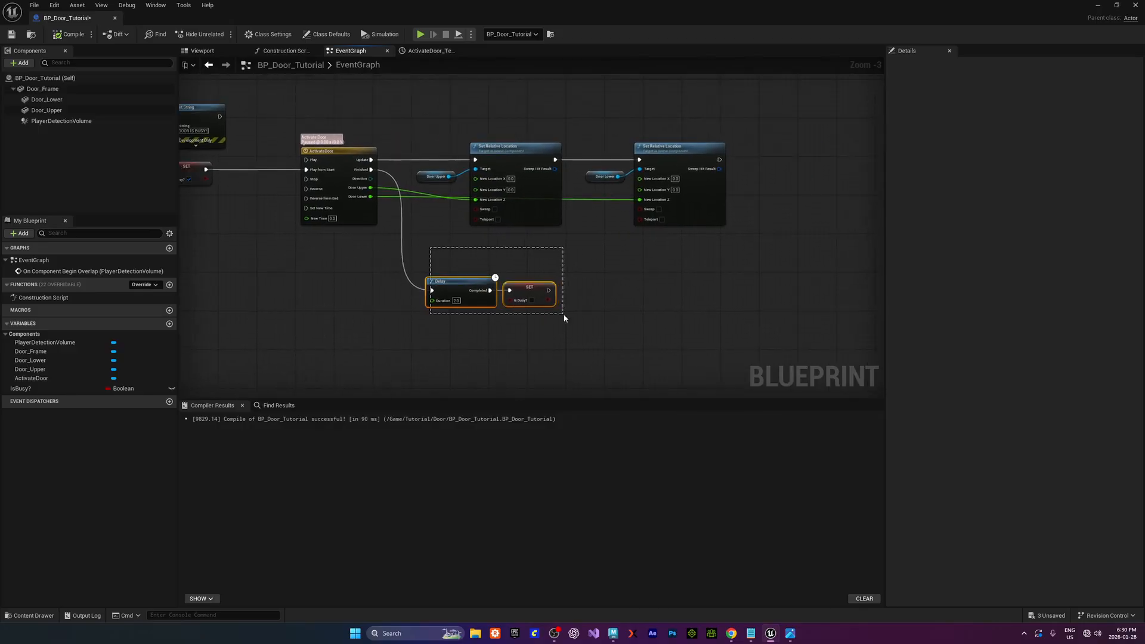
Move the Delay and its Set IsBusy? node slightly farther away from the ActivateDoor timeline
drag(564, 314, 564, 315)
right_drag(570, 319, 536, 292)
mouse_move(473, 309)
right_down()
mouse_move(491, 306)
mouse_move(476, 313)
right_up()
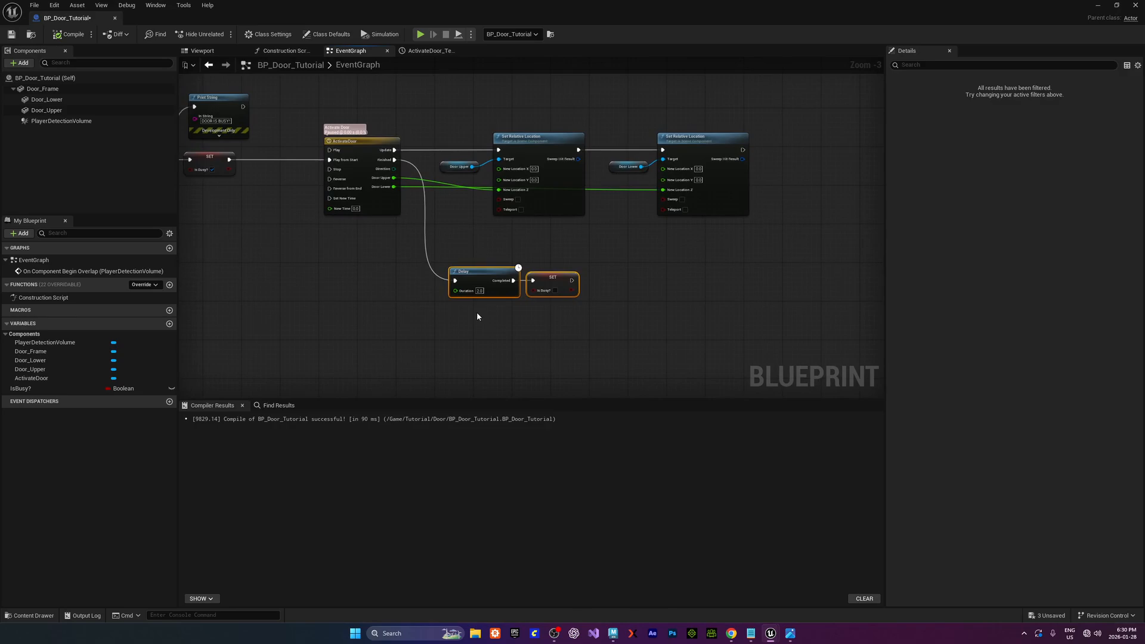
mouse_move(477, 316)
right_down()
mouse_move(524, 321)
mouse_move(490, 318)
right_up()
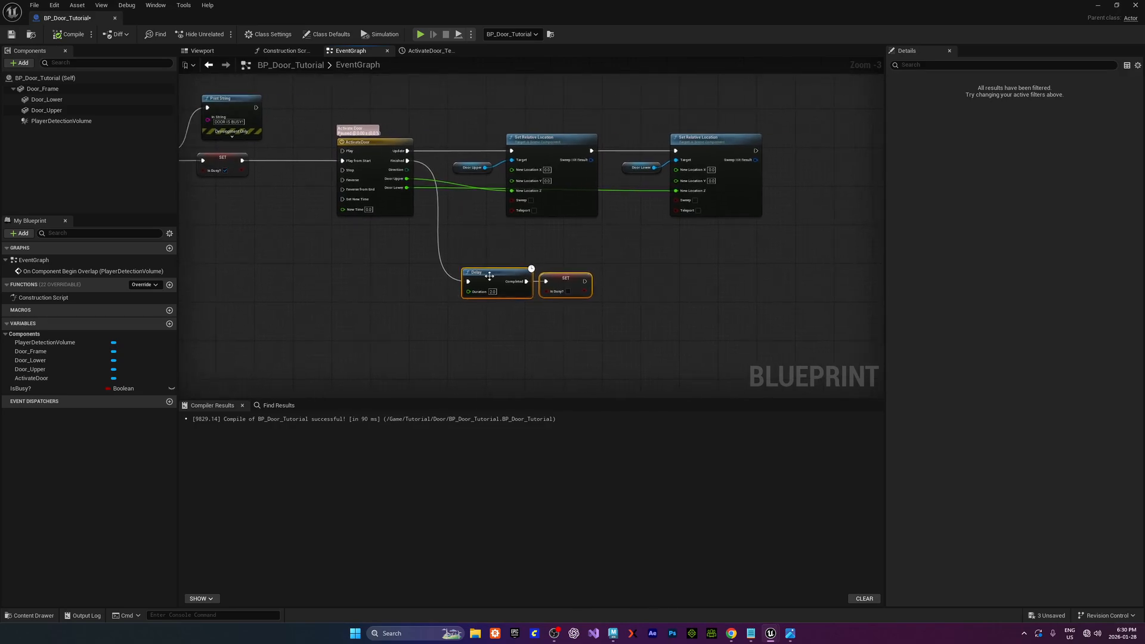
drag(489, 276, 523, 285)
right_drag(436, 193, 434, 204)
drag(482, 102, 773, 234)
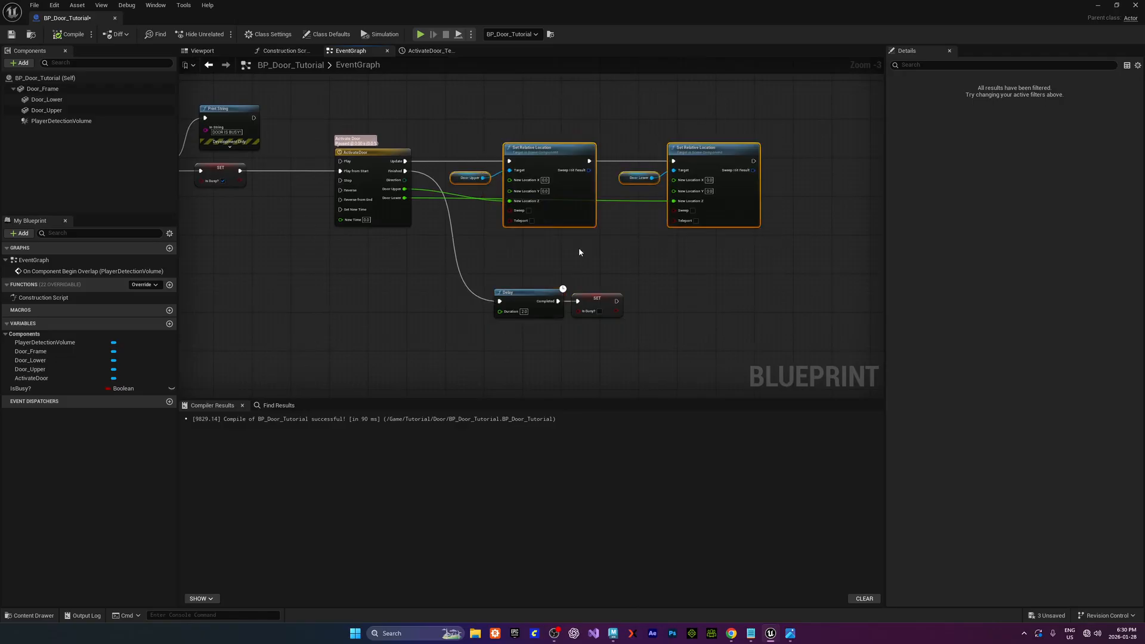
right_drag(579, 252, 642, 259)
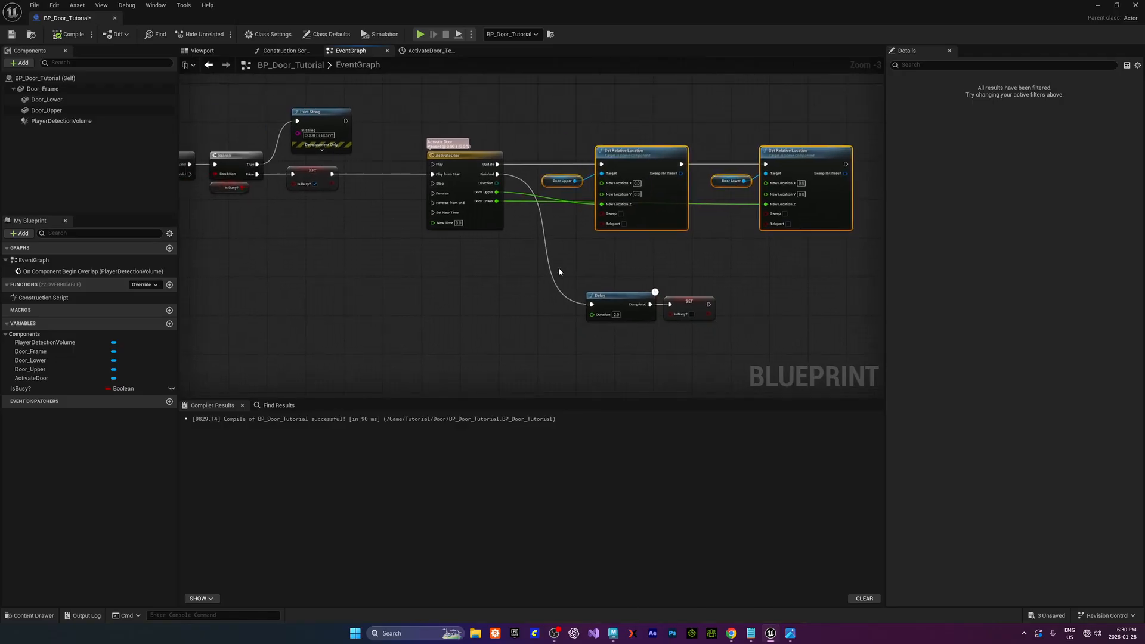
right_drag(558, 267, 448, 267)
drag(456, 246, 606, 313)
right_drag(582, 321, 518, 302)
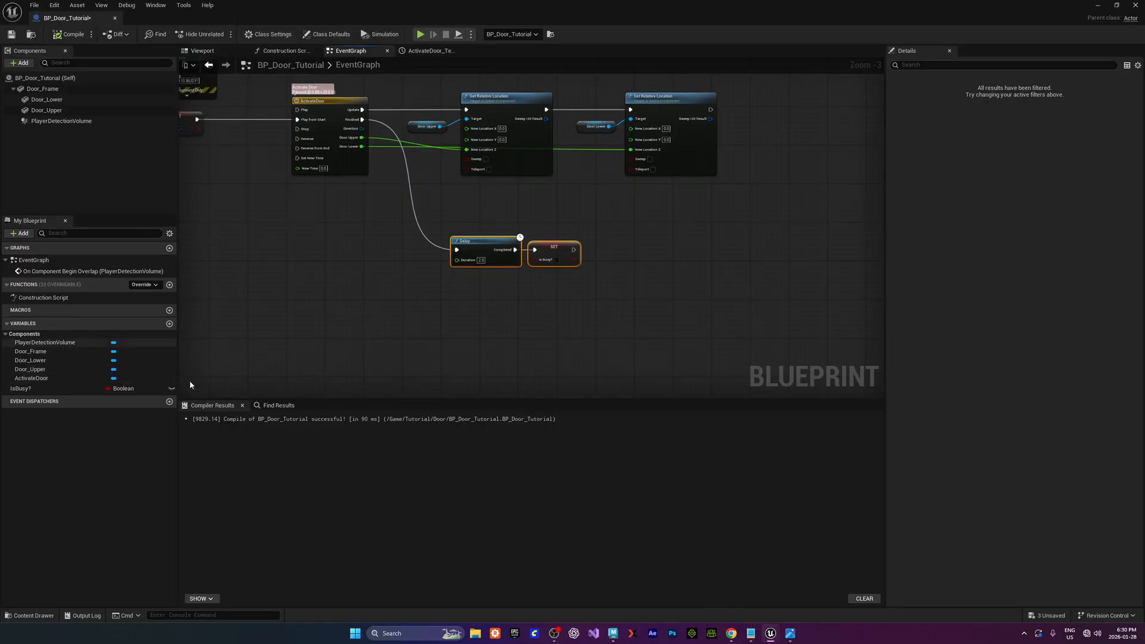
Add a Boolean variable named OpeningDoor? to the Blueprint
click(170, 323)
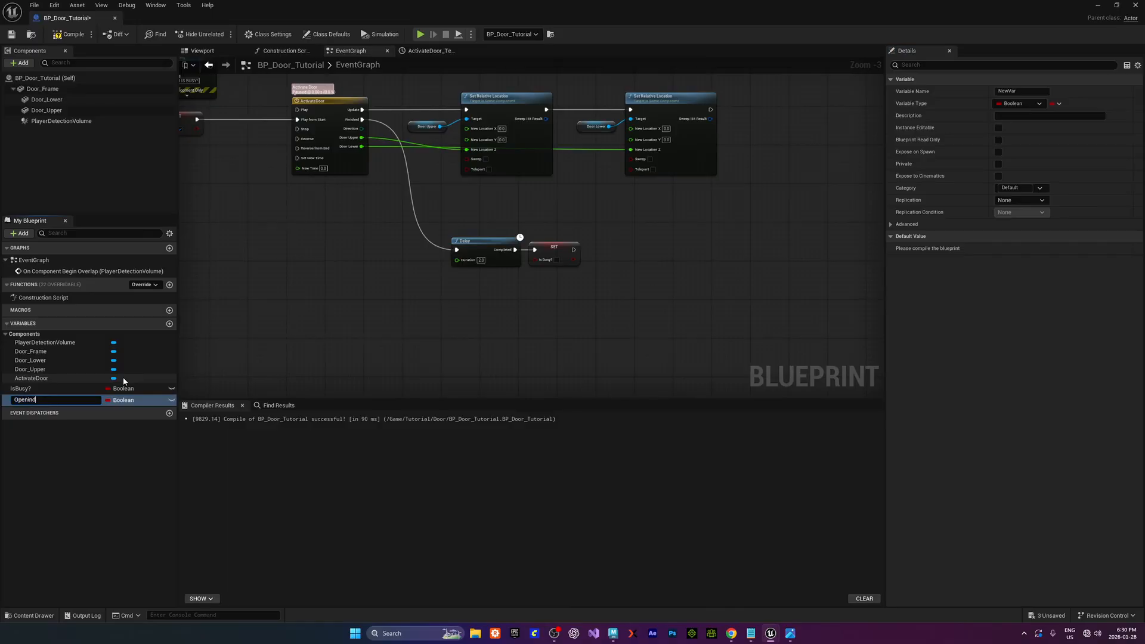
text(OpeningDoor?)
key(Return)
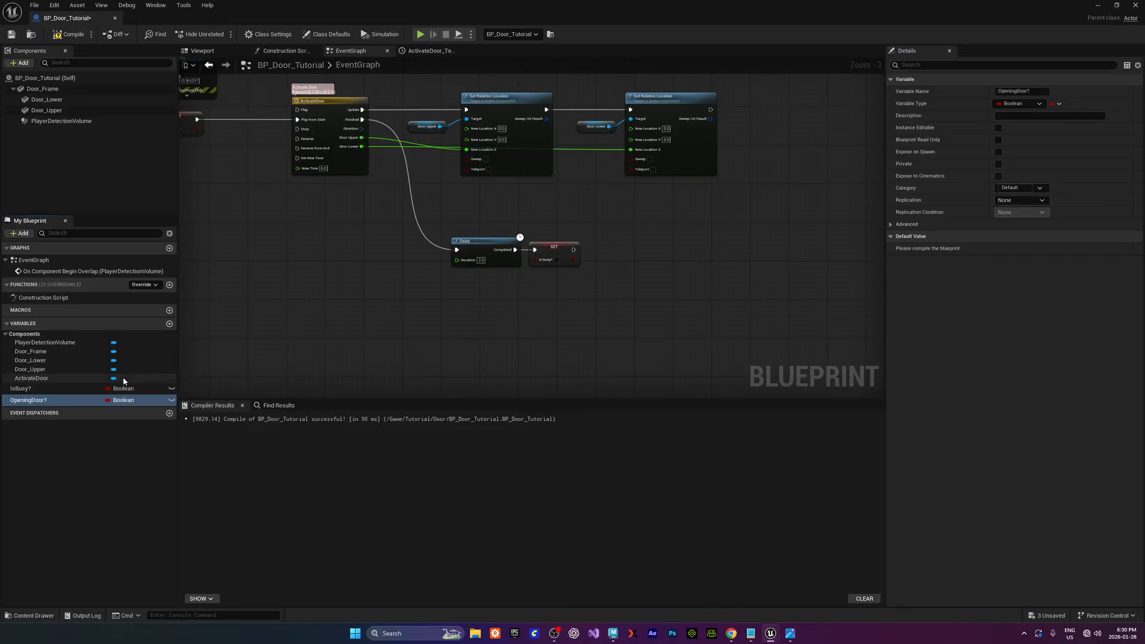
right_drag(325, 291, 393, 299)
drag(489, 242, 613, 311)
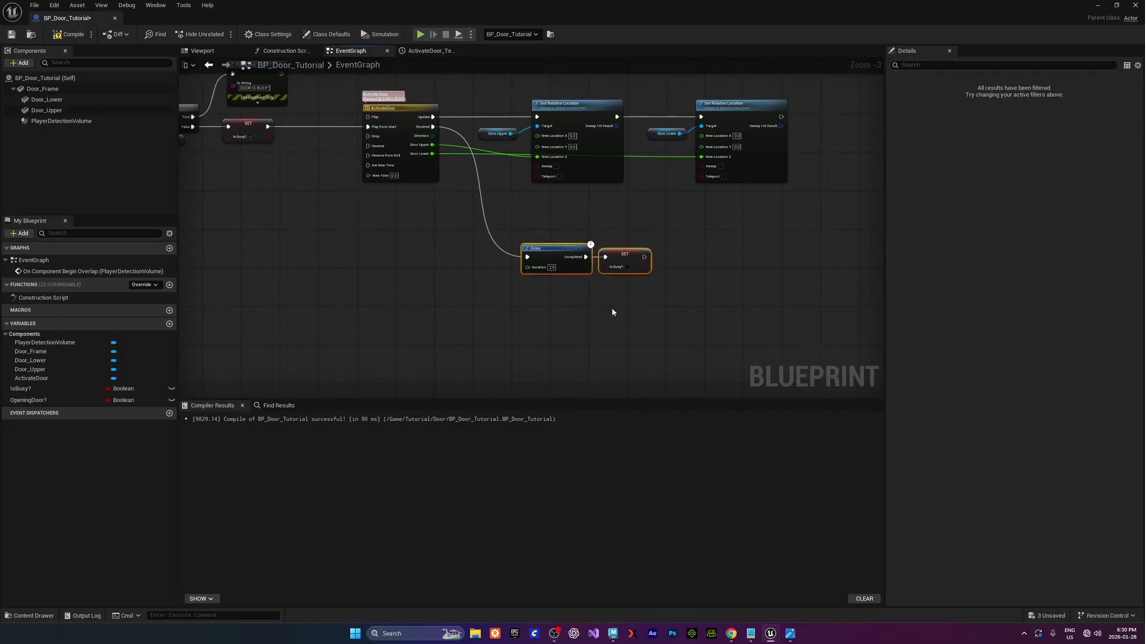
right_drag(518, 169, 506, 183)
right_drag(420, 279, 475, 292)
right_drag(405, 287, 448, 279)
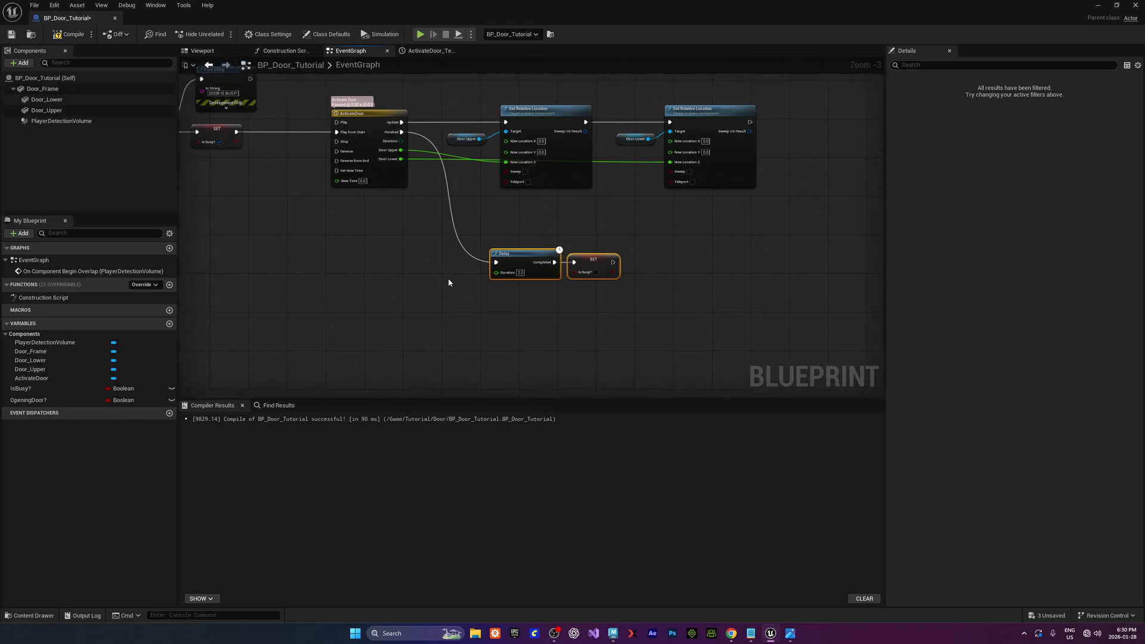
Add an OpeningDoor? getter and a Branch below the timeline, wire the getter into the Condition and tuck it under the Branch
drag(28, 400, 342, 293)
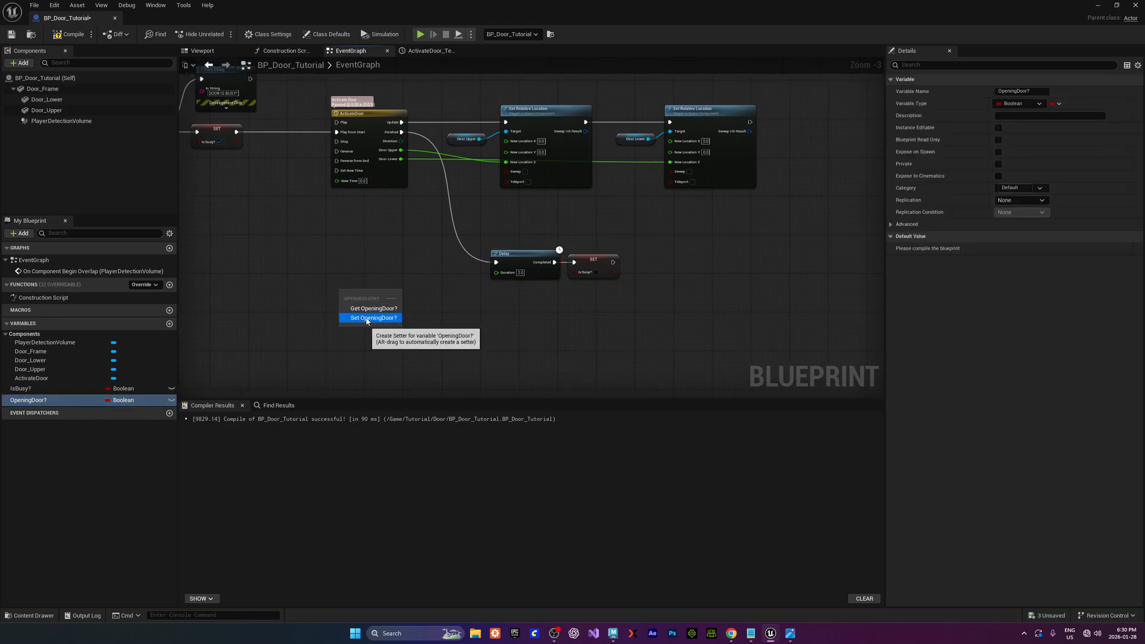
click(374, 308)
click(409, 280)
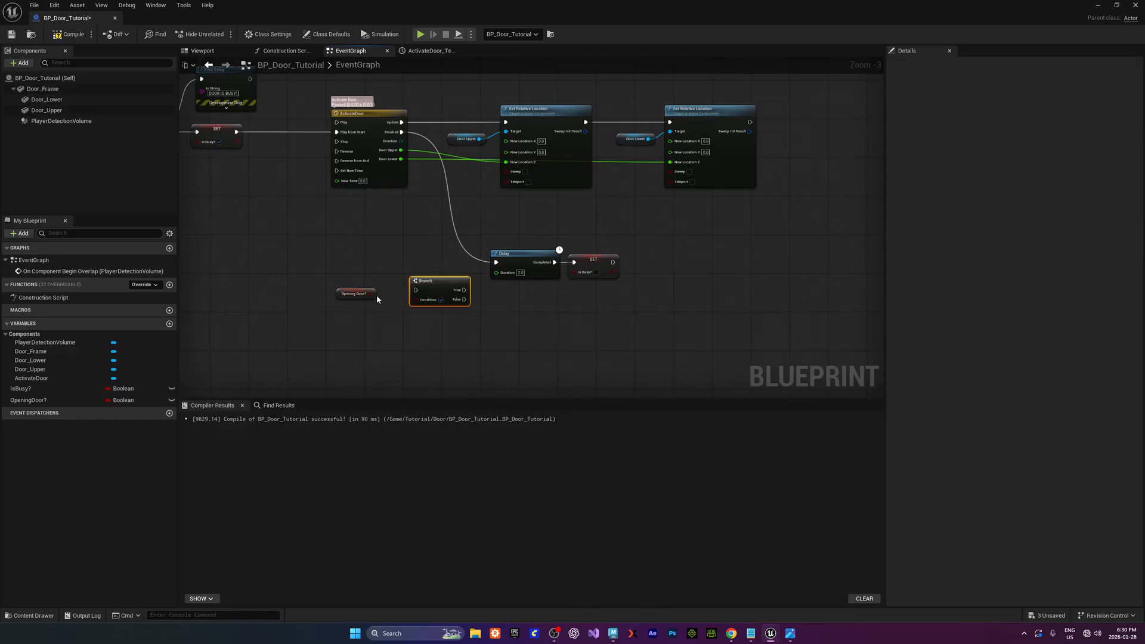
drag(372, 294, 416, 299)
drag(338, 297, 456, 292)
right_drag(456, 292, 392, 290)
Move the Delay and Set IsBusy? nodes away from the new Branch to free up space beside it
drag(430, 229, 527, 268)
drag(458, 257, 535, 290)
right_drag(450, 310, 482, 317)
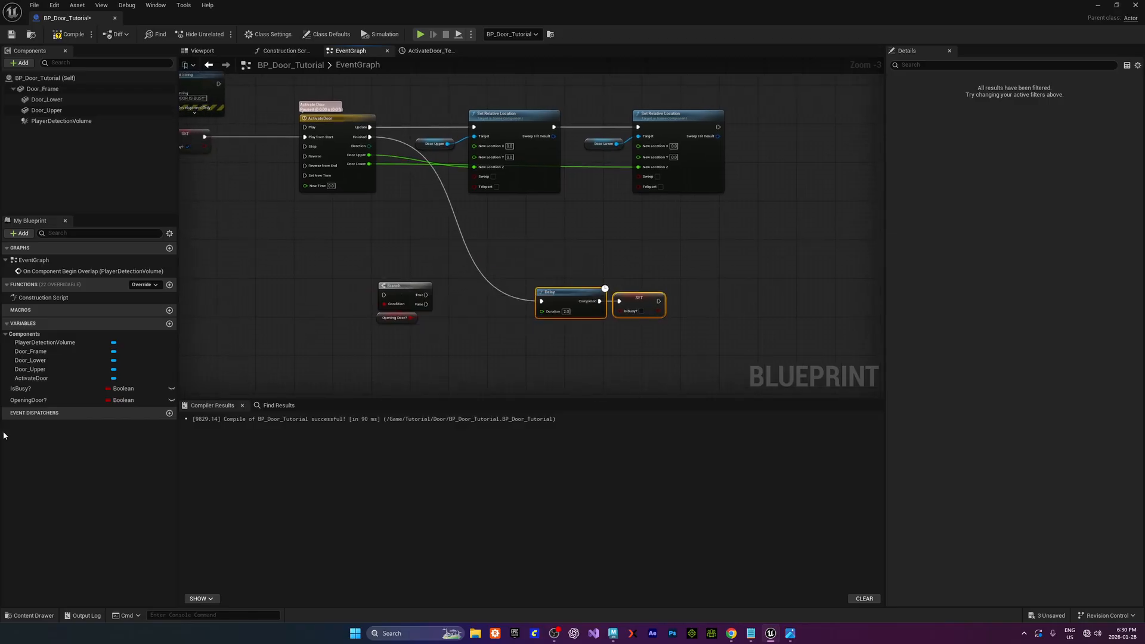
Insert a Set OpeningDoor? node, set to true, between Set IsBusy? and the timeline's Play from Start input
alt+drag(28, 399, 259, 309)
right_drag(305, 253, 386, 317)
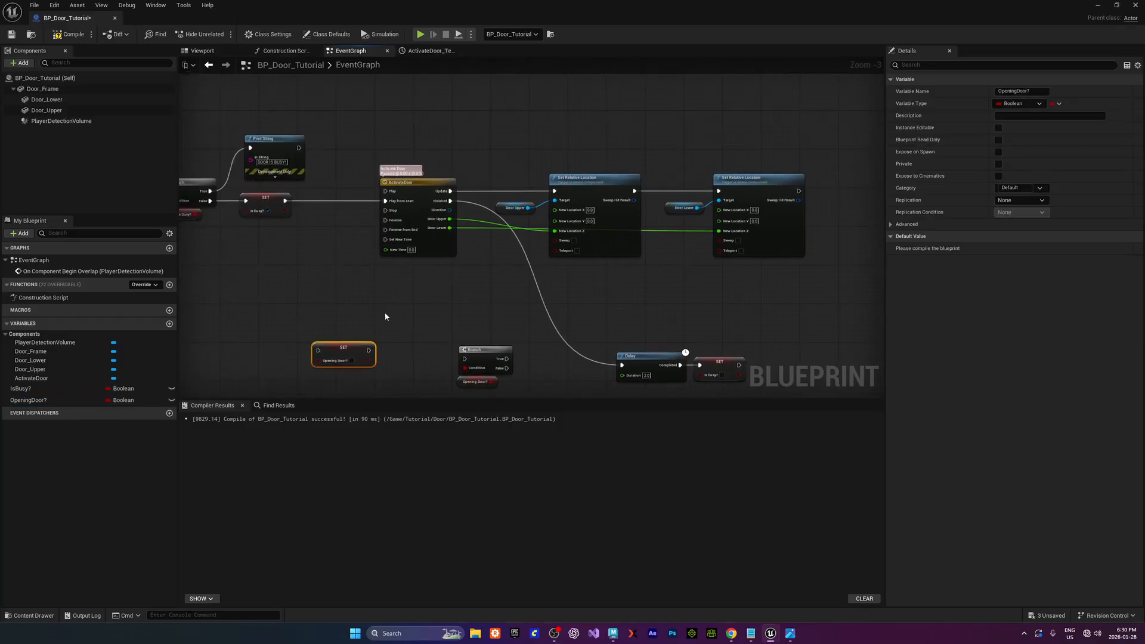
drag(333, 350, 319, 258)
right_drag(313, 307, 397, 342)
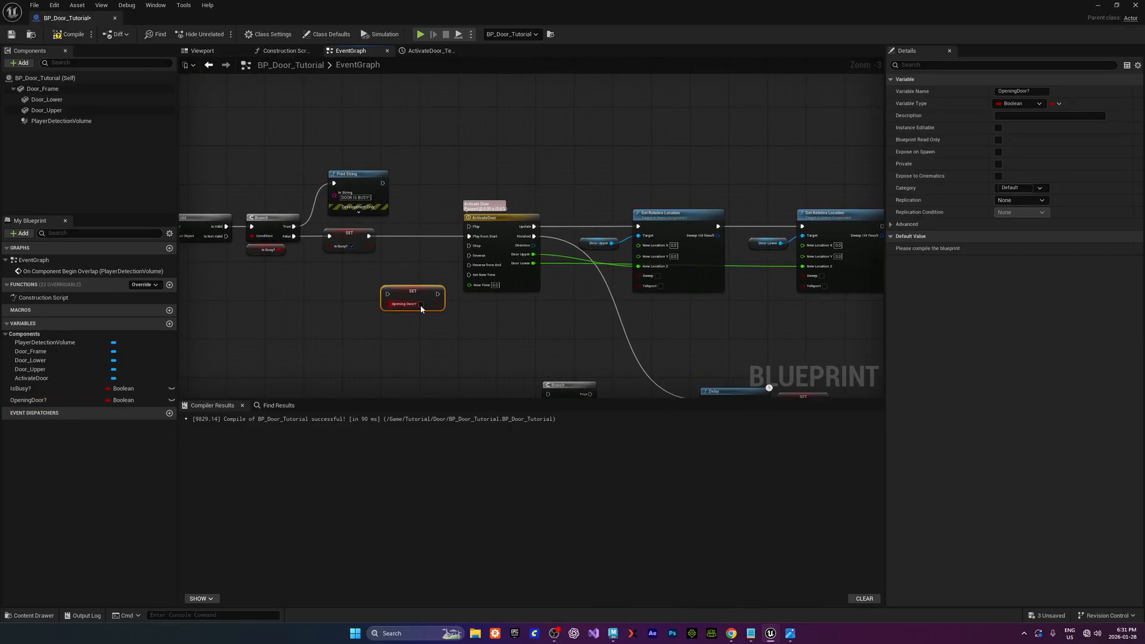
drag(369, 236, 404, 243)
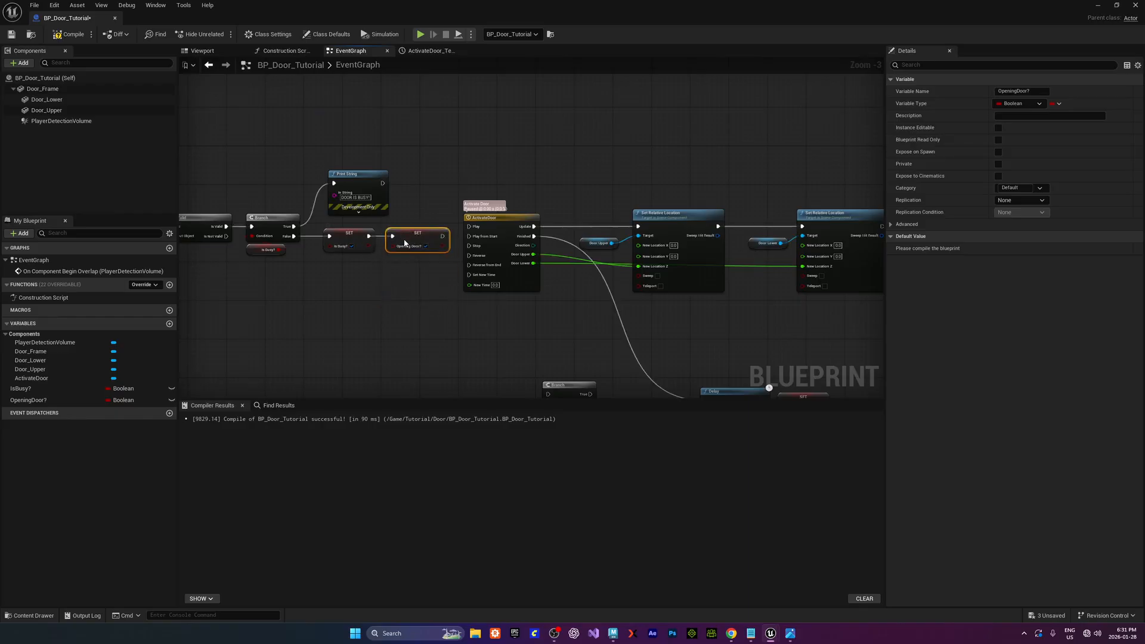
right_drag(440, 251, 404, 263)
drag(406, 249, 441, 251)
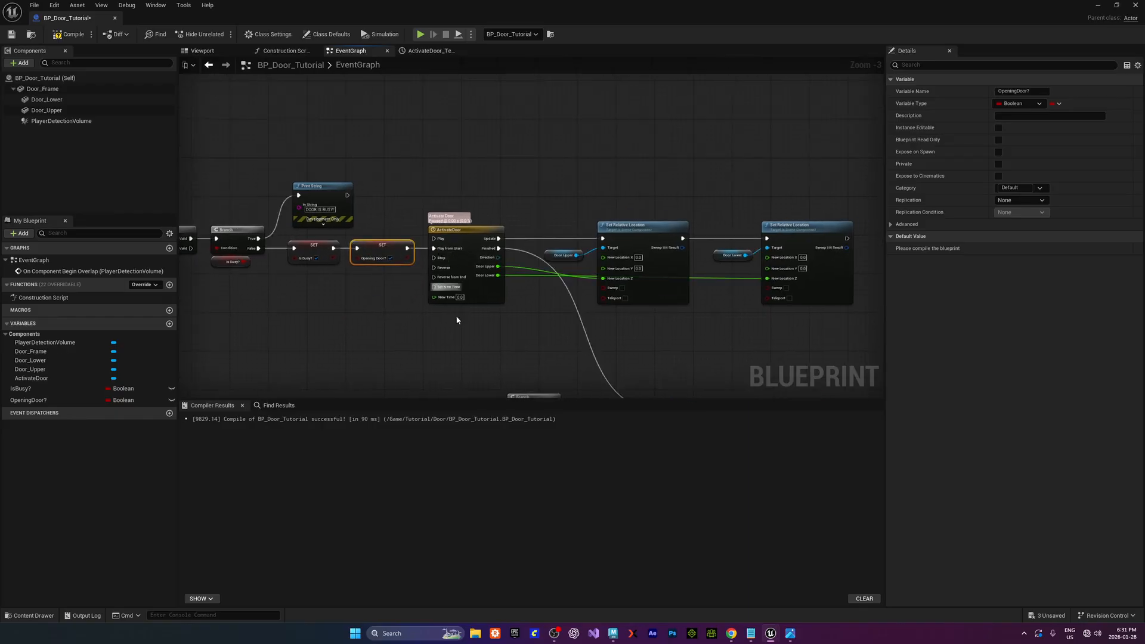
Transfer the timeline's Finished connection from the Delay to the OpeningDoor? Branch, and shift the Branch with its variable closer to the Delay
right_drag(485, 325, 276, 289)
click(238, 210)
drag(383, 131, 700, 262)
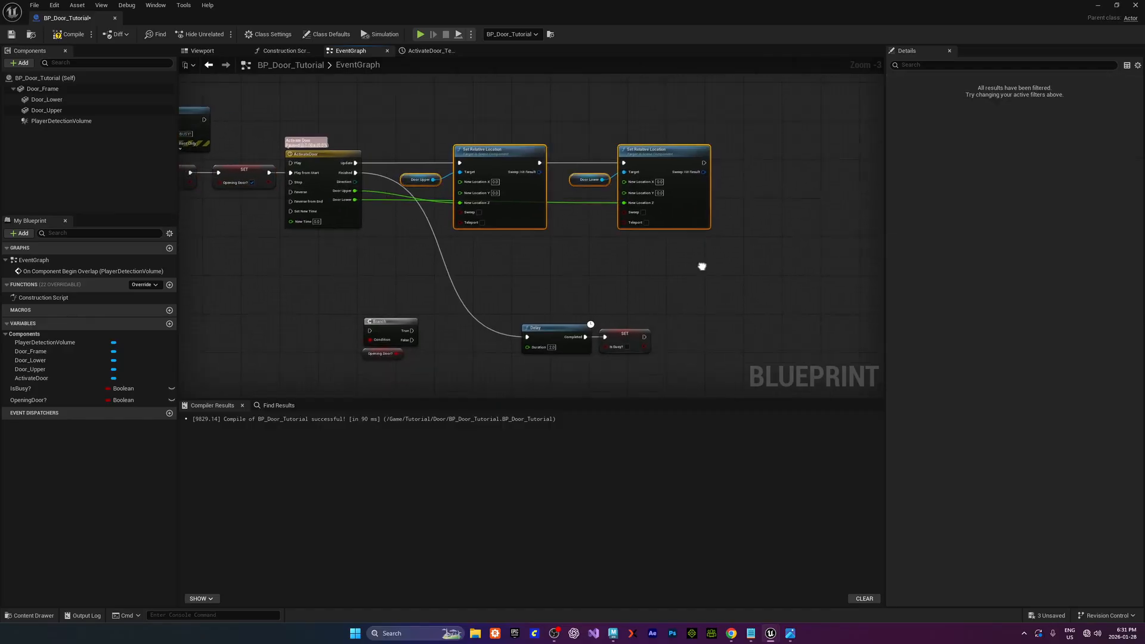
right_drag(406, 243, 418, 201)
right_drag(450, 280, 431, 246)
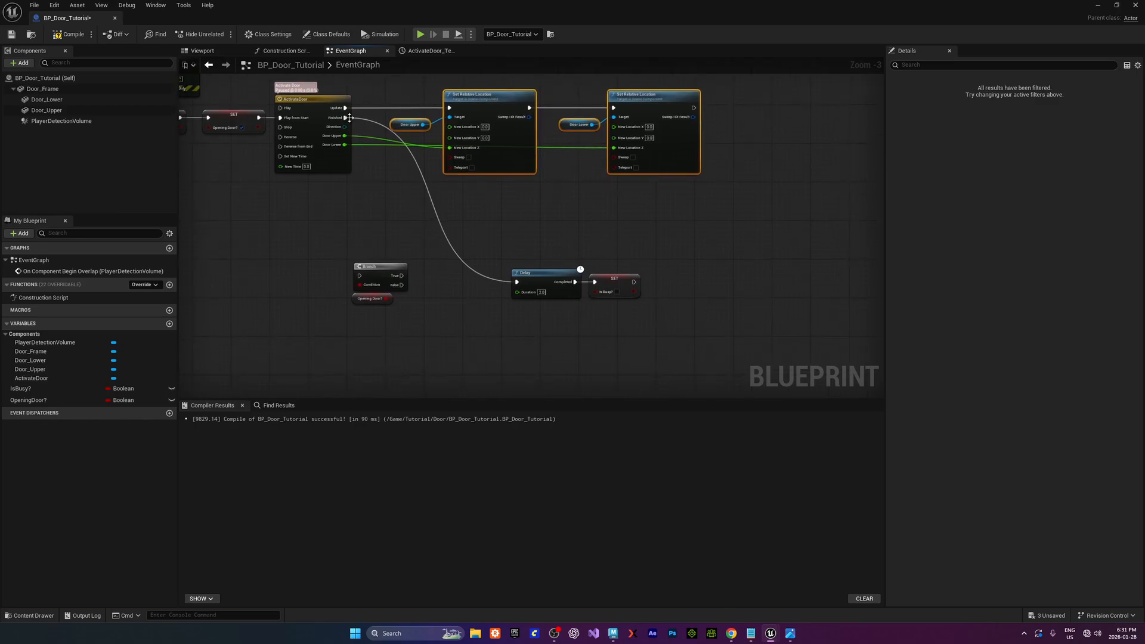
ctrl+drag(350, 118, 358, 275)
right_drag(424, 335, 417, 329)
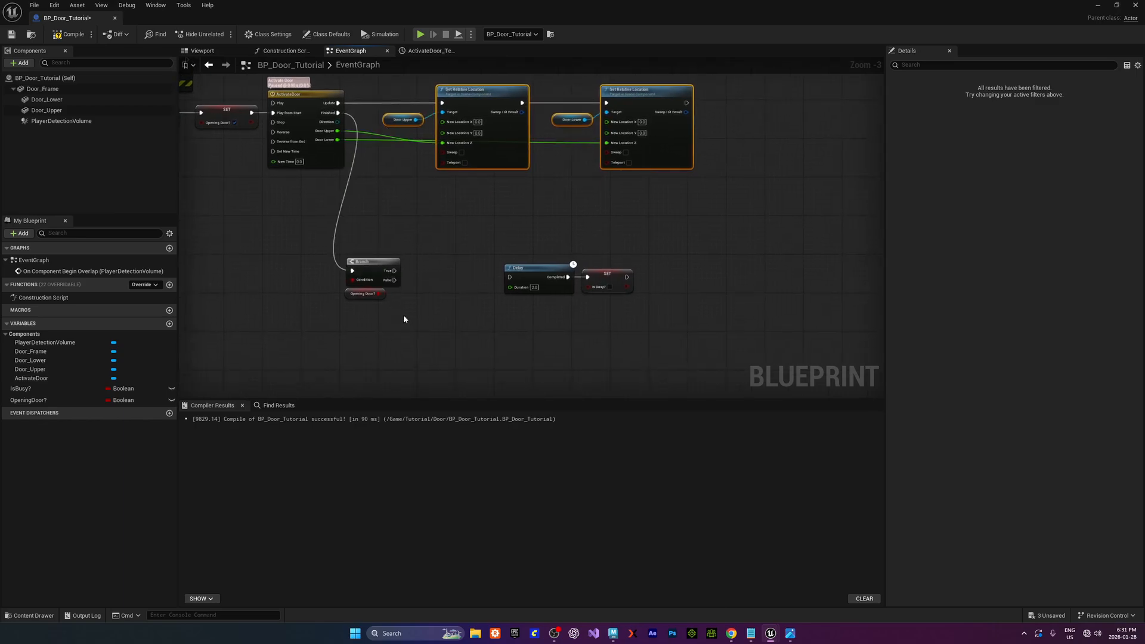
drag(403, 319, 429, 245)
right_drag(455, 297, 380, 254)
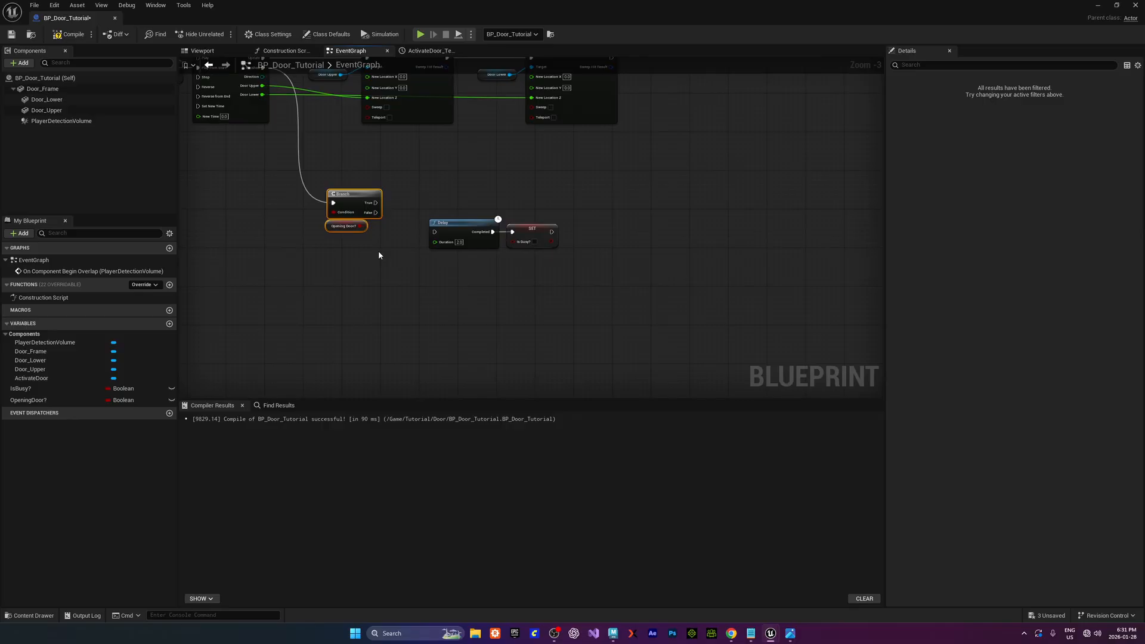
Add a custom event named CloseDoor and place it beside the OpeningDoor? Branch, on its input side
right_drag(378, 255, 236, 250)
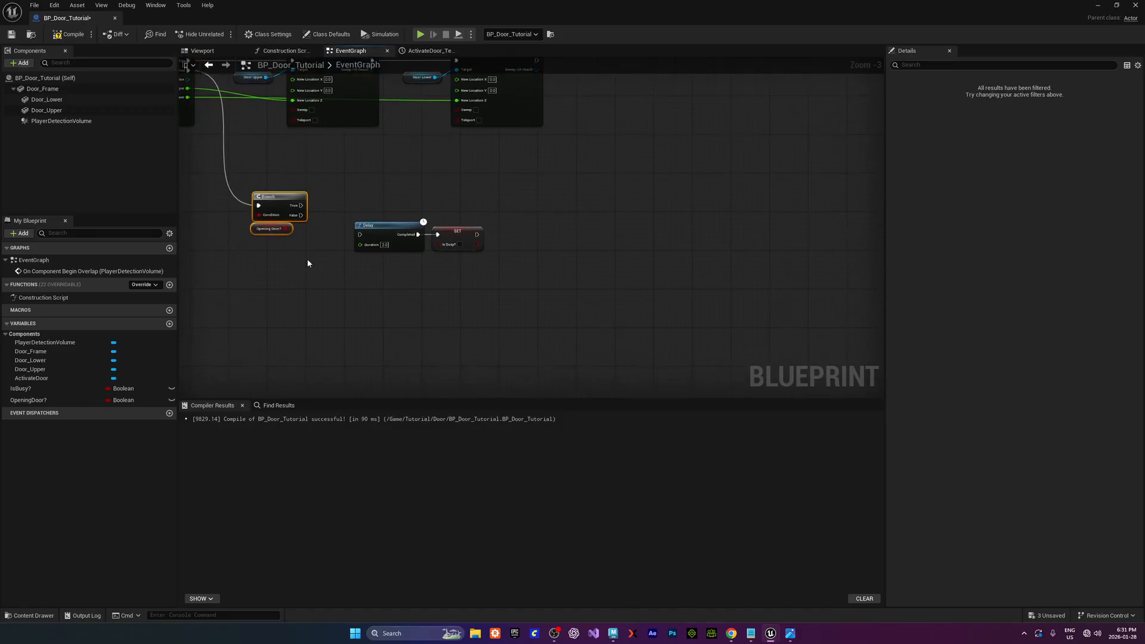
right_click(400, 188)
text(custom event)
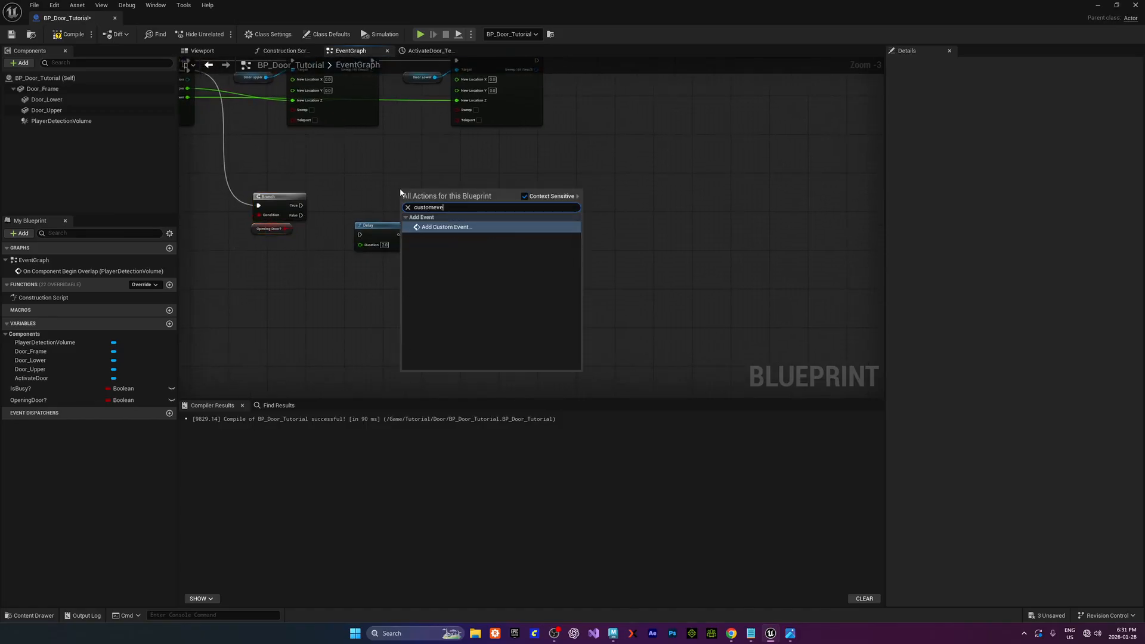
key(Return)
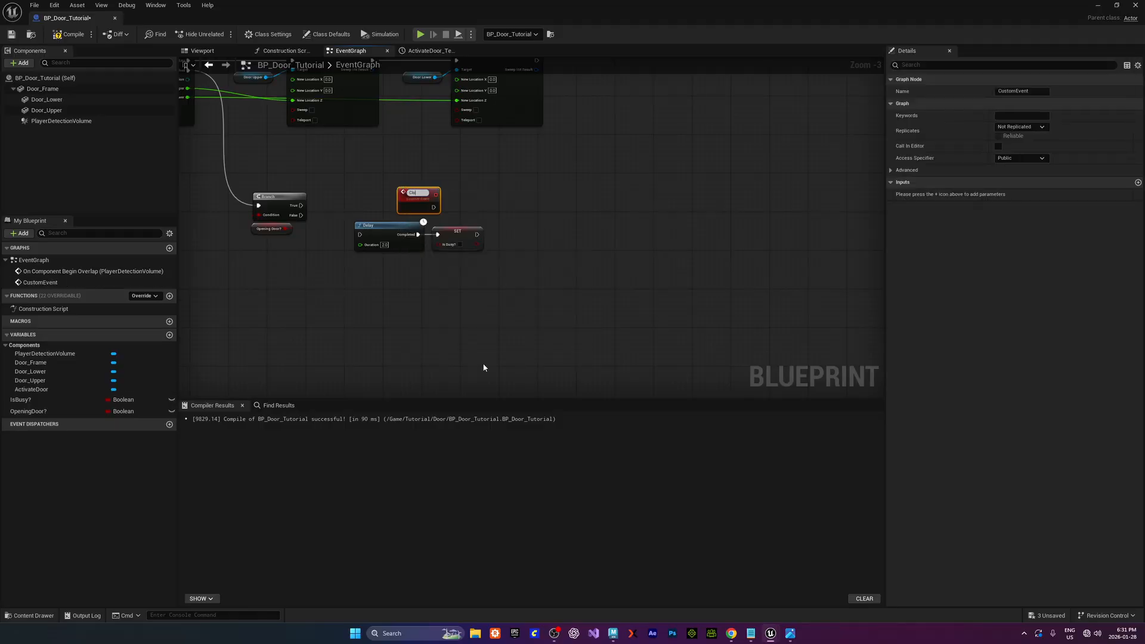
key(Return)
right_drag(431, 255, 539, 278)
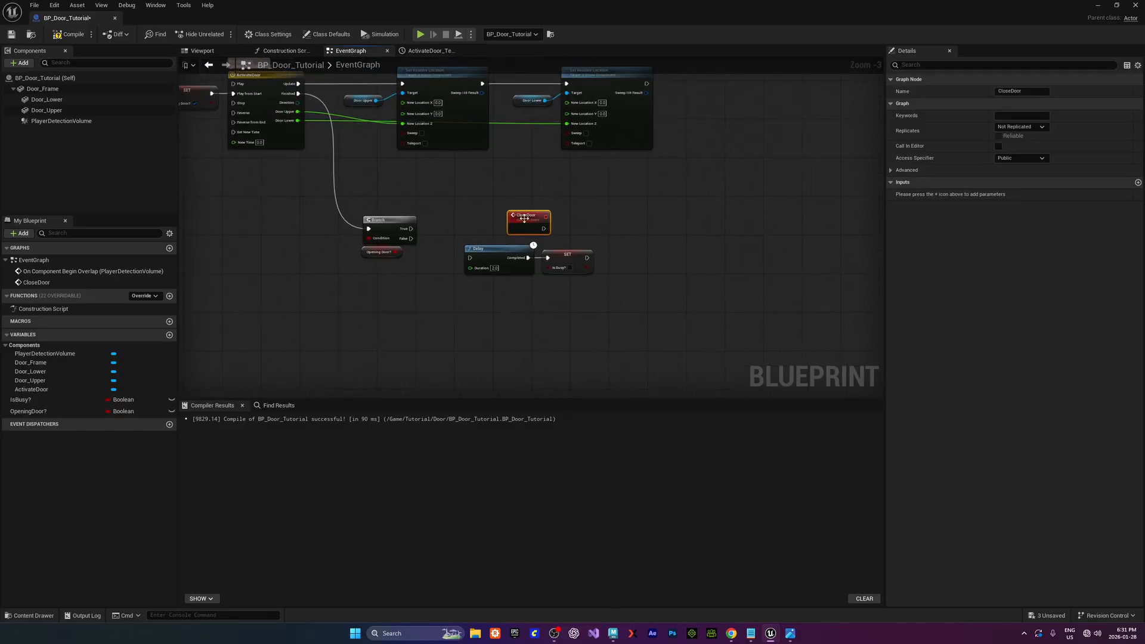
drag(525, 220, 316, 285)
Call CloseDoor from the True output of the OpeningDoor? Branch
right_drag(412, 228, 409, 238)
drag(410, 238, 525, 228)
text(closedoor)
key(Return)
Move the CloseDoor event below the Set nodes next to the timeline and connect it to Reverse from End
right_drag(434, 281, 471, 261)
drag(362, 269, 313, 239)
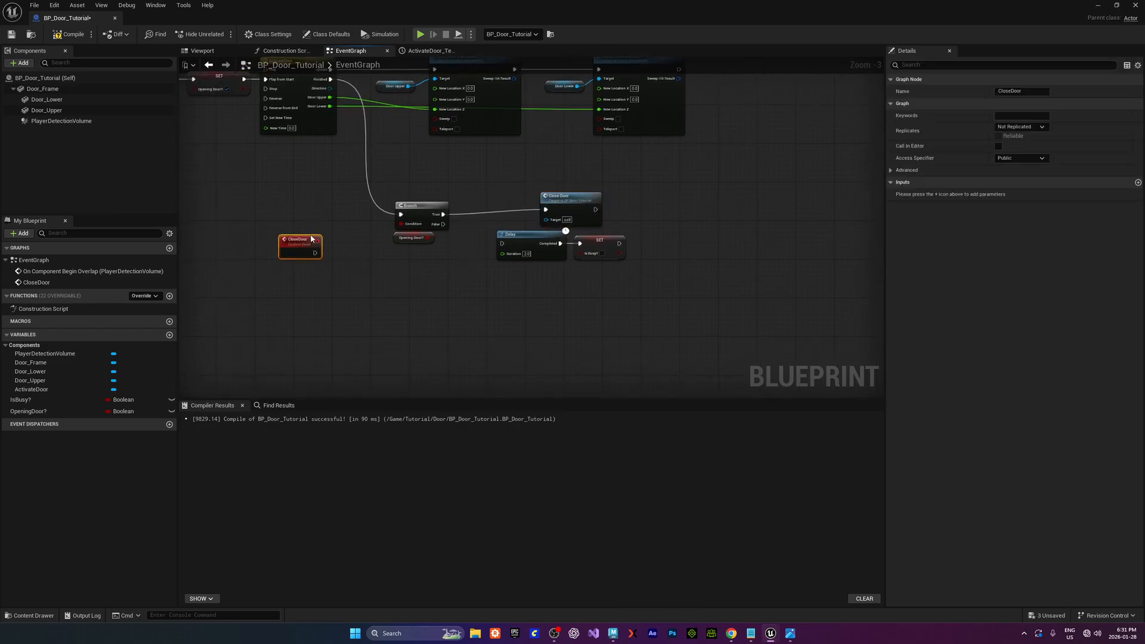
right_drag(283, 244, 435, 331)
drag(463, 315, 418, 198)
drag(291, 218, 330, 213)
right_drag(417, 271, 389, 247)
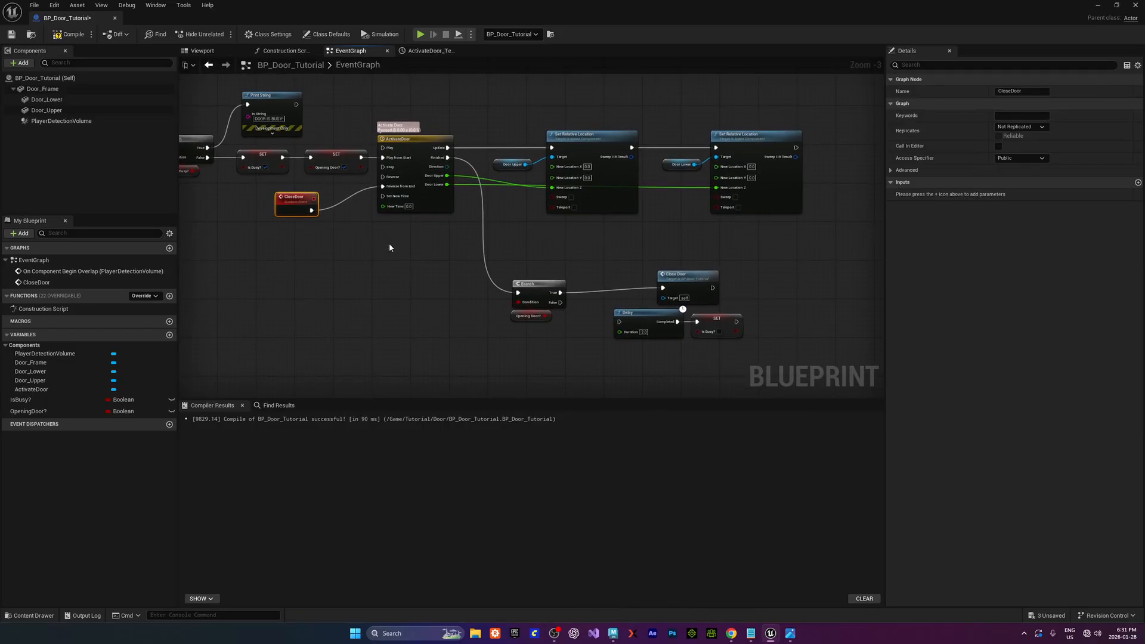
Move the Delay and Set IsBusy? nodes well below the Branch, and align the Close Door call with the Branch's True output
right_drag(429, 300, 331, 222)
scroll(474, 279, up, 3)
right_drag(475, 278, 422, 279)
drag(432, 221, 544, 332)
right_drag(477, 255, 468, 277)
drag(559, 188, 558, 198)
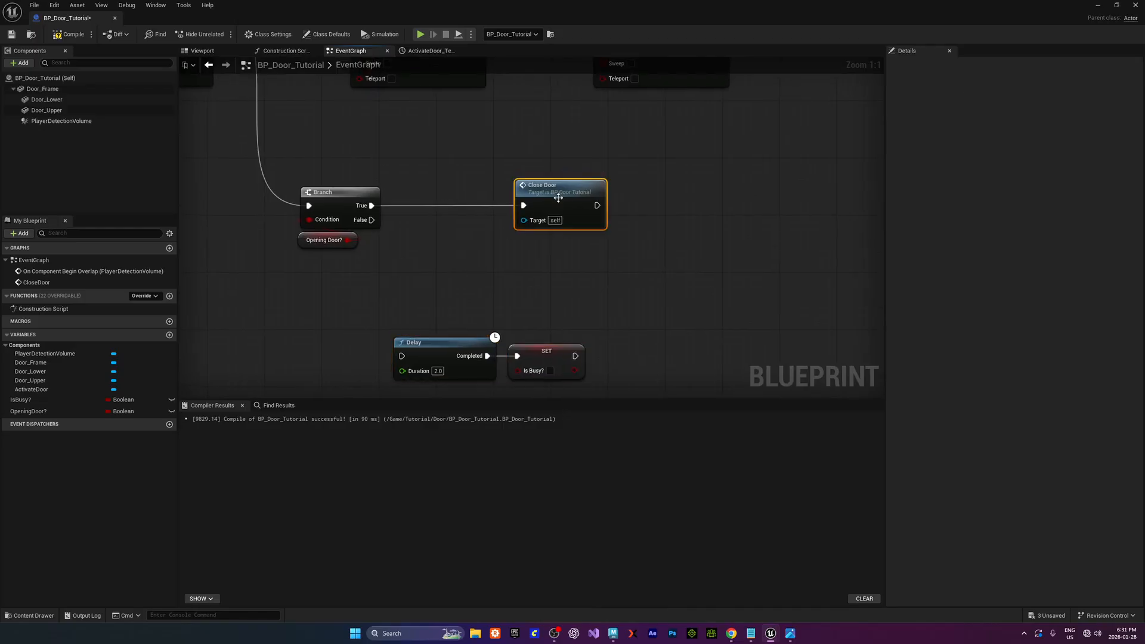
right_drag(417, 263, 436, 266)
Review the door logic from the IsBusy? Branch and Set nodes through the timeline to the OpeningDoor? Branch
right_drag(348, 174, 477, 245)
scroll(477, 244, down, 2)
right_drag(320, 249, 474, 280)
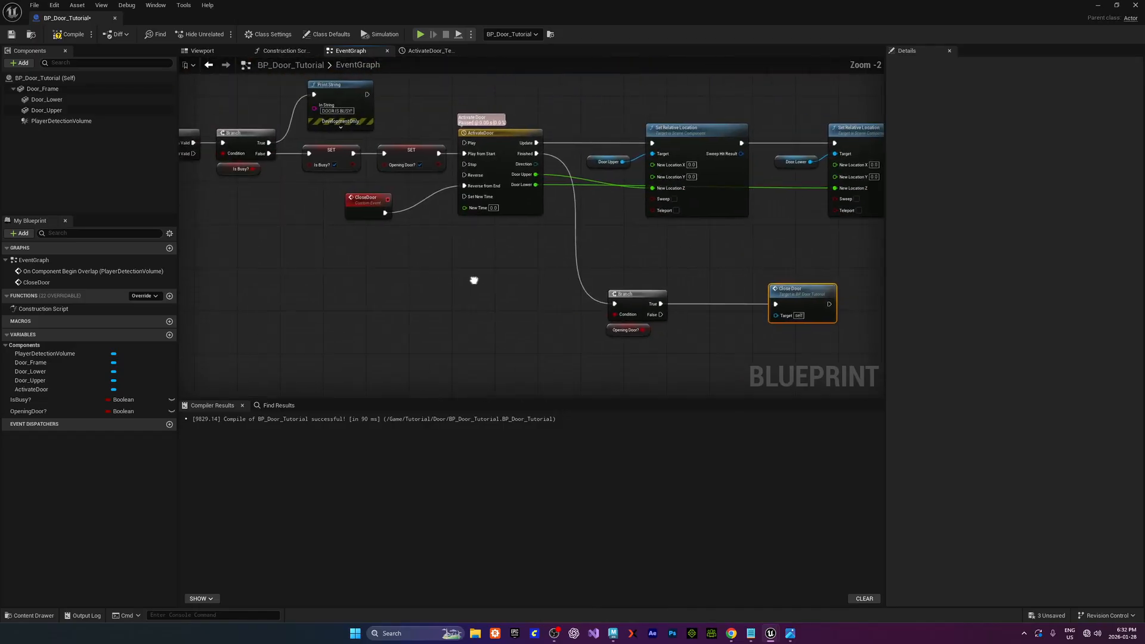
right_drag(283, 210, 300, 223)
drag(307, 223, 252, 123)
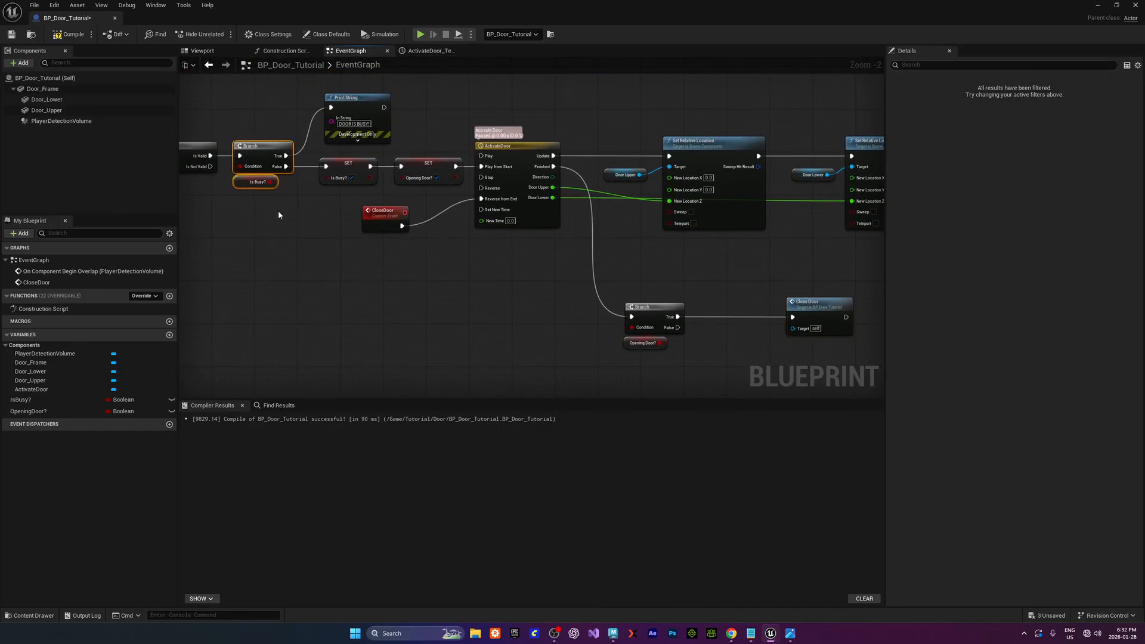
right_drag(277, 210, 287, 241)
right_drag(339, 213, 230, 224)
click(292, 199)
click(284, 172)
right_drag(264, 173, 229, 160)
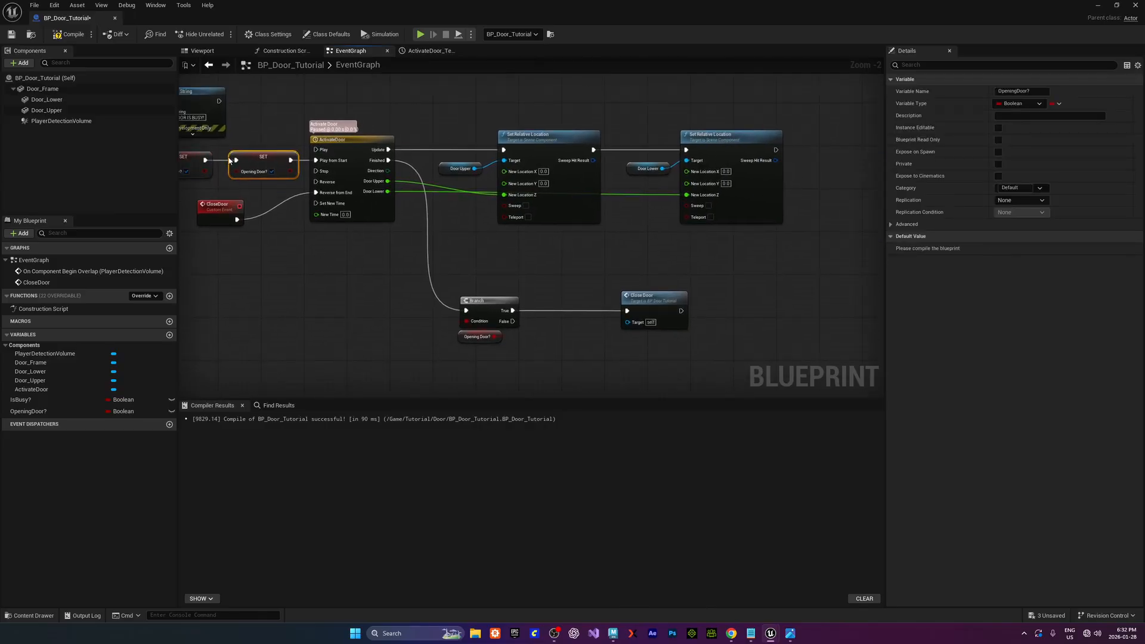
right_drag(391, 229, 311, 229)
drag(373, 81, 662, 197)
right_drag(436, 262, 495, 259)
right_drag(409, 190, 429, 196)
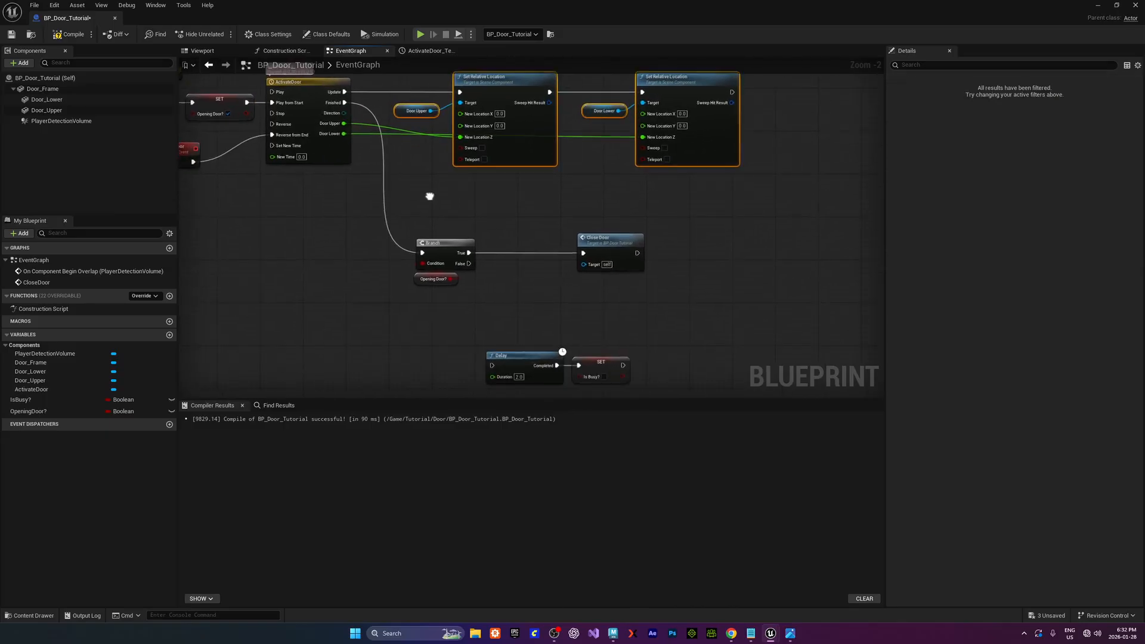
drag(383, 225, 447, 292)
right_drag(361, 300, 402, 257)
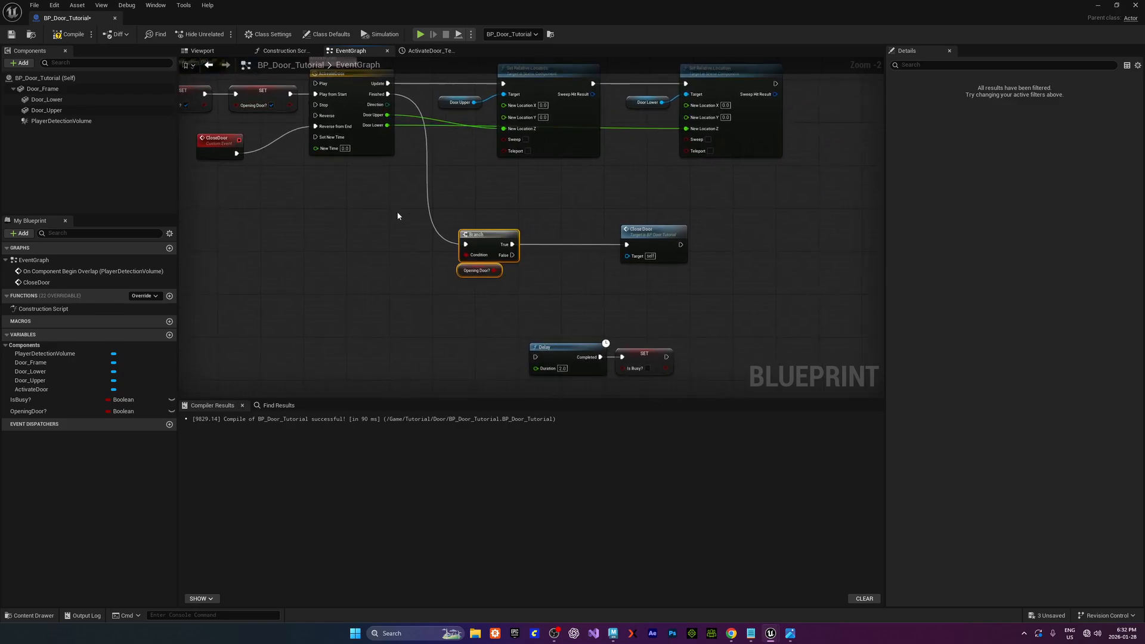
right_drag(397, 216, 426, 262)
right_drag(197, 171, 218, 169)
drag(293, 172, 391, 143)
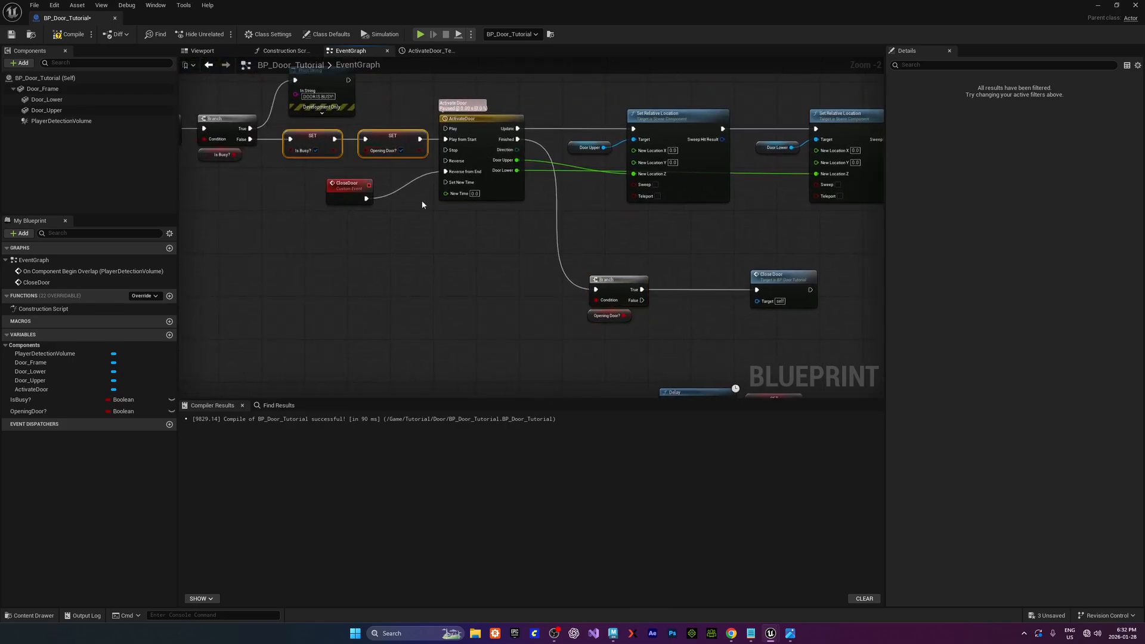
Reposition the Close Door call slightly above the OpeningDoor? Branch, leaving a gap between the two nodes
right_drag(586, 298, 386, 246)
drag(387, 217, 423, 271)
right_drag(486, 256, 425, 251)
drag(508, 219, 436, 219)
right_drag(407, 266, 378, 251)
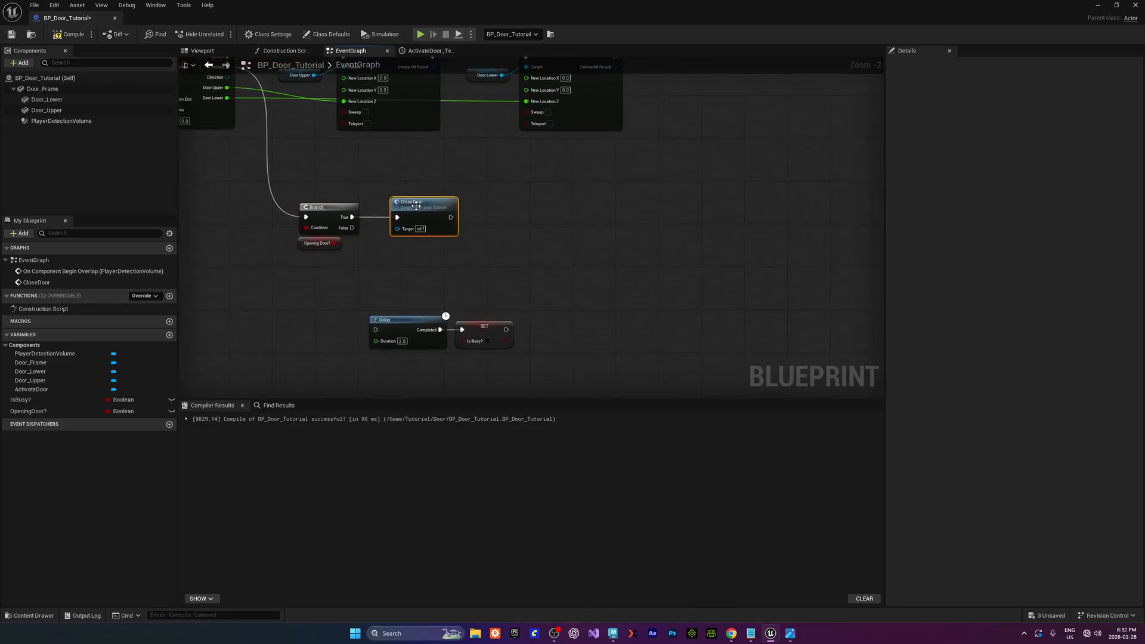
drag(415, 205, 496, 179)
right_drag(462, 232, 452, 248)
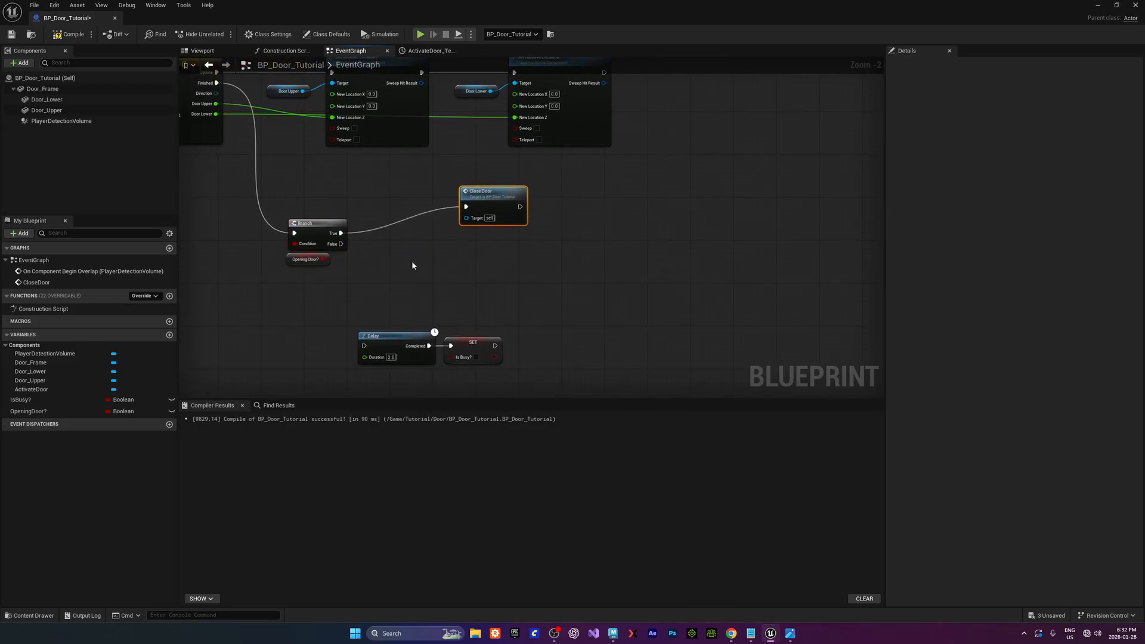
Add a Set OpeningDoor? node with the value off and connect it to the OpeningDoor? Branch's True output
right_drag(351, 255, 441, 254)
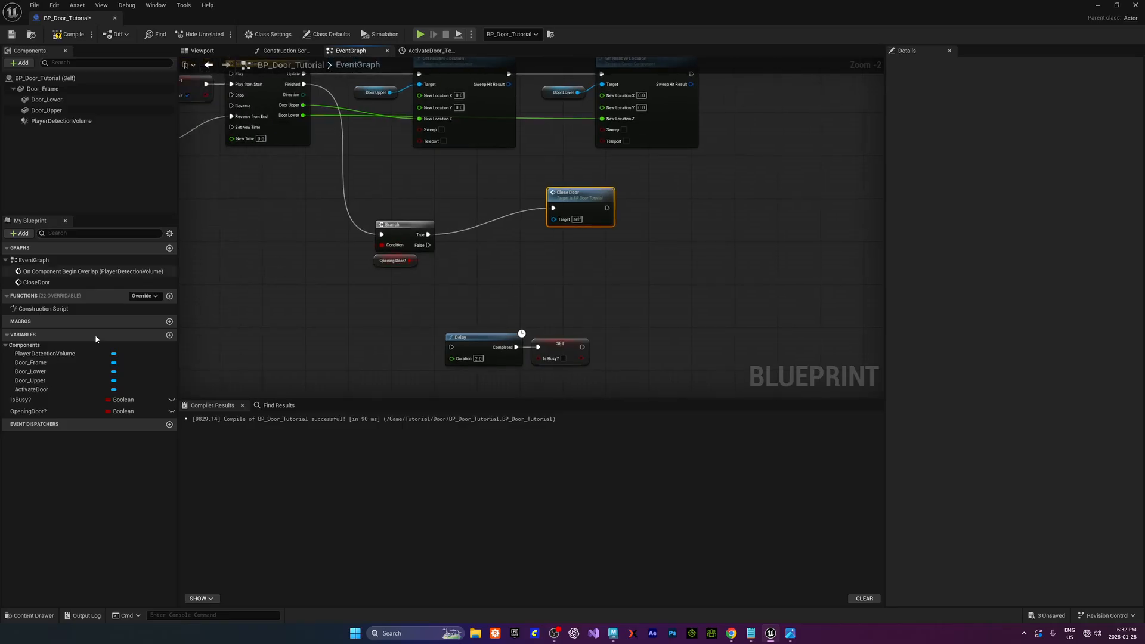
drag(29, 411, 559, 266)
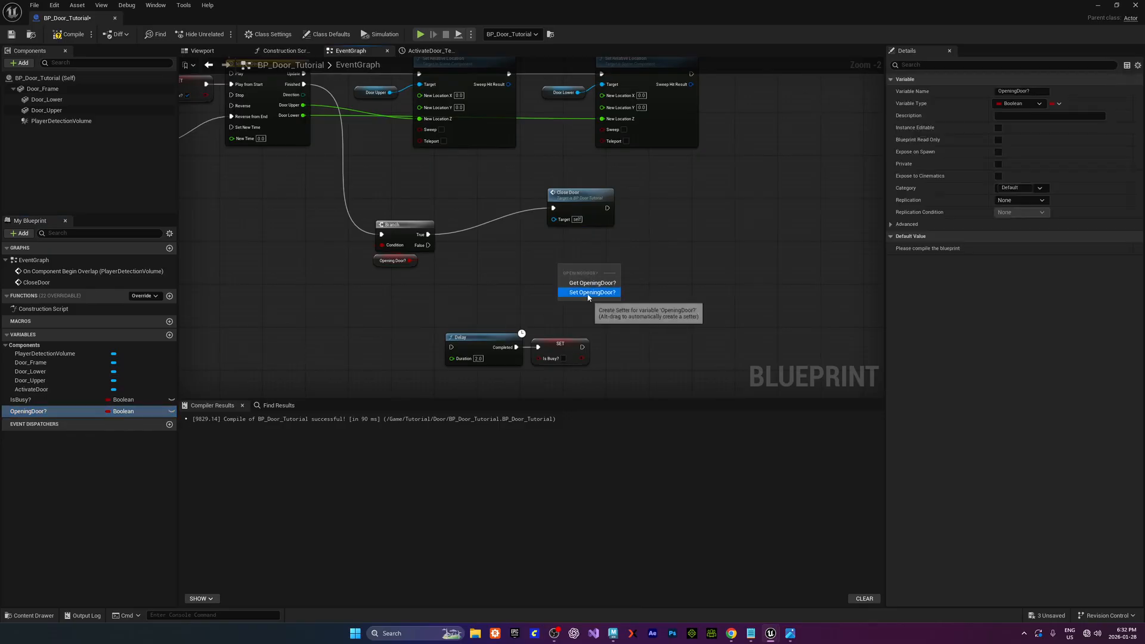
click(588, 293)
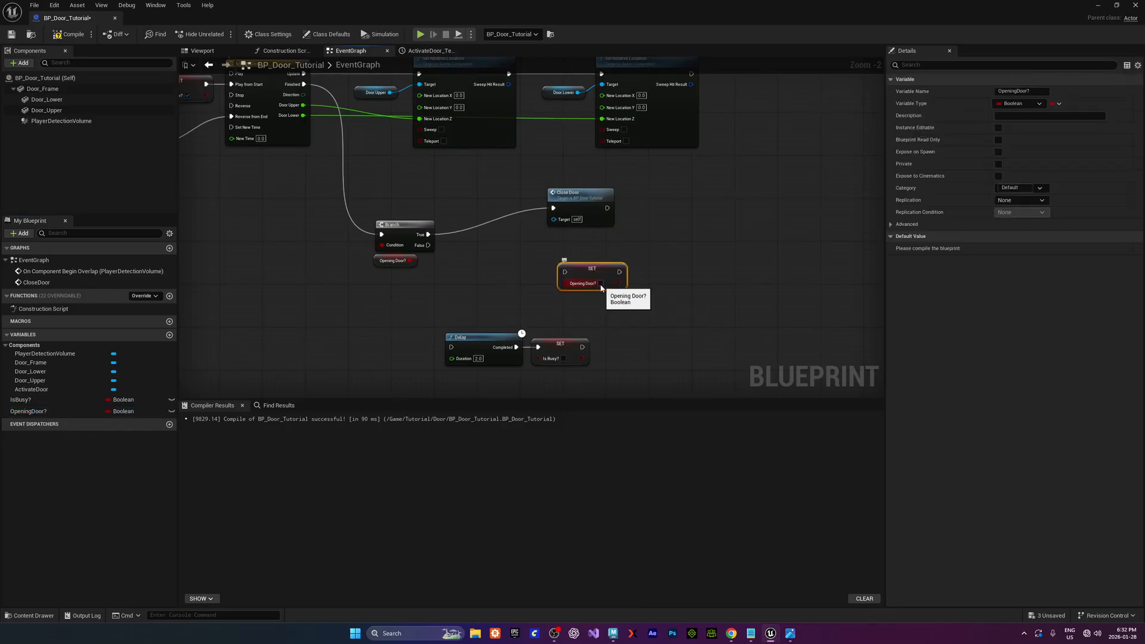
drag(578, 269, 664, 205)
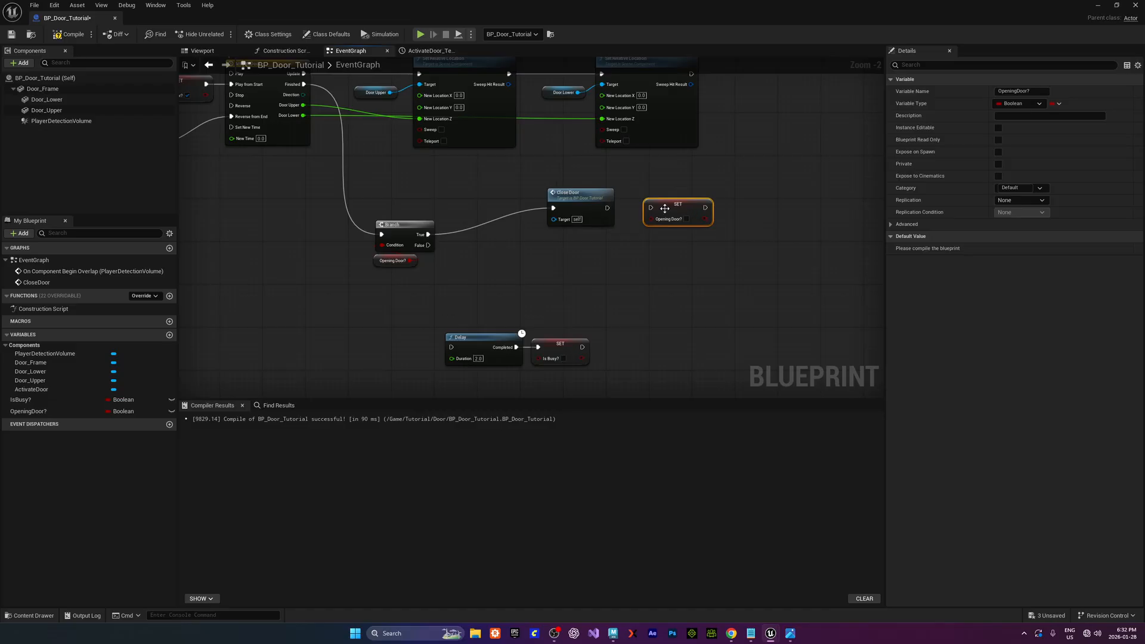
drag(677, 205, 558, 268)
drag(428, 235, 530, 258)
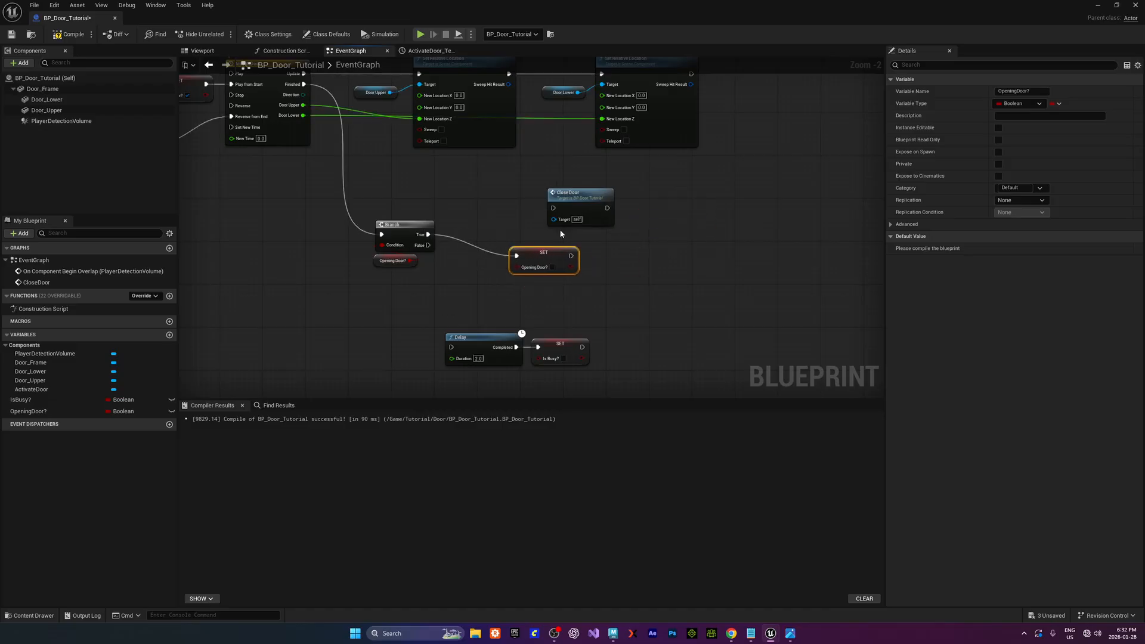
Place the Set OpeningDoor? node before the Close Door call and connect the two execution pins
drag(572, 193, 636, 199)
drag(537, 258, 617, 214)
drag(533, 212, 549, 217)
click(552, 283)
right_drag(551, 282, 513, 263)
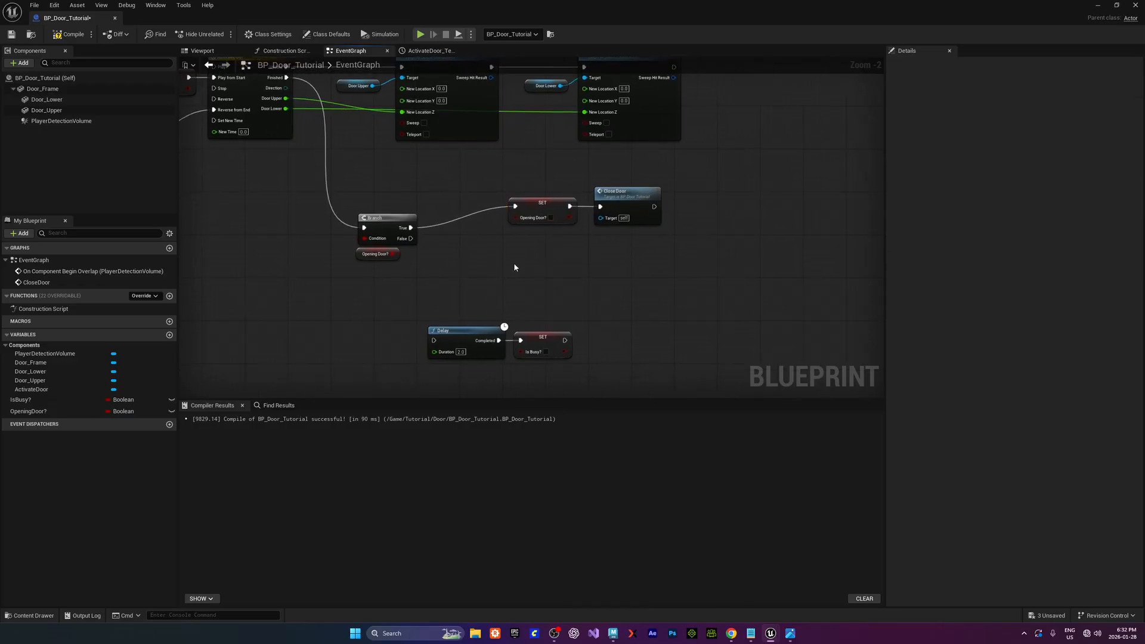
Align the Set OpeningDoor? and Close Door nodes with the Branch's True output and bring them closer to it
drag(488, 173, 625, 227)
drag(617, 194, 606, 215)
right_drag(457, 175, 532, 208)
right_drag(514, 266, 477, 255)
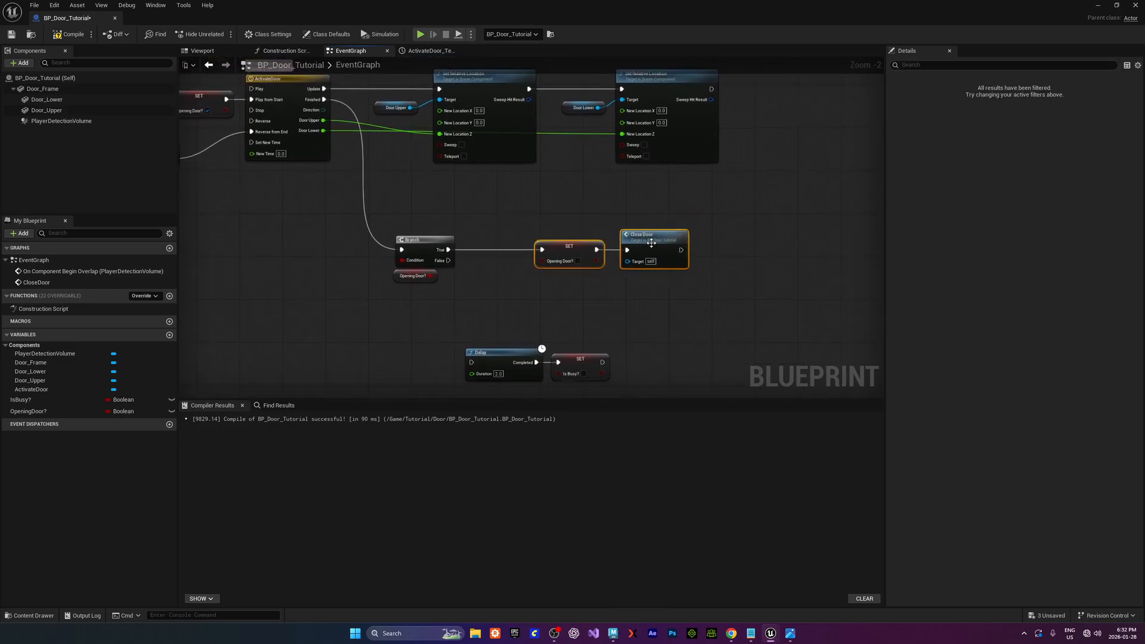
drag(651, 243, 619, 243)
click(618, 244)
Connect the Branch's False output to the Delay and move Delay and Set IsBusy? up beneath the True path
right_drag(663, 277, 538, 239)
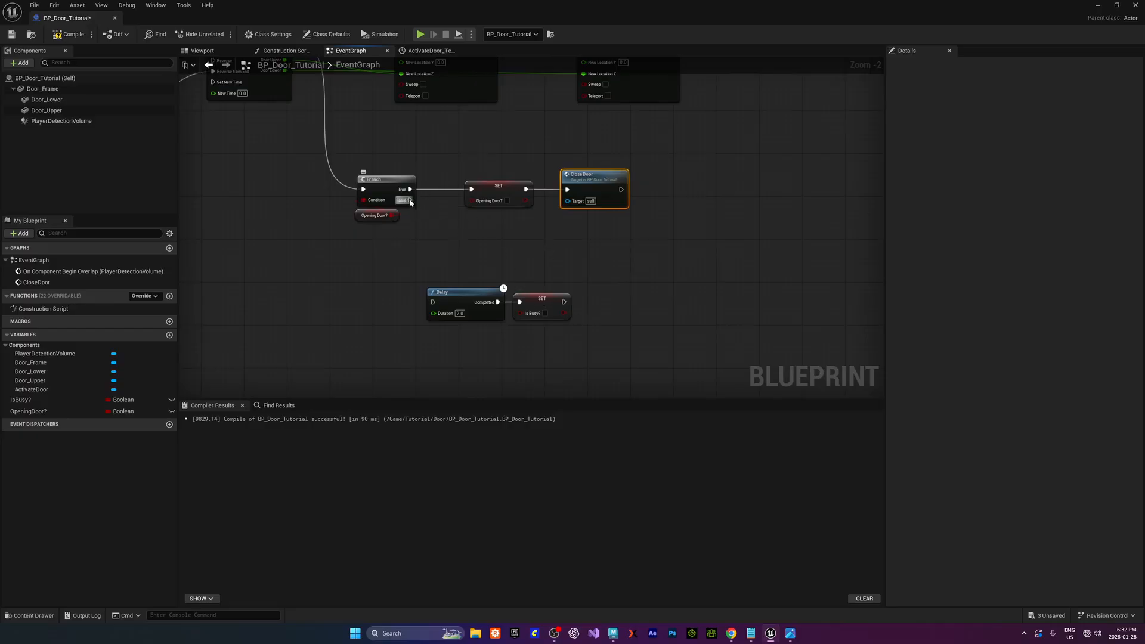
drag(409, 200, 436, 303)
drag(457, 254, 550, 315)
drag(533, 294, 578, 230)
click(564, 271)
right_drag(541, 293, 527, 292)
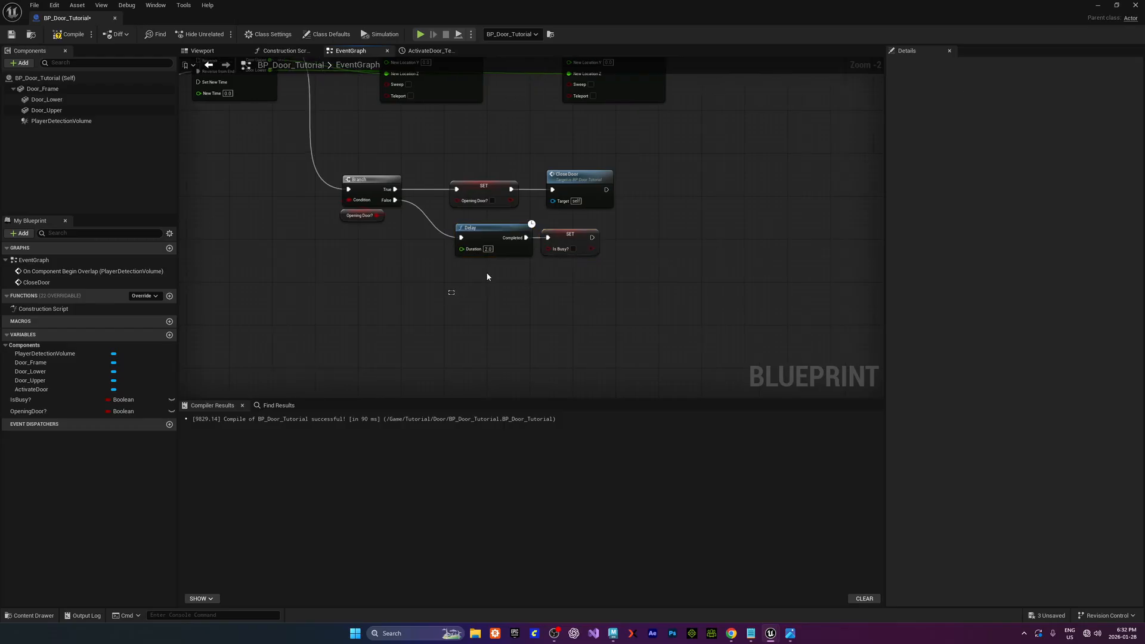
Review the door logic from the CloseDoor event and timeline through both outputs of the OpeningDoor? Branch
drag(487, 277, 554, 236)
right_drag(541, 300, 559, 352)
drag(490, 221, 616, 252)
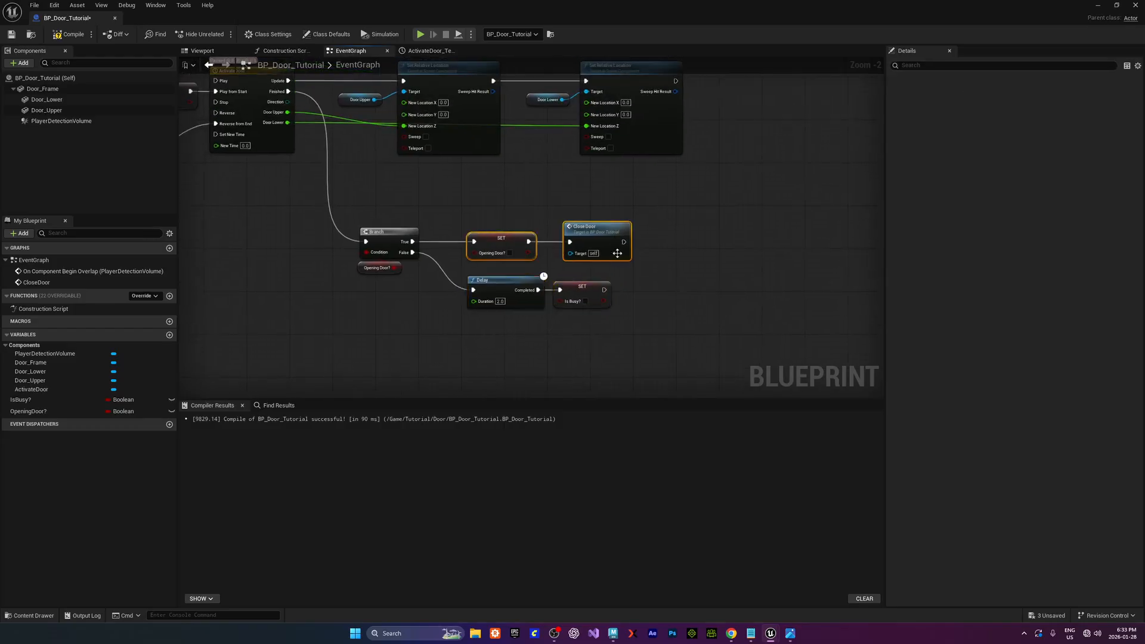
right_drag(586, 244, 882, 274)
drag(424, 176, 446, 181)
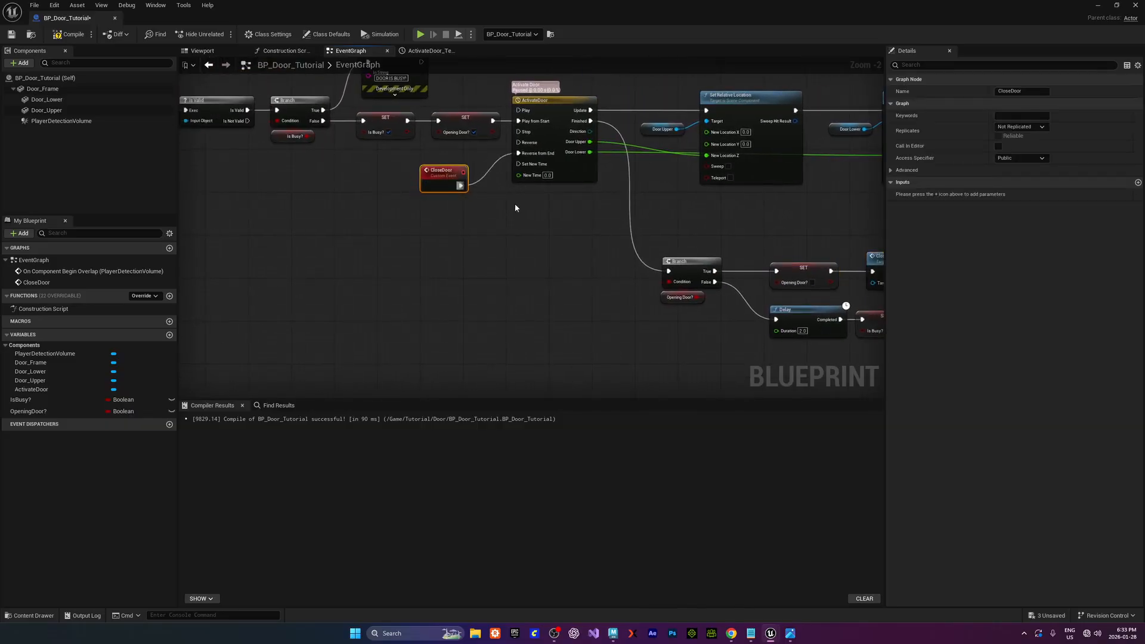
right_drag(516, 208, 316, 251)
drag(496, 122, 744, 259)
right_drag(470, 167, 483, 169)
right_drag(493, 242, 470, 179)
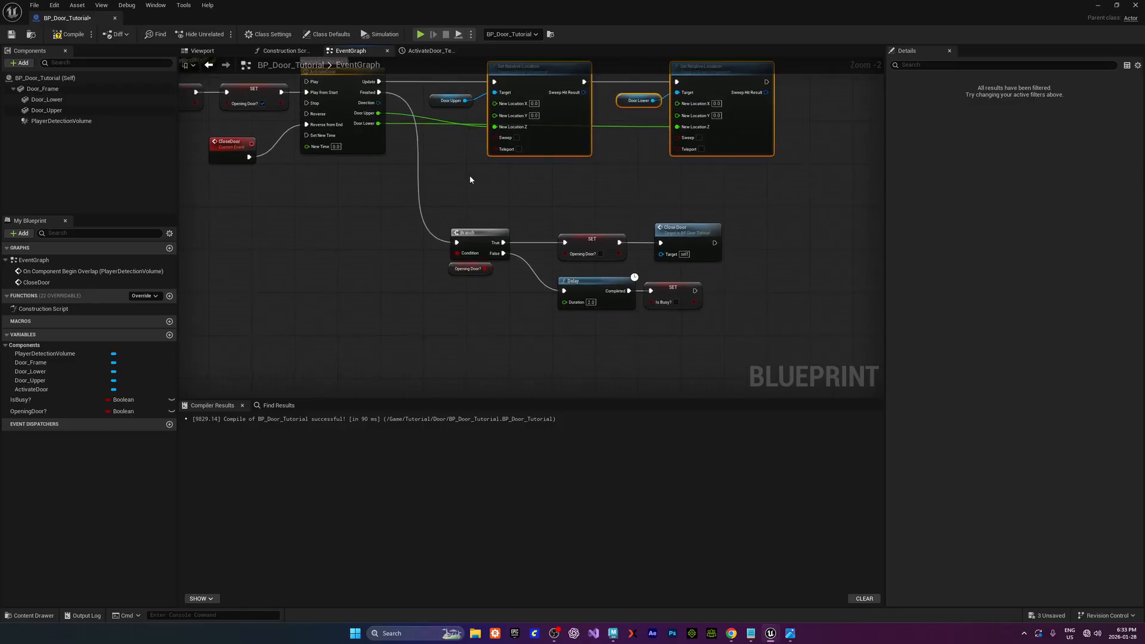
drag(441, 216, 477, 271)
right_drag(498, 313, 450, 296)
drag(415, 198, 425, 291)
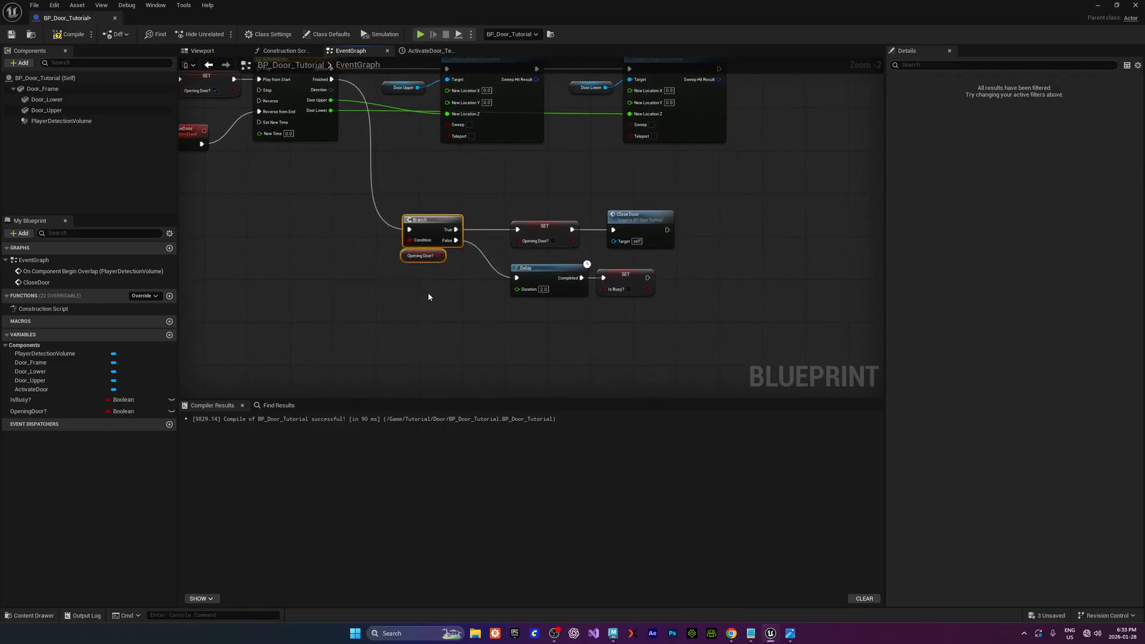
right_drag(428, 297, 428, 316)
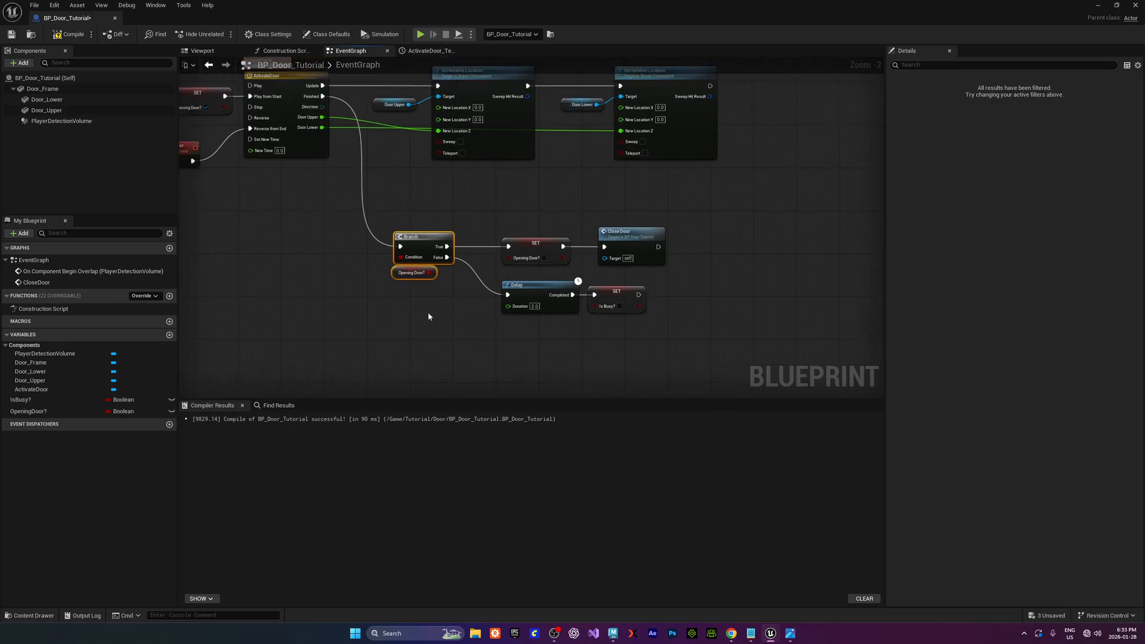
click(554, 260)
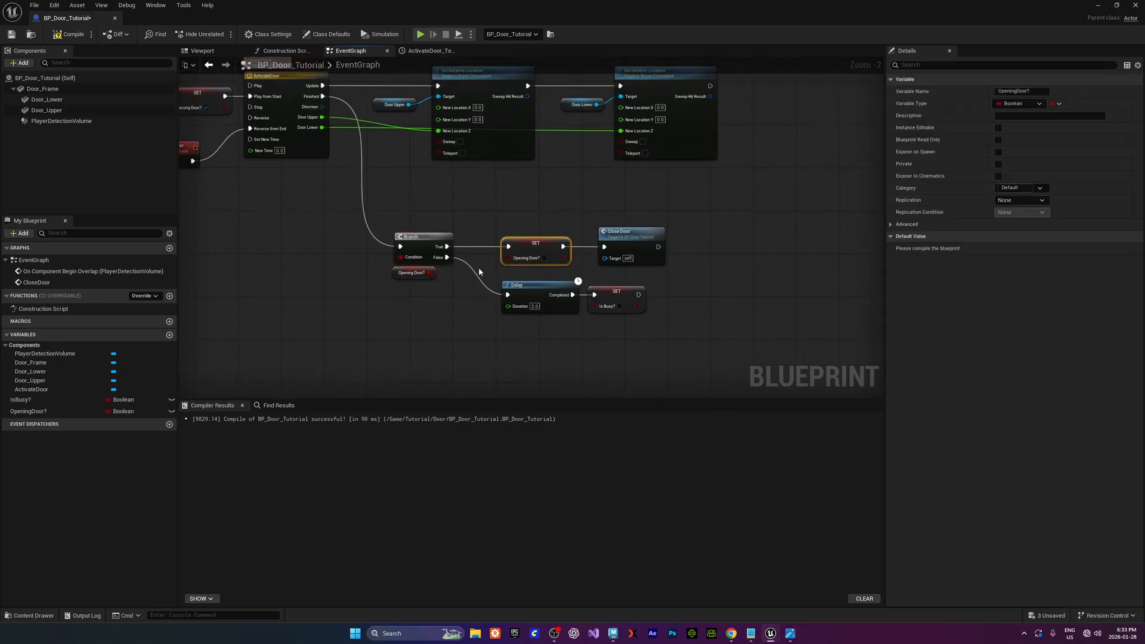
right_drag(507, 313, 507, 341)
click(489, 285)
click(533, 296)
click(495, 338)
scroll(464, 333, down, 3)
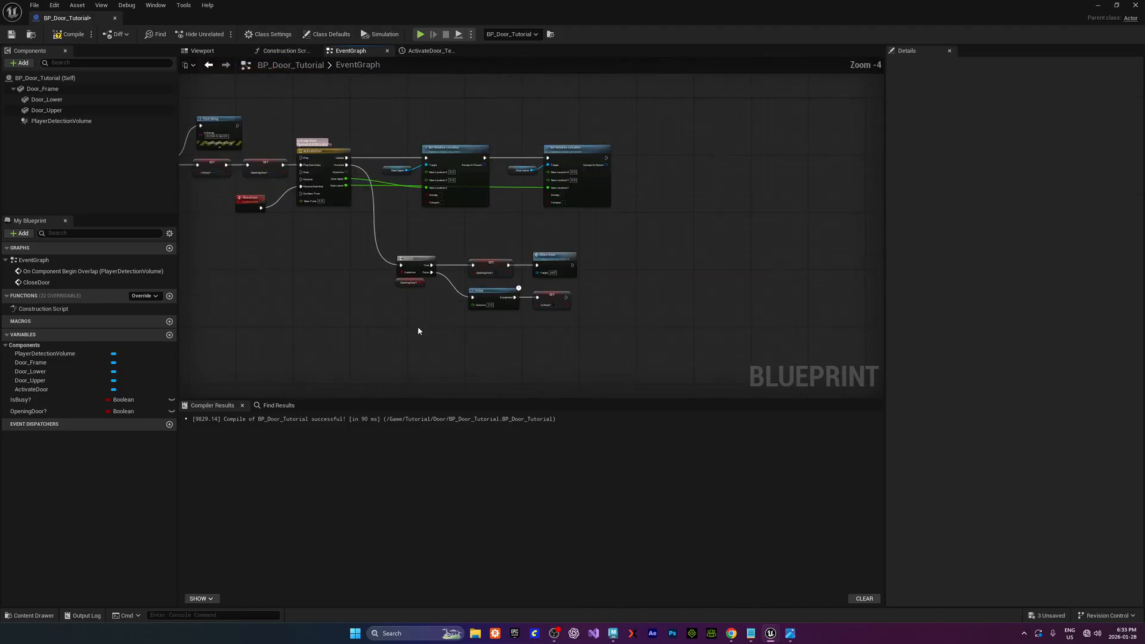
Move the Print String node higher above the IsBusy? Branch
right_drag(416, 327, 596, 322)
drag(407, 249, 457, 294)
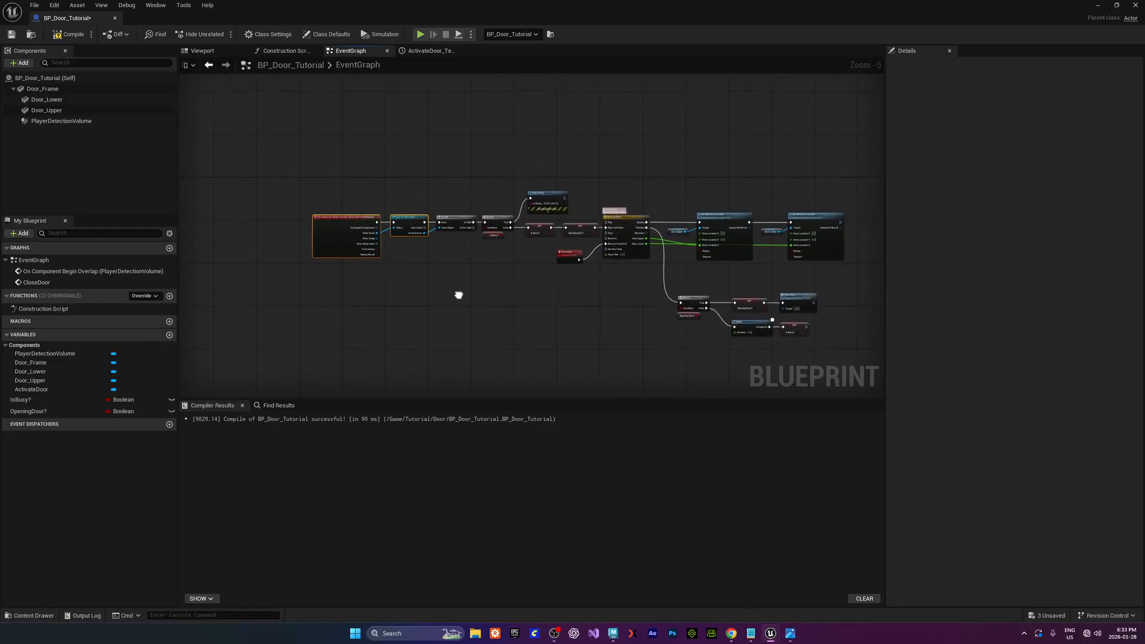
scroll(350, 217, up, 2)
right_drag(472, 169, 419, 163)
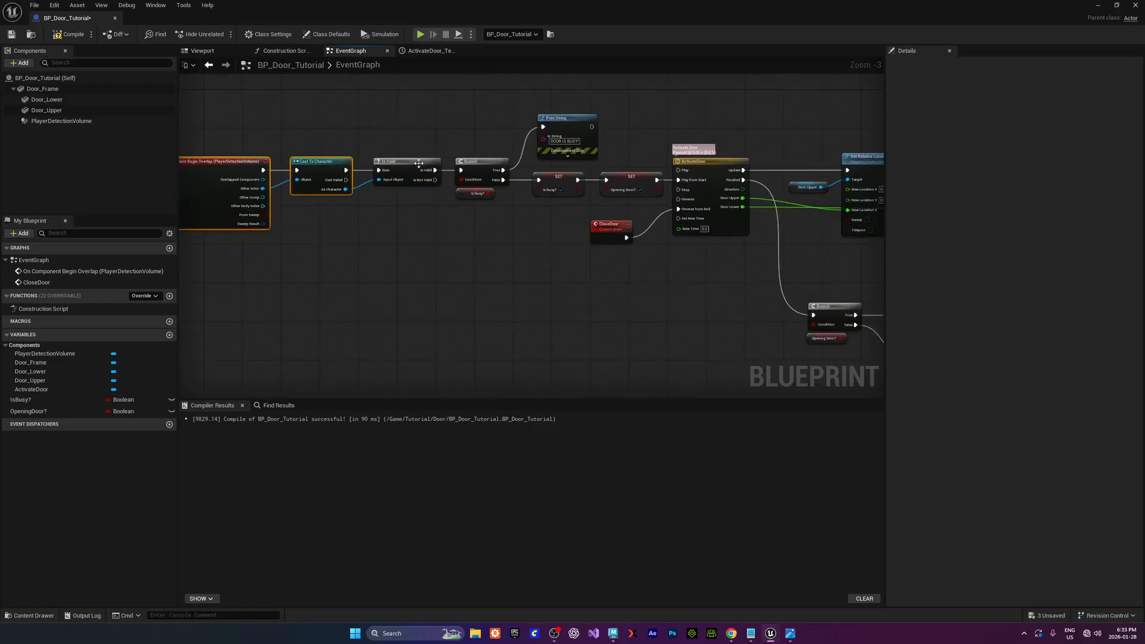
right_drag(616, 255, 494, 342)
drag(437, 211, 433, 184)
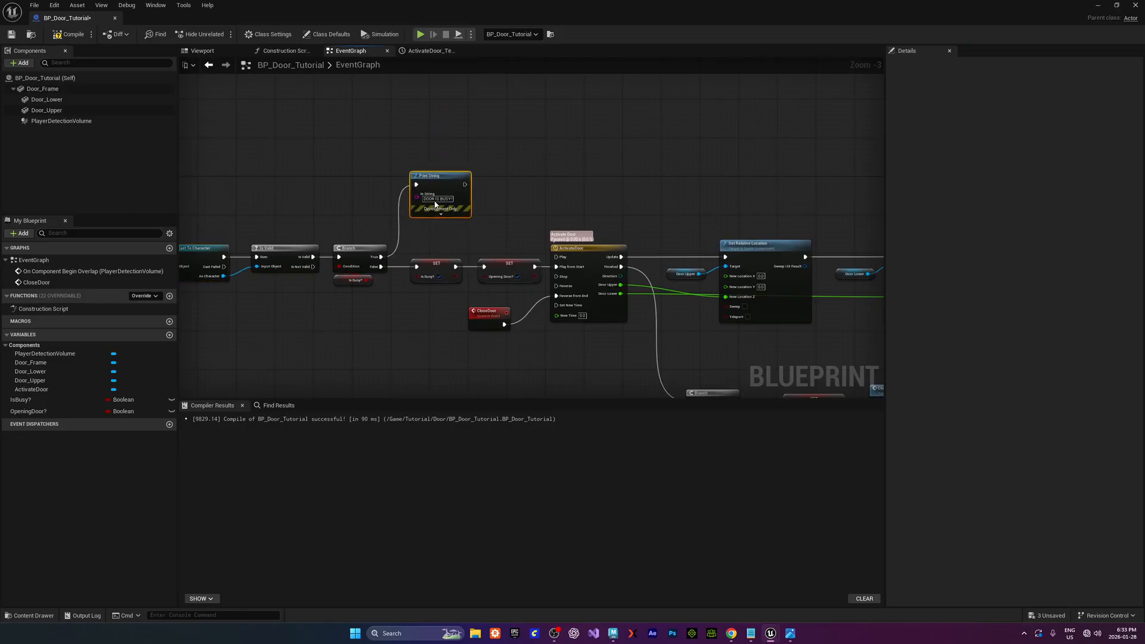
Move the OpeningDoor? Branch and all the nodes following it up closer to the timeline row
right_drag(495, 274, 419, 176)
scroll(591, 316, down, 1)
right_drag(591, 316, 431, 257)
scroll(464, 300, up, 2)
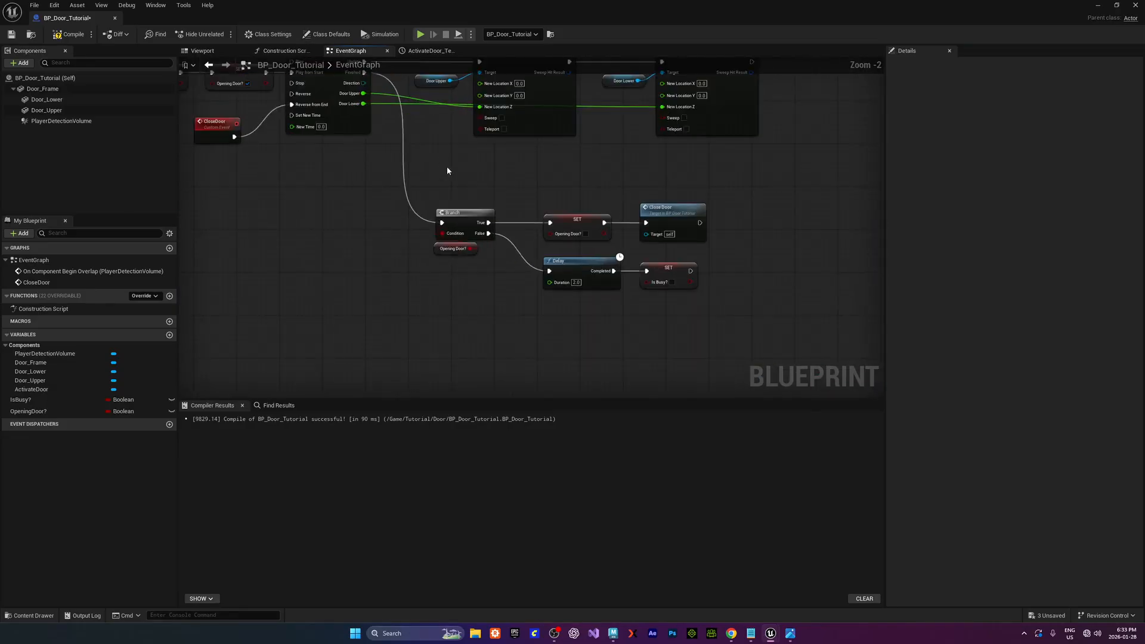
drag(447, 170, 707, 293)
drag(672, 211, 671, 183)
right_drag(432, 292, 474, 312)
right_drag(559, 314, 391, 318)
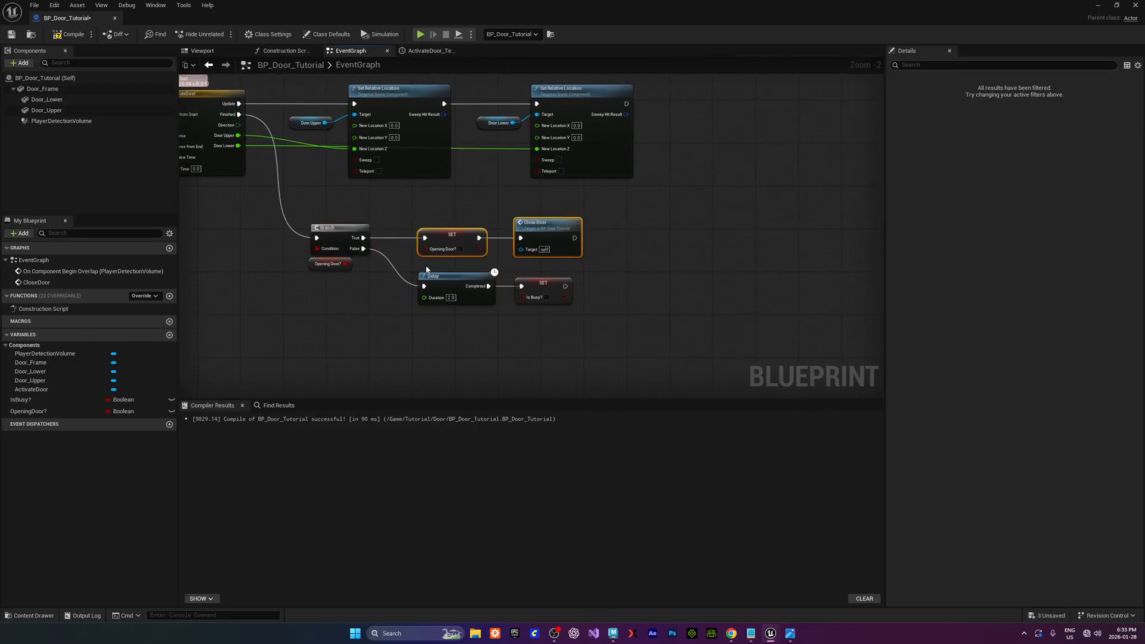
Move the False path's Delay and Set IsBusy? nodes lower to leave more room beneath the True path
drag(427, 269, 525, 327)
drag(421, 204, 573, 283)
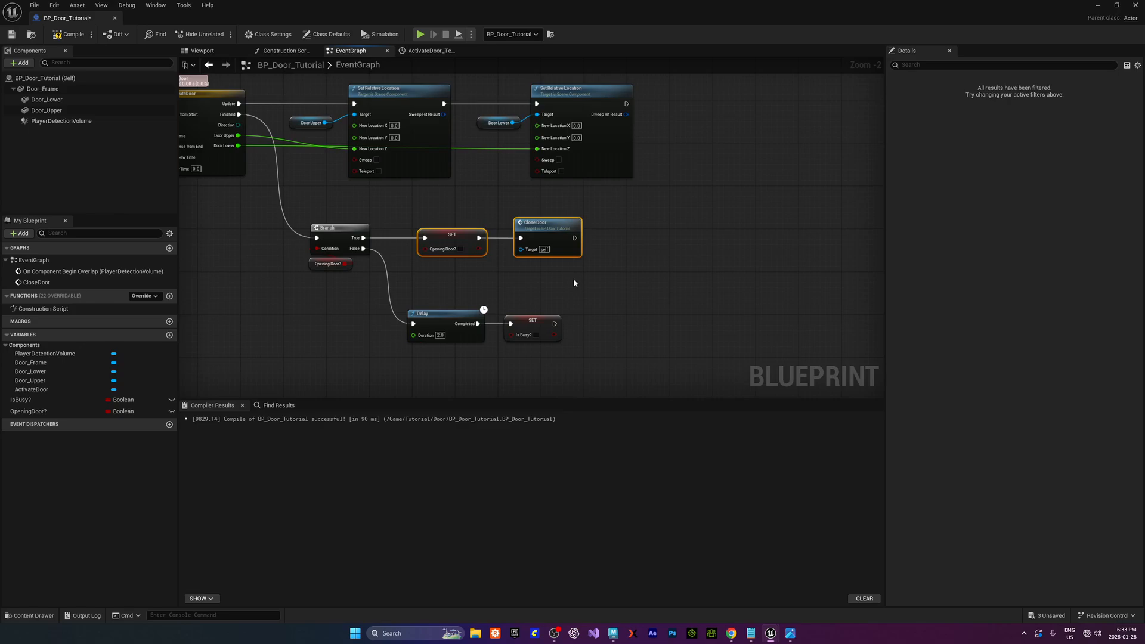
click(494, 278)
Insert a Delay with a duration of 3.0 between the Branch's True output and Set OpeningDoor?
drag(363, 238, 386, 230)
text(delay)
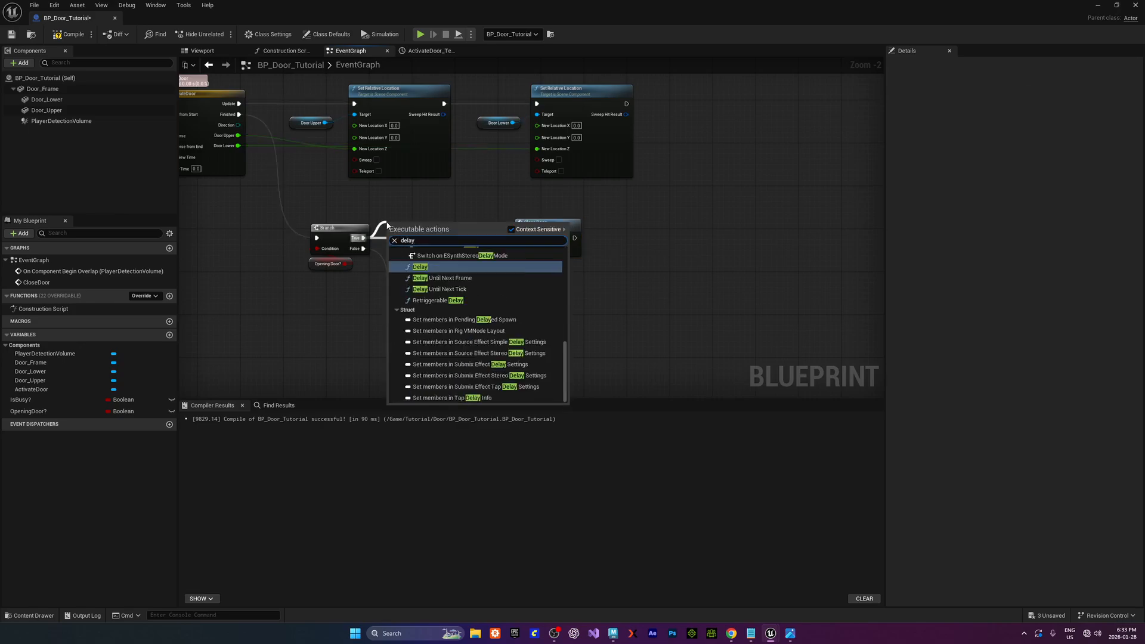
key(Return)
drag(481, 211, 633, 226)
drag(418, 222, 445, 228)
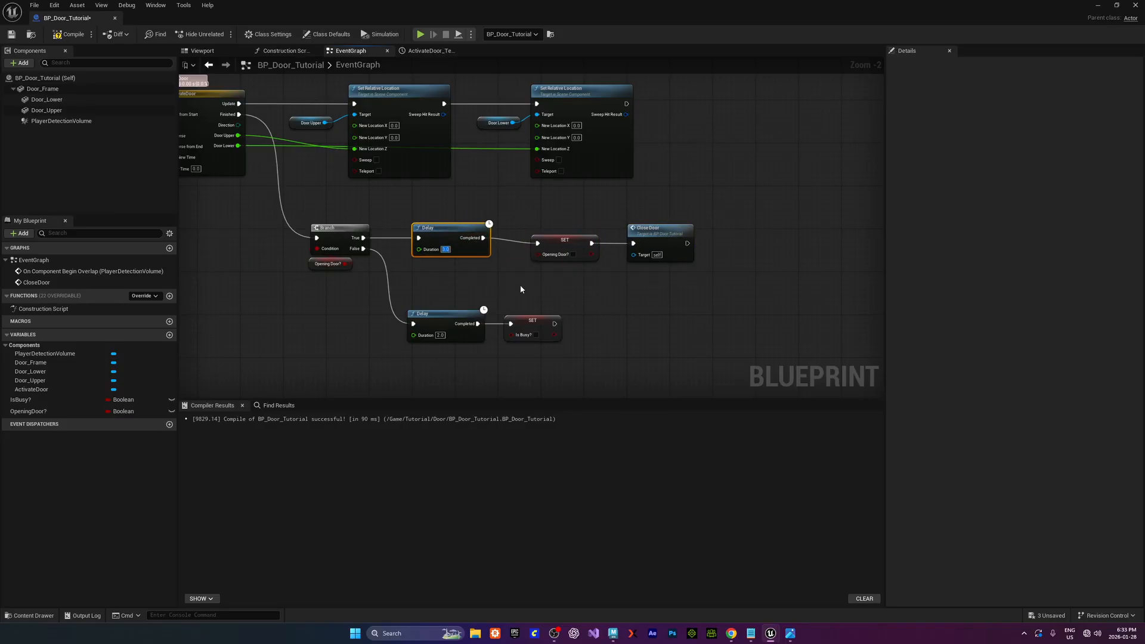
Straighten the True path's Delay, Set OpeningDoor? and Close Door nodes and shift them away from the Branch
right_drag(497, 294, 464, 285)
click(530, 226)
click(614, 220)
scroll(614, 220, up, 2)
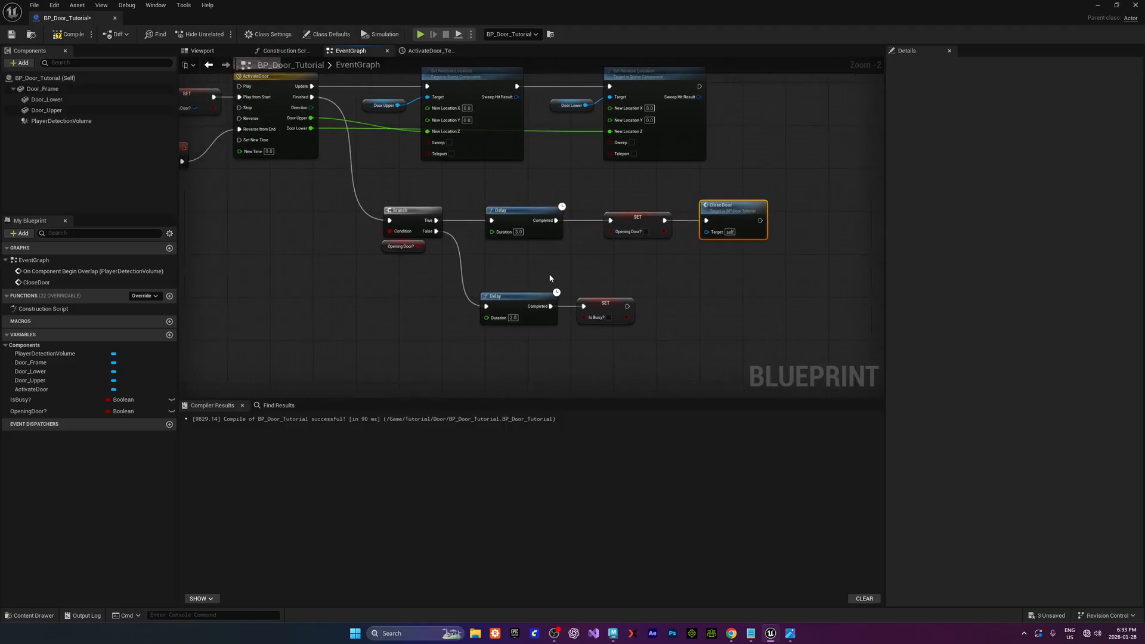
drag(499, 171, 769, 212)
drag(559, 192, 617, 192)
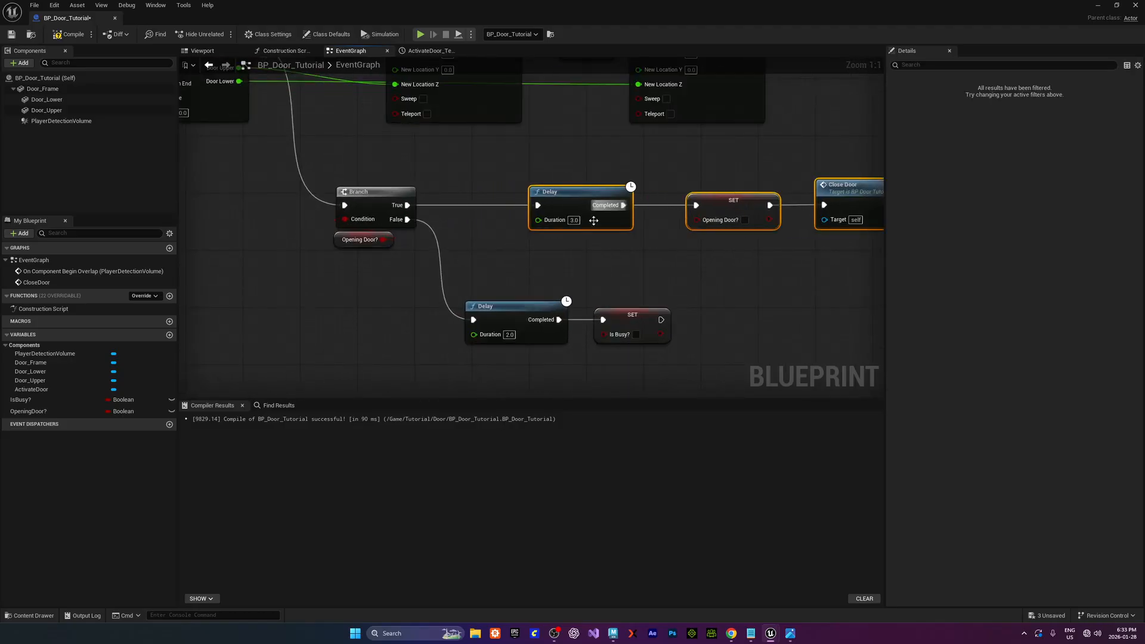
Promote the True path Delay's Duration input to a variable named Open Duration and place its getter beside the Delay
click(583, 246)
right_click(538, 222)
click(568, 255)
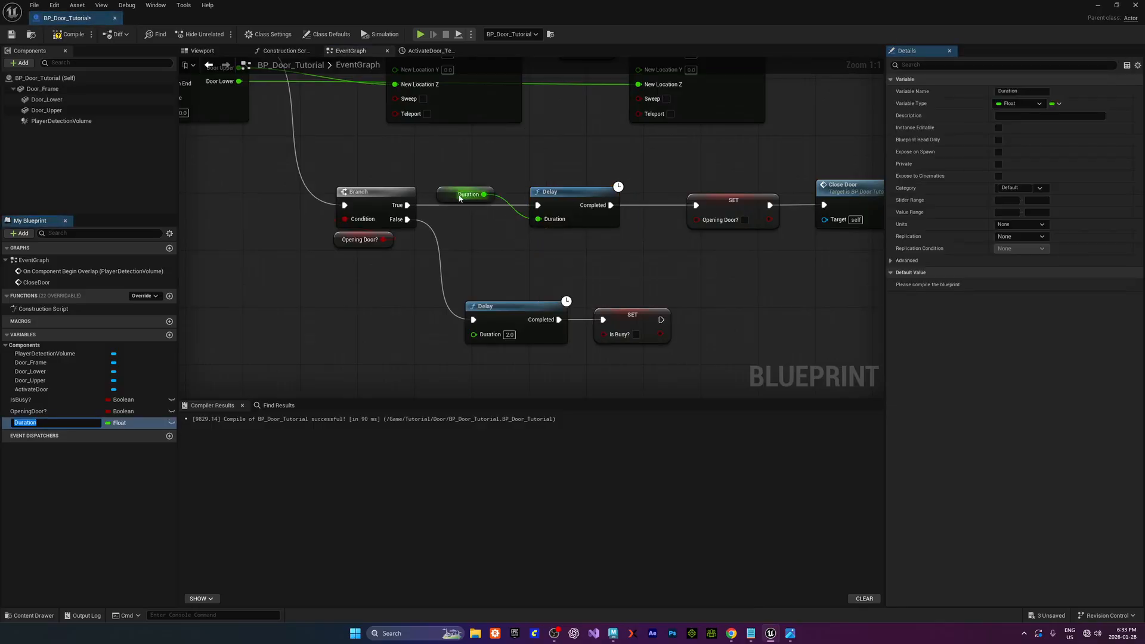
drag(468, 194, 476, 233)
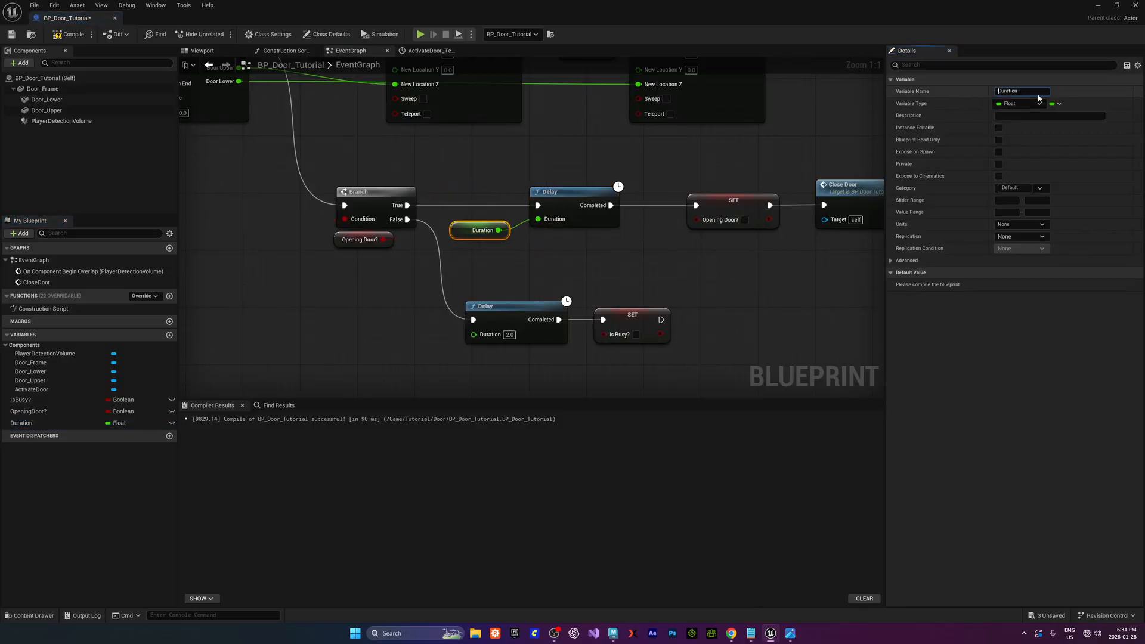
text(en)
key(Return)
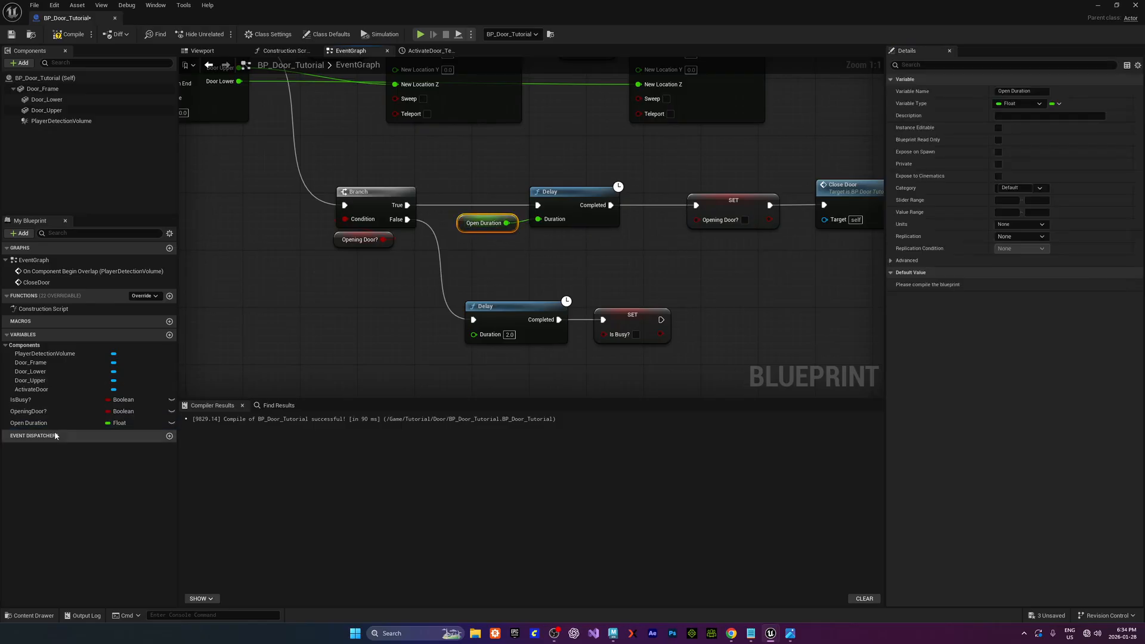
Make the Open Duration variable instance editable, and compile and save the Blueprint
click(171, 423)
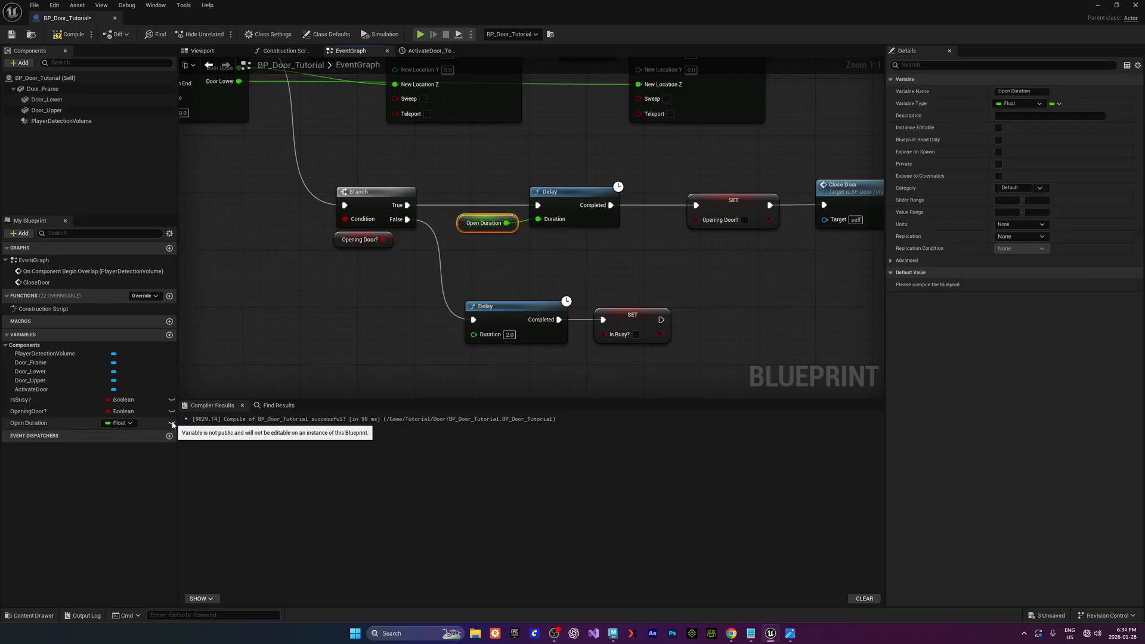
click(63, 38)
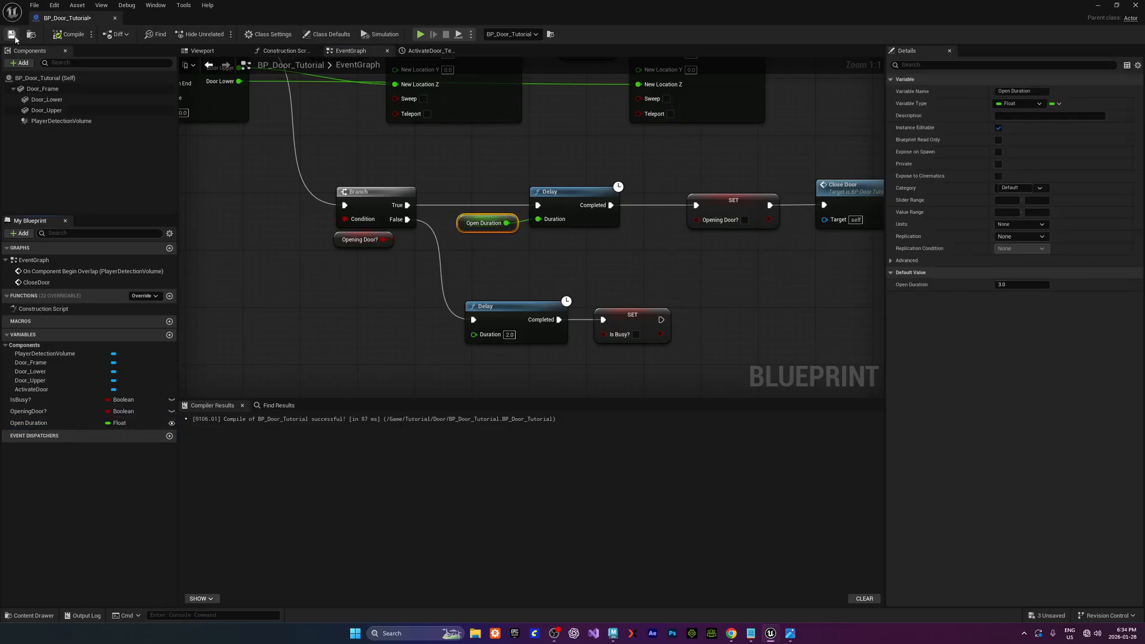
drag(393, 16, 2, 95)
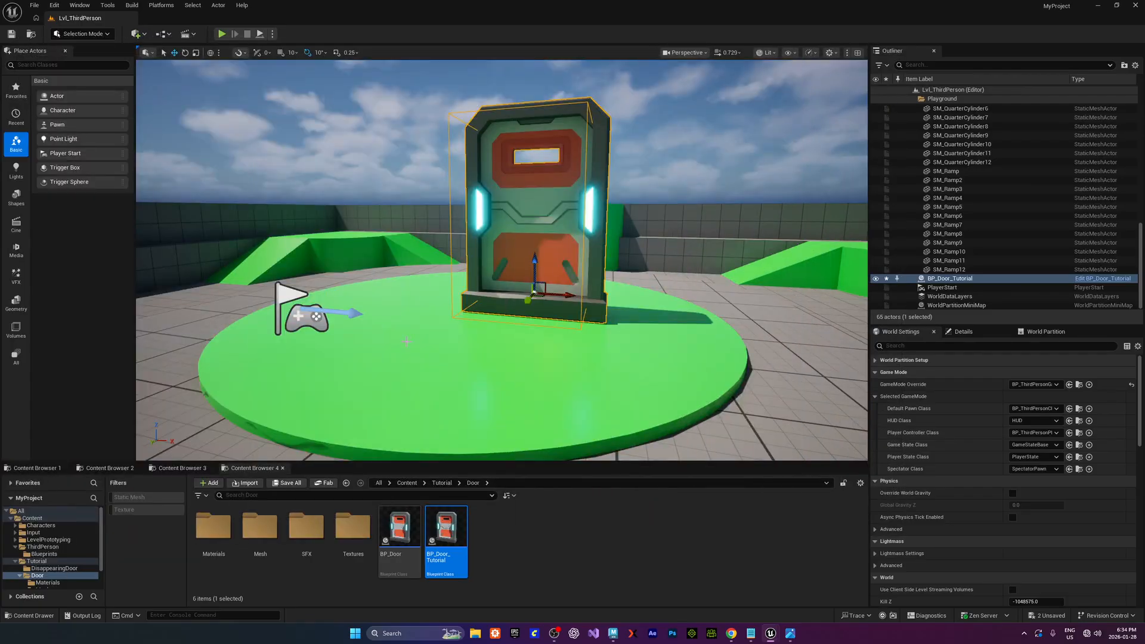
Shift the placed door slightly along the X axis in the level and open its Open Duration value for editing
click(564, 266)
click(537, 263)
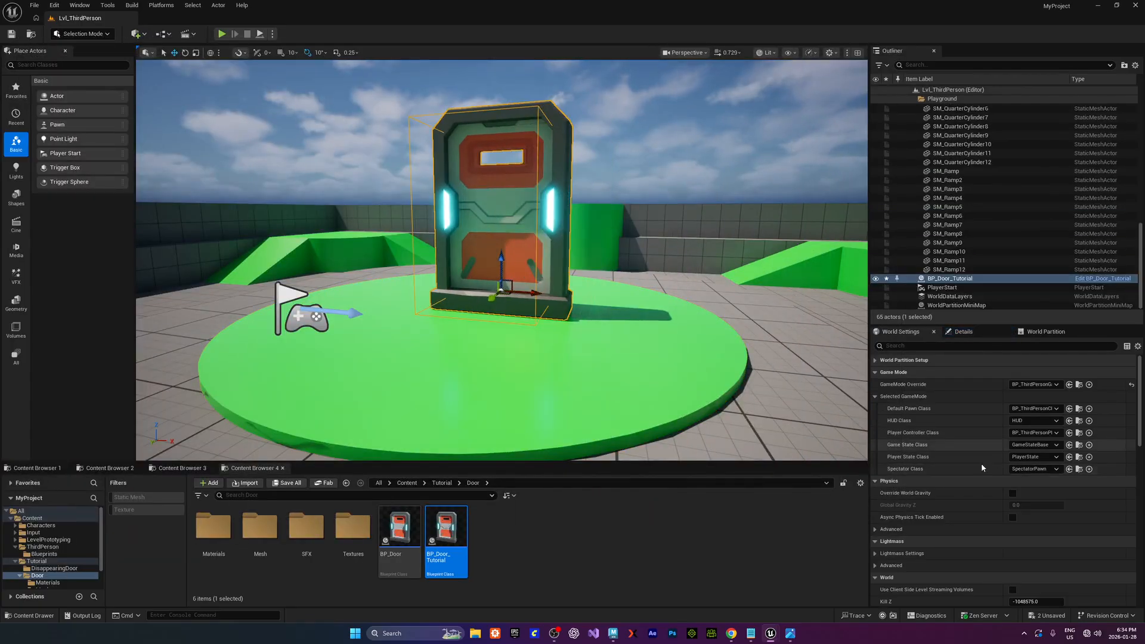
click(962, 336)
drag(962, 337, 894, 332)
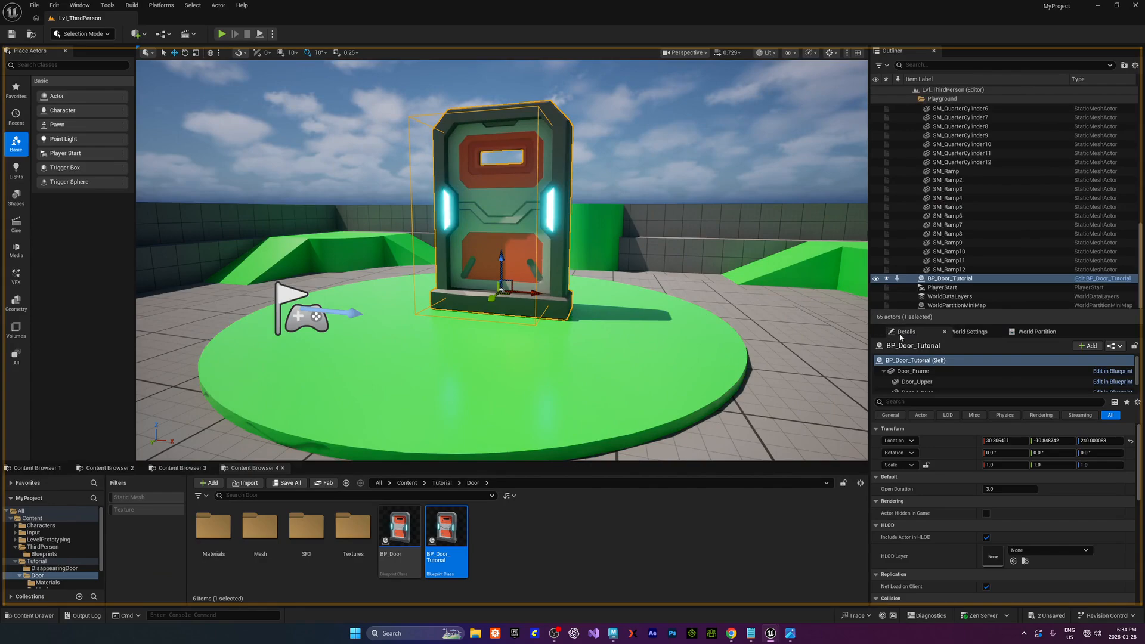
click(990, 489)
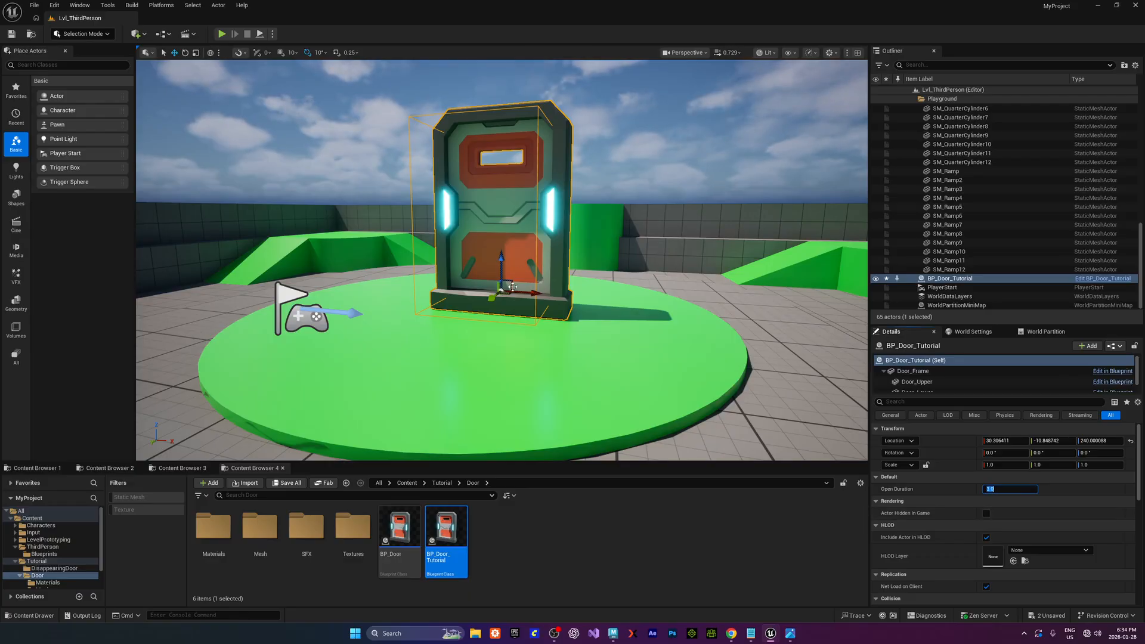
Try duplicating the placed door along the X axis, delete the copy and frame the original door
alt+drag(535, 292, 407, 284)
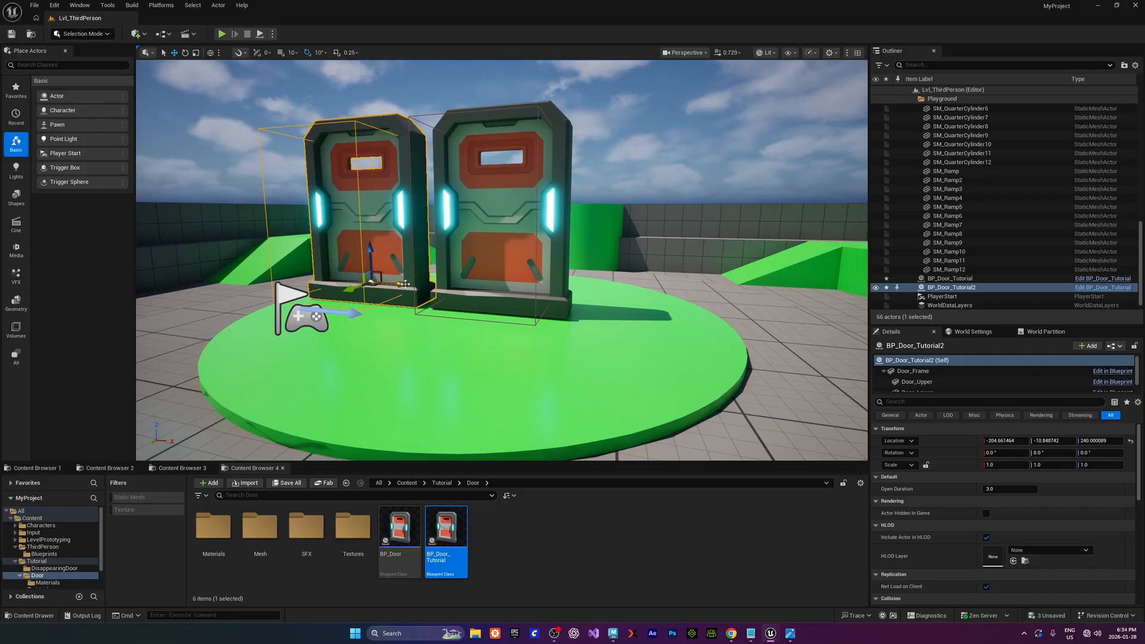
key(Delete)
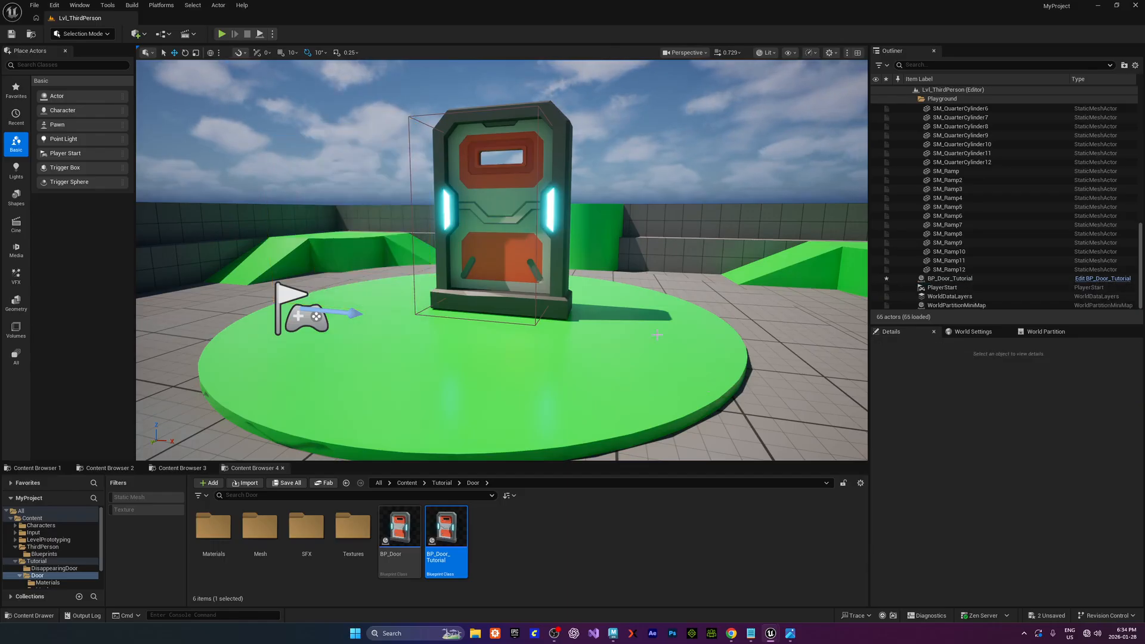
click(527, 296)
key(f)
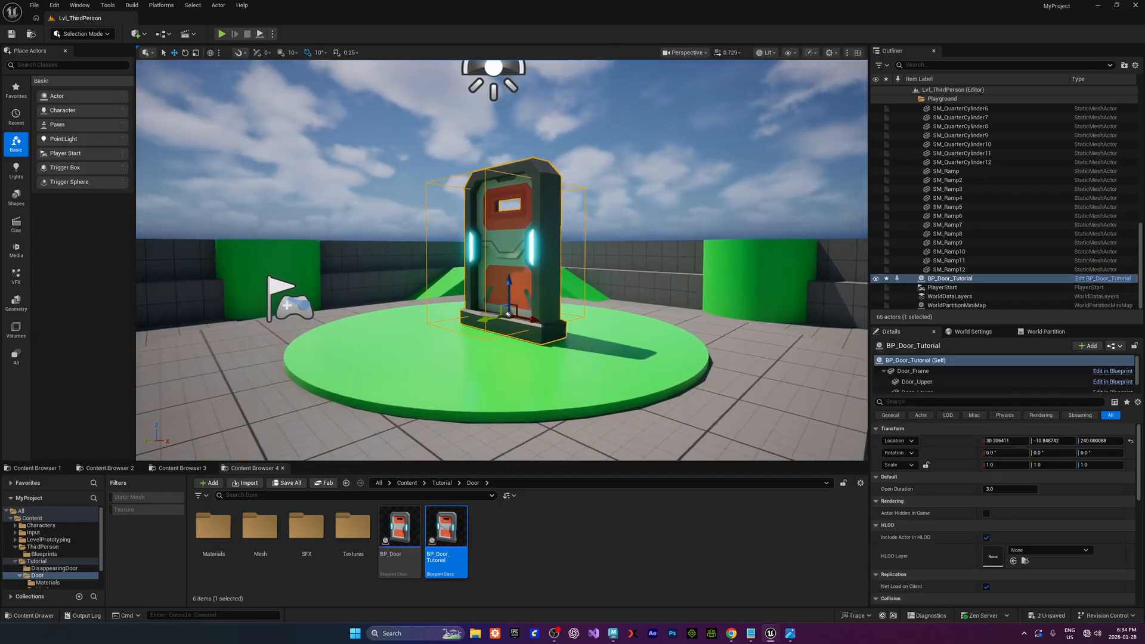
Recompile the BP_Door_Tutorial Blueprint and move its editor window out of the way of the level
drag(601, 143, 631, 2)
right_drag(435, 287, 462, 322)
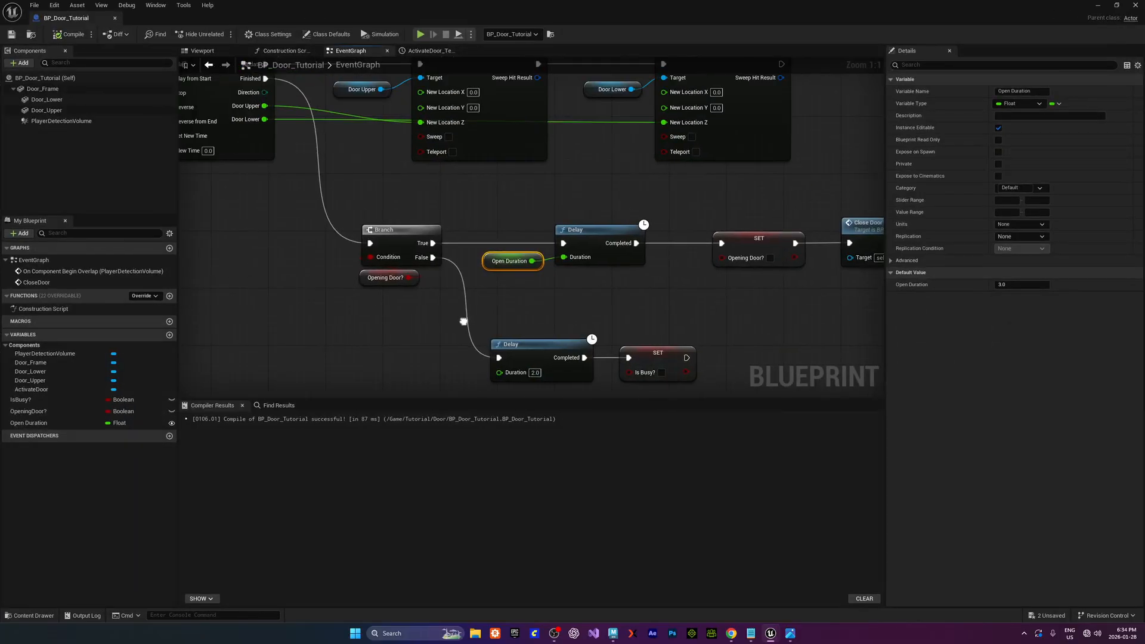
scroll(471, 321, down, 1)
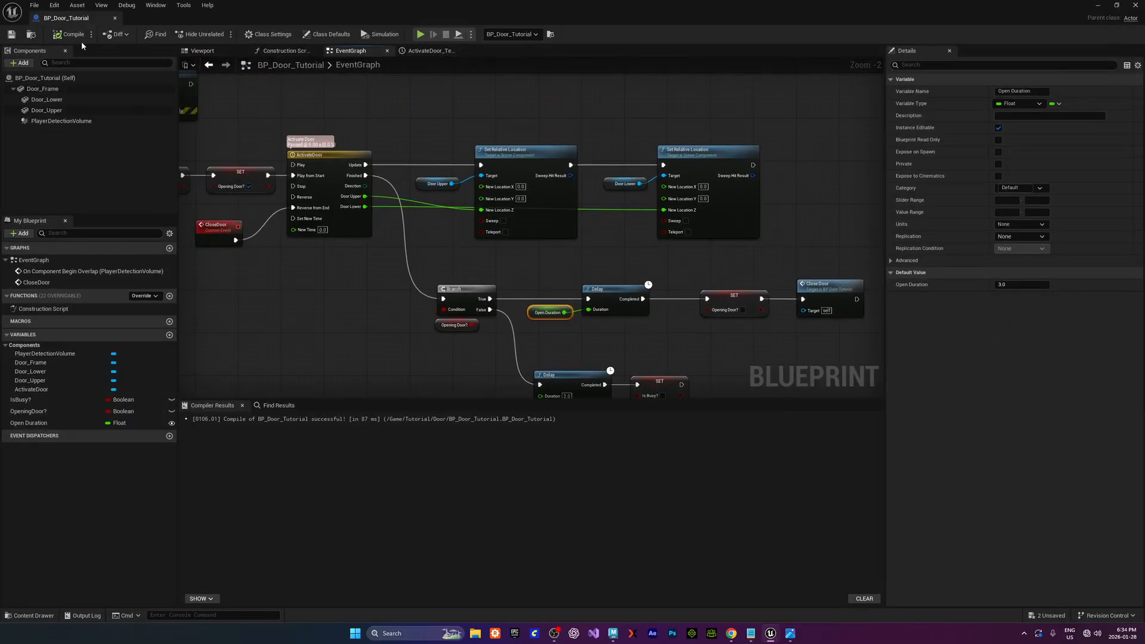
double_click(343, 22)
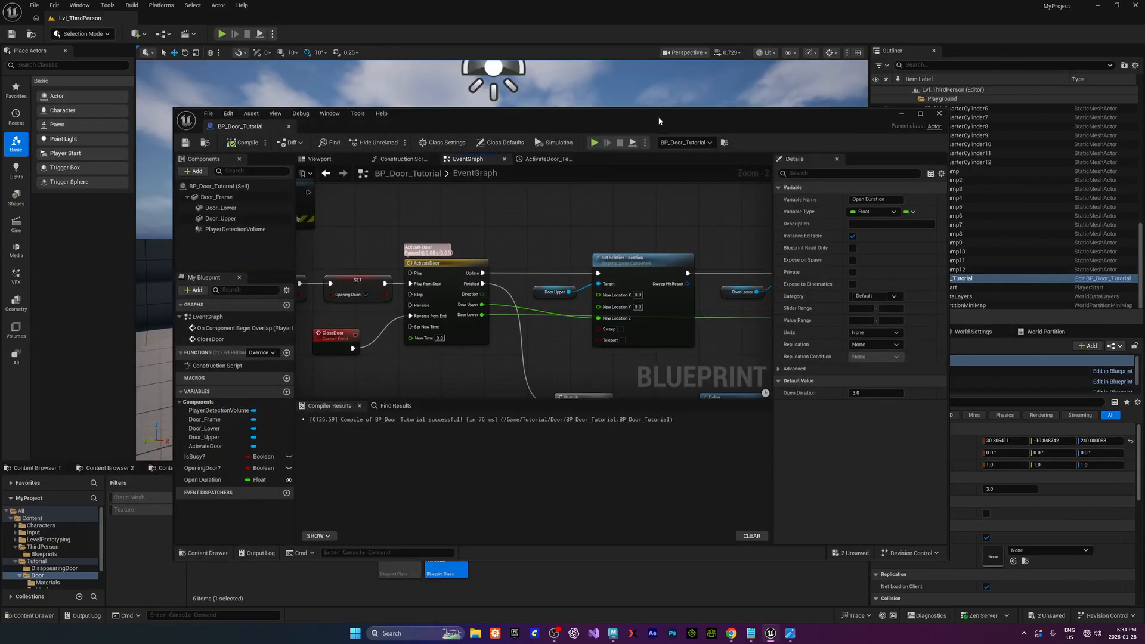
drag(659, 121, 0, 119)
Play-test the level by running the character back and forth through the door to check its opening, busy state and automatic closing
click(222, 34)
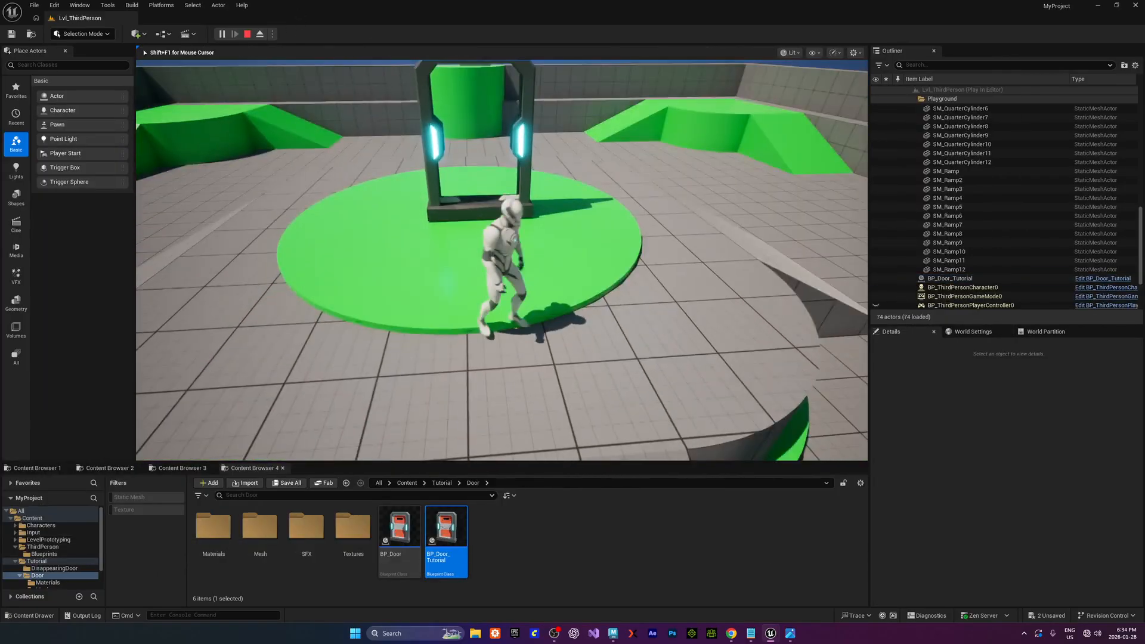
key(w)
key(s)
key(w)
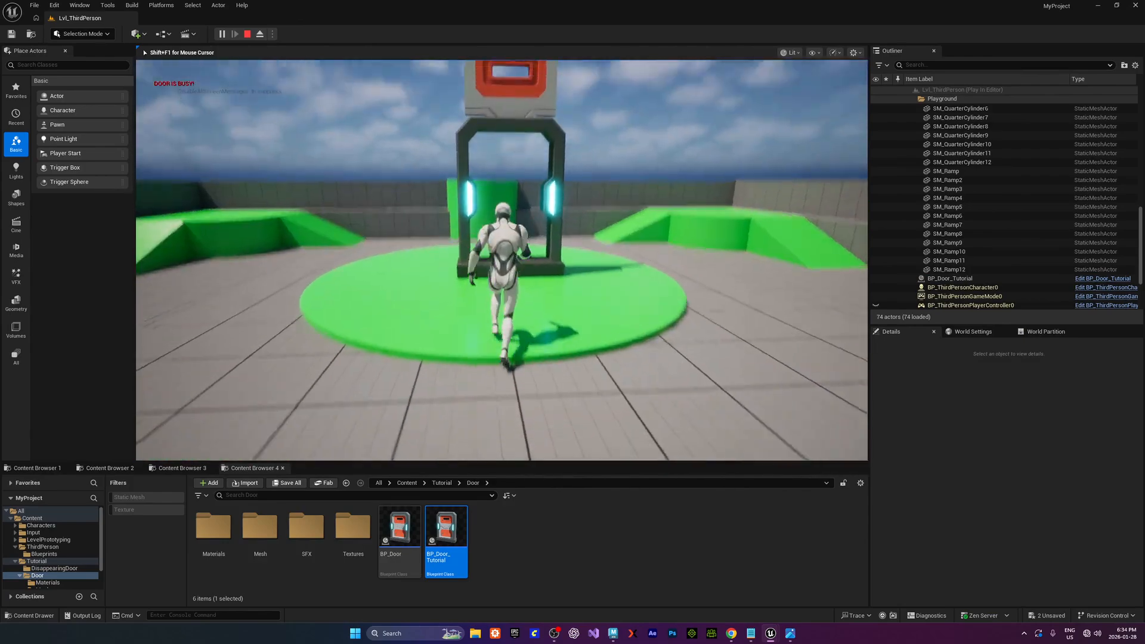
key(s)
key(w)
key(s)
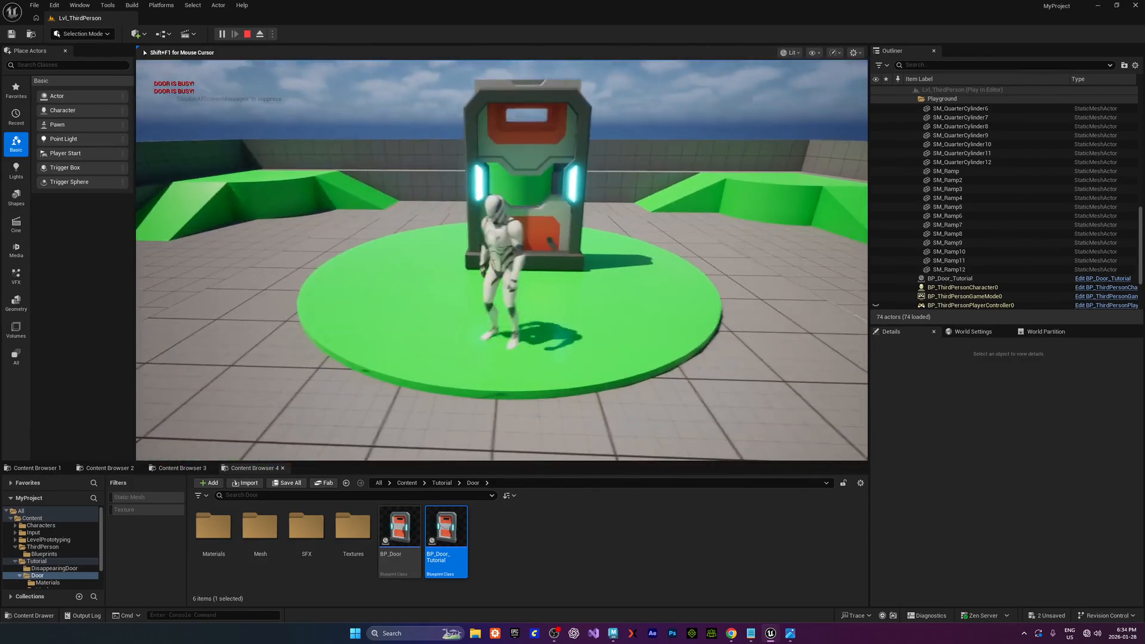
key(w)
key(s)
key(w)
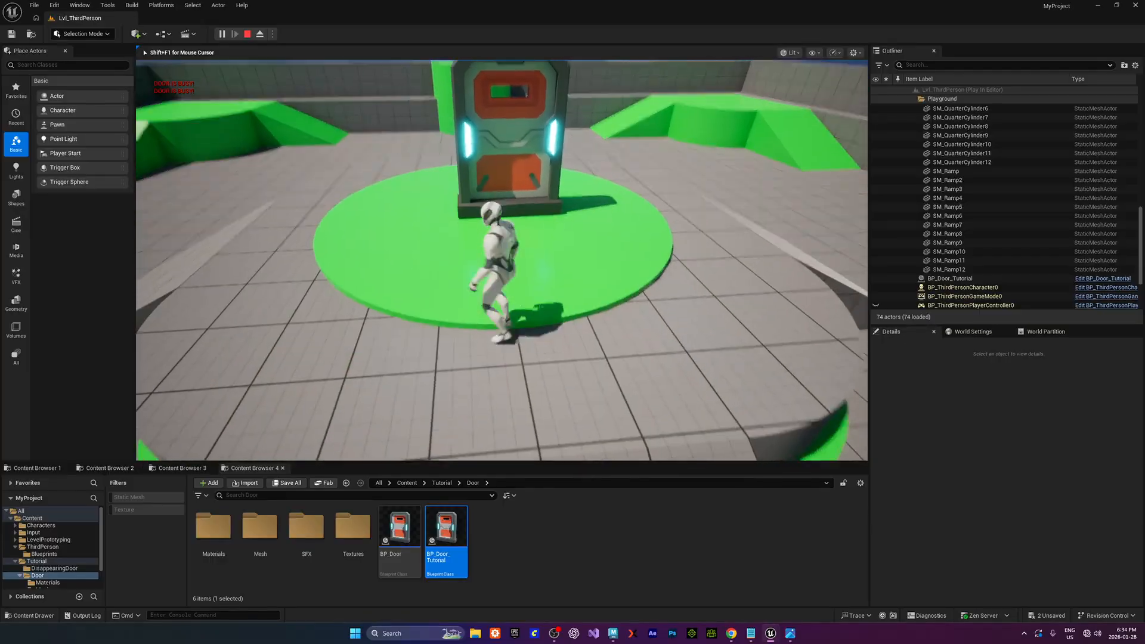
key(s)
key(w)
key(w)
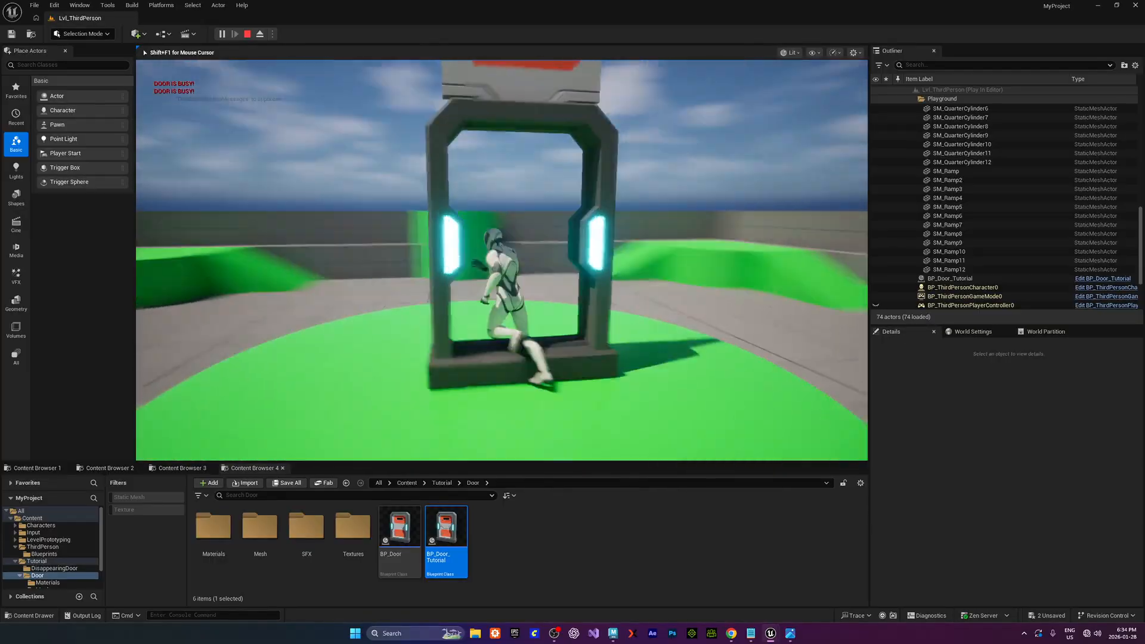
key(s)
key(w)
key(s)
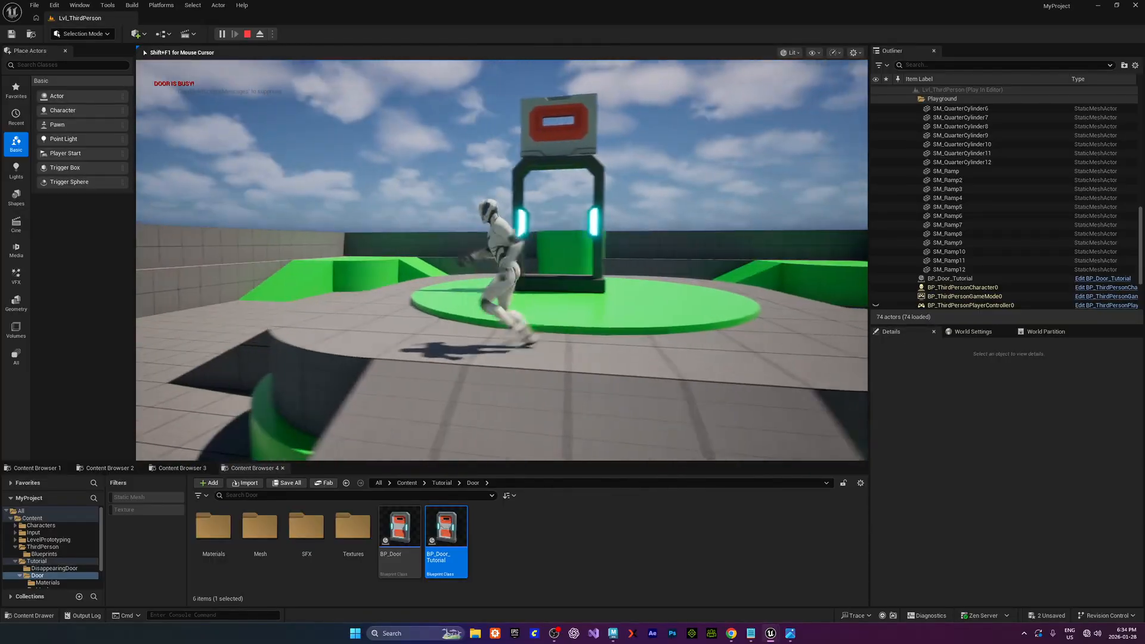
key(w)
key(w)
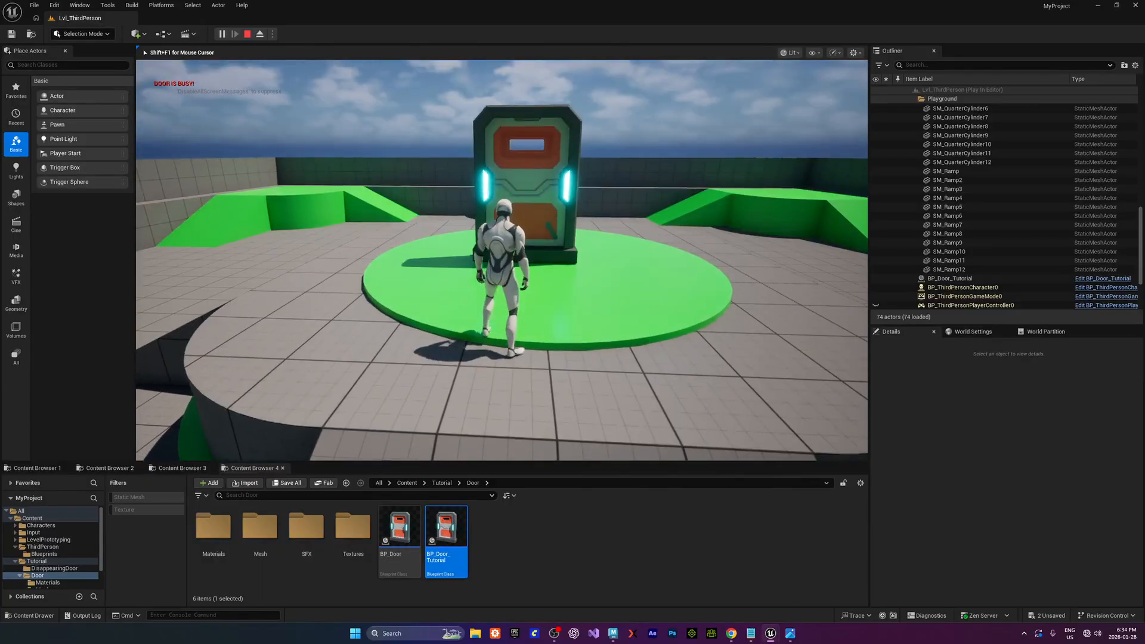
key(s)
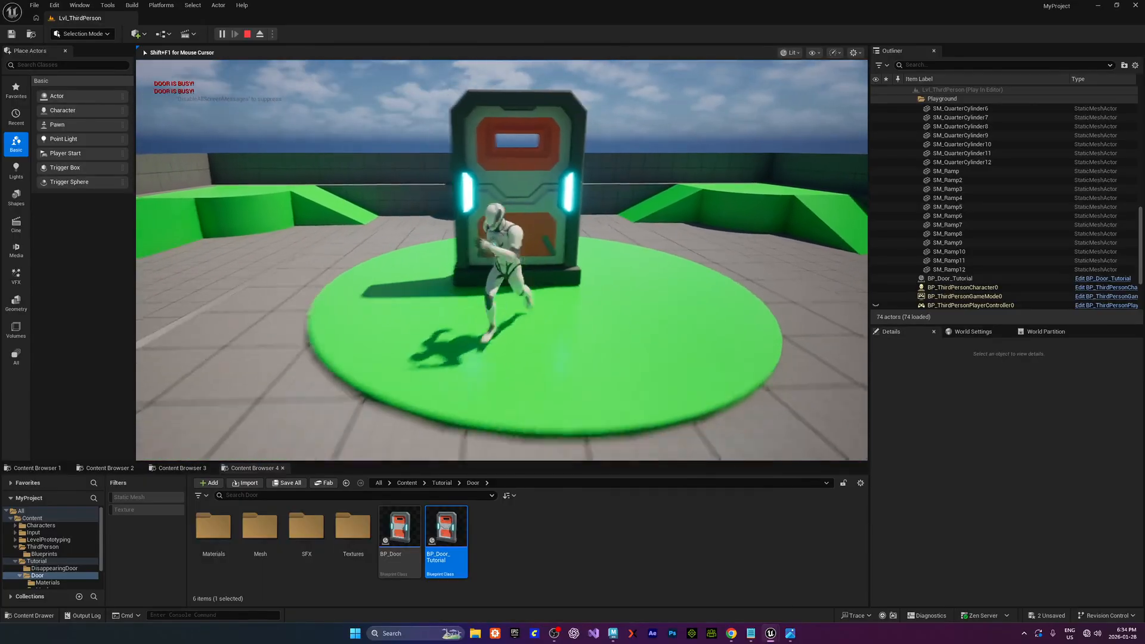
key(w)
key(s)
key(w)
key(Escape)
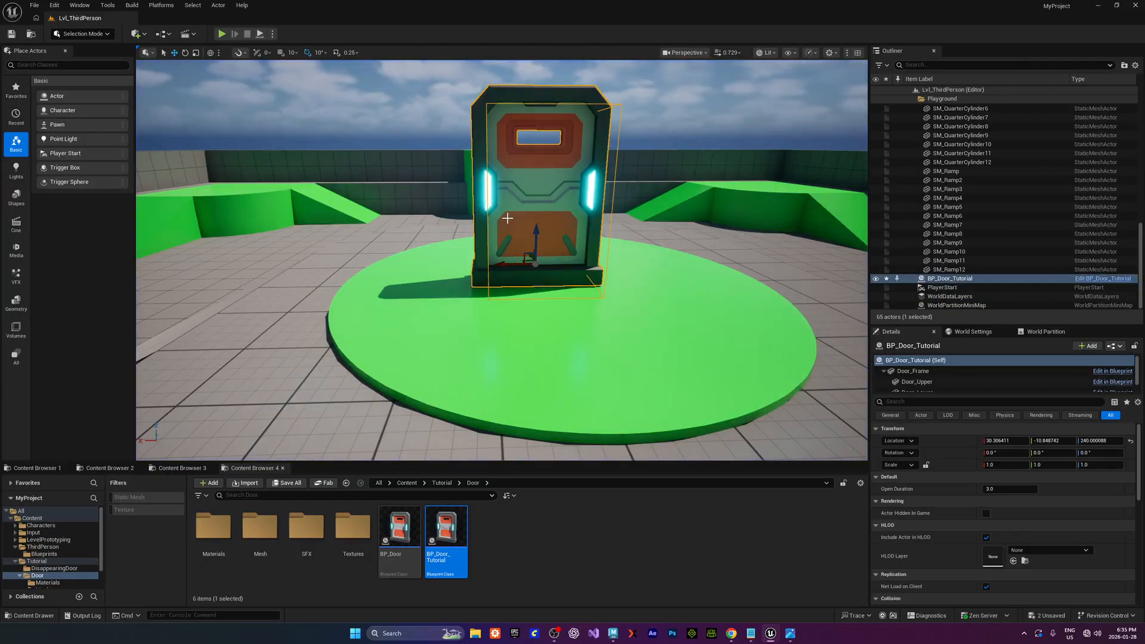
Open the door's SFX folder and preview the S_Door1_Close and S_Door1_Open sound waves
click(512, 533)
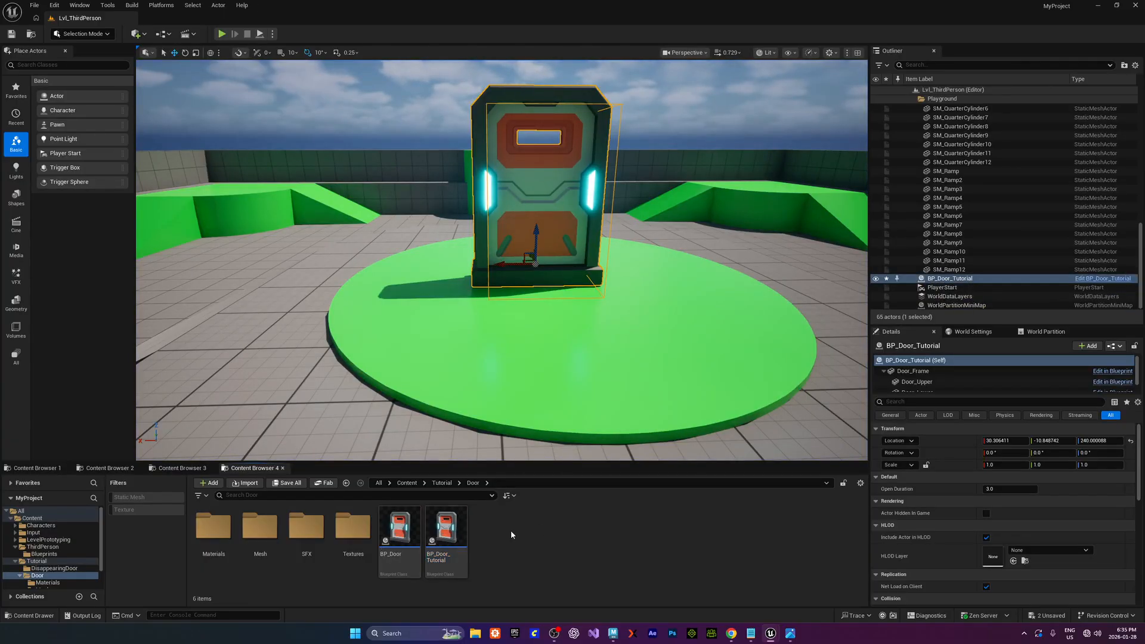
click(310, 529)
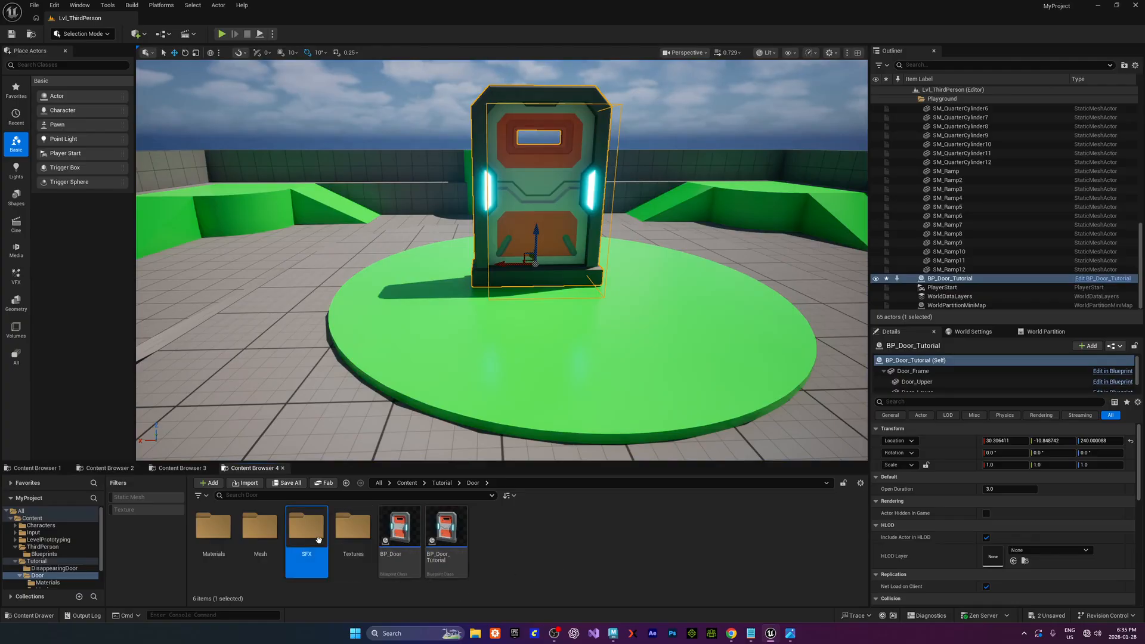
double_click(313, 532)
click(260, 526)
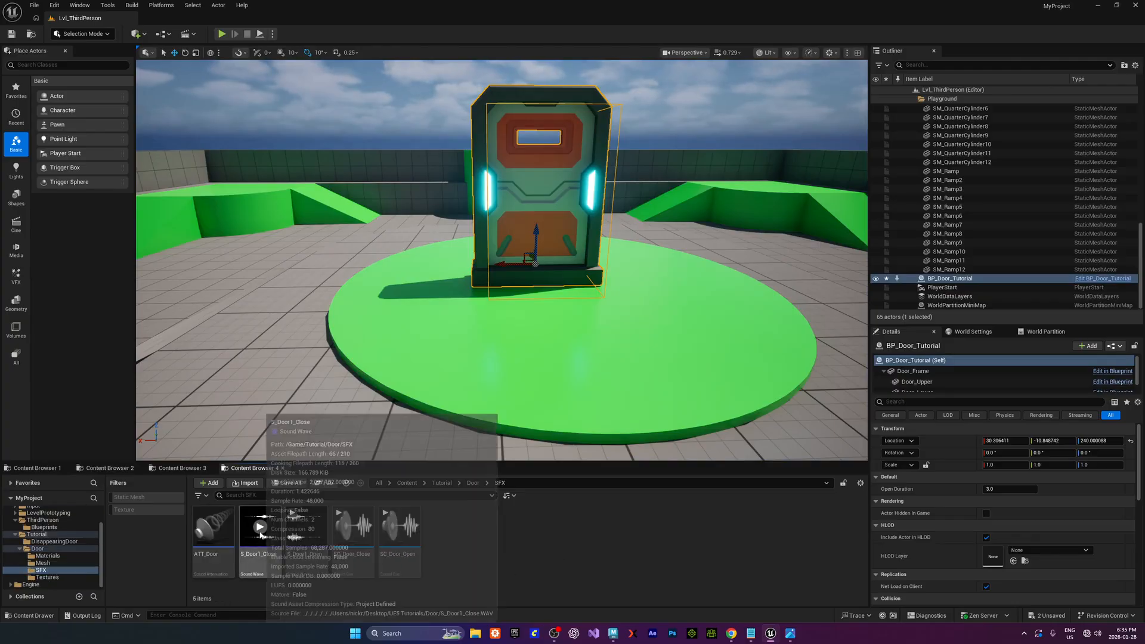
click(307, 526)
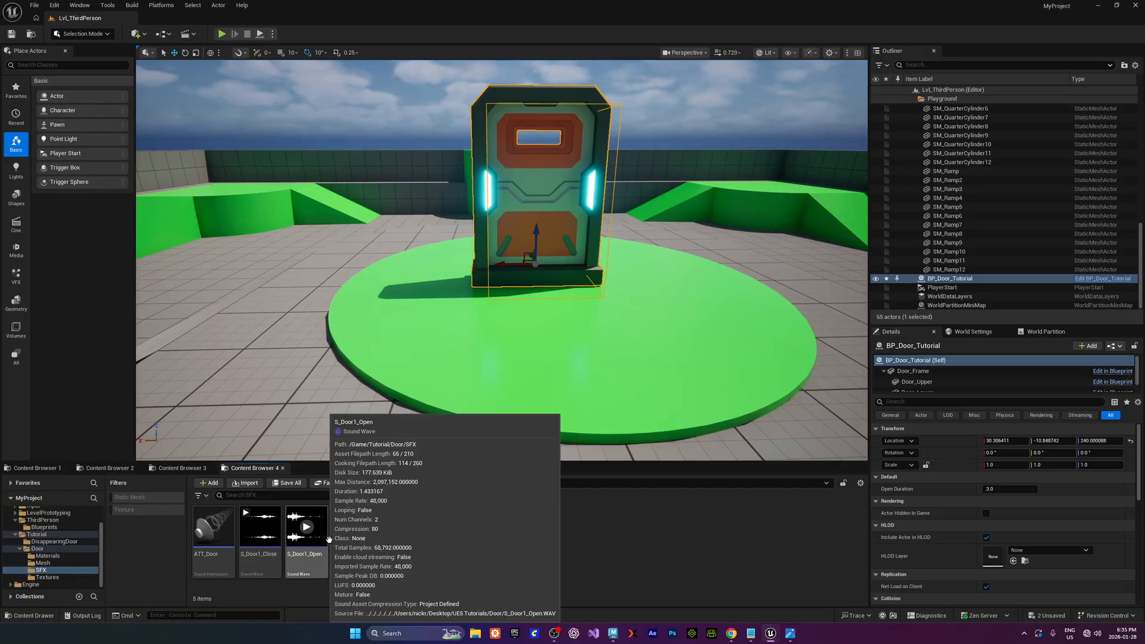
click(260, 528)
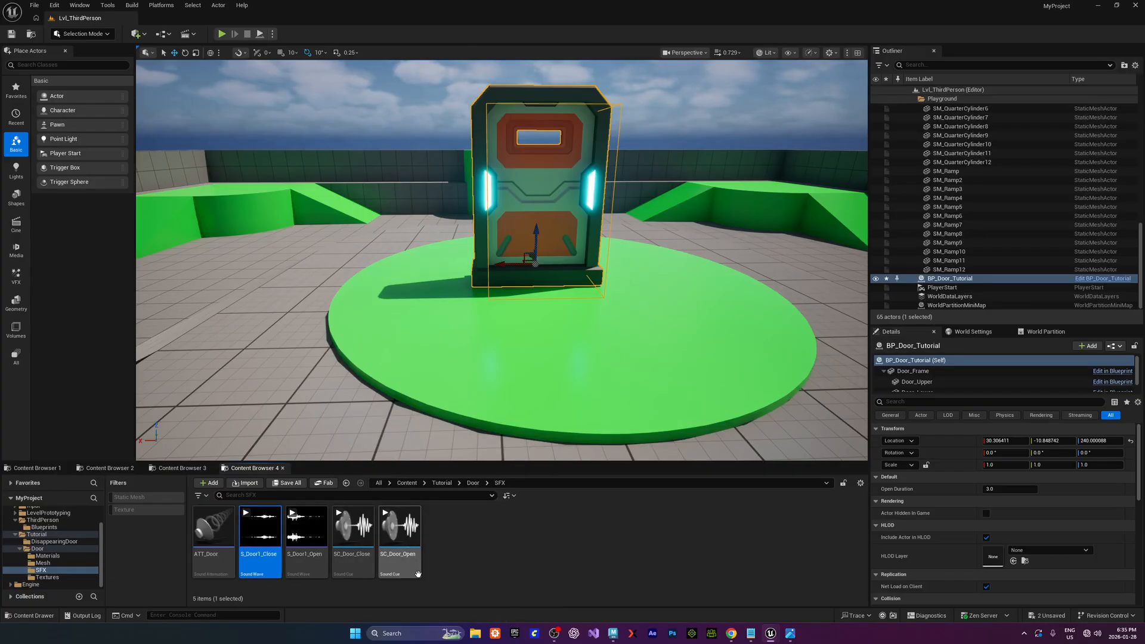
click(307, 537)
click(360, 560)
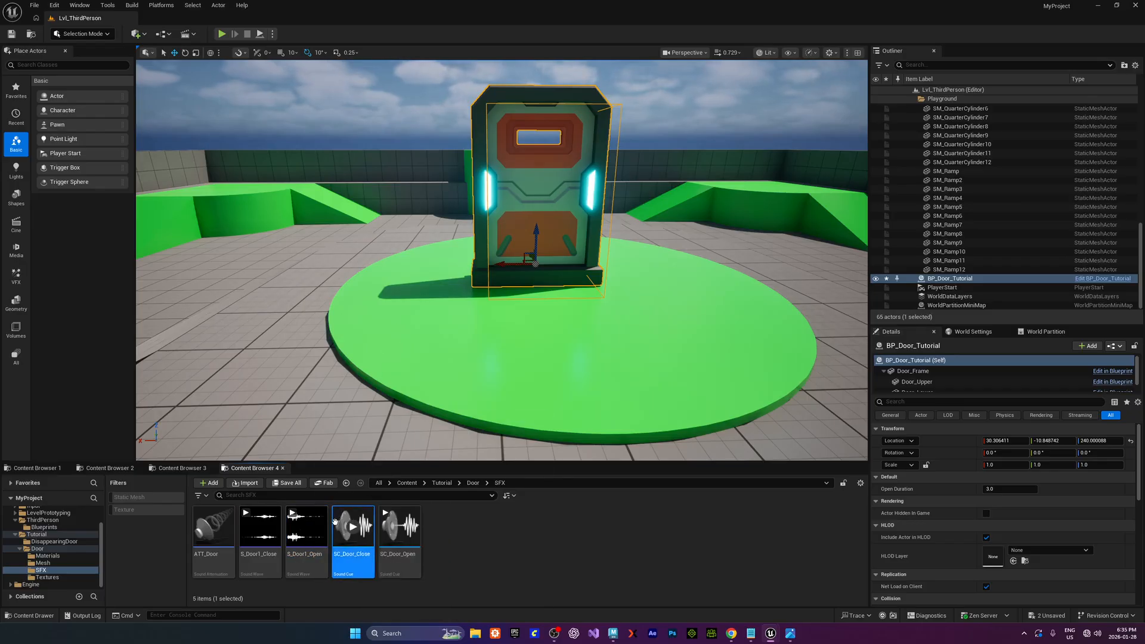
Check the Create SoundCue option for S_Door1_Open, and examine the SC_Door_Open cue's Wave Player, Output and attenuation settings
right_click(307, 534)
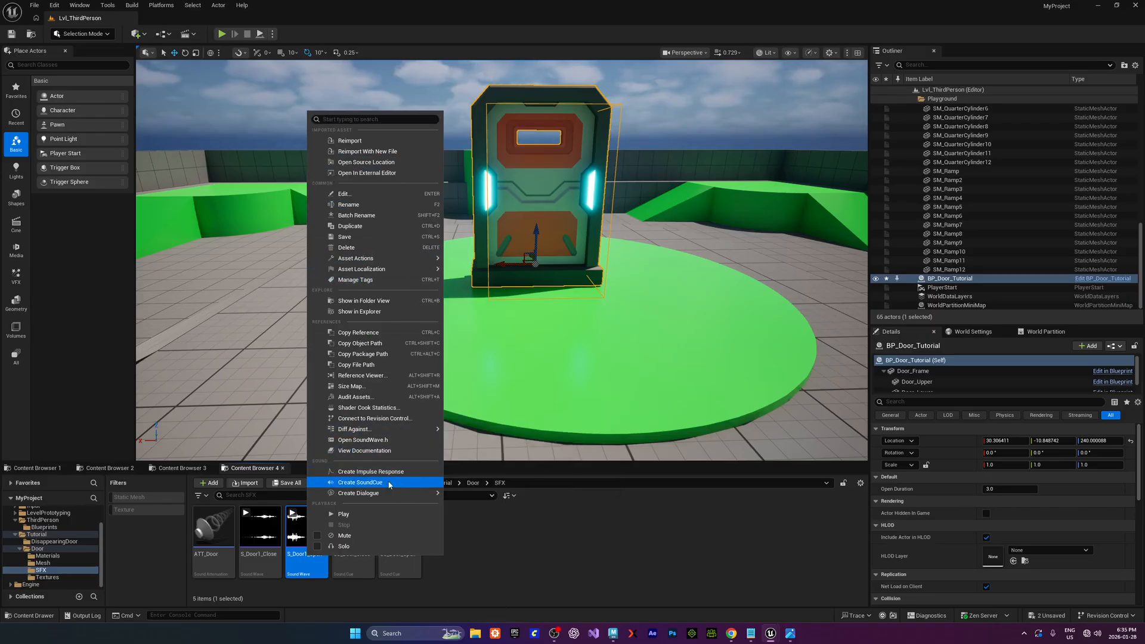
click(474, 537)
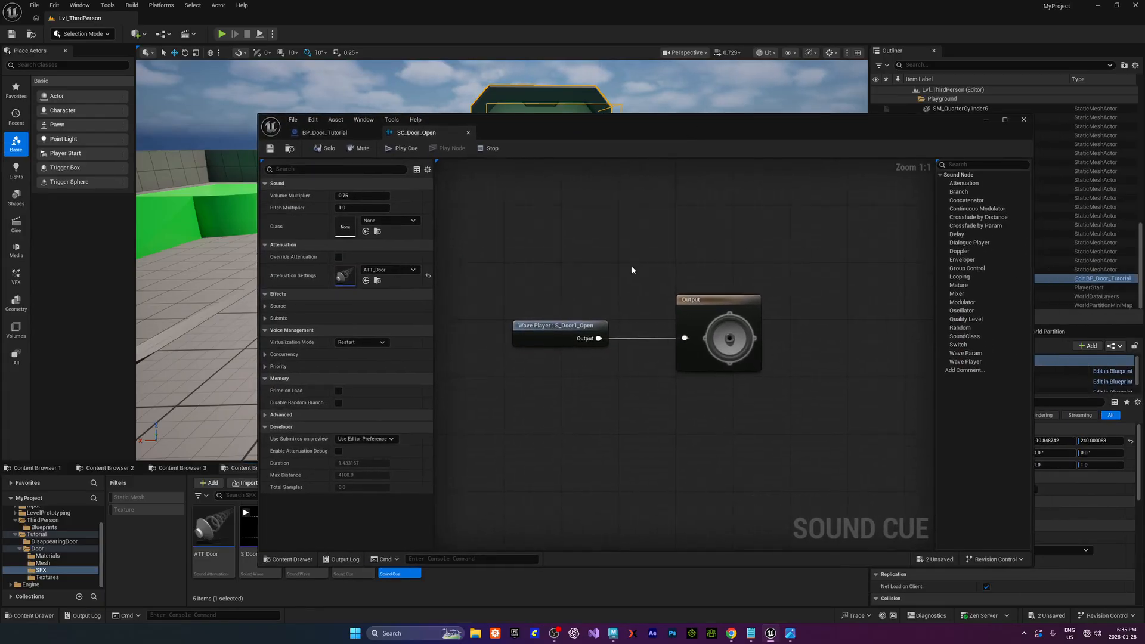
click(594, 329)
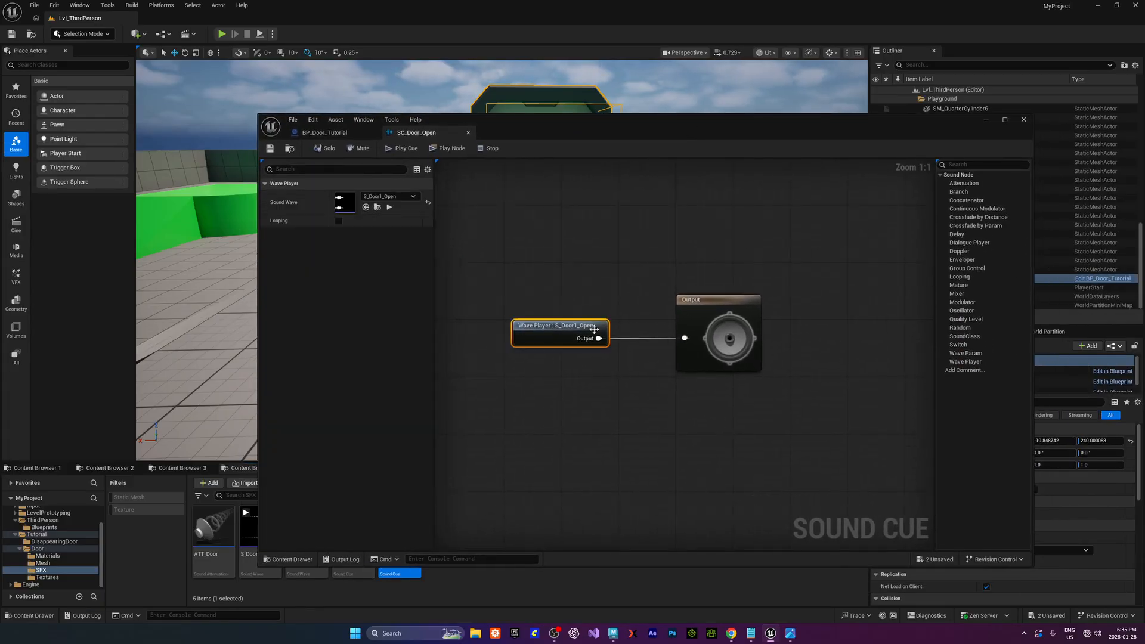
click(706, 302)
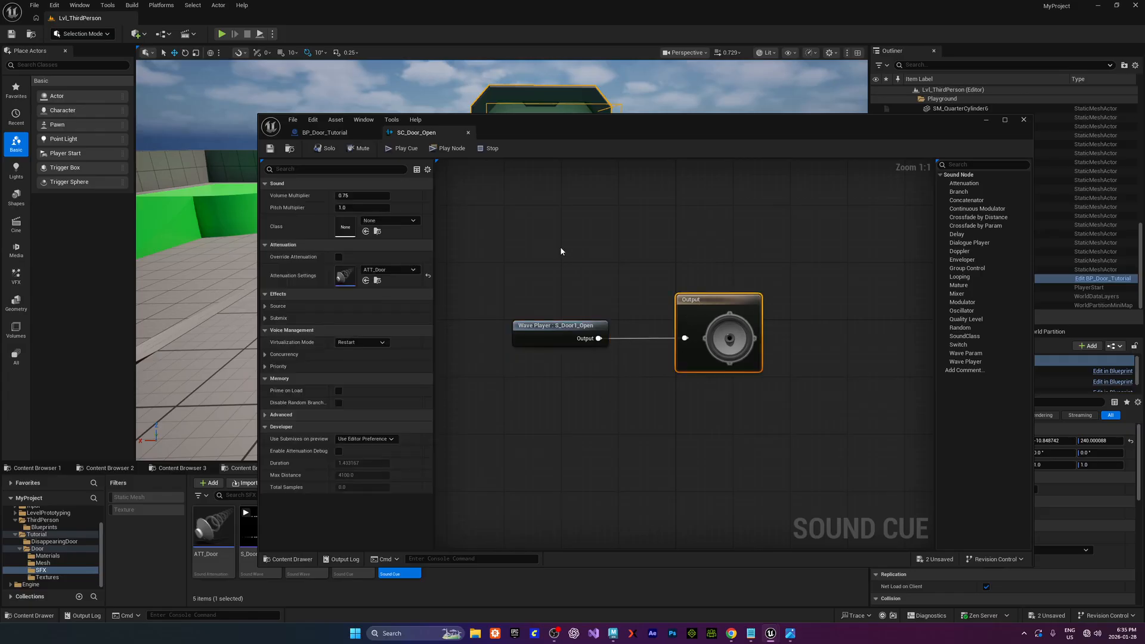
click(561, 251)
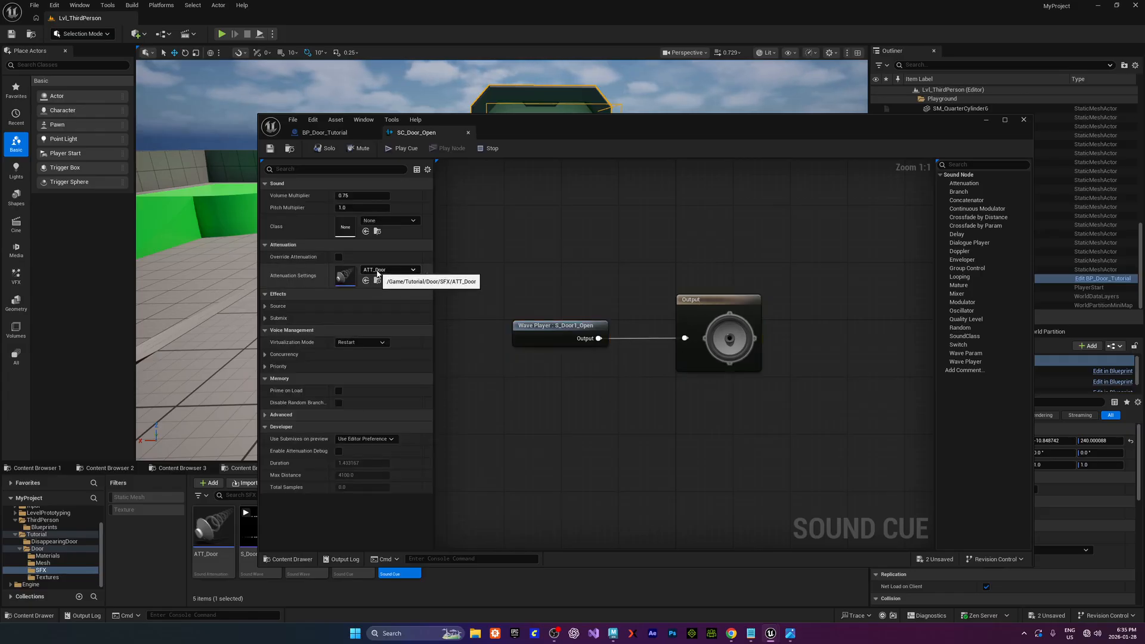
click(986, 119)
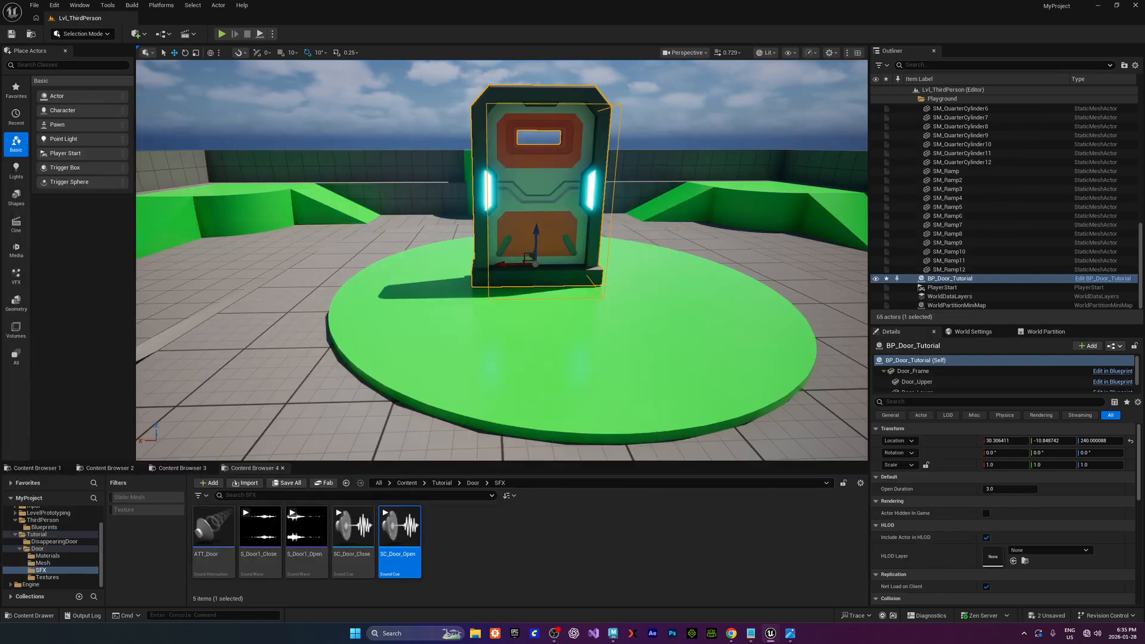
Check the Sound Attenuation asset option, examine ATT_Door's volume attenuation settings, and return to the BP_Door_Tutorial event graph
right_click(470, 553)
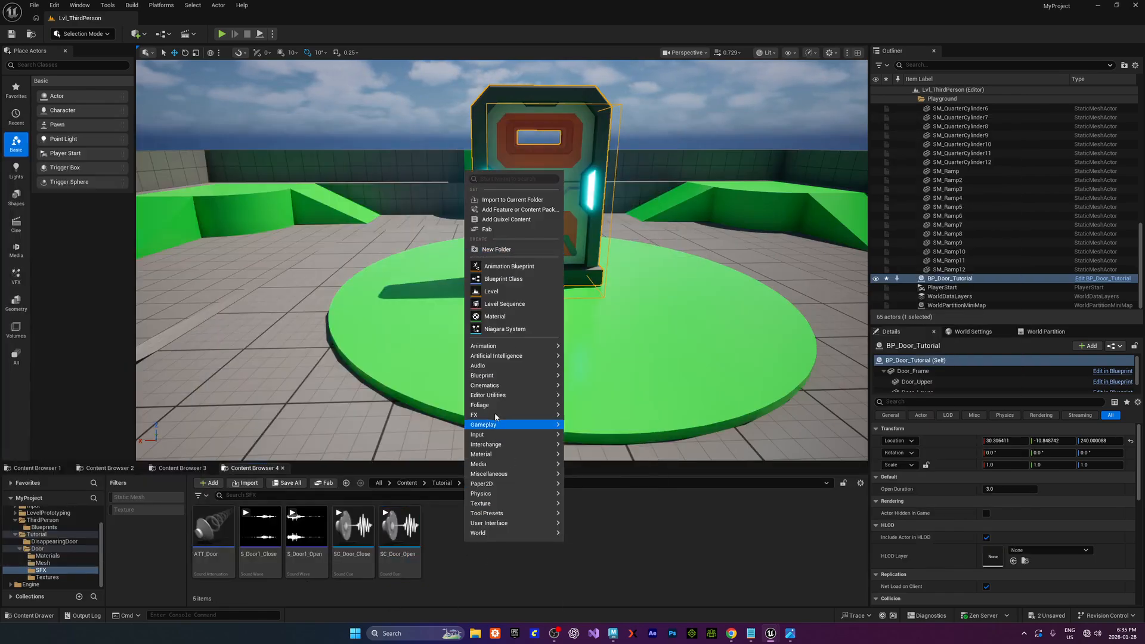
mouse_move(493, 370)
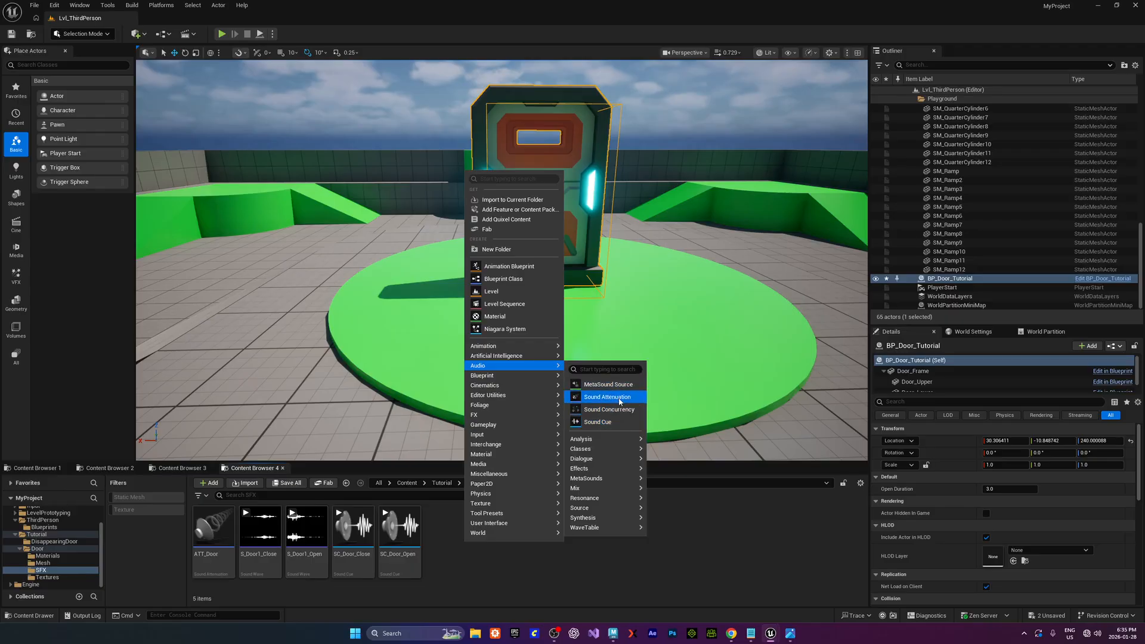
click(485, 590)
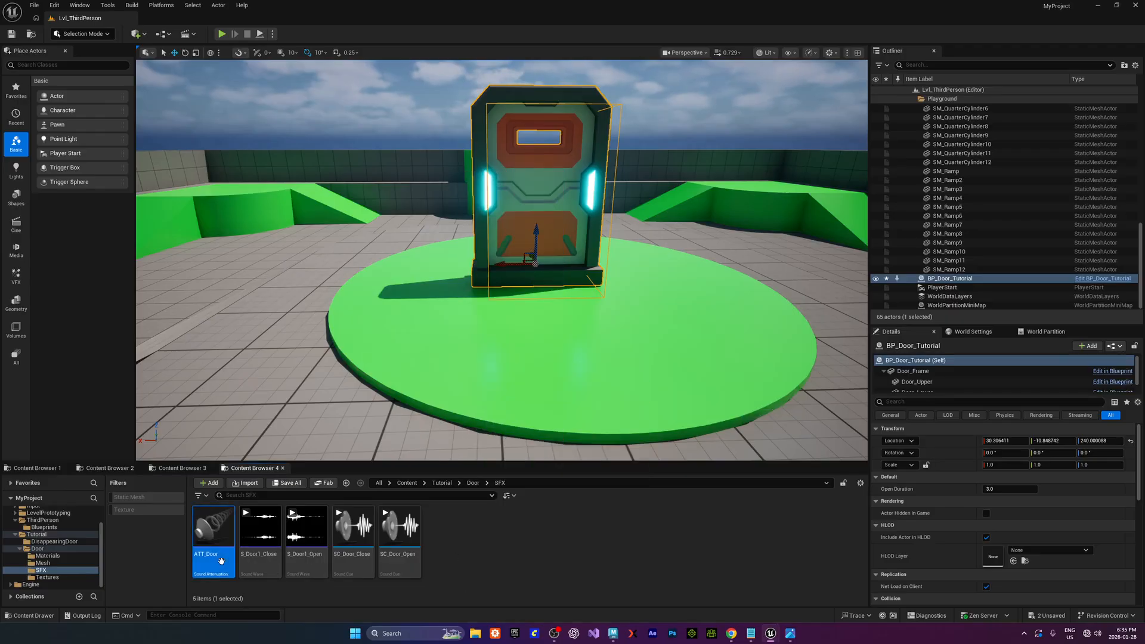
double_click(213, 528)
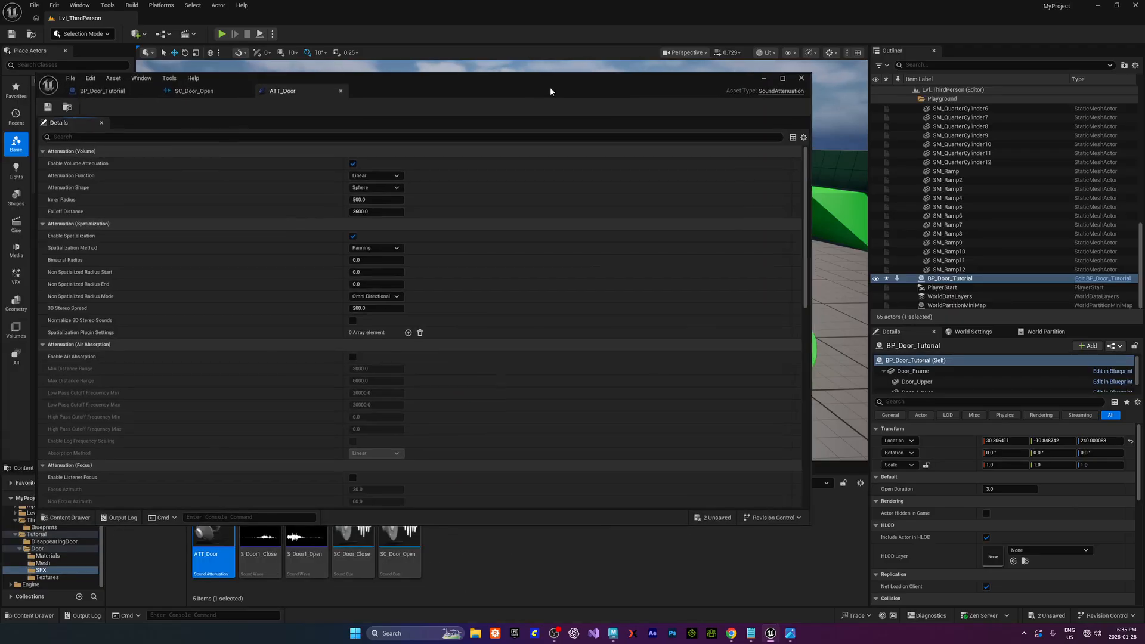
click(376, 199)
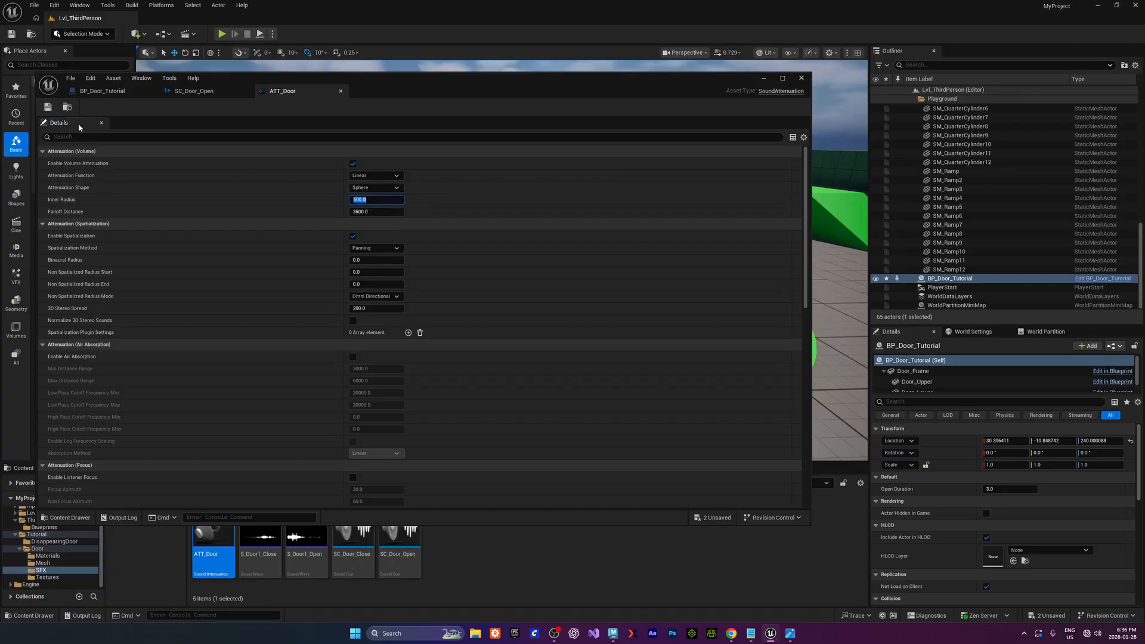
drag(453, 93, 531, 104)
click(186, 103)
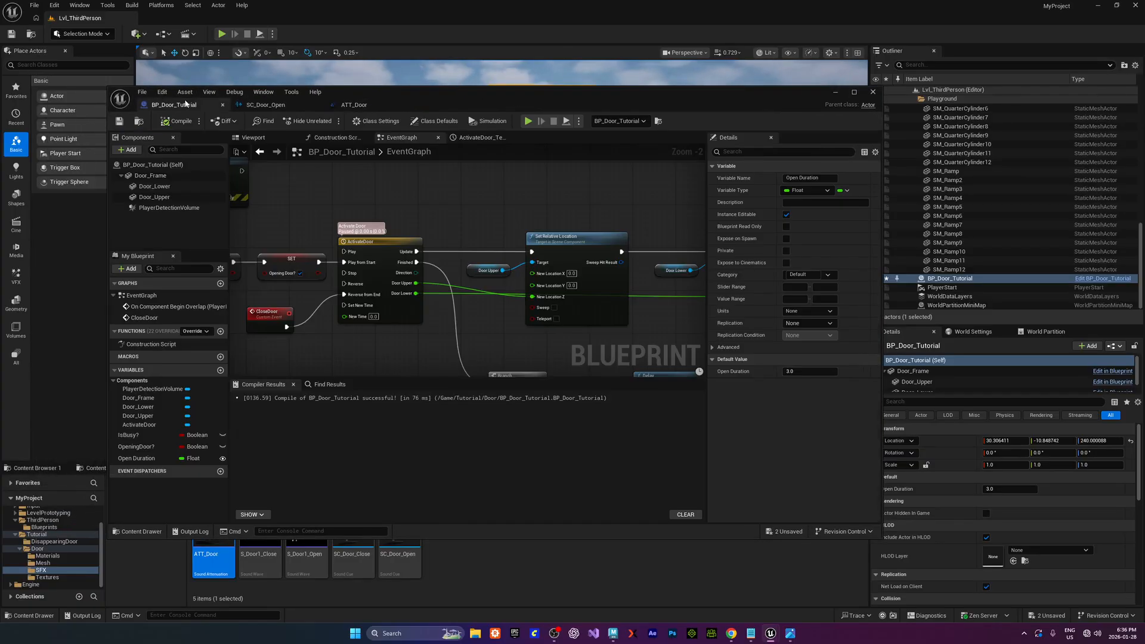
Add an Audio component to the BP_Door_Tutorial blueprint and save all assets
double_click(513, 94)
scroll(392, 180, down, 2)
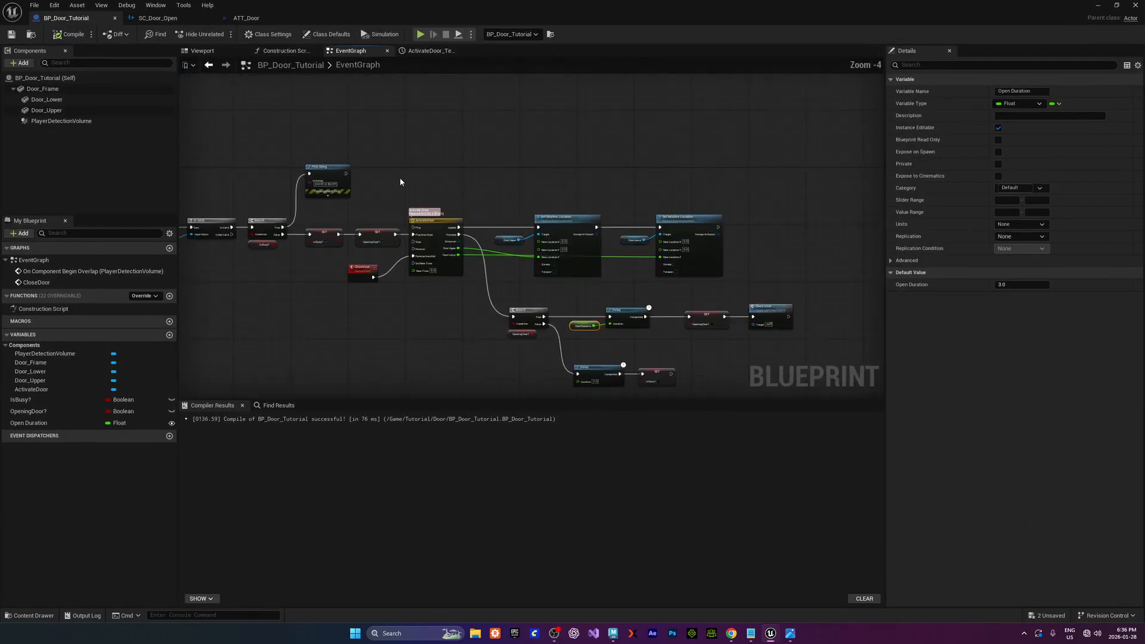
scroll(399, 182, up, 2)
click(202, 50)
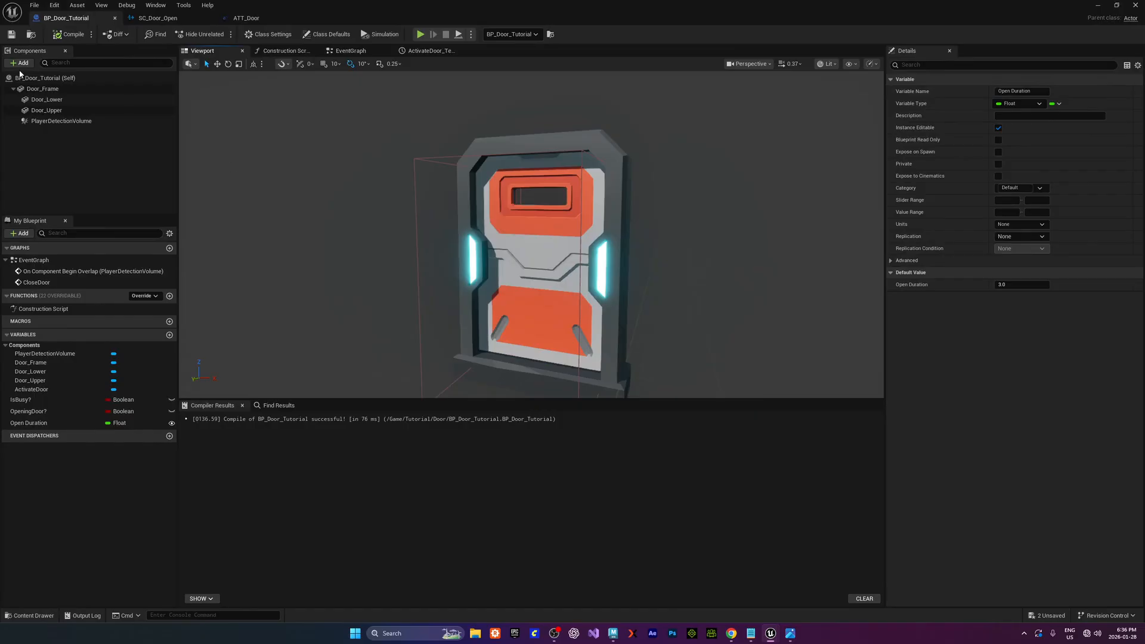
click(19, 62)
click(42, 127)
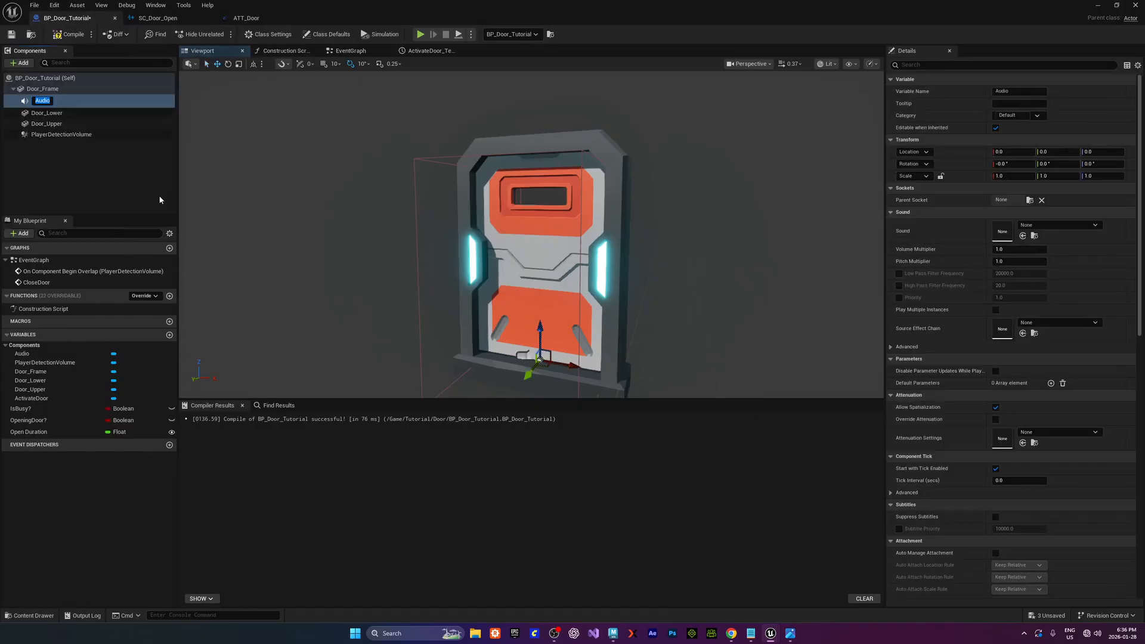
key(ctrl+shift+s)
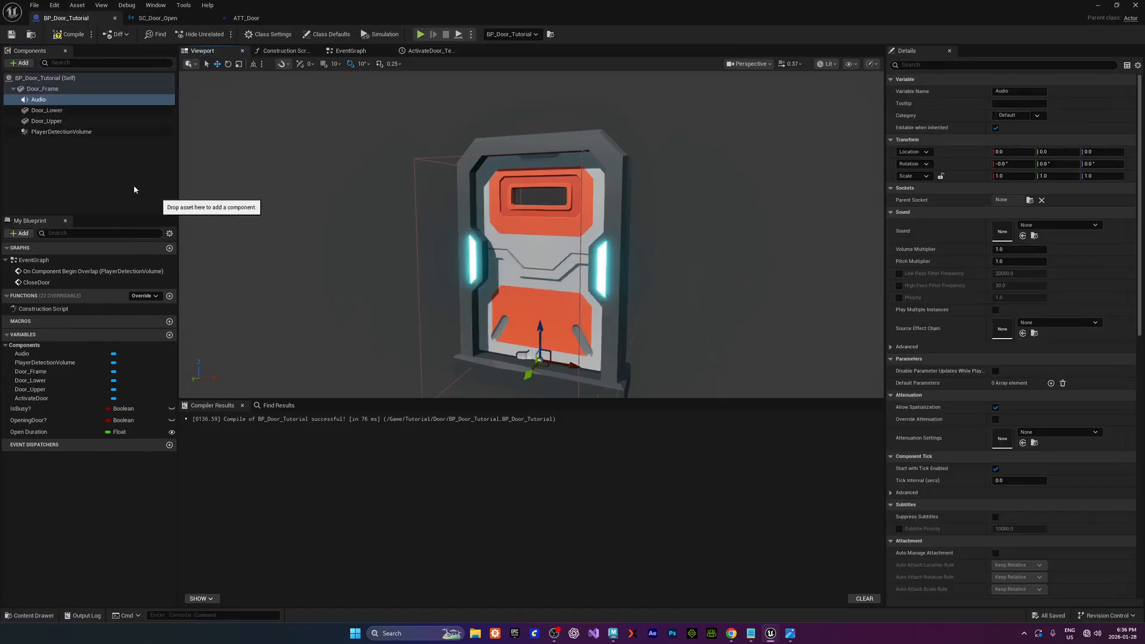
Rename the Audio component to SFX_Door and raise it to about 108 units on Z, the middle of the door
click(55, 99)
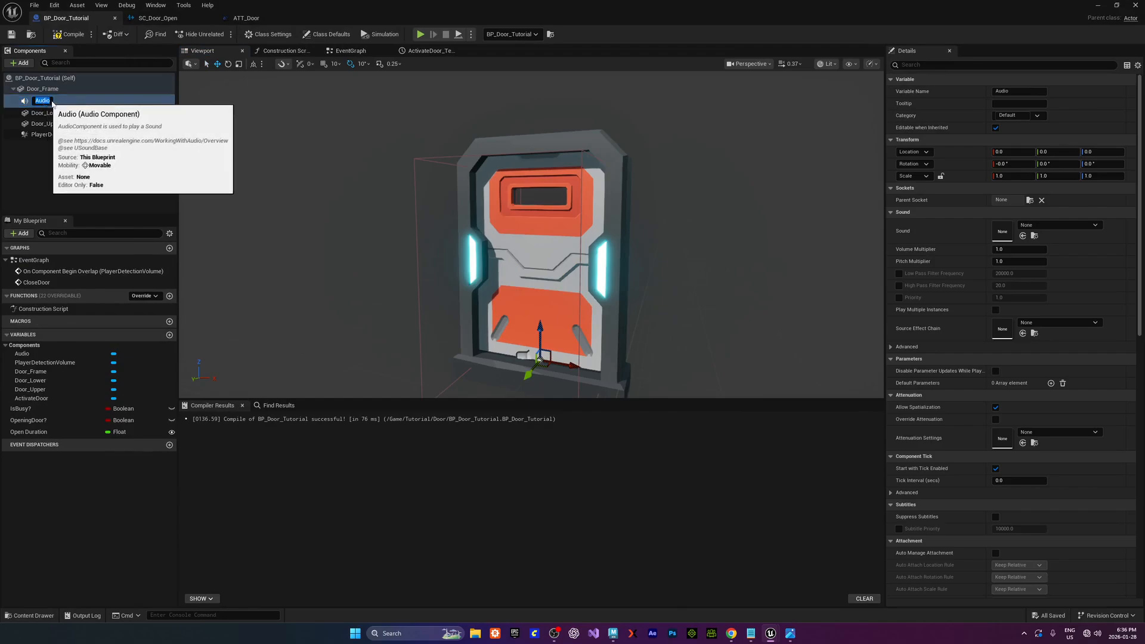
key(F2)
text(SFX_)
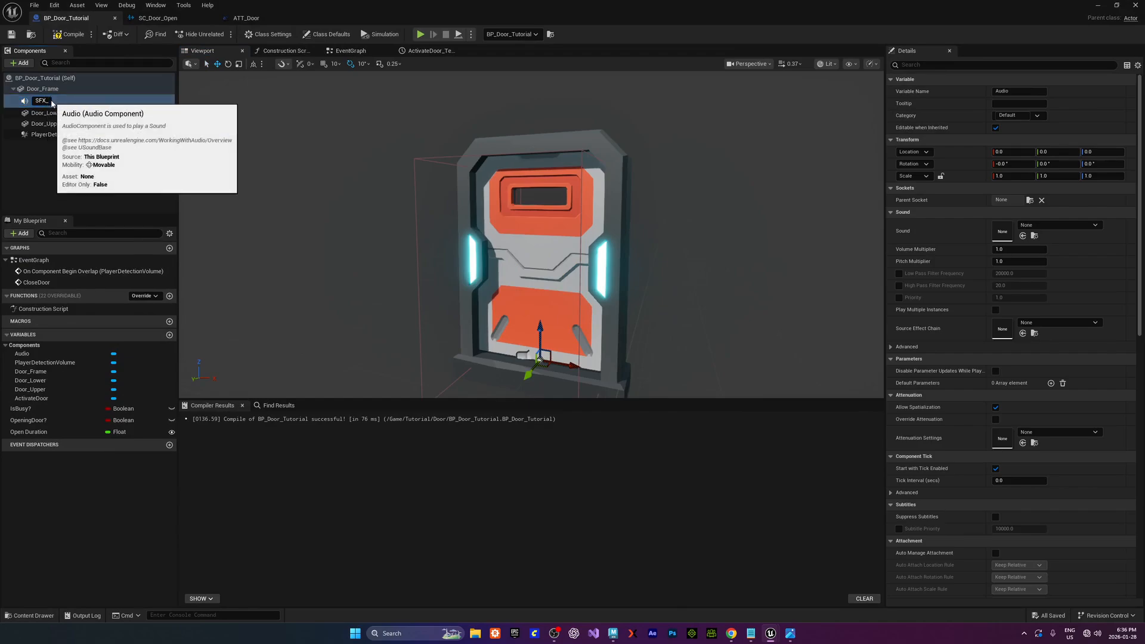
text(Door)
key(Return)
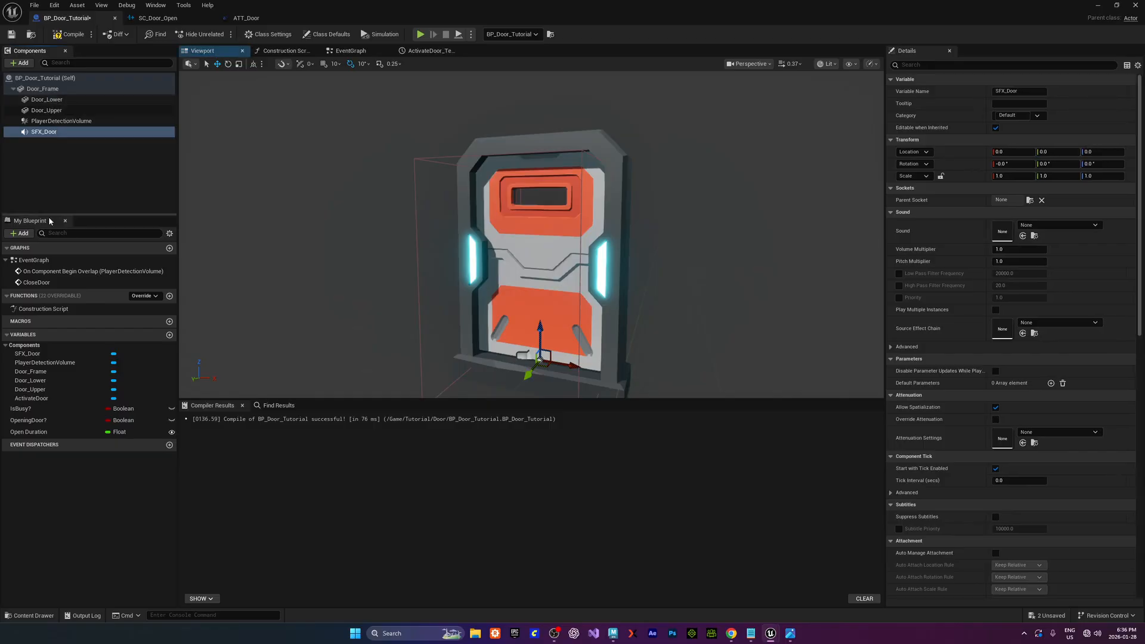
click(53, 131)
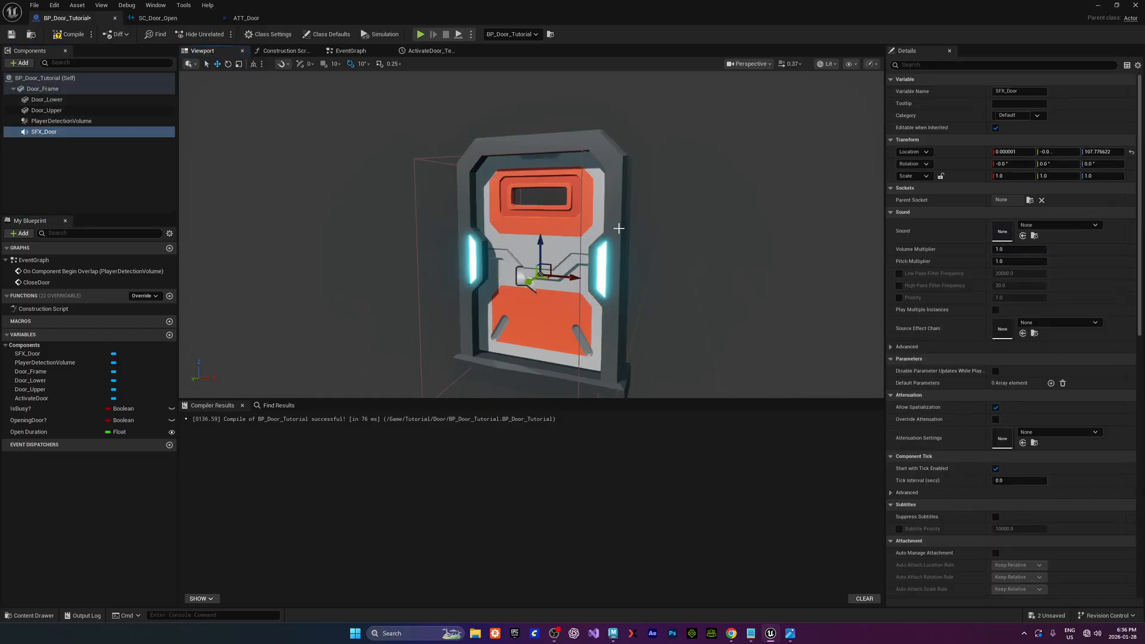
click(1051, 226)
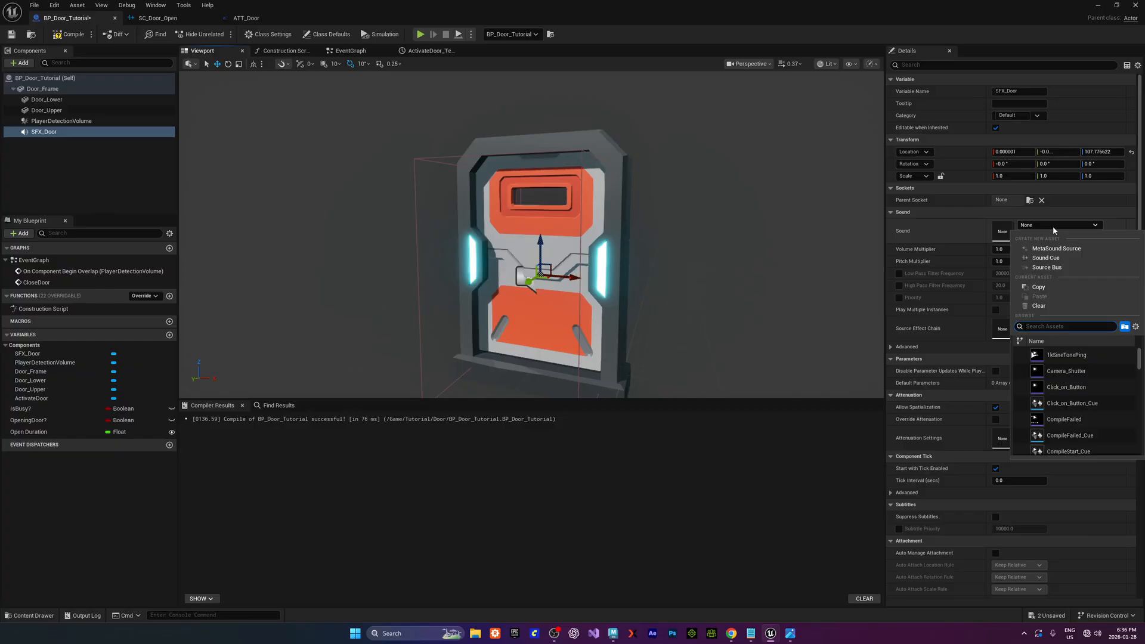
text(opend)
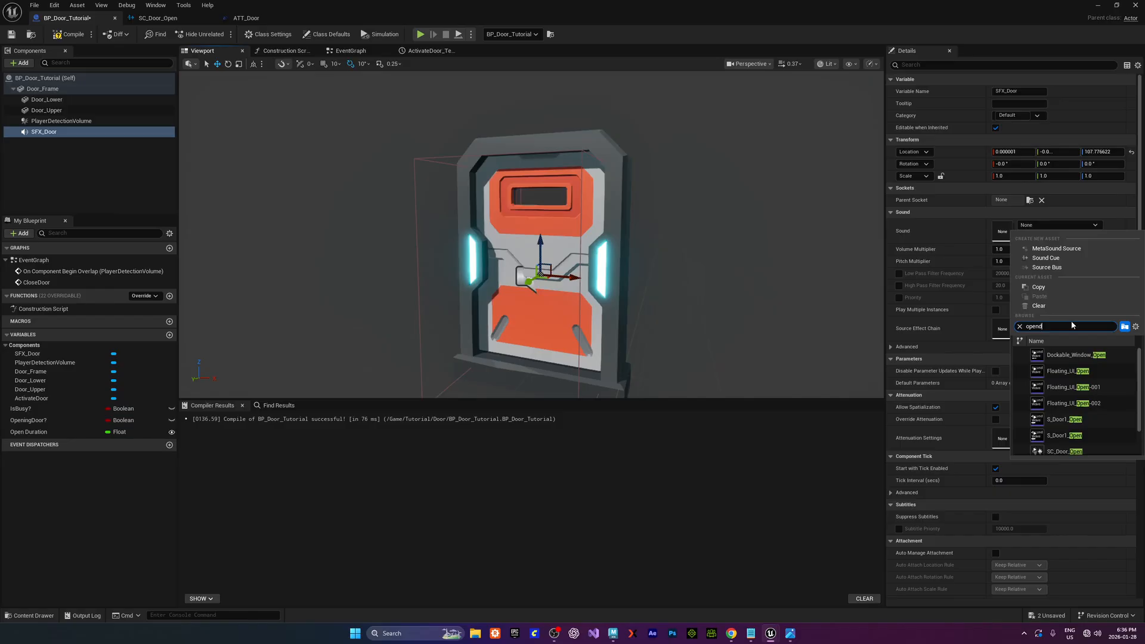
text(oor)
key(BackSpace)
key(BackSpace)
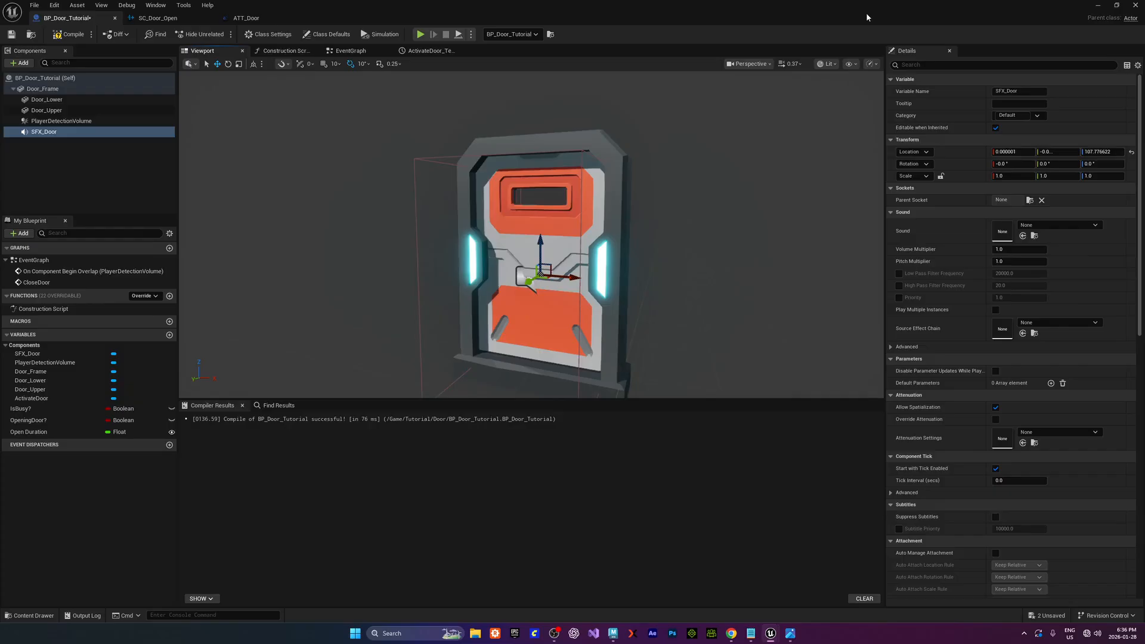
Assign the S_Door1_Open sound wave from the SFX folder as the sound of the SFX_Door component
drag(865, 12, 570, 73)
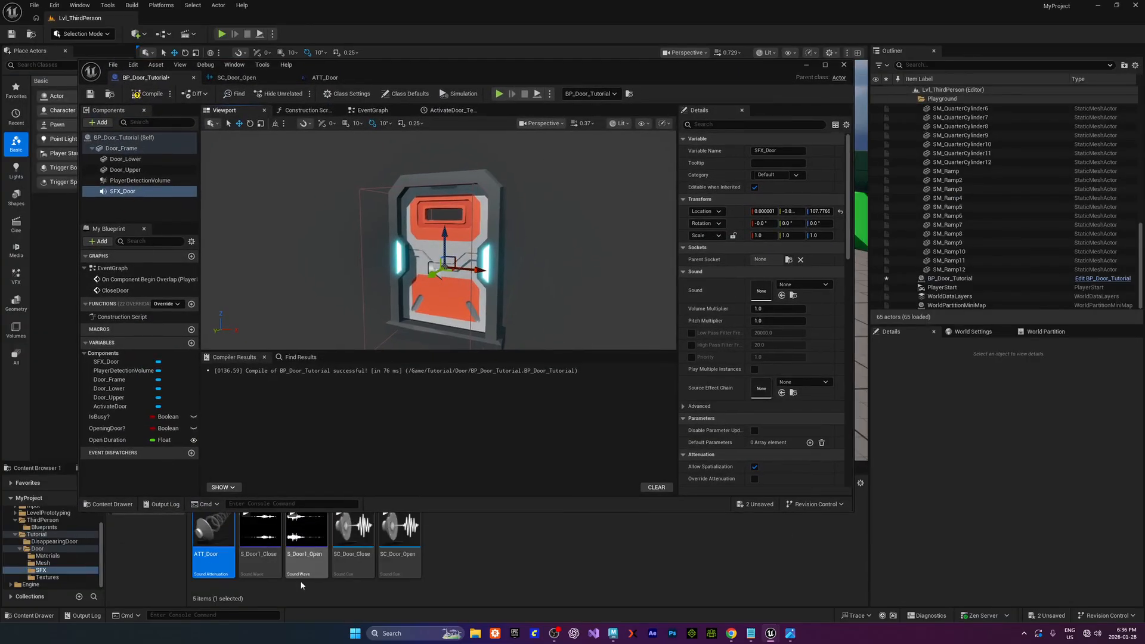
drag(306, 565, 763, 291)
drag(526, 74, 529, 74)
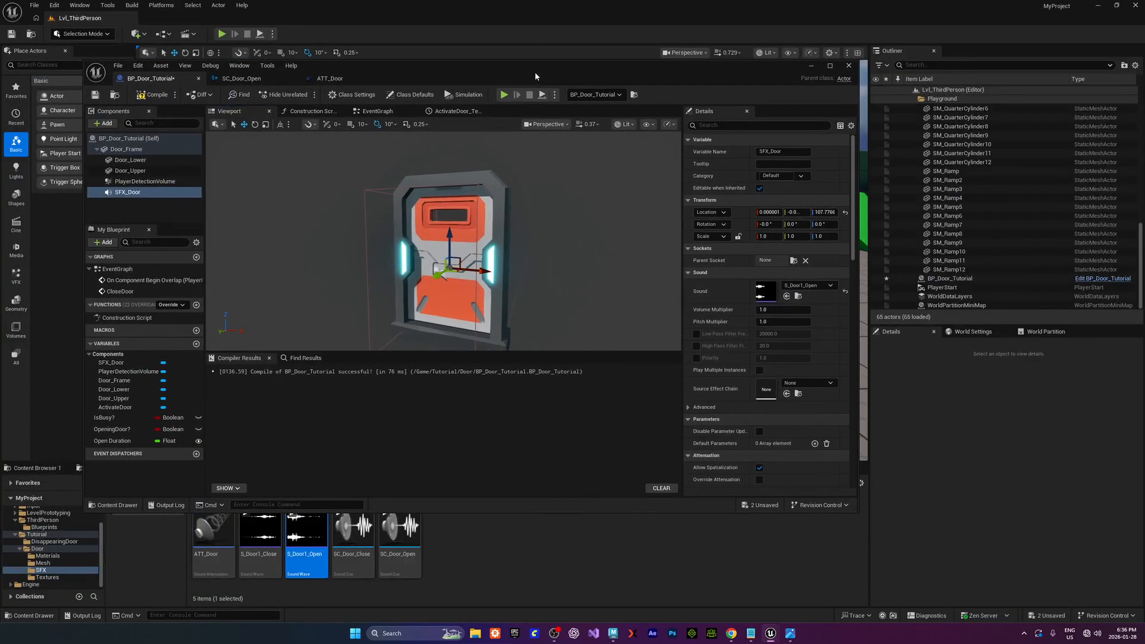
double_click(535, 70)
Turn off Auto Activate on the SFX_Door component, compile the blueprint and clear the property filter
click(42, 139)
click(43, 132)
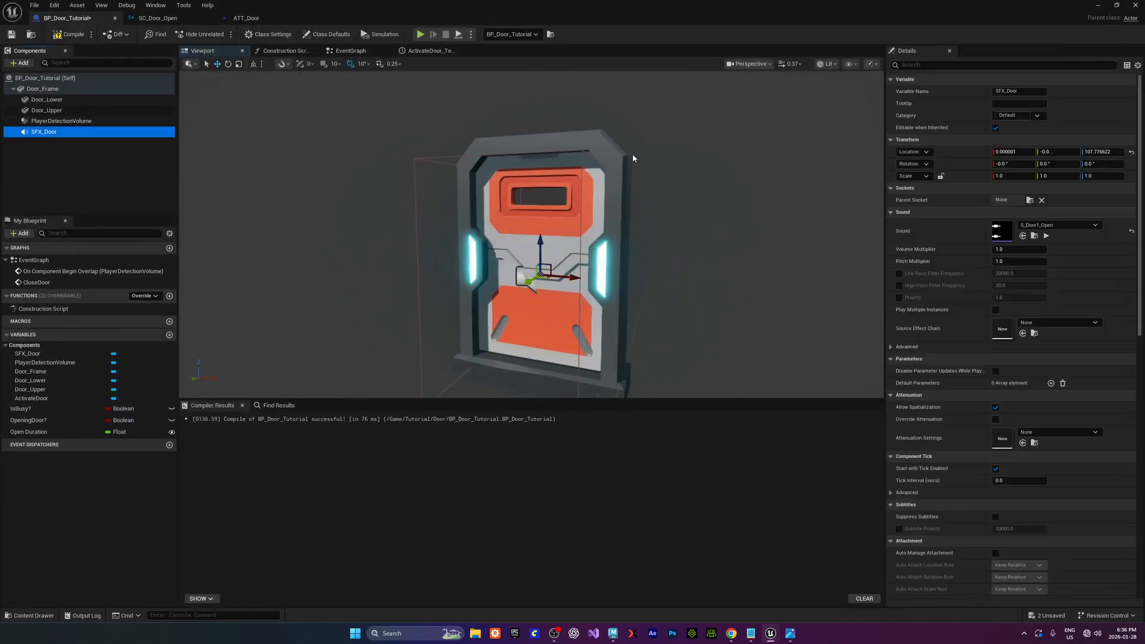
click(921, 66)
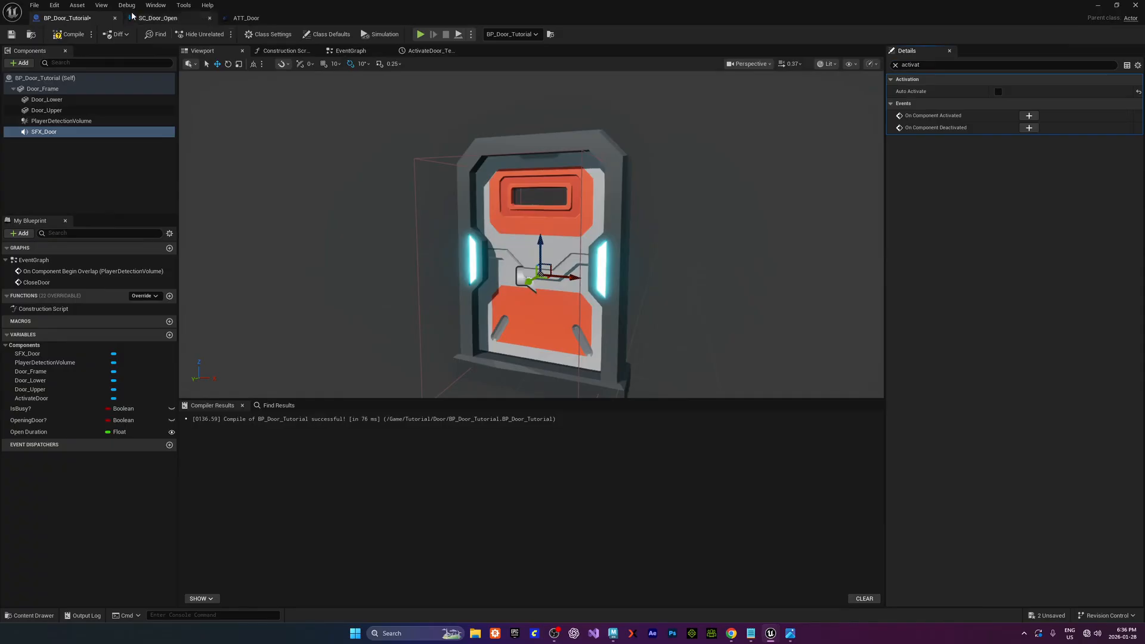
click(69, 34)
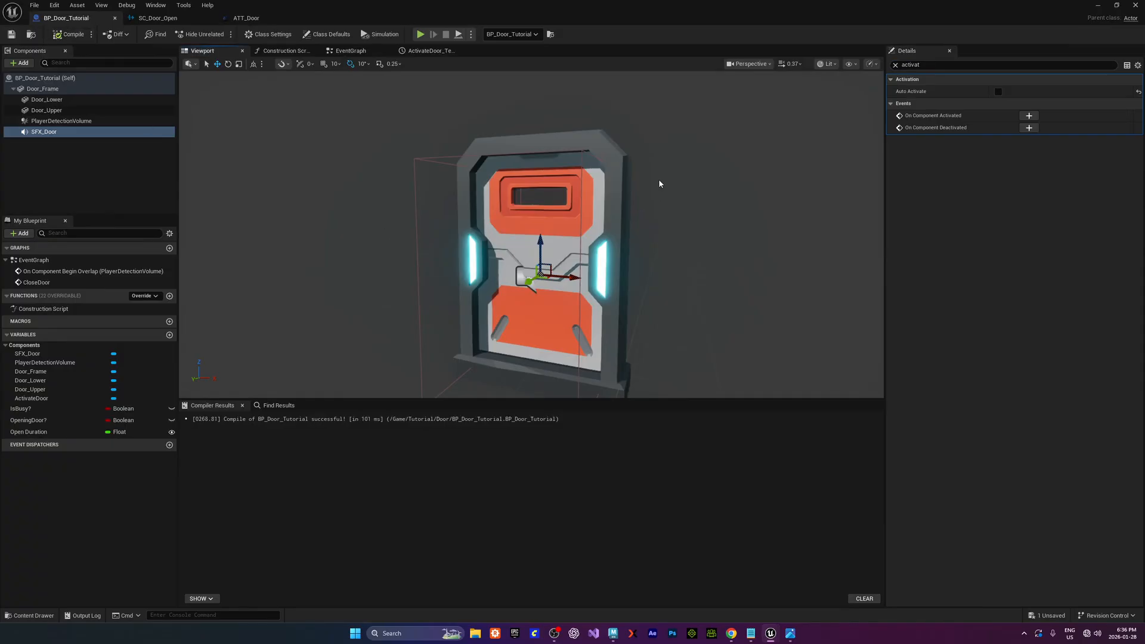
click(909, 65)
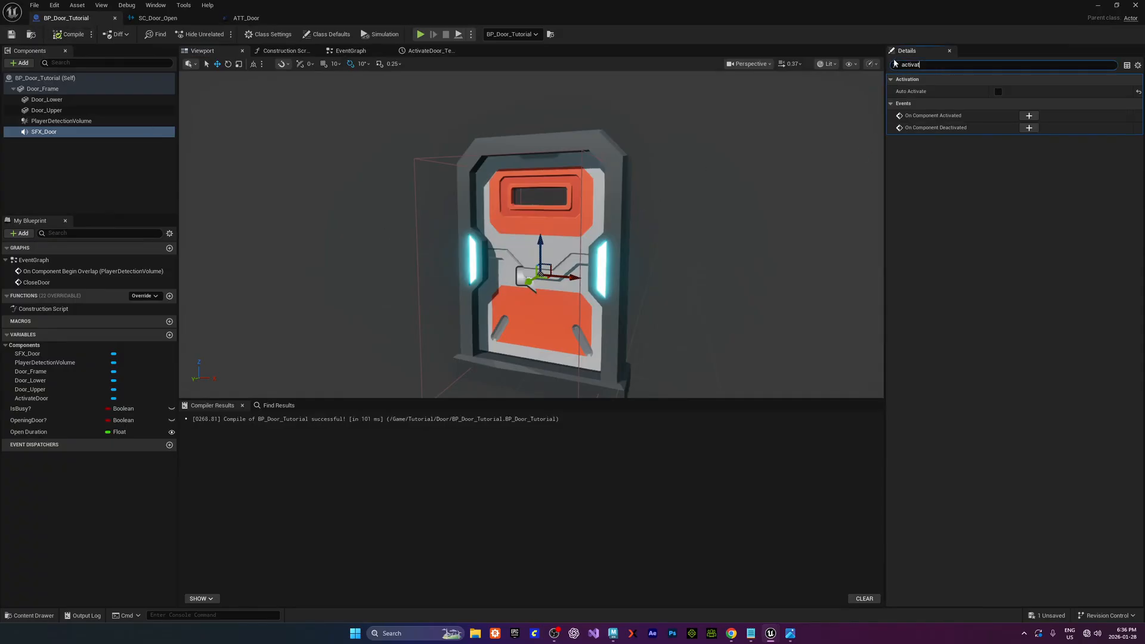
key(BackSpace)
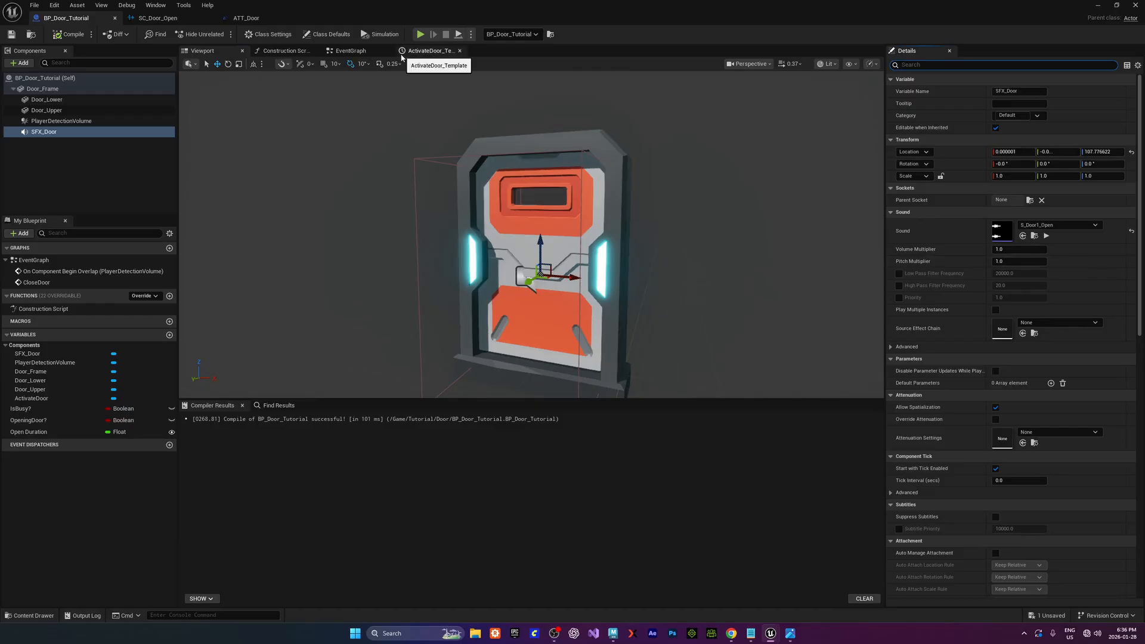
Examine the placed door in the level viewport, then return to the BP_Door_Tutorial blueprint editor
click(46, 131)
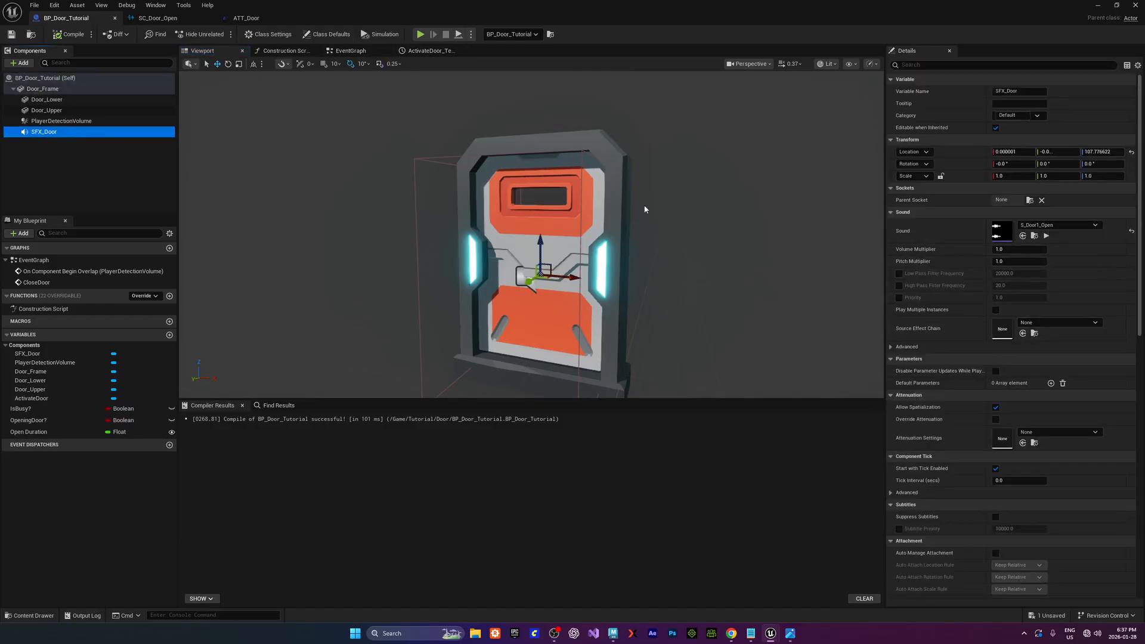
drag(516, 8, 0, 130)
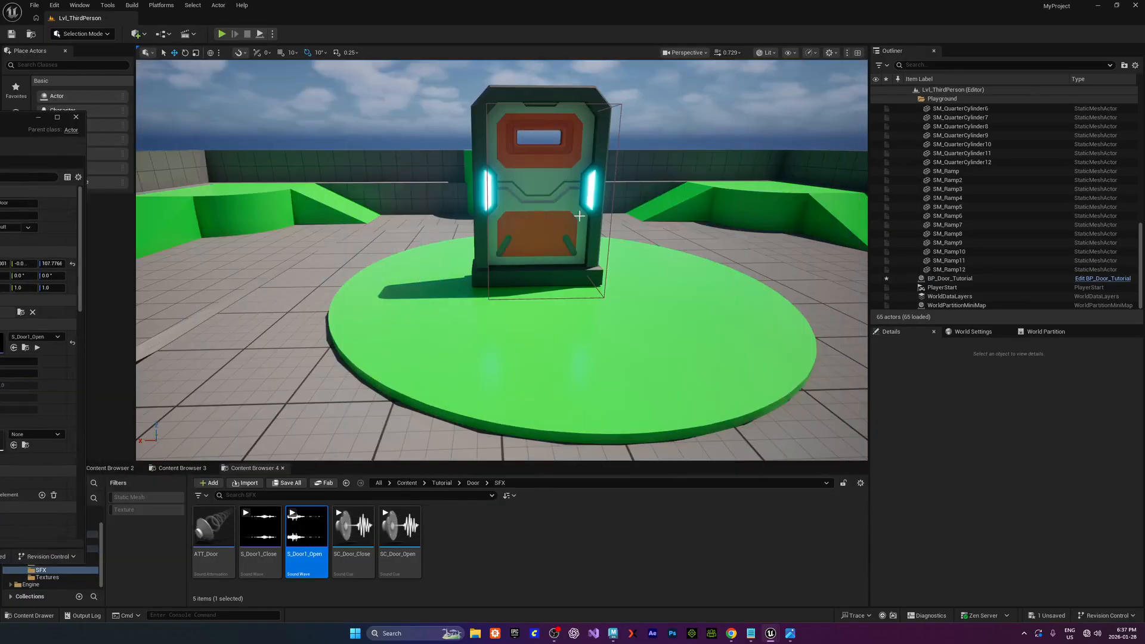
right_drag(417, 268, 369, 244)
right_drag(501, 260, 542, 248)
drag(0, 124, 512, 160)
right_drag(567, 126, 614, 127)
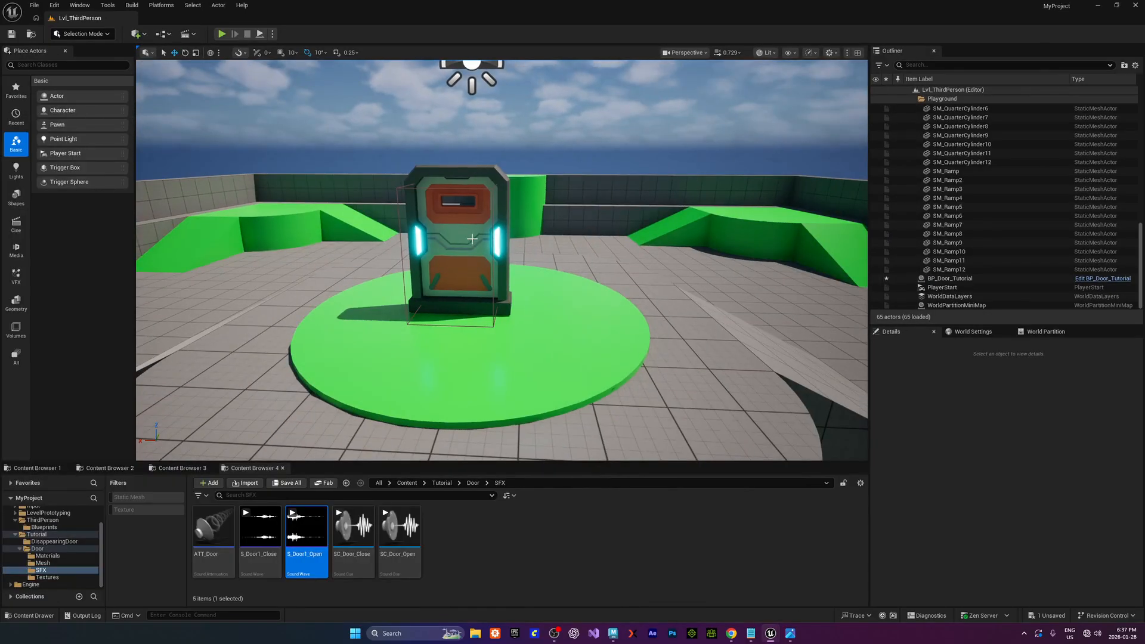
key(alt+Tab)
drag(373, 160, 651, 113)
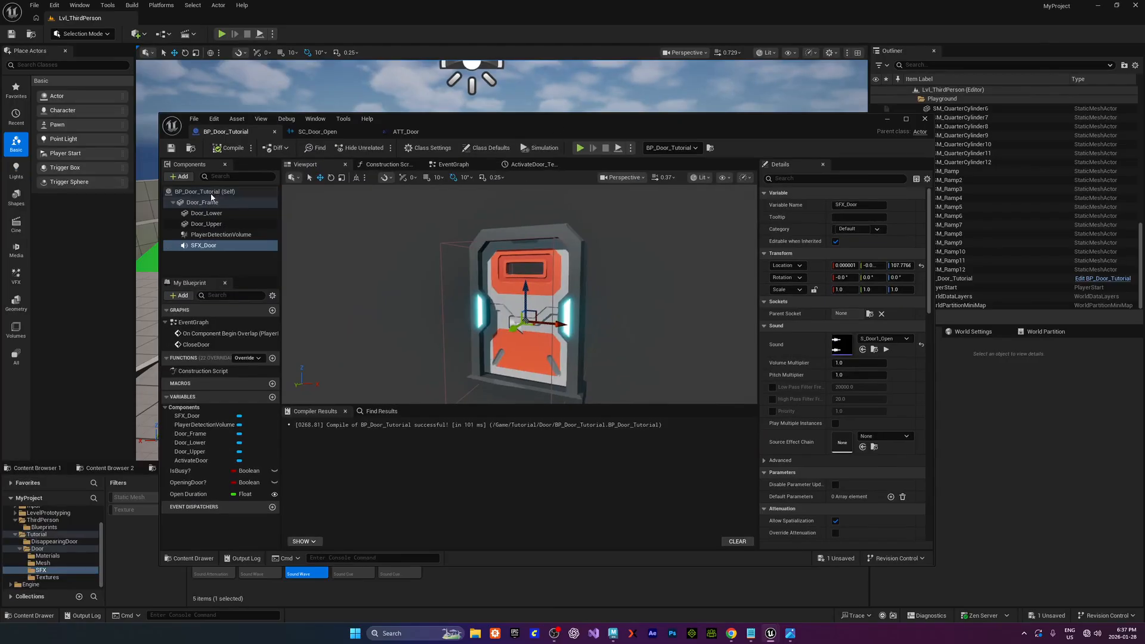
Reselect the SFX_Door component and recompile the door blueprint
click(216, 203)
click(215, 245)
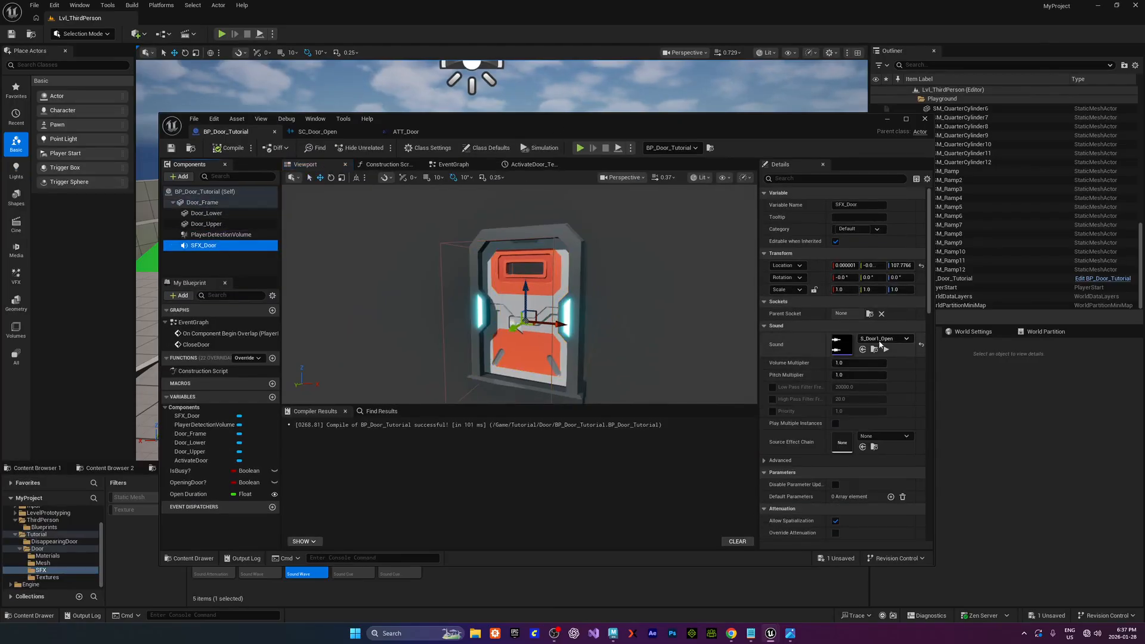
click(229, 148)
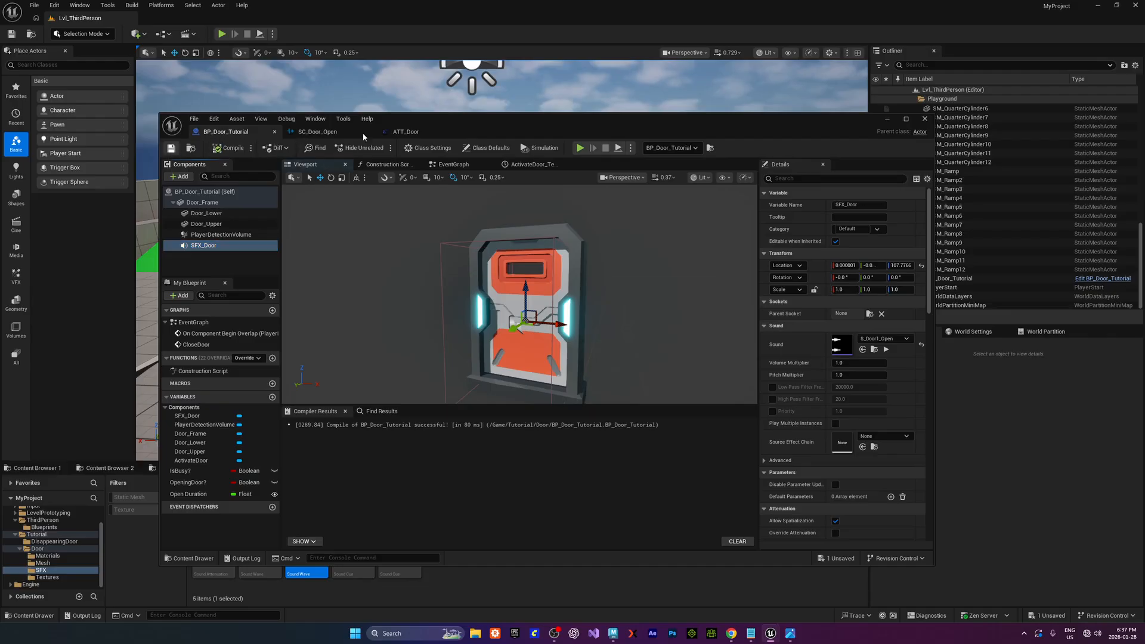
Assign the SC_Door_Open sound cue from the SFX folder to SFX_Door and put the blueprint editor out of the way
drag(530, 123, 506, 112)
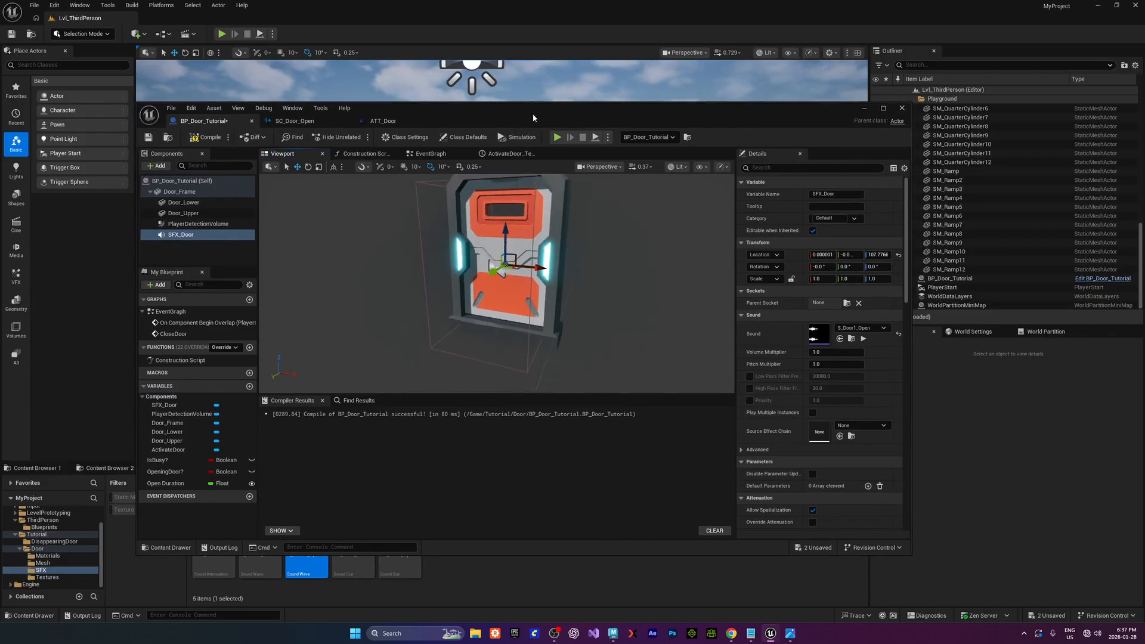
drag(804, 113, 26, 115)
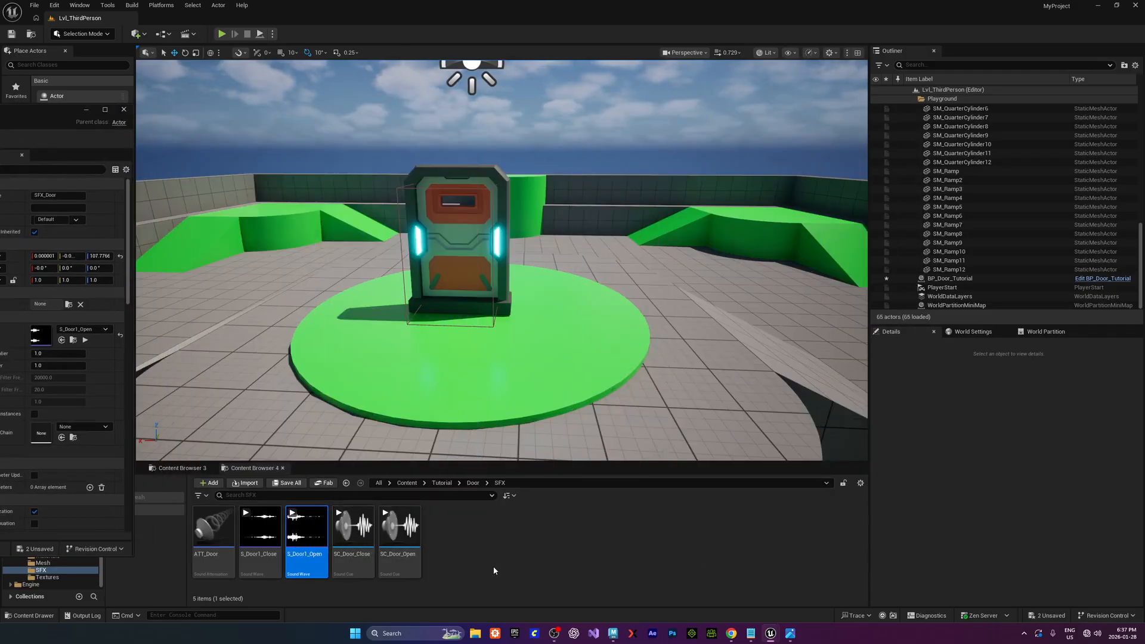
click(370, 563)
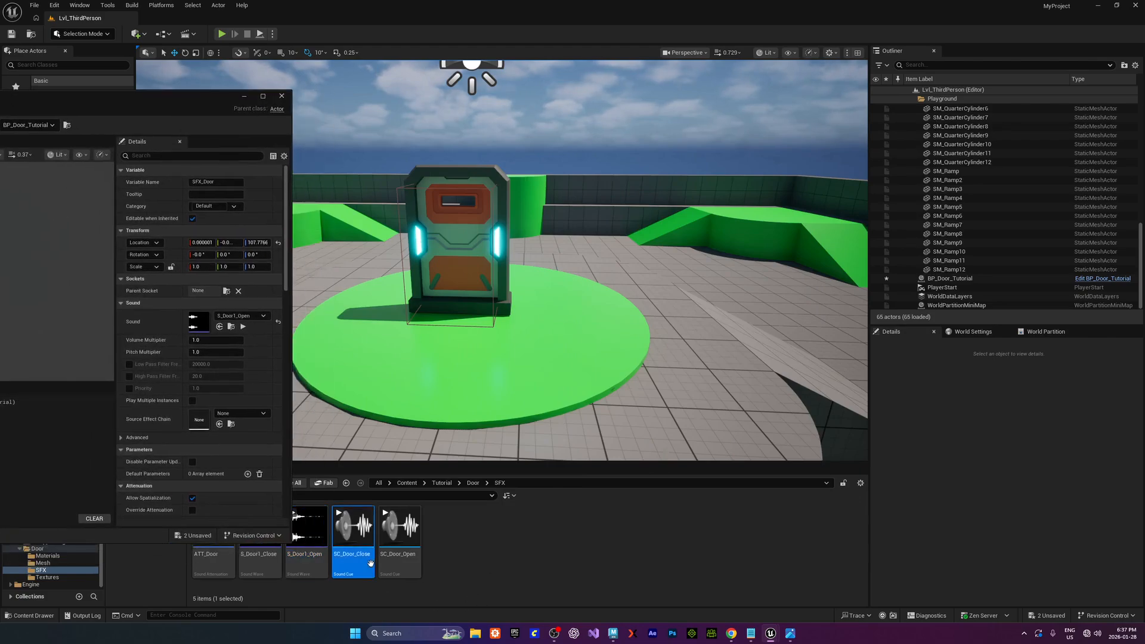
click(399, 528)
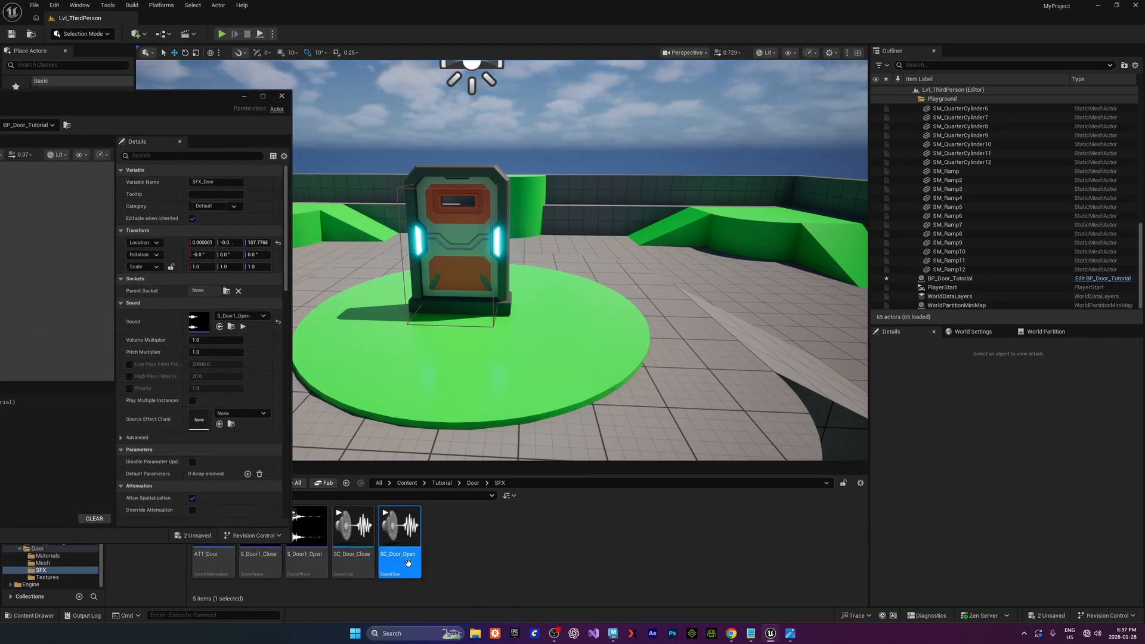
drag(400, 528, 230, 326)
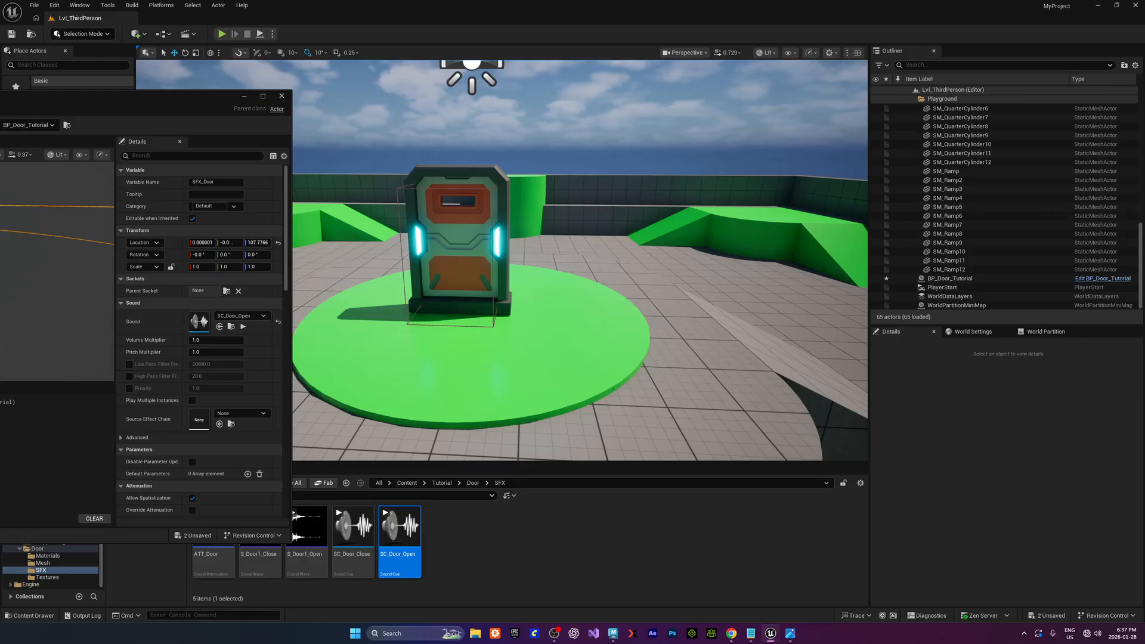
click(244, 96)
Select the placed door in the level, examine its sound attenuation range from near and far, and return to the blueprint editor
mouse_move(513, 212)
right_down()
mouse_move(492, 256)
mouse_move(512, 212)
right_up()
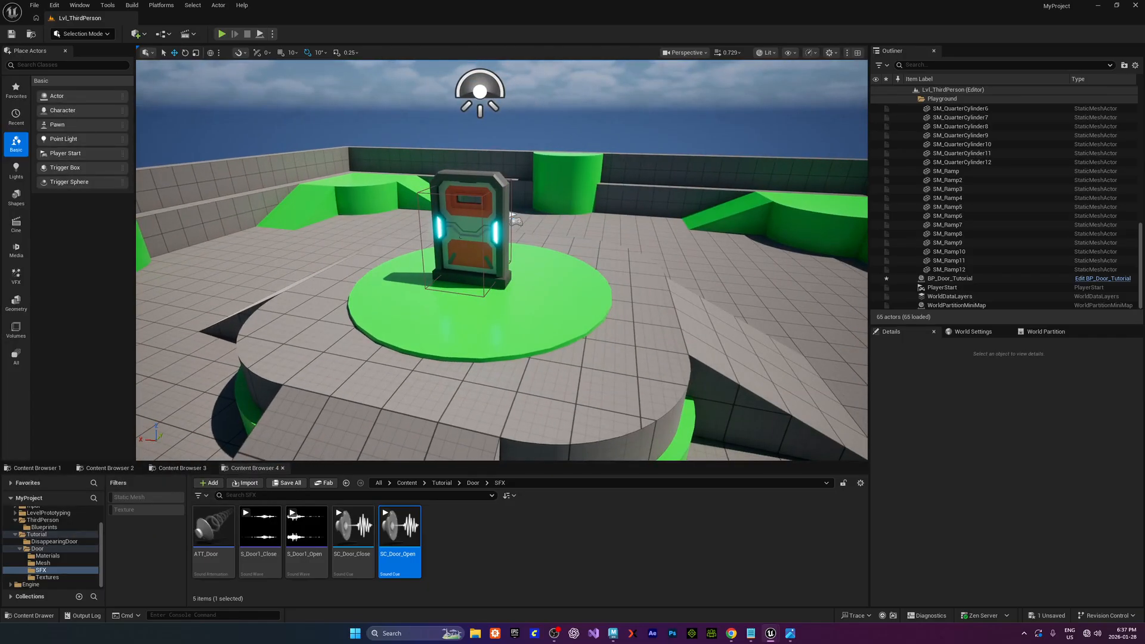
right_drag(453, 236, 477, 258)
key(s)
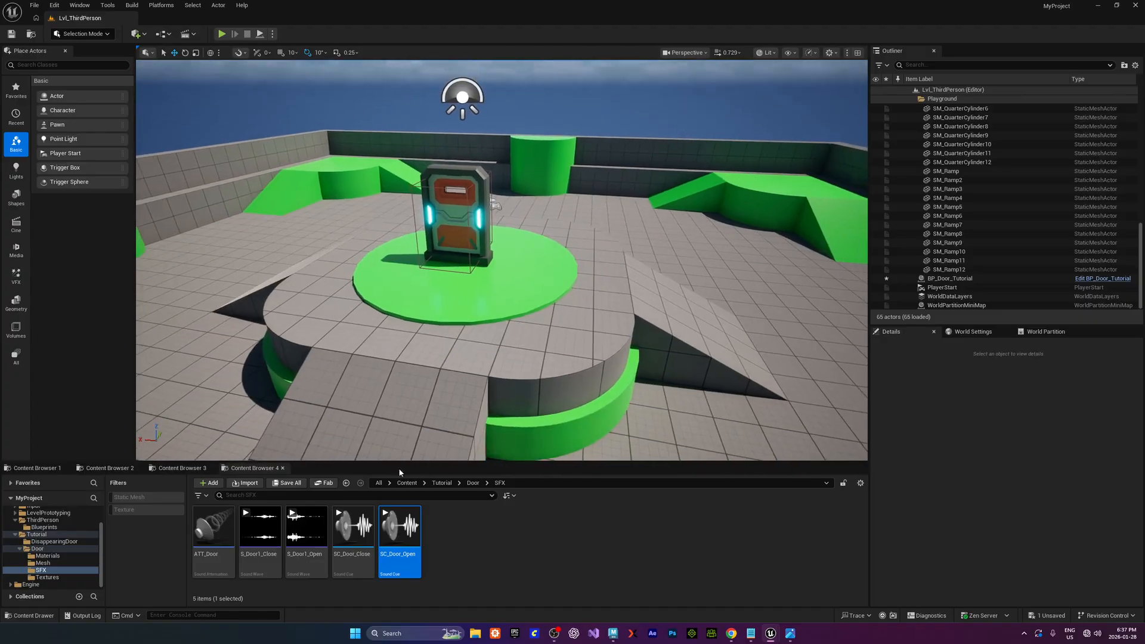
click(453, 237)
key(a)
mouse_move(655, 251)
right_down()
mouse_move(703, 220)
mouse_move(655, 251)
right_up()
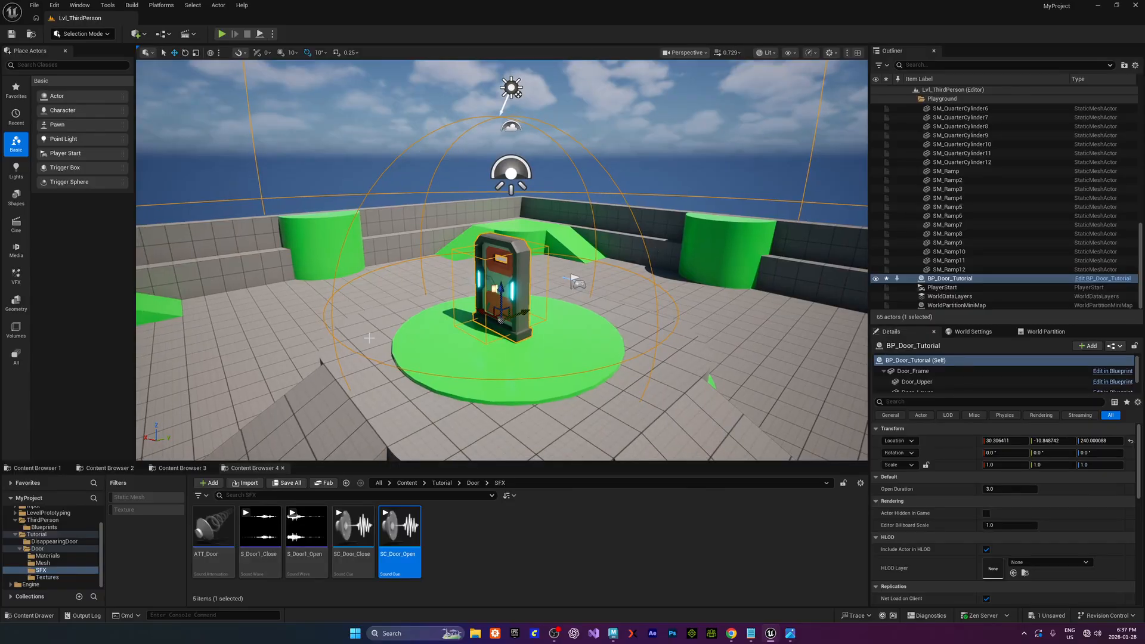
right_drag(370, 337, 296, 208)
key(d)
key(s)
key(a)
key(s)
scroll(355, 338, up, 10)
key(a)
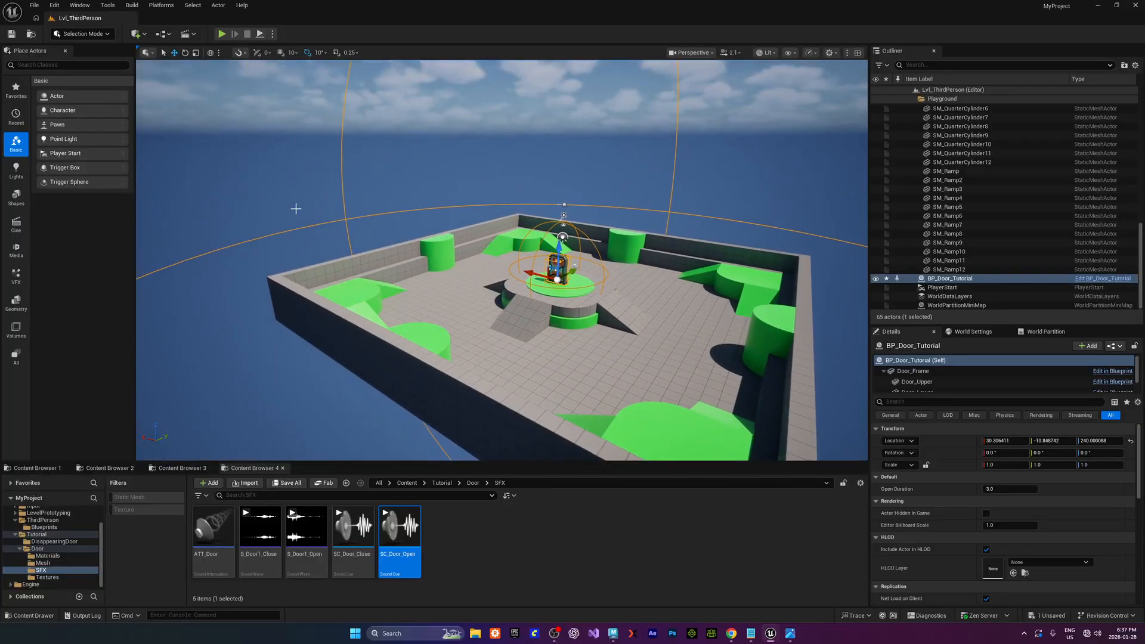
right_drag(480, 287, 245, 266)
key(w)
scroll(450, 275, up, 1)
key(d)
key(w)
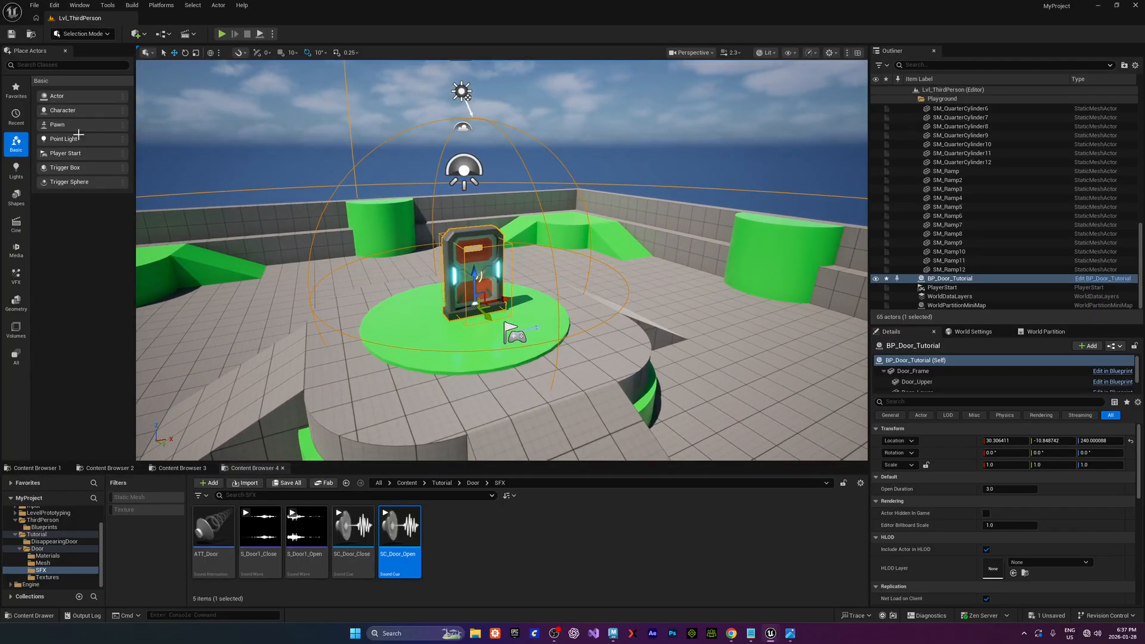
drag(0, 113, 643, 142)
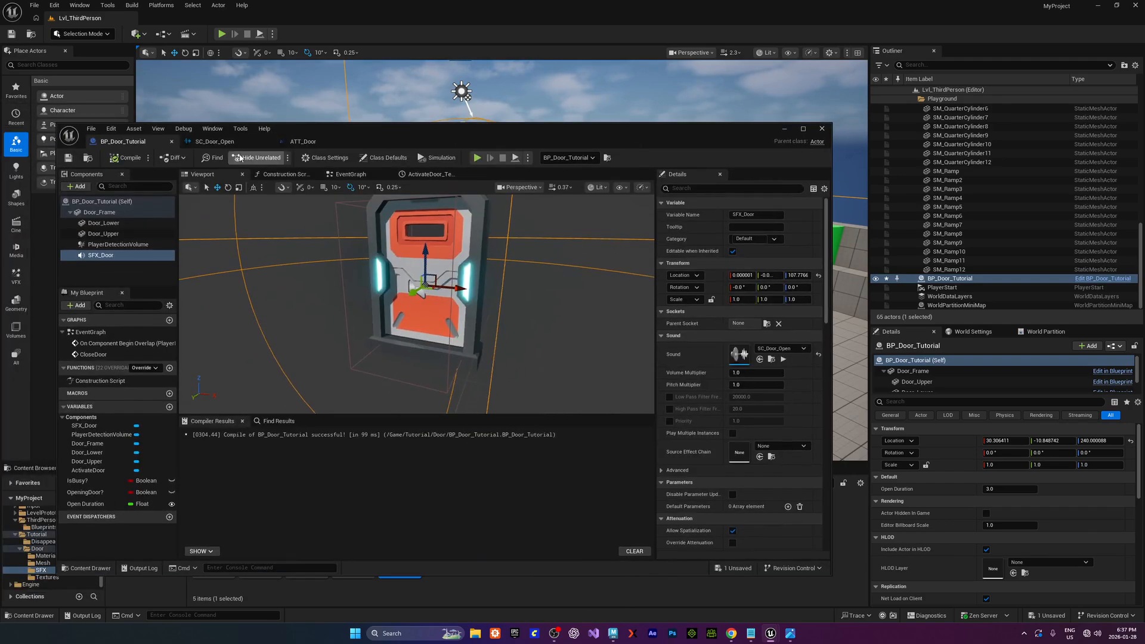
Open the ATT_Door attenuation asset, move its window clear of the level viewport, and try an inner radius of 1500
click(334, 140)
drag(513, 140, 412, 356)
click(304, 431)
text(150)
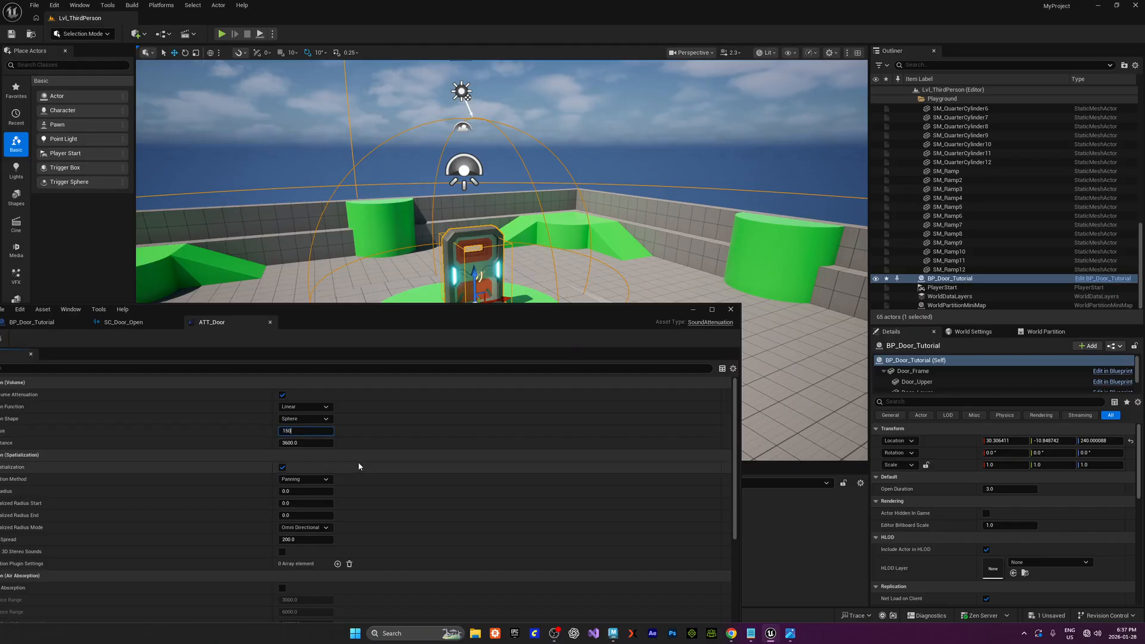
text(0)
key(Return)
Set the inner radius of ATT_Door to 500 and move the asset window so the door in the level is visible
click(307, 430)
text(50)
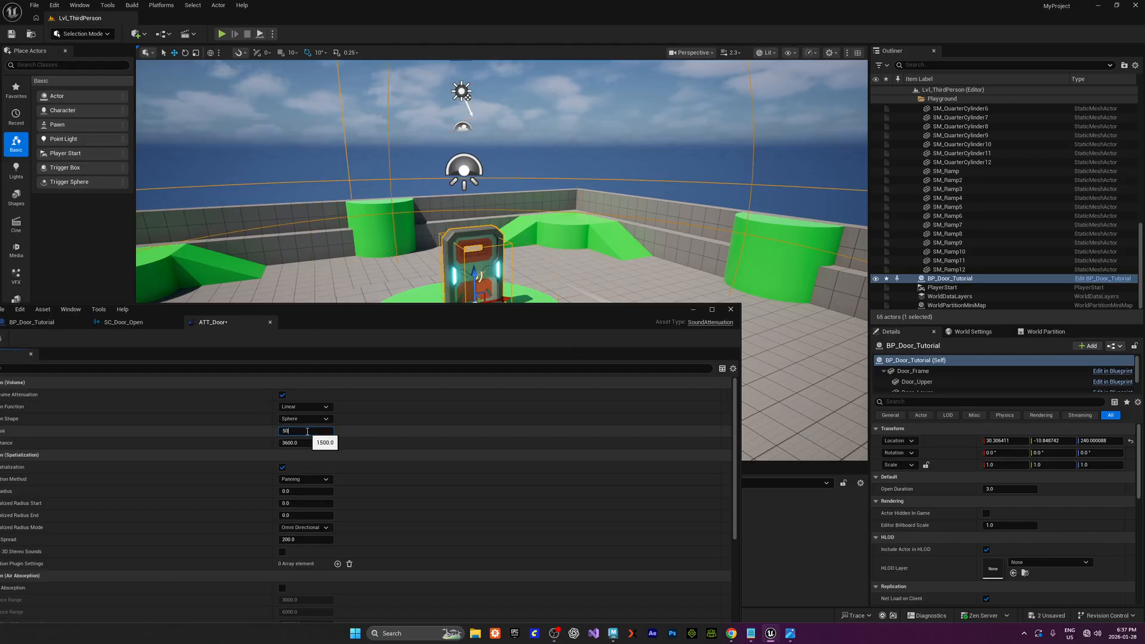
text(0)
key(Return)
drag(405, 316, 410, 367)
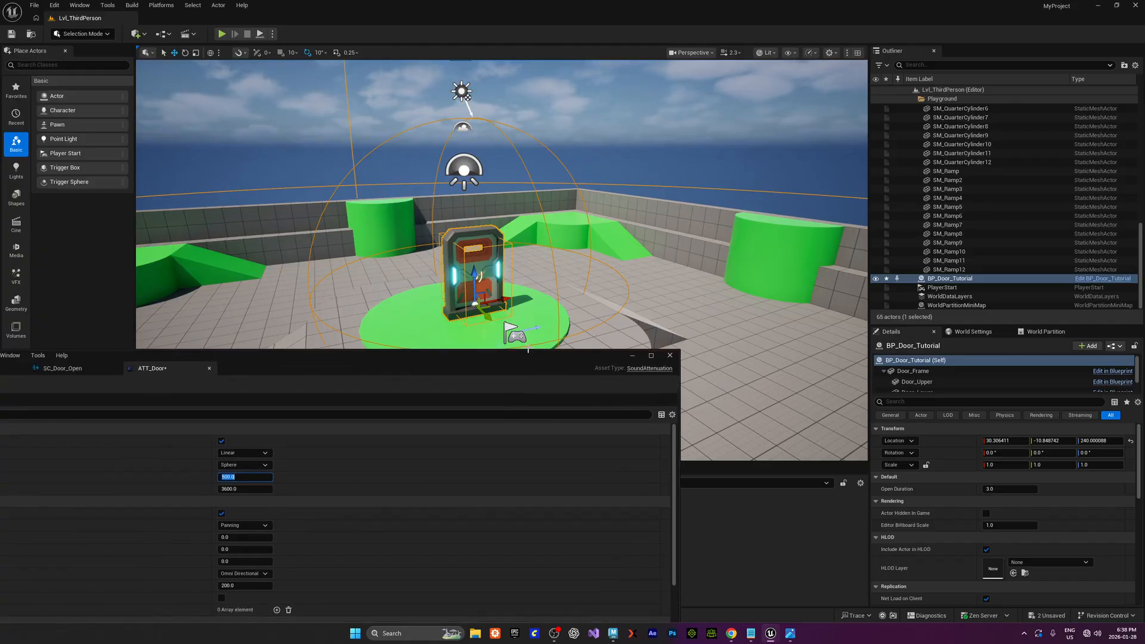
drag(482, 361, 365, 348)
Examine the placed door and its sound attenuation range in the level viewport, with the attenuation editor minimized
right_drag(417, 286, 568, 301)
scroll(501, 259, up, 2)
key(w)
key(s)
key(w)
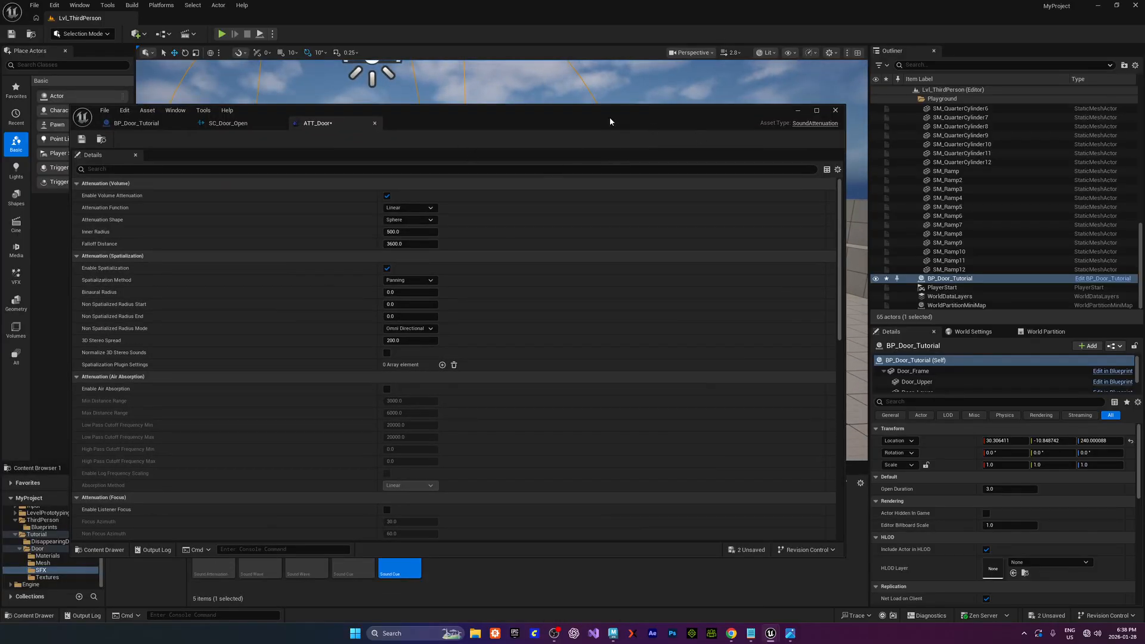
click(797, 110)
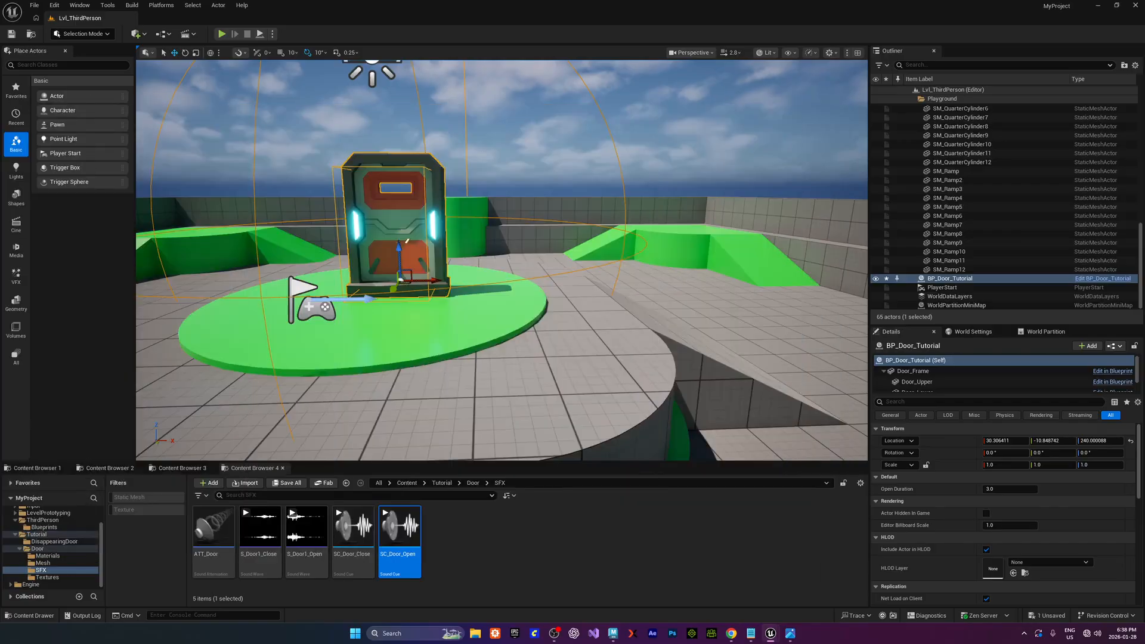
right_drag(498, 190, 459, 226)
key(w)
key(s)
key(d)
scroll(501, 260, down, 1)
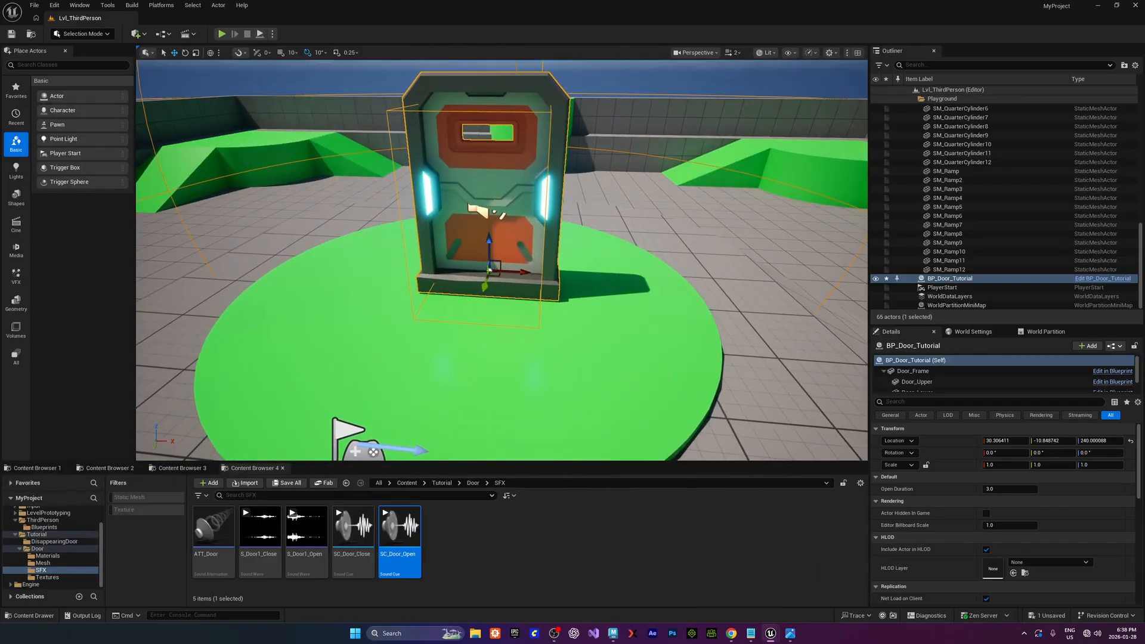
Return to the BP_Door_Tutorial blueprint editor, maximize its window and open the event graph
key(alt+Tab)
click(174, 73)
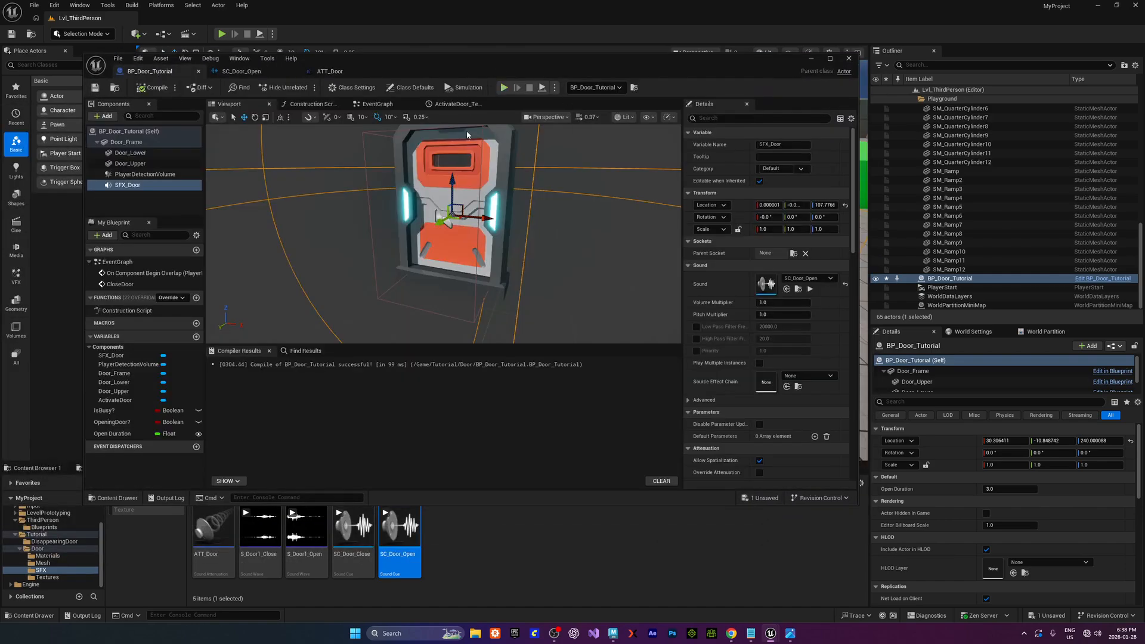
double_click(429, 77)
click(352, 51)
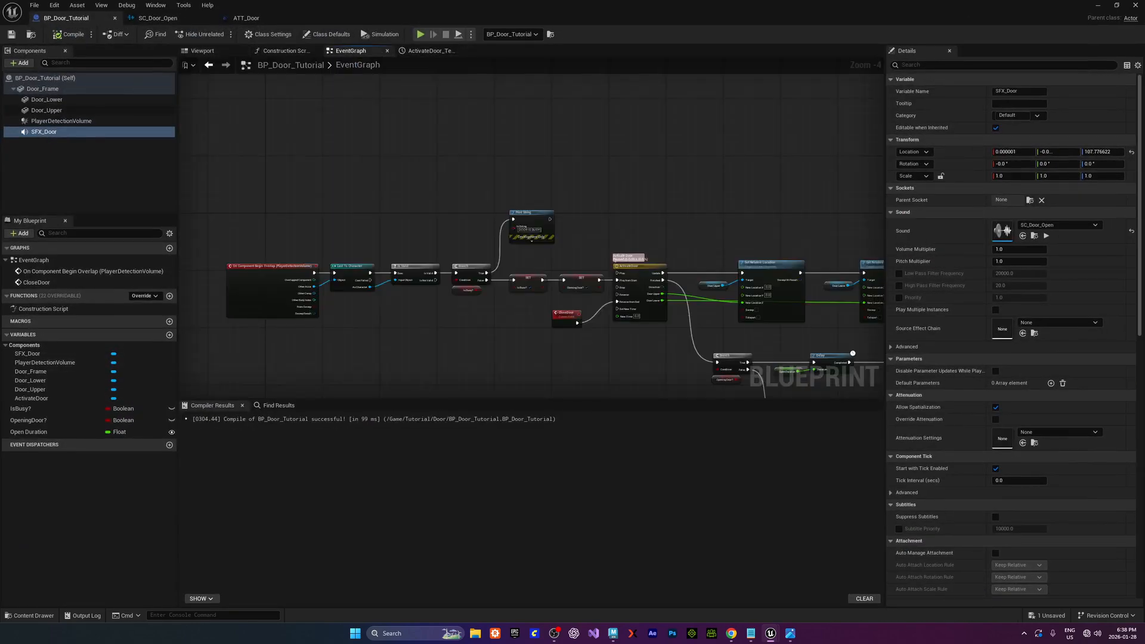
scroll(402, 190, up, 4)
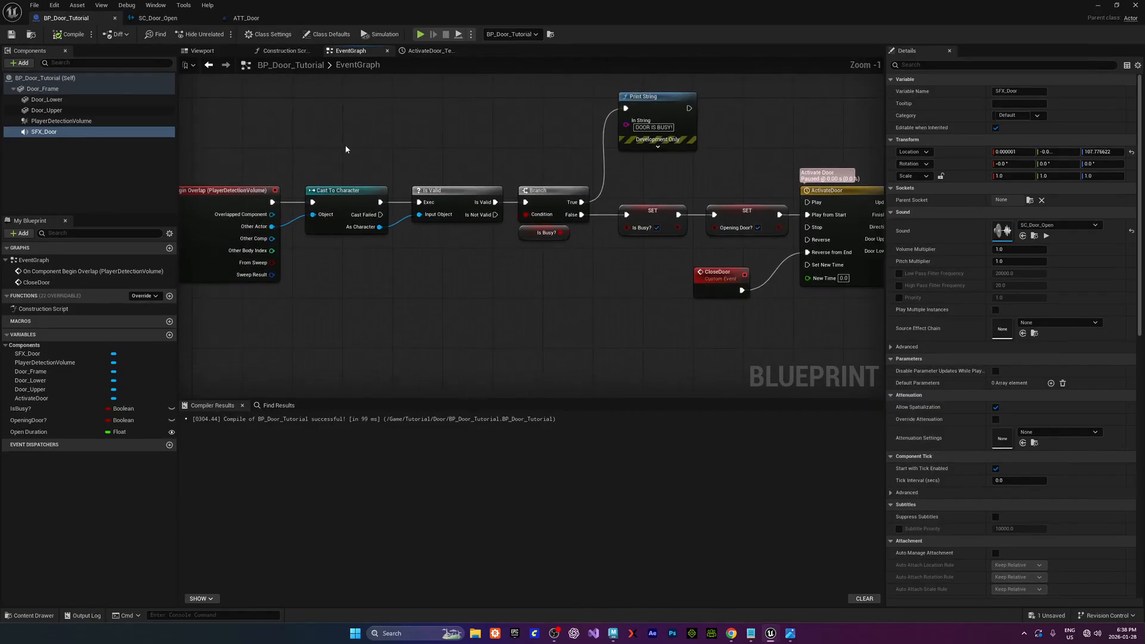
Place an SFX_Door reference in the event graph and create a Set Sound node from it
drag(44, 132, 343, 106)
right_drag(433, 149, 396, 184)
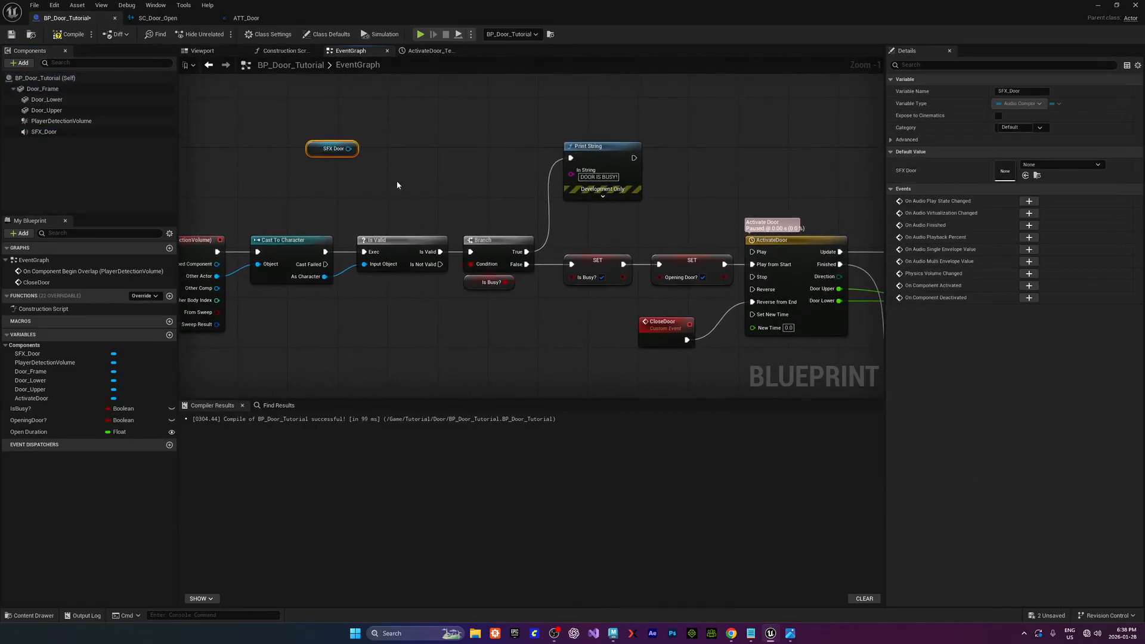
drag(349, 148, 409, 111)
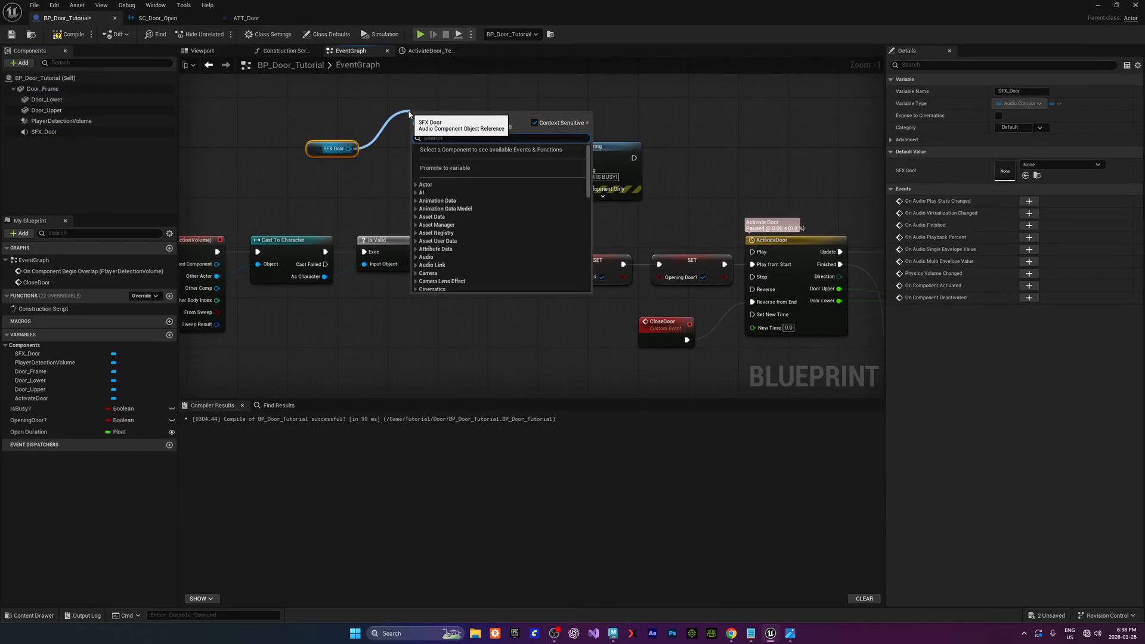
text(setsou)
key(Return)
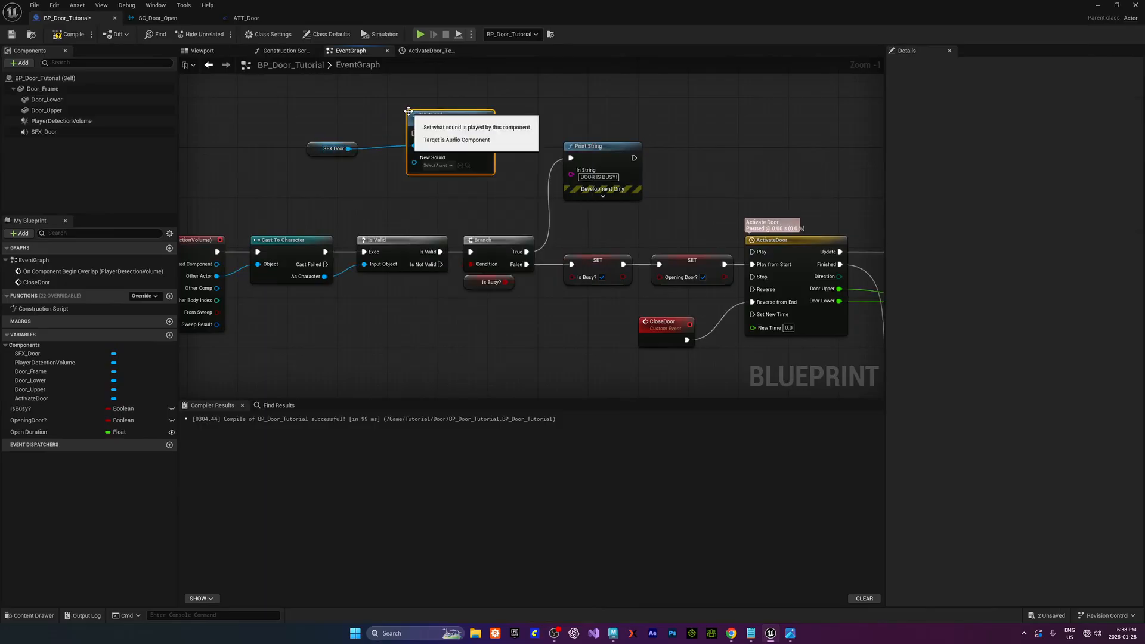
Rearrange the new nodes so the SFX Door reference sits directly beneath the Set Sound node
right_drag(395, 199, 419, 257)
drag(341, 211, 471, 206)
drag(436, 174, 286, 118)
click(312, 223)
click(310, 187)
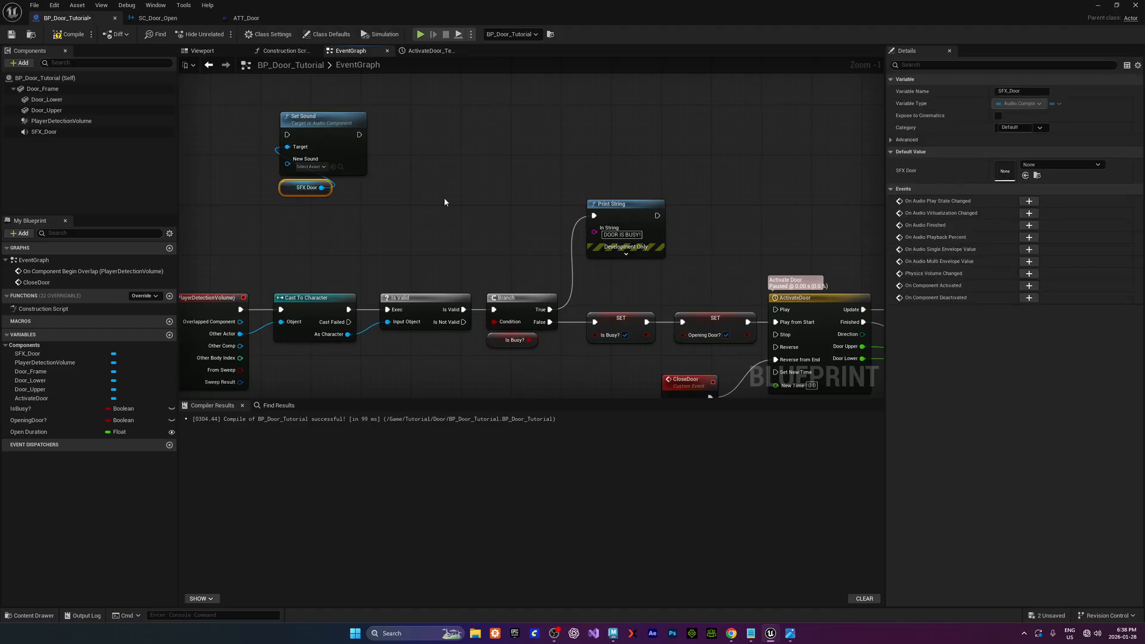
Duplicate the SFX Door reference and create an audio component Play node from the copy
key(ctrl+c)
key(ctrl+v)
drag(434, 188, 461, 169)
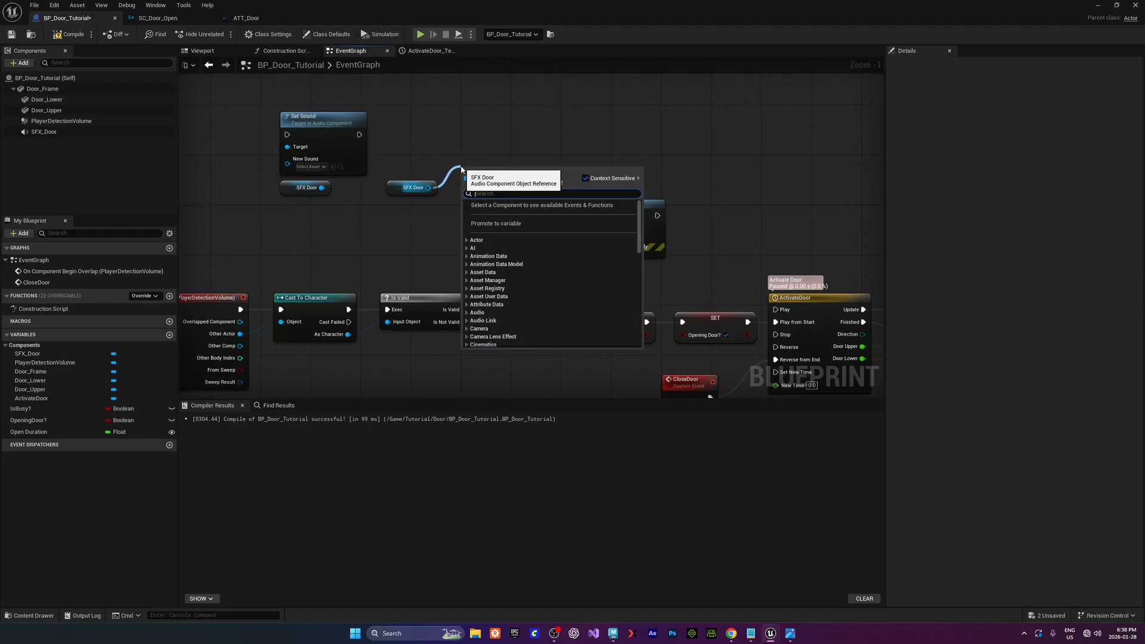
text(play)
key(Return)
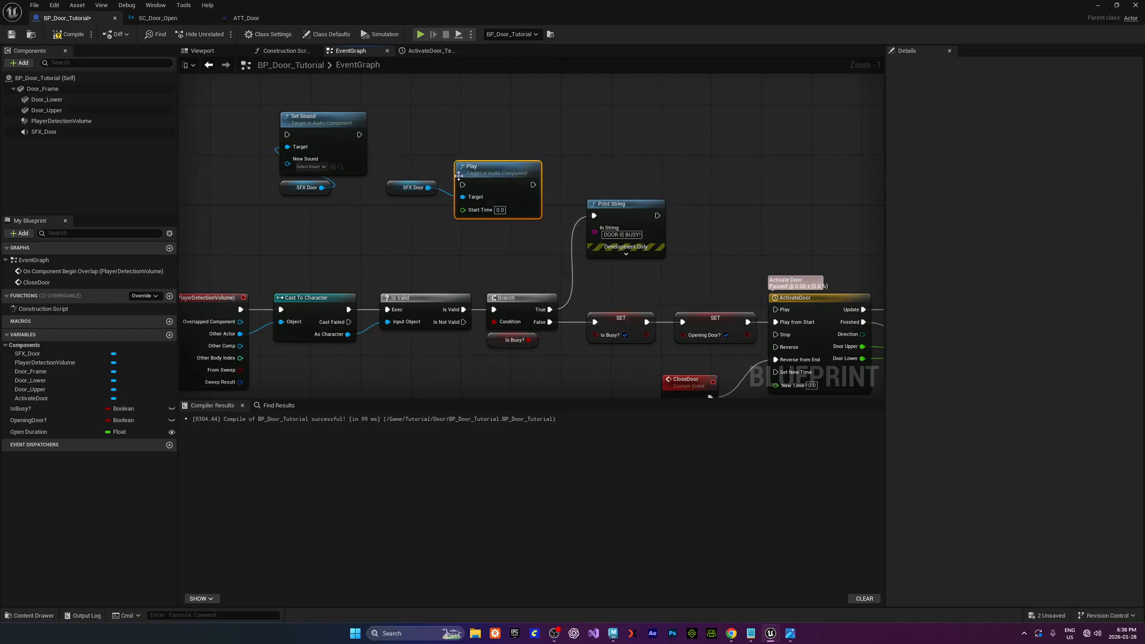
Connect Set Sound's execution output to Play, line both nodes up with their SFX Door references, and select the group
drag(472, 164, 430, 126)
drag(350, 123, 418, 147)
drag(448, 139, 436, 132)
drag(407, 192, 412, 195)
drag(295, 191, 443, 148)
Shift the ActivateDoor timeline and all nodes following it to the right, leaving a gap after the Opening Door? SET node
scroll(554, 251, down, 1)
right_drag(558, 251, 470, 160)
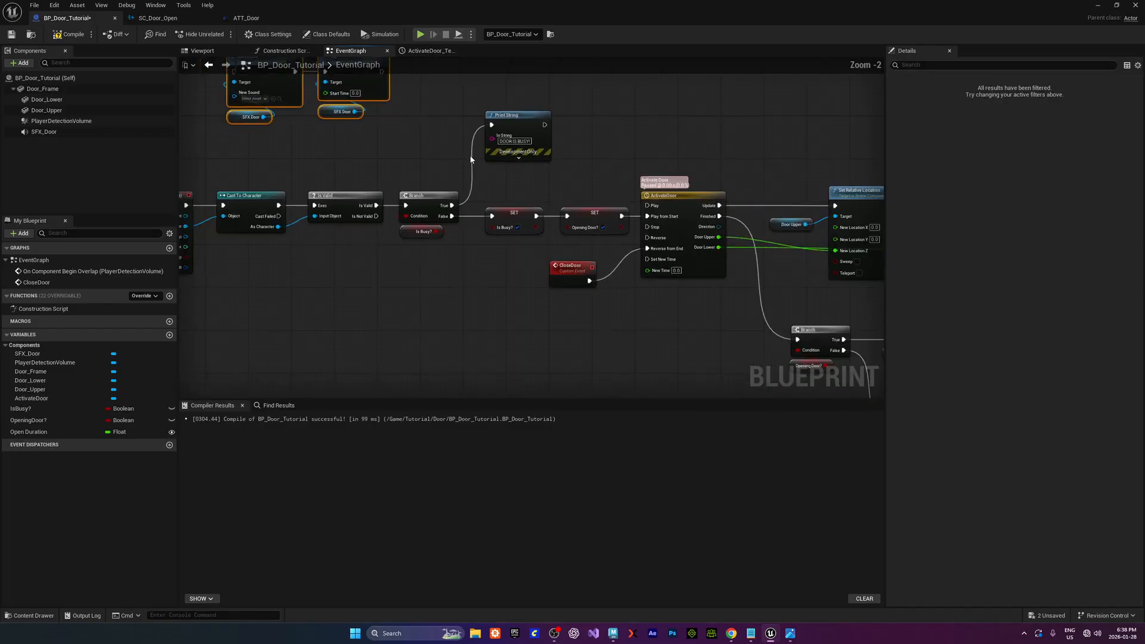
right_drag(579, 239, 502, 238)
right_drag(767, 274, 538, 291)
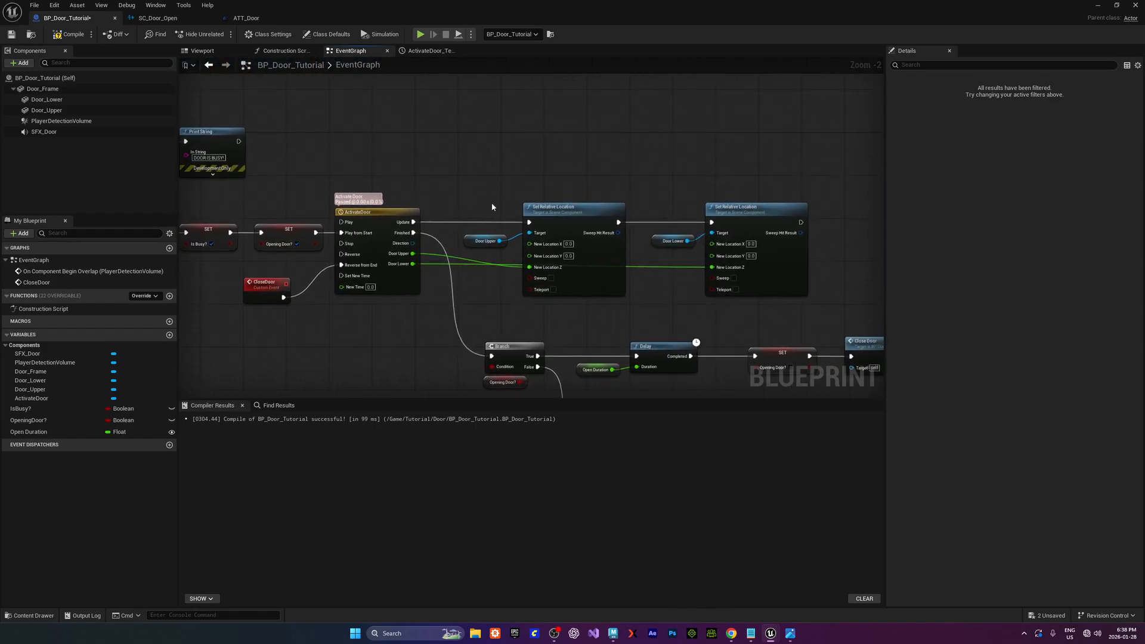
scroll(464, 212, down, 1)
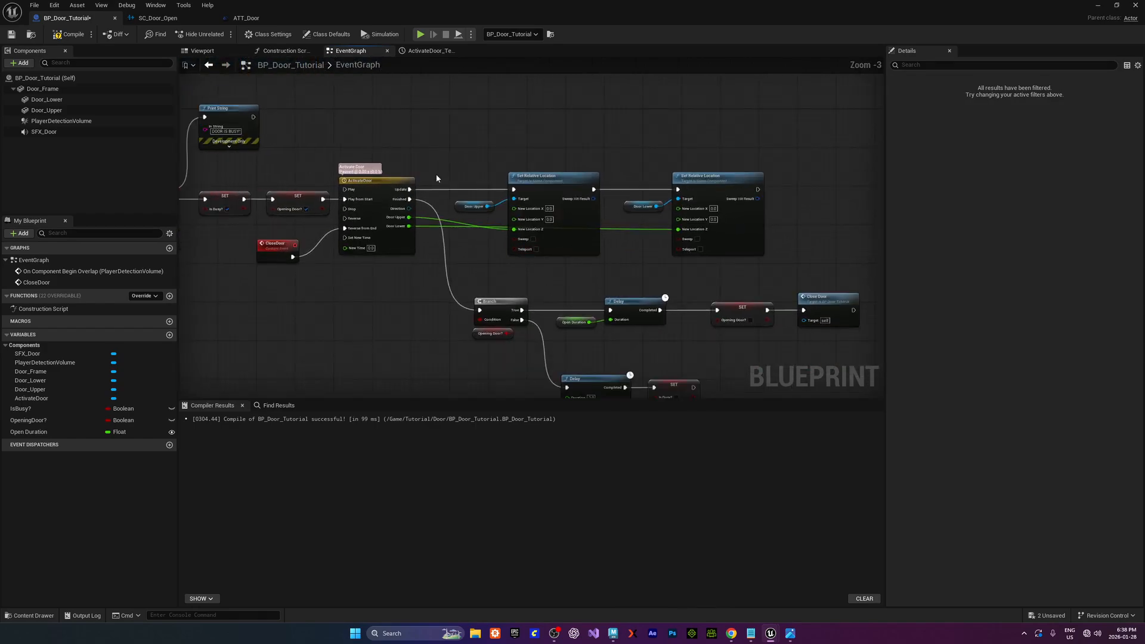
scroll(498, 230, down, 1)
right_drag(518, 260, 480, 213)
scroll(482, 209, down, 1)
drag(345, 199, 327, 220)
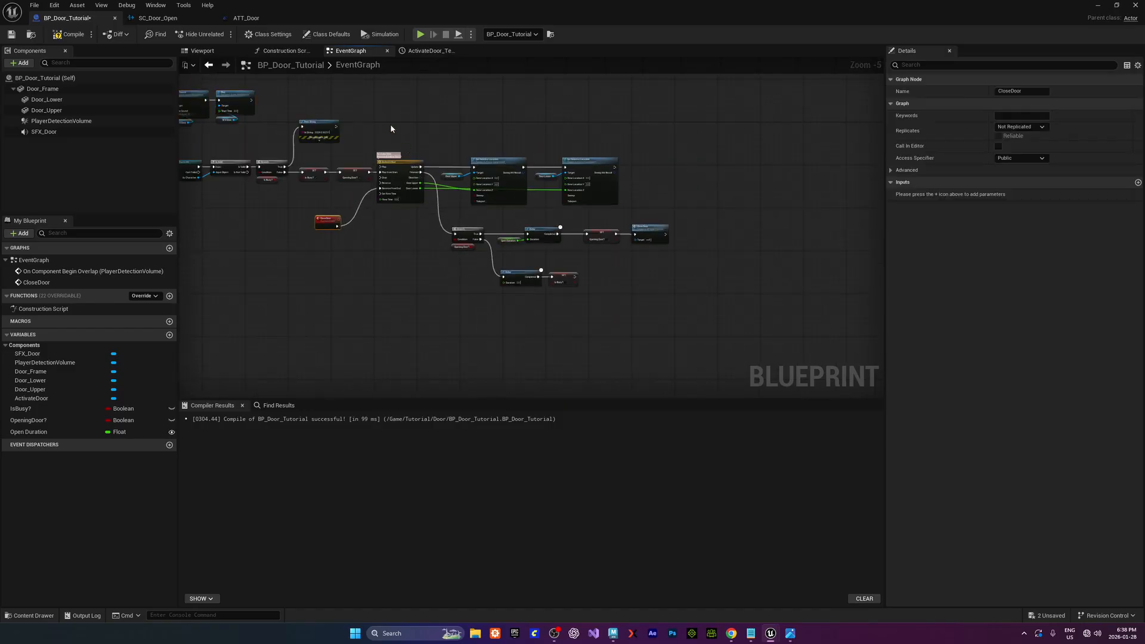
drag(391, 129, 670, 280)
drag(428, 167, 439, 167)
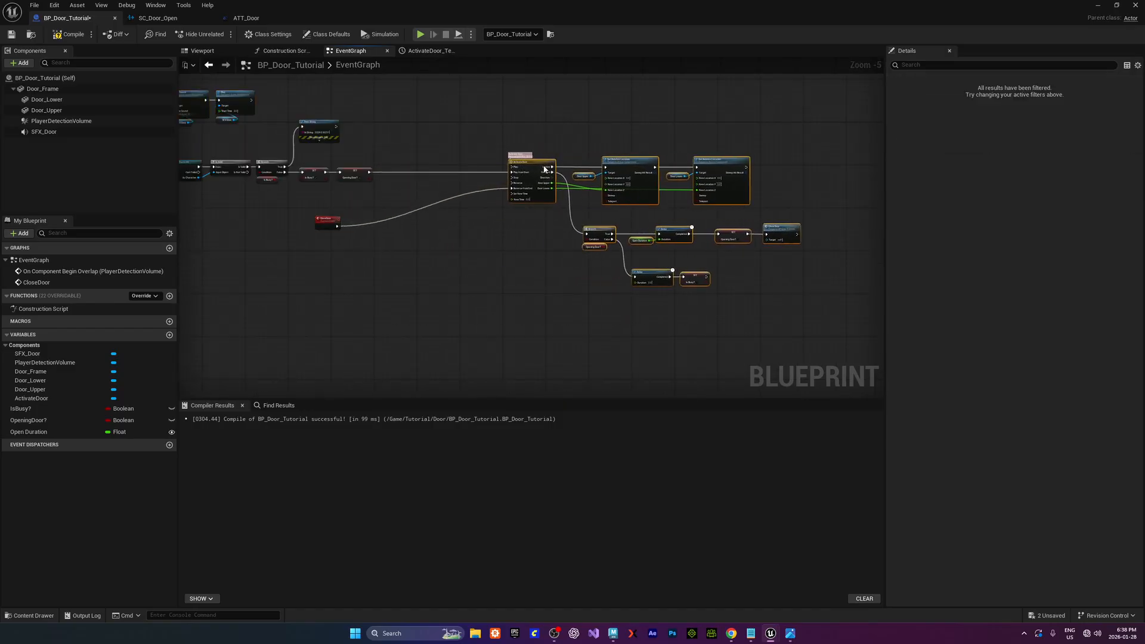
Move the CloseDoor event further down and bring the Set Sound and Play group into the gap before the ActivateDoor timeline
scroll(352, 197, up, 5)
drag(290, 267, 357, 360)
right_drag(468, 186, 549, 253)
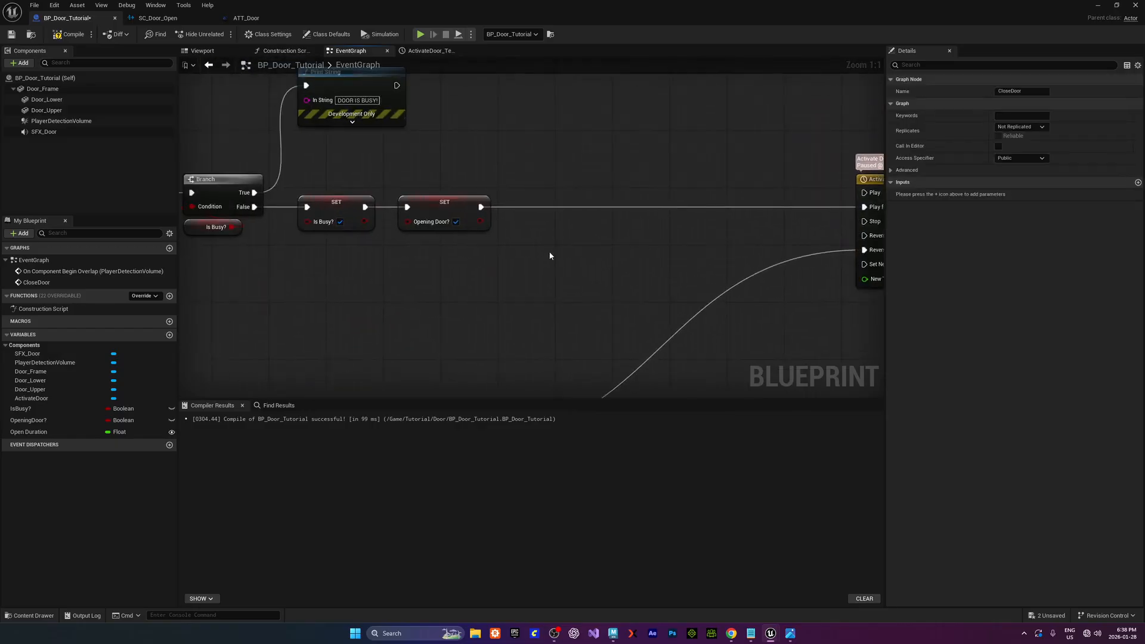
scroll(512, 257, down, 4)
right_drag(420, 225, 588, 289)
drag(391, 161, 506, 242)
drag(475, 199, 638, 343)
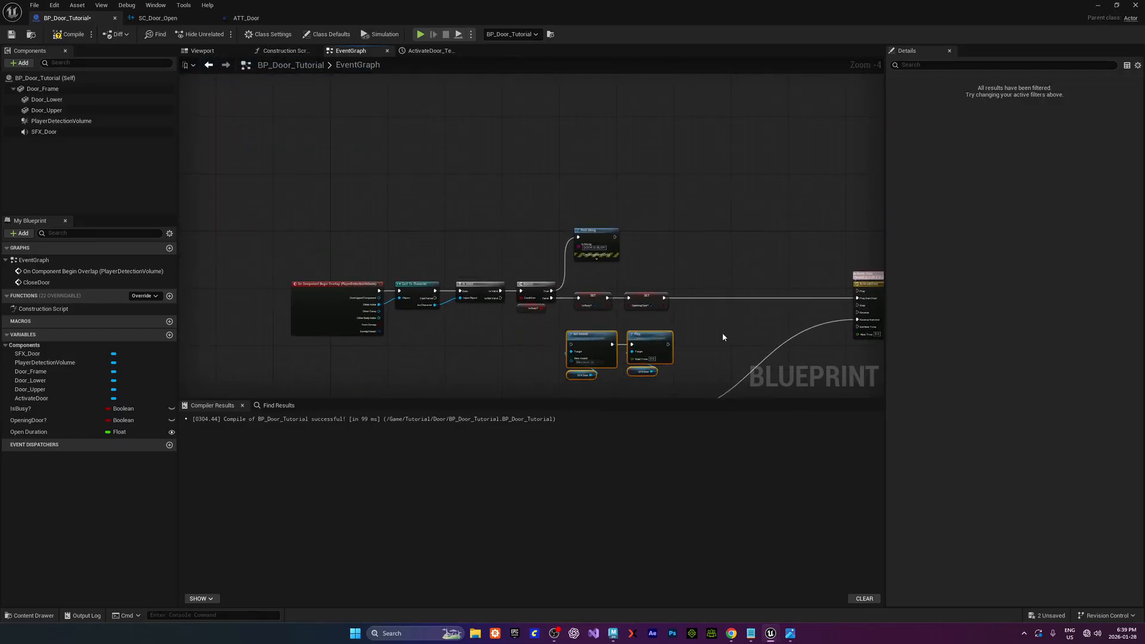
right_drag(723, 334, 445, 247)
drag(365, 247, 451, 236)
Wire the Opening Door? SET node through Set Sound and Play into ActivateDoor's Play from Start, and align the nodes
scroll(500, 256, up, 4)
drag(274, 166, 280, 241)
drag(454, 238, 656, 167)
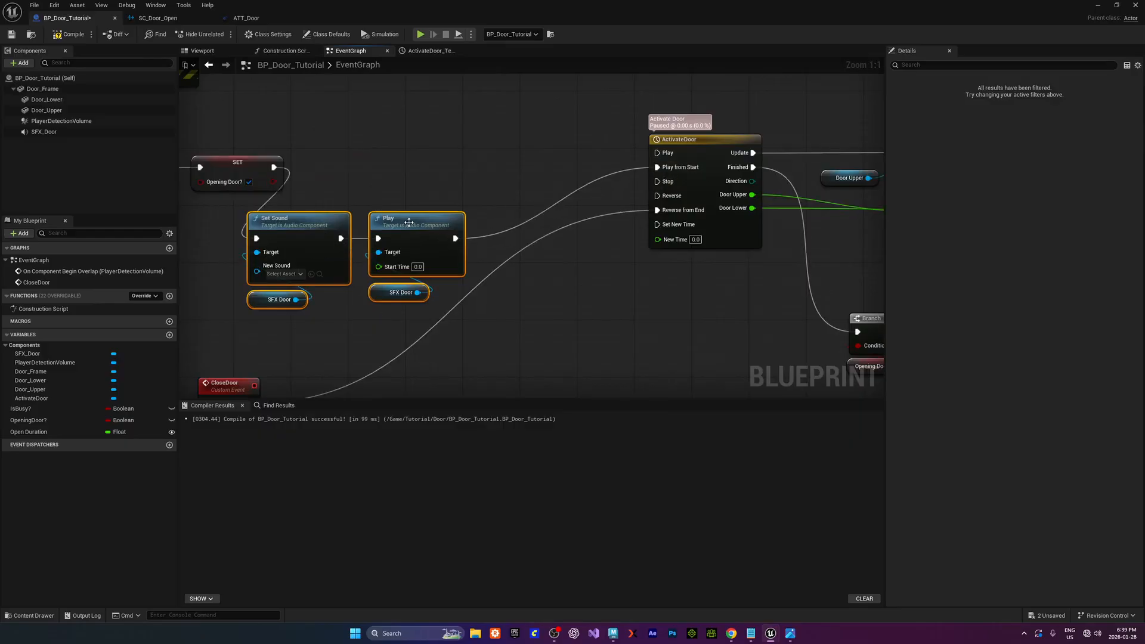
drag(408, 227, 466, 152)
click(398, 271)
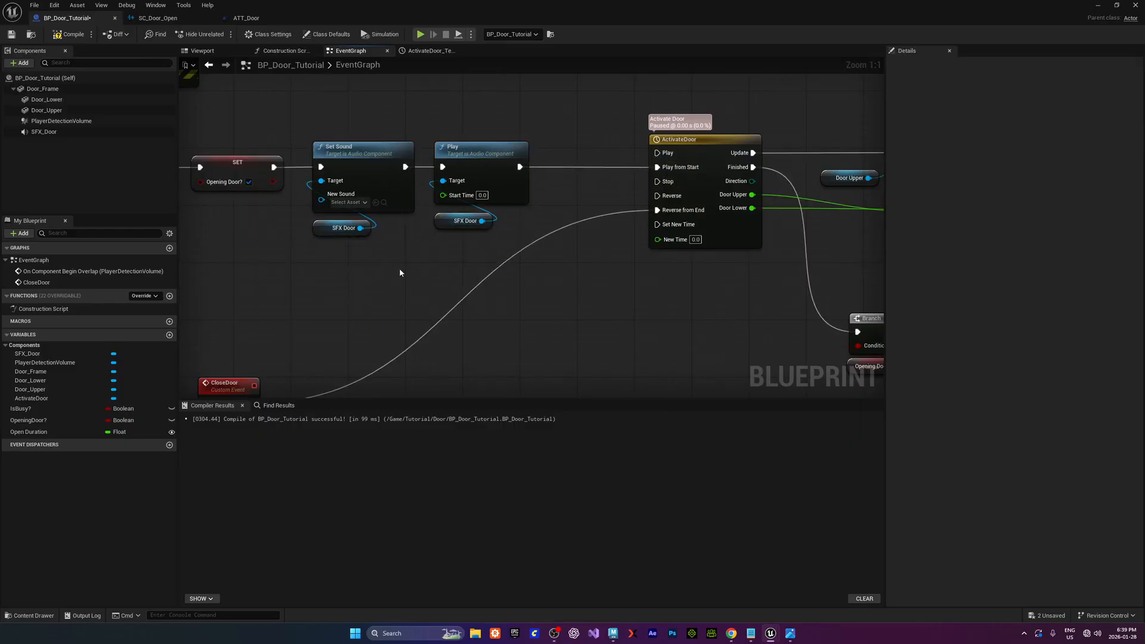
Copy the Set Sound and Play nodes with their SFX Door references and paste them beside the CloseDoor event
right_drag(505, 261, 492, 246)
drag(232, 366, 260, 359)
drag(310, 84, 496, 245)
right_drag(497, 248, 506, 193)
right_click(458, 263)
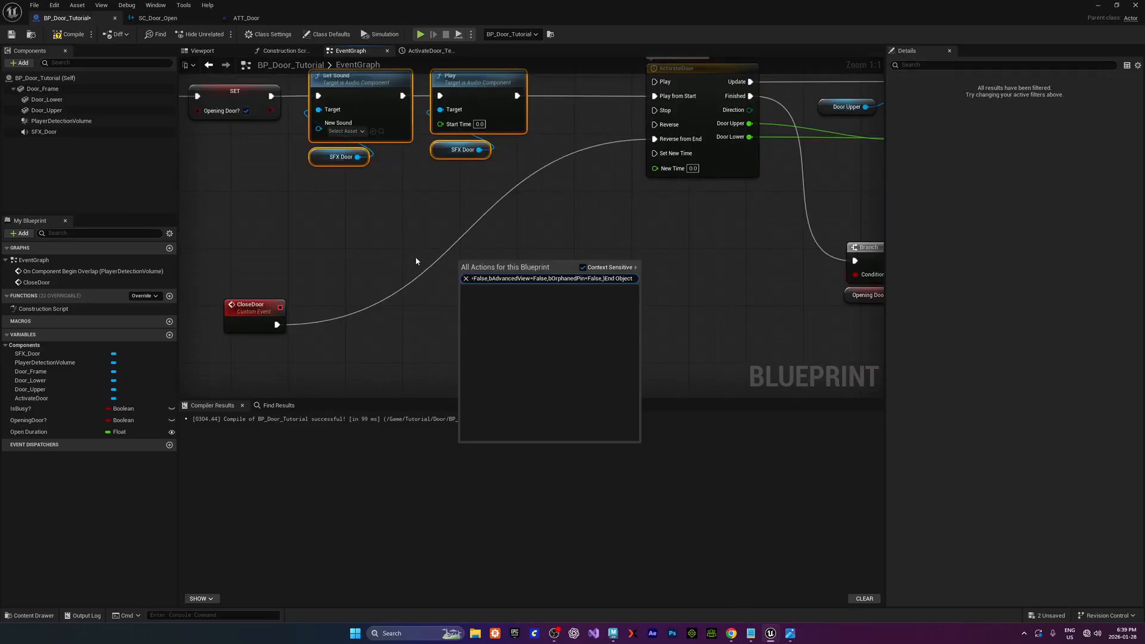
key(Escape)
key(ctrl+v)
Wire CloseDoor through the copied Set Sound and Play nodes into ActivateDoor's Reverse from End, and align the row
drag(276, 322, 354, 260)
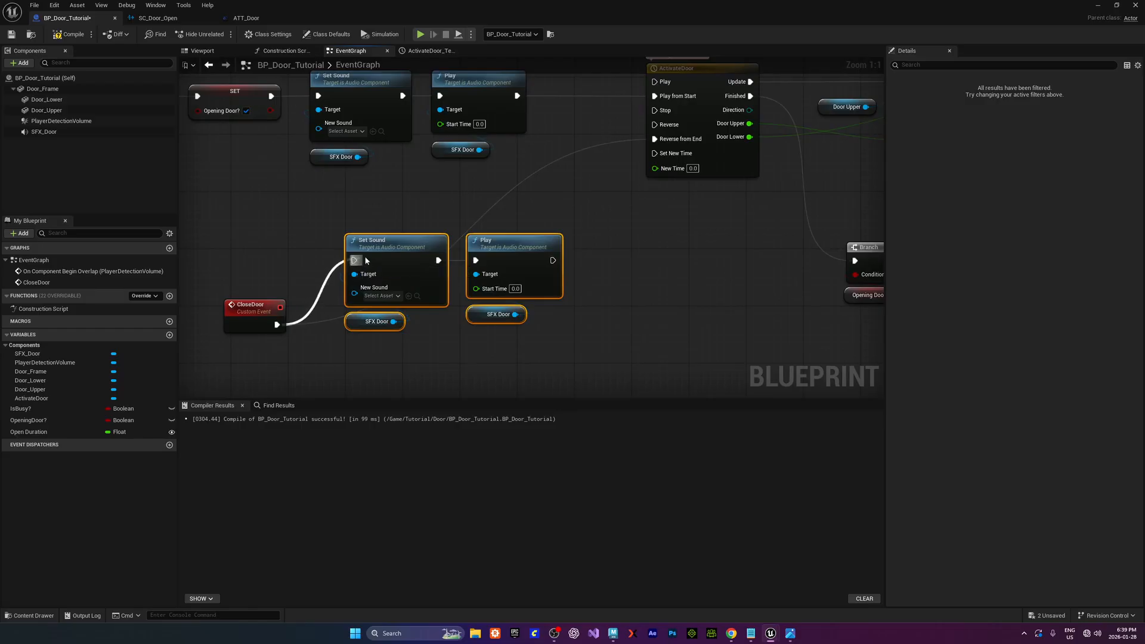
drag(552, 260, 655, 139)
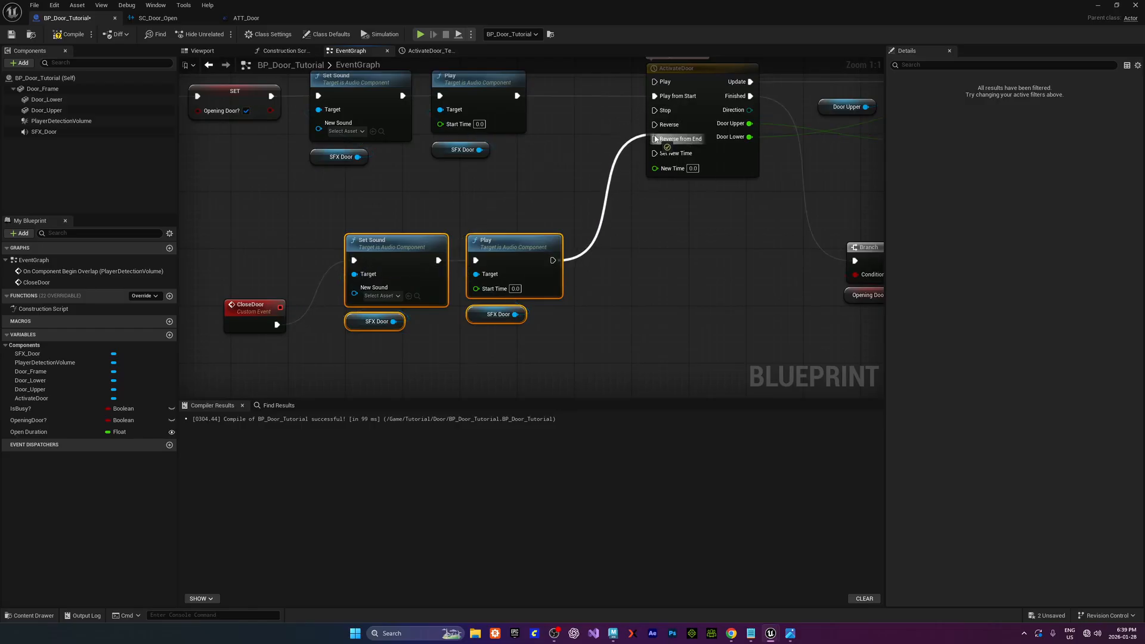
drag(408, 242, 374, 215)
right_drag(301, 349, 357, 348)
drag(323, 322, 317, 231)
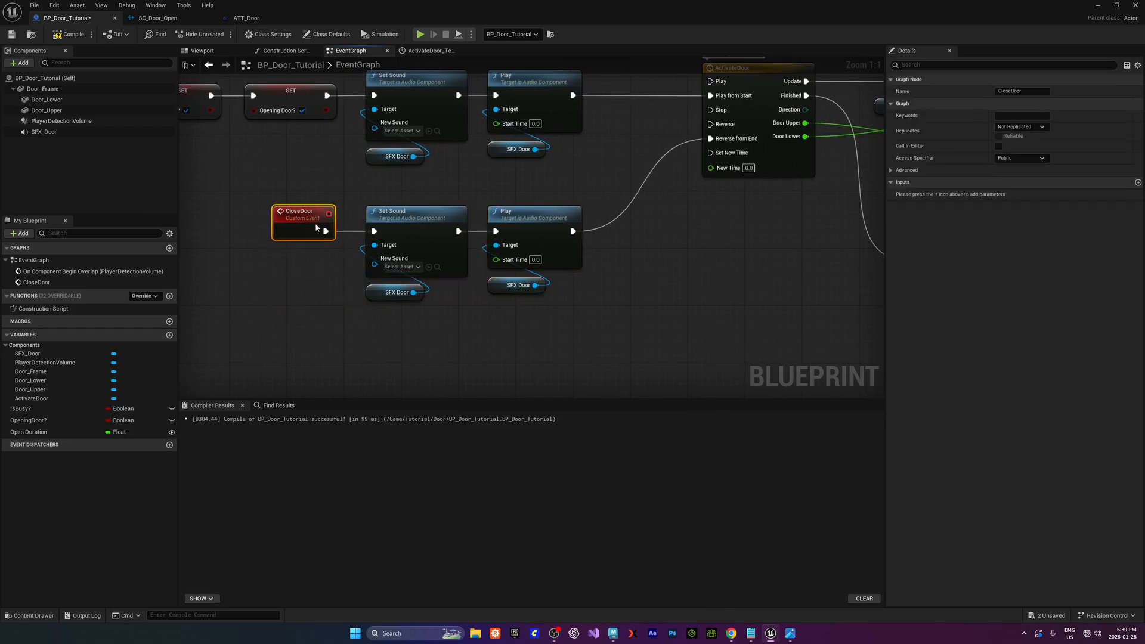
Review how the opening and closing Set Sound and Play branches feed the ActivateDoor timeline
right_drag(370, 291, 370, 339)
right_drag(310, 310, 343, 310)
click(344, 310)
right_drag(380, 261, 332, 251)
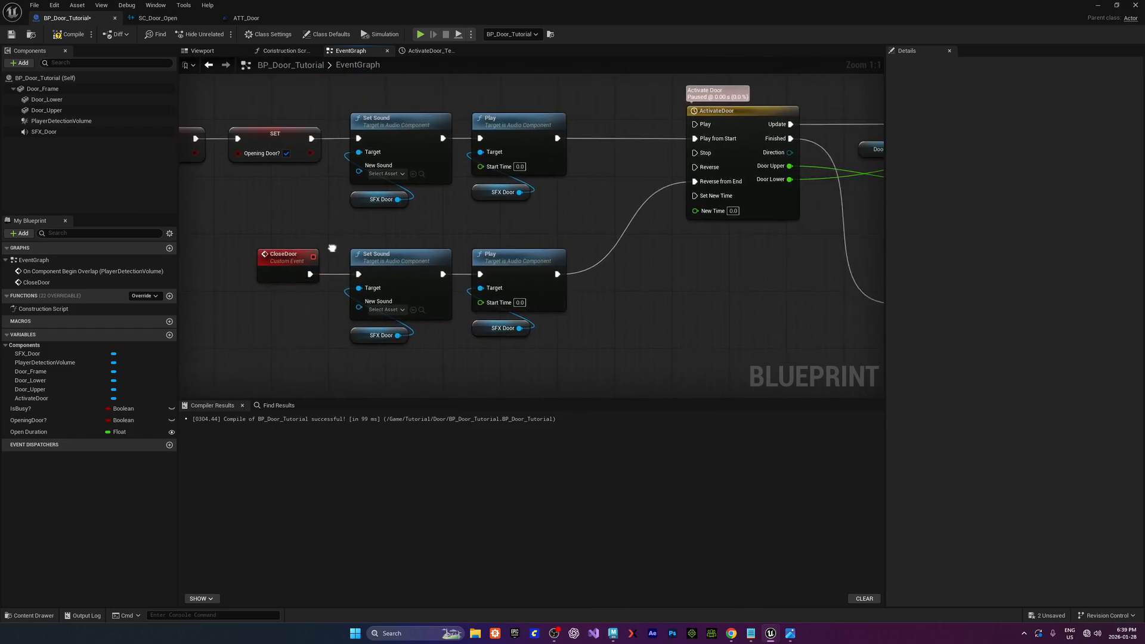
scroll(523, 253, down, 1)
right_drag(523, 253, 422, 249)
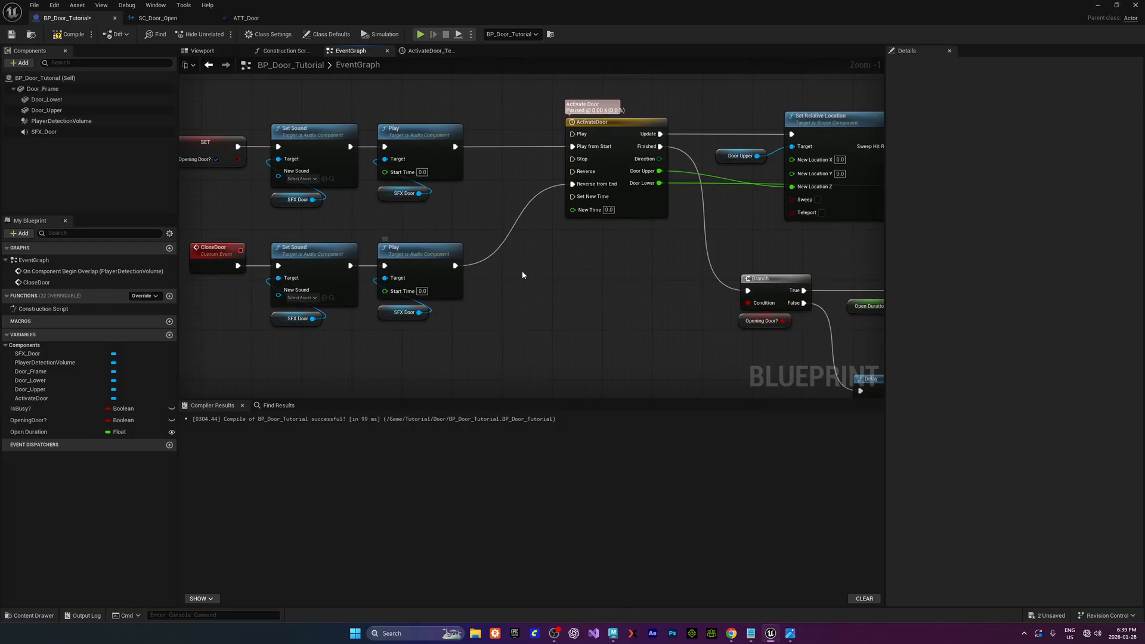
drag(315, 232, 429, 328)
click(446, 334)
right_drag(398, 223, 518, 256)
click(330, 289)
Shrink the blueprint window to expose the SFX folder and assign SC_Door_Close to the CloseDoor branch's Set Sound node
drag(363, 18, 398, 39)
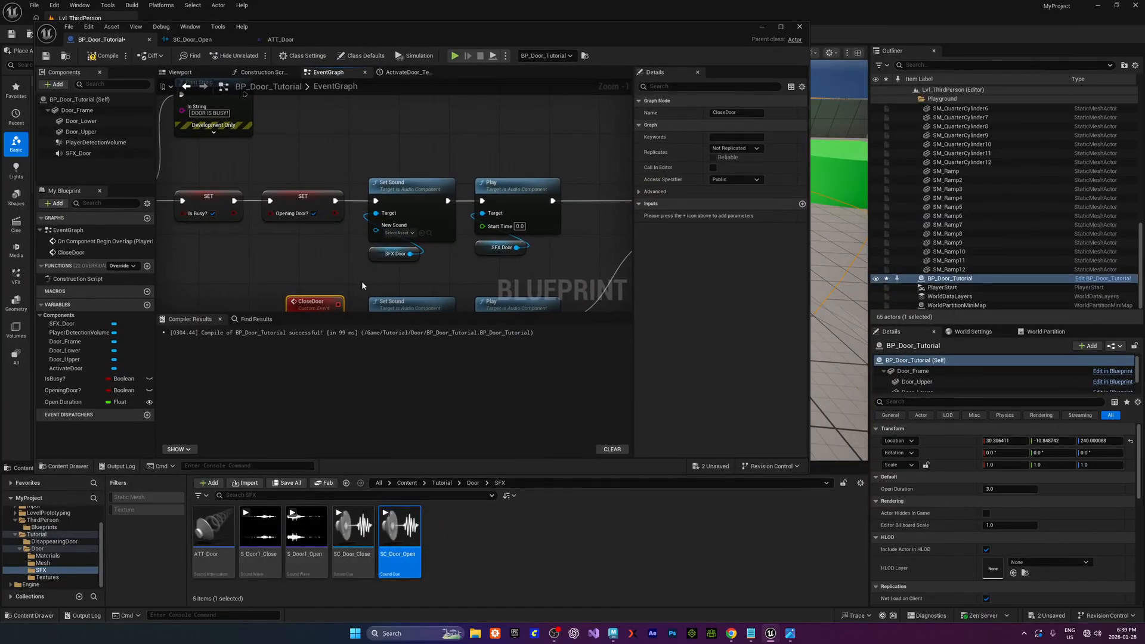
right_drag(364, 284, 322, 196)
click(374, 232)
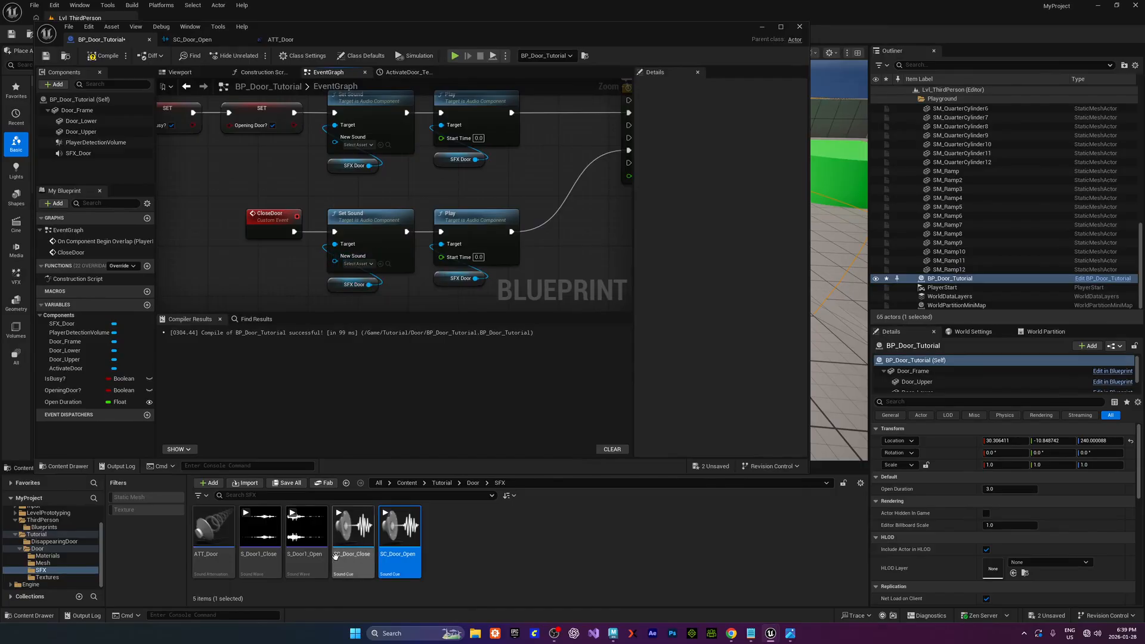
drag(349, 525, 354, 267)
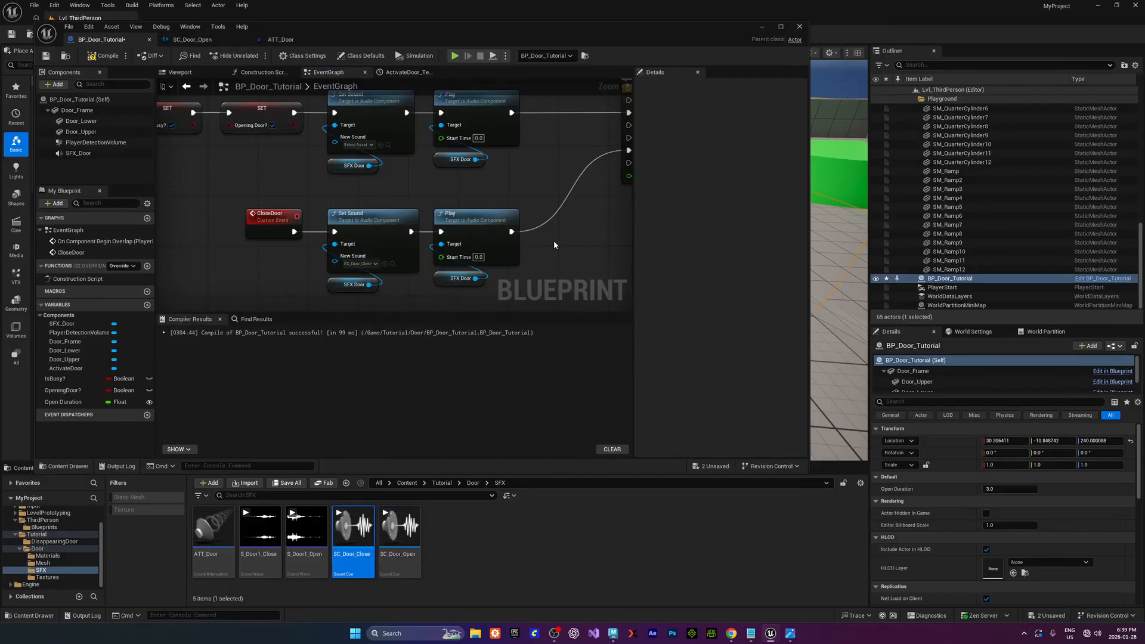
Assign the SC_Door_Open sound cue to the New Sound input of the opening branch's Set Sound node
right_drag(555, 245, 555, 259)
drag(396, 564, 358, 159)
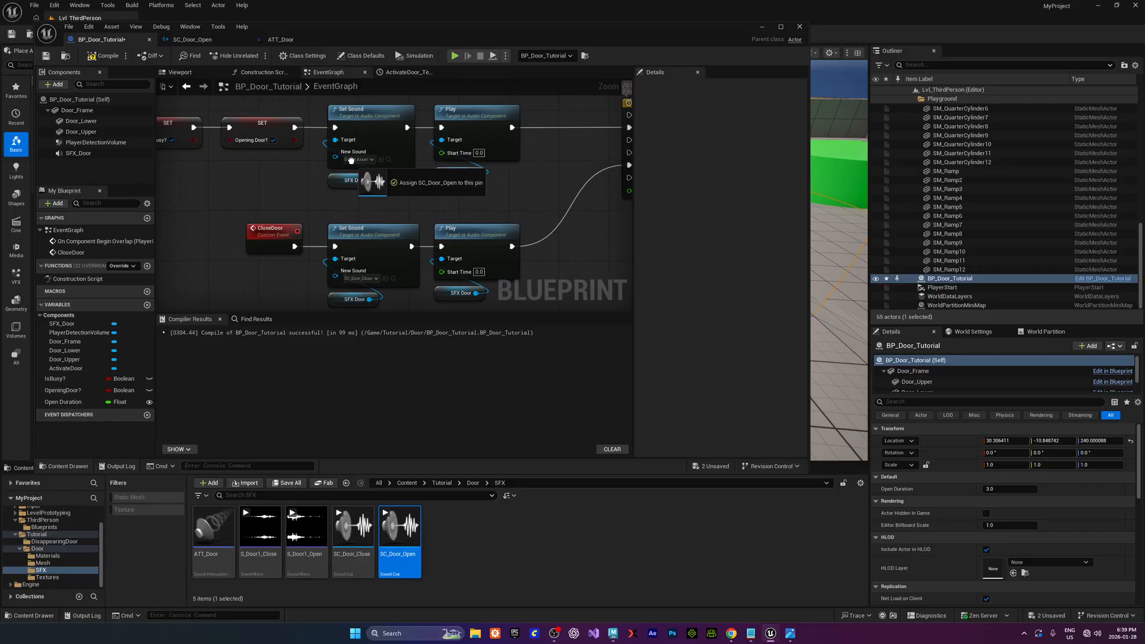
scroll(260, 195, down, 1)
mouse_move(260, 195)
right_down()
mouse_move(266, 182)
mouse_move(254, 183)
mouse_move(257, 199)
right_up()
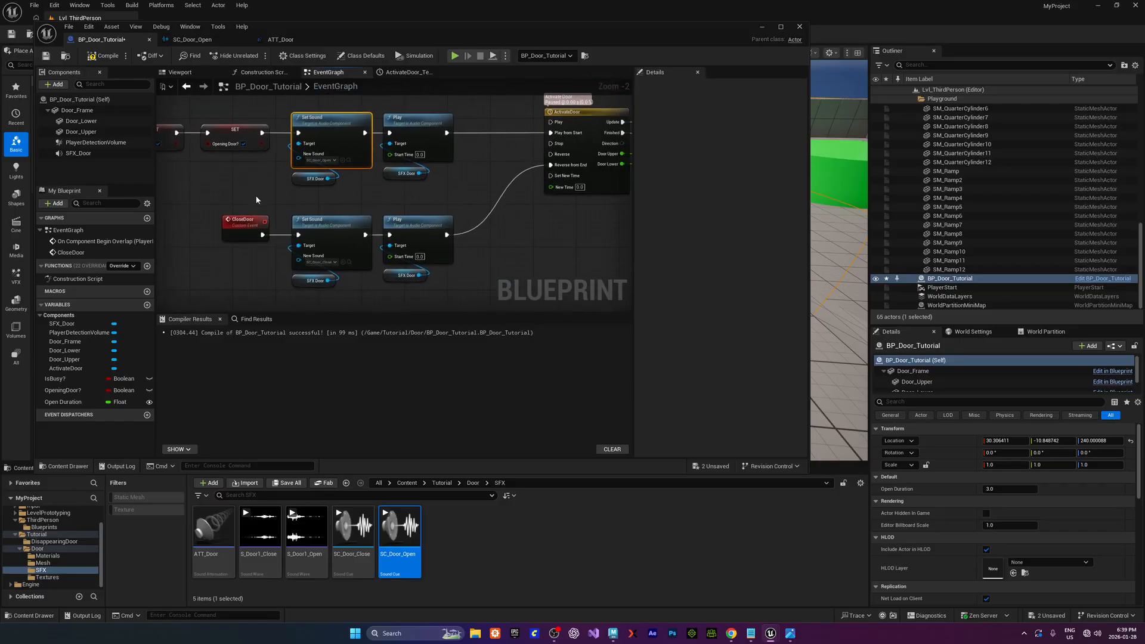
Check the opening and closing sound branches in the event graph and save the door blueprint
click(314, 226)
click(247, 224)
click(258, 200)
right_drag(364, 210, 332, 197)
scroll(499, 203, down, 1)
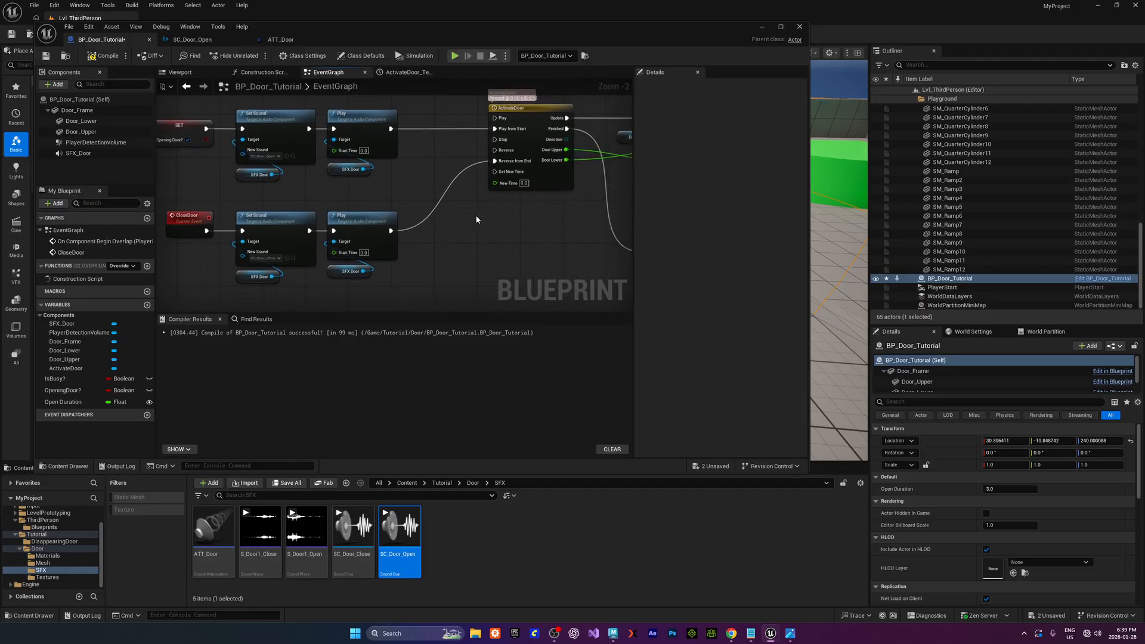
right_drag(476, 220, 415, 213)
click(46, 55)
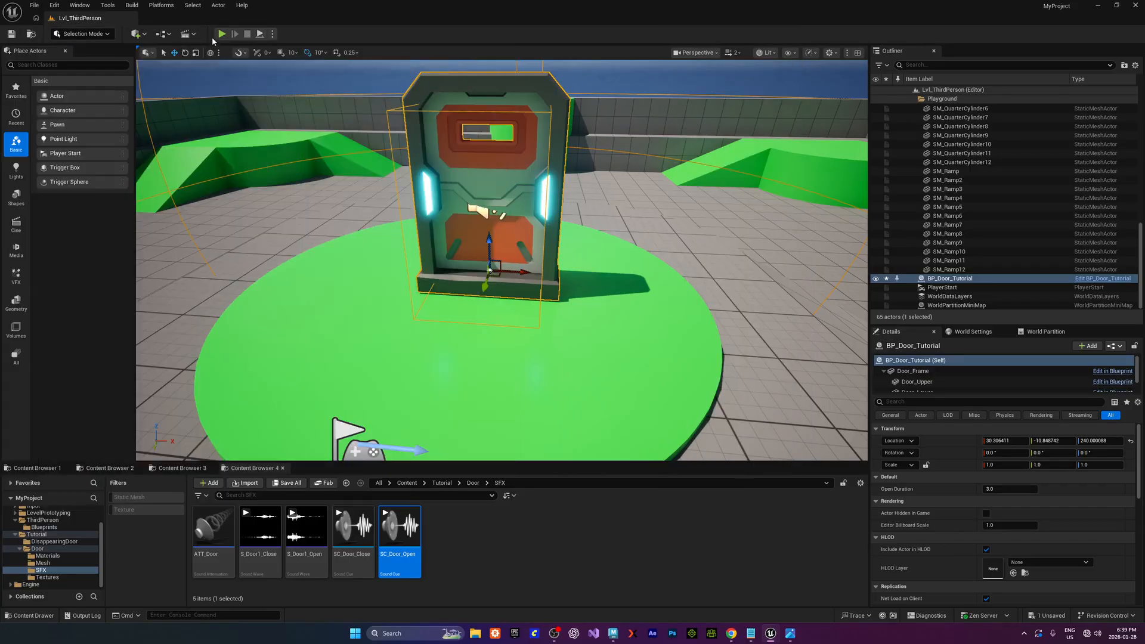
Playtest the level by walking the character to and away from the door to test its opening and closing sounds
click(221, 34)
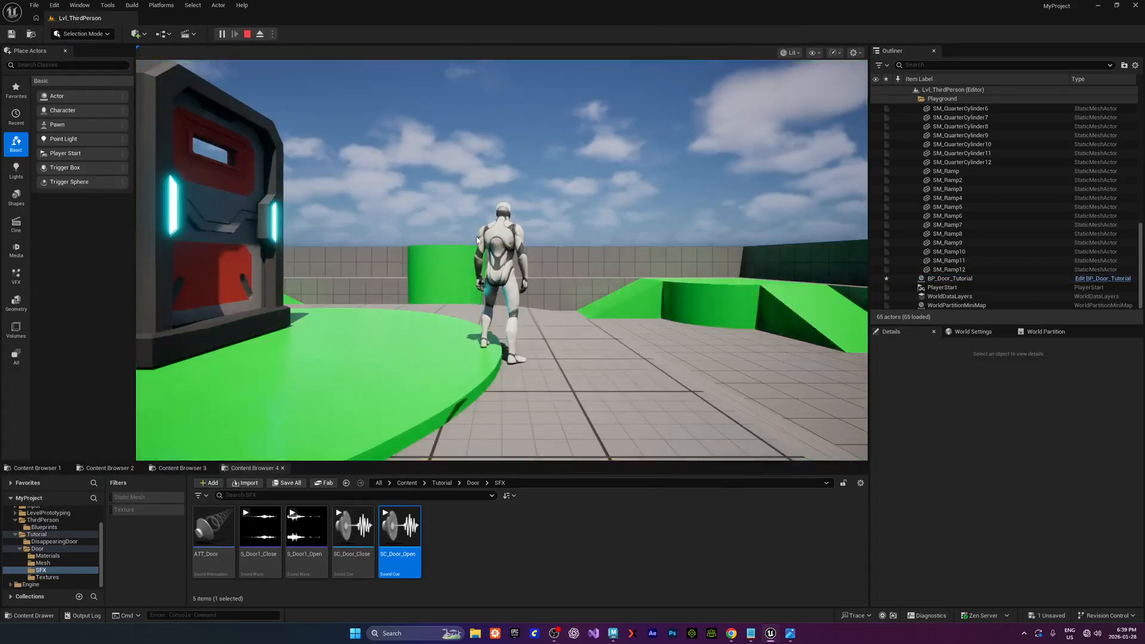
key(w)
key(s)
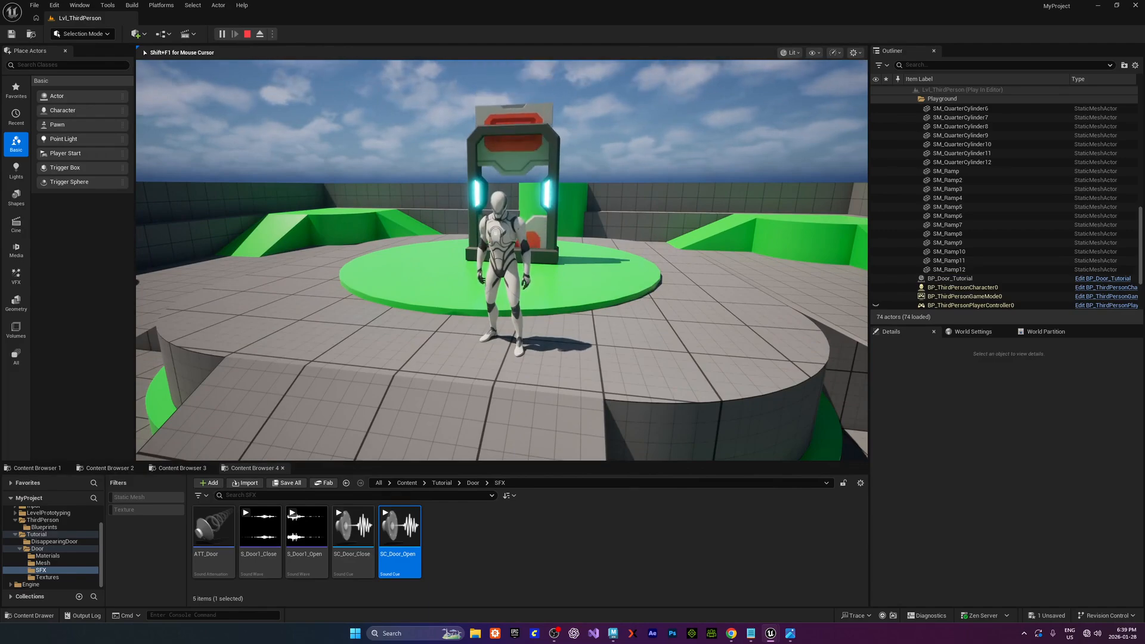
key(w)
key(s)
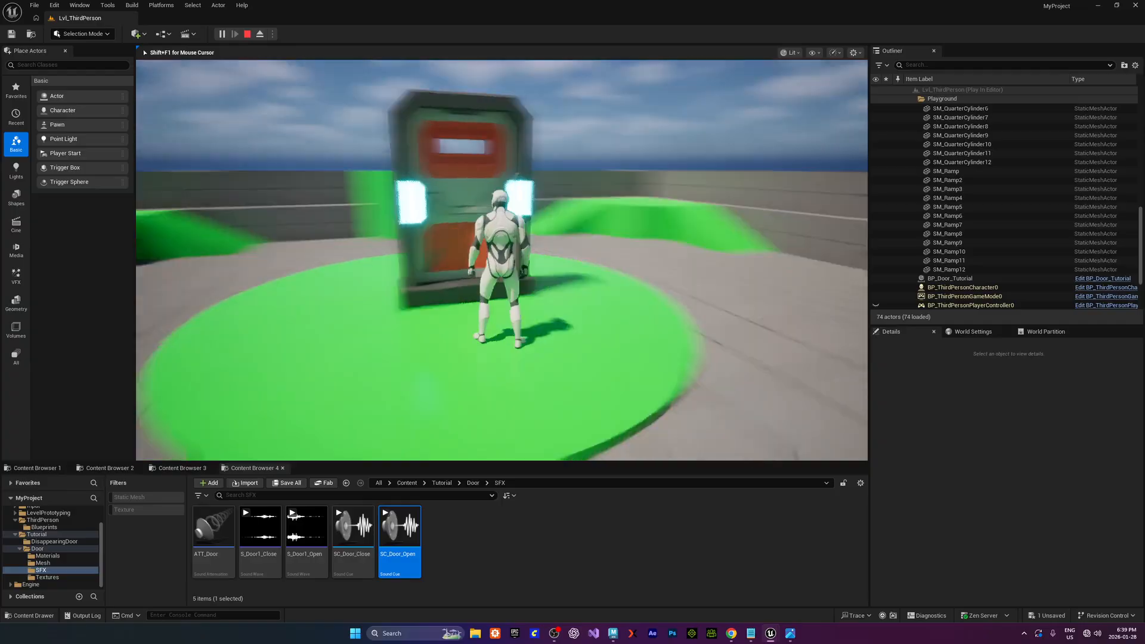
key(w)
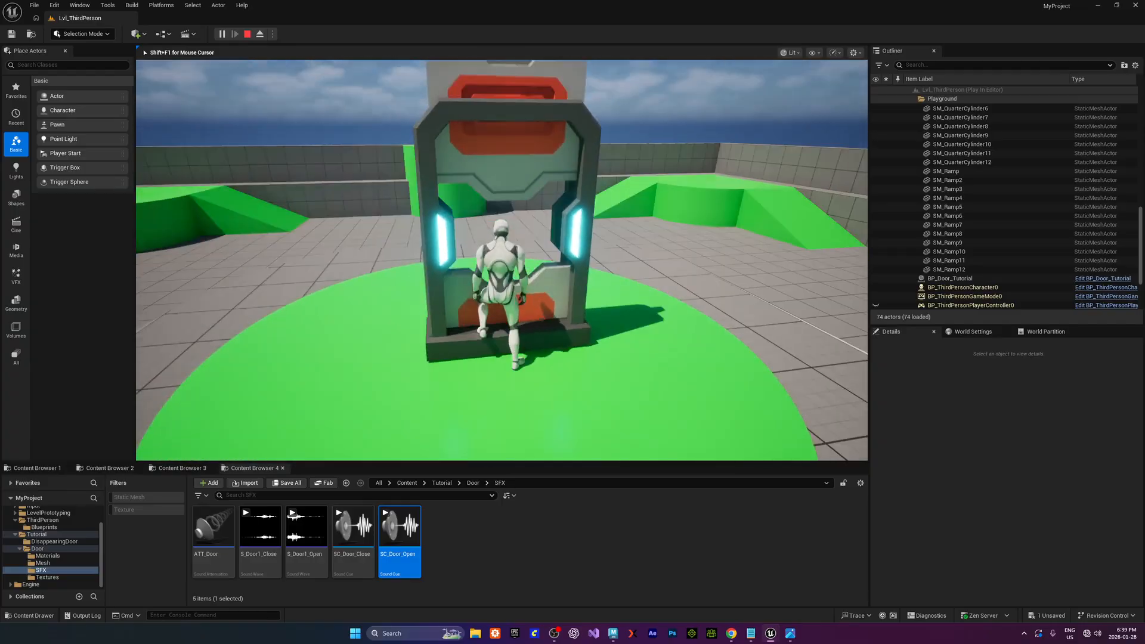
key(w)
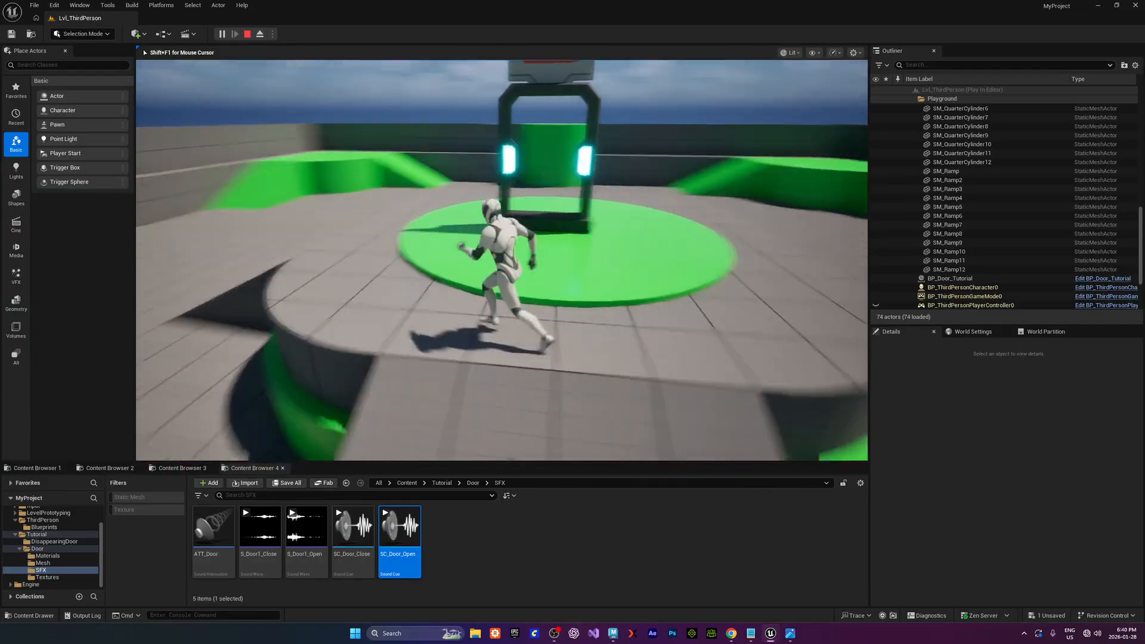
key(Escape)
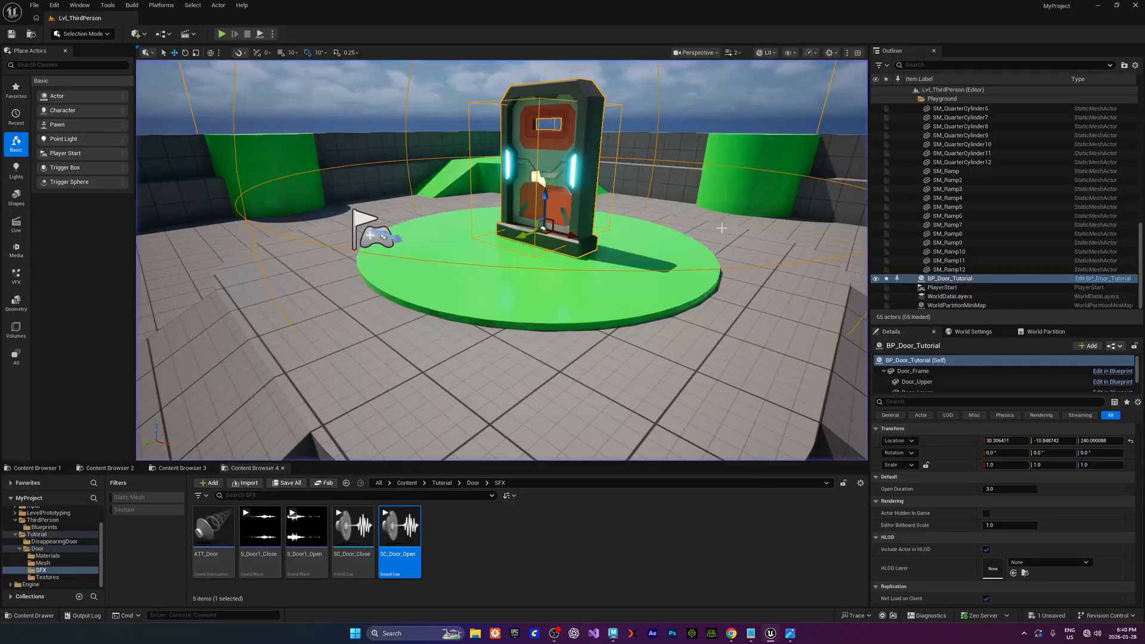
Reopen the door blueprint's event graph and delete the leftover node attached to the Is Busy Branch's True output
drag(0, 113, 753, 102)
double_click(752, 101)
scroll(590, 238, down, 7)
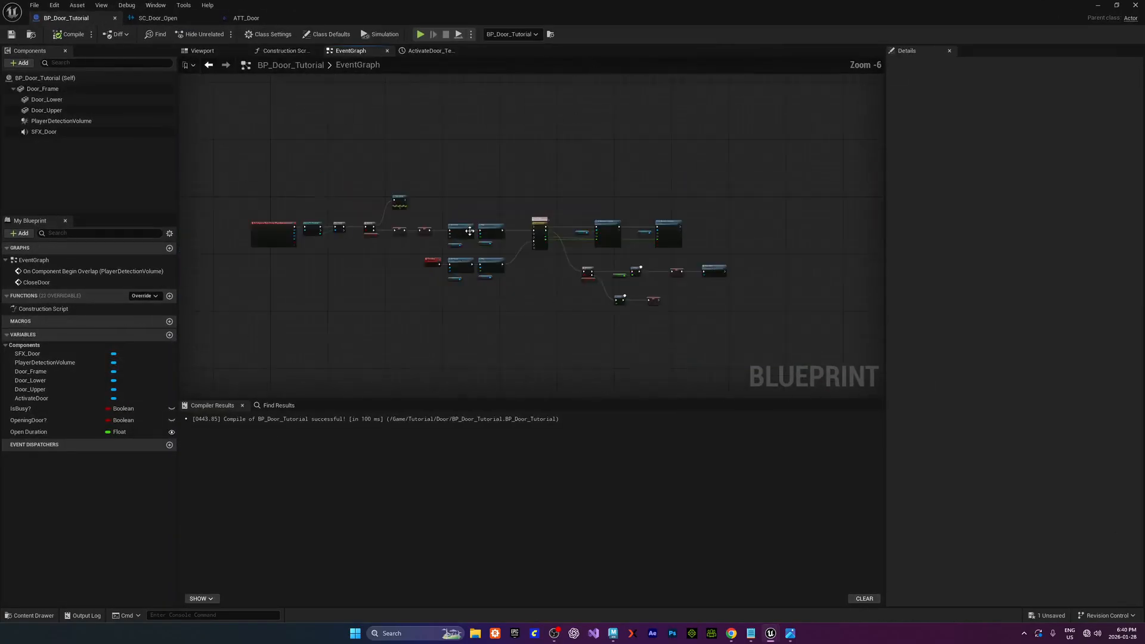
right_drag(419, 185, 475, 229)
scroll(475, 236, up, 6)
drag(389, 213, 487, 309)
key(Delete)
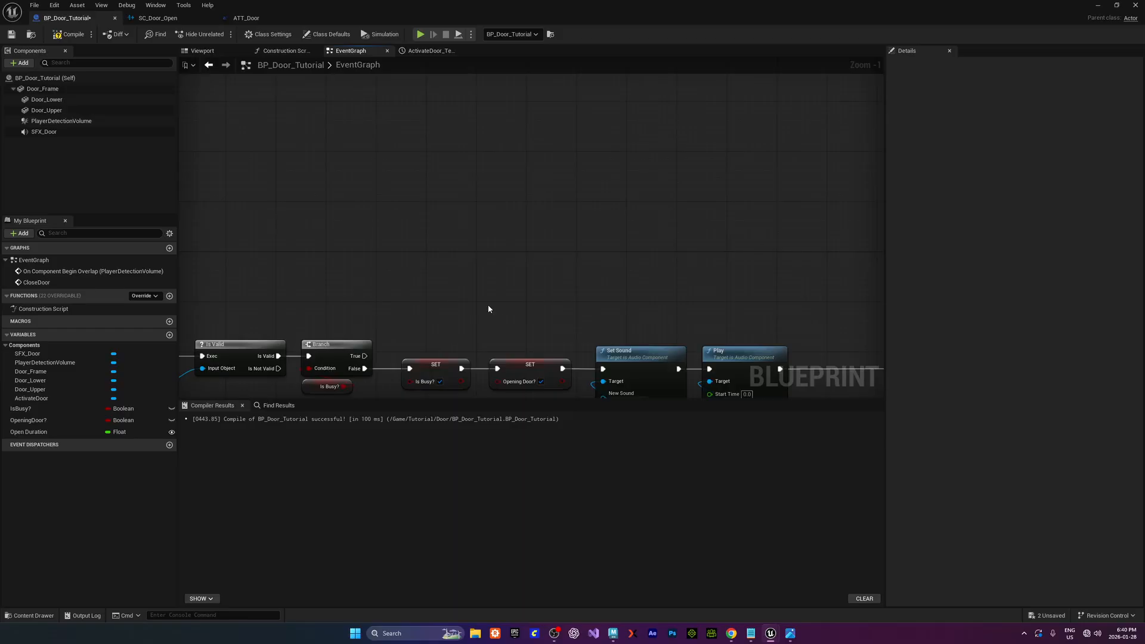
Move the ActivateDoor timeline and its downstream nodes closer to the Play nodes, and save the blueprint
scroll(525, 135, down, 3)
right_drag(543, 328, 438, 189)
right_drag(460, 228, 366, 200)
scroll(366, 200, down, 1)
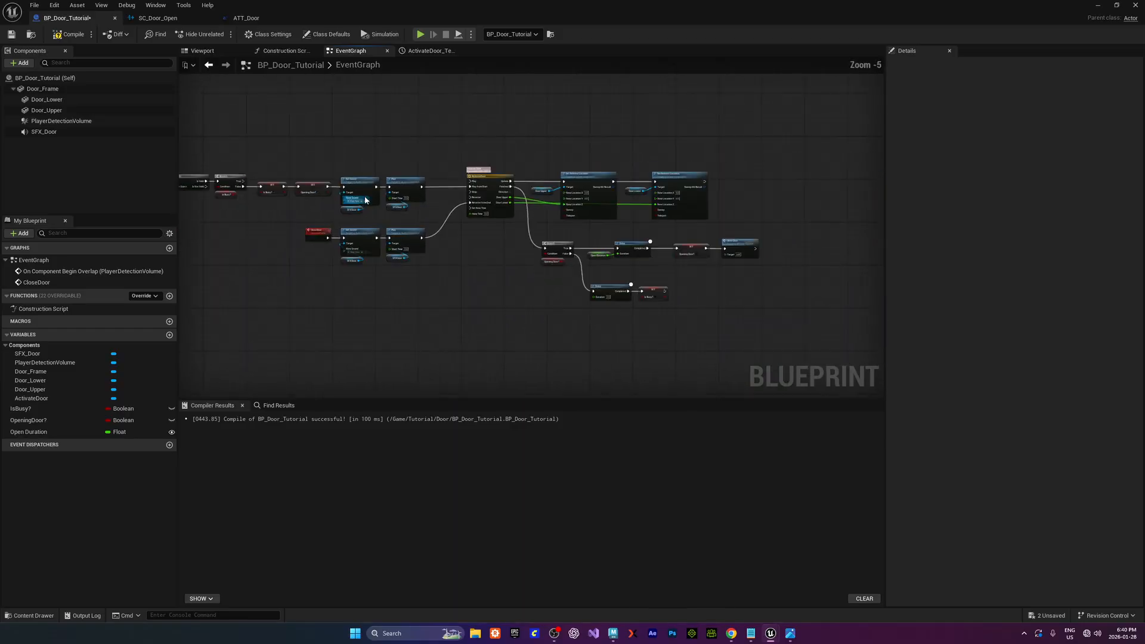
right_drag(497, 261, 432, 266)
drag(393, 161, 703, 325)
drag(618, 183, 599, 185)
right_drag(367, 290, 487, 281)
scroll(487, 280, up, 1)
click(396, 311)
right_drag(396, 312, 527, 353)
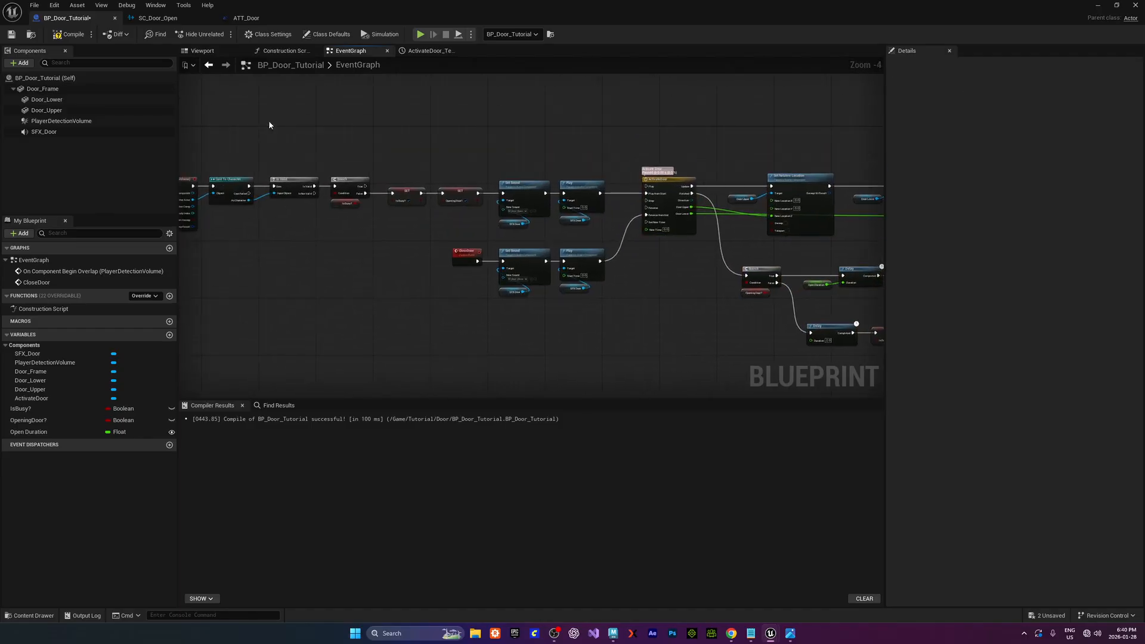
click(11, 34)
scroll(626, 167, down, 1)
right_drag(507, 152, 538, 168)
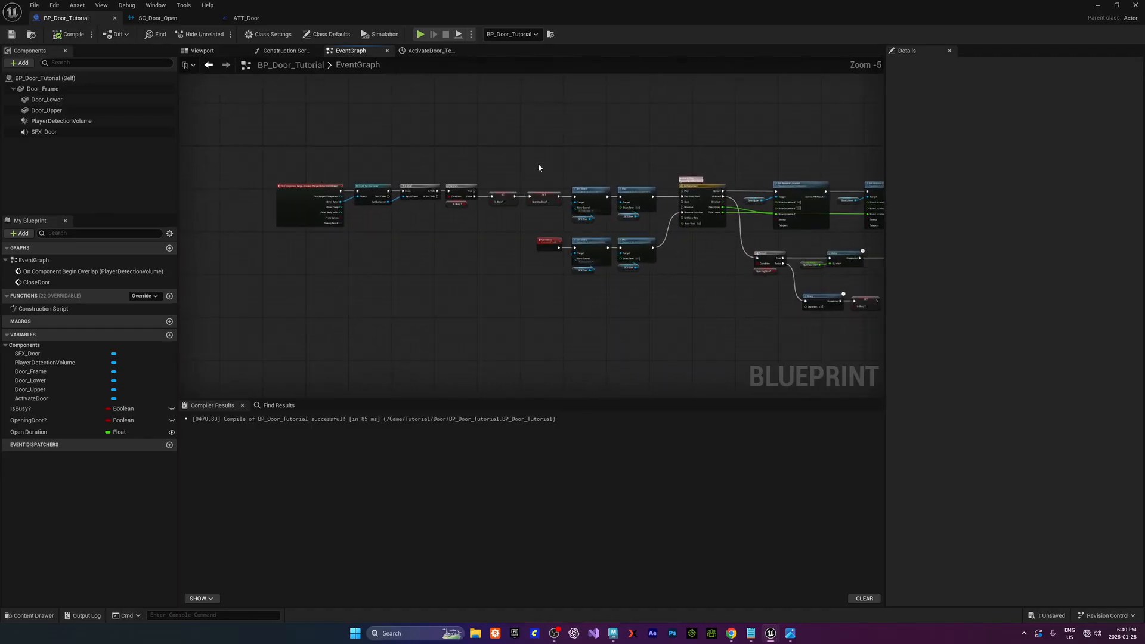
Playtest the level again, moving the character around the door to check the sounds while it opens and closes
drag(424, 22, 0, 131)
click(222, 34)
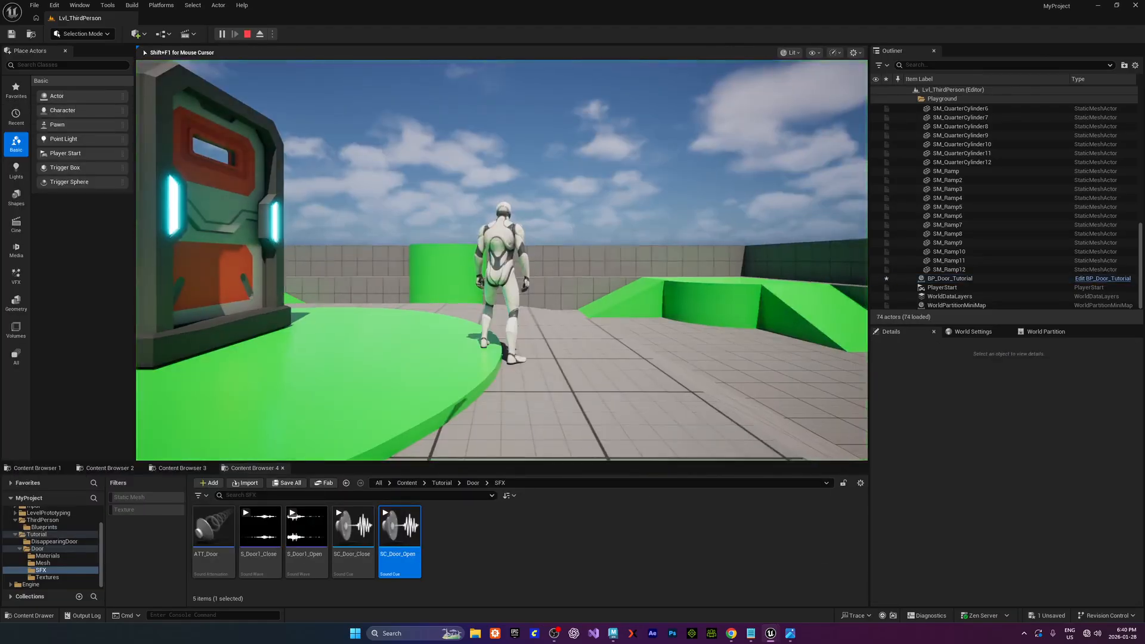
key(s)
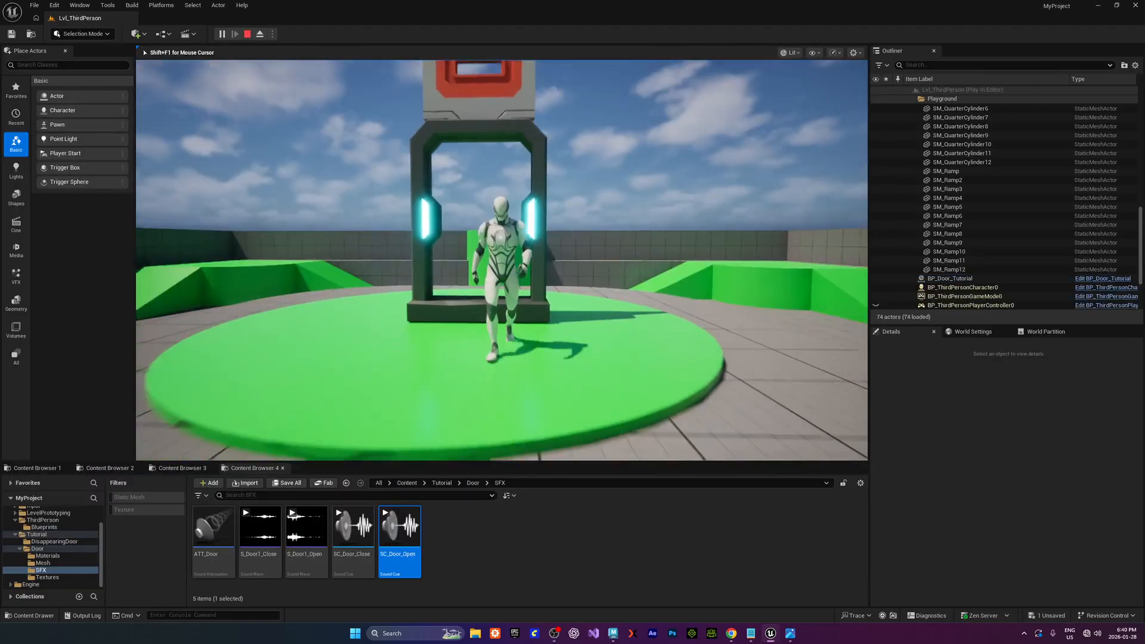
key(w)
key(a)
key(s)
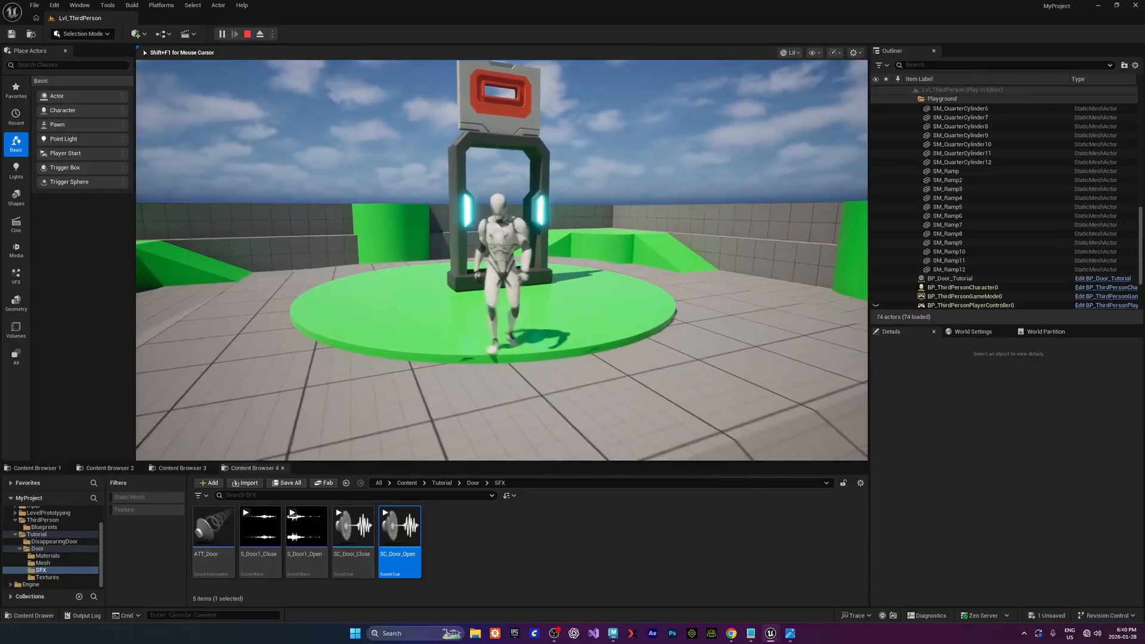
key(d)
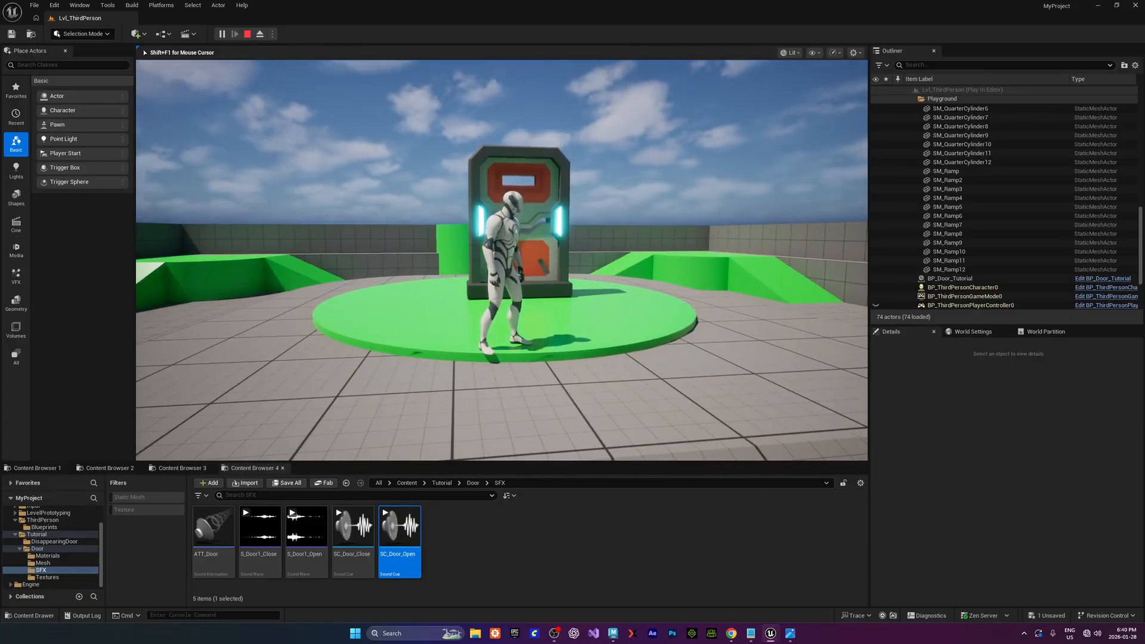
key(w)
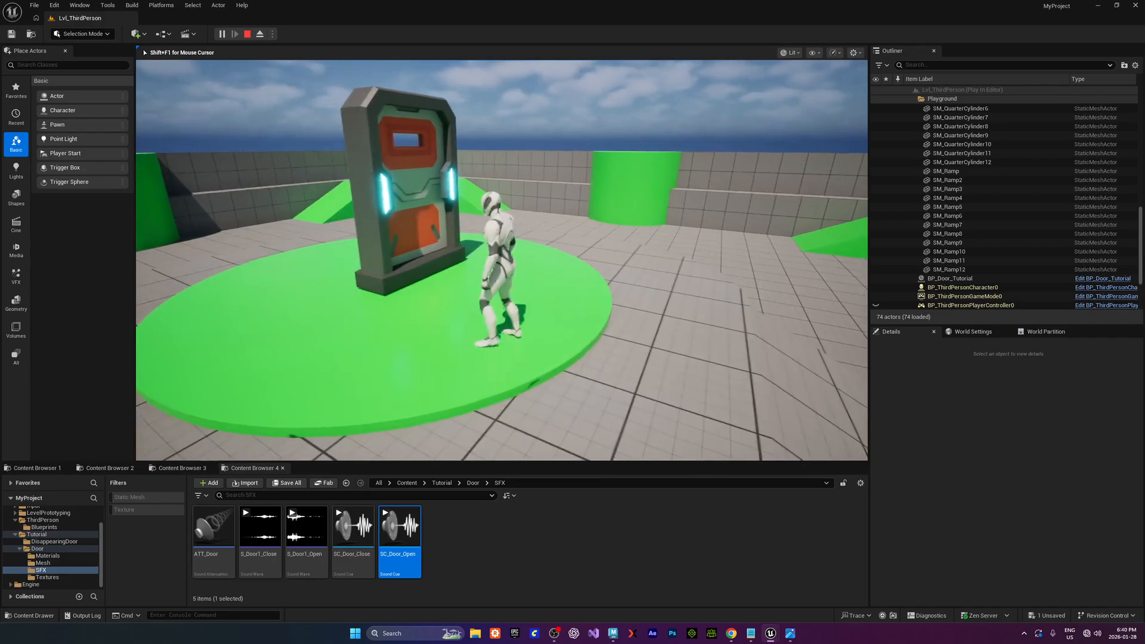
key(w)
key(d)
key(s)
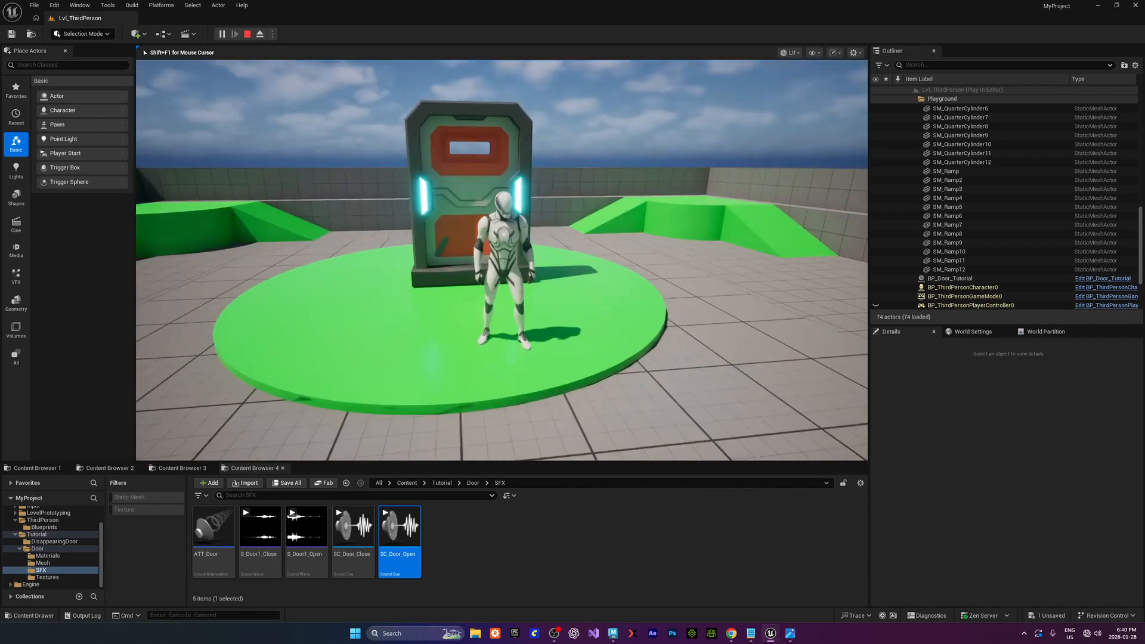
key(a)
key(Escape)
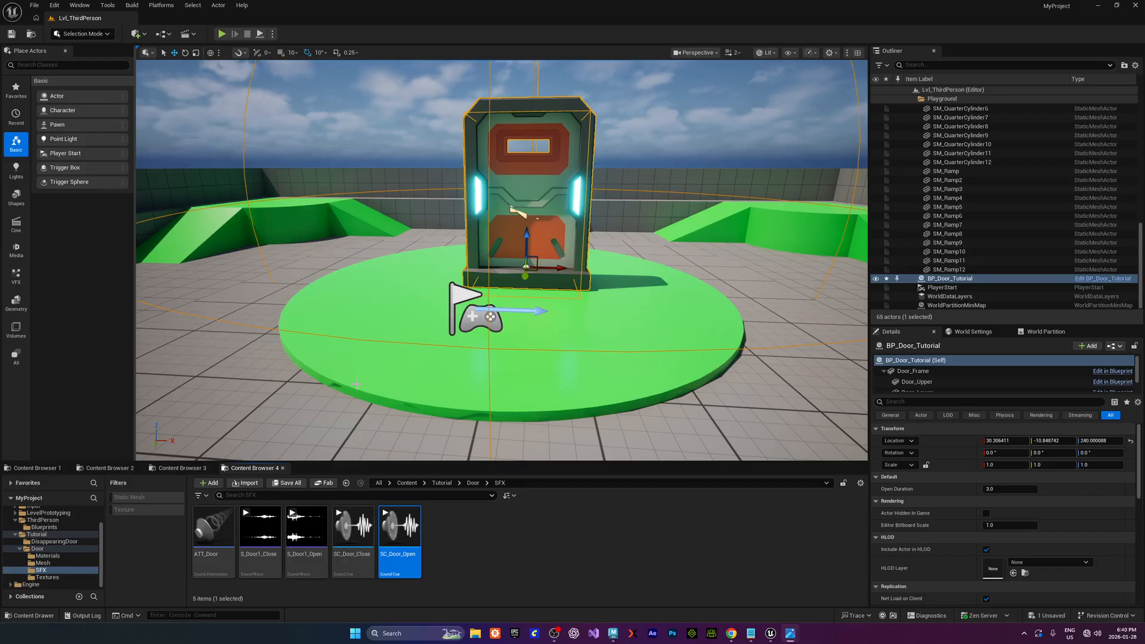
Open M_Door_Disappearing from the Door's Materials folder and examine its base color and emissive nodes
click(475, 547)
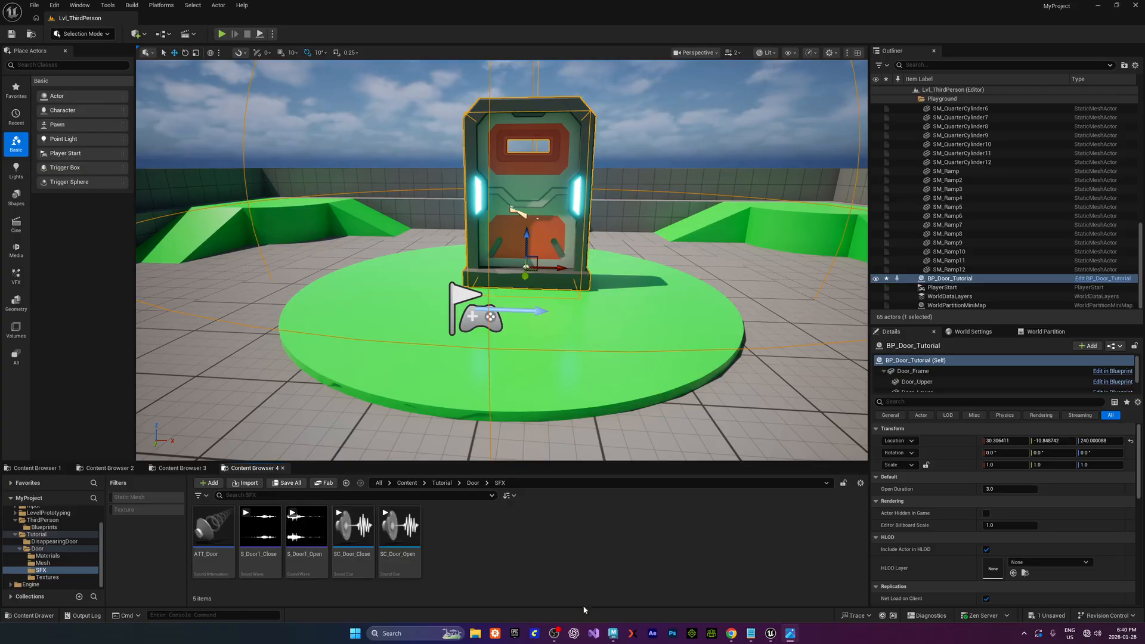
click(473, 483)
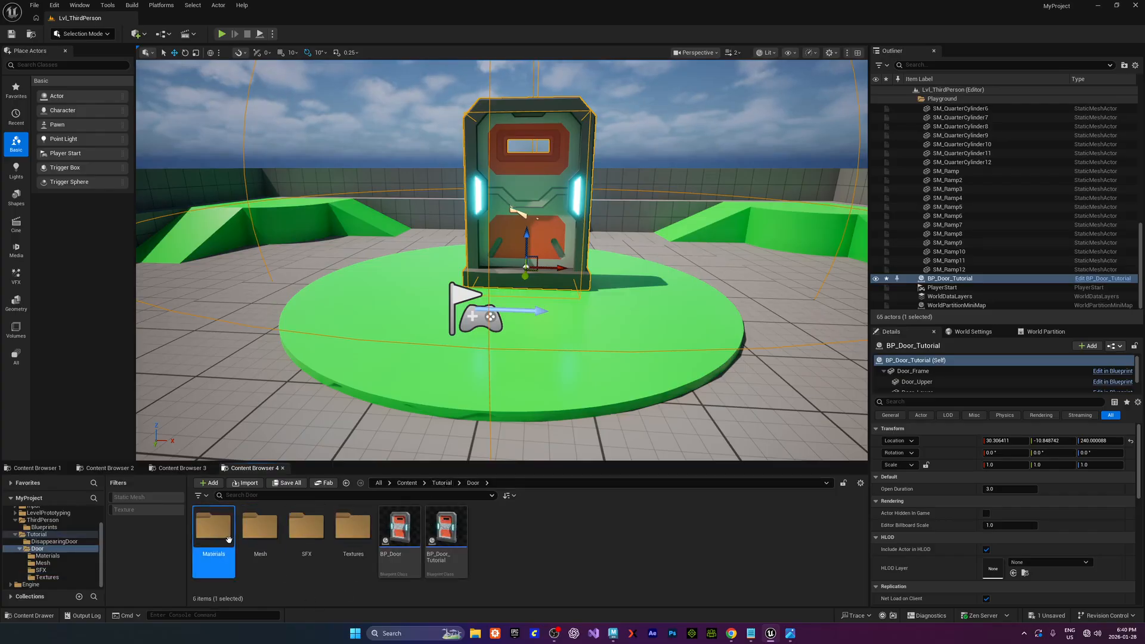
double_click(212, 525)
click(261, 539)
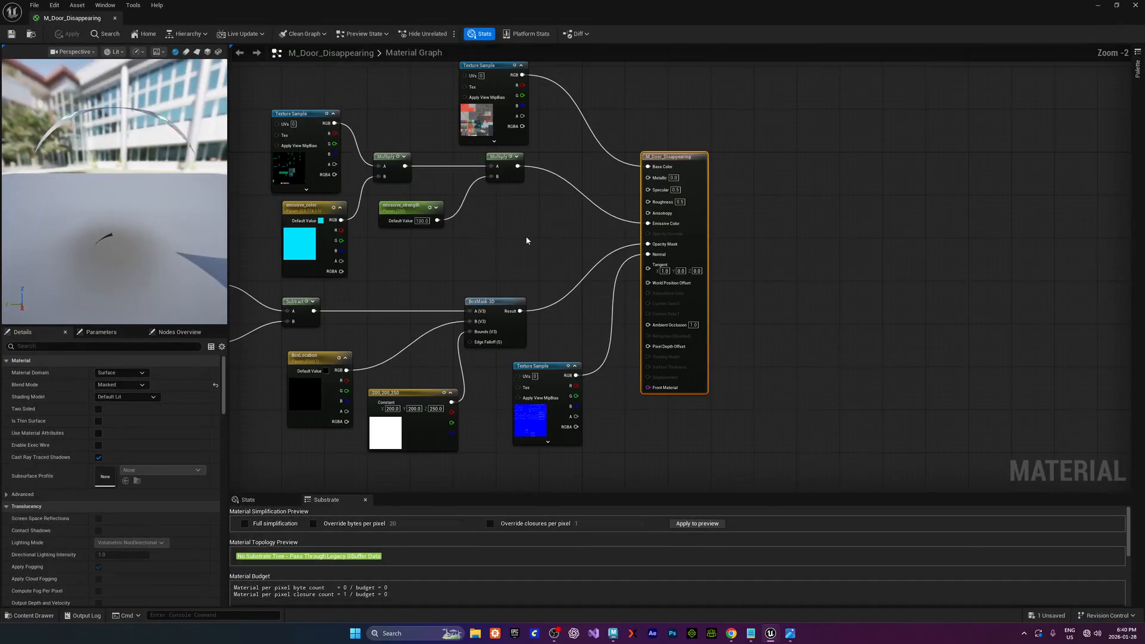
right_drag(520, 233, 581, 304)
scroll(600, 217, up, 1)
drag(350, 84, 647, 302)
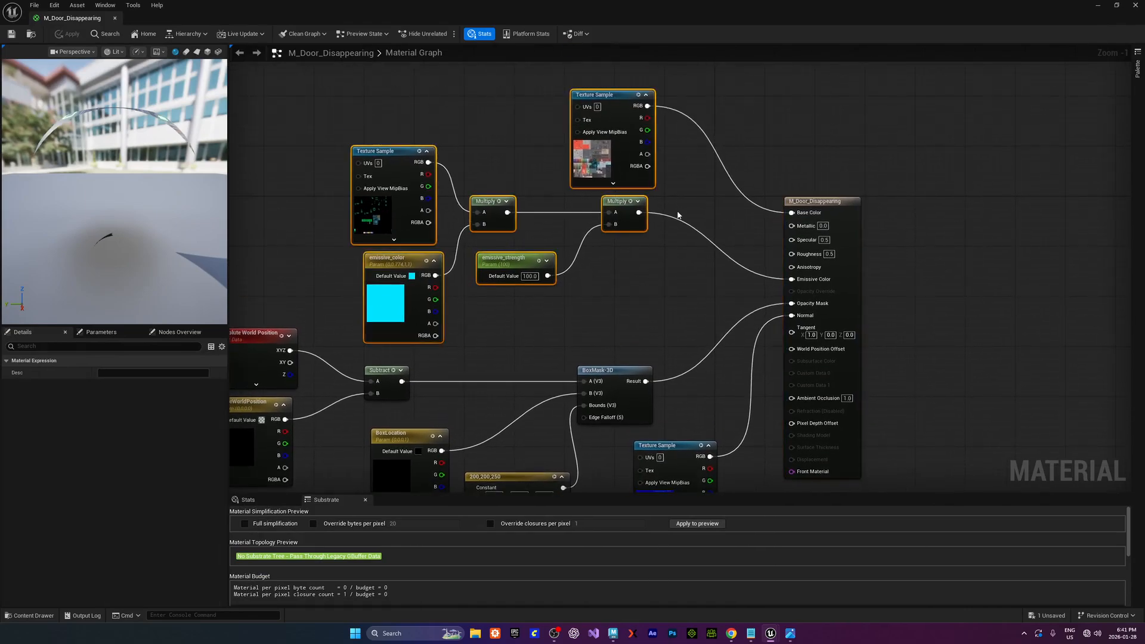
Open the M_Door material and inspect its node graph, including the texture sample feeding Base Color
drag(510, 6, 834, 122)
click(325, 539)
double_click(209, 540)
double_click(834, 122)
right_drag(393, 268, 585, 315)
scroll(548, 298, down, 2)
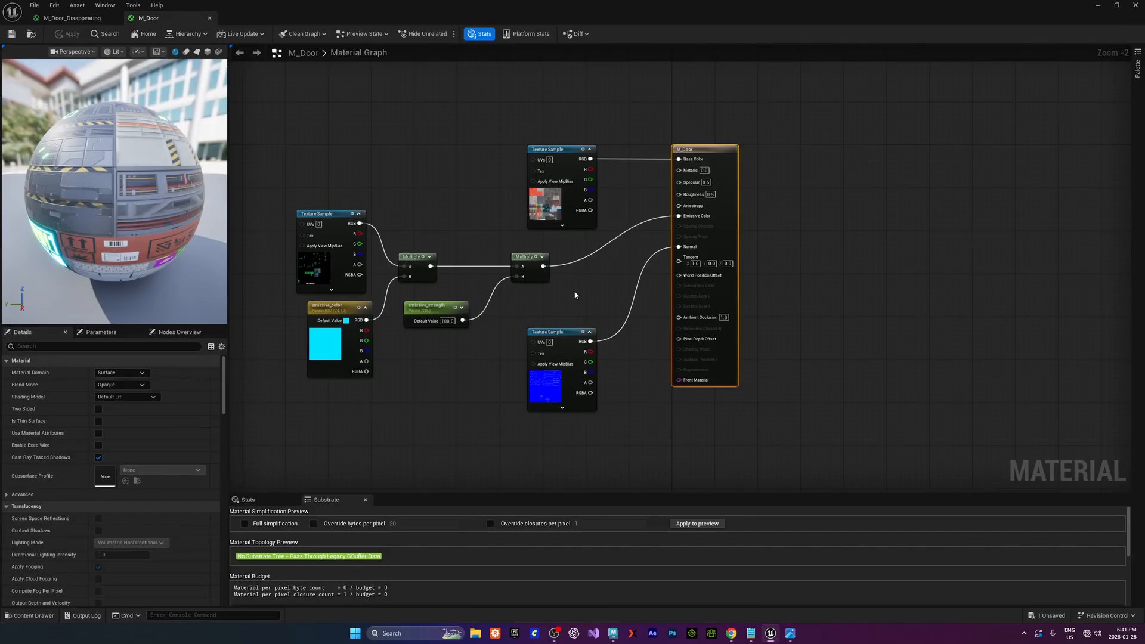
click(559, 147)
right_drag(646, 238, 631, 213)
right_click(417, 158)
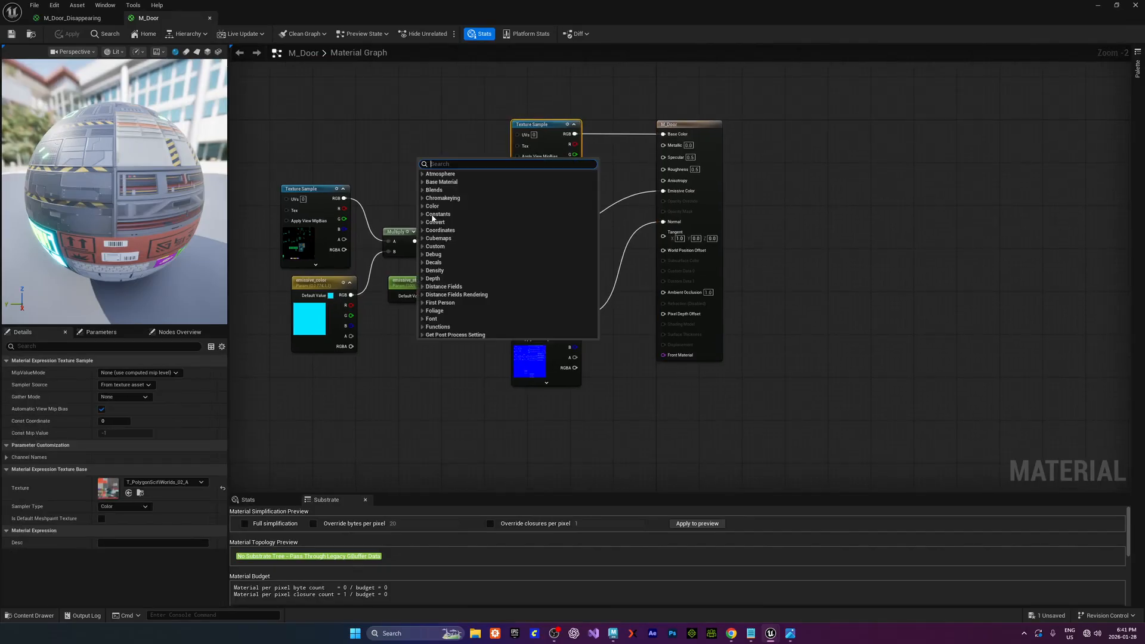
click(617, 183)
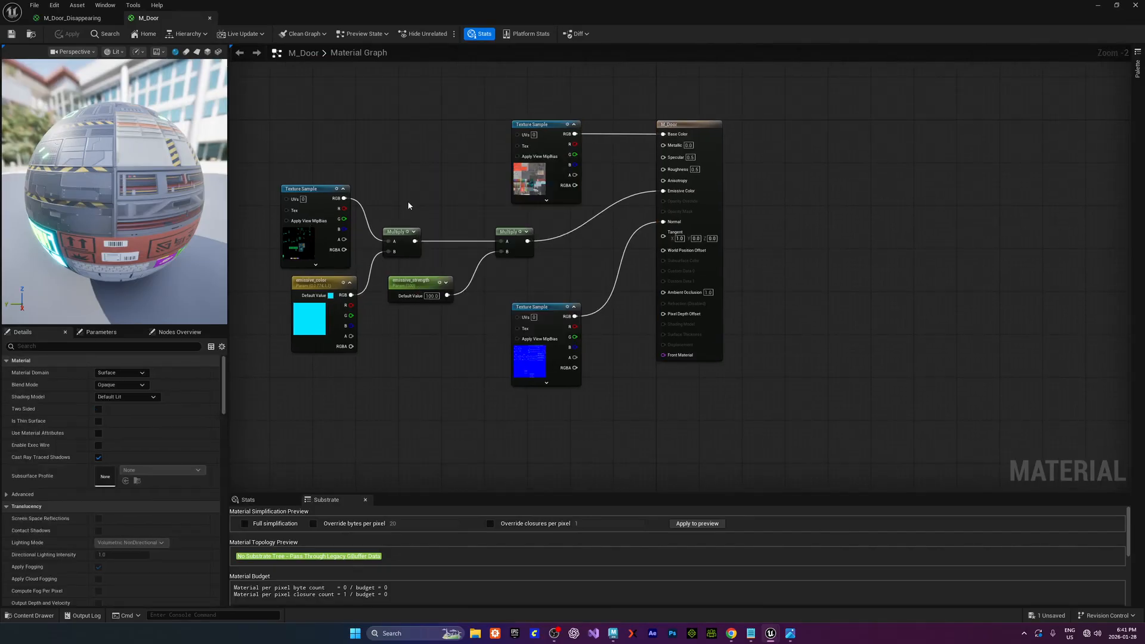
Inspect the emissive_color and emissive_strength parameters that feed M_Door's Multiply nodes, including the options for emissive_color
click(401, 247)
click(319, 284)
right_drag(421, 336, 481, 316)
scroll(473, 311, up, 1)
right_click(388, 256)
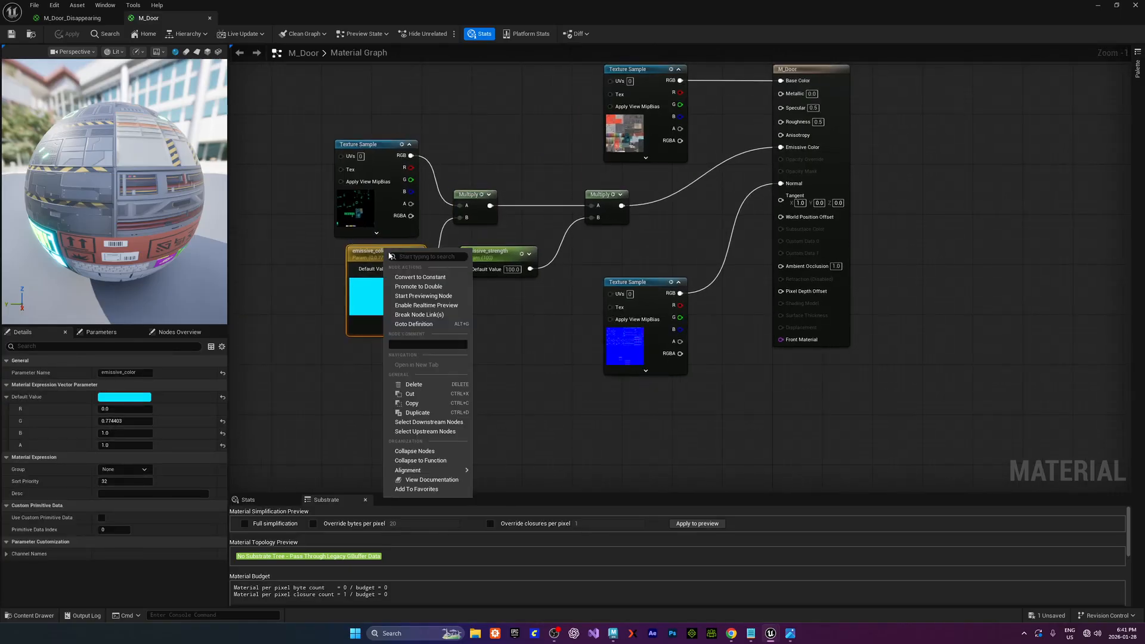
right_click(370, 264)
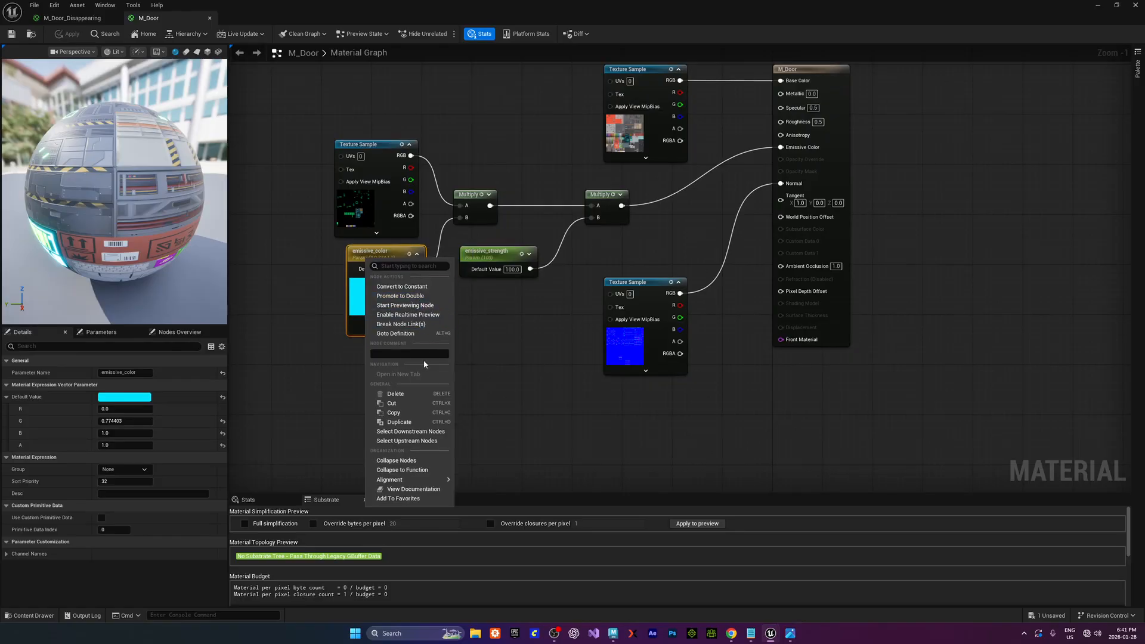
click(303, 260)
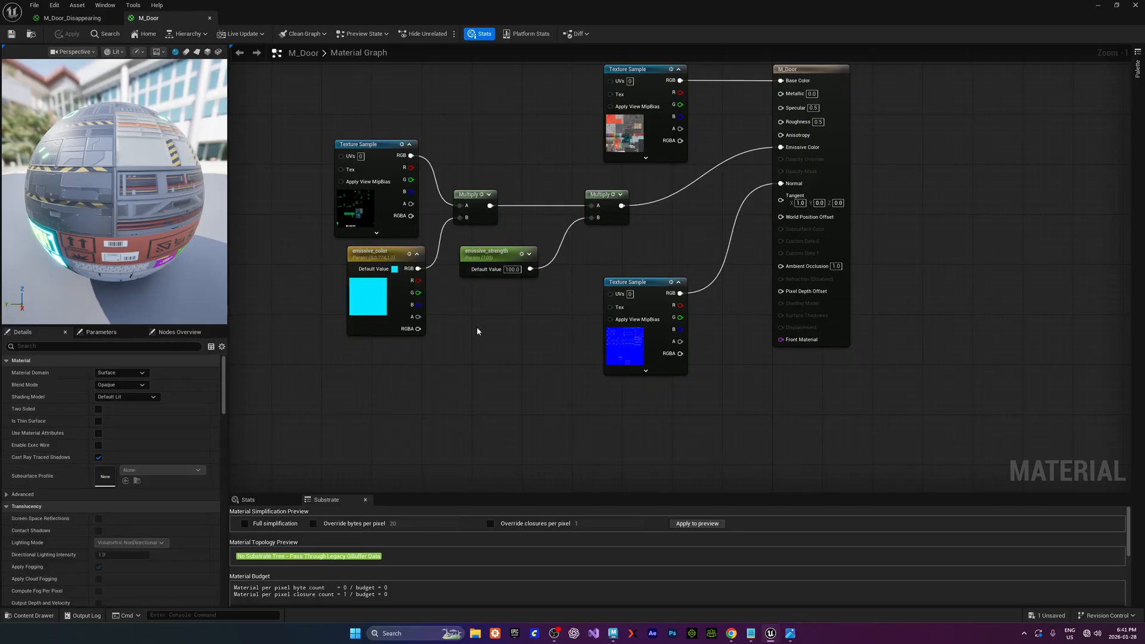
right_drag(359, 257, 376, 262)
click(411, 260)
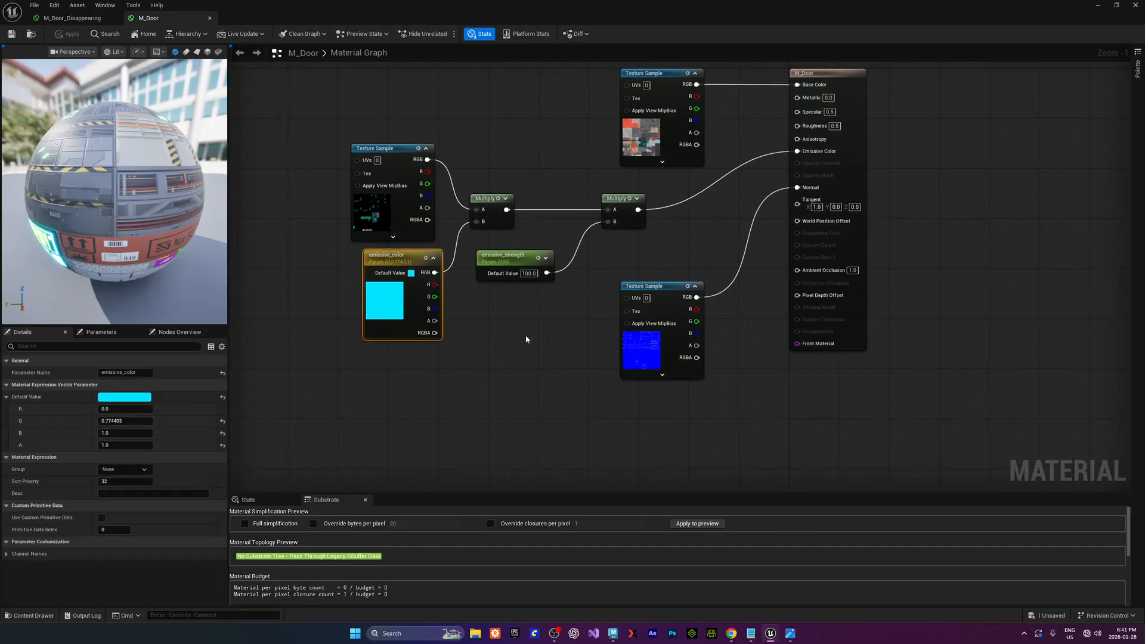
drag(494, 276, 500, 275)
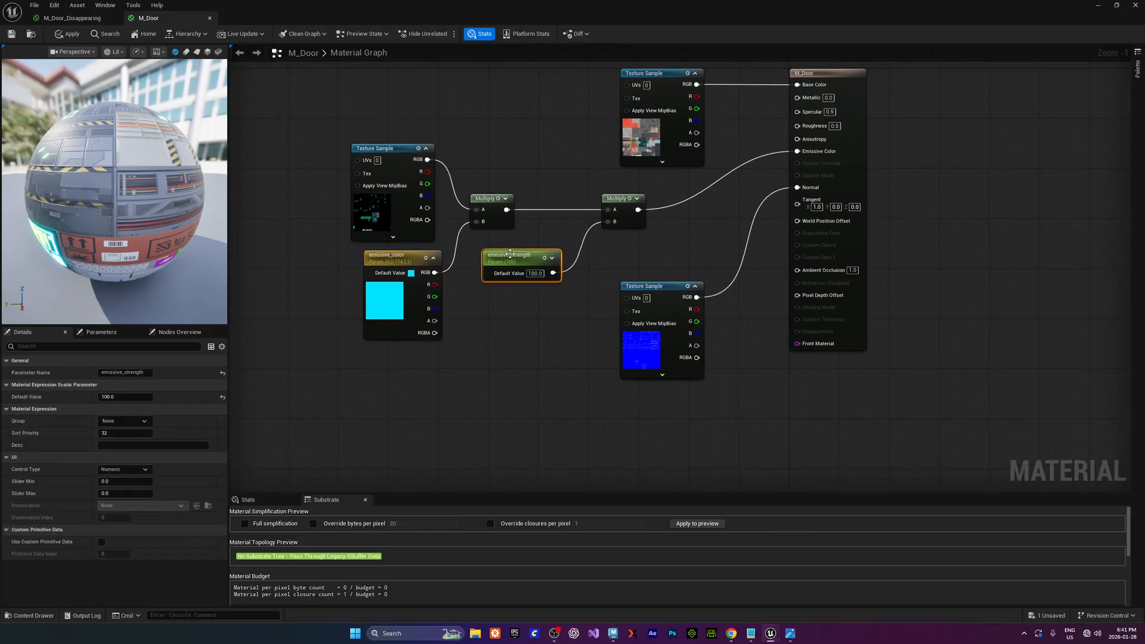
click(502, 325)
click(404, 256)
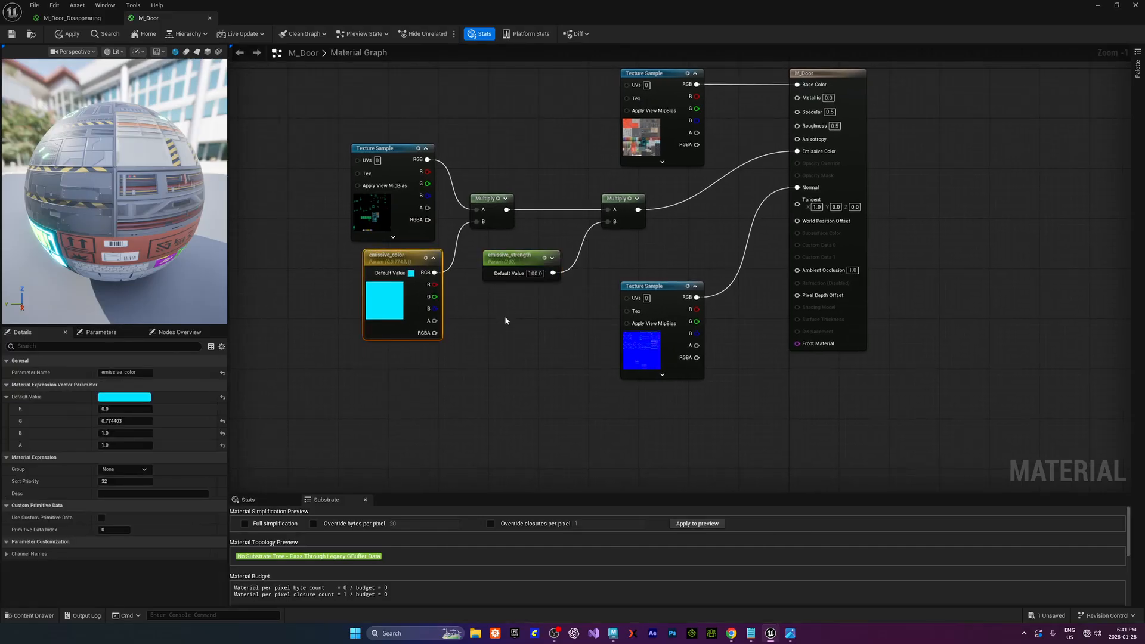
Create a material instance of M_Door named MI_Door in the Materials folder and open it
double_click(600, 30)
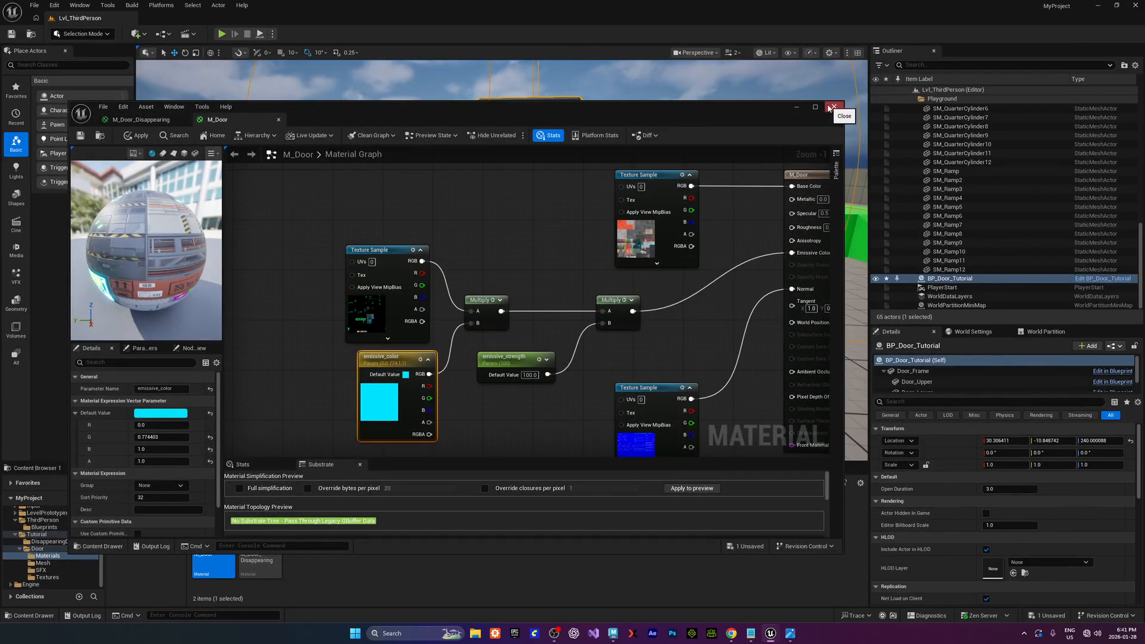
click(833, 107)
right_click(215, 544)
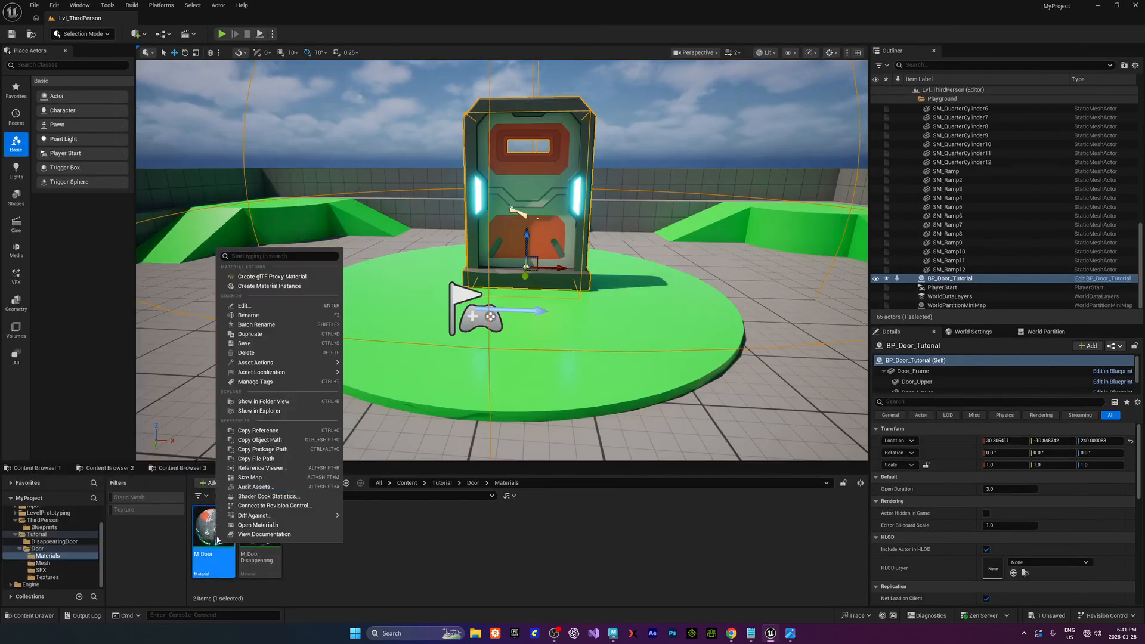
click(289, 287)
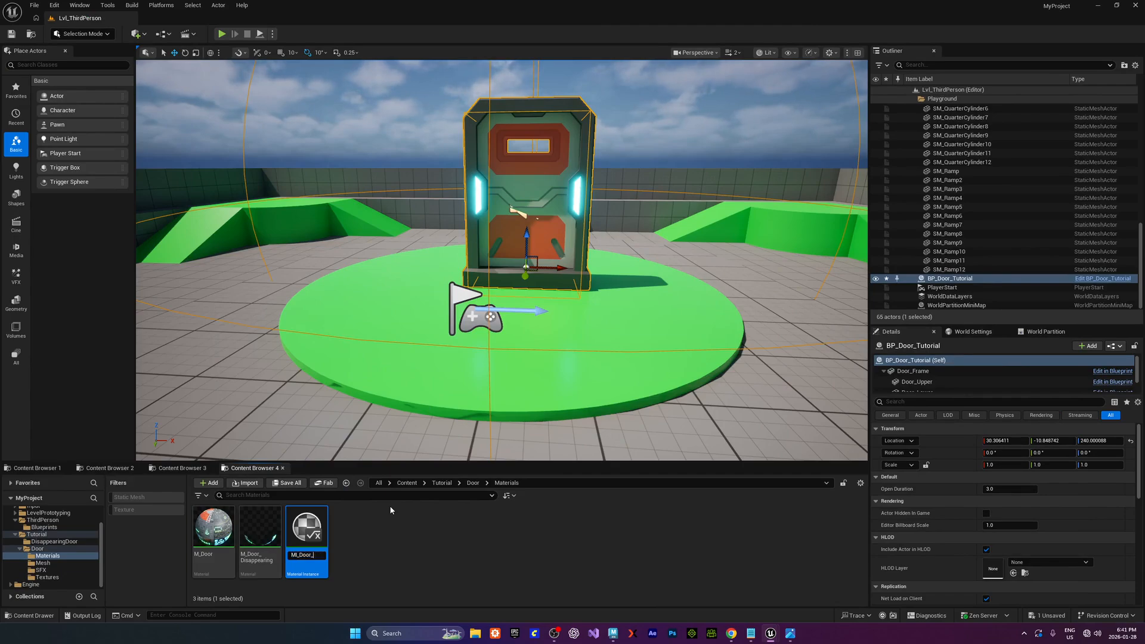
double_click(309, 538)
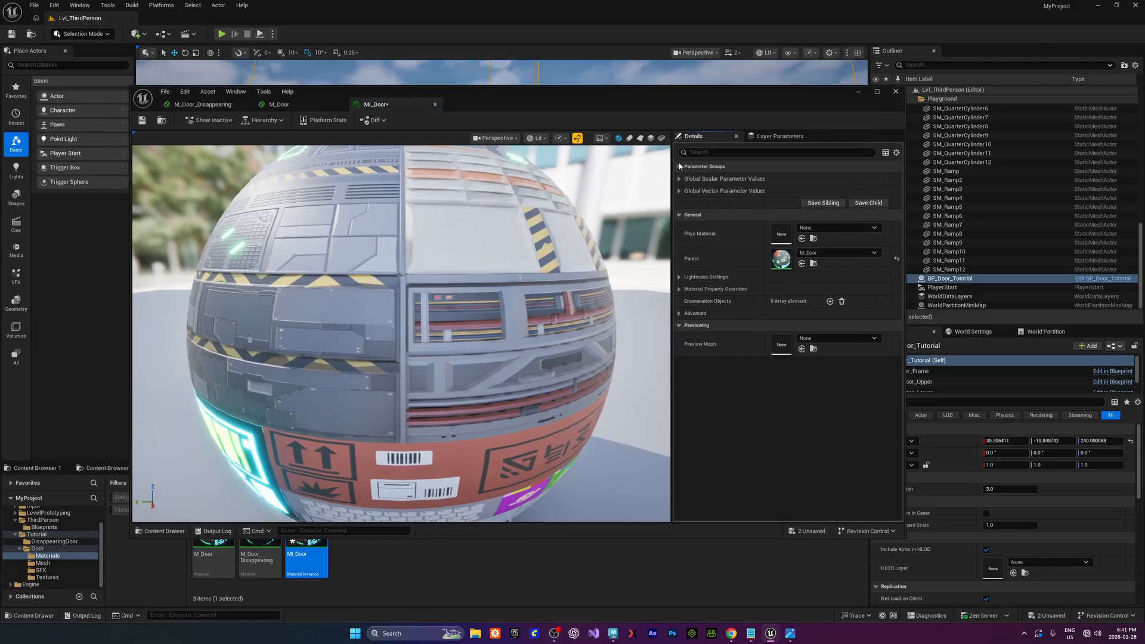
Enable the emissive_strength and emissive_color overrides in MI_Door and set the emissive color to magenta, FF00FCFF
click(679, 179)
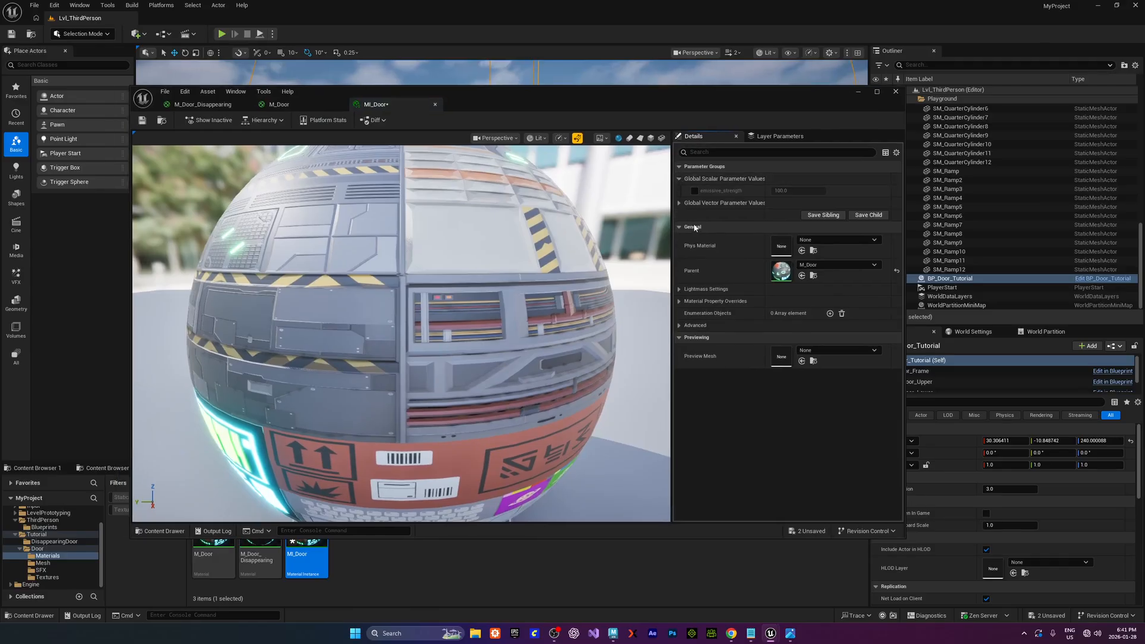
click(678, 203)
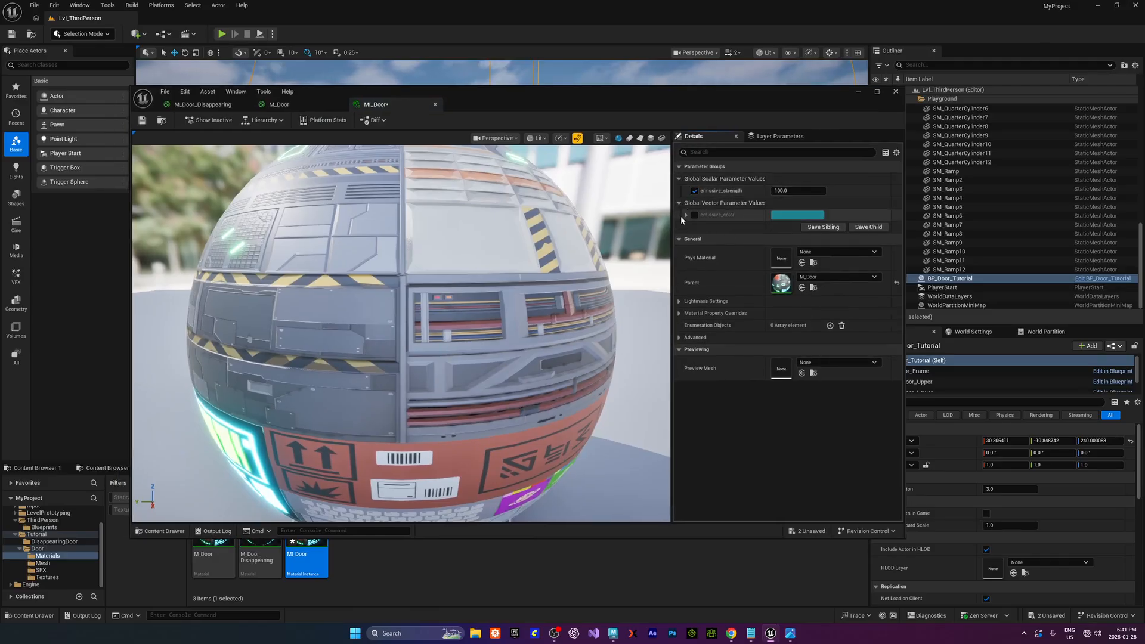
click(686, 215)
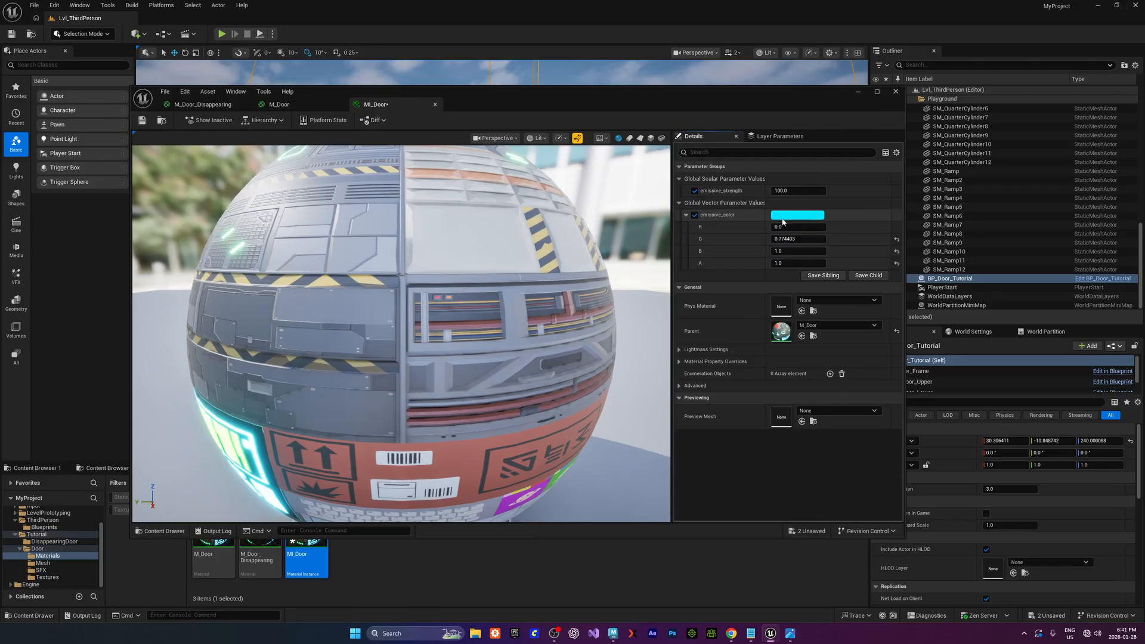
click(797, 215)
click(851, 273)
drag(851, 273, 858, 247)
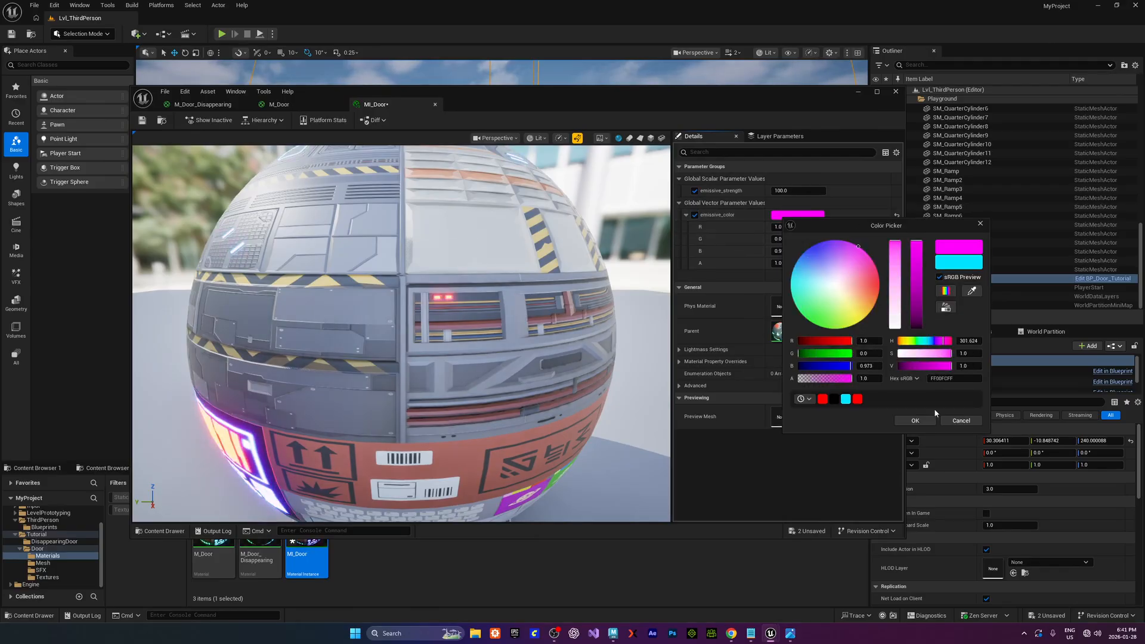
click(917, 419)
Save MI_Door and move its editor window aside to expose the level and its door
drag(696, 100, 349, 162)
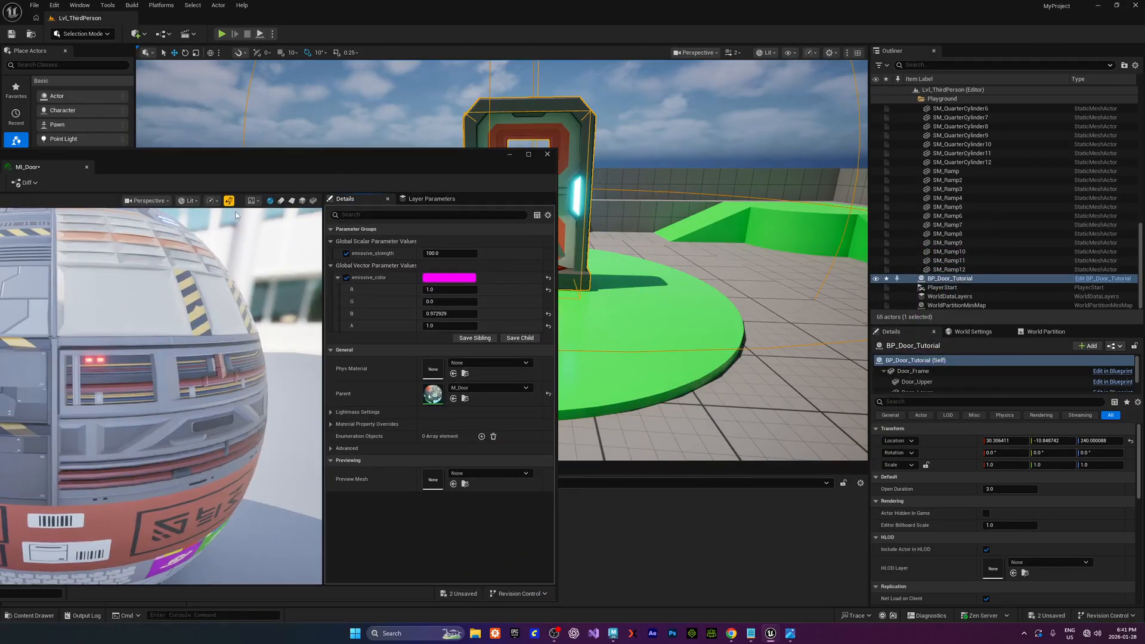
key(ctrl+s)
drag(186, 156, 0, 89)
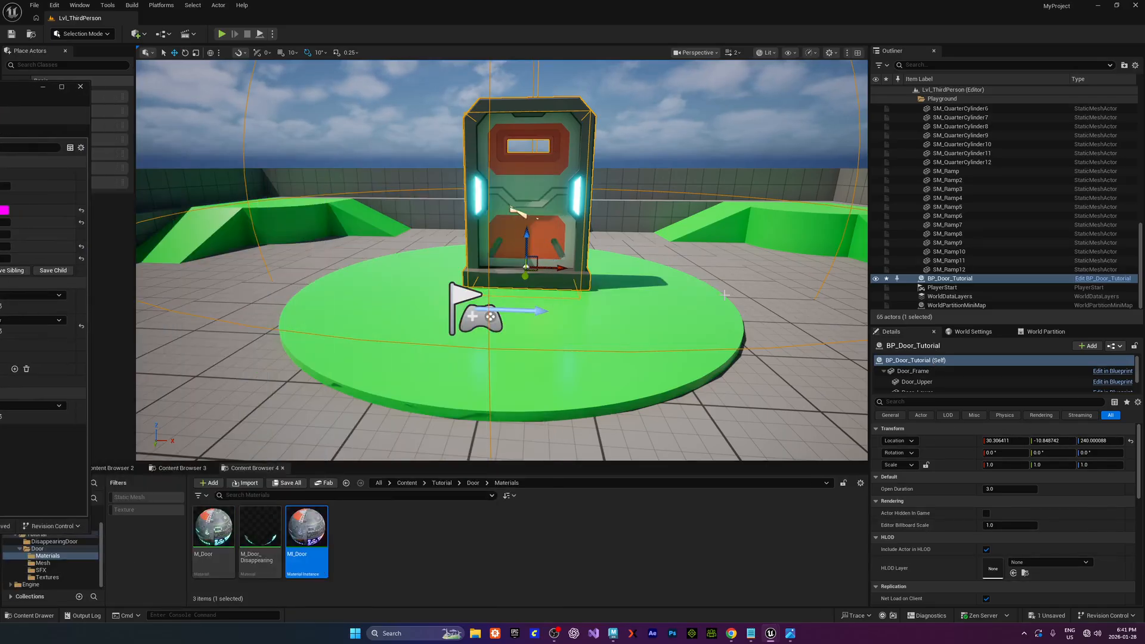
Assign MI_Door as the Element 0 material of Door_Lower, Door_Upper and Door_Frame on the BP_Door_Tutorial actor
scroll(954, 368, down, 1)
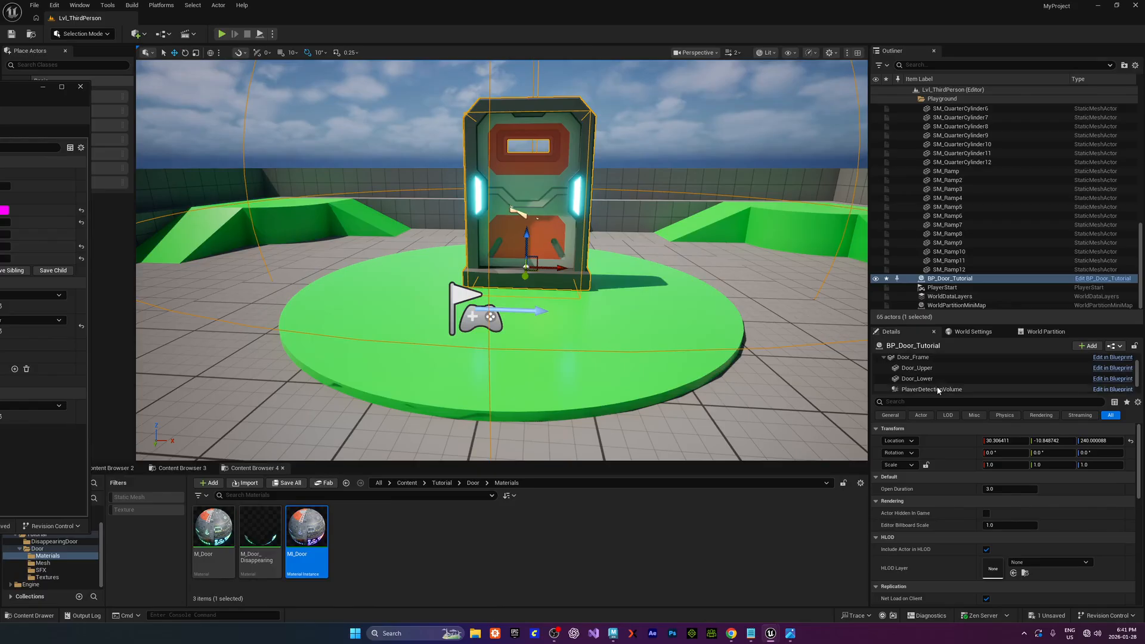
click(930, 379)
drag(307, 527, 993, 543)
drag(324, 523, 775, 465)
click(940, 367)
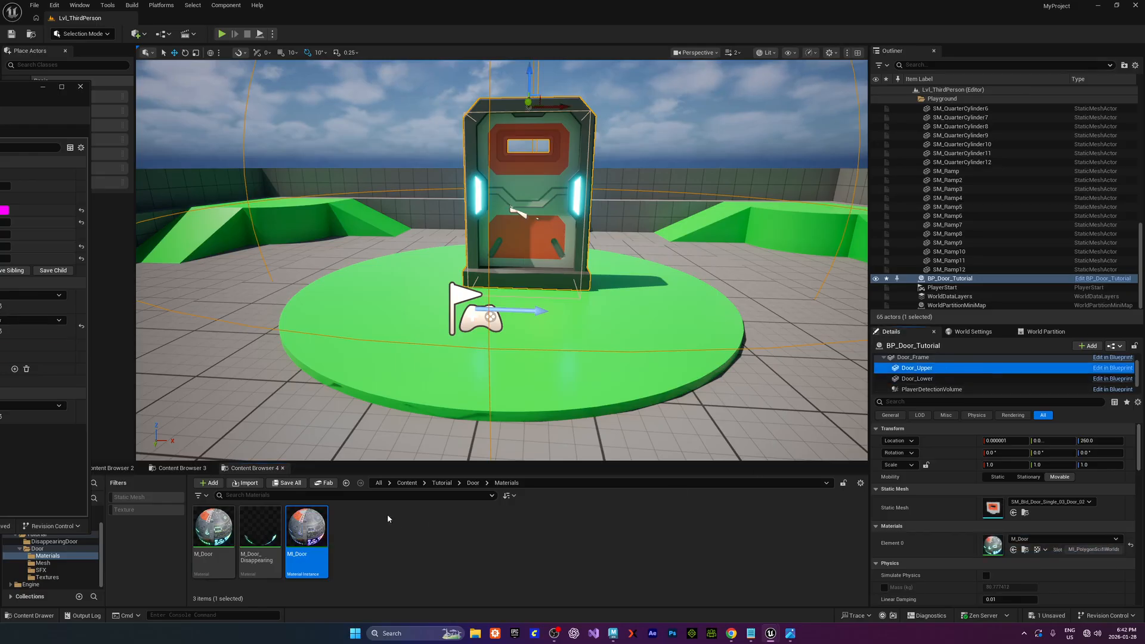
drag(310, 529, 992, 543)
scroll(938, 381, up, 1)
click(930, 370)
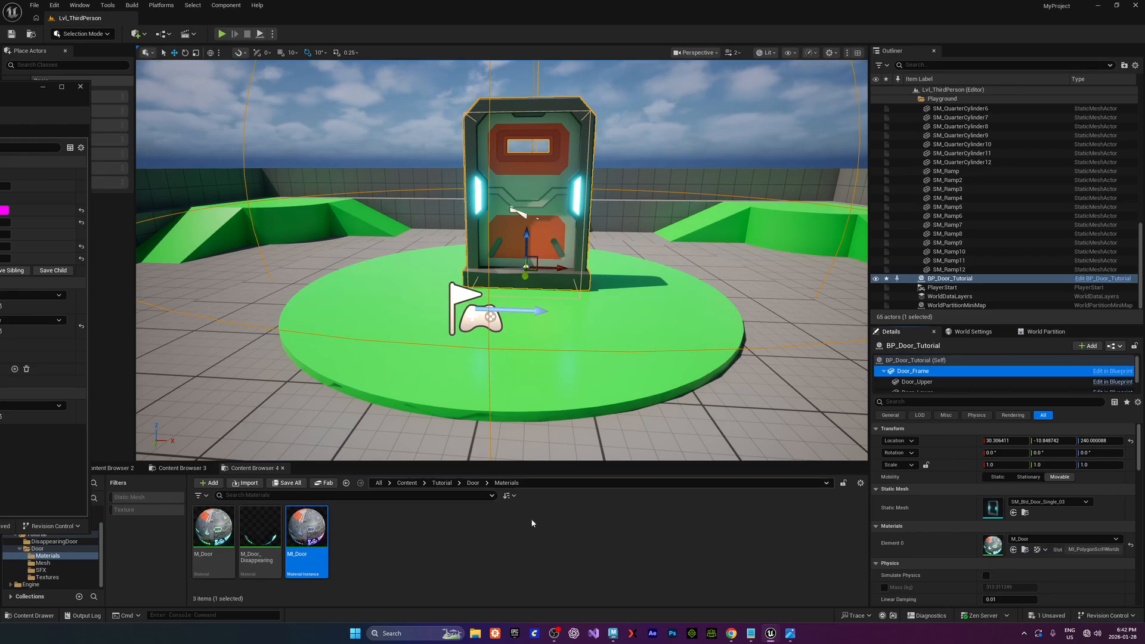
drag(310, 530, 1001, 544)
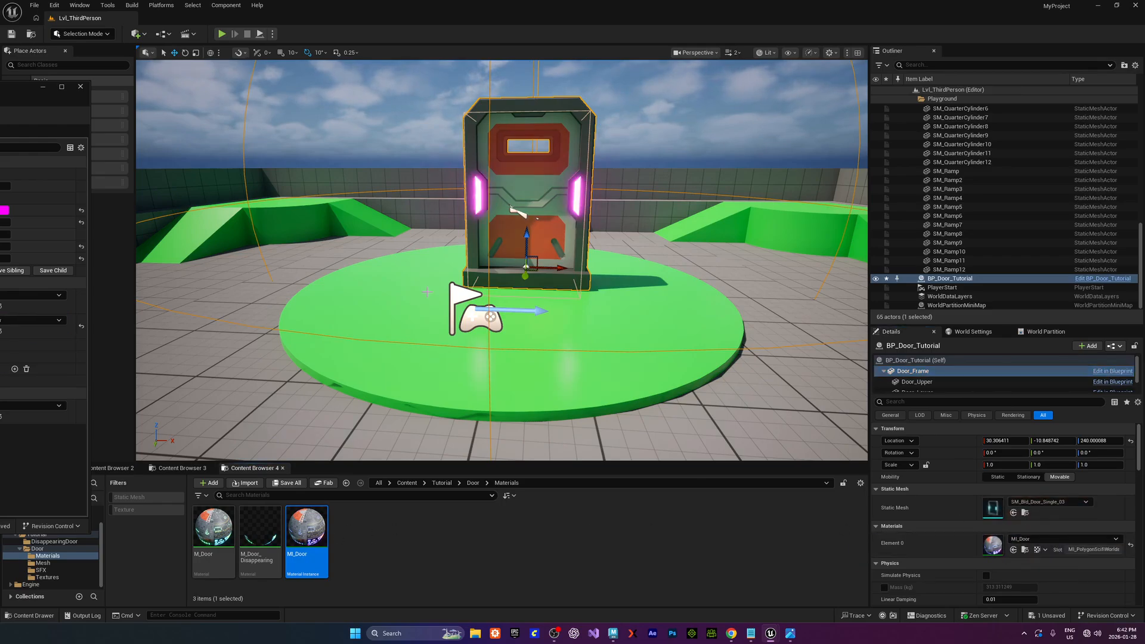
Reopen MI_Door, inspect its magenta glow on the preview sphere, and close the instance
double_click(307, 527)
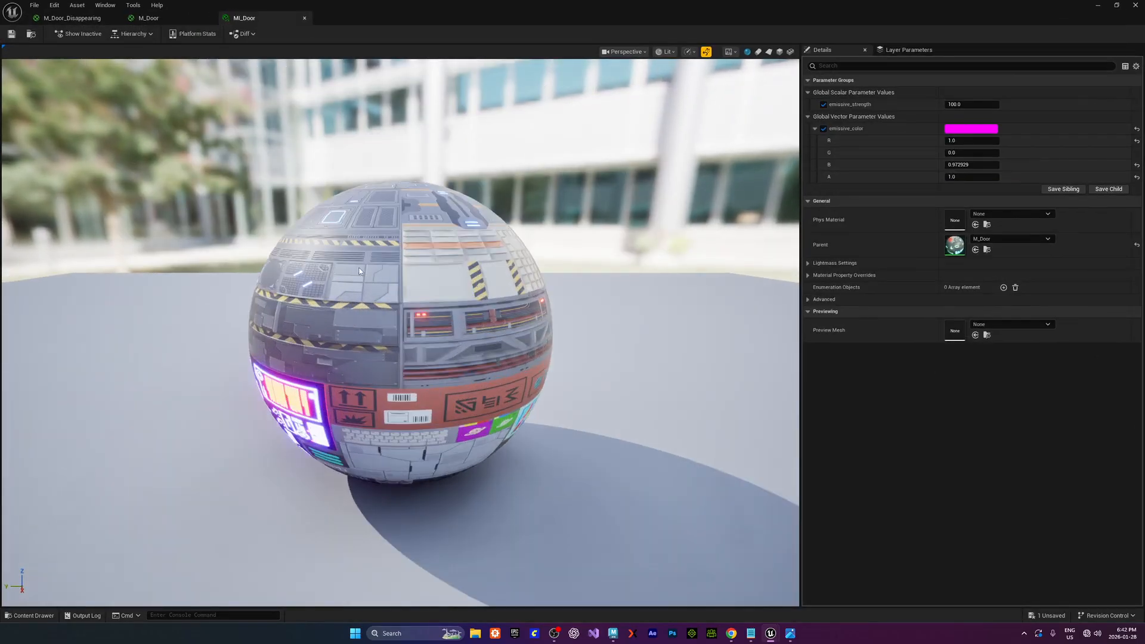
drag(359, 271, 406, 298)
click(149, 18)
click(295, 17)
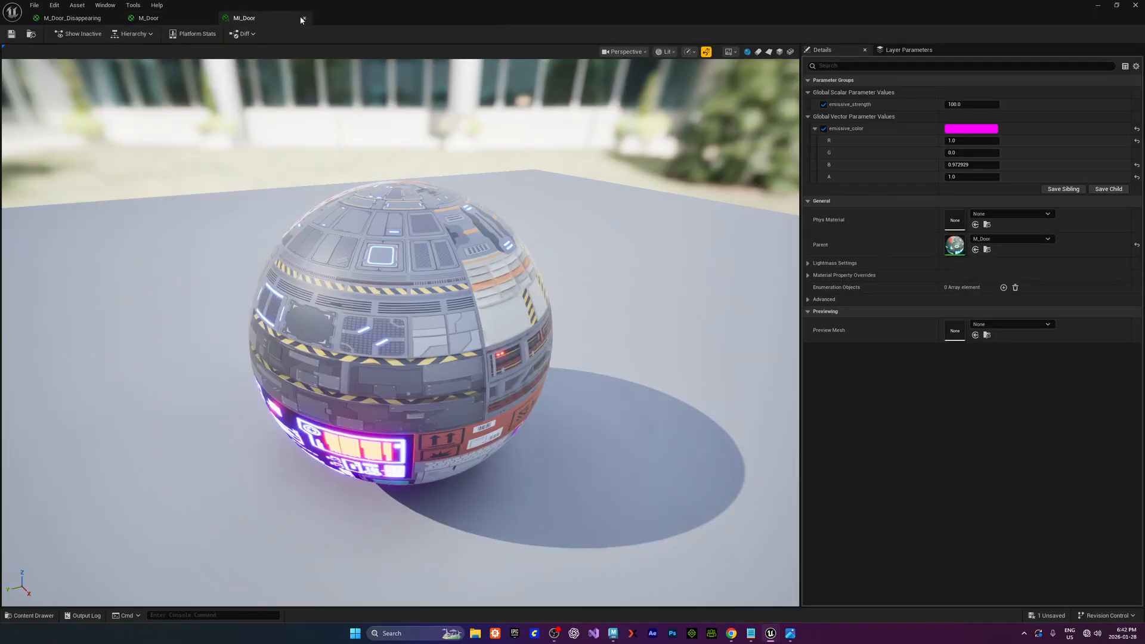
click(304, 19)
Examine the texture, emissive and Multiply nodes in M_Door's material graph
right_drag(487, 134, 467, 173)
scroll(435, 182, down, 1)
drag(357, 146, 442, 337)
right_drag(506, 377, 485, 381)
drag(334, 128, 674, 424)
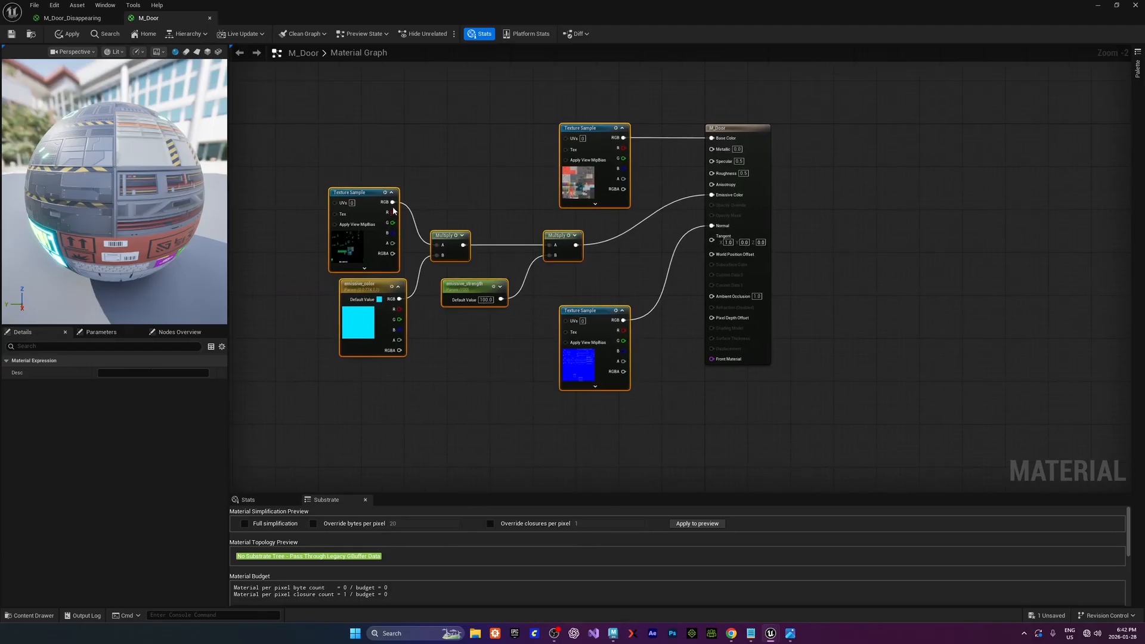
click(502, 132)
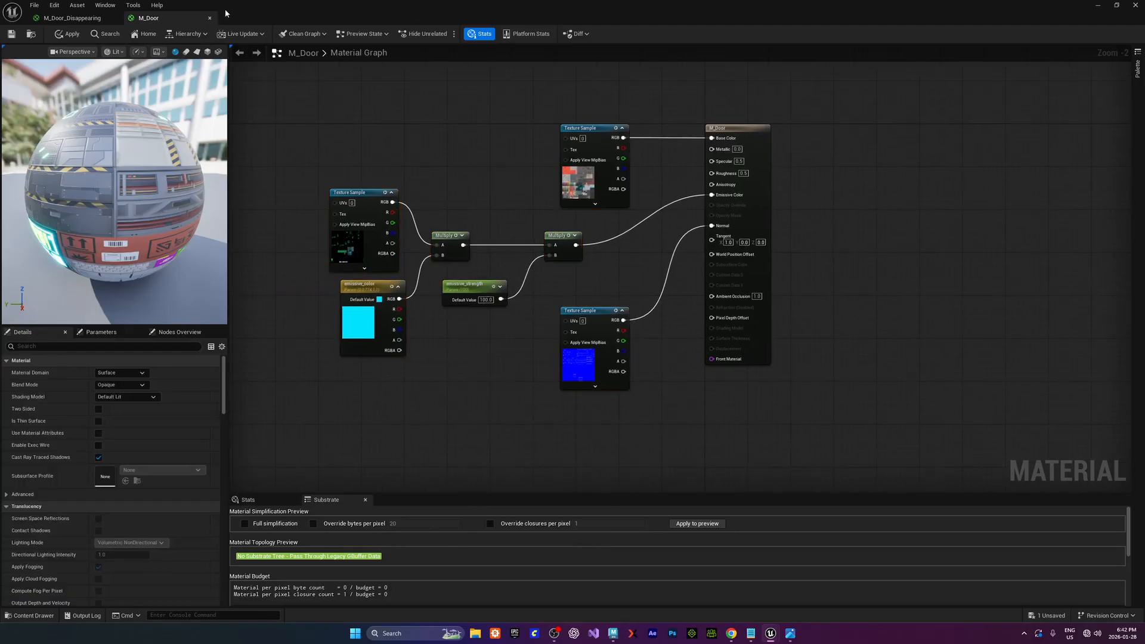
In M_Door_Disappearing, move the base color and emissive nodes as a group higher in the graph
click(72, 18)
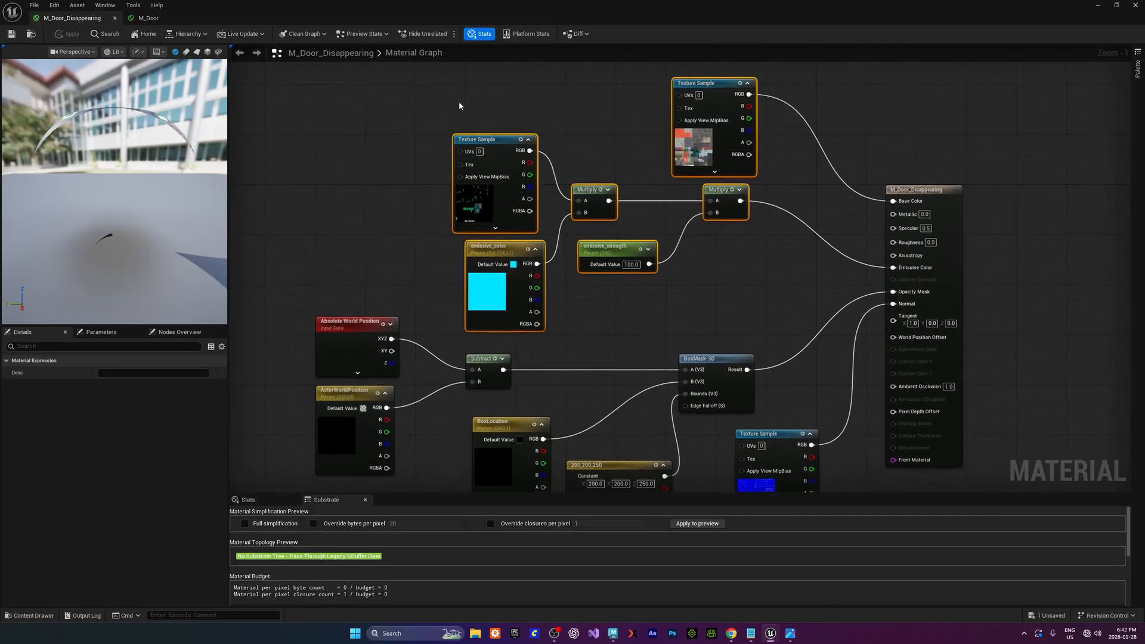
scroll(459, 106, down, 1)
click(674, 257)
right_drag(695, 245, 674, 301)
drag(416, 110, 666, 323)
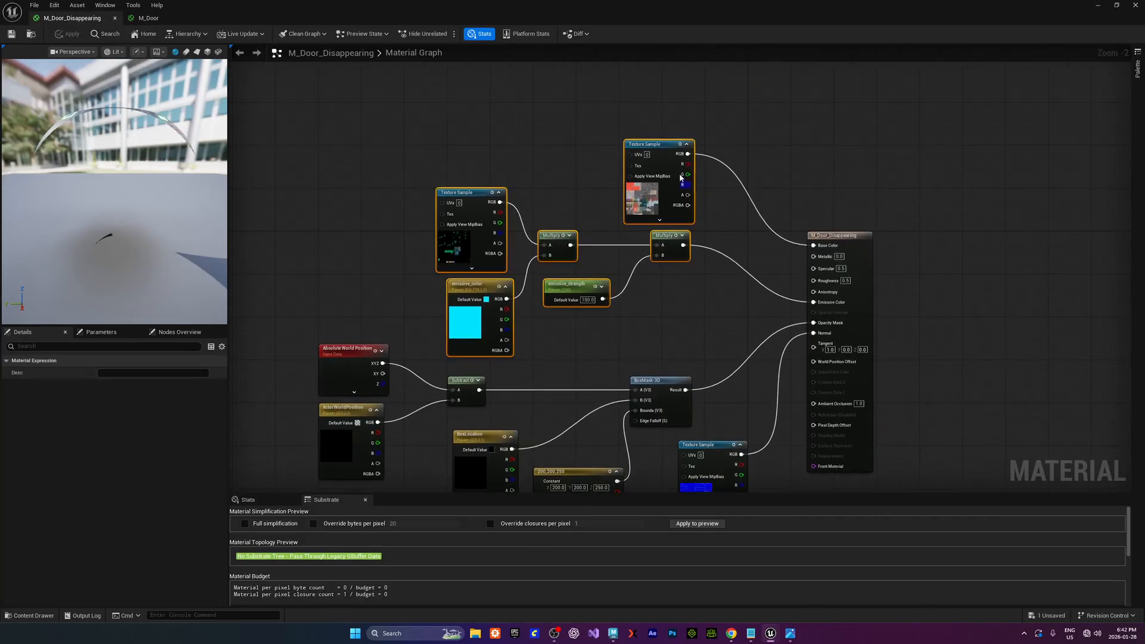
drag(672, 180, 672, 122)
Move the normal map's Texture Sample to the far side of the M_Door_Disappearing output node
right_drag(709, 347, 663, 151)
scroll(663, 150, down, 1)
drag(350, 181, 368, 167)
drag(642, 248, 884, 194)
Move the base color and emissive node group farther up, well clear of the box mask nodes
right_drag(742, 272, 815, 319)
drag(342, 183, 718, 343)
right_drag(741, 185, 767, 298)
drag(490, 84, 768, 262)
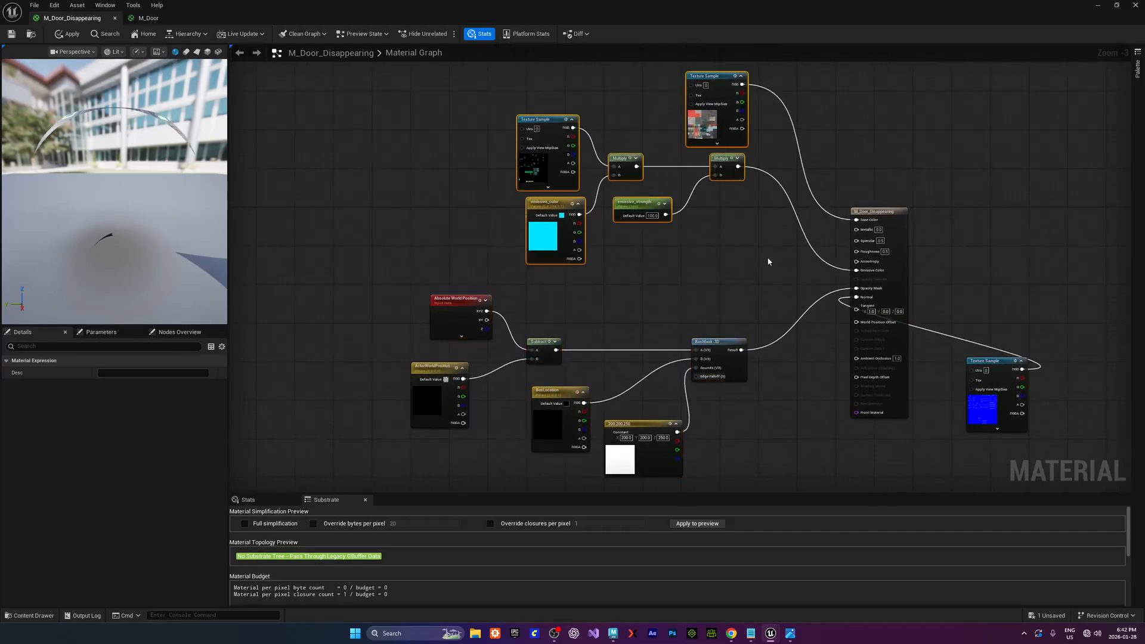
right_drag(768, 262, 691, 359)
drag(616, 181, 666, 114)
drag(403, 130, 645, 346)
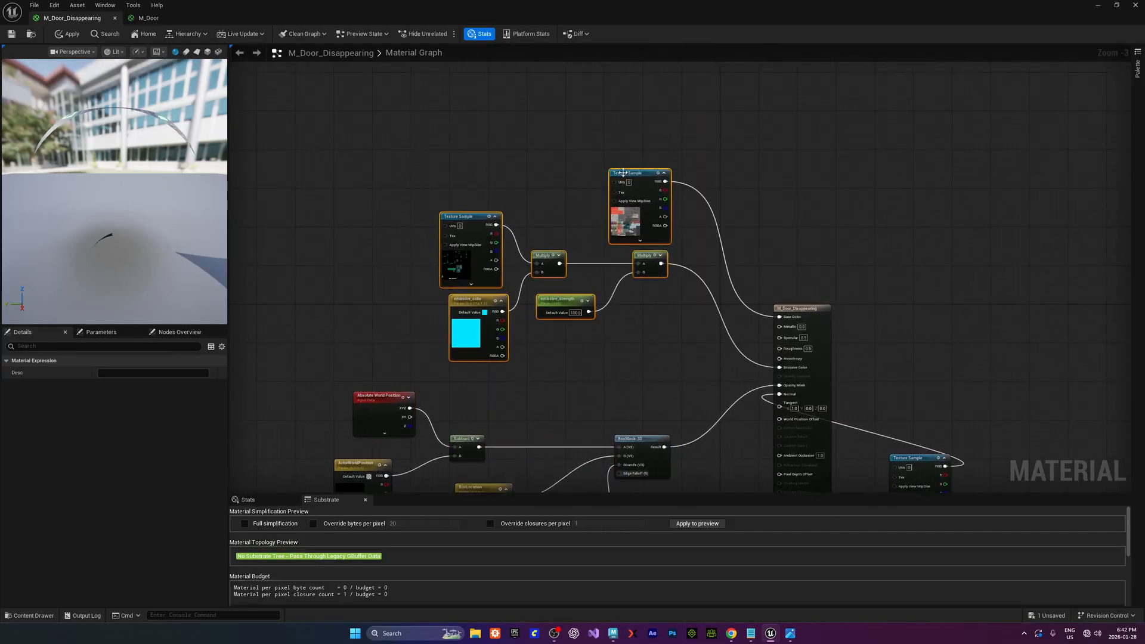
drag(623, 173, 701, 75)
Move the whole box mask node group up so BoxMask-3D lines up with the Opacity Mask input
right_drag(620, 363, 669, 176)
drag(342, 189, 710, 421)
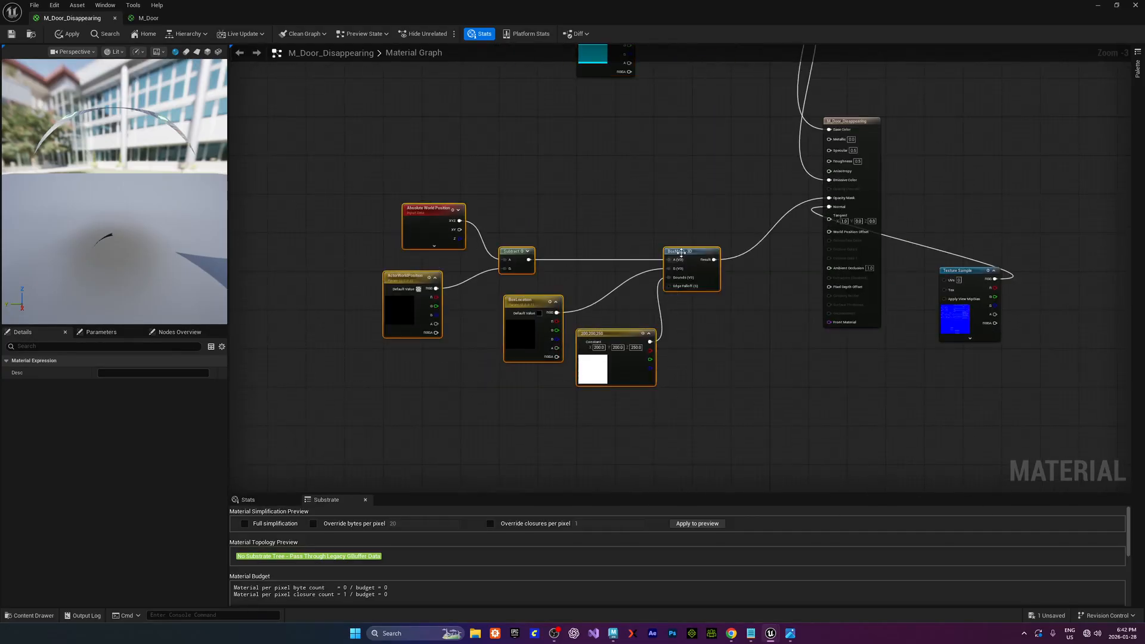
drag(681, 253, 714, 189)
scroll(697, 298, up, 3)
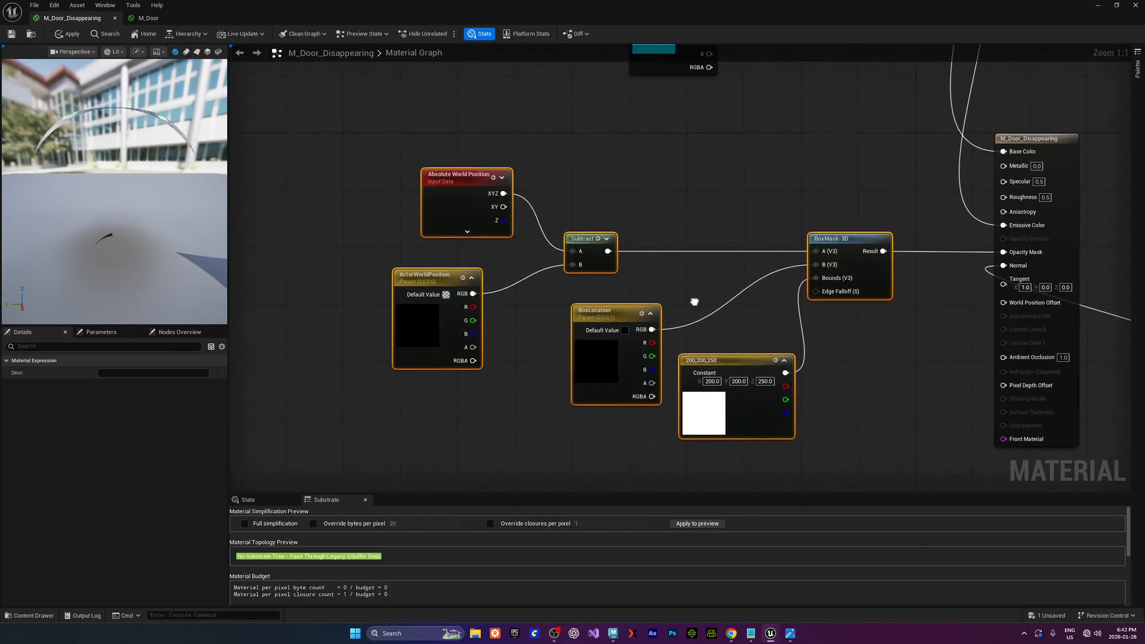
Add another Absolute World Position node and place it above the existing one
right_drag(694, 302, 703, 353)
right_click(602, 213)
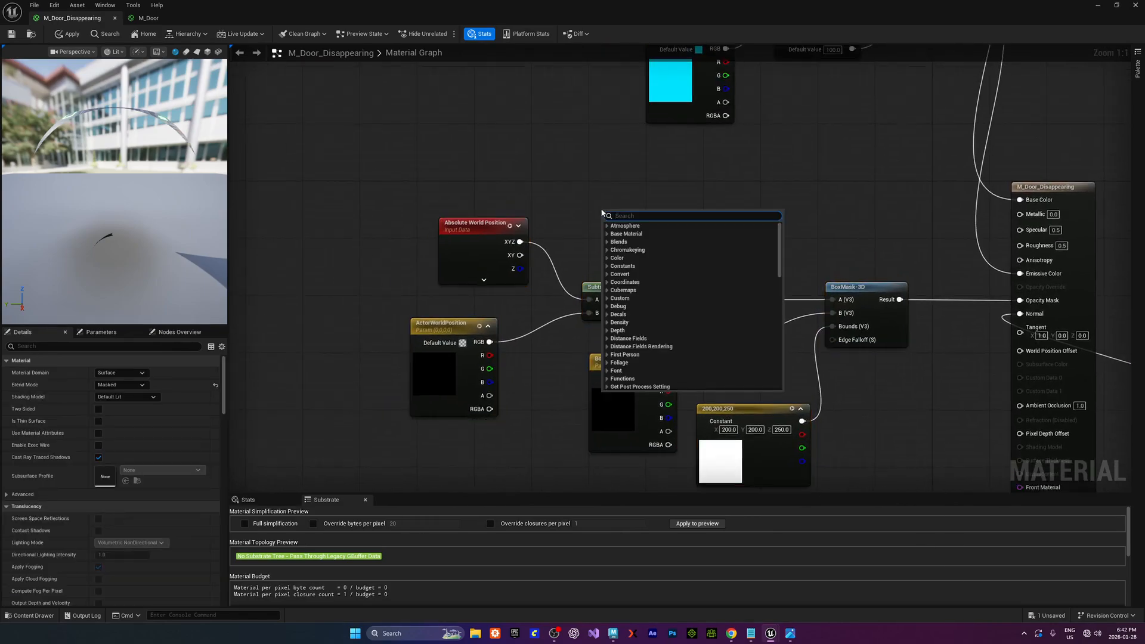
text(absolute world)
key(Return)
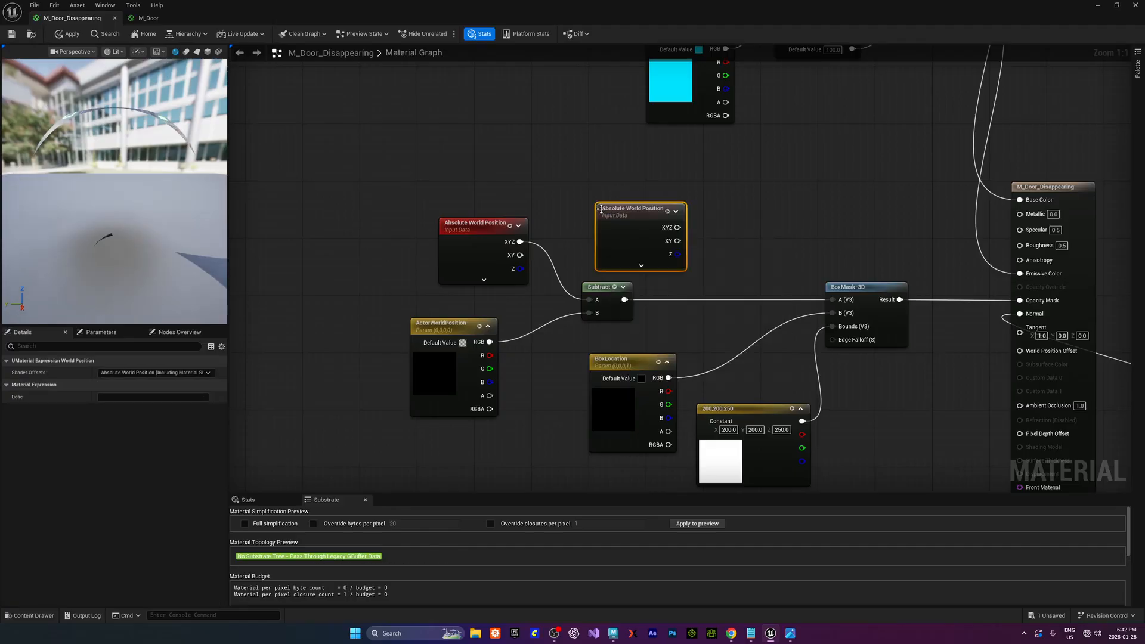
drag(601, 209, 472, 143)
Examine the Subtract node and the ActorWorldPosition parameter that feeds it
click(620, 200)
mouse_move(559, 218)
right_down()
mouse_move(582, 195)
mouse_move(550, 214)
right_up()
click(627, 262)
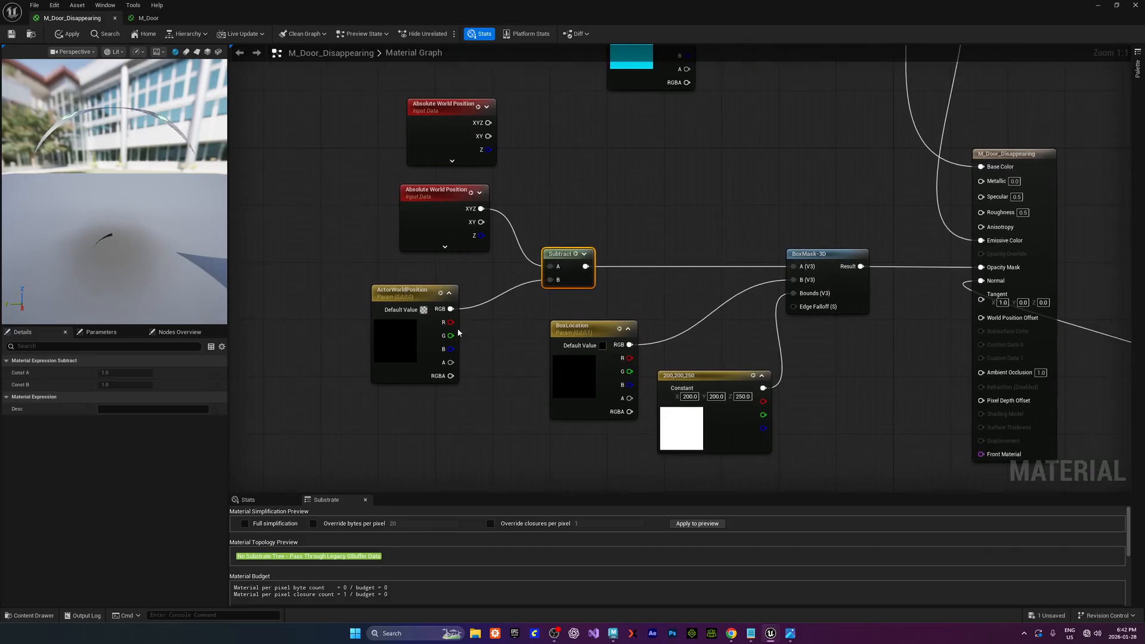
click(405, 302)
right_drag(589, 204, 556, 205)
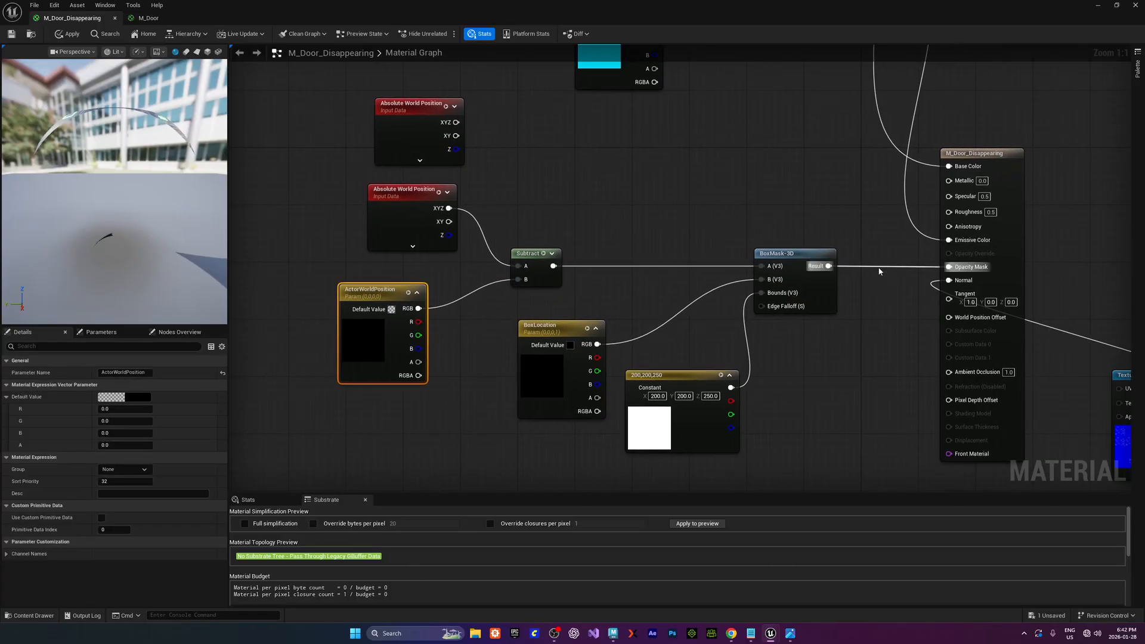
Disconnect BoxMask-3D from Opacity Mask and move the box mask node group down, away from the output node
alt+click(879, 267)
right_drag(854, 302, 853, 289)
drag(340, 188, 835, 430)
right_drag(834, 430, 858, 282)
scroll(858, 281, down, 1)
scroll(654, 292, down, 2)
drag(531, 133, 295, 324)
Move the new Absolute World Position node closer to the M_Door_Disappearing output node
right_drag(633, 157, 544, 238)
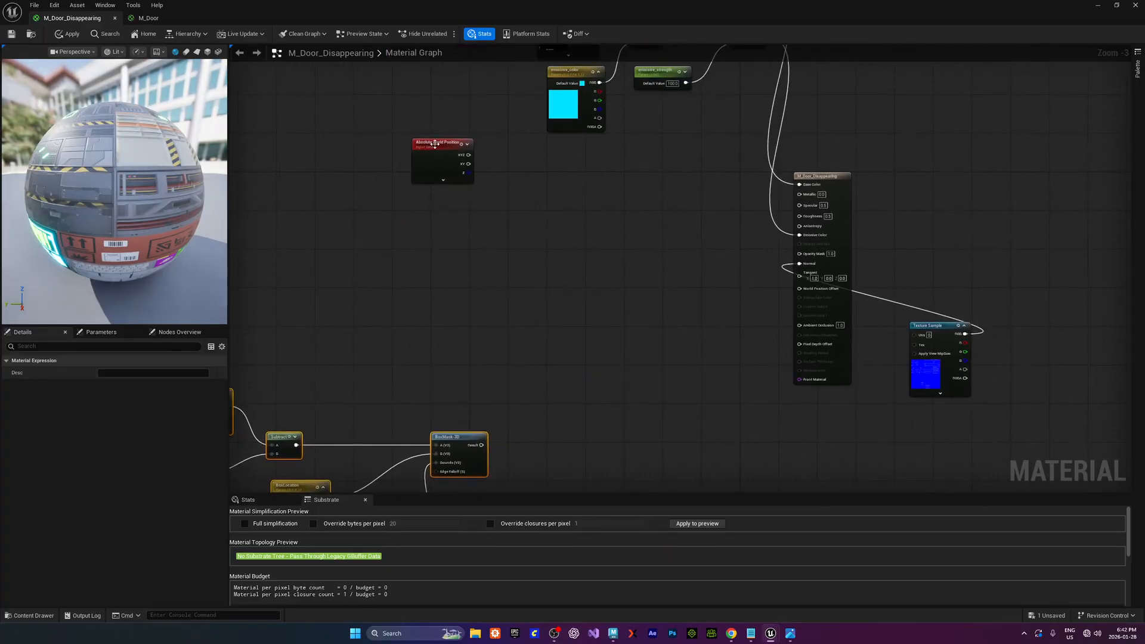
drag(448, 149, 505, 208)
scroll(547, 258, up, 1)
right_drag(666, 265, 507, 345)
Review the Blend Mode options of the M_Door_Disappearing material and choose Masked
click(674, 219)
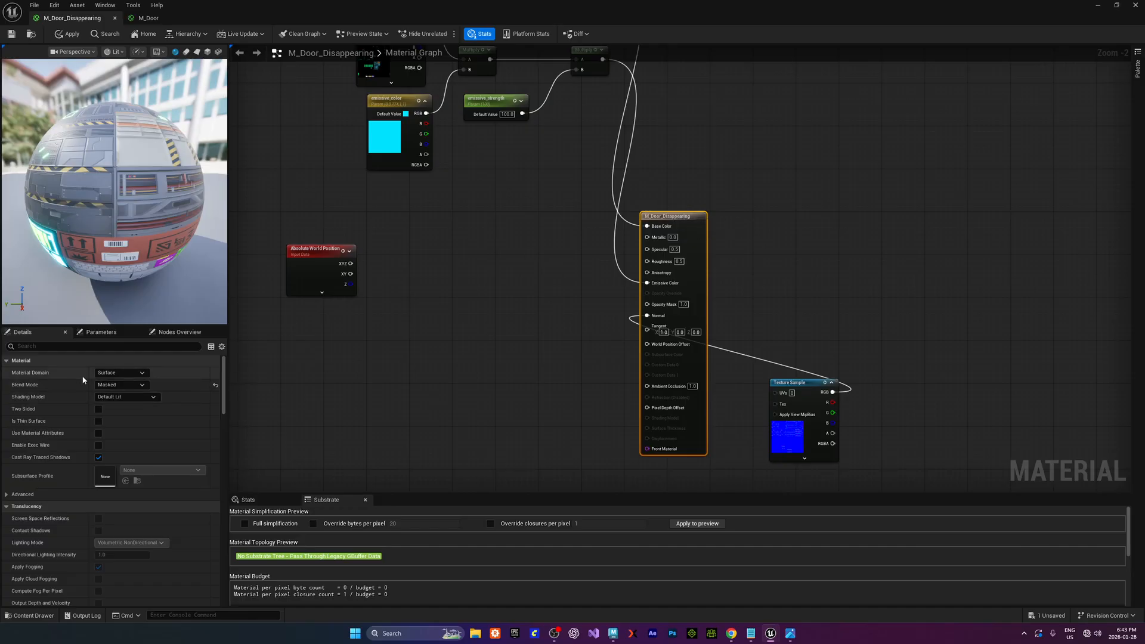
click(122, 384)
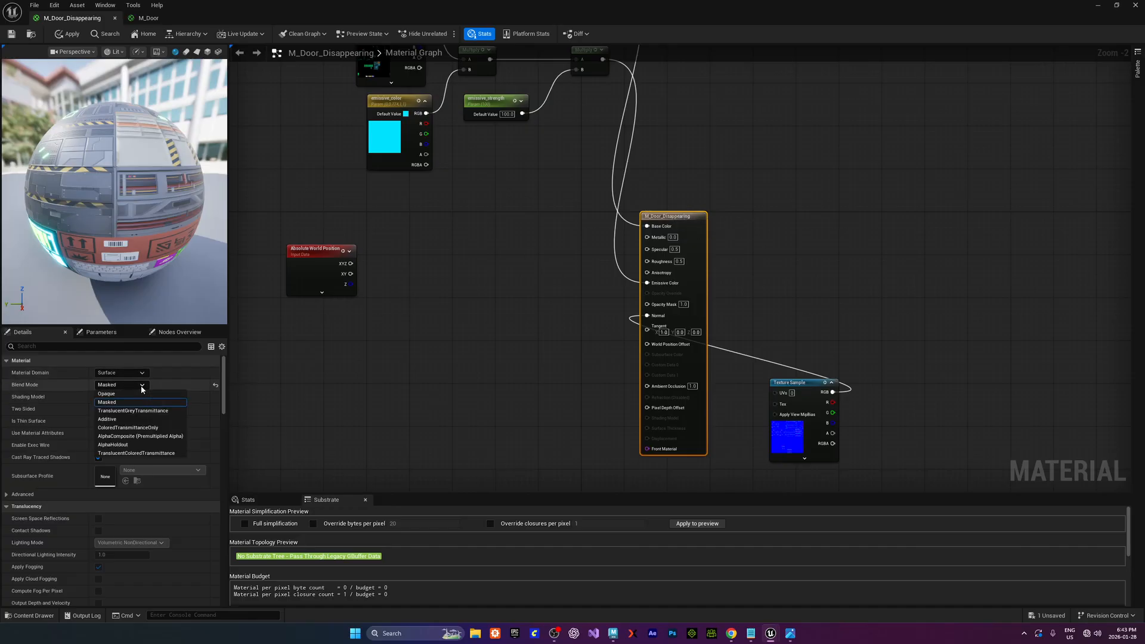
click(107, 393)
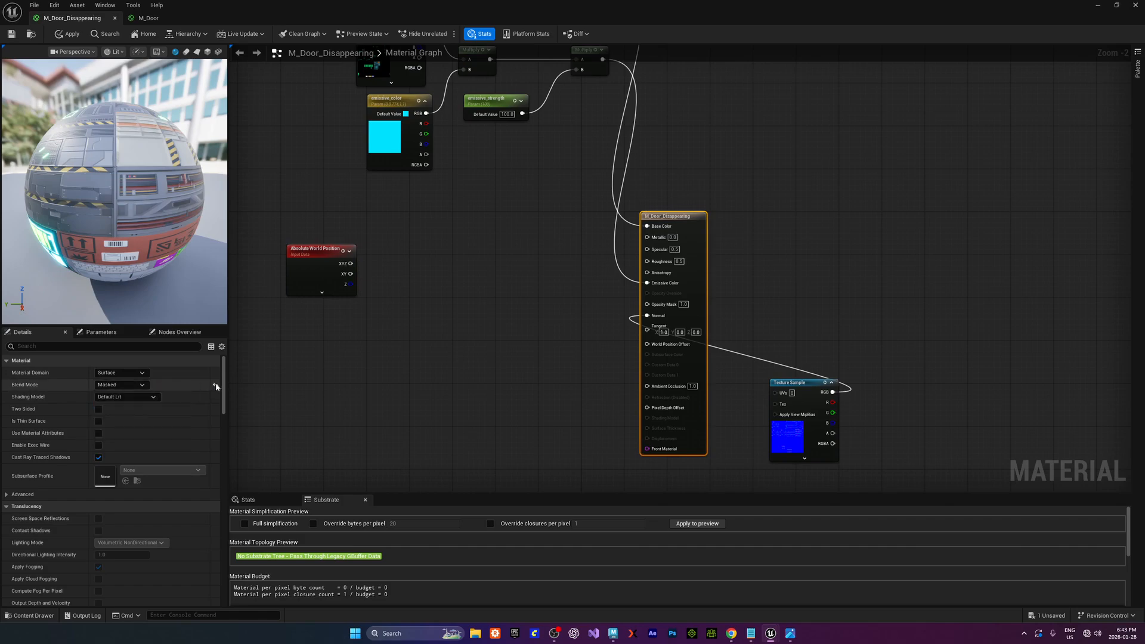
click(119, 384)
click(118, 403)
Examine the Opacity Mask input on the output node and select the unconnected Absolute World Position node
mouse_move(558, 347)
right_down()
mouse_move(469, 344)
mouse_move(574, 349)
right_up()
scroll(469, 344, up, 1)
scroll(587, 341, down, 1)
right_drag(644, 375, 636, 356)
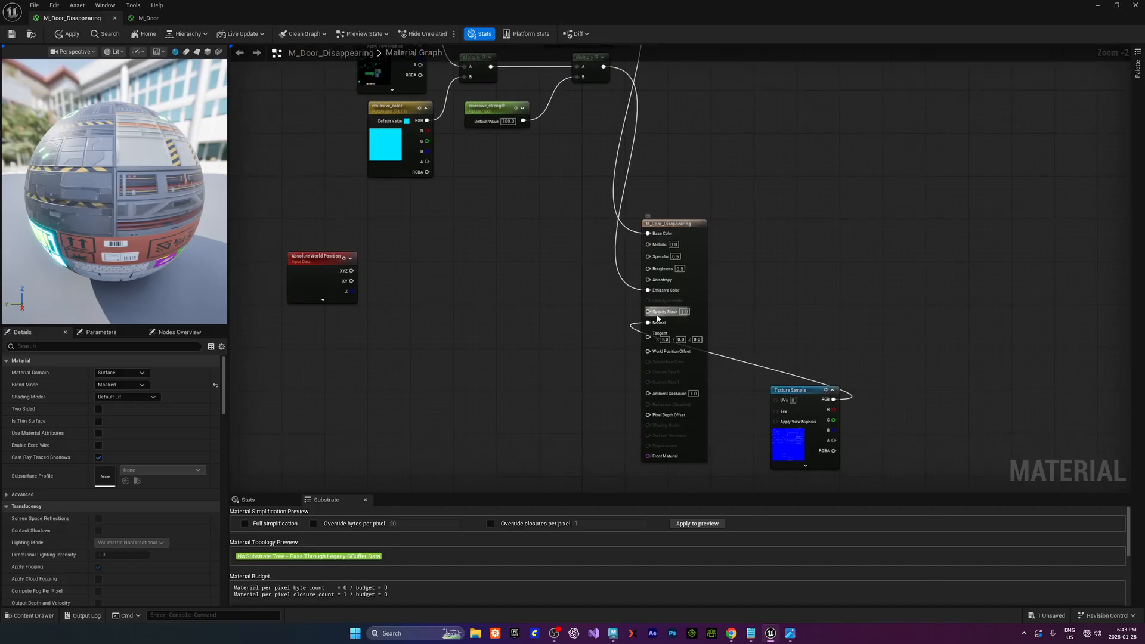
right_drag(559, 313, 631, 281)
scroll(634, 266, down, 1)
right_drag(454, 283, 636, 267)
scroll(633, 265, down, 1)
scroll(652, 269, up, 2)
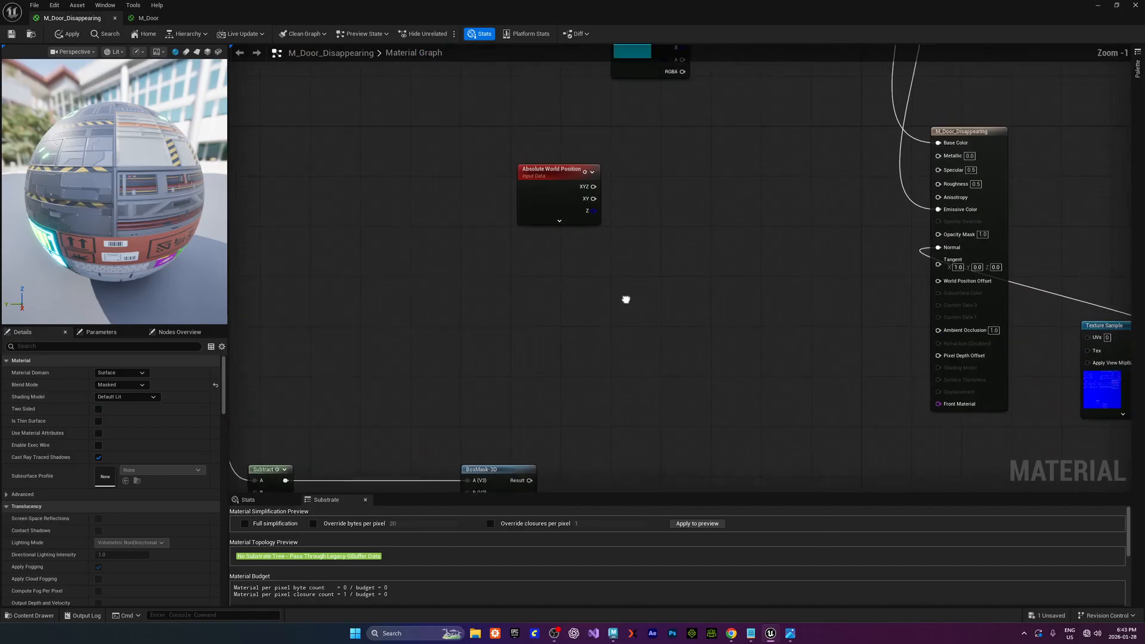
click(539, 176)
scroll(641, 270, up, 1)
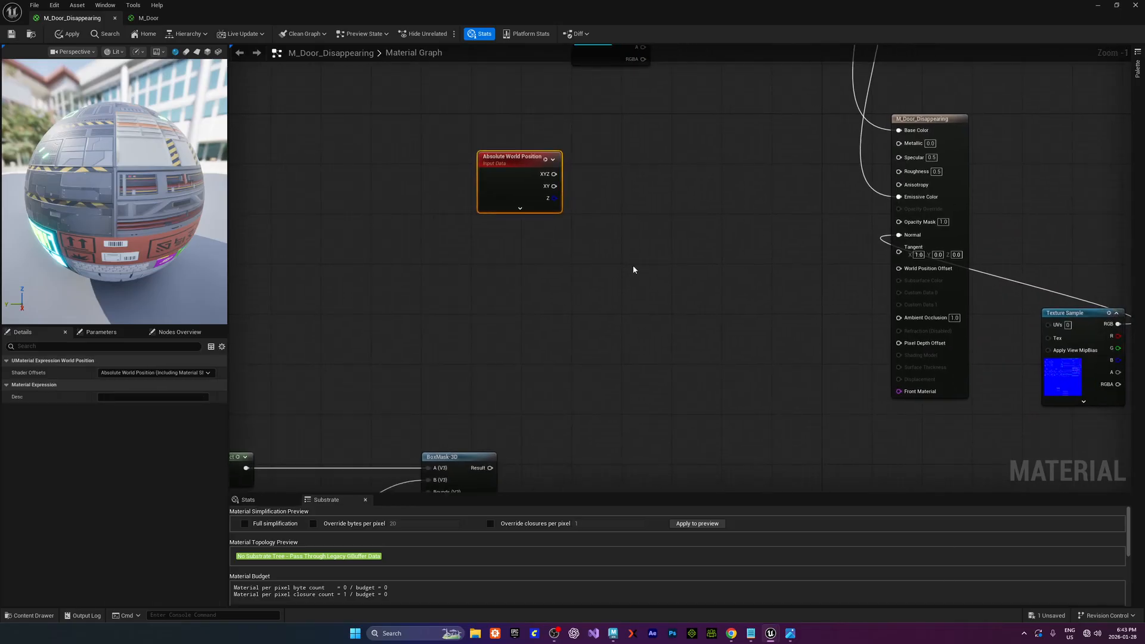
Add a Subtract node fed by the Z output of the new Absolute World Position node and place it beside that node
scroll(656, 244, down, 1)
right_drag(672, 225, 675, 264)
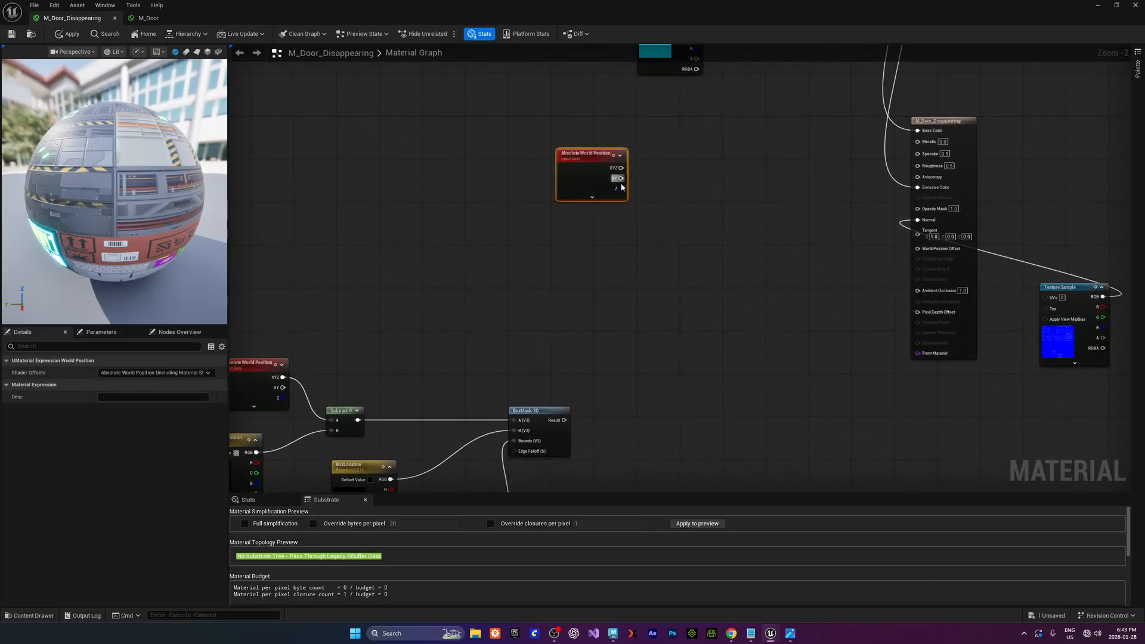
drag(618, 189, 701, 260)
text(subtract)
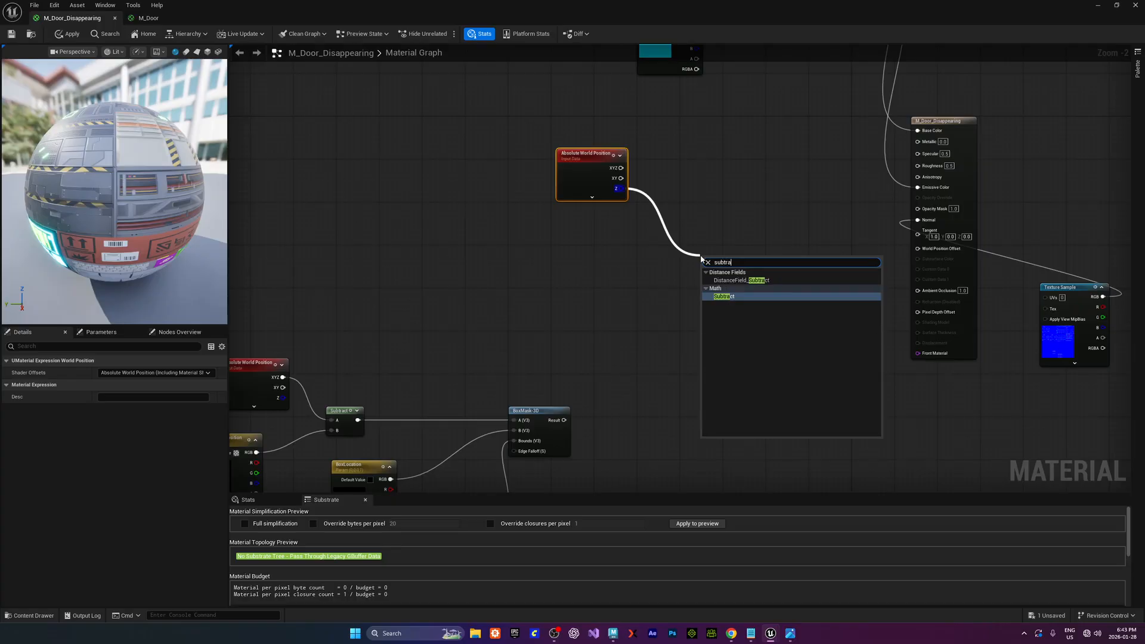
key(Return)
drag(686, 239, 676, 202)
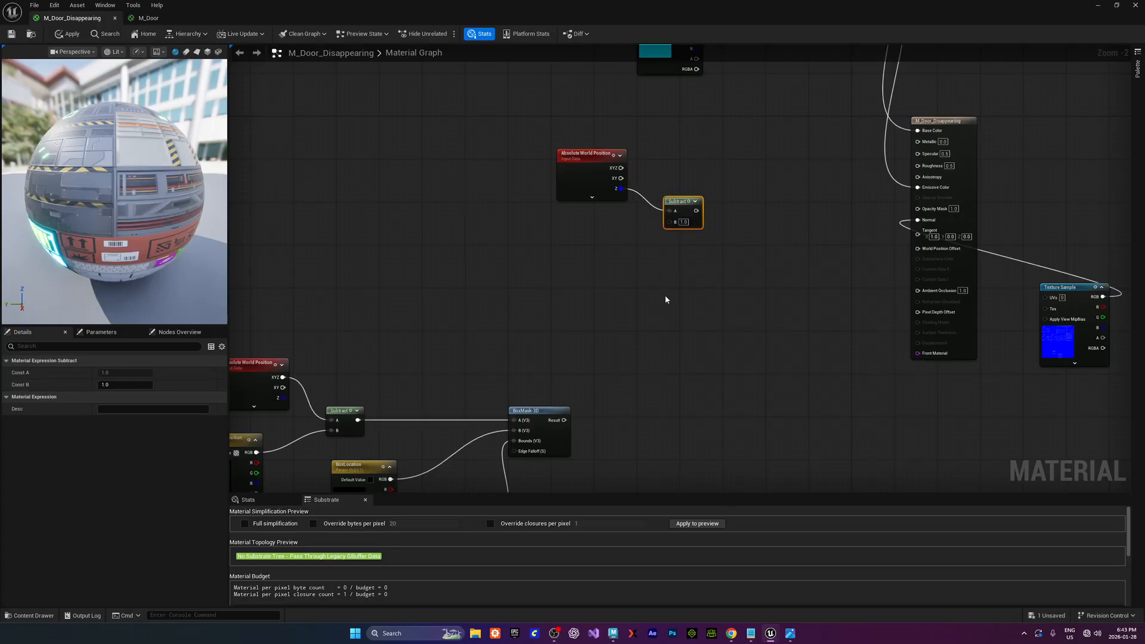
Examine the ActorWorldPosition parameter and how the original group's Subtract result feeds BoxMask-3D
mouse_move(653, 291)
right_down()
mouse_move(621, 268)
mouse_move(666, 277)
right_up()
right_drag(280, 416, 367, 346)
click(325, 356)
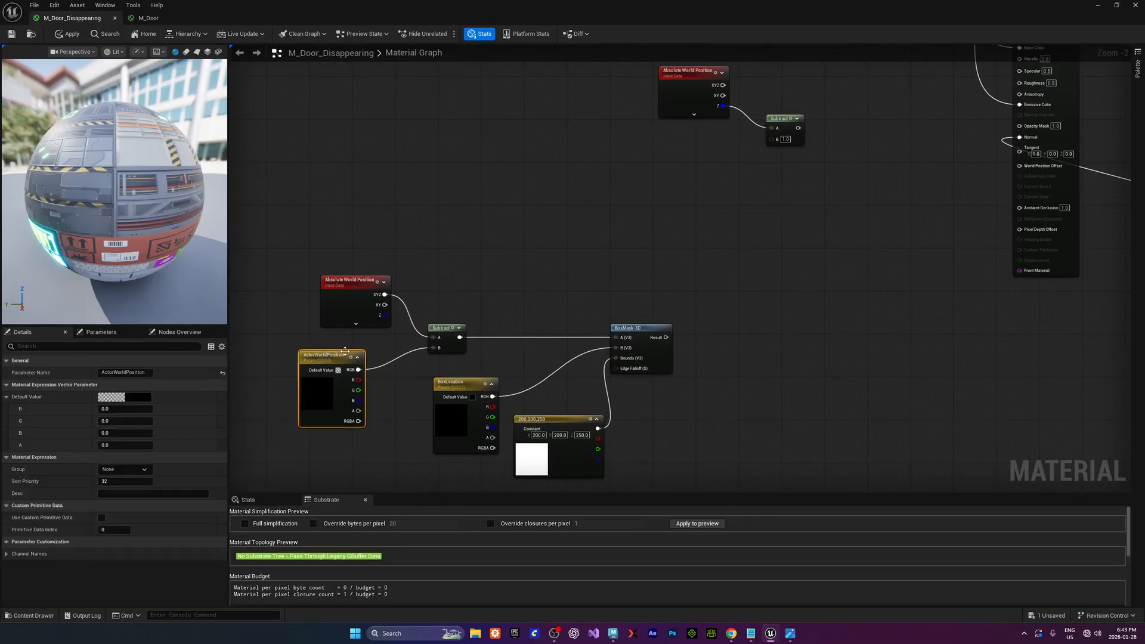
right_drag(621, 272, 586, 249)
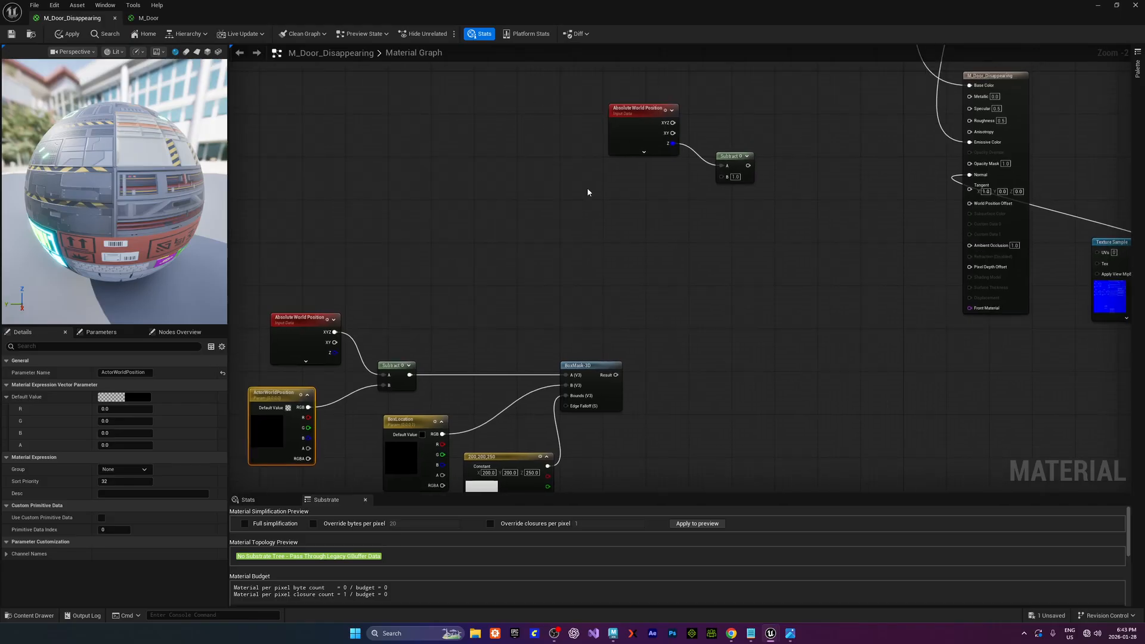
right_drag(688, 224, 677, 216)
right_drag(676, 296, 642, 280)
right_drag(546, 374, 537, 322)
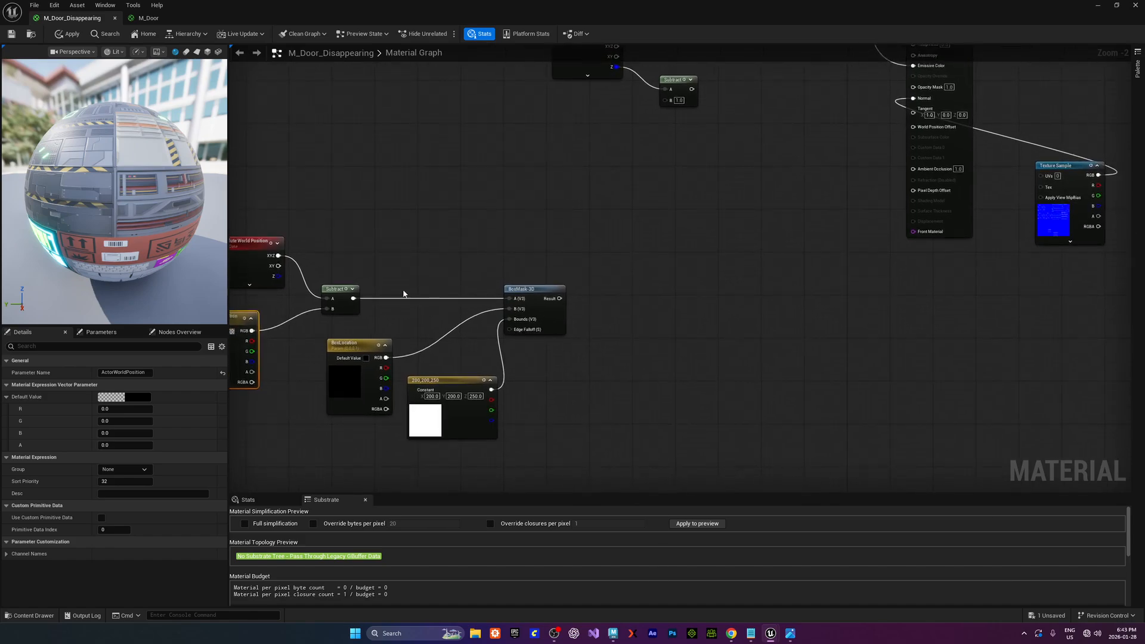
drag(403, 292, 561, 396)
Feed the new Subtract result into input A of a new BoxMask-3D node and arrange the three new nodes in a row
right_drag(642, 288, 576, 345)
drag(627, 146, 681, 206)
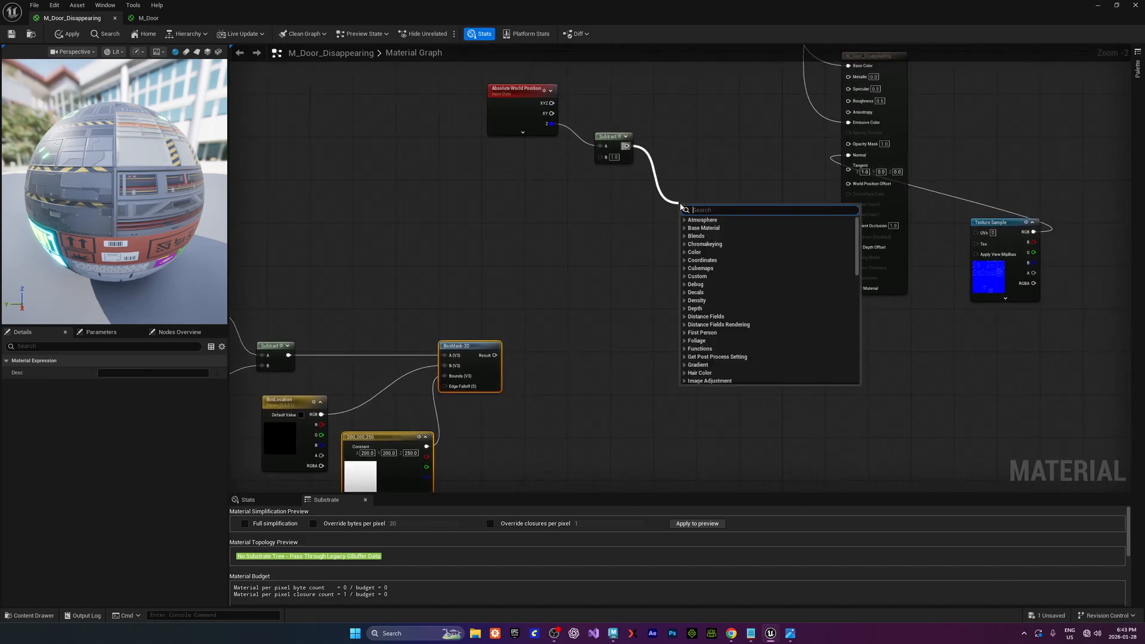
text(boxmask)
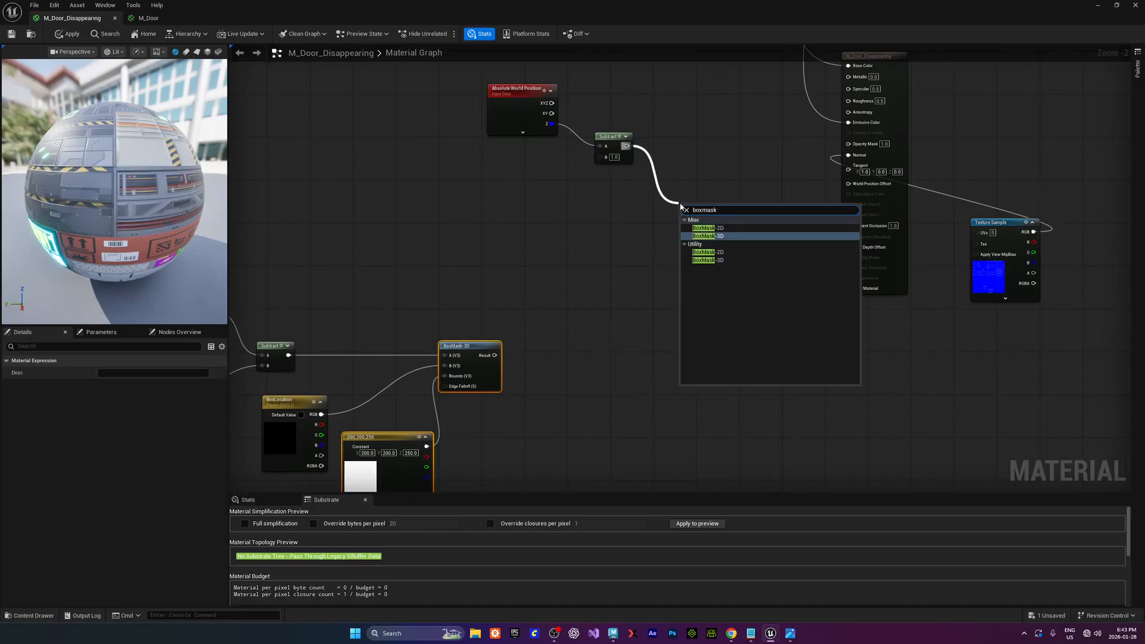
click(725, 238)
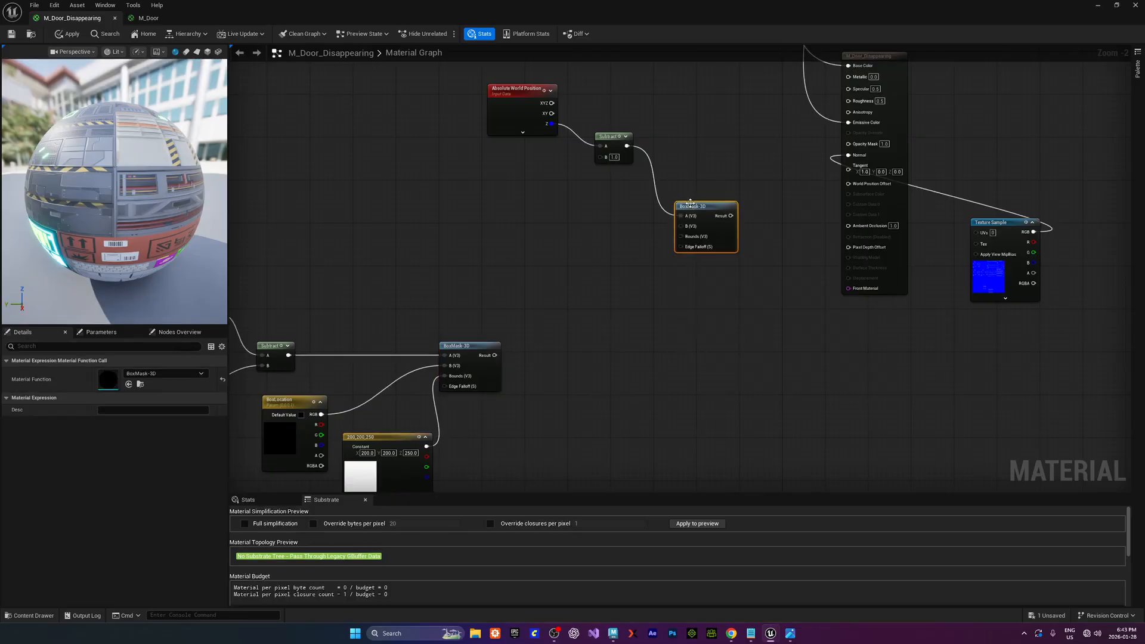
right_drag(594, 198, 597, 203)
drag(646, 197, 537, 113)
drag(621, 152, 529, 156)
drag(703, 211, 639, 169)
Check the ActorWorldPosition parameter in the original group against the new Subtract node, and nudge the new BoxMask-3D slightly upward
drag(384, 96, 525, 203)
click(480, 235)
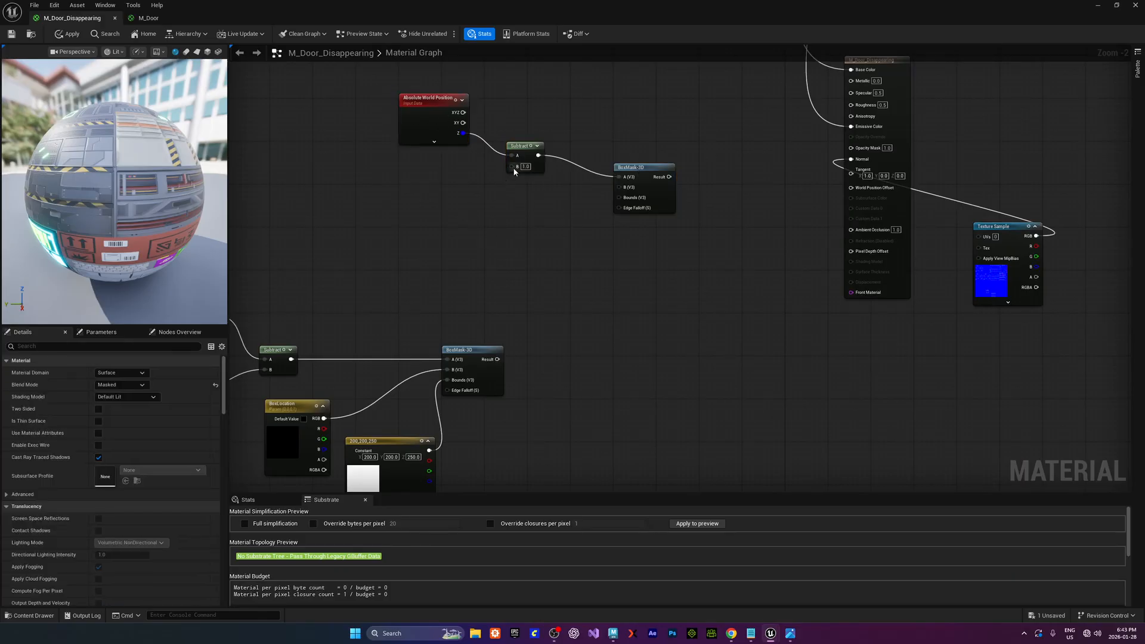
right_drag(396, 189, 447, 177)
right_drag(392, 300, 458, 276)
click(292, 335)
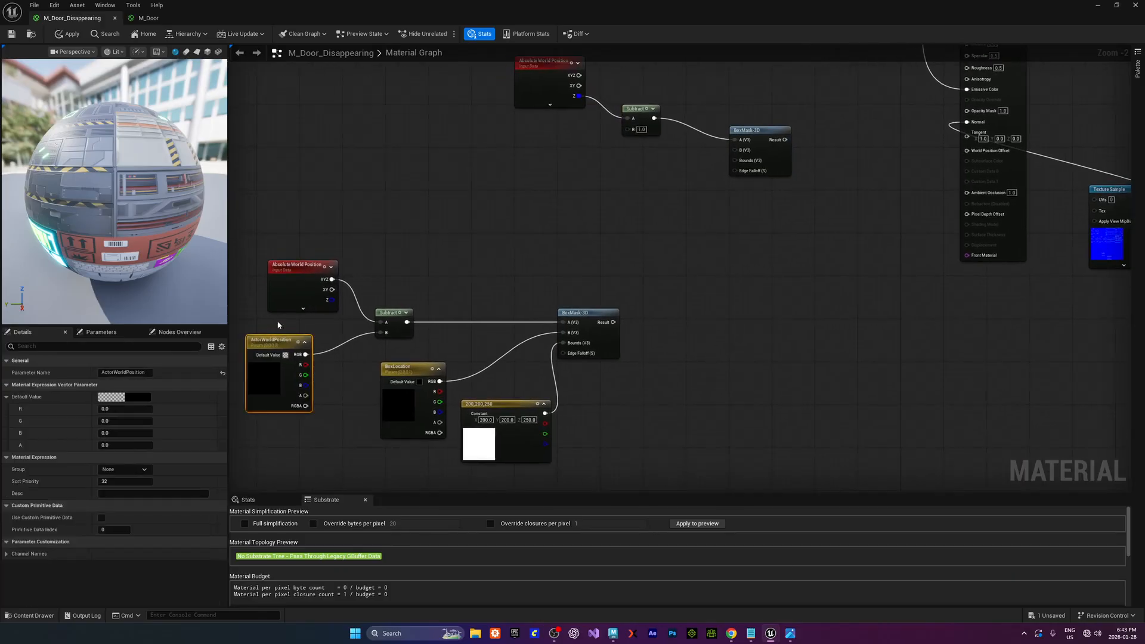
right_drag(560, 224, 494, 228)
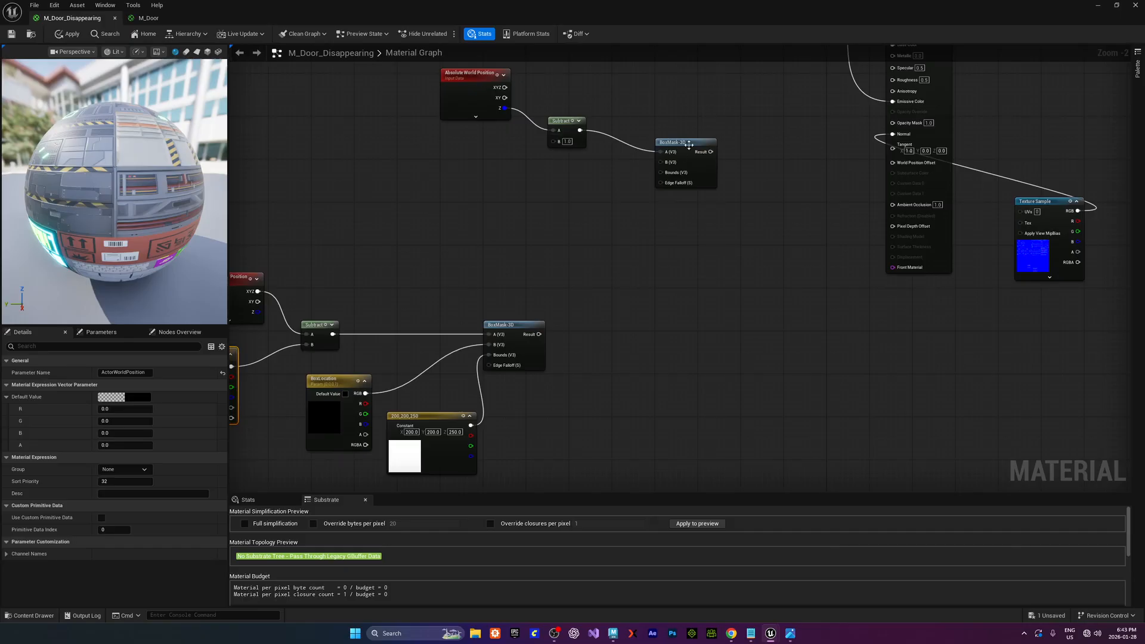
drag(689, 144, 686, 134)
Examine the BoxLocation parameter and the three-value constant that feed B and Bounds of the original BoxMask-3D
right_drag(350, 387, 388, 351)
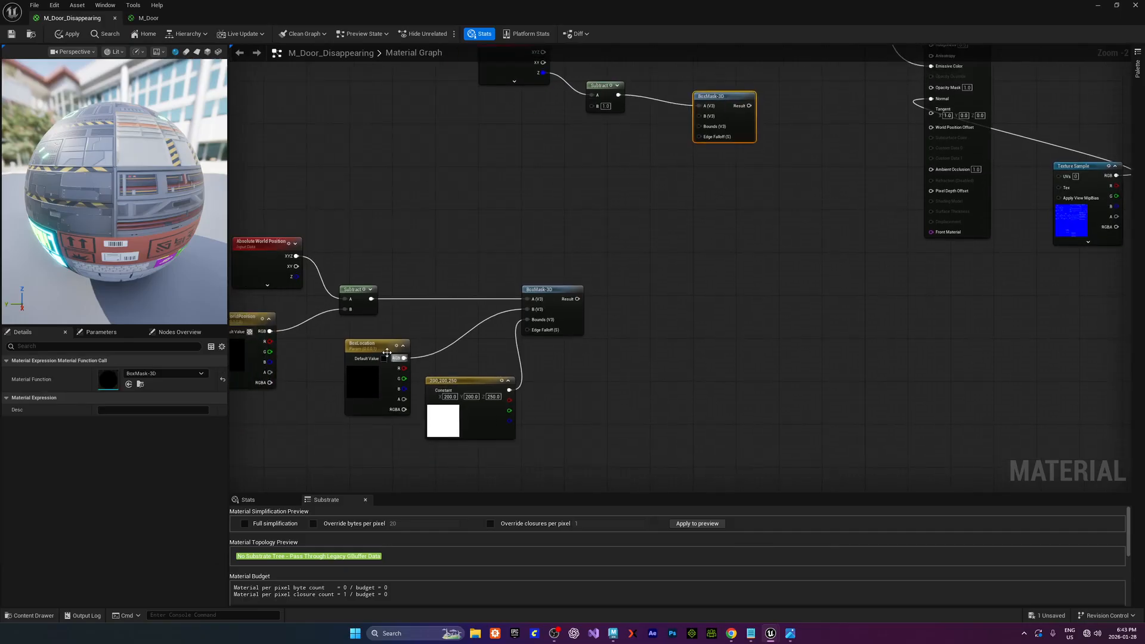
click(375, 346)
right_drag(329, 401, 379, 362)
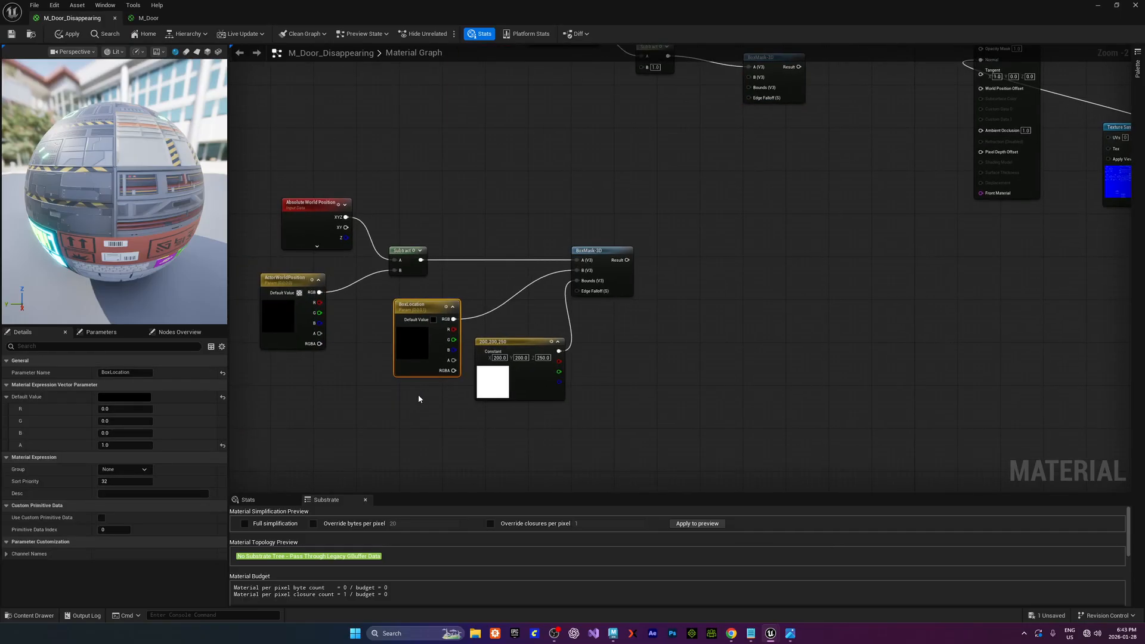
right_drag(422, 398, 412, 419)
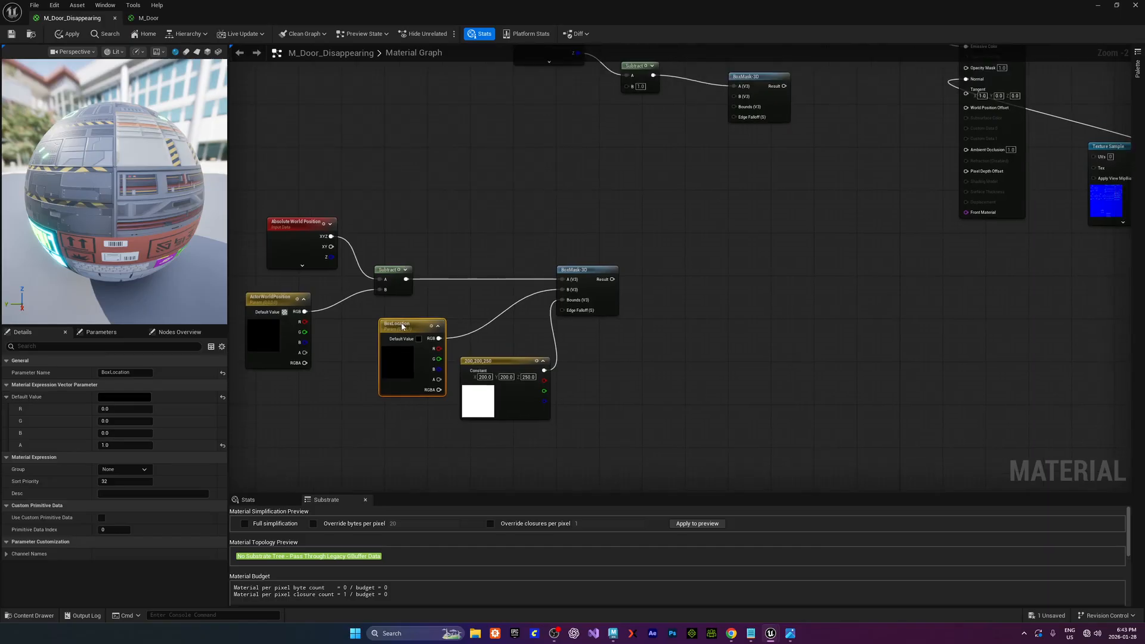
click(401, 326)
click(516, 324)
right_drag(523, 327, 493, 318)
click(469, 352)
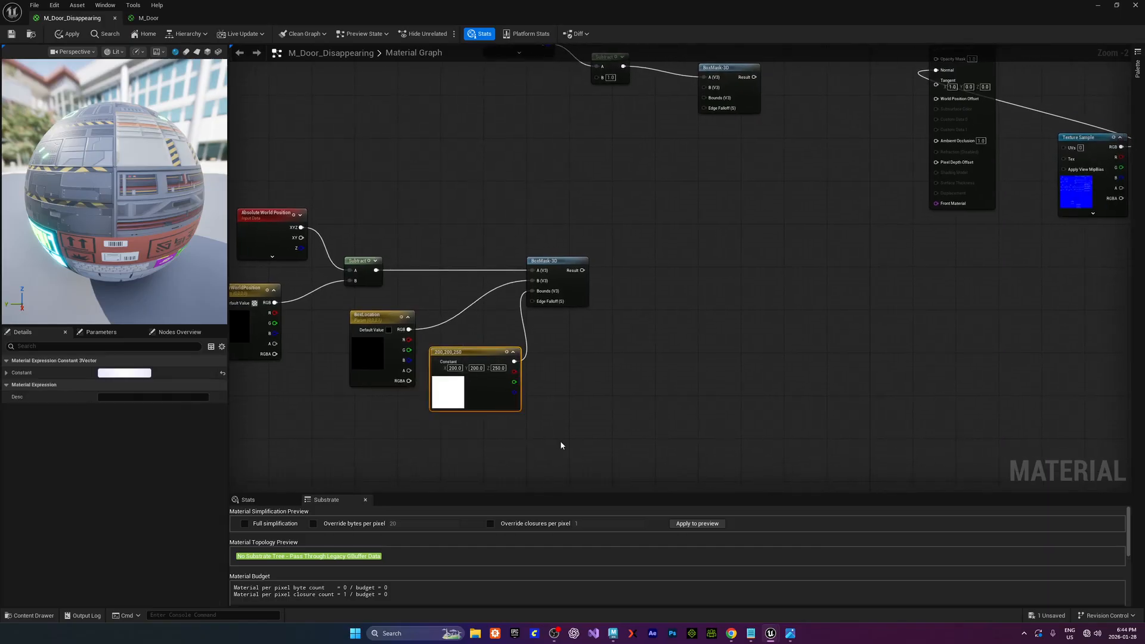
right_drag(619, 382, 589, 383)
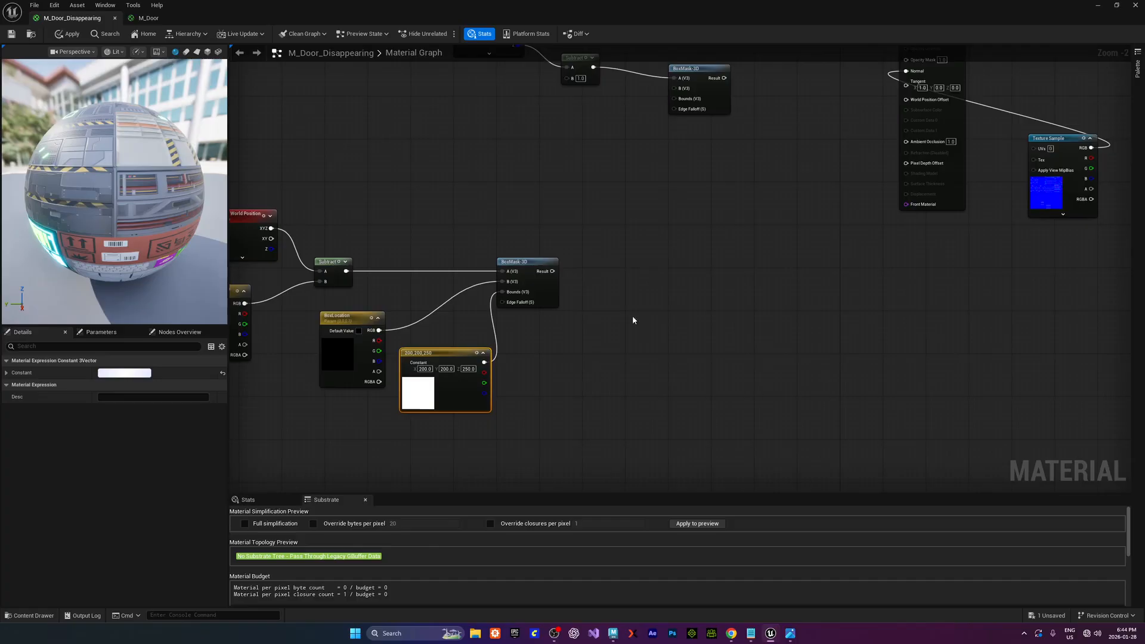
right_drag(634, 320, 643, 335)
right_drag(568, 414, 553, 380)
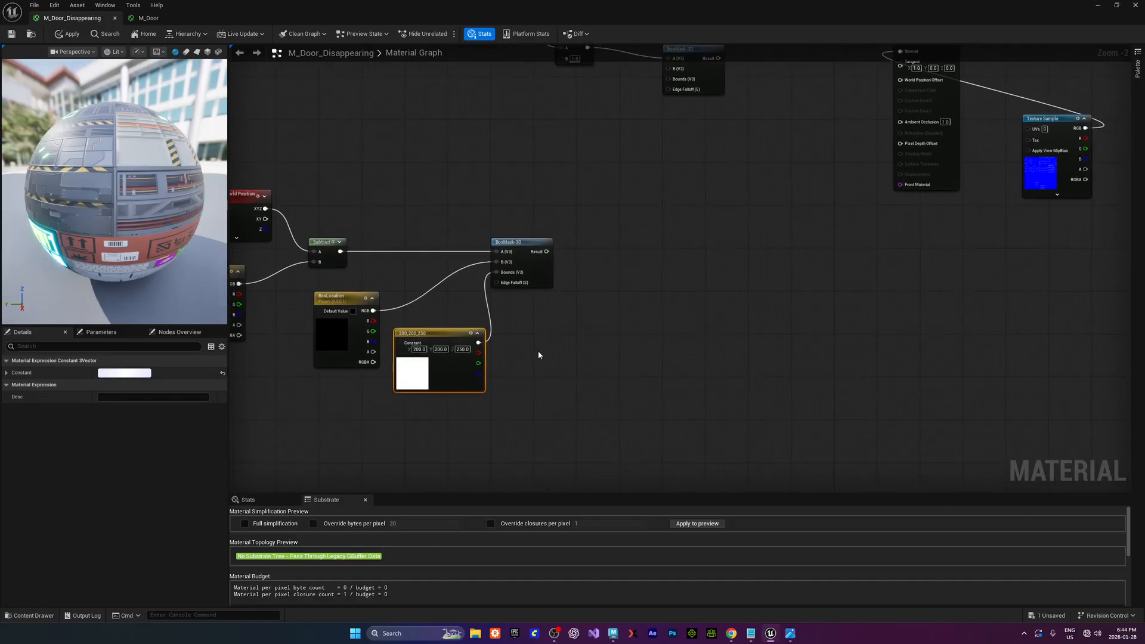
click(608, 317)
Add a Constant3Vector node below the new Subtract and connect its output to Bounds of the new BoxMask-3D
right_drag(655, 244, 627, 304)
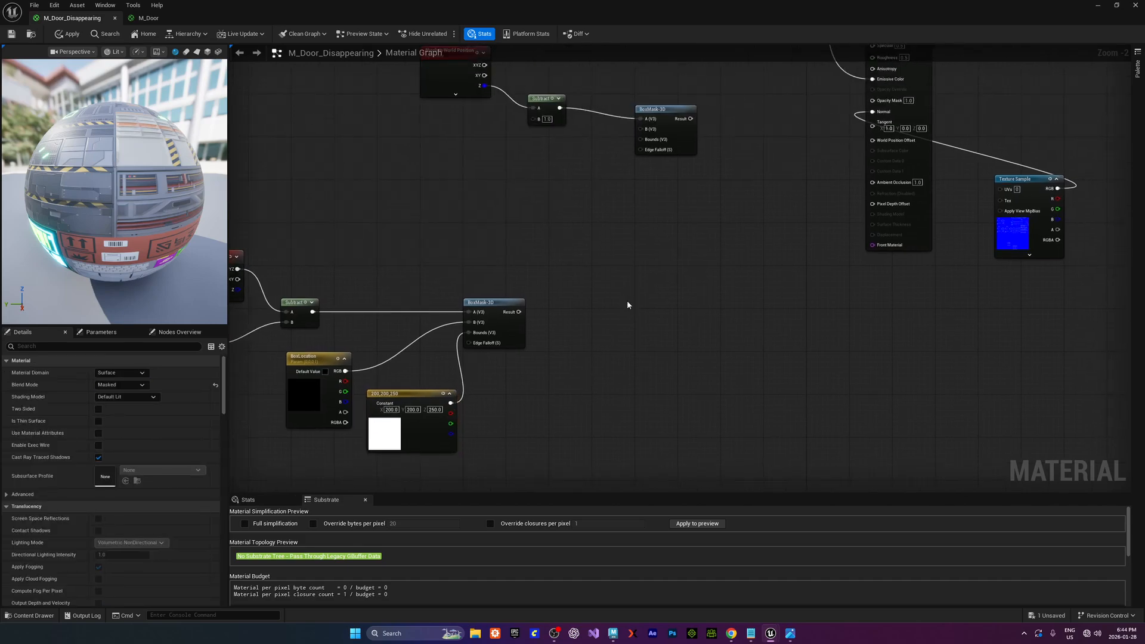
key(3)
click(563, 214)
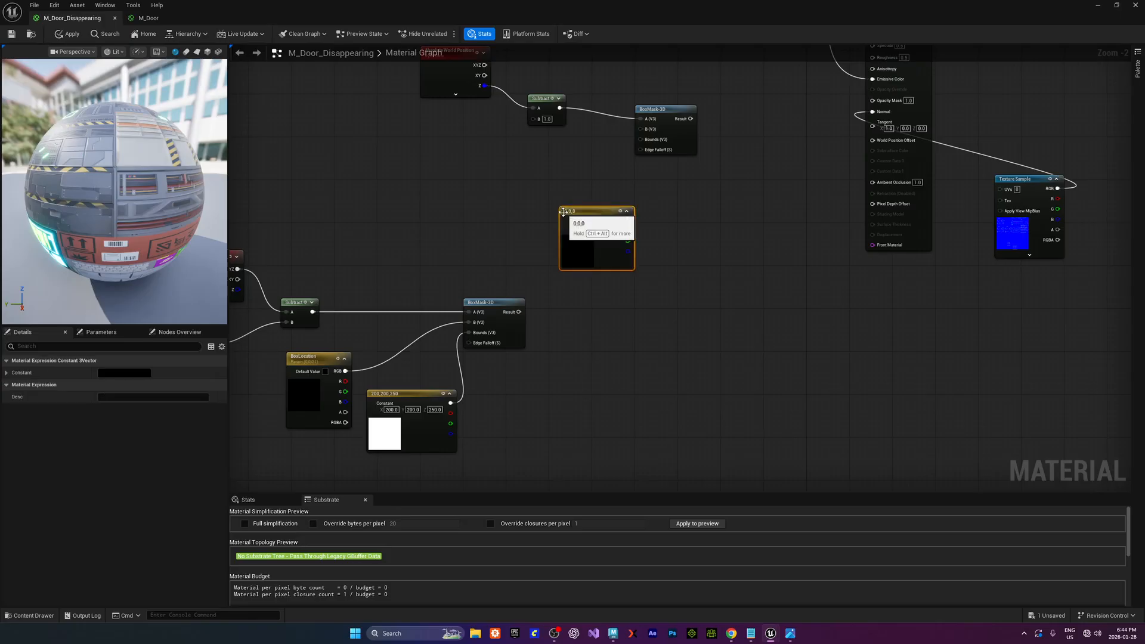
right_drag(661, 223, 659, 233)
drag(589, 226, 567, 206)
right_drag(632, 212, 635, 235)
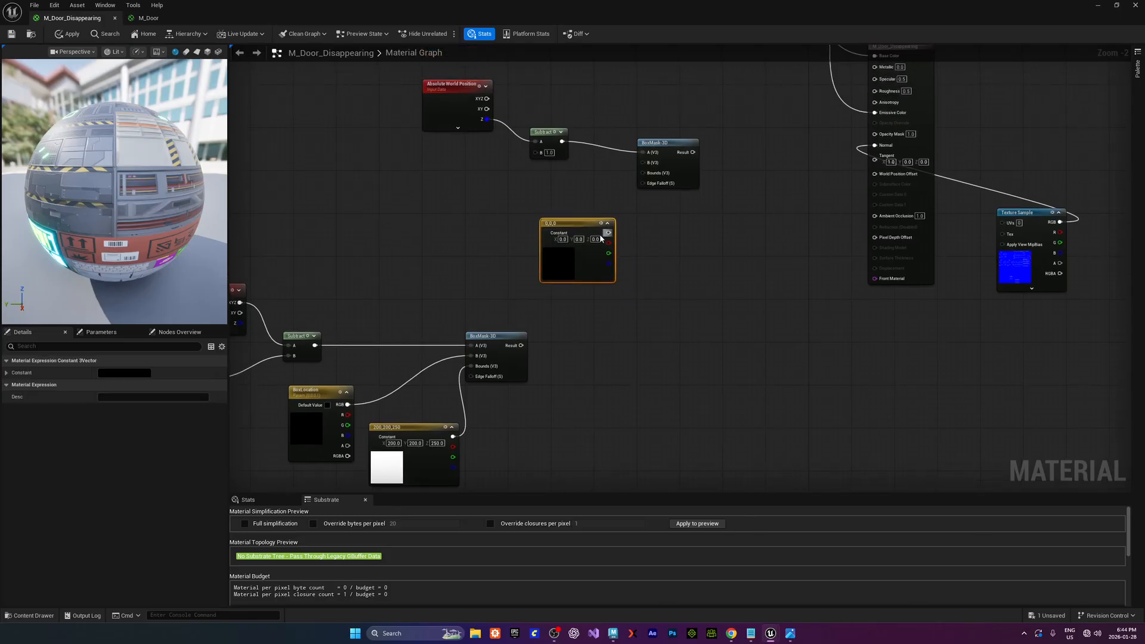
drag(608, 232, 643, 172)
drag(569, 221, 553, 216)
right_drag(618, 238, 648, 264)
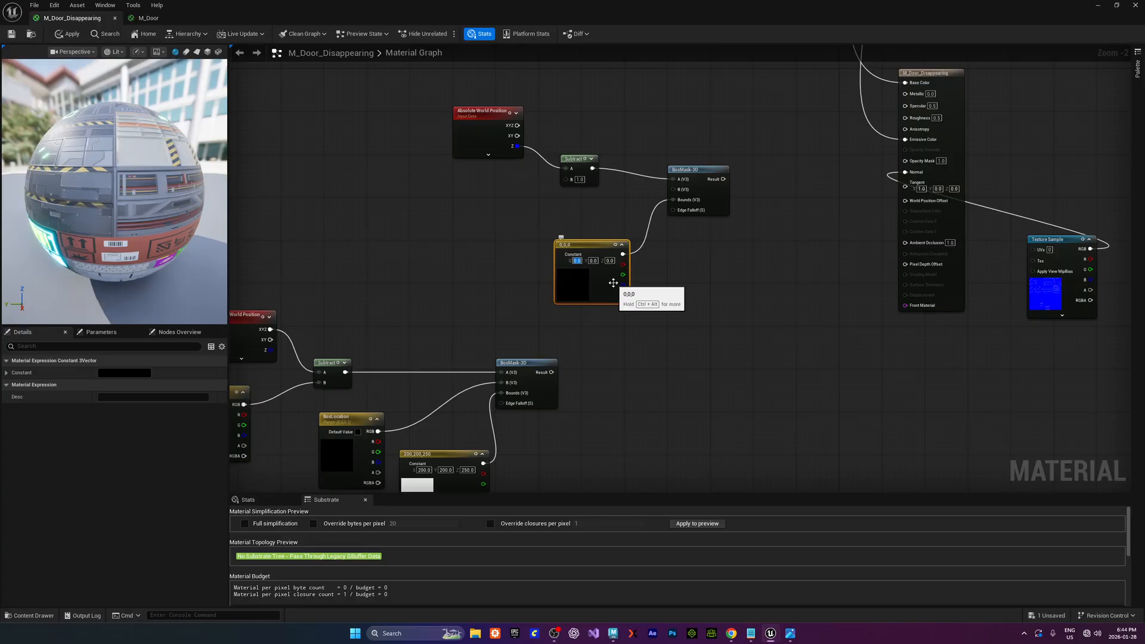
Set the new vector constant to X 200, Y 200, Z 250
text(200)
key(Tab)
text(200)
key(Tab)
text(25)
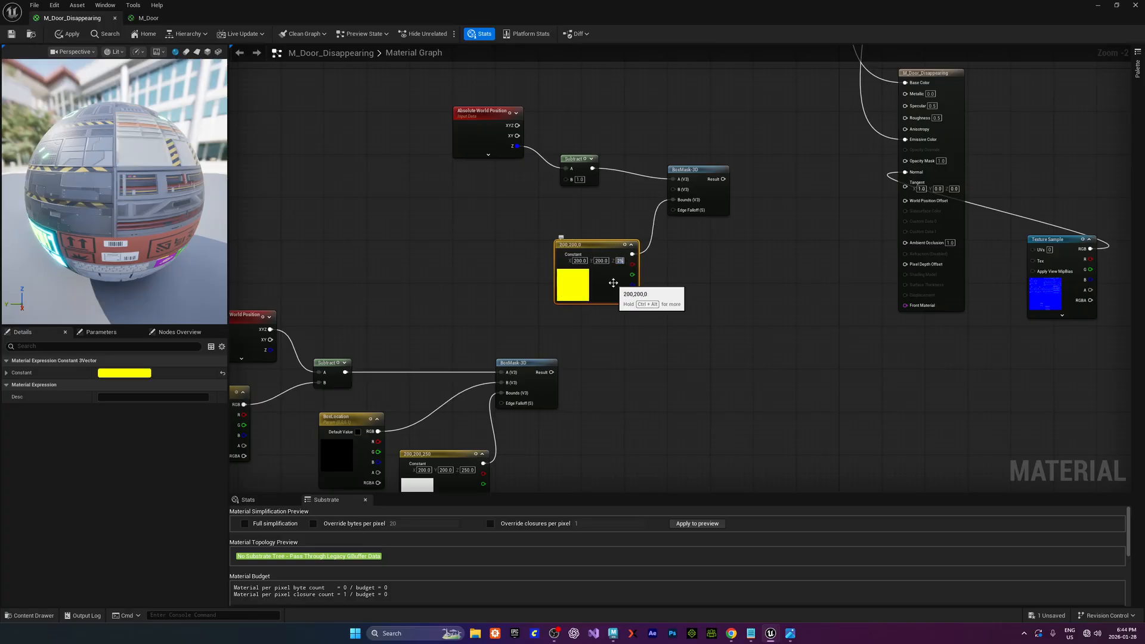
text(0)
key(Return)
Compare the new mask nodes with the original group and select its ActorWorldPosition and BoxLocation parameters
right_drag(608, 334, 621, 347)
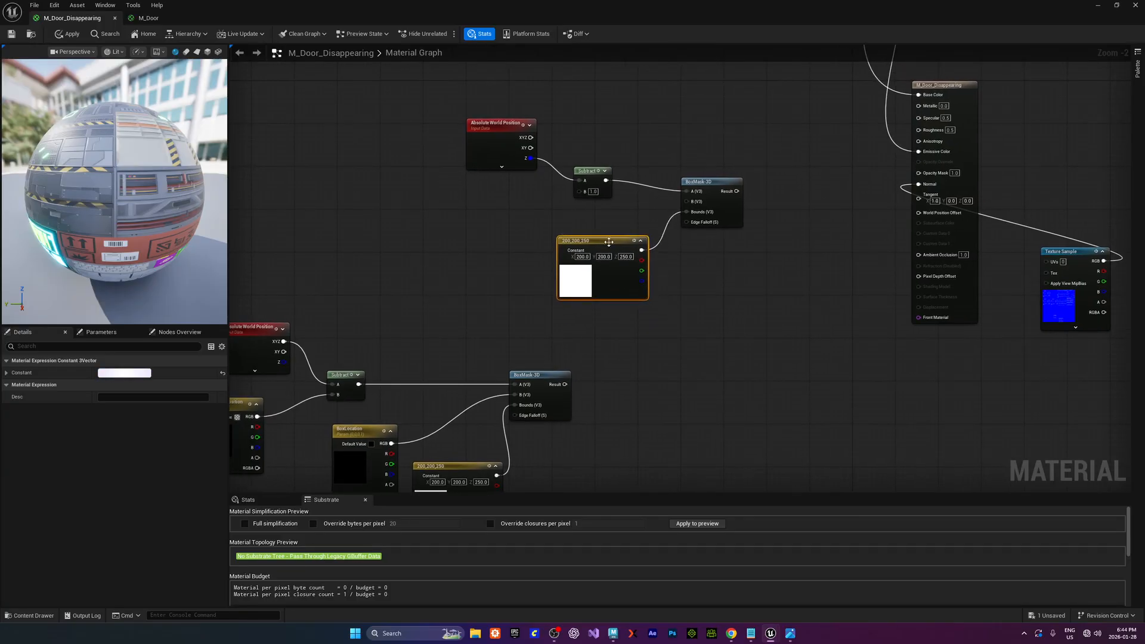
right_drag(608, 242, 615, 248)
click(519, 151)
ctrl+click(610, 191)
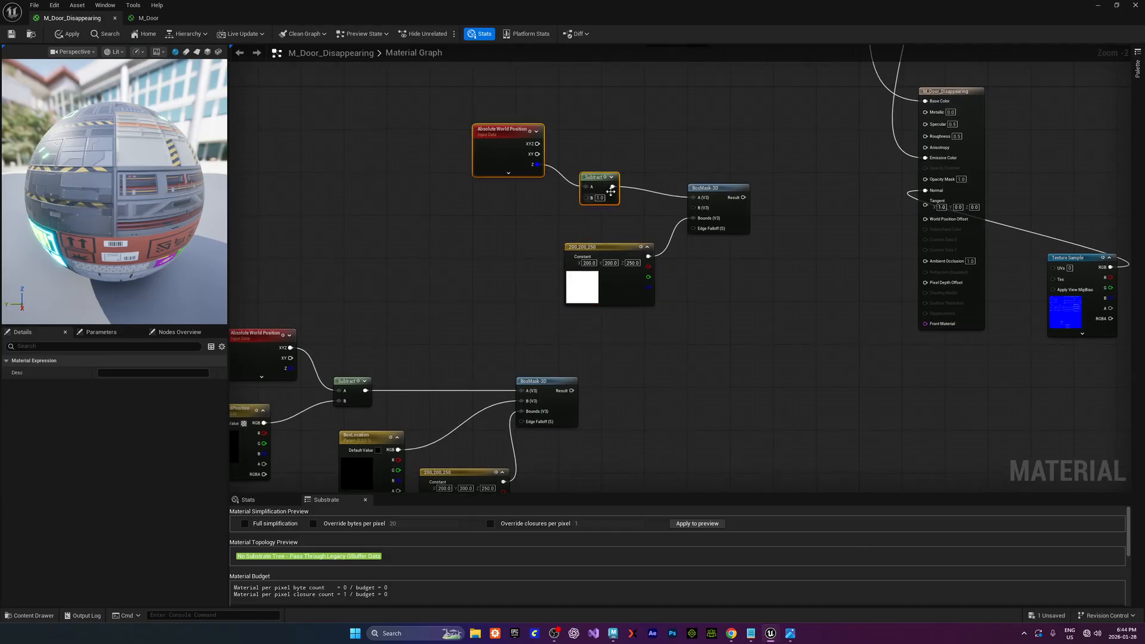
click(584, 151)
scroll(571, 132, down, 1)
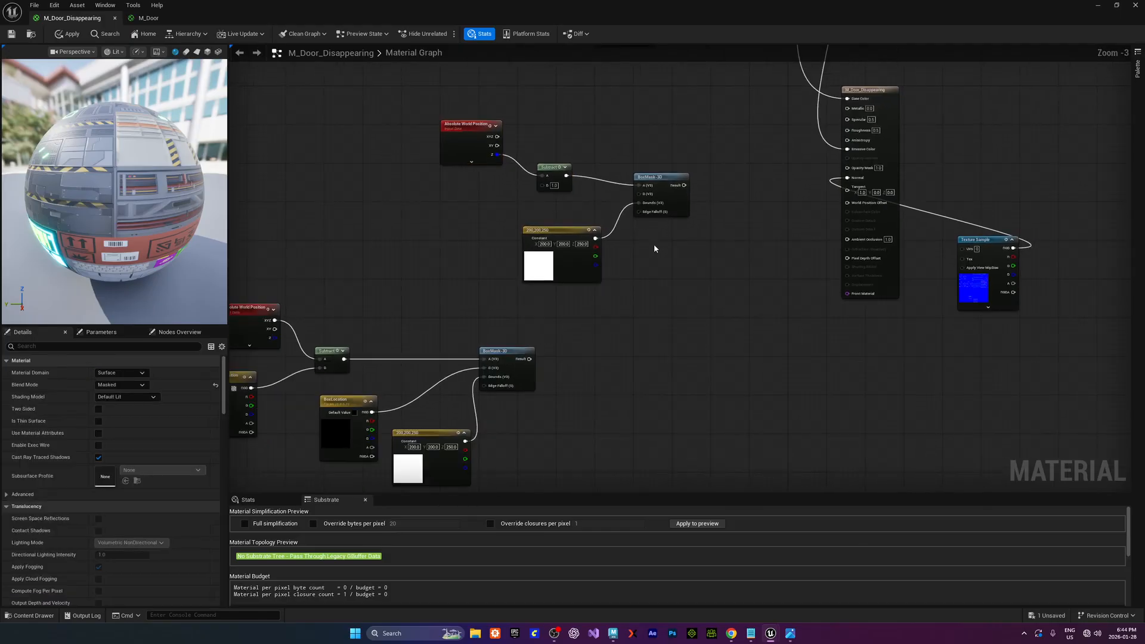
right_drag(604, 276, 690, 229)
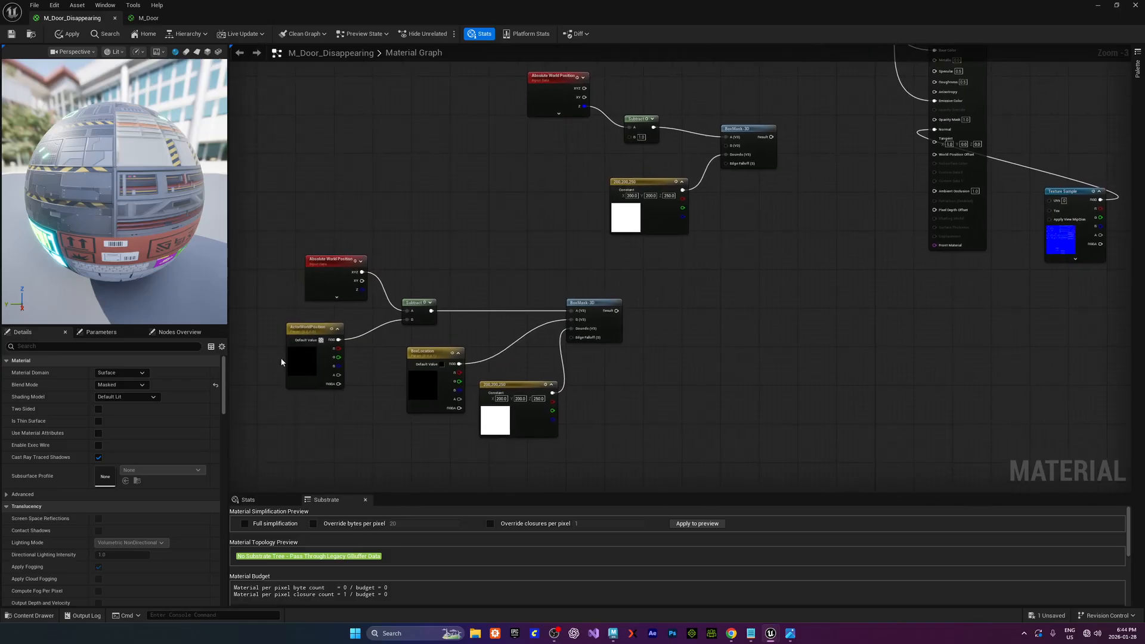
drag(282, 361, 401, 451)
right_drag(519, 244, 527, 253)
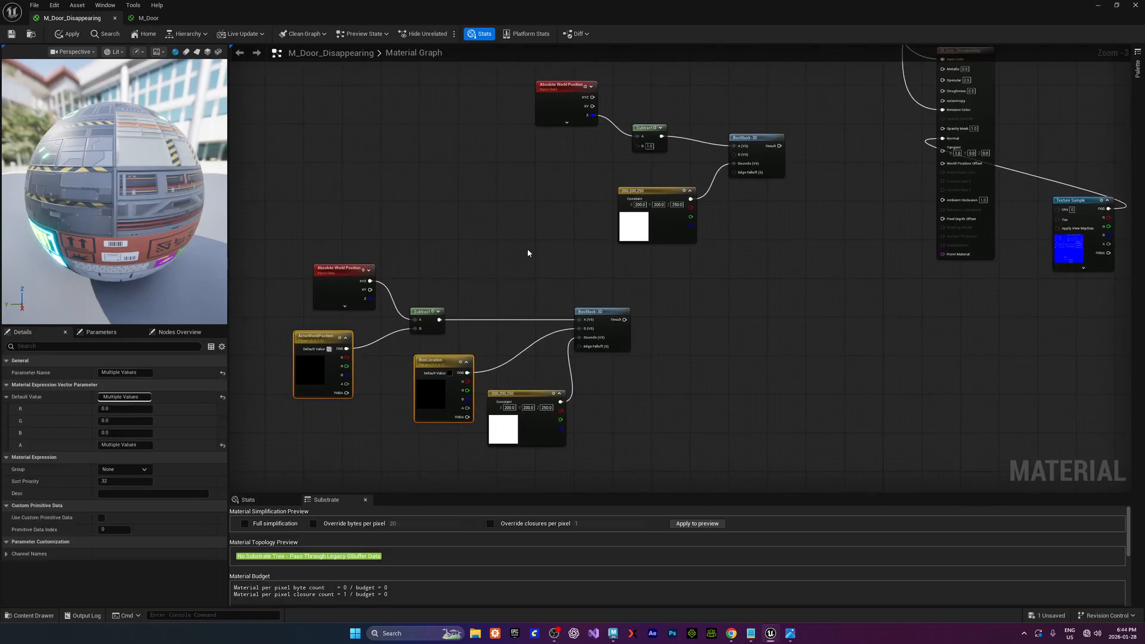
Apply the material changes and open the BP_Door_Tutorial blueprint from the level door's Door_Upper component
click(67, 34)
drag(365, 21, 0, 97)
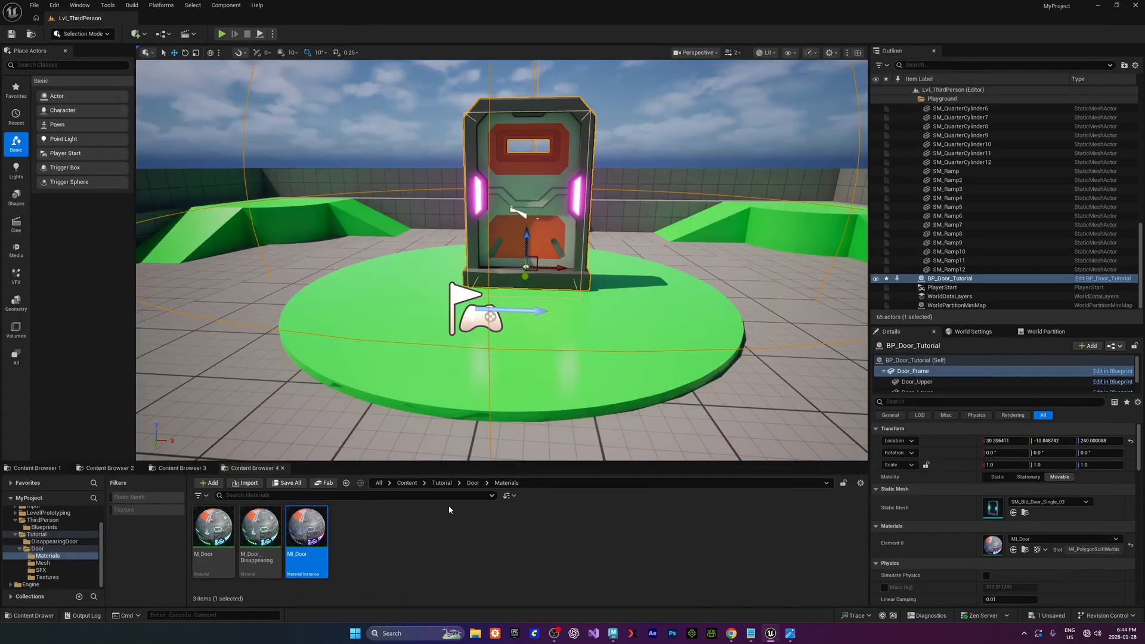
click(517, 212)
click(547, 169)
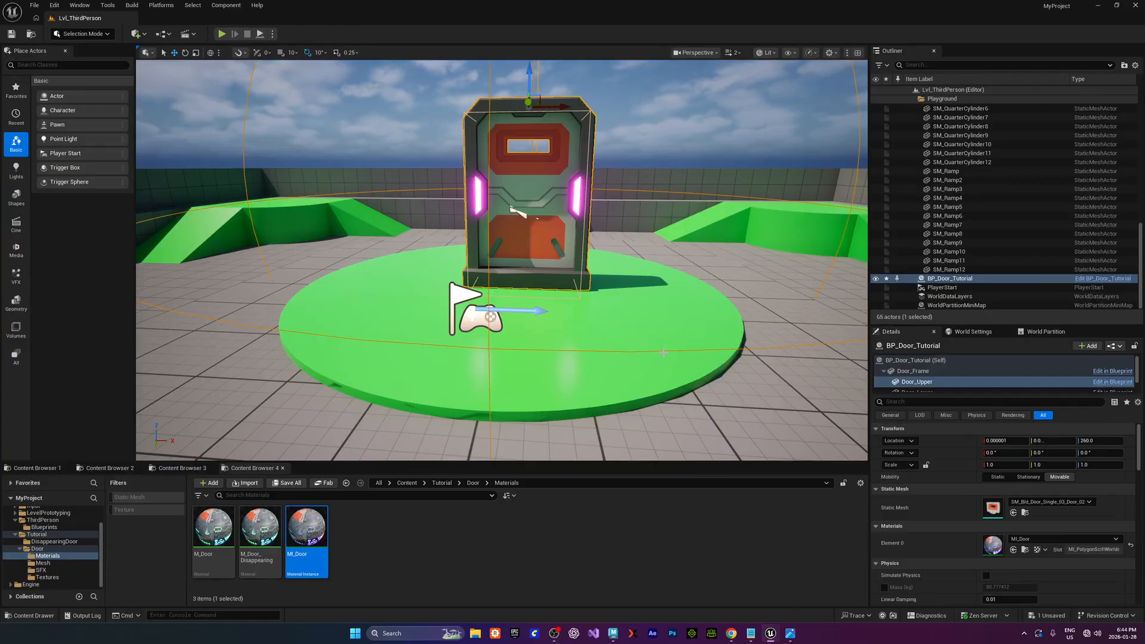
click(1112, 381)
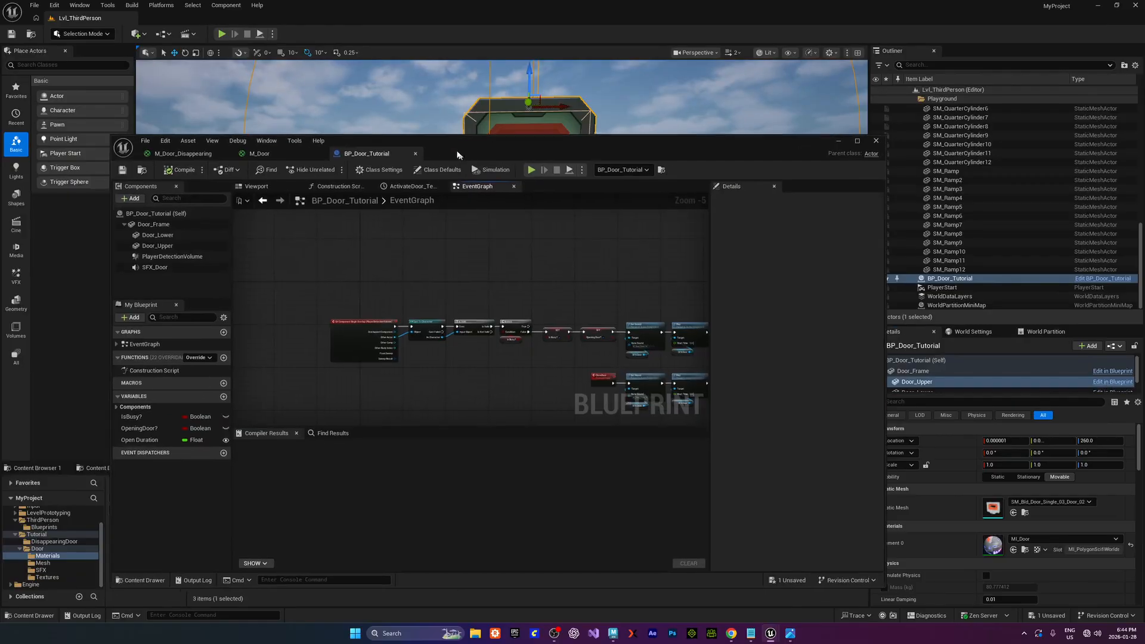
Show the Construction Script graph of BP_Door_Tutorial and shrink its editor into a floating window over the level
scroll(410, 276, up, 2)
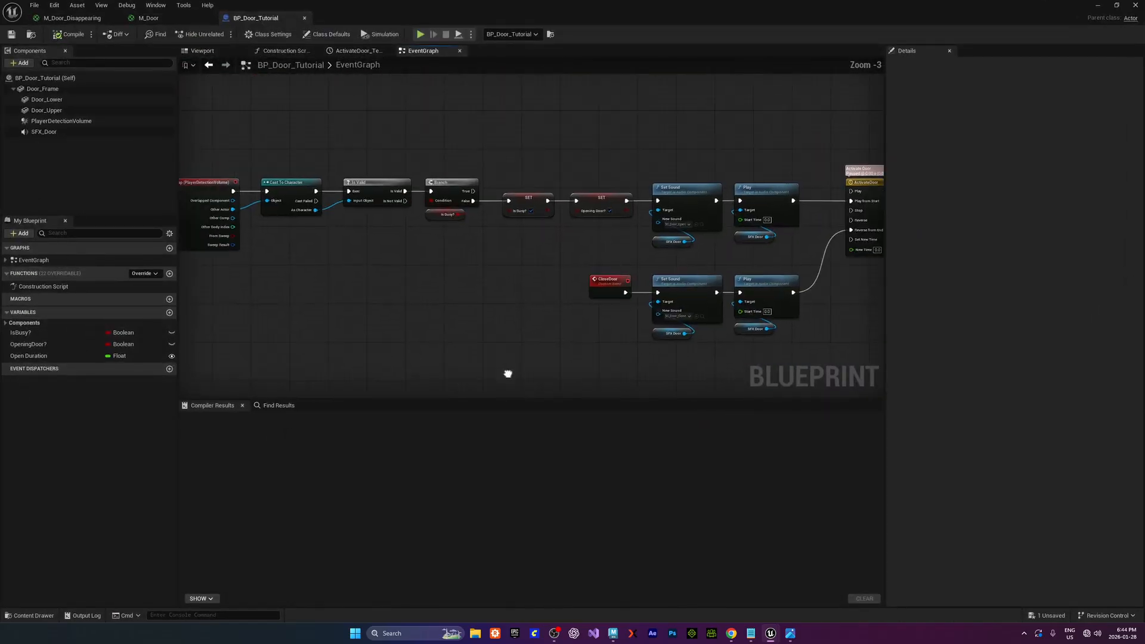
click(283, 51)
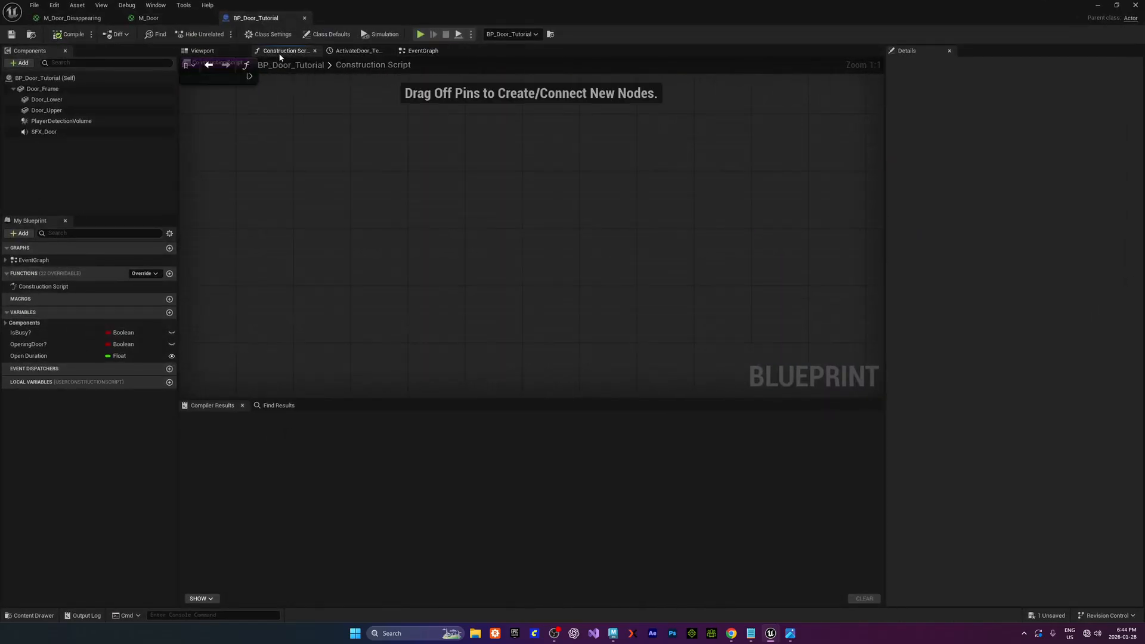
drag(414, 14, 452, 115)
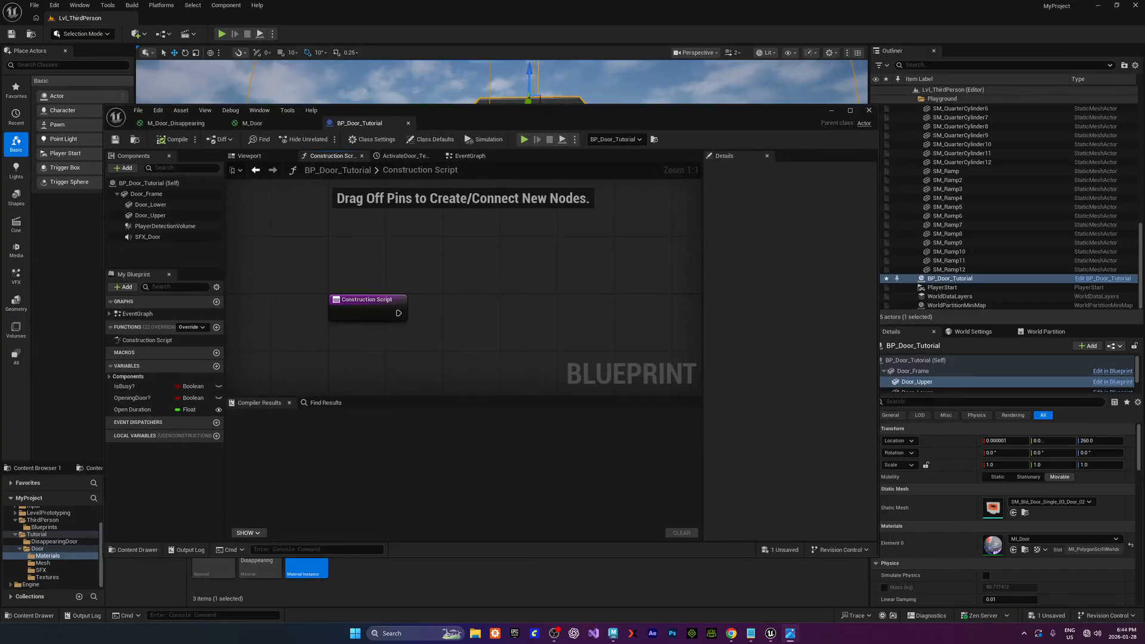
right_drag(392, 275, 457, 298)
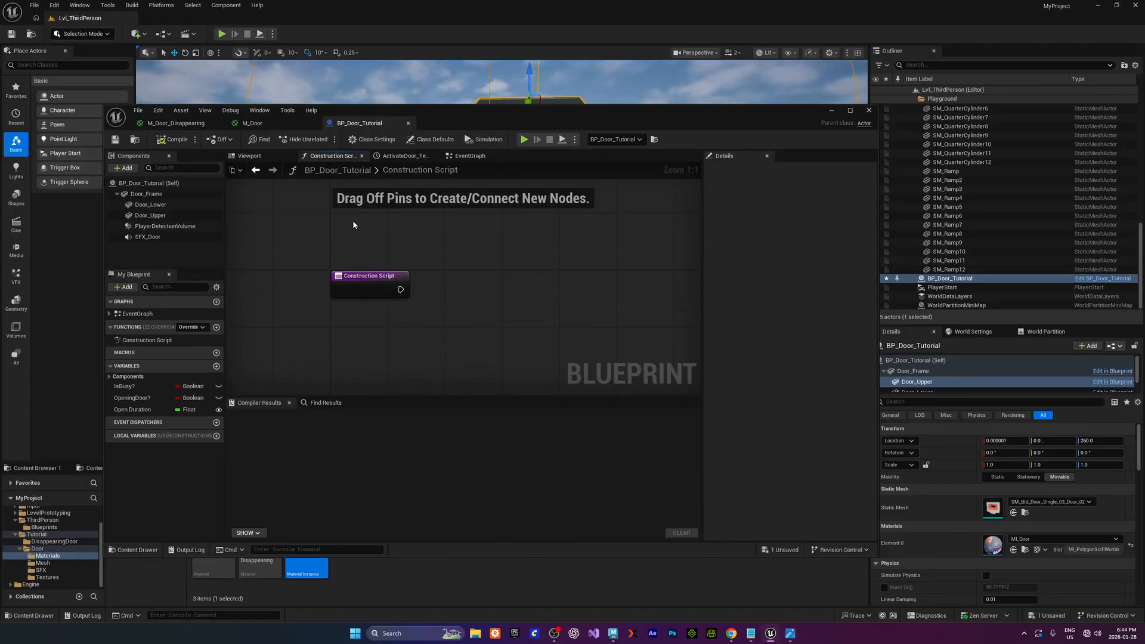
Assign the M_Door_Disappearing material to the Door_Upper and Door_Lower components of BP_Door_Tutorial
click(167, 194)
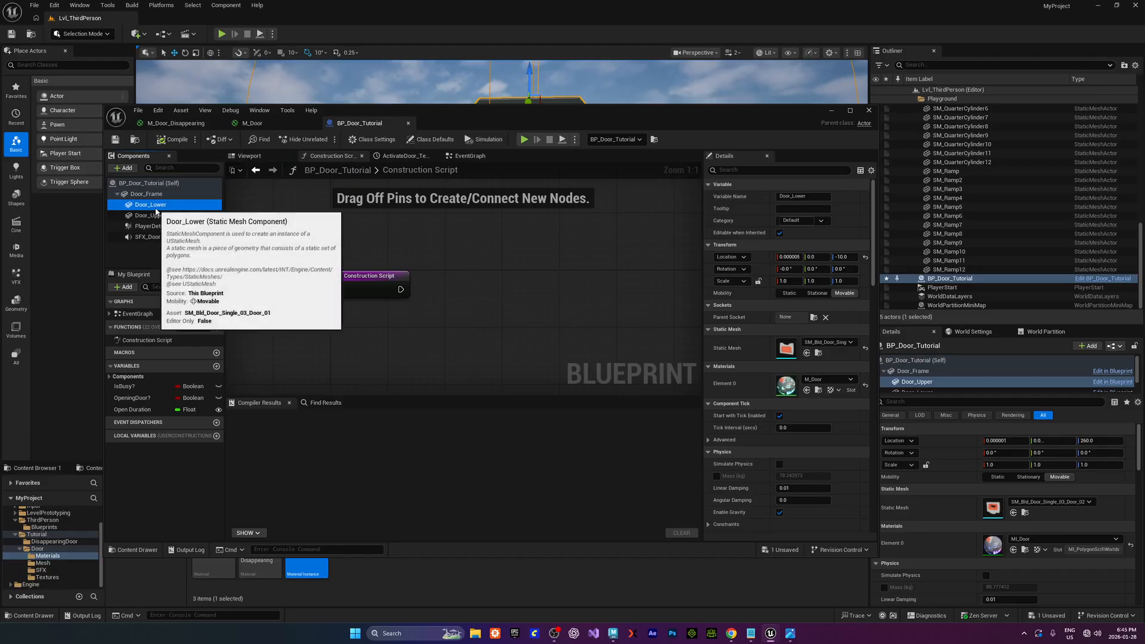
click(250, 156)
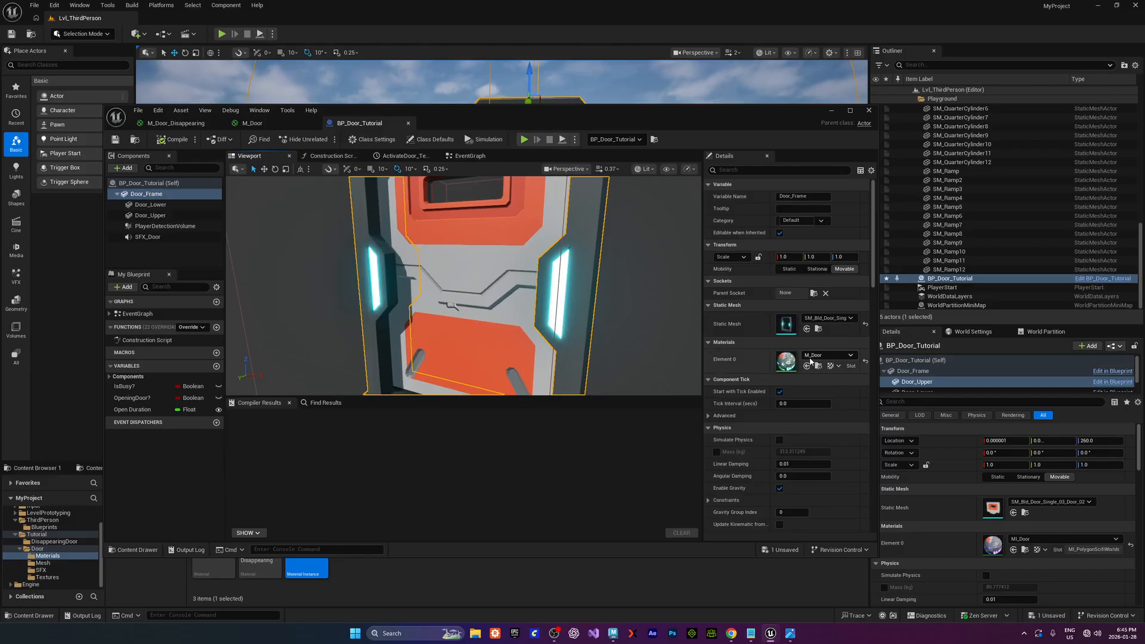
click(150, 215)
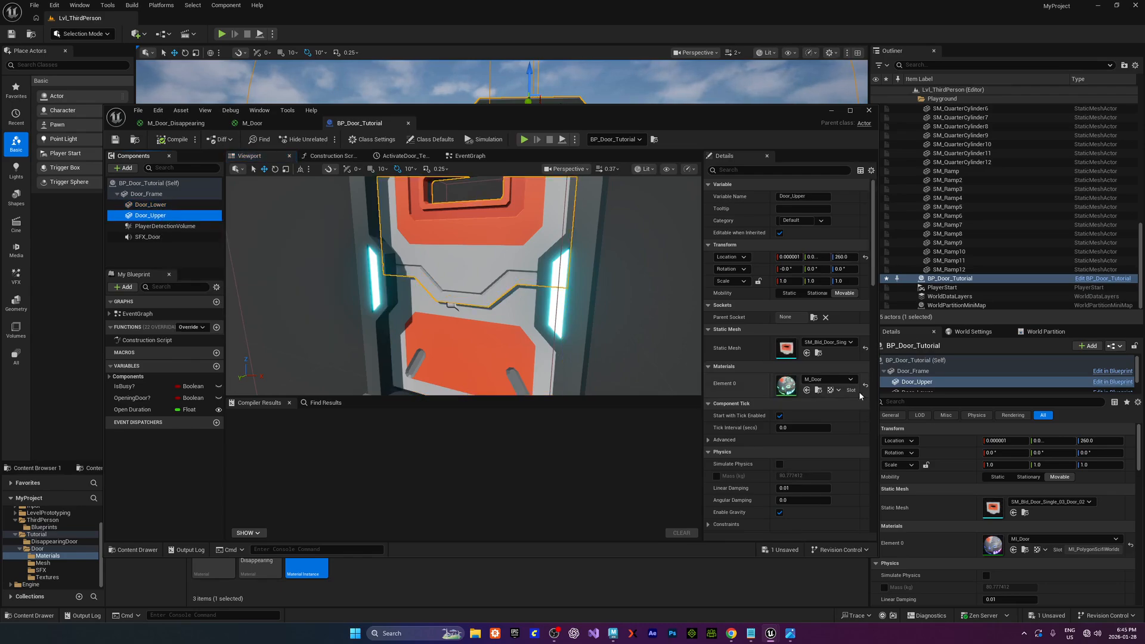
drag(634, 111, 0, 76)
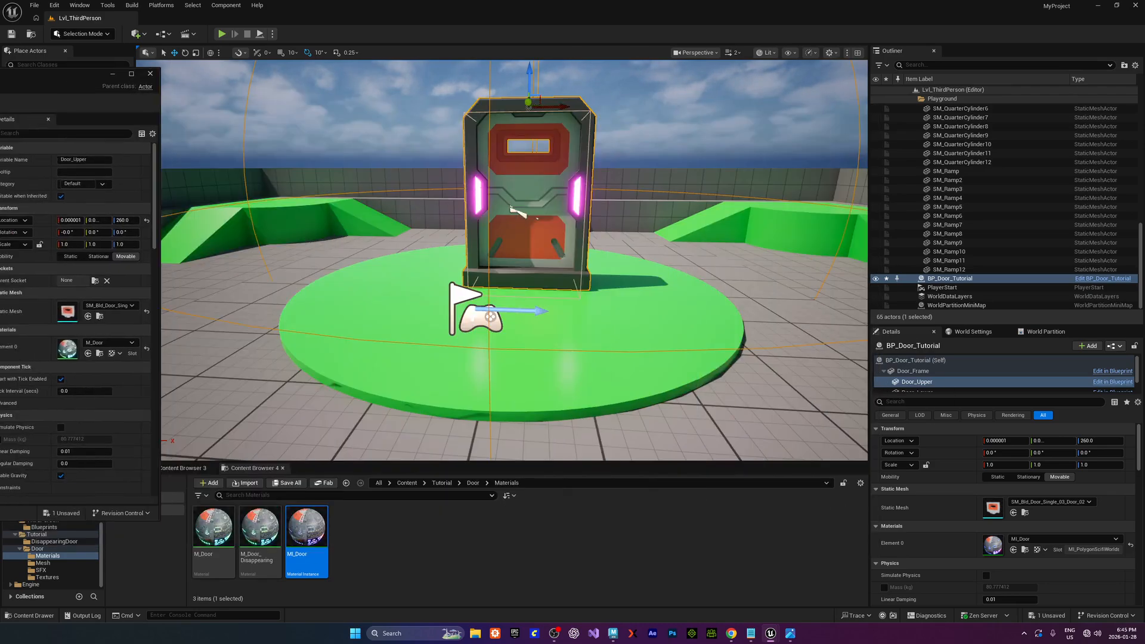
drag(255, 550, 61, 347)
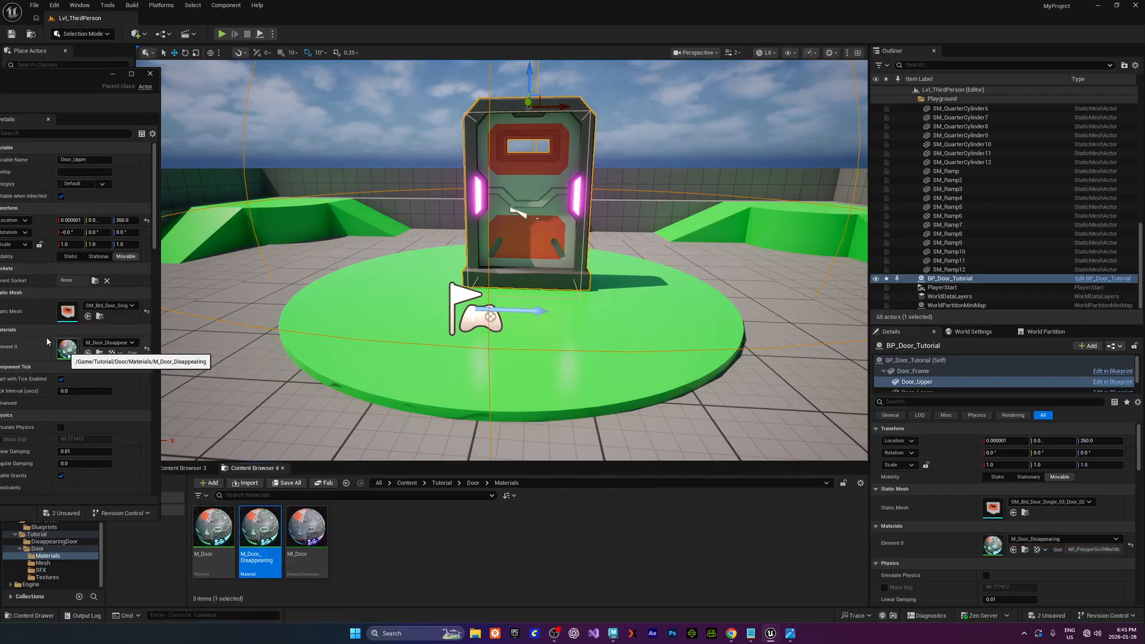
drag(260, 536, 72, 352)
drag(3, 76, 534, 105)
Connect the new BoxMask-3D result to the Opacity Mask input of M_Door_Disappearing and save the material
click(221, 115)
click(139, 115)
right_drag(720, 343, 449, 356)
scroll(519, 310, down, 2)
scroll(555, 306, up, 4)
drag(433, 222, 473, 227)
drag(589, 224, 642, 202)
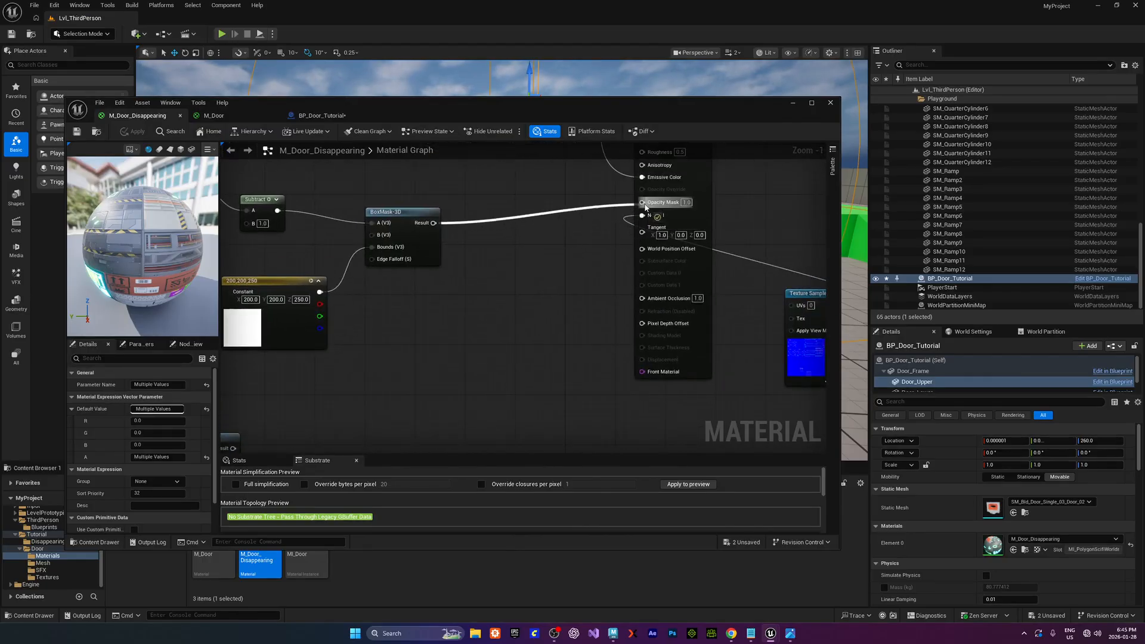
click(77, 131)
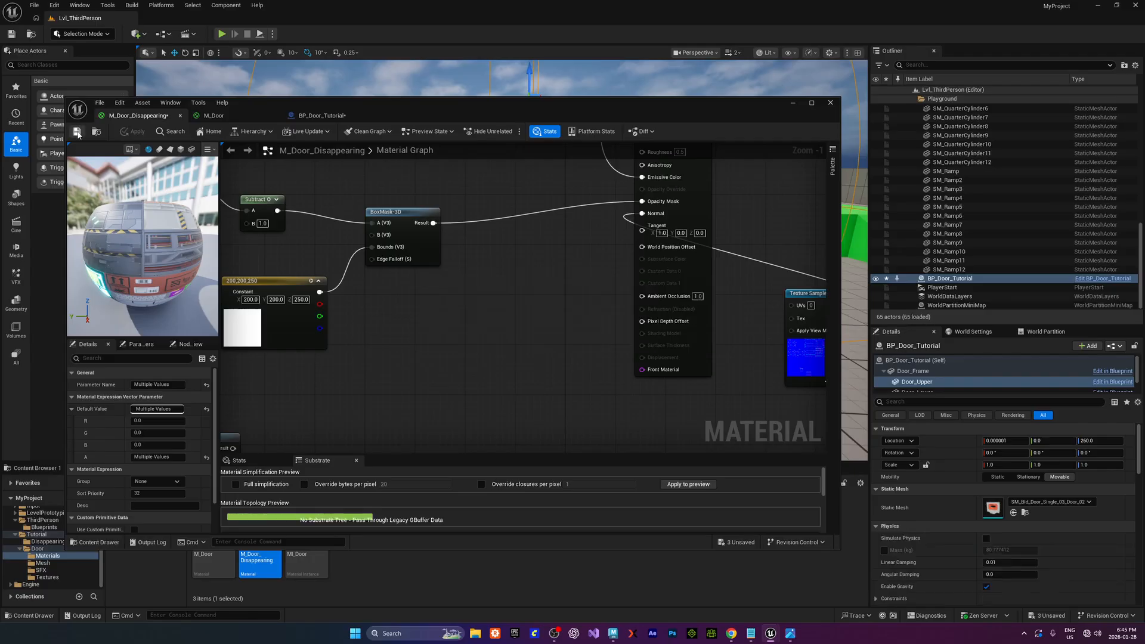
Try raising Door_Lower vertically in the BP_Door_Tutorial viewport and undo the move
click(299, 116)
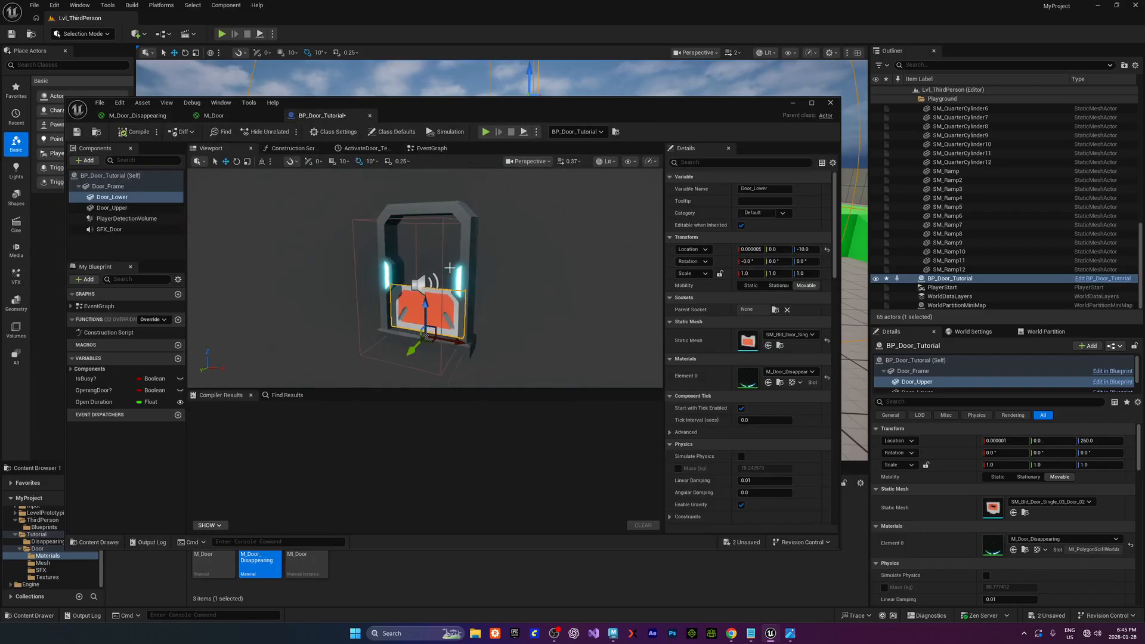
scroll(450, 267, up, 2)
drag(420, 328, 419, 274)
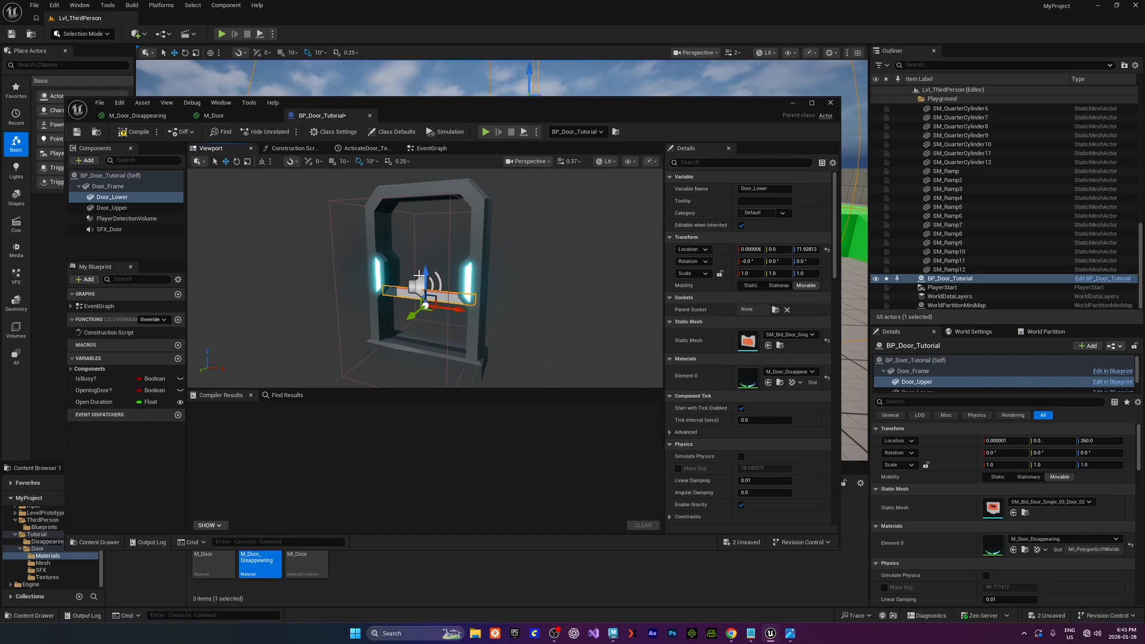
key(ctrl+z)
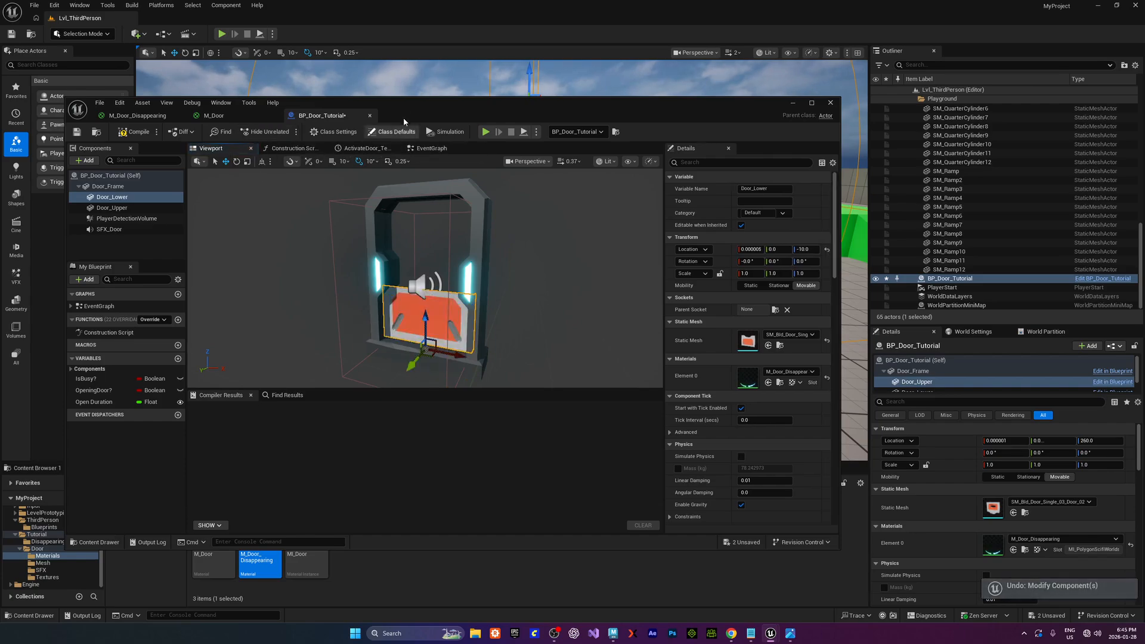
Look over the M_Door graph and the new box mask nodes in the M_Door_Disappearing graph
drag(401, 106, 399, 101)
click(221, 111)
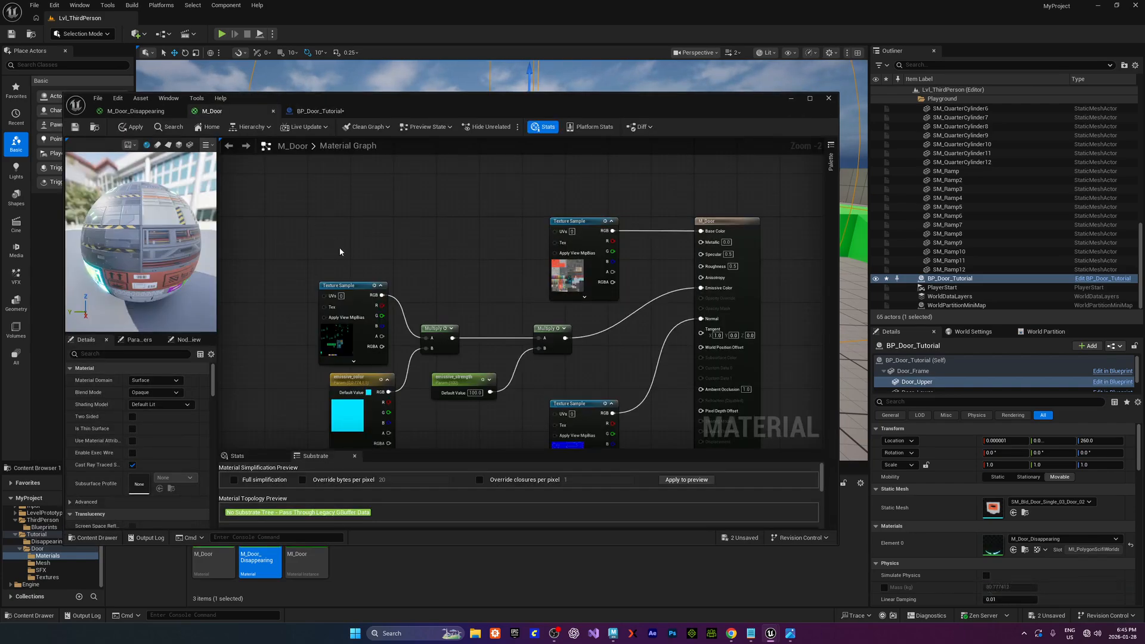
right_drag(340, 251, 350, 180)
click(122, 111)
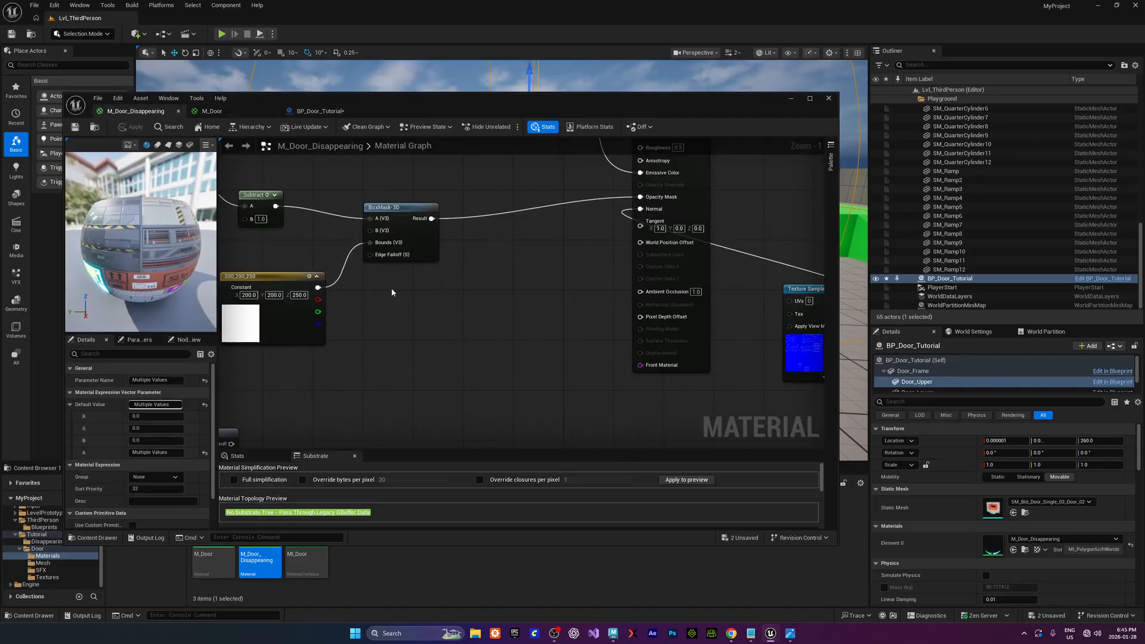
scroll(391, 288, down, 2)
right_drag(334, 249, 507, 273)
Add Door Upper and Door Lower component references to BP_Door_Tutorial's Construction Script graph
click(320, 112)
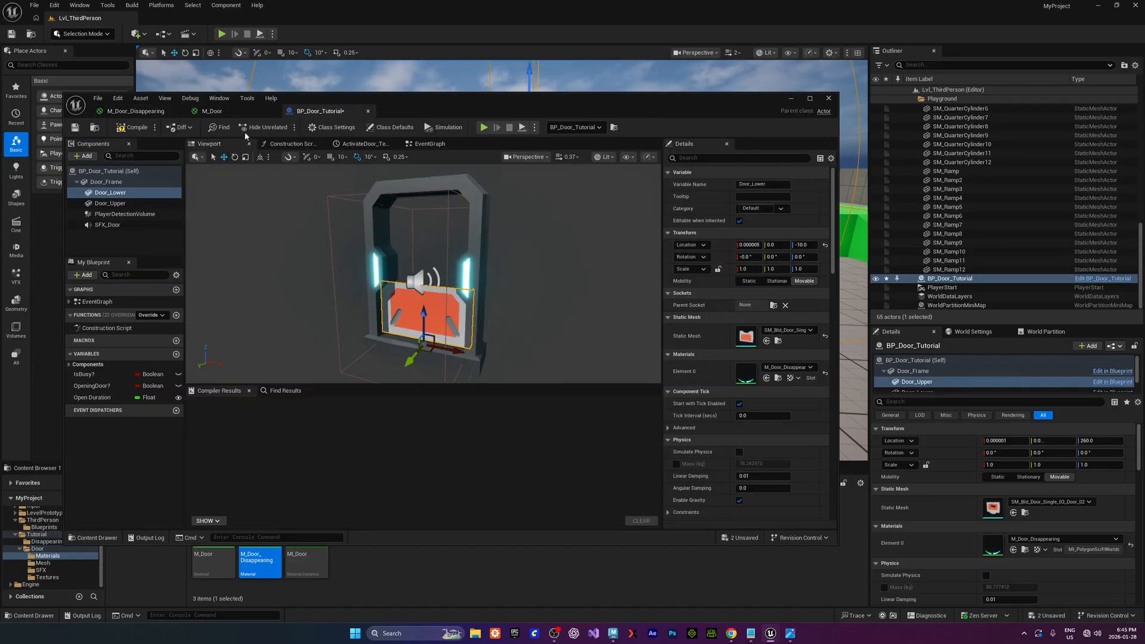
click(291, 144)
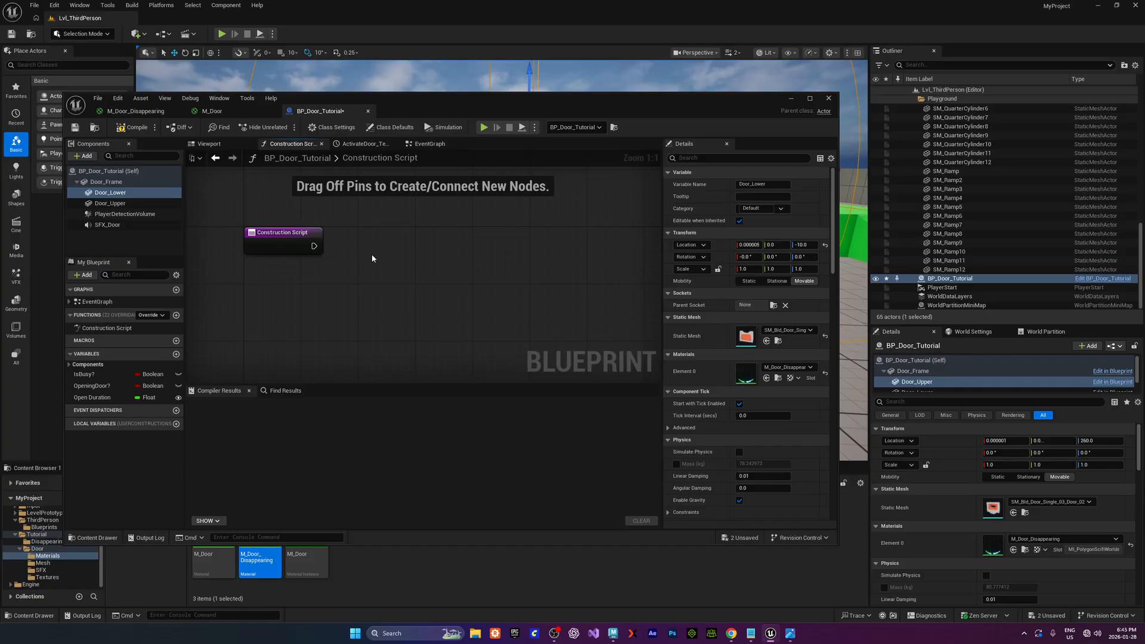
click(114, 193)
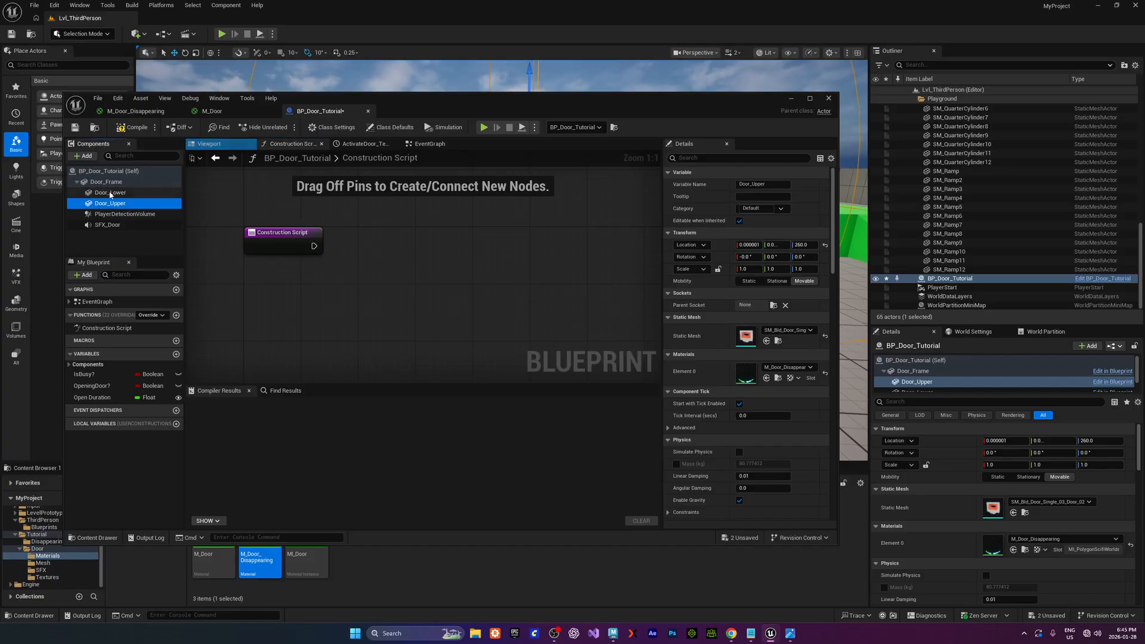
drag(114, 203, 302, 288)
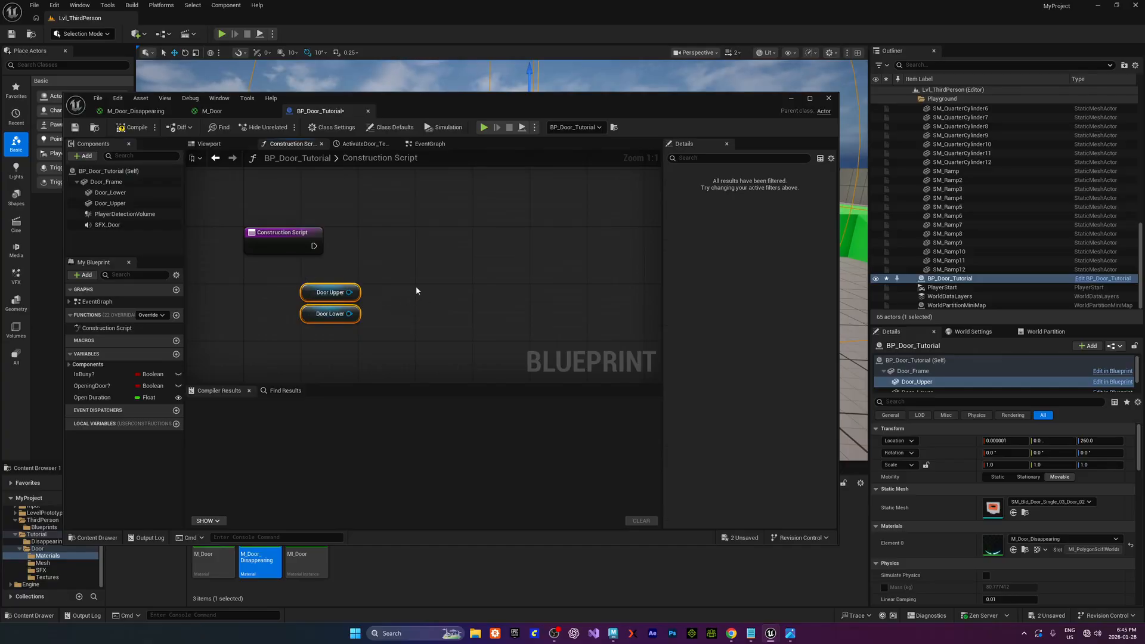
click(307, 279)
Add a Set Vector Parameter Value on Materials node targeting Door Upper and connect it to the Construction Script execution
drag(349, 292, 403, 271)
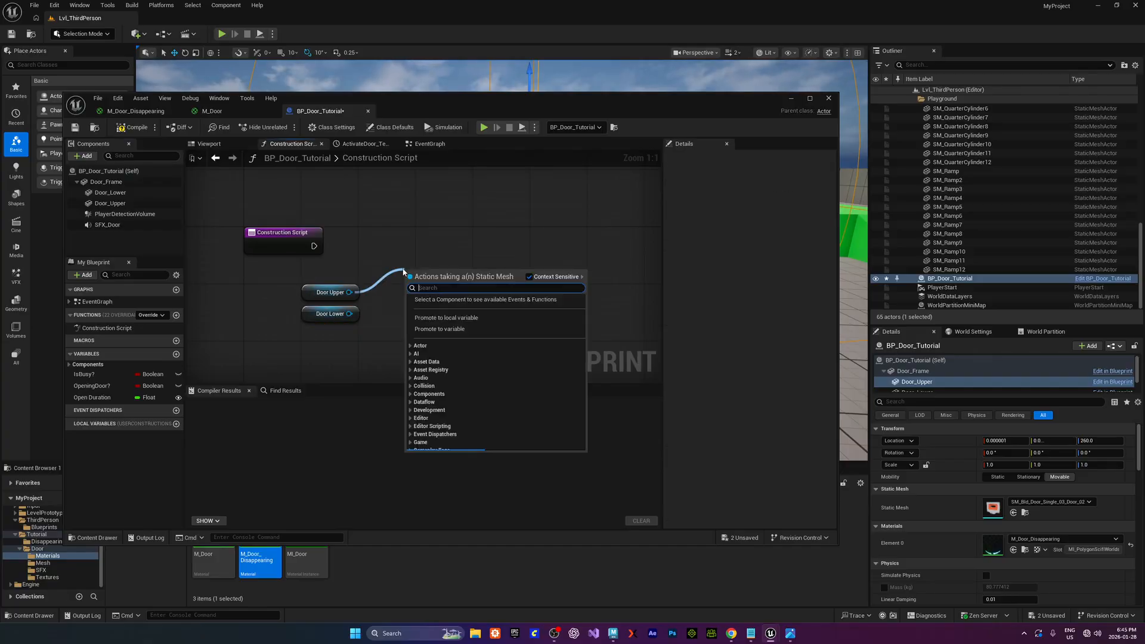
text(setvect)
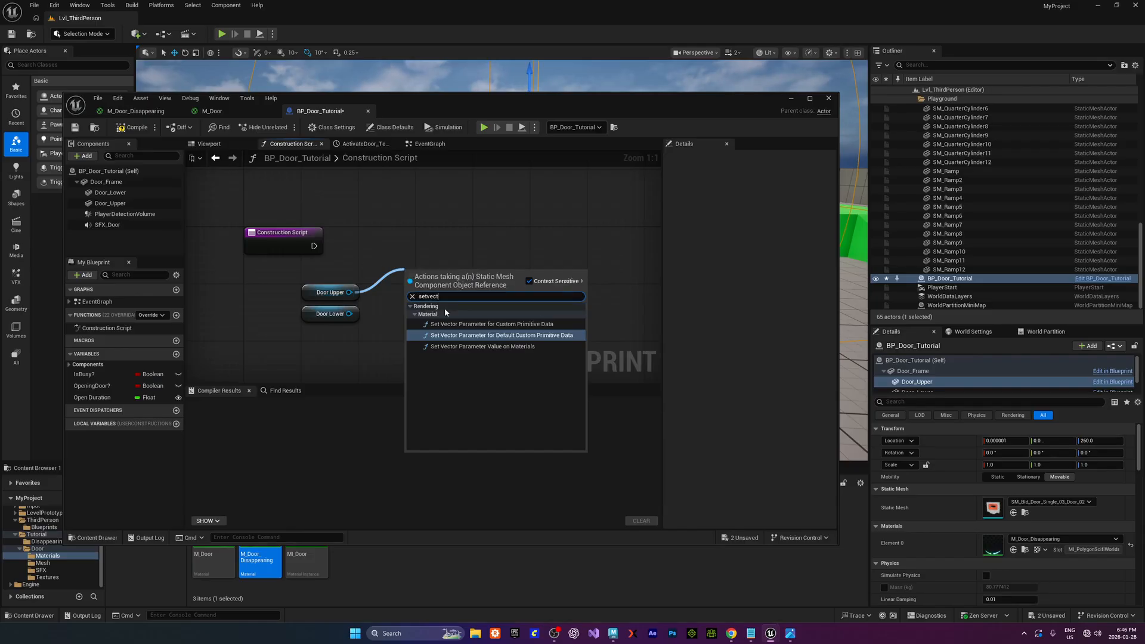
click(507, 347)
drag(453, 269, 467, 219)
drag(314, 245, 457, 229)
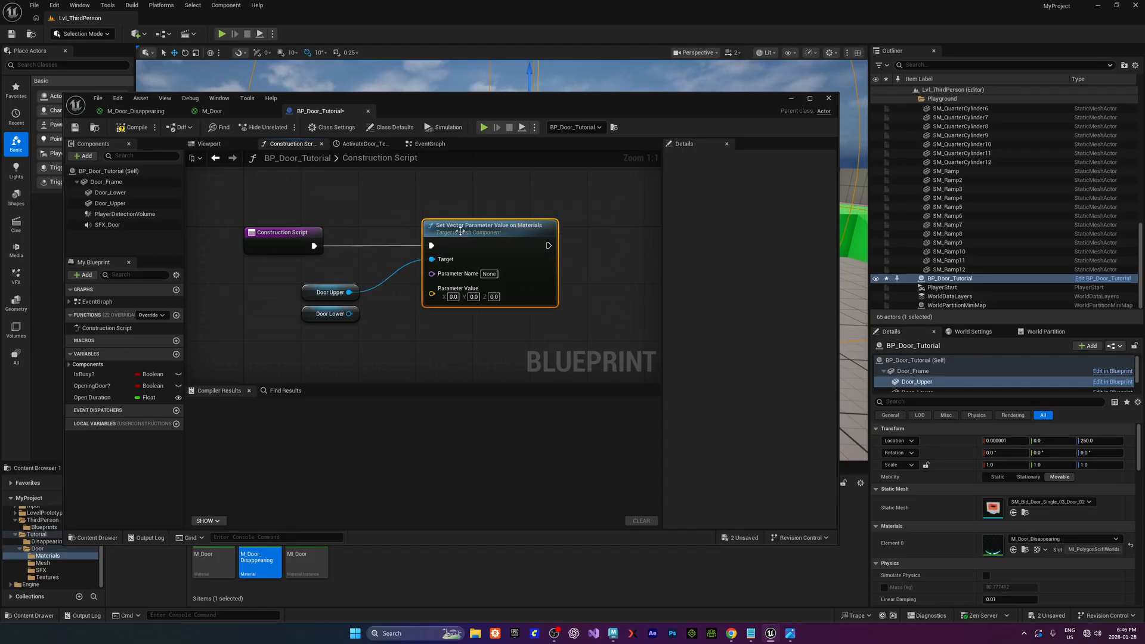
Rearrange the Door Upper and Door Lower references and the Set Vector Parameter Value on Materials node with more spacing
right_drag(353, 268, 370, 248)
drag(370, 248, 333, 261)
right_drag(410, 299, 356, 289)
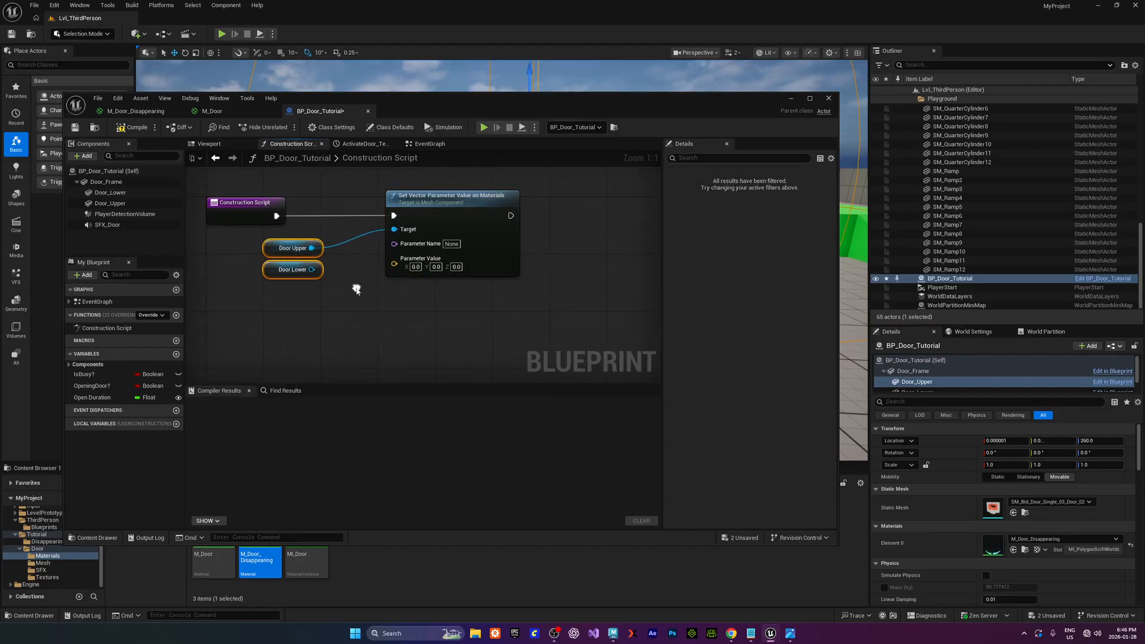
drag(419, 193, 484, 194)
drag(272, 249, 330, 249)
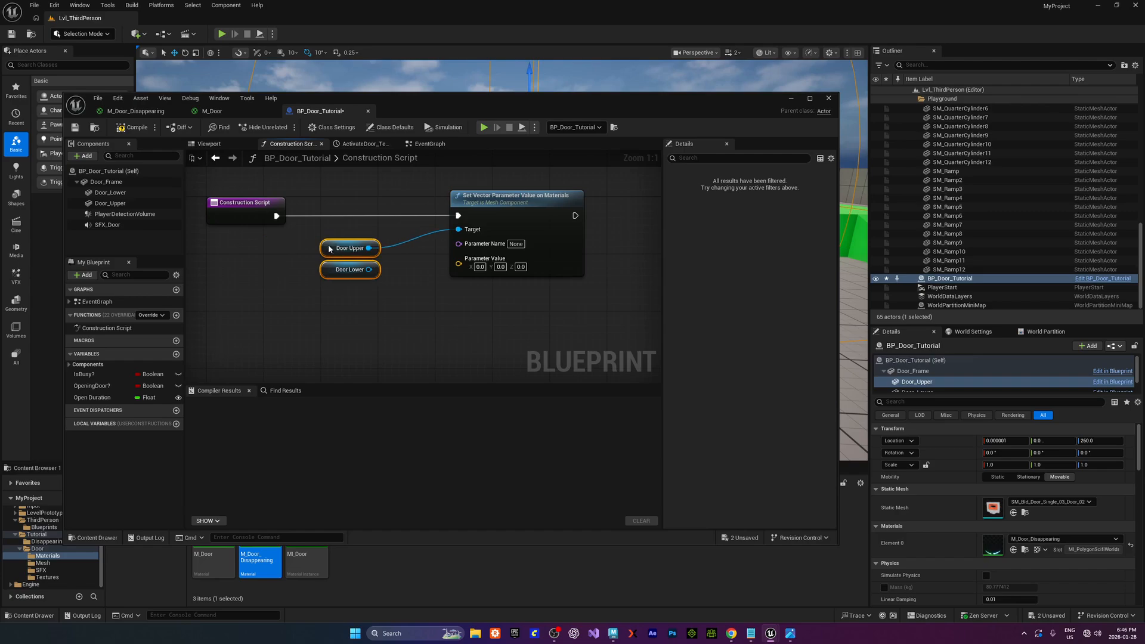
Examine the ActorWorldPosition parameter in the original mask group of M_Door_Disappearing
click(208, 110)
click(136, 113)
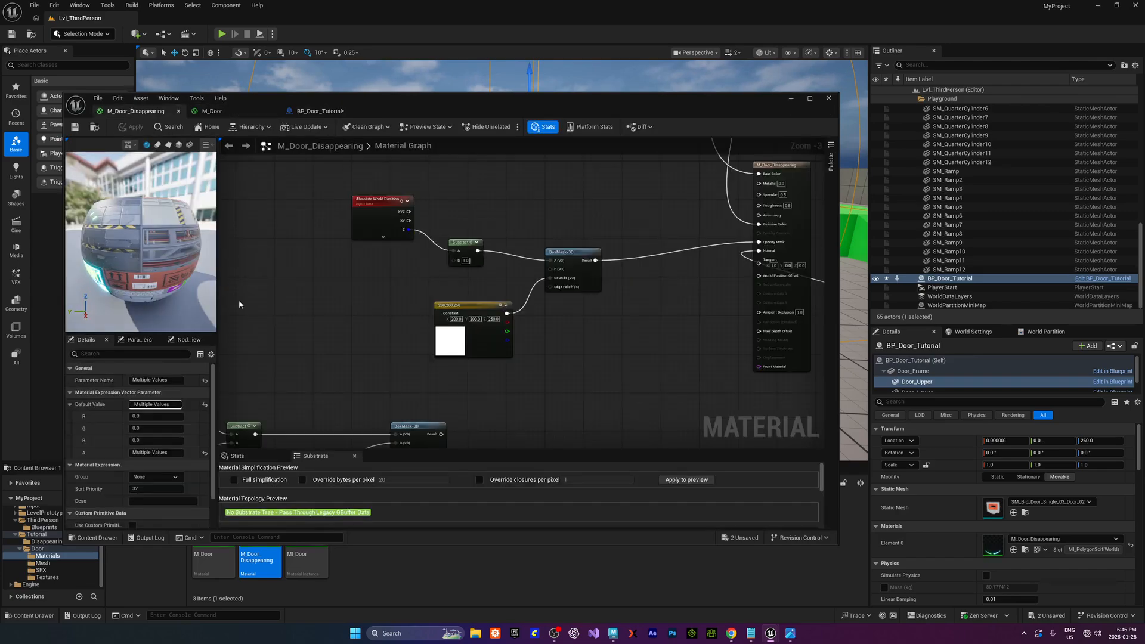
scroll(375, 275, down, 1)
right_drag(268, 381, 311, 306)
scroll(312, 306, up, 4)
right_drag(226, 332, 334, 302)
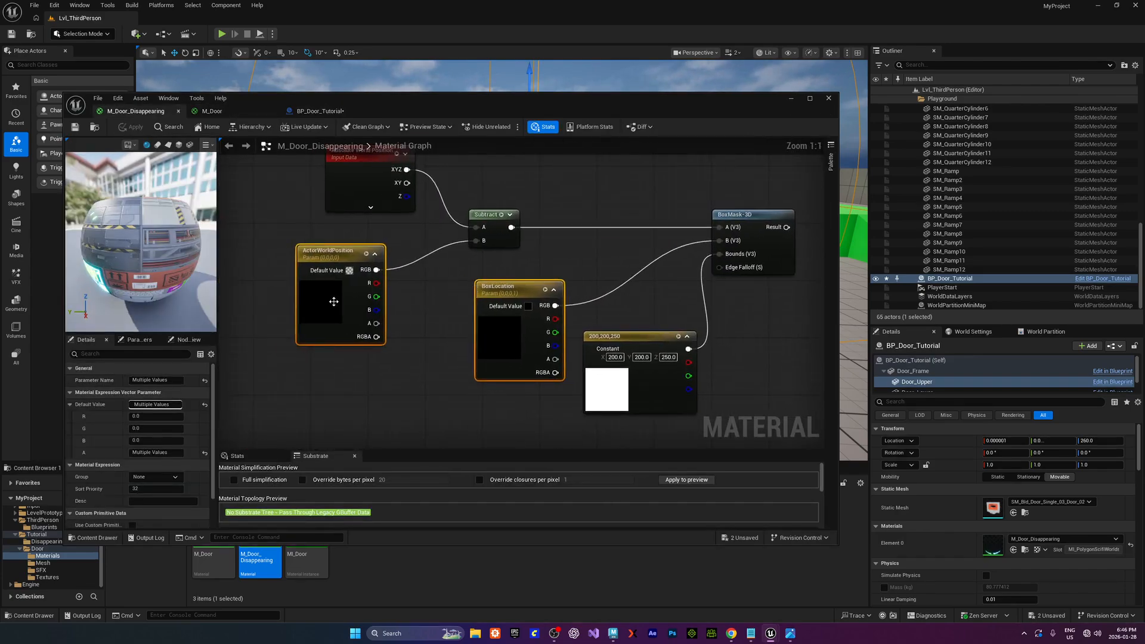
click(365, 368)
click(328, 250)
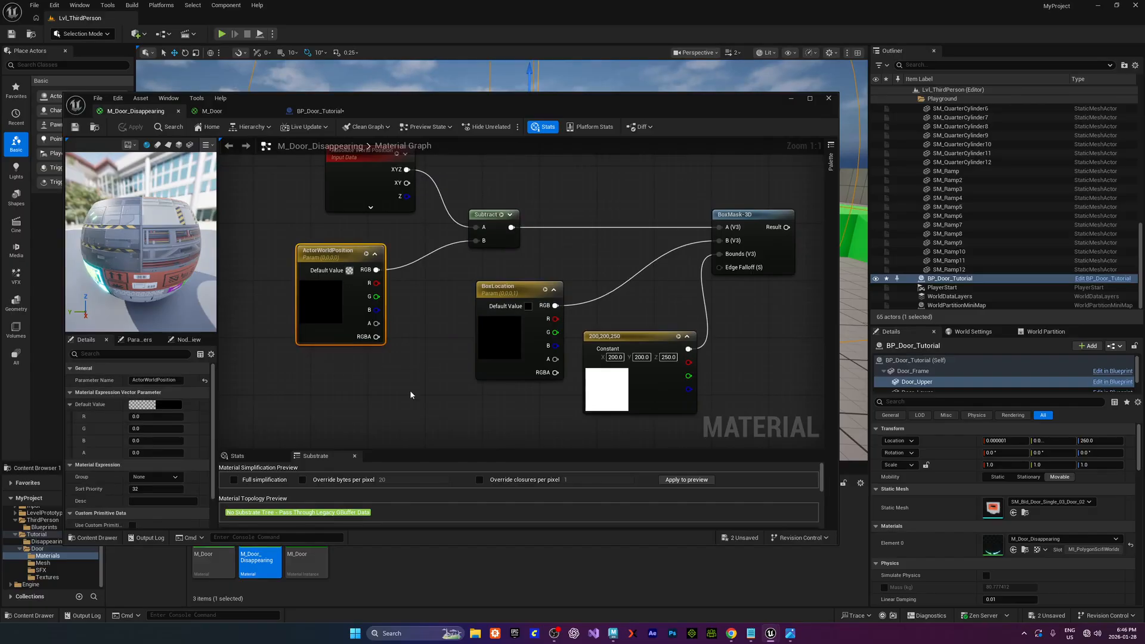
Try adding a Vector Parameter node below ActorWorldPosition and remove it
right_drag(410, 395, 414, 351)
right_click(308, 377)
text(vec)
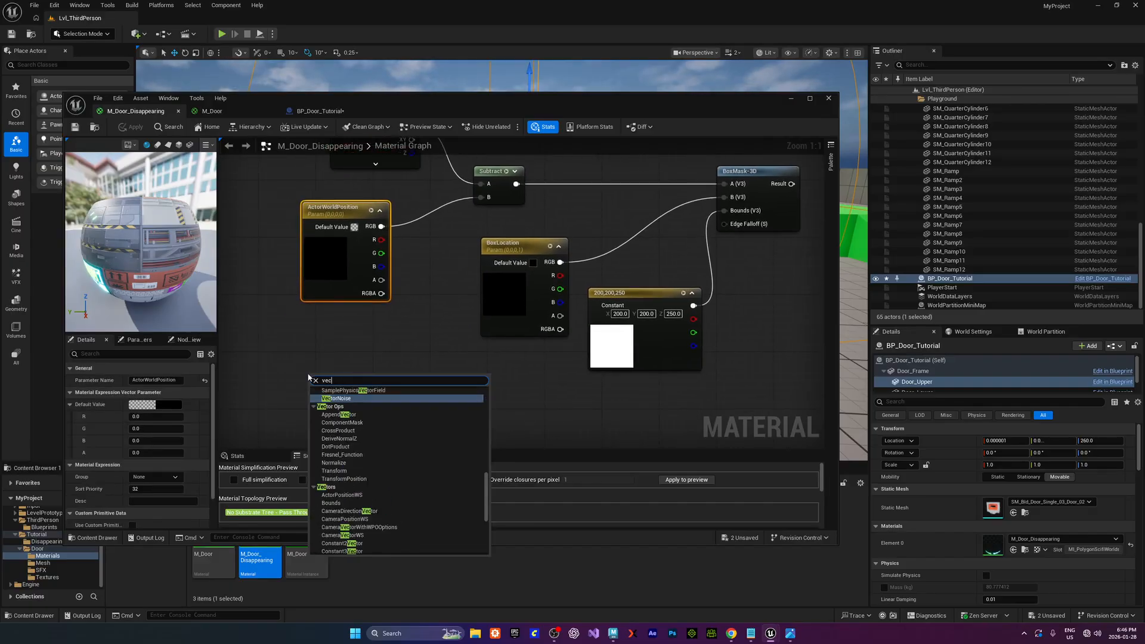
text(torpa)
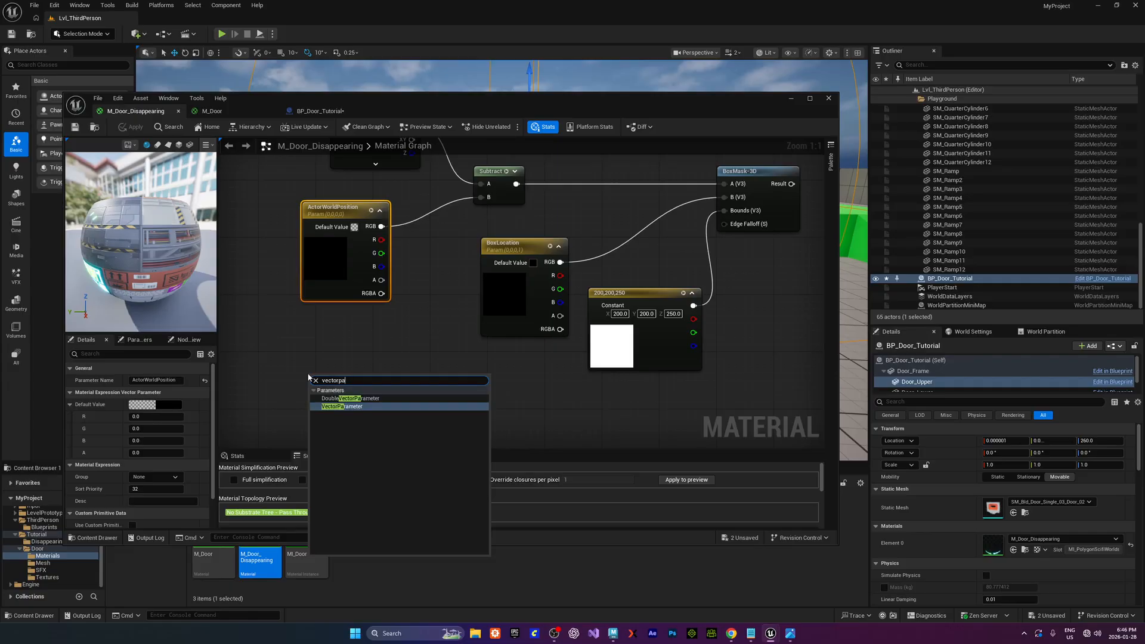
key(Return)
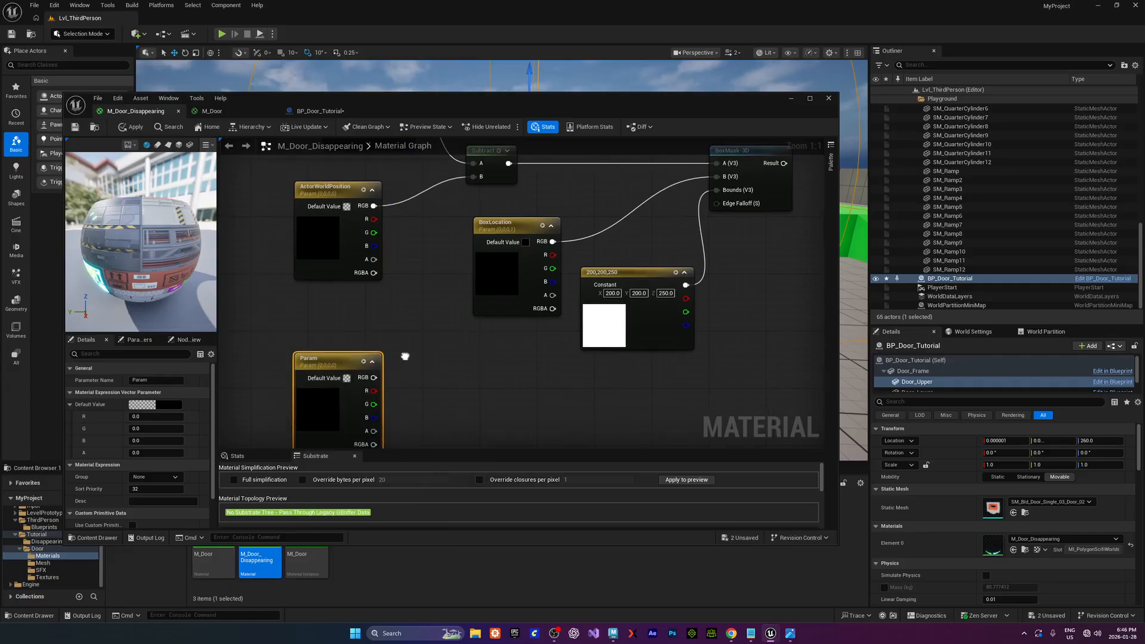
right_drag(313, 330, 306, 310)
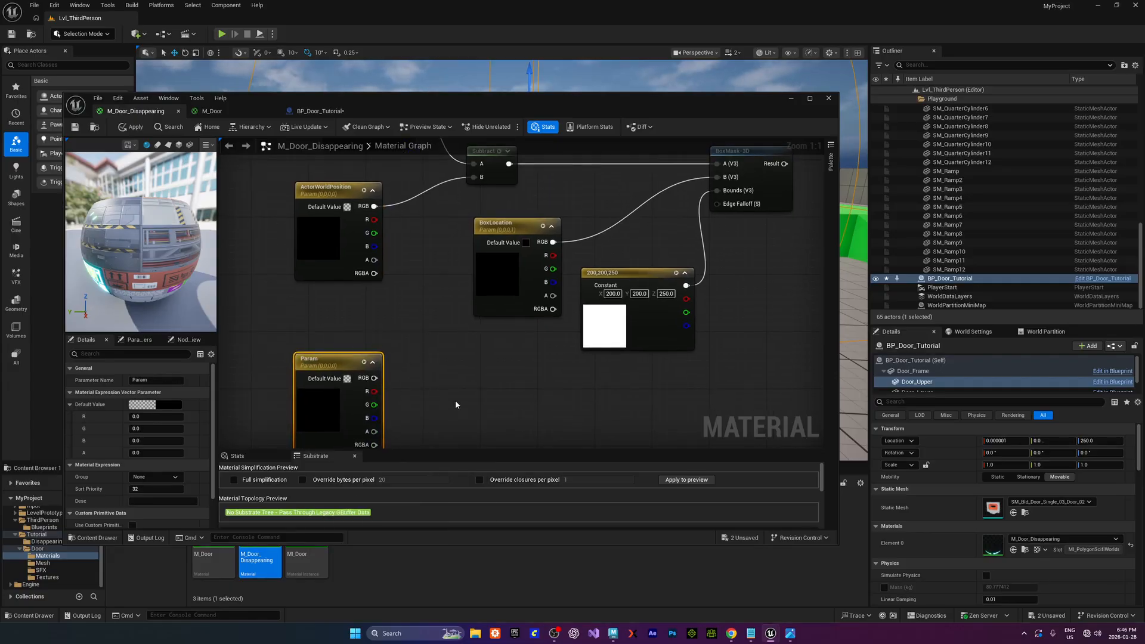
right_drag(455, 401, 429, 367)
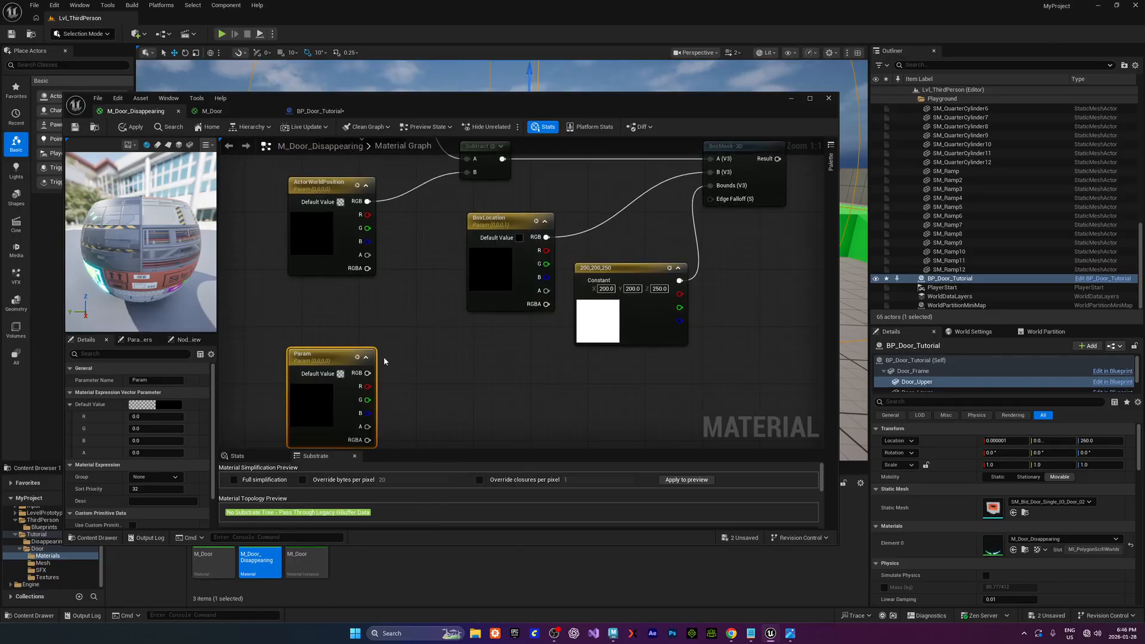
key(Delete)
Copy the original ActorWorldPosition and BoxLocation parameters and paste them beside the new mask's Subtract node
click(313, 180)
key(F2)
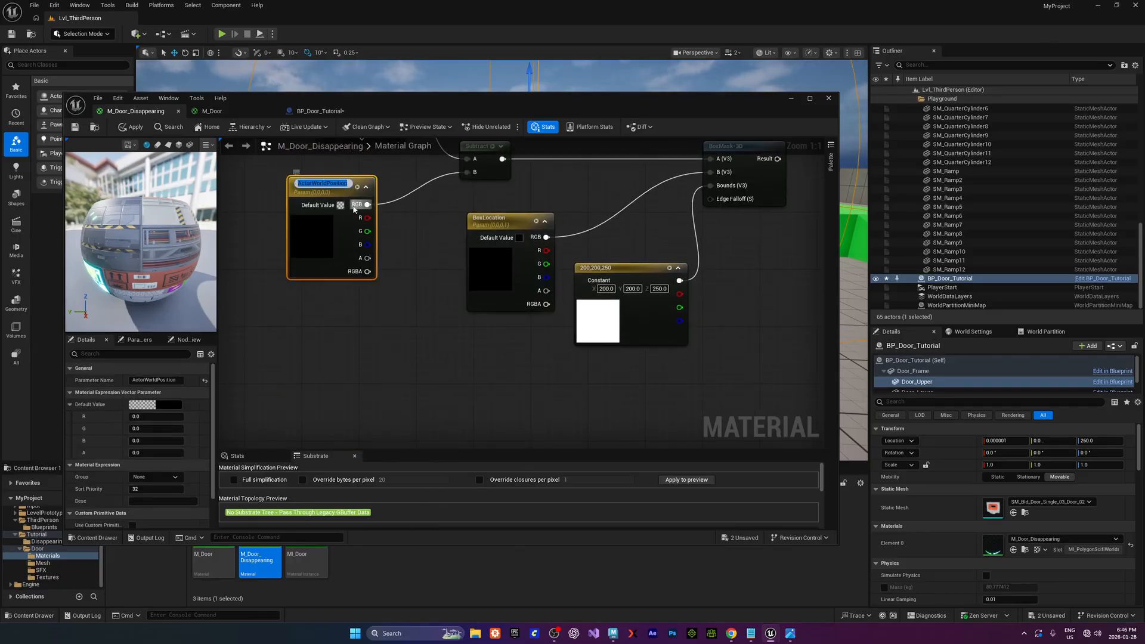
key(Return)
ctrl+click(492, 277)
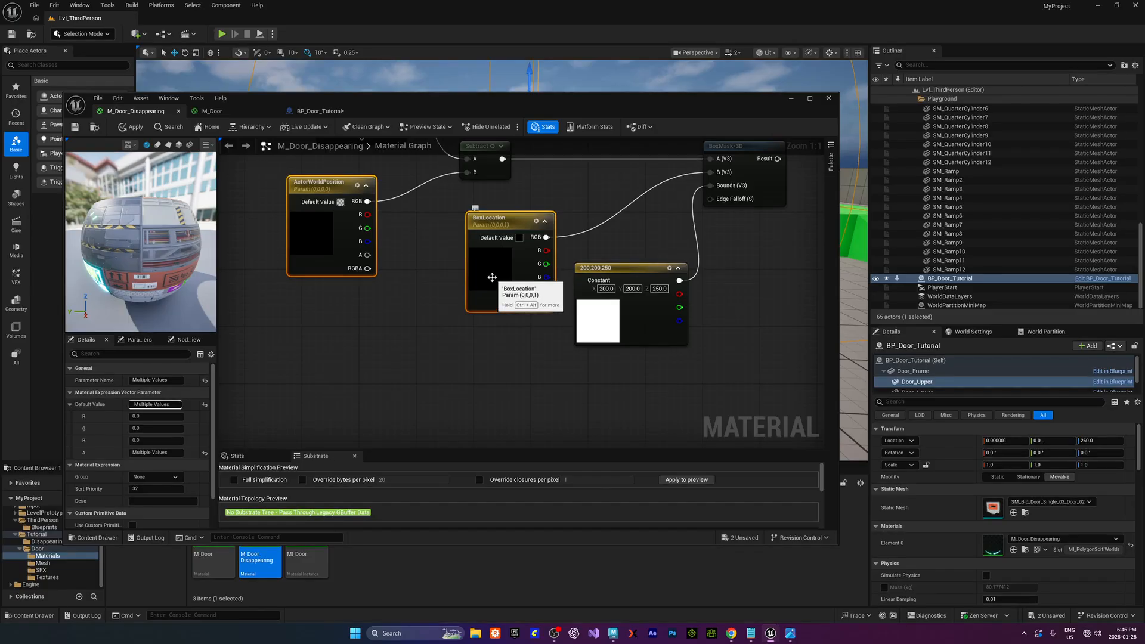
scroll(678, 200, down, 1)
right_drag(678, 200, 596, 346)
right_click(440, 290)
key(ctrl+v)
click(439, 289)
key(ctrl+v)
Move the new mask's 200,200,250 constant below its BoxMask-3D node to make room for the pasted parameters
right_drag(560, 263, 470, 272)
drag(512, 301, 654, 350)
right_drag(516, 368, 579, 343)
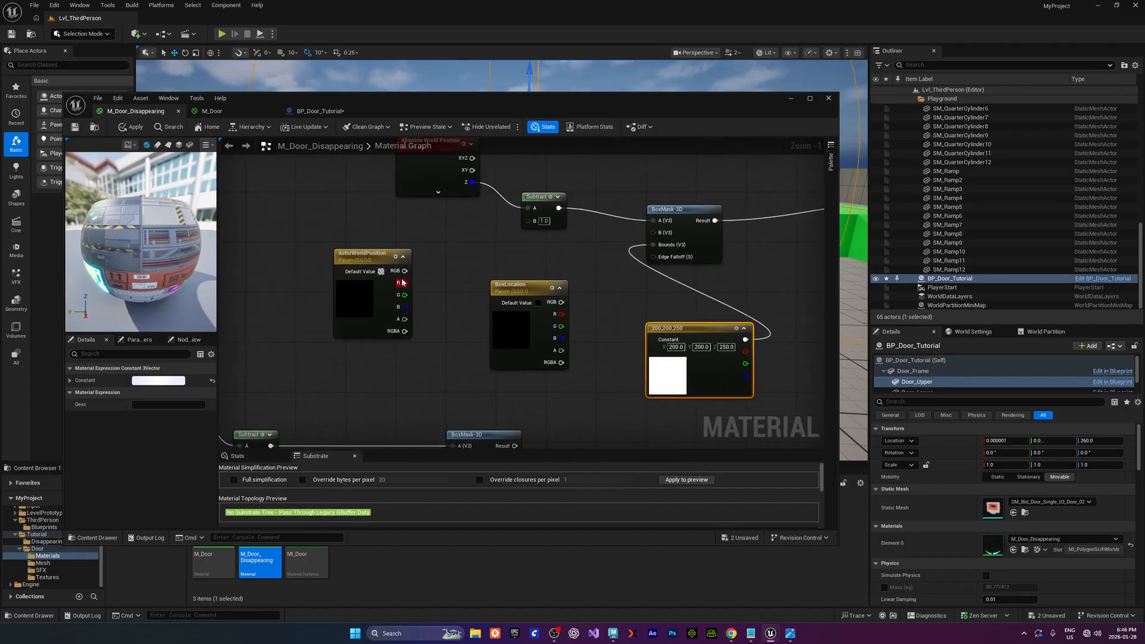
Connect the pasted ActorWorldPosition RGB output to input B of the new Subtract and place the parameter closer to it
drag(405, 270, 530, 221)
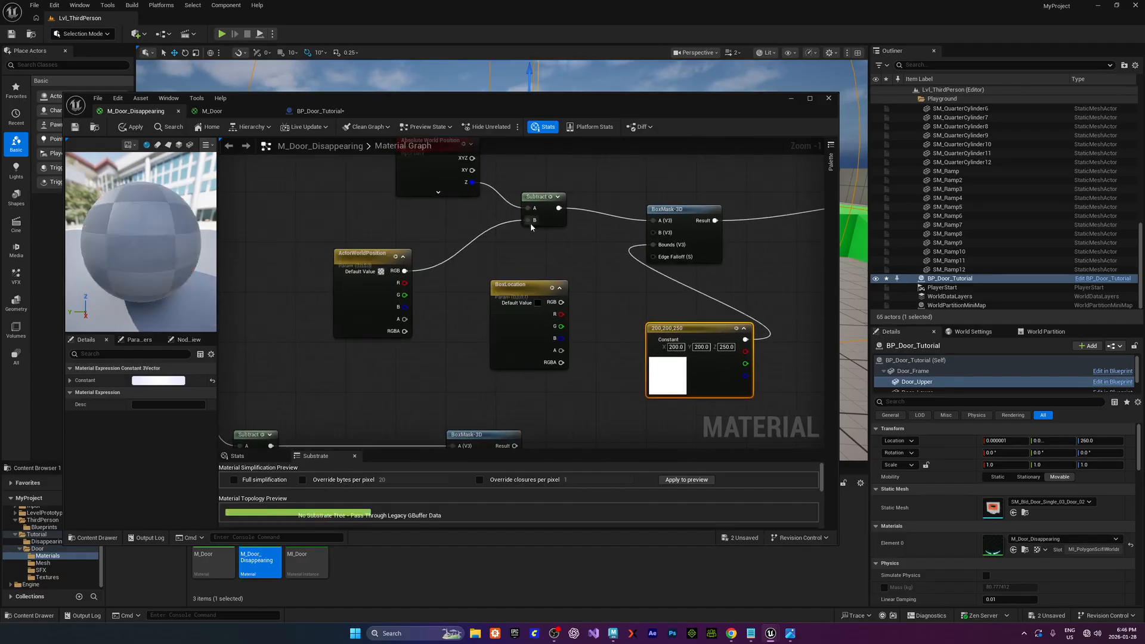
right_drag(527, 230, 501, 219)
drag(349, 241, 399, 216)
right_drag(495, 267, 511, 236)
Connect the pasted BoxLocation RGB output to input B of the new BoxMask-3D node
scroll(524, 279, down, 2)
right_drag(460, 299, 552, 293)
right_drag(590, 209, 492, 259)
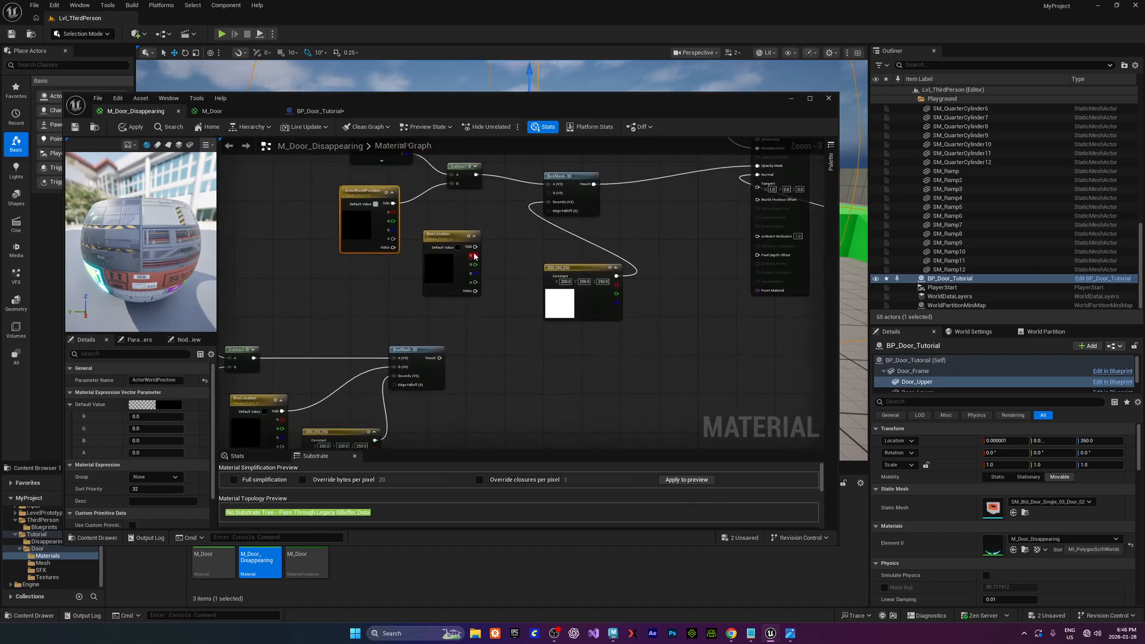
drag(475, 246, 553, 201)
right_drag(557, 200, 493, 195)
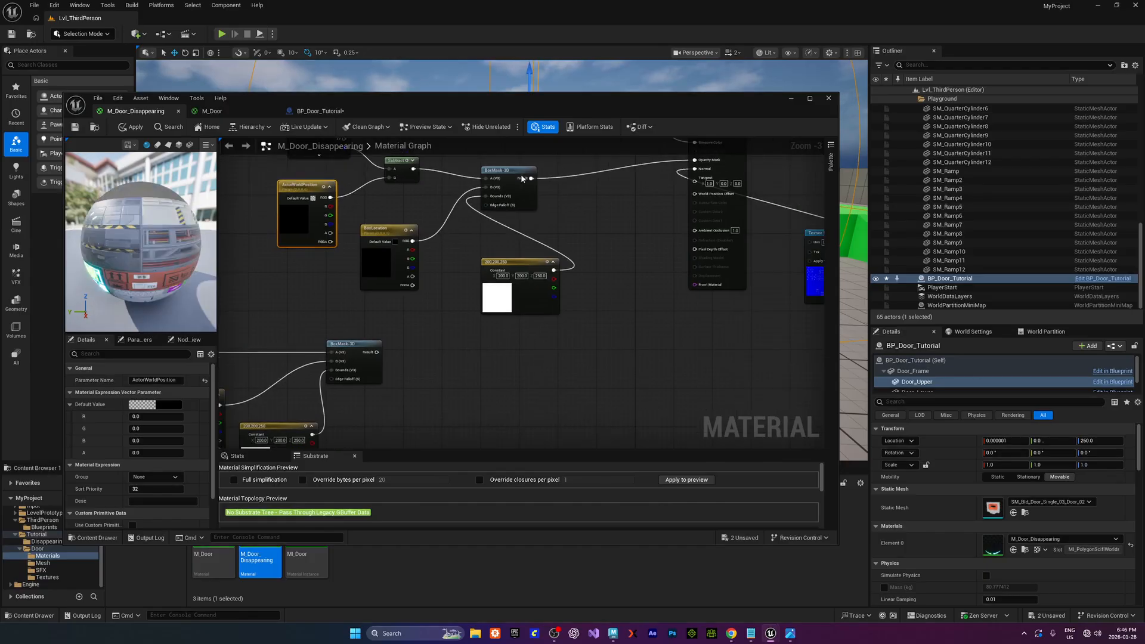
Arrange the new mask's BoxLocation parameter, 200,200,250 constant and BoxMask-3D node into a tidier layout with clear wires
drag(522, 176, 526, 172)
right_drag(460, 234, 493, 224)
drag(427, 227, 451, 202)
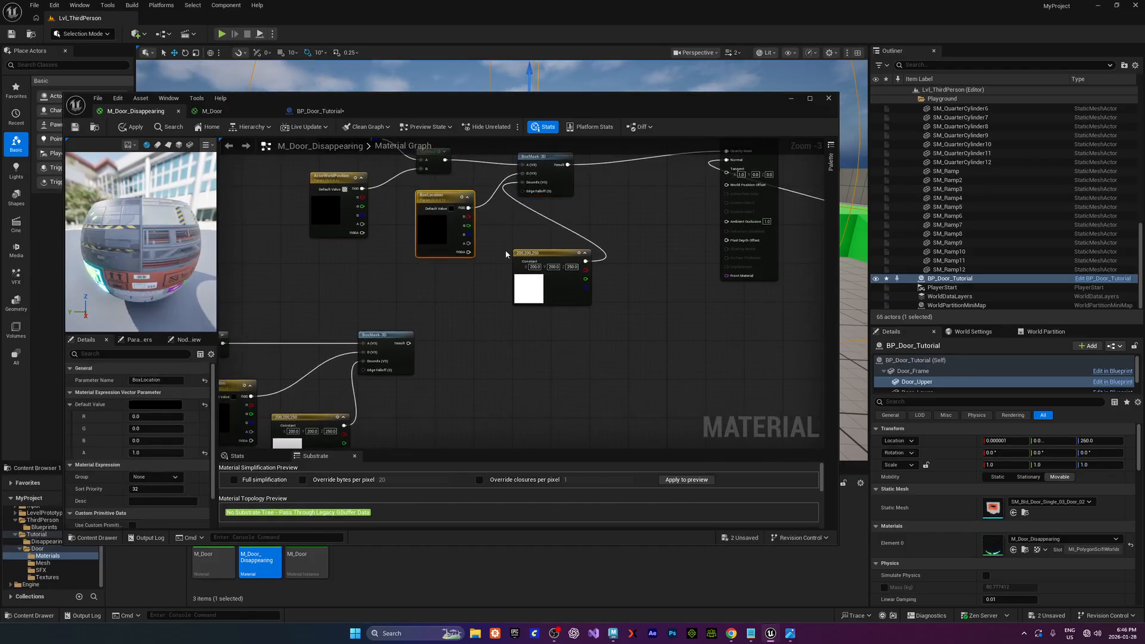
drag(523, 255, 496, 252)
right_drag(608, 228, 587, 252)
drag(515, 181, 538, 175)
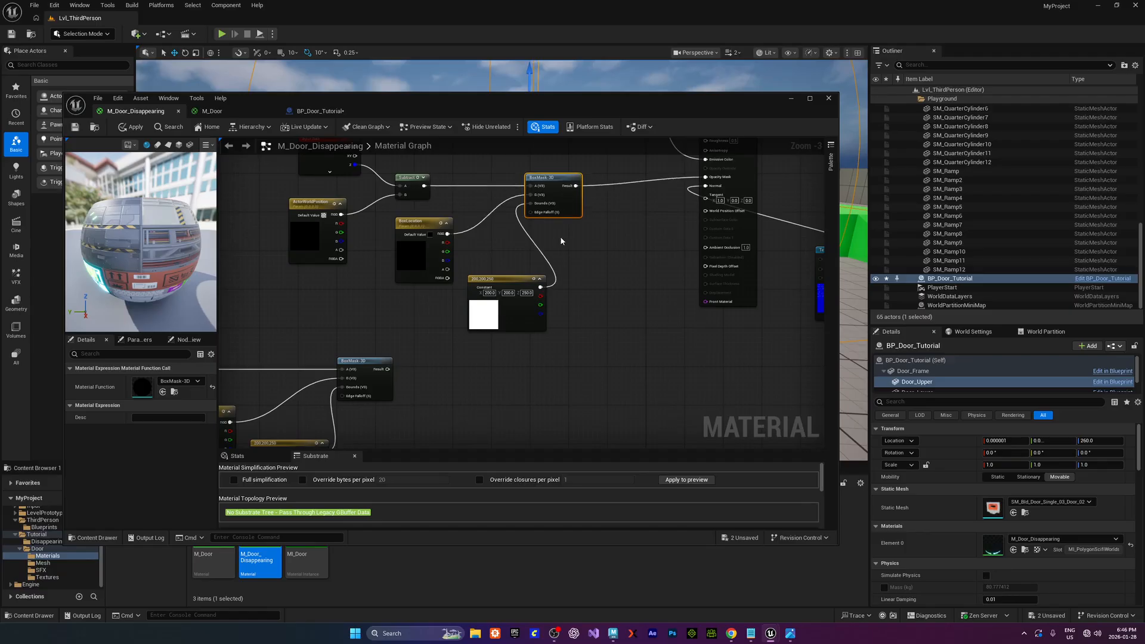
right_drag(560, 277, 626, 251)
Review the new mask's BoxLocation and ActorWorldPosition parameter nodes and their connections
scroll(626, 251, down, 2)
drag(310, 263, 492, 374)
right_drag(520, 303, 563, 321)
scroll(572, 298, up, 4)
click(463, 257)
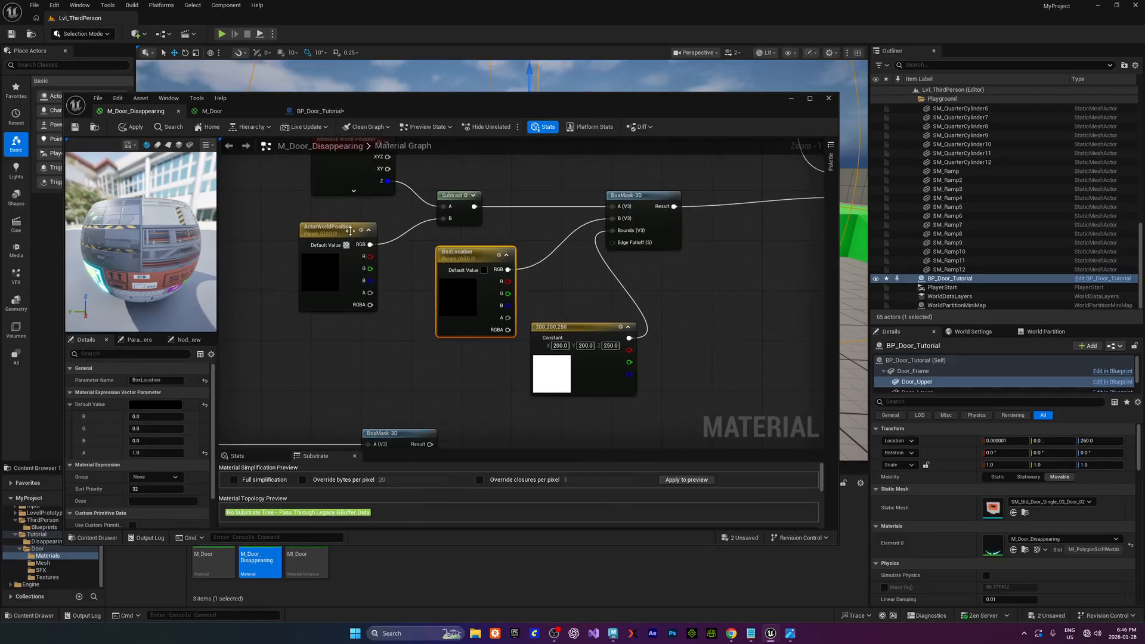
click(347, 230)
In BP_Door_Tutorial, add a Box Collision component under PlayerDetectionVolume
click(322, 112)
mouse_move(412, 307)
right_down()
mouse_move(289, 313)
mouse_move(410, 282)
right_up()
click(377, 204)
right_drag(275, 292, 365, 277)
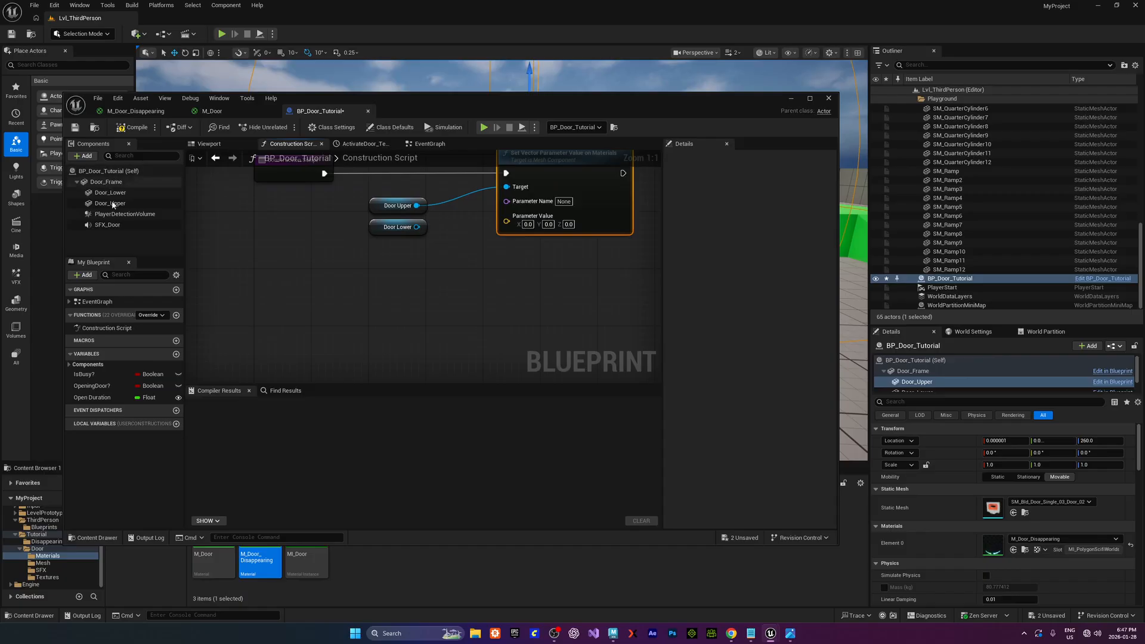
click(123, 214)
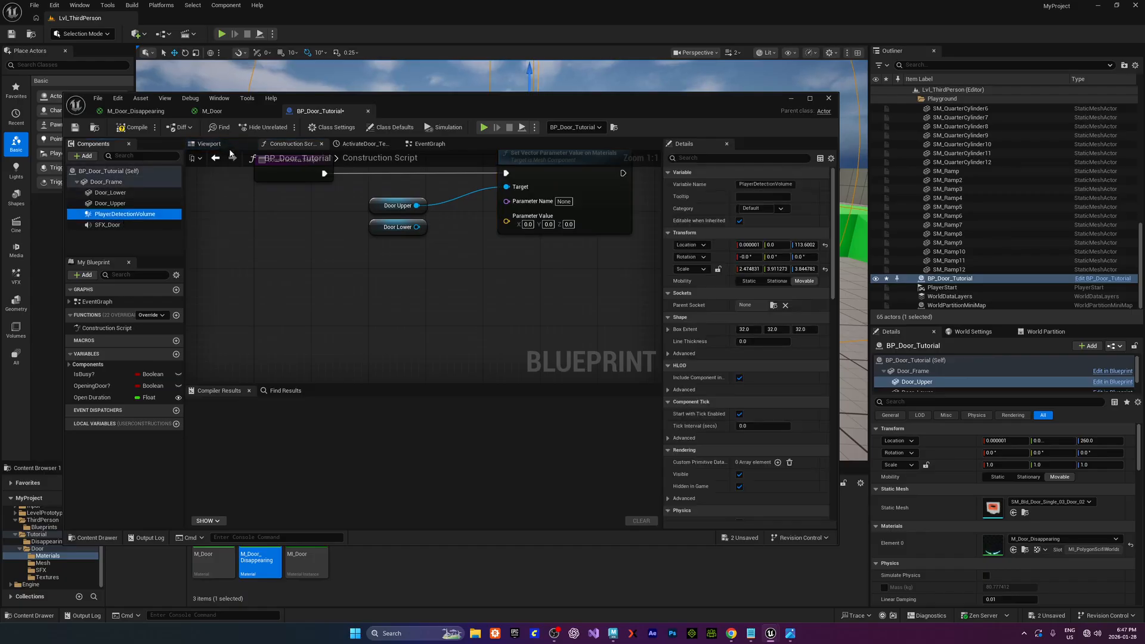
click(208, 143)
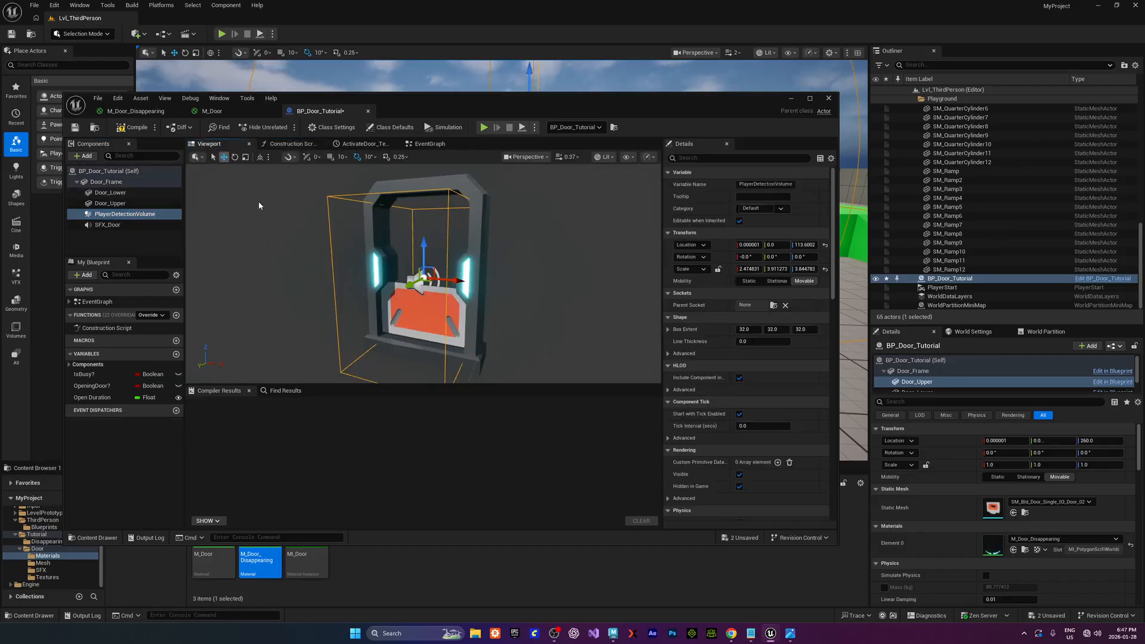
click(87, 156)
text(box)
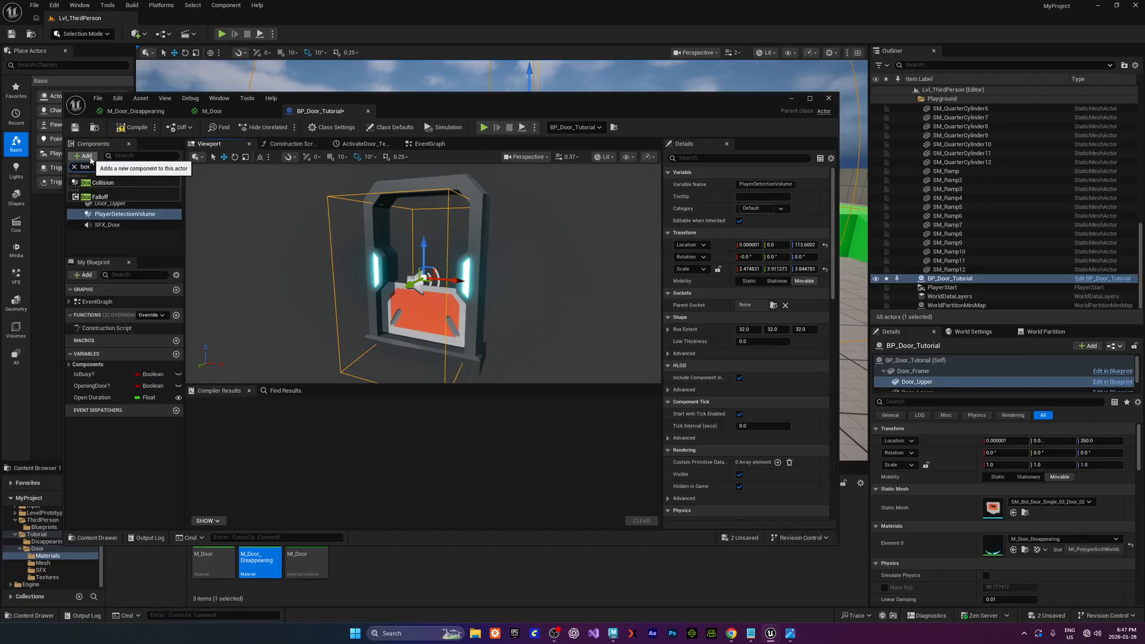
click(103, 186)
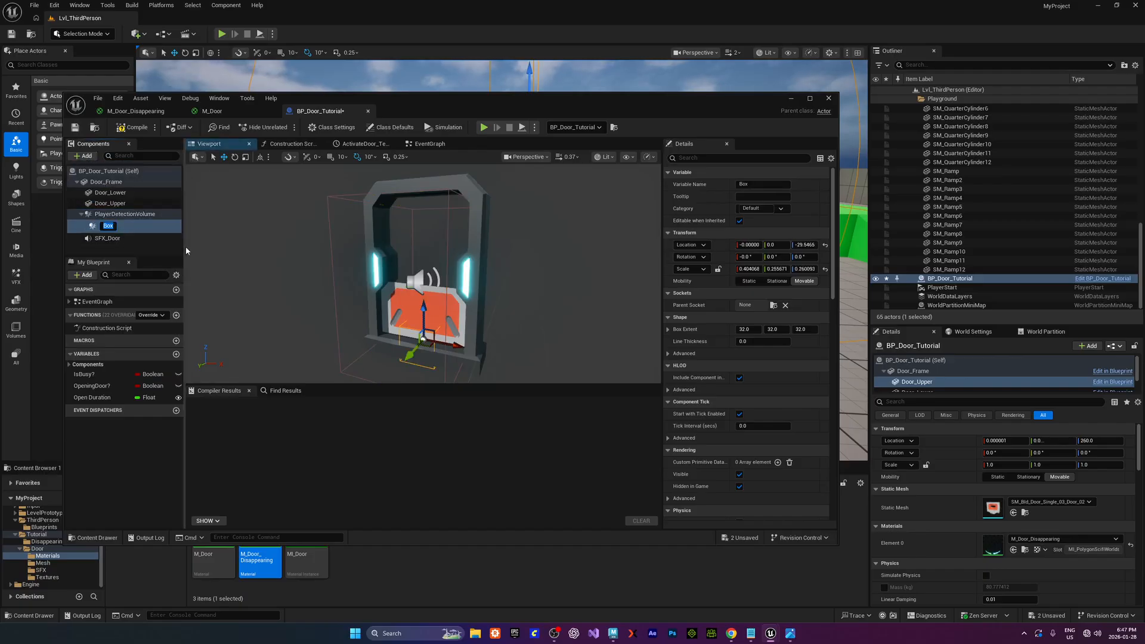
Name the new box component Disappearing_Volume and raise it to a relative Z location of about -0.25
text(Disappe)
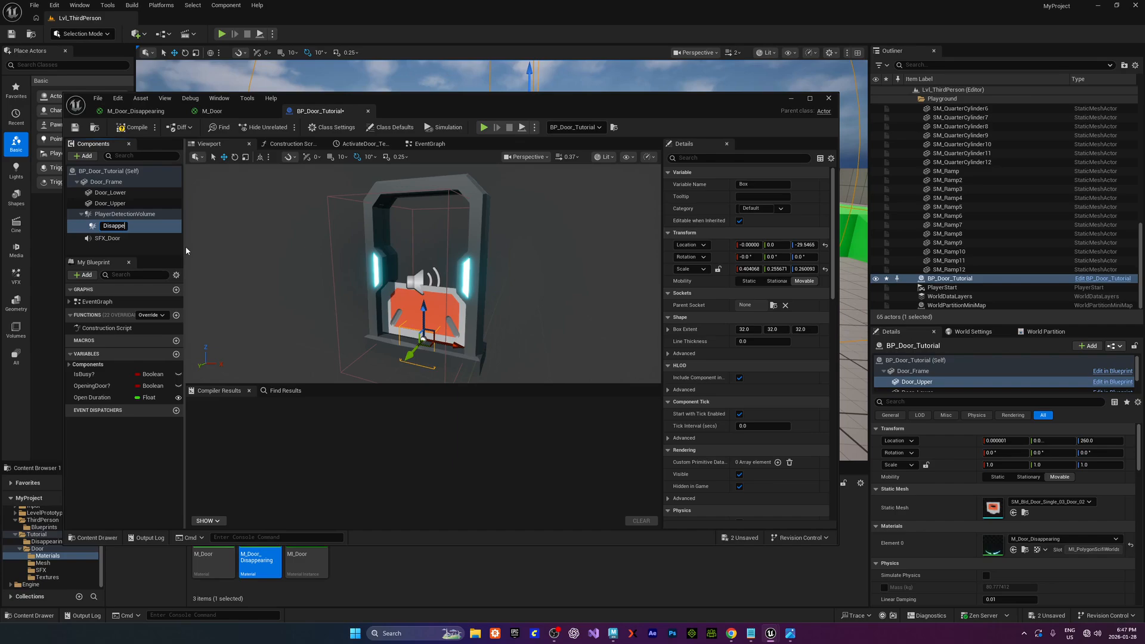
text(aring_Volume)
key(Return)
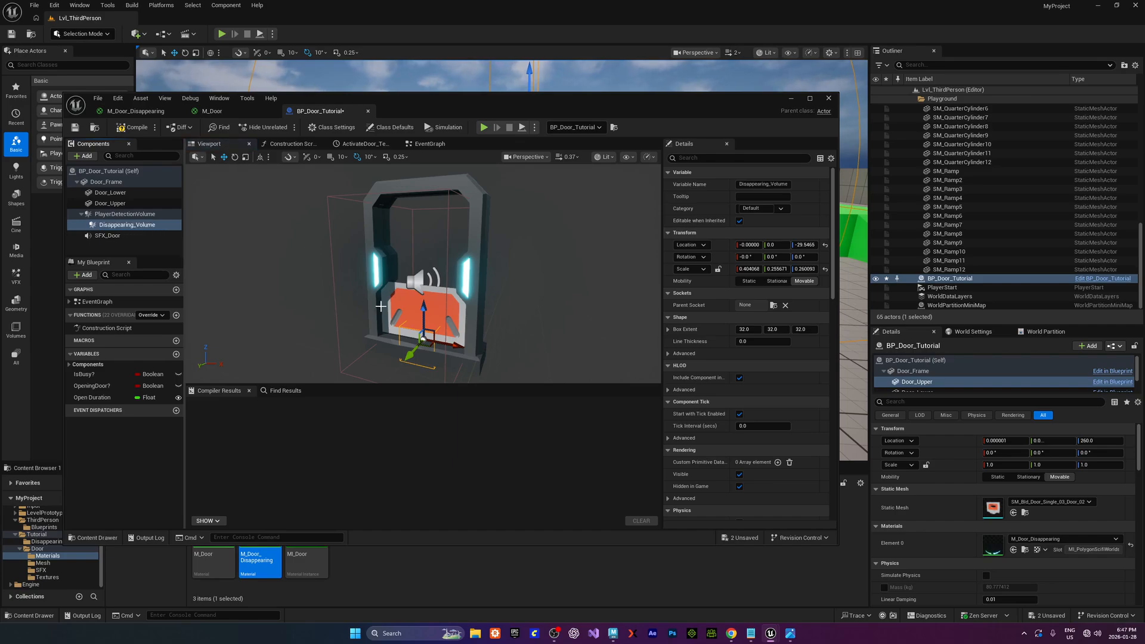
drag(425, 309, 425, 266)
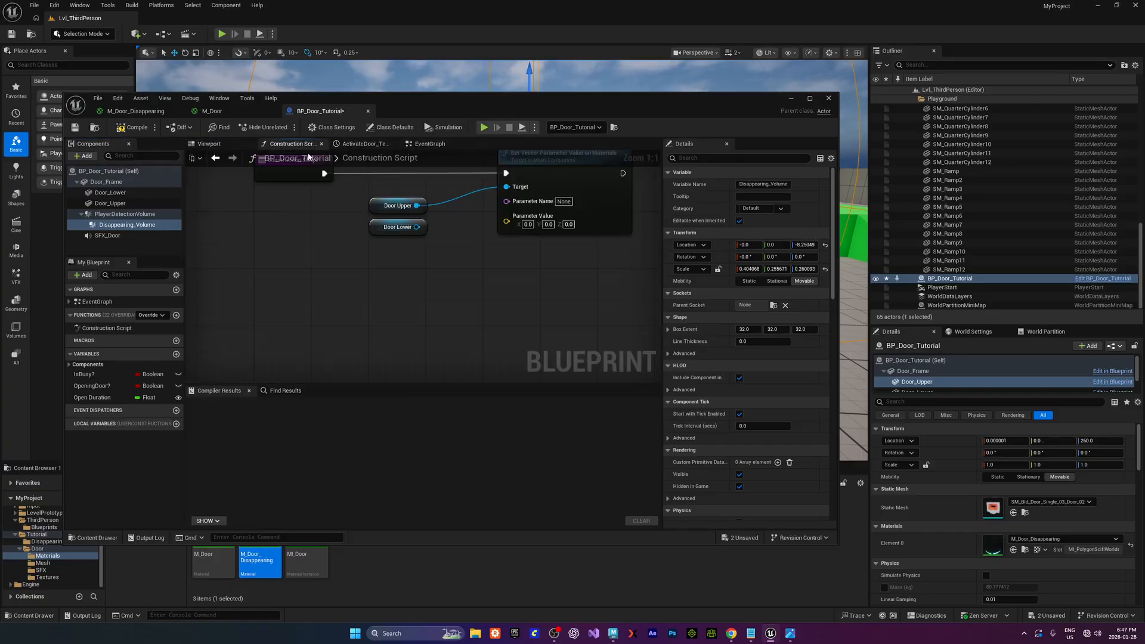
Place a Disappearing_Volume reference in the Construction Script graph below the door mesh references
click(291, 144)
drag(127, 225, 262, 313)
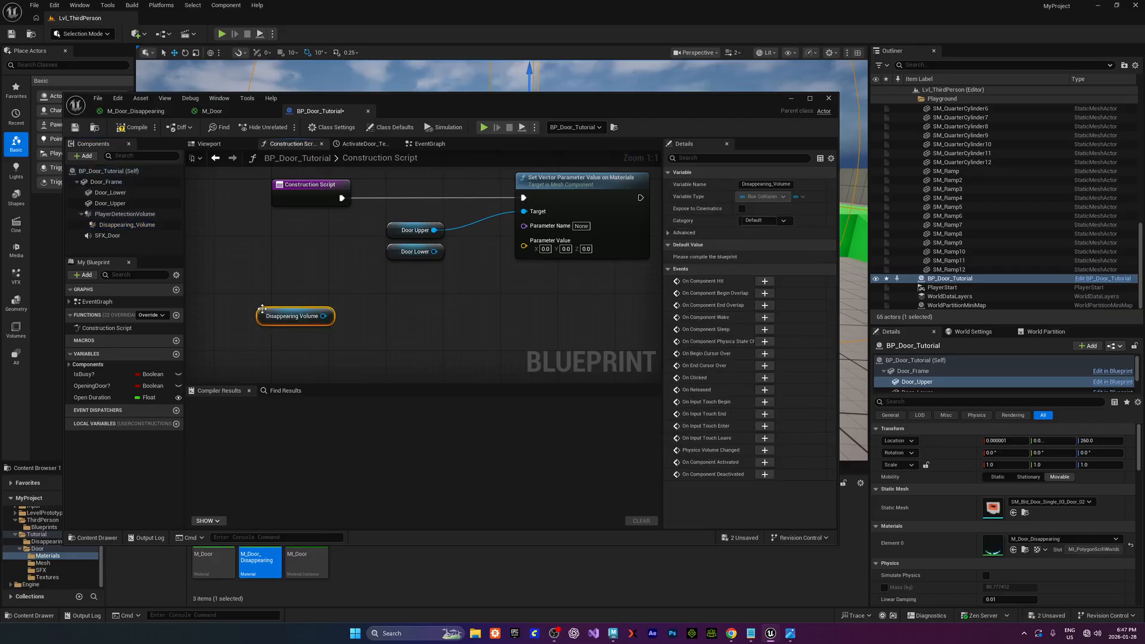
click(390, 330)
Connect Door Lower to the Target of Set Vector Parameter Value on Materials and tidy the component reference nodes
drag(434, 252, 523, 211)
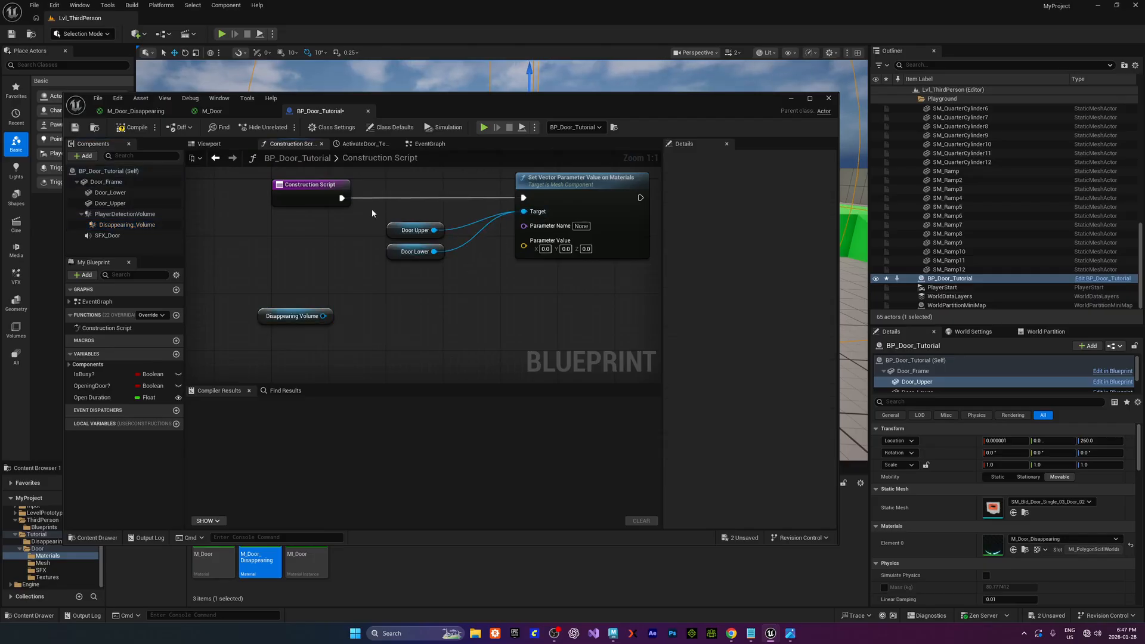
drag(371, 208, 429, 257)
drag(409, 230, 409, 222)
click(375, 292)
click(294, 315)
drag(294, 316, 288, 278)
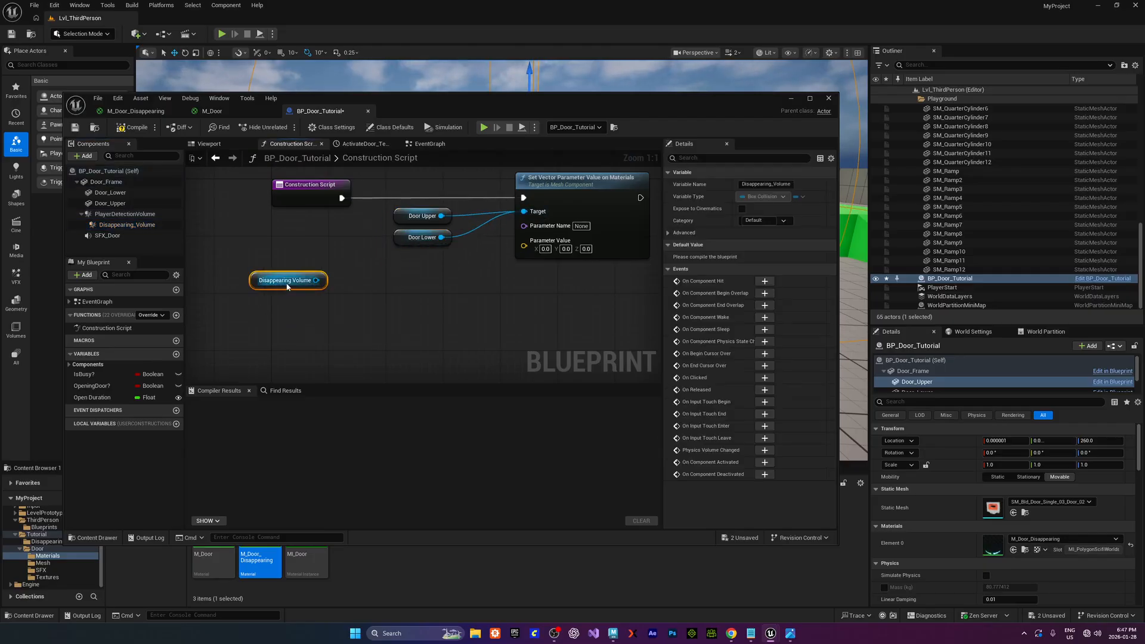
Add a Get Relative Location node from the Disappearing Volume reference
right_drag(434, 288, 378, 285)
drag(261, 276, 309, 277)
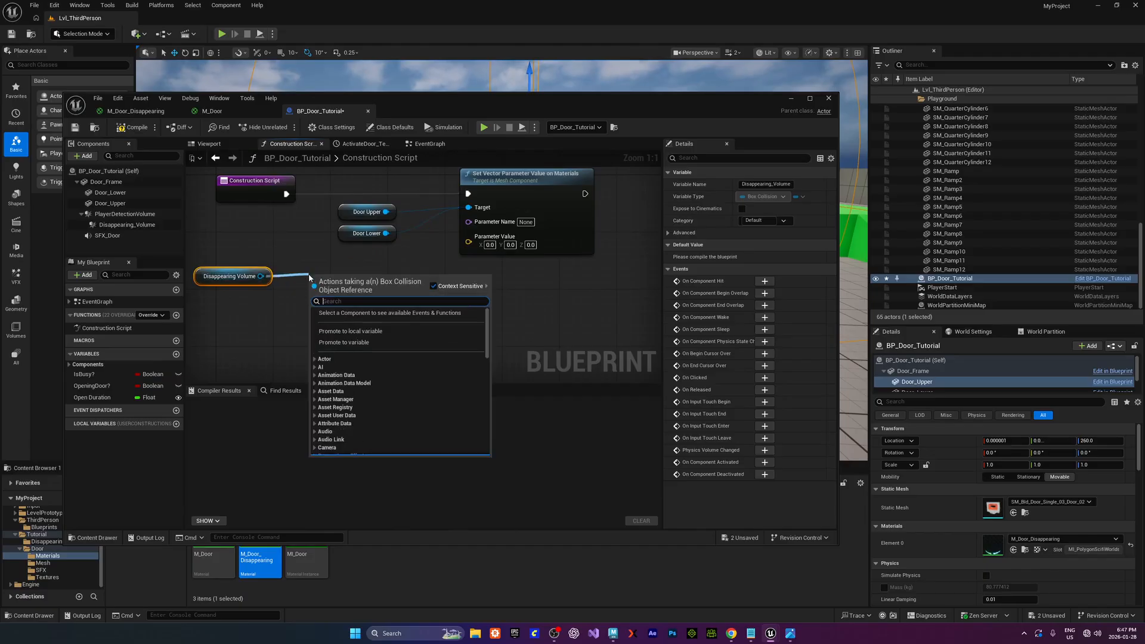
text(relativa)
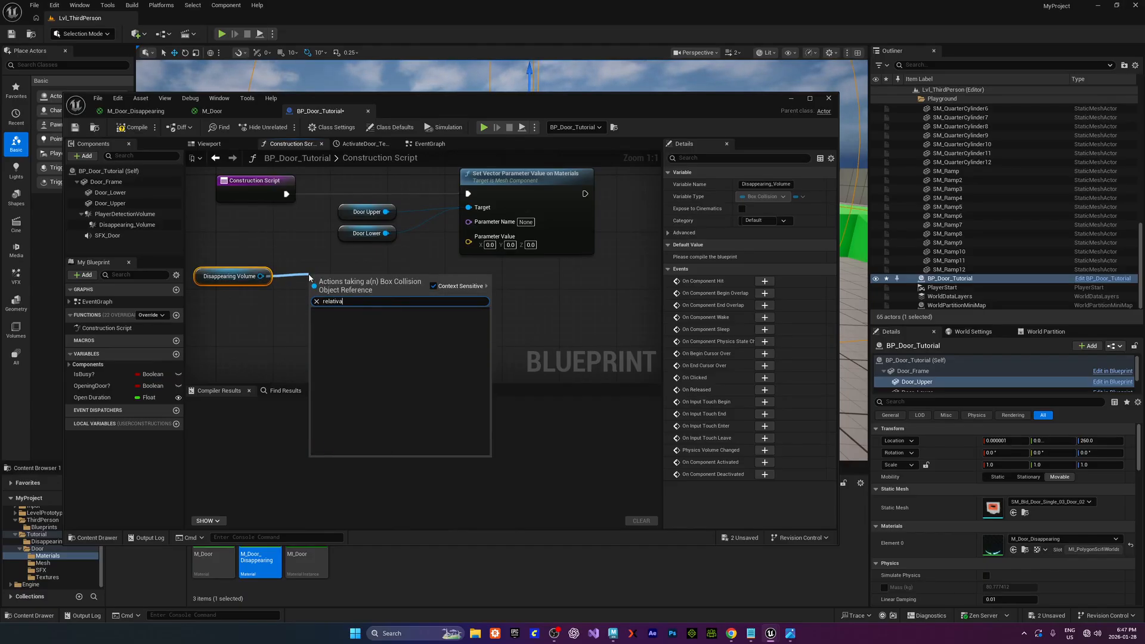
key(BackSpace)
text(e)
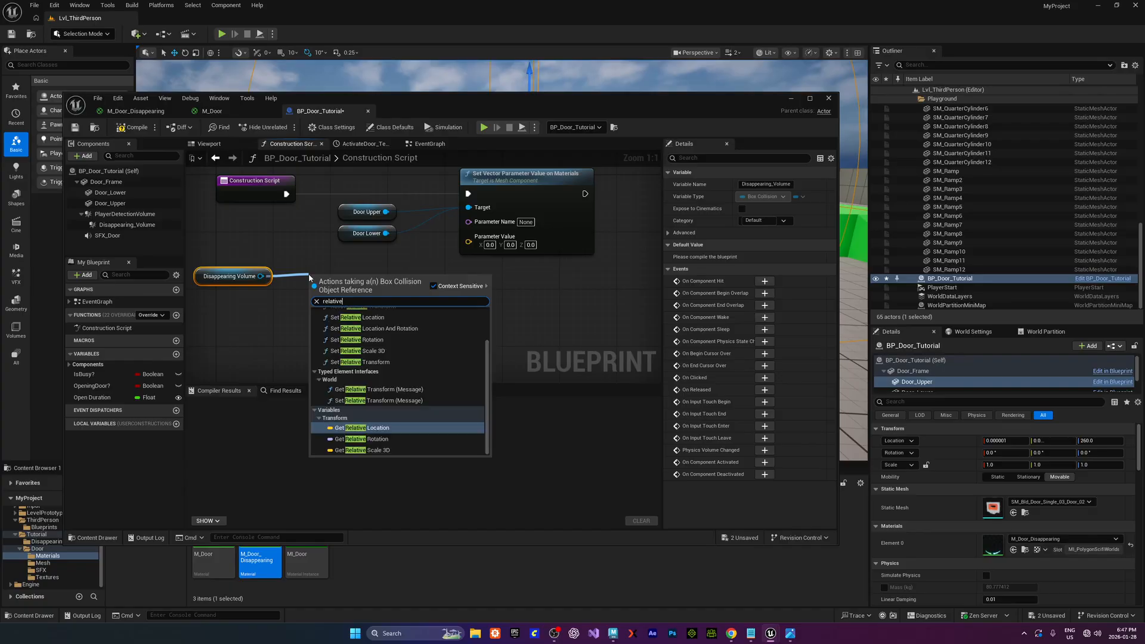
text(lko)
key(BackSpace)
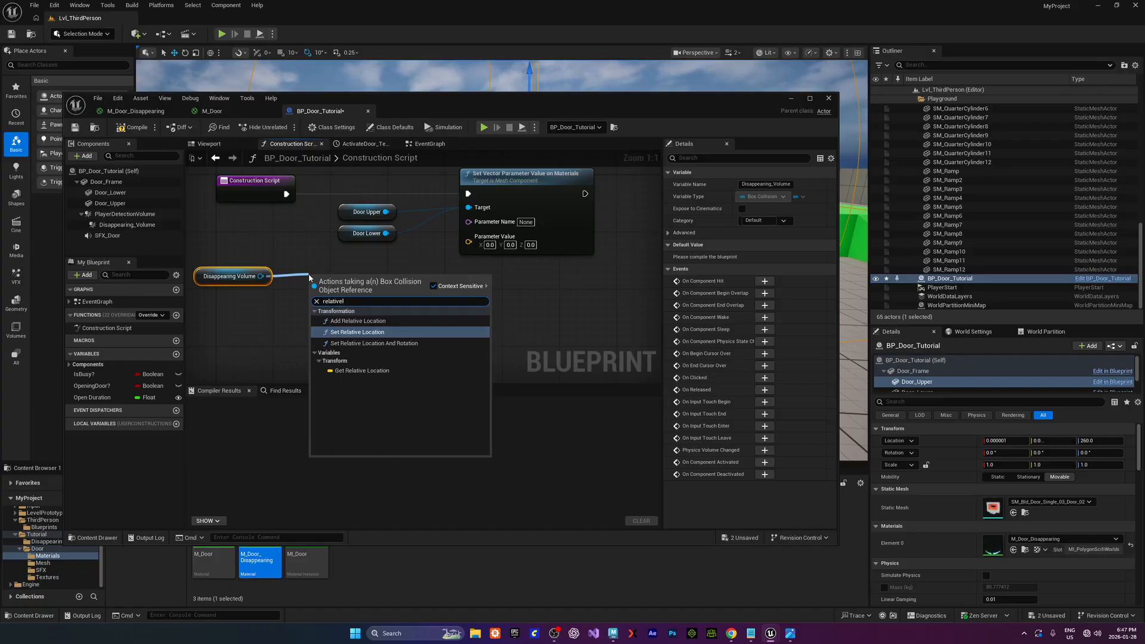
click(361, 370)
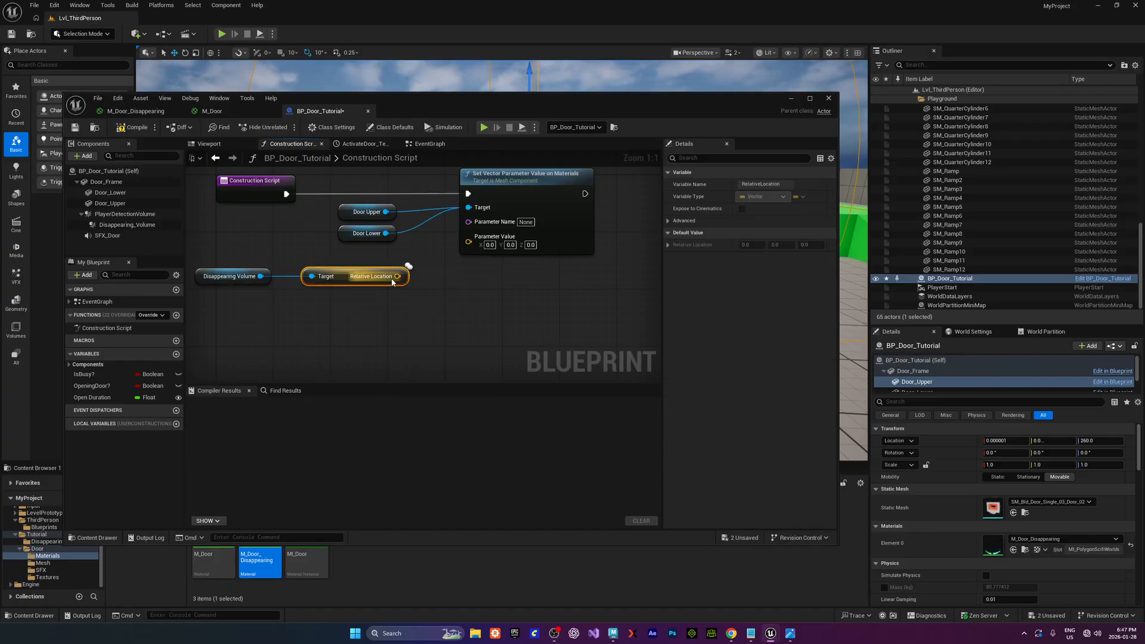
Connect Relative Location to Parameter Value of Set Vector Parameter Value on Materials and shift the location nodes closer to it
drag(397, 276, 469, 242)
right_drag(265, 257, 214, 267)
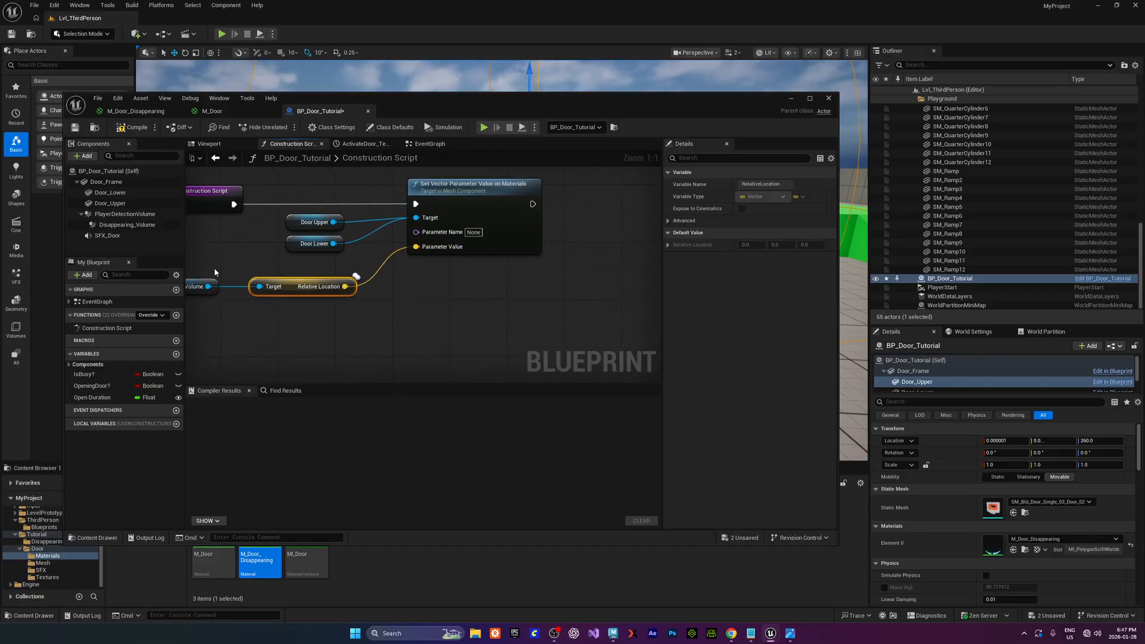
drag(215, 269, 303, 288)
click(280, 262)
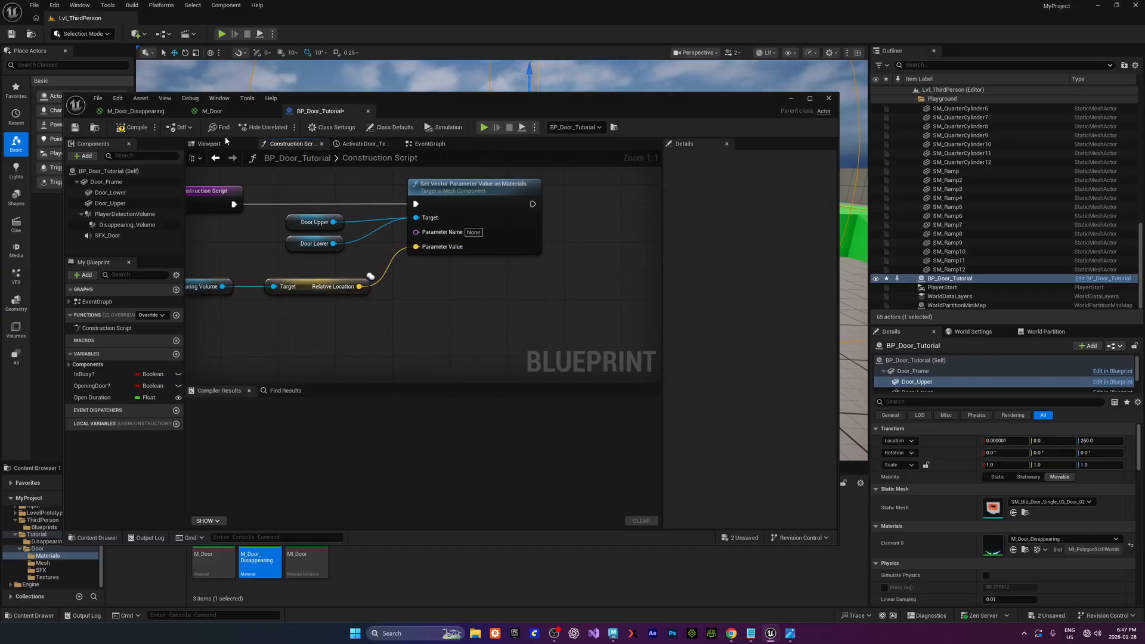
Copy the BoxLocation parameter name from M_Door_Disappearing into the Parameter Name of Set Vector Parameter Value on Materials
click(149, 114)
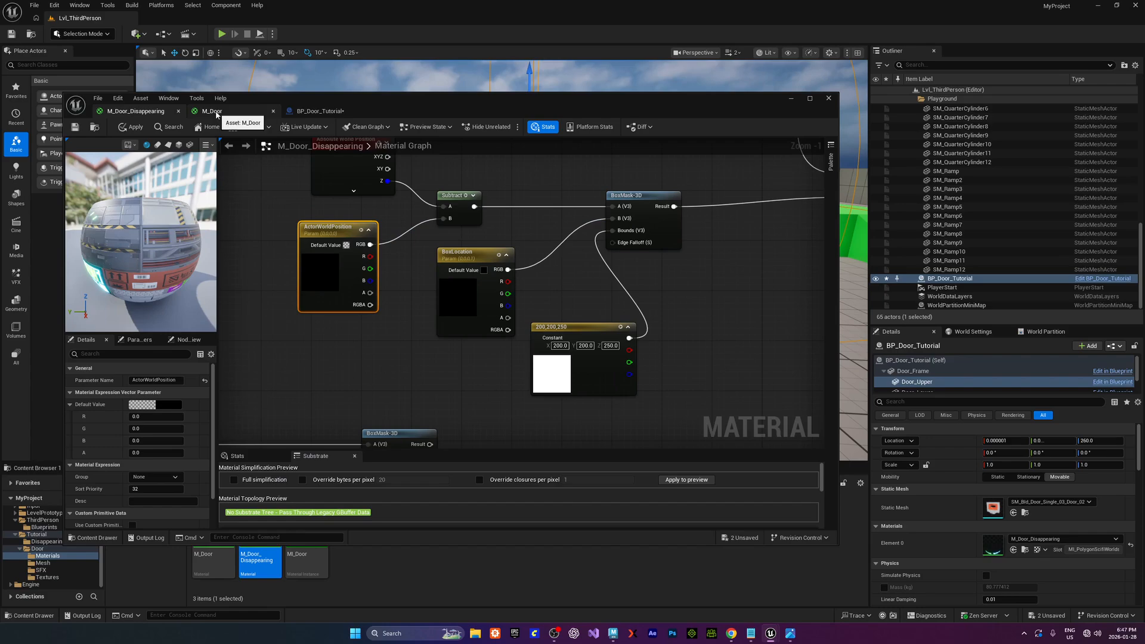
right_drag(326, 229, 307, 221)
click(448, 282)
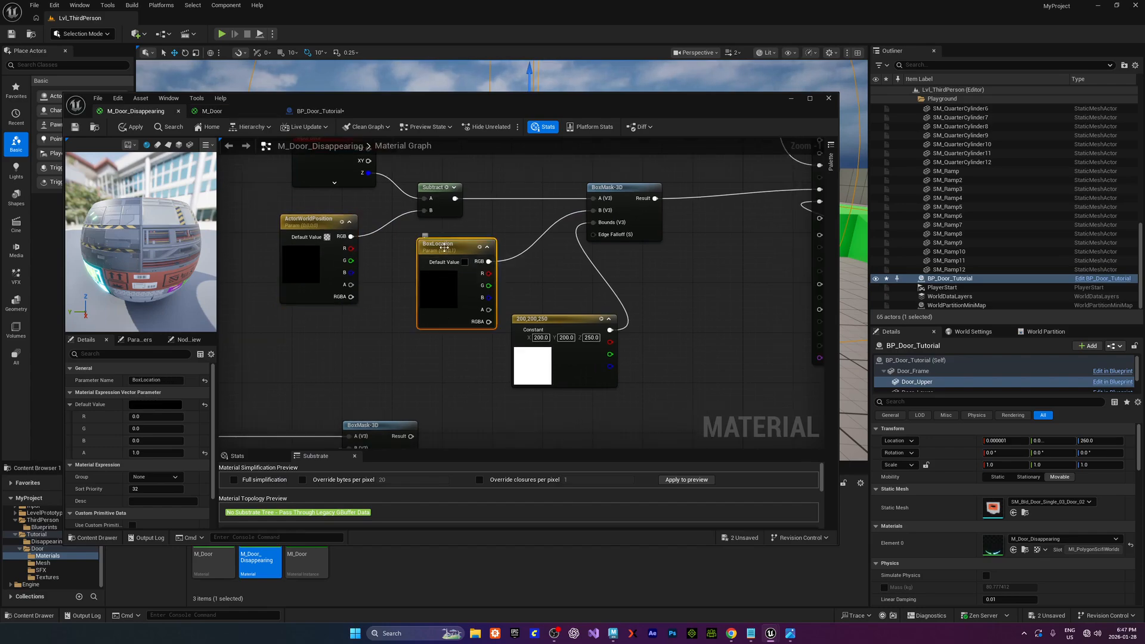
click(156, 380)
key(ctrl+c)
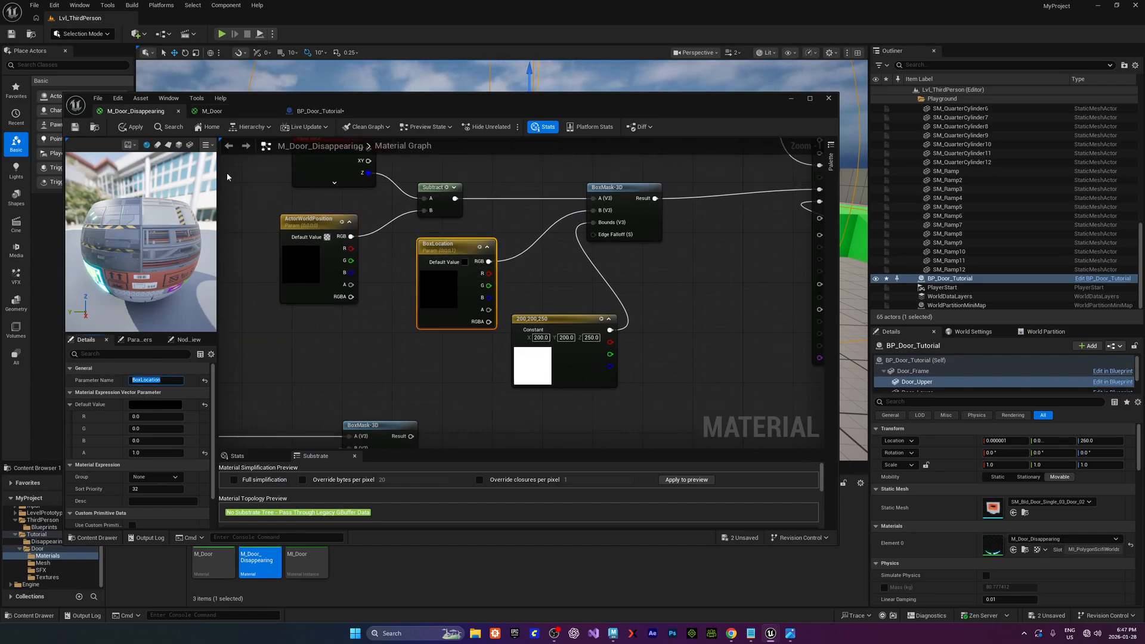
click(319, 111)
click(539, 240)
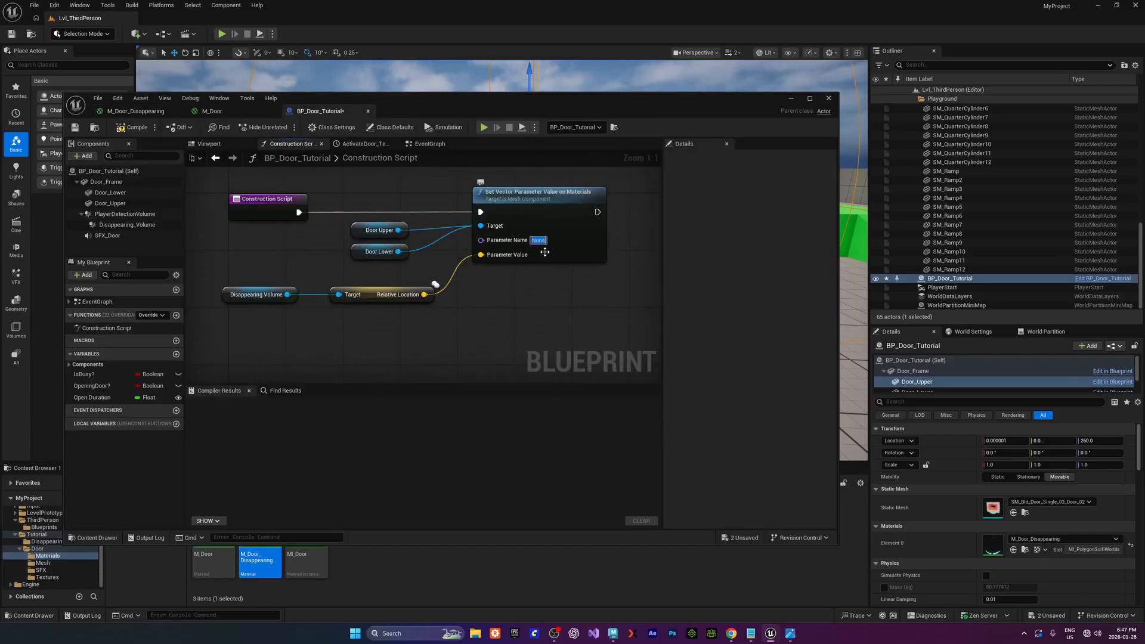
key(ctrl+v)
key(Return)
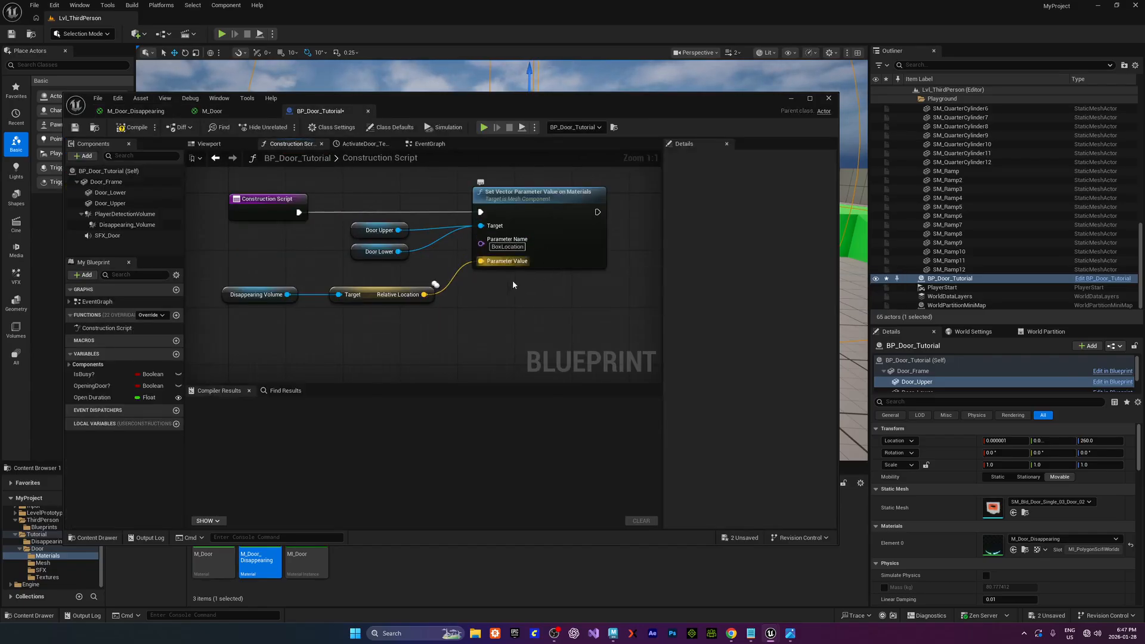
Examine the Construction Script nodes that pass Disappearing Volume's relative location to BoxLocation on both door meshes
drag(302, 233, 415, 278)
click(356, 234)
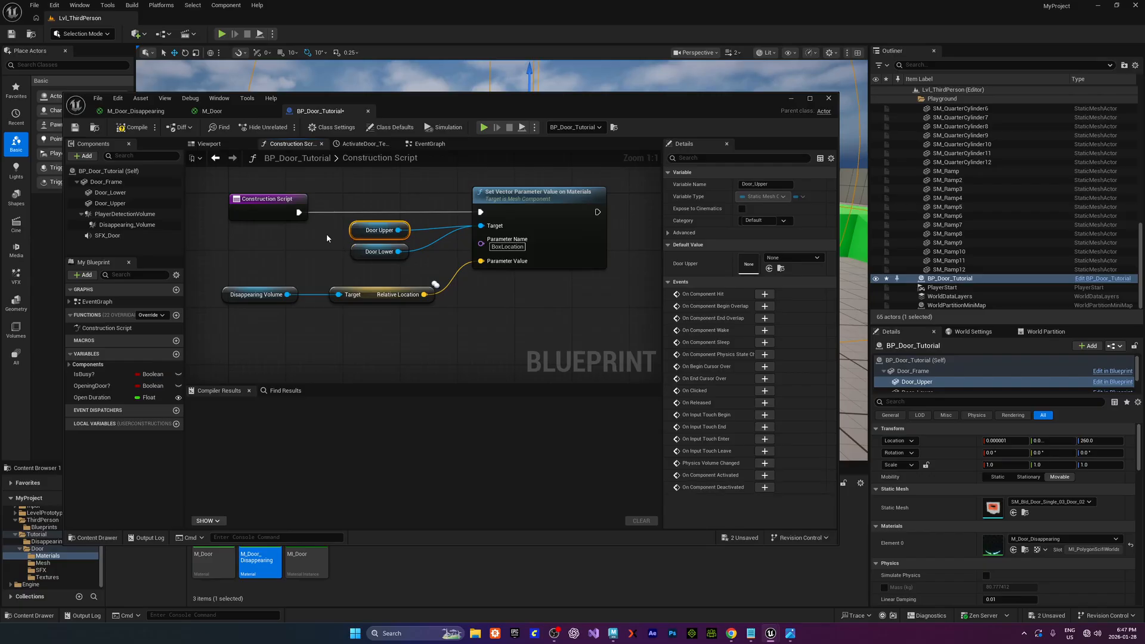
click(532, 204)
mouse_move(564, 317)
right_down()
mouse_move(541, 301)
mouse_move(561, 295)
right_up()
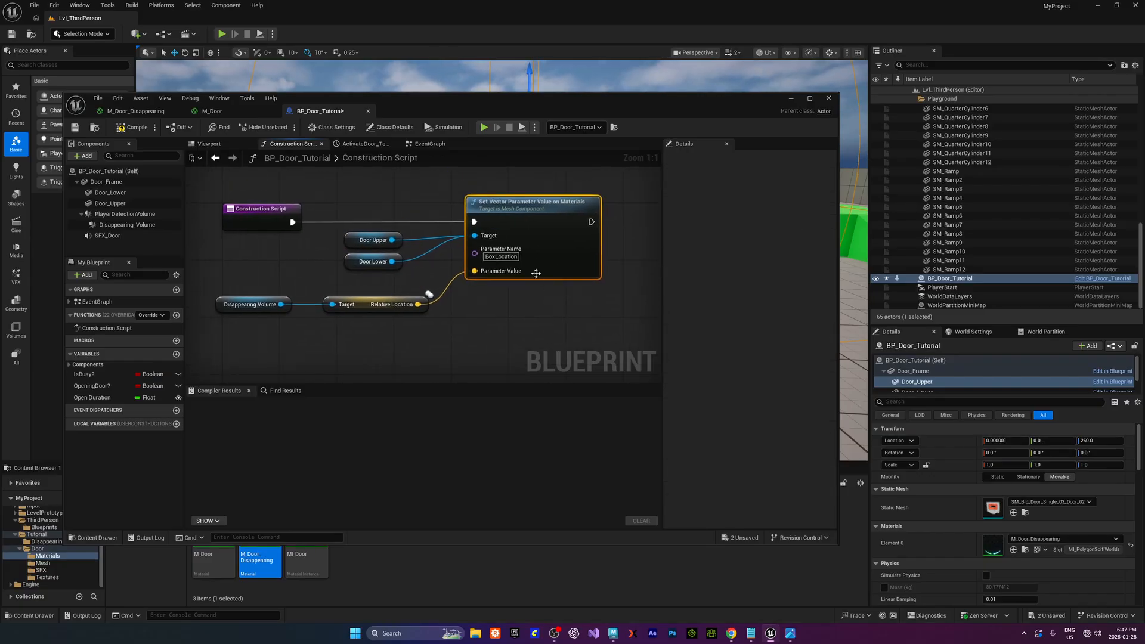
right_drag(487, 255, 481, 240)
click(482, 240)
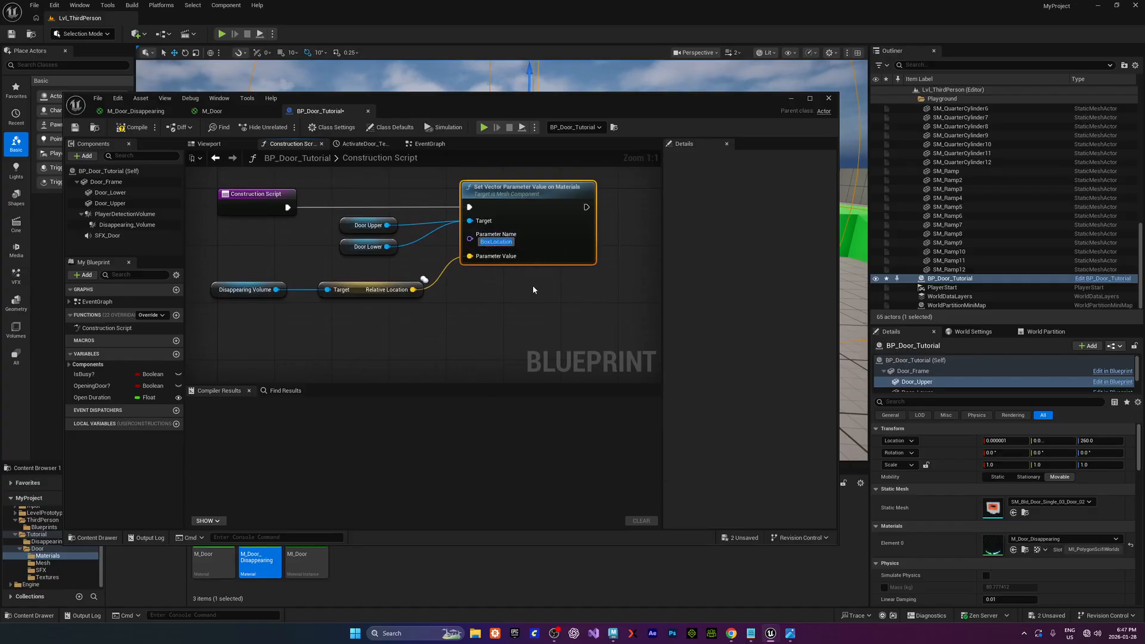
click(509, 307)
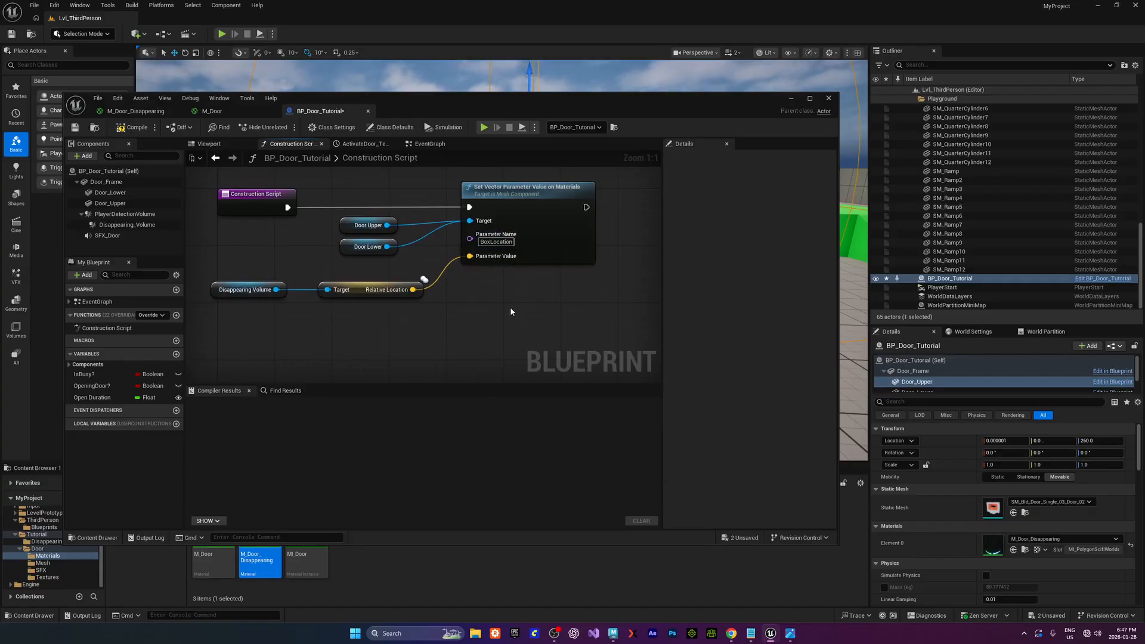
drag(230, 277, 378, 293)
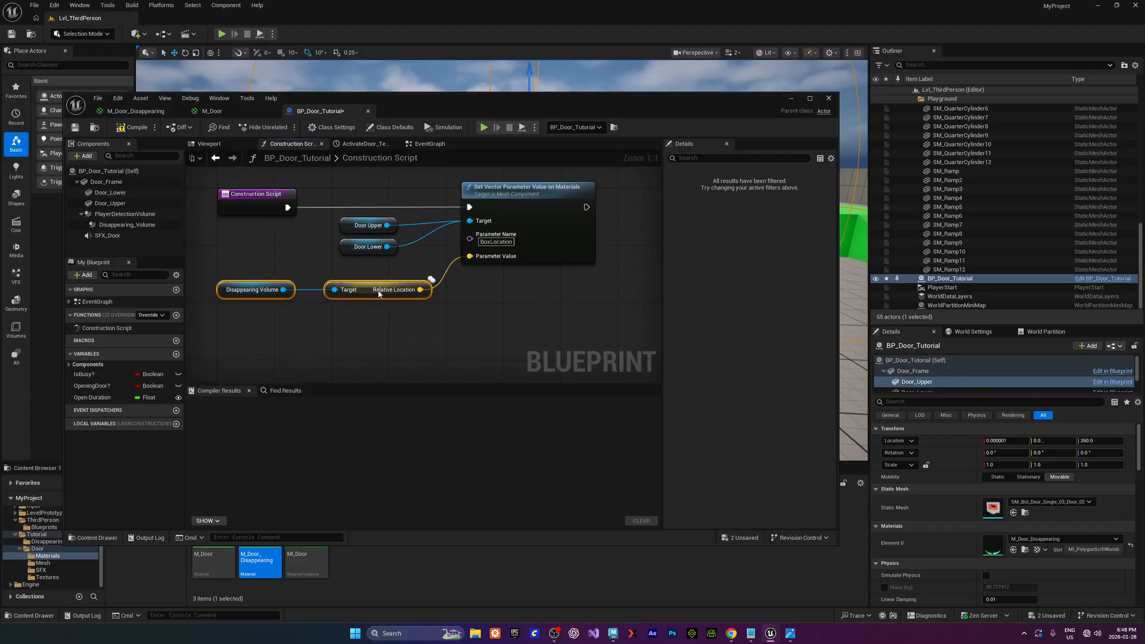
click(537, 324)
right_drag(536, 324, 533, 325)
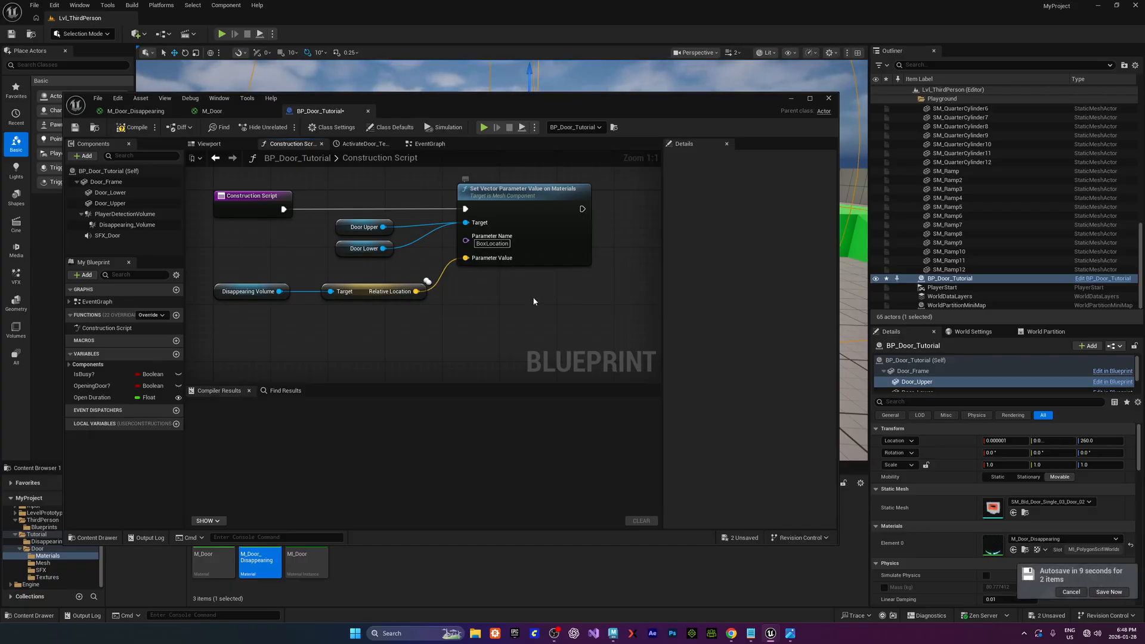
Review the connected node chain that sets BoxLocation from the disappearing volume in the Construction Script
right_drag(532, 296, 465, 293)
scroll(453, 256, down, 1)
drag(292, 179, 444, 325)
right_drag(403, 307, 448, 311)
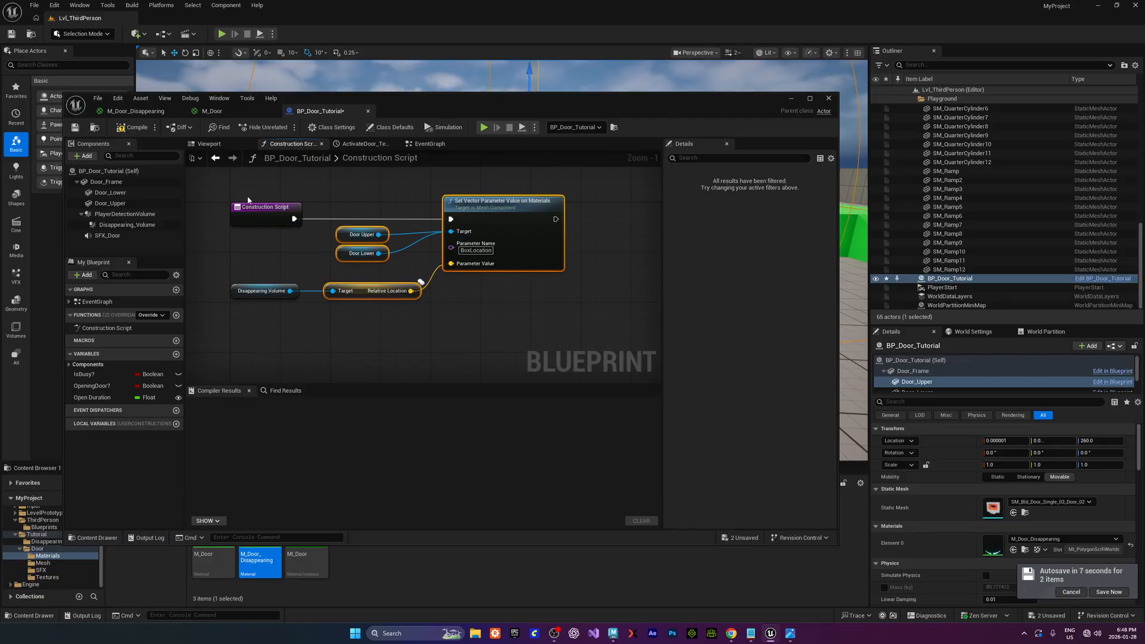
click(266, 211)
right_drag(293, 265, 285, 247)
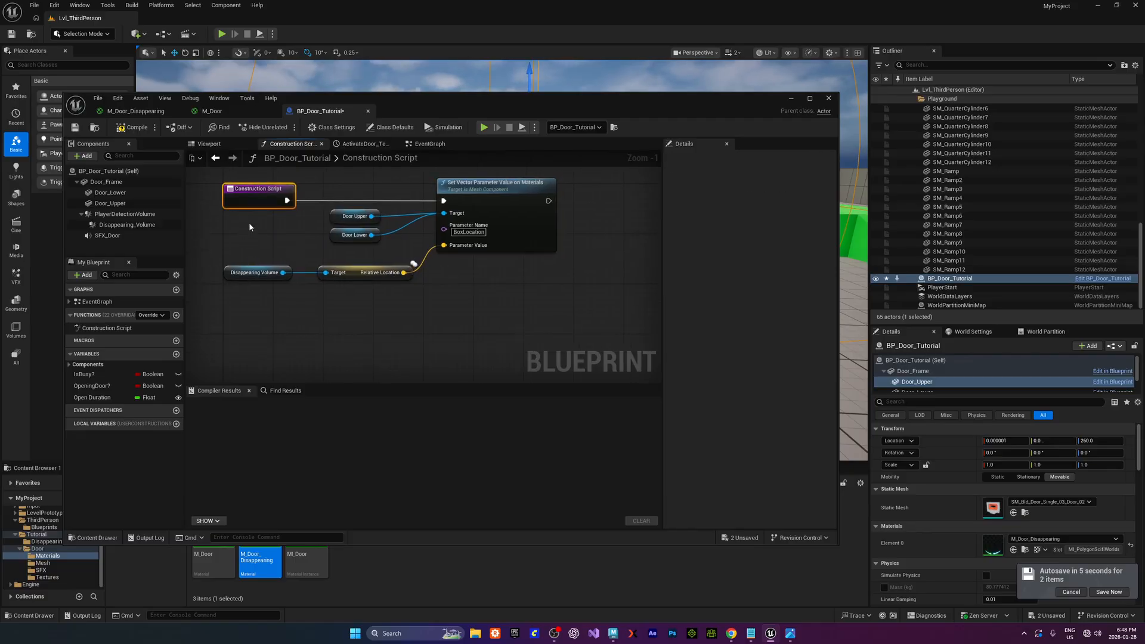
drag(249, 226, 384, 308)
drag(233, 212, 377, 292)
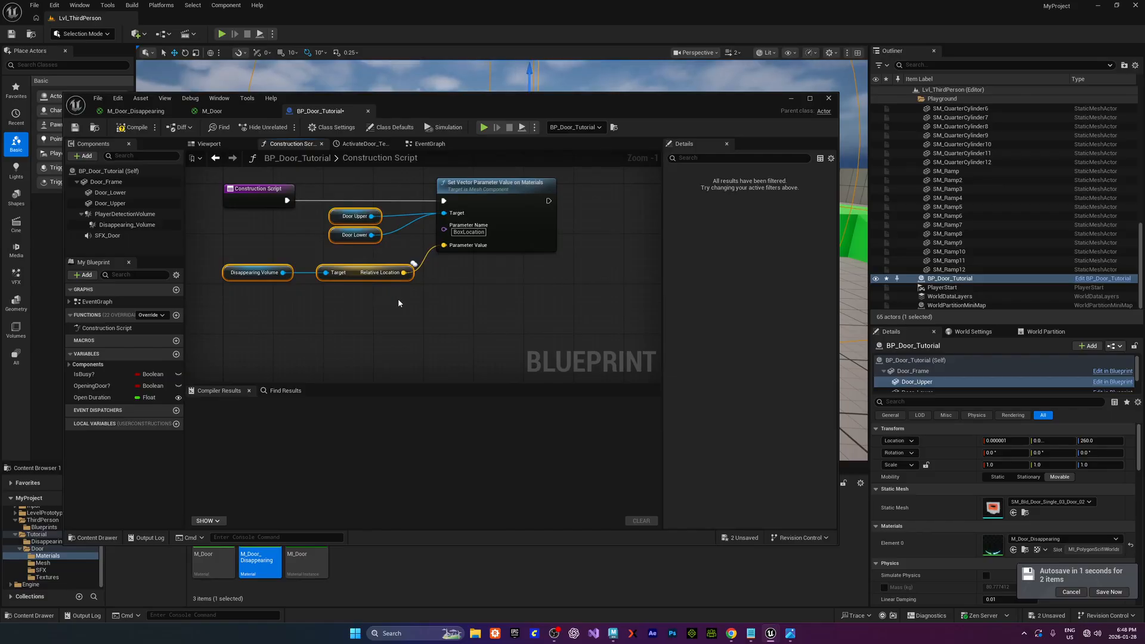
scroll(393, 286, down, 1)
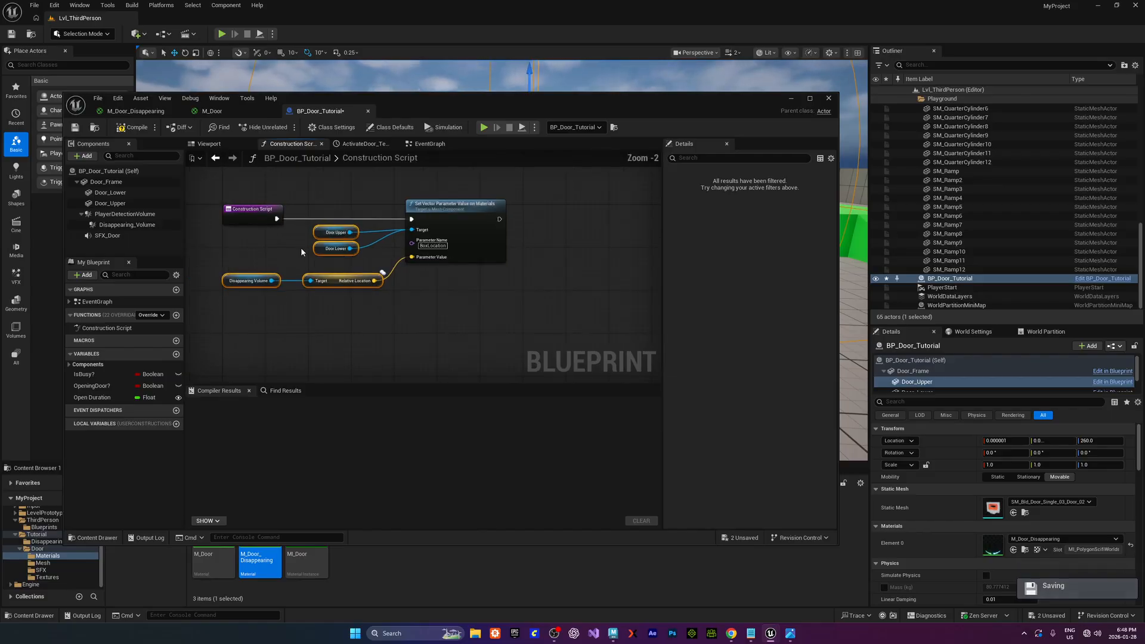
key(ctrl+a)
mouse_move(455, 317)
right_down()
mouse_move(472, 303)
mouse_move(452, 321)
mouse_move(492, 323)
mouse_move(445, 306)
right_up()
scroll(452, 321, up, 1)
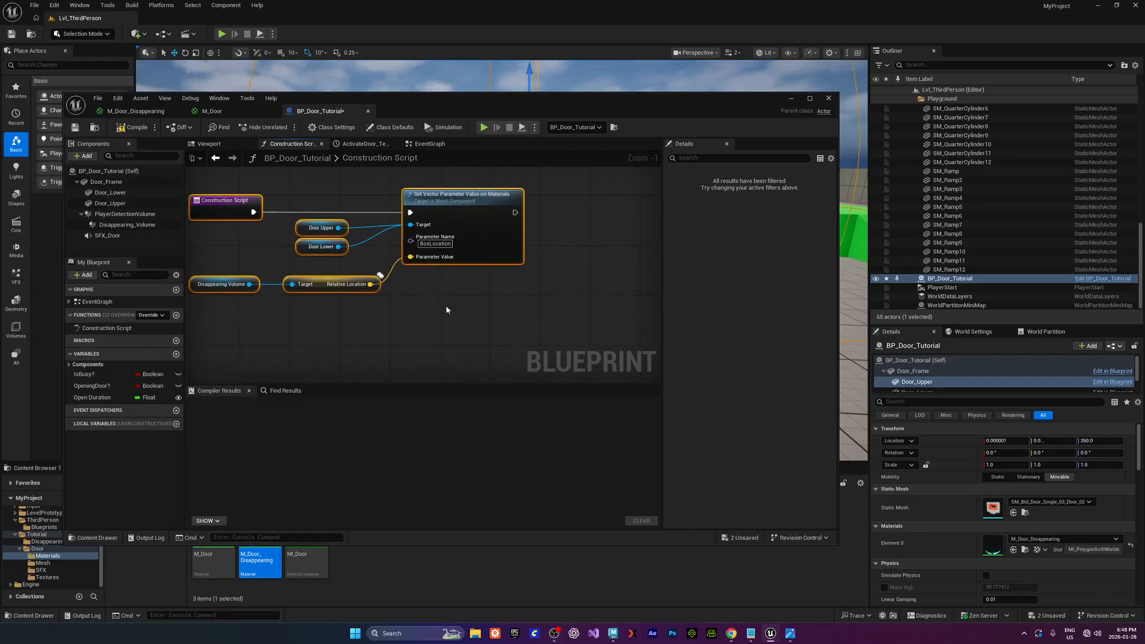
Move the blueprint editor window up and aside, and compile and save BP_Door_Tutorial
drag(465, 112, 404, 99)
click(128, 125)
click(72, 124)
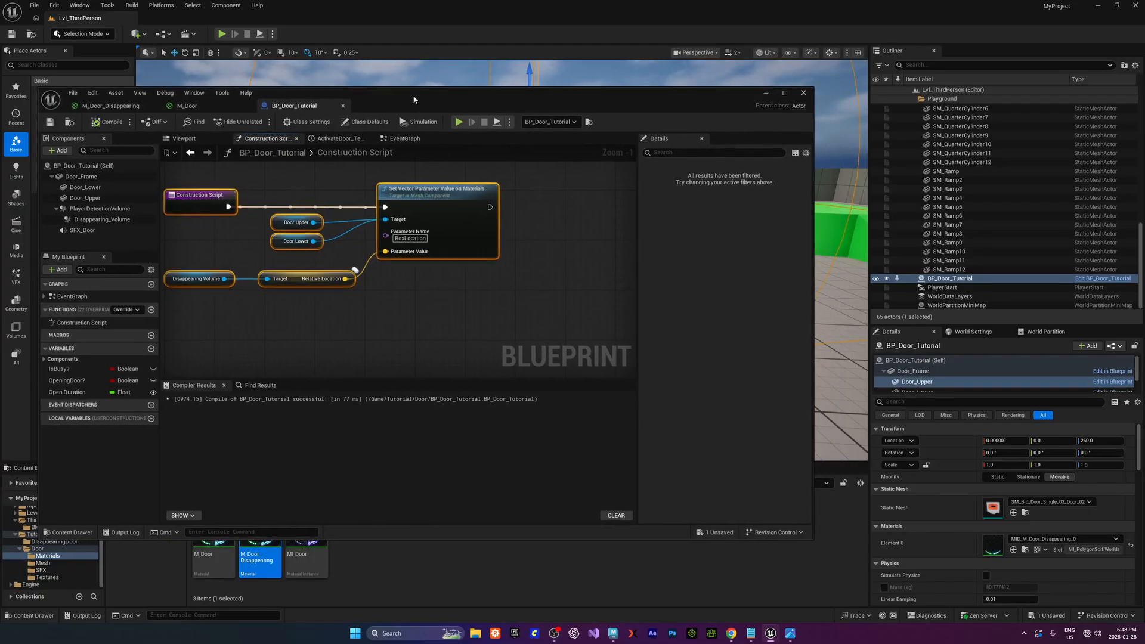
Duplicate Set Vector Parameter Value on Materials with its Door Upper and Door Lower references, and chain the copy's execution after the original
click(438, 210)
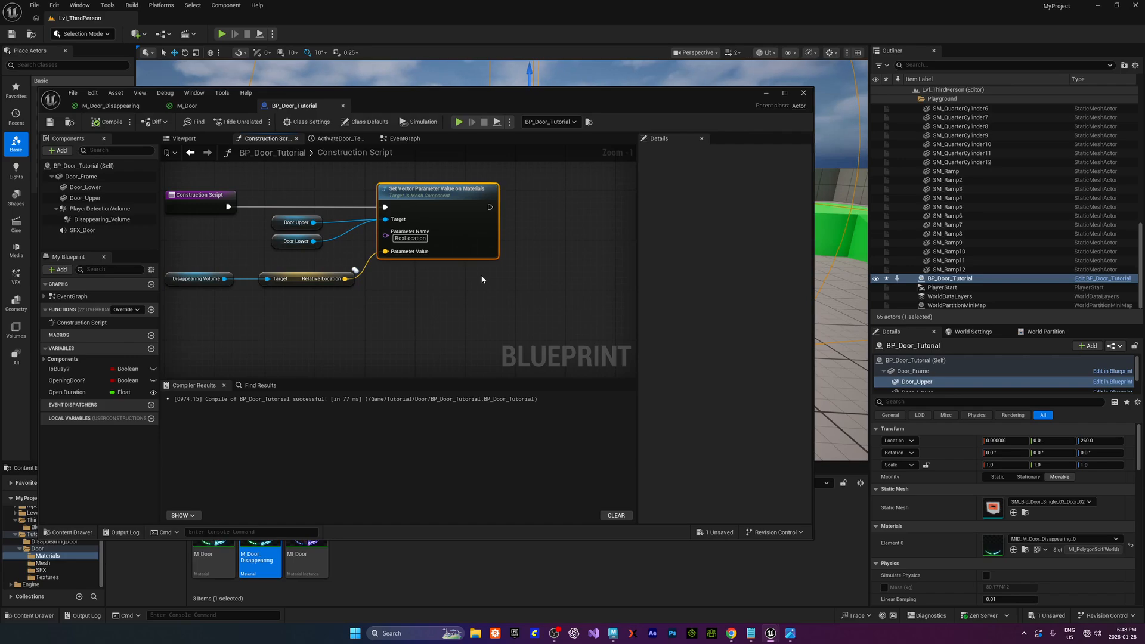
drag(303, 190, 396, 247)
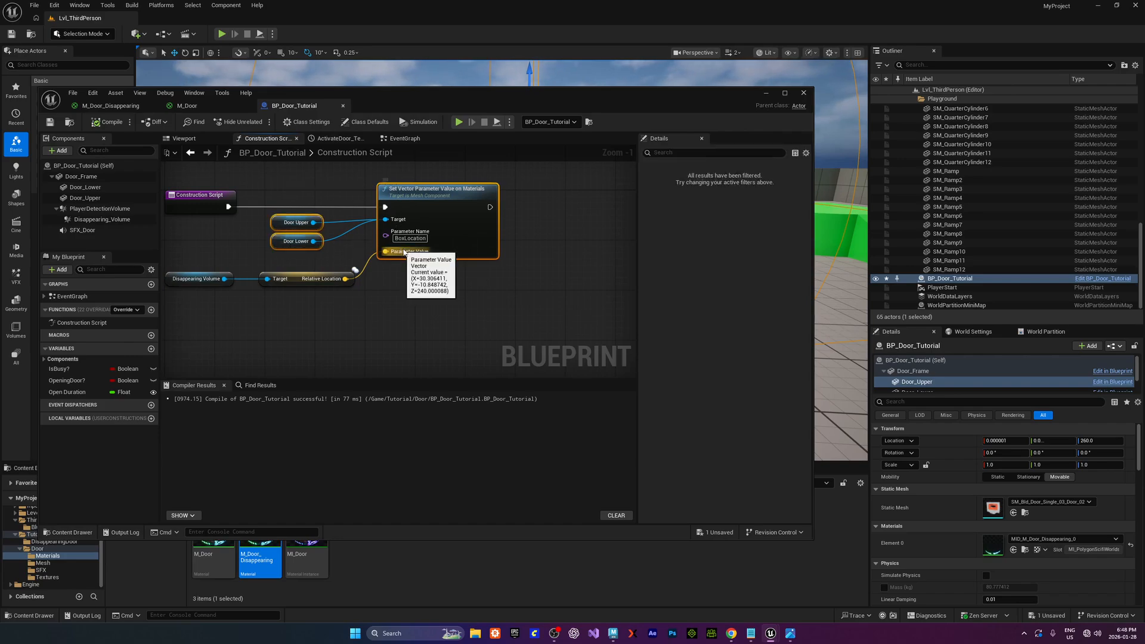
right_drag(488, 272, 242, 256)
click(385, 203)
key(ctrl+v)
right_drag(385, 206, 432, 257)
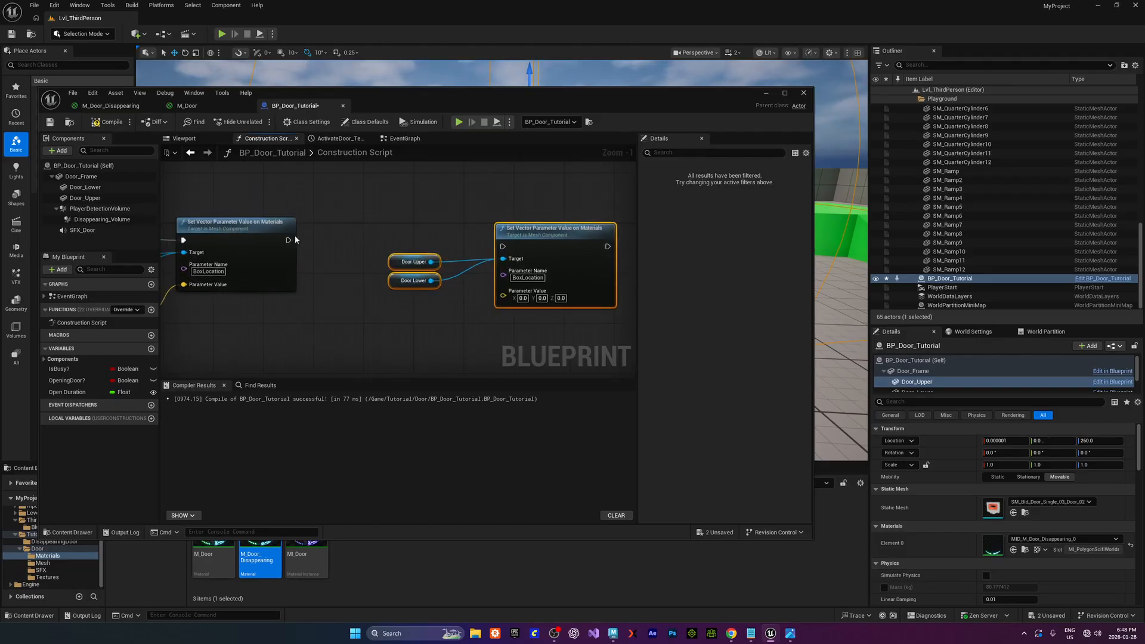
drag(289, 240, 465, 226)
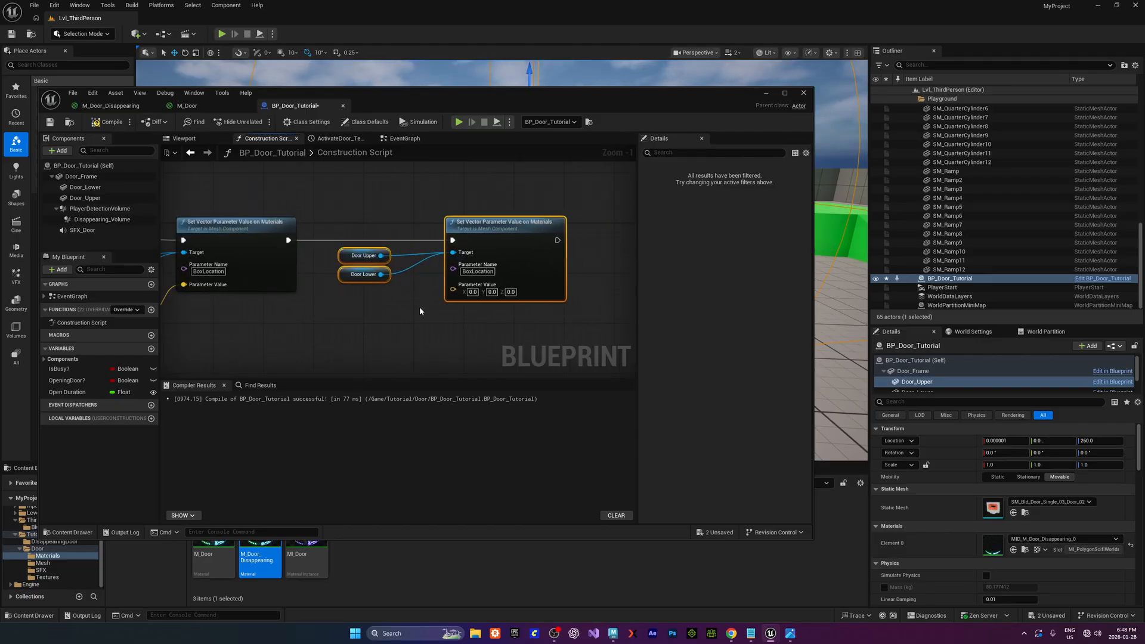
click(420, 308)
Copy the ActorWorldPosition parameter name from M_Door_Disappearing into the Parameter Name of the duplicated Set Vector Parameter Value on Materials
click(469, 272)
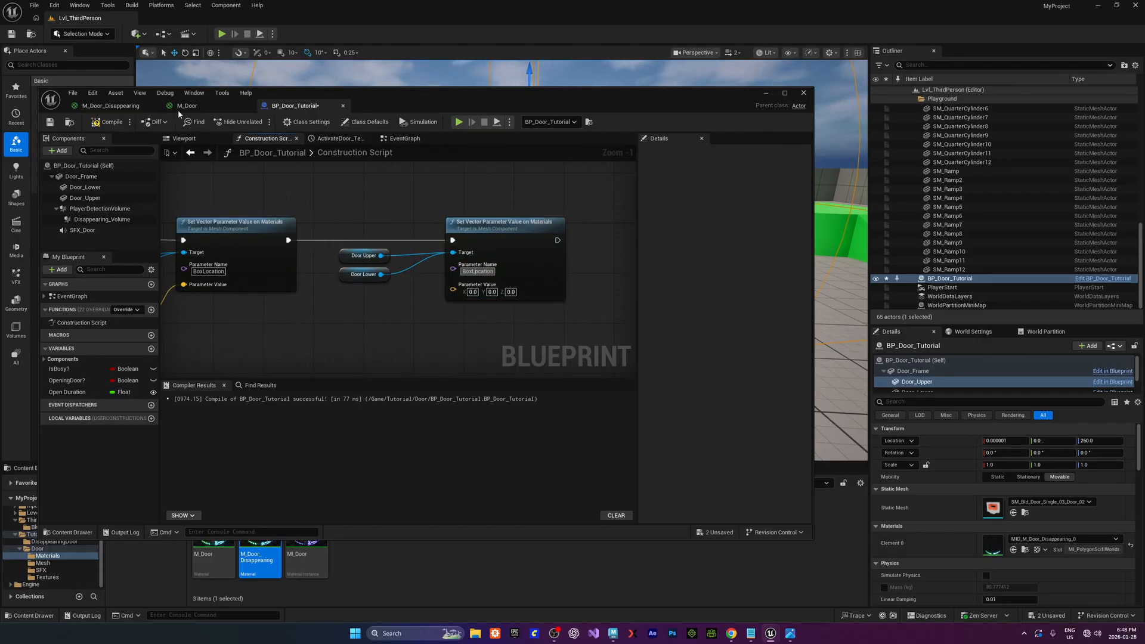
click(111, 106)
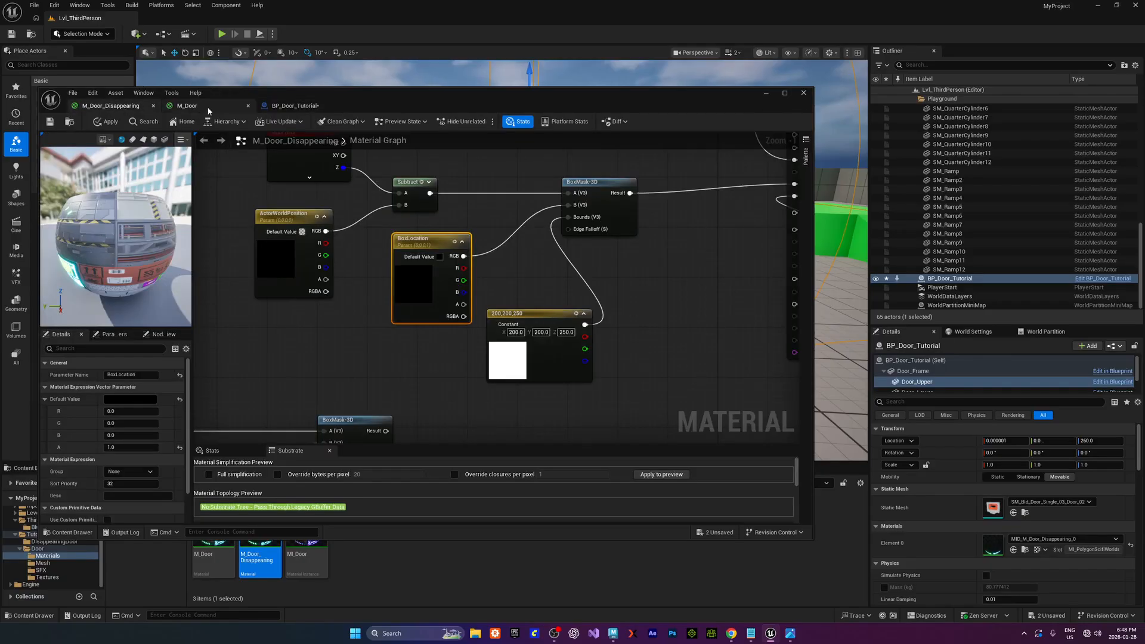
click(284, 215)
click(143, 375)
key(ctrl+c)
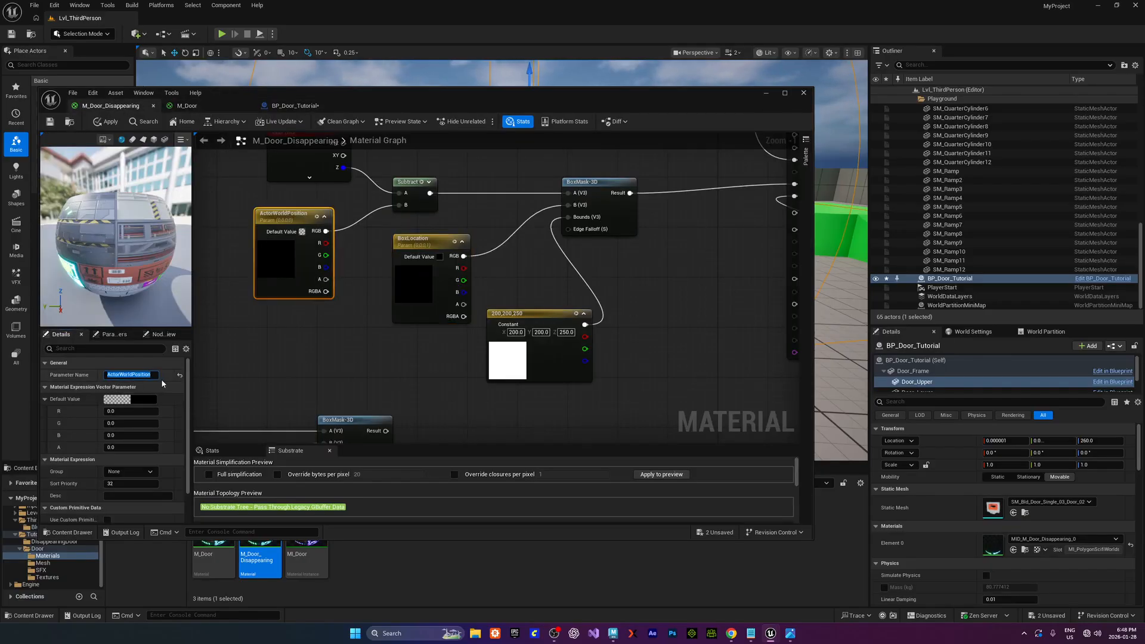
click(285, 106)
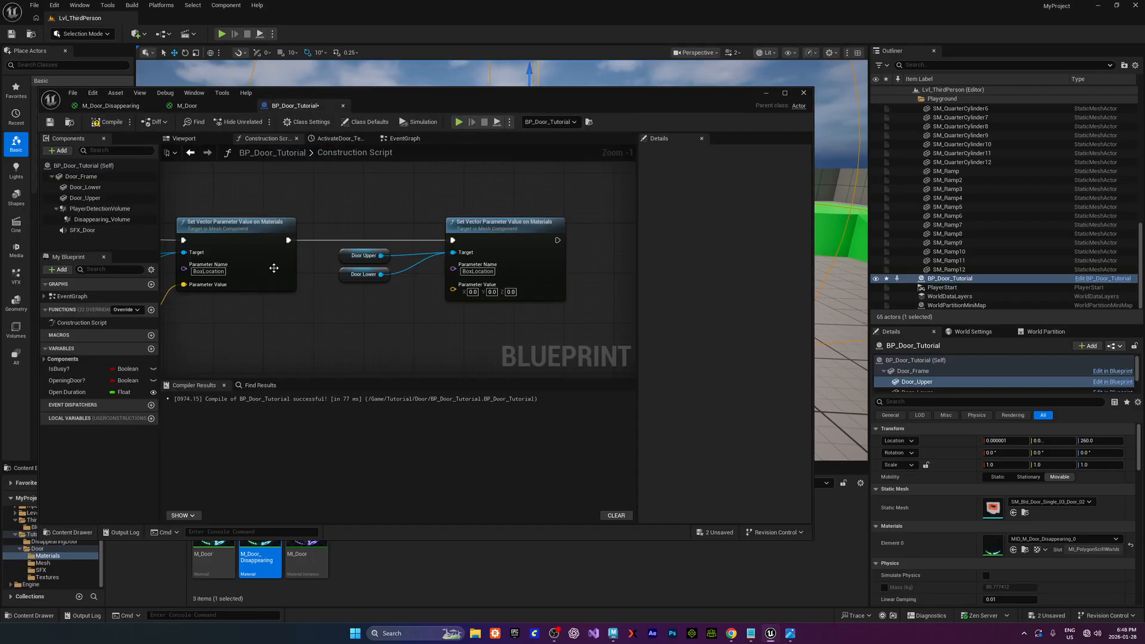
key(ctrl+v)
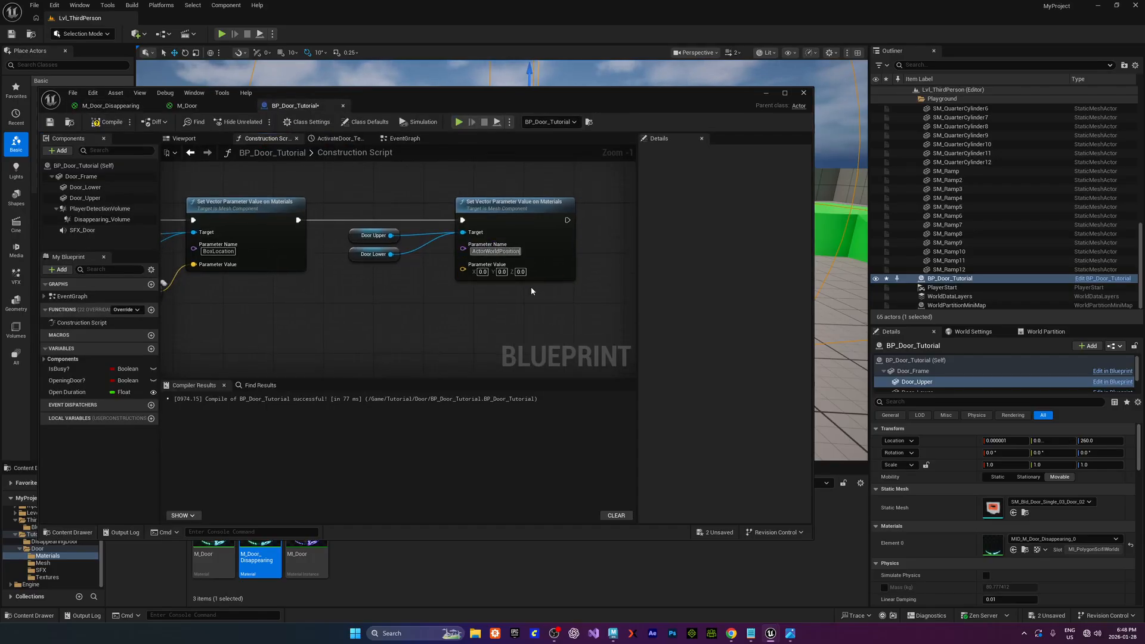
key(Return)
Add a Get Actor Location node, connect it to the ActorWorldPosition node's Parameter Value, and compile and save the blueprint
scroll(516, 286, down, 1)
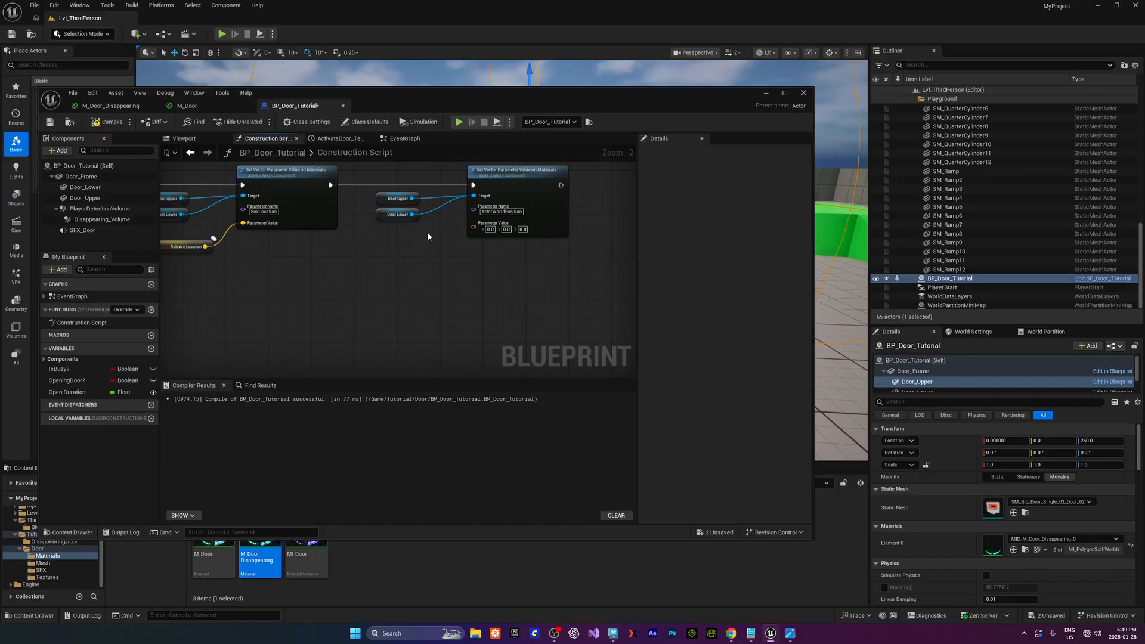
right_click(409, 262)
text(getac)
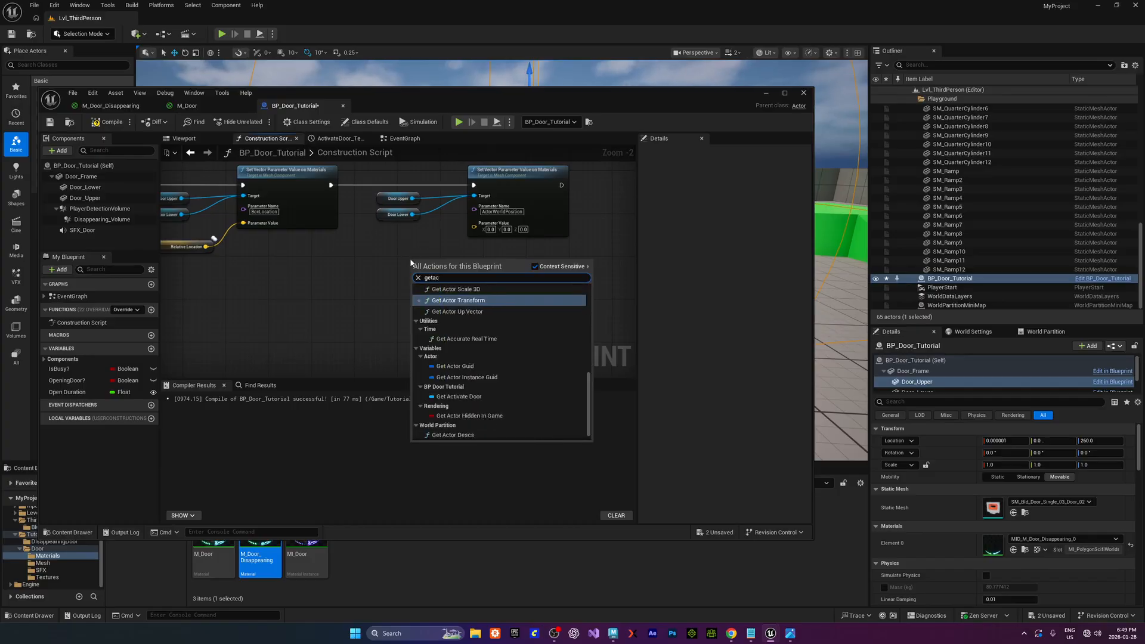
text(torloc)
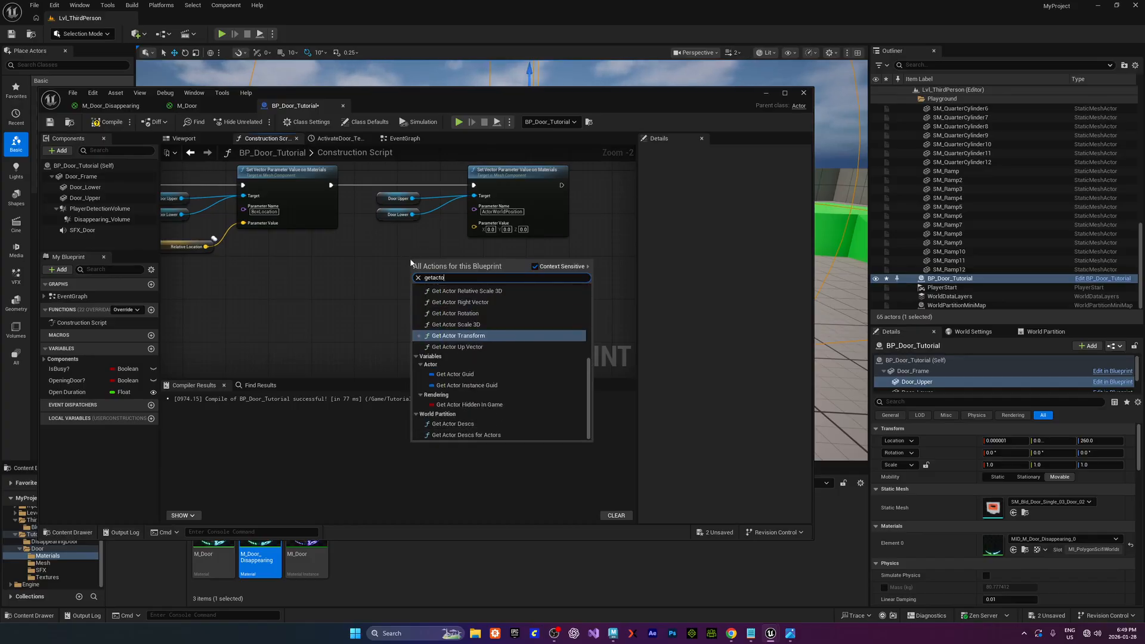
key(Return)
drag(417, 265, 474, 229)
right_drag(475, 203, 464, 248)
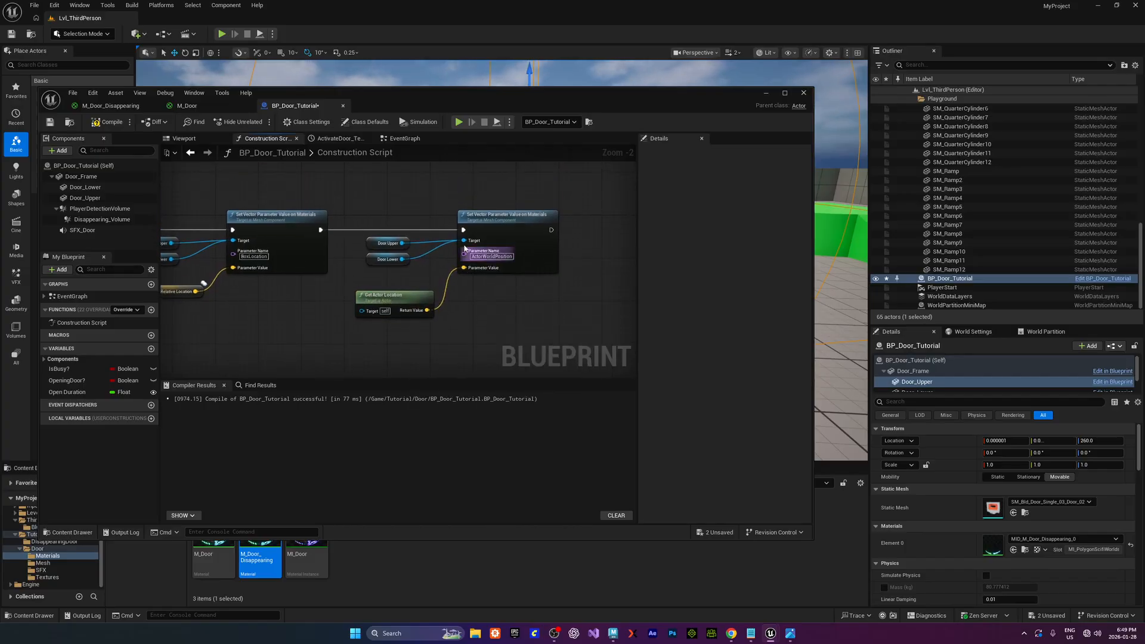
click(108, 121)
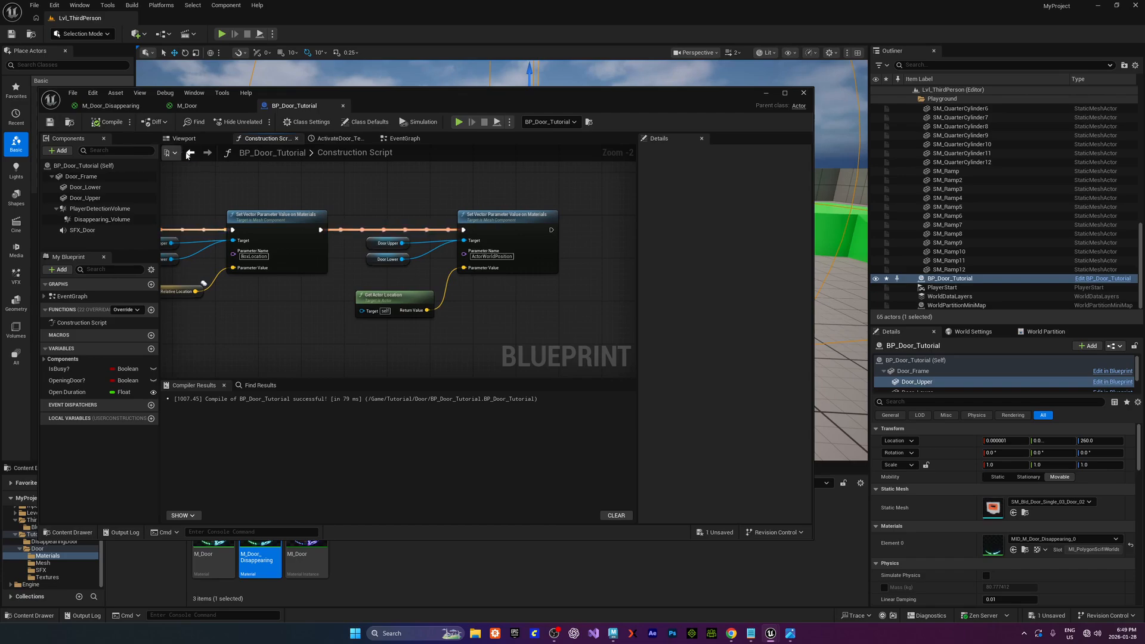
Examine how M_Door_Disappearing subtracts ActorWorldPosition from Absolute World Position ahead of BoxMask-3D
click(113, 106)
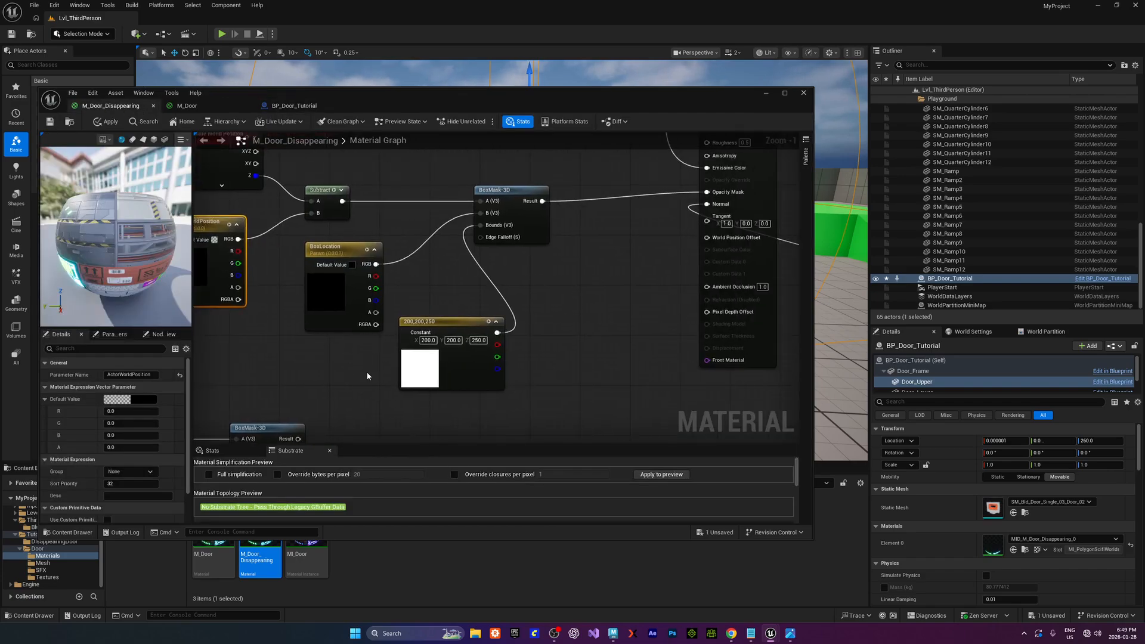
click(367, 375)
right_drag(264, 279, 353, 334)
drag(291, 190, 279, 193)
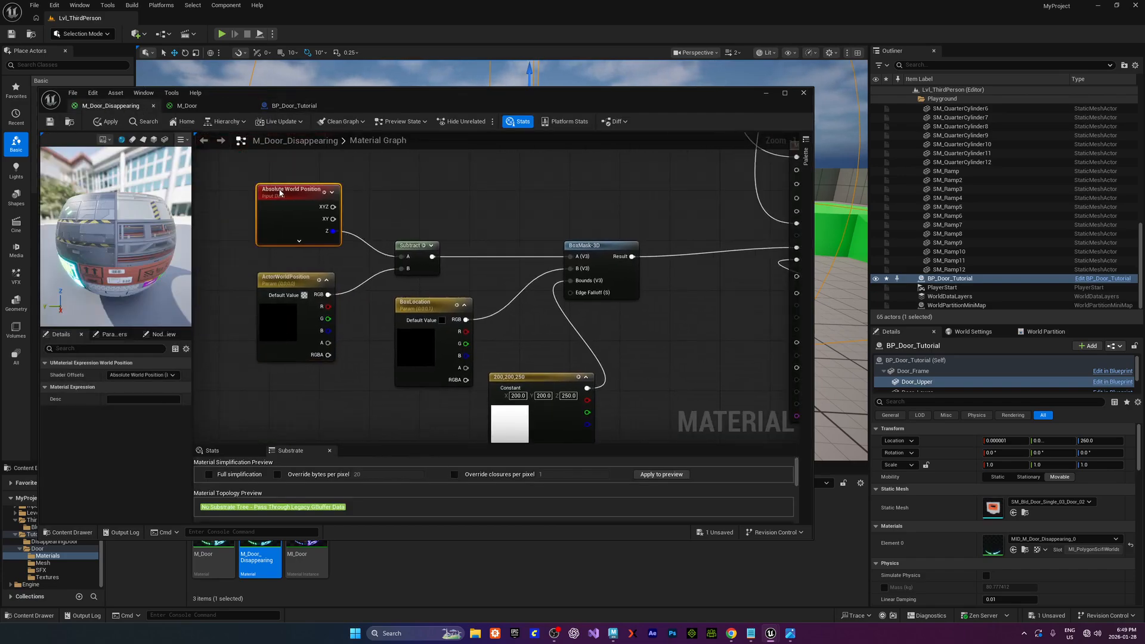
mouse_move(400, 198)
right_down()
mouse_move(424, 206)
mouse_move(427, 195)
mouse_move(403, 205)
right_up()
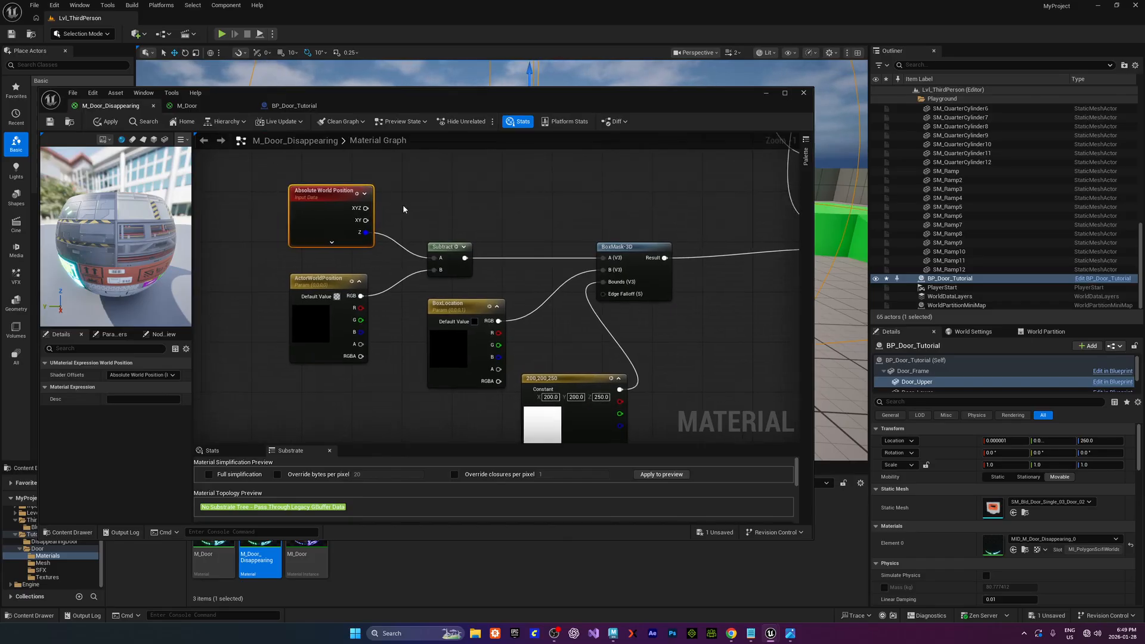
drag(338, 259, 337, 259)
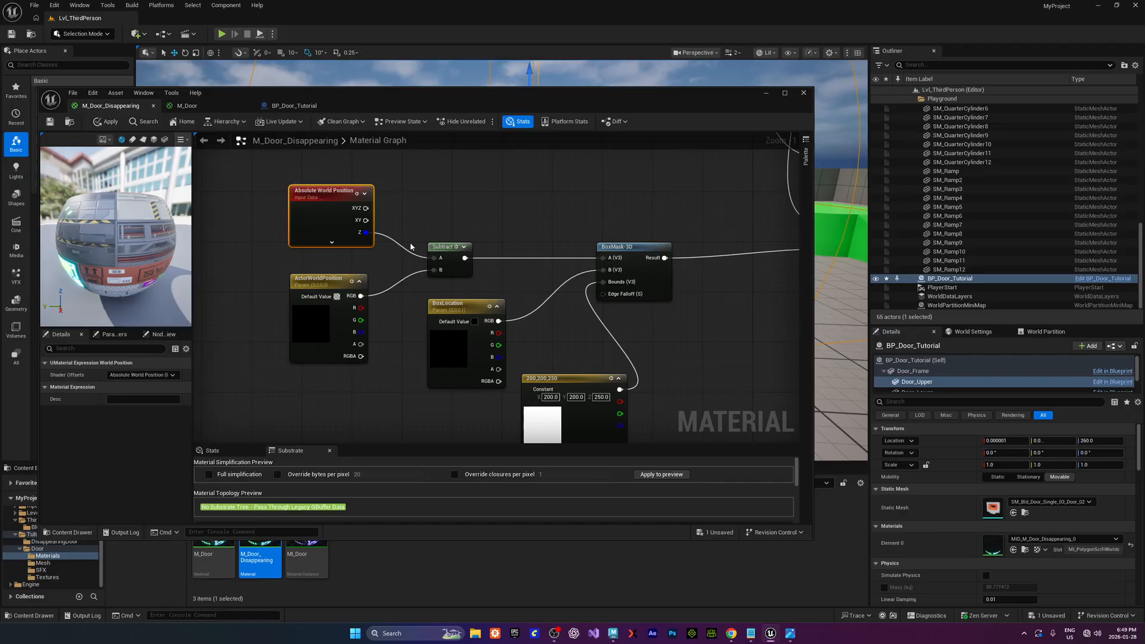
click(442, 247)
click(334, 280)
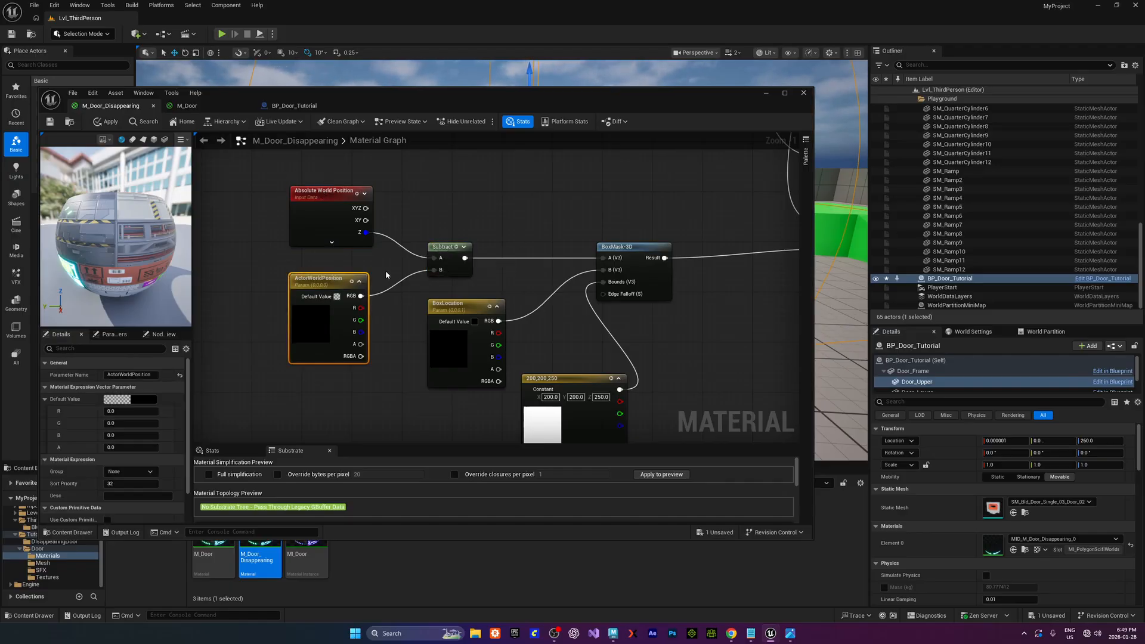
click(294, 105)
click(138, 107)
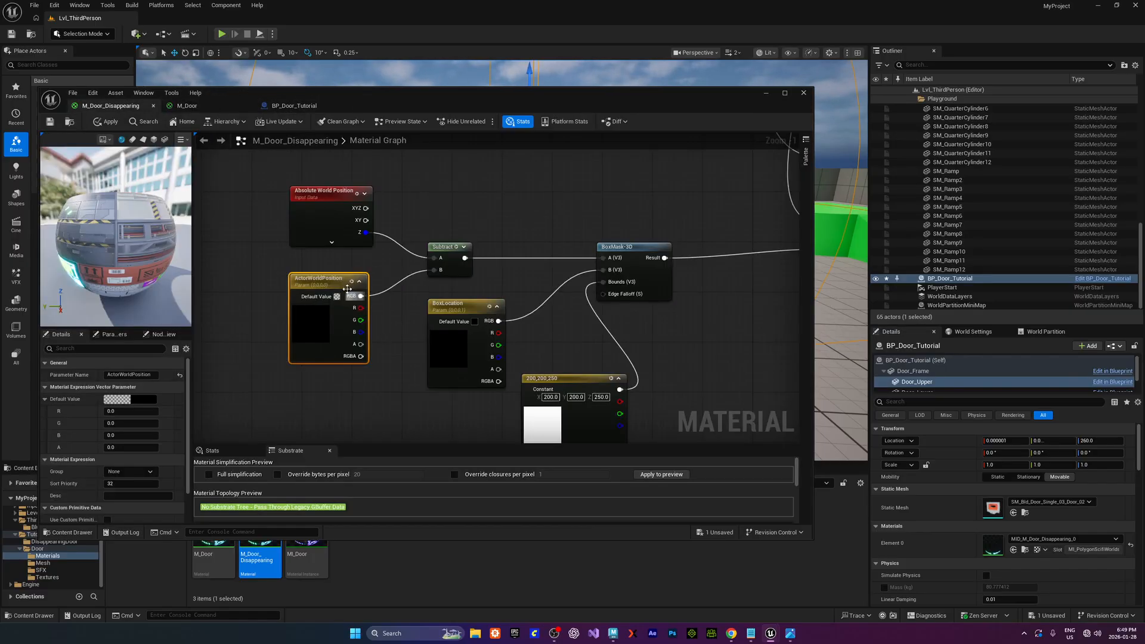
drag(331, 282, 329, 276)
right_drag(399, 319, 430, 229)
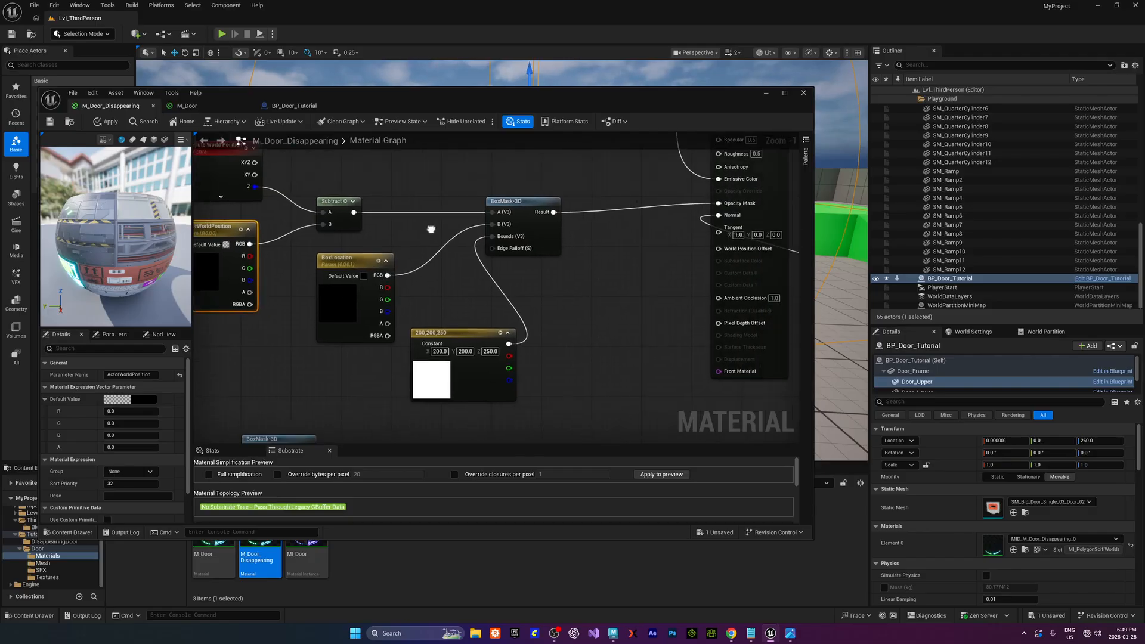
Reposition the BoxMask-3D, BoxLocation and 200,200,250 constant nodes to tidy the opacity mask network
drag(510, 204, 523, 206)
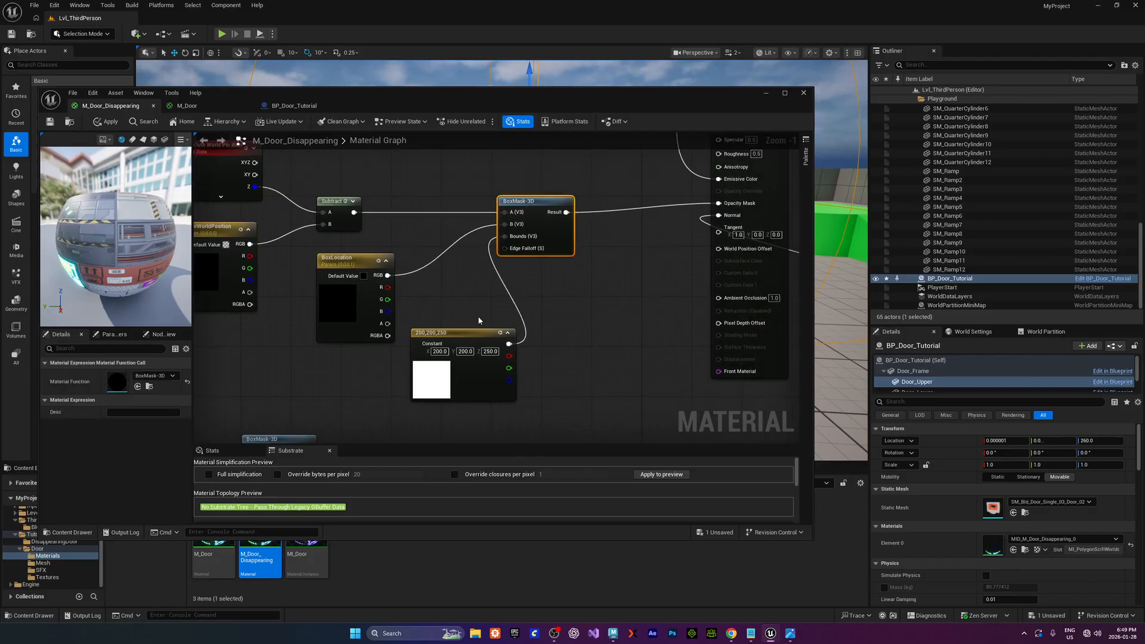
drag(353, 259, 319, 260)
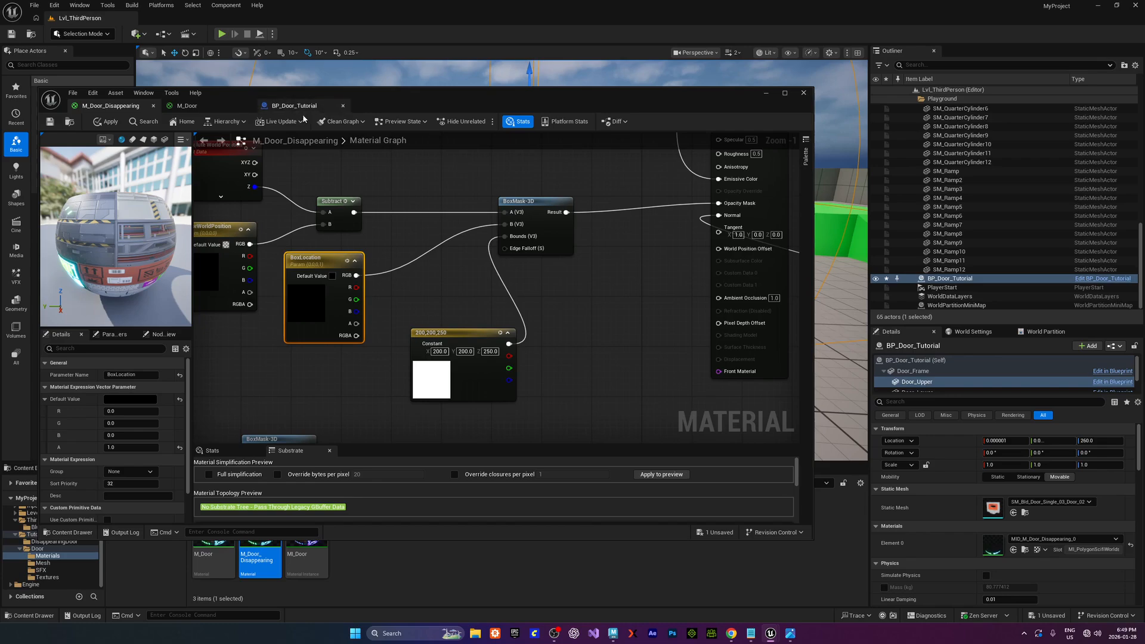
drag(450, 333, 426, 307)
right_drag(441, 274, 462, 276)
click(332, 264)
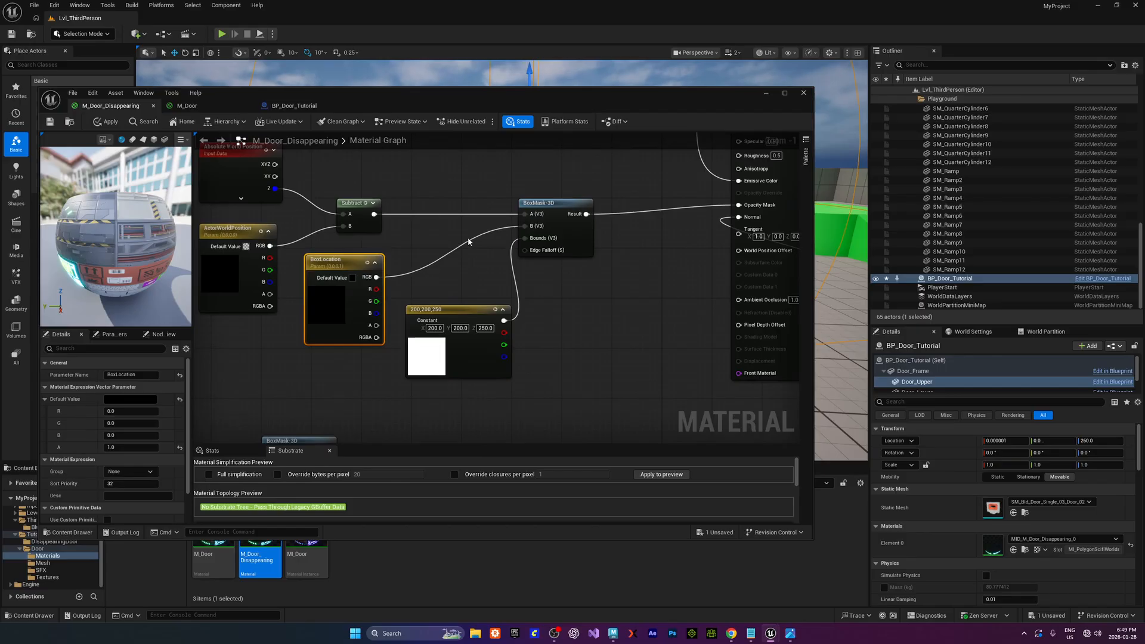
Examine the BoxMask-3D inputs, including the position, BoxLocation and bounds nodes, and its link to Opacity Mask
right_drag(468, 242, 431, 222)
right_drag(524, 276, 506, 294)
right_drag(376, 207, 447, 220)
scroll(448, 219, down, 1)
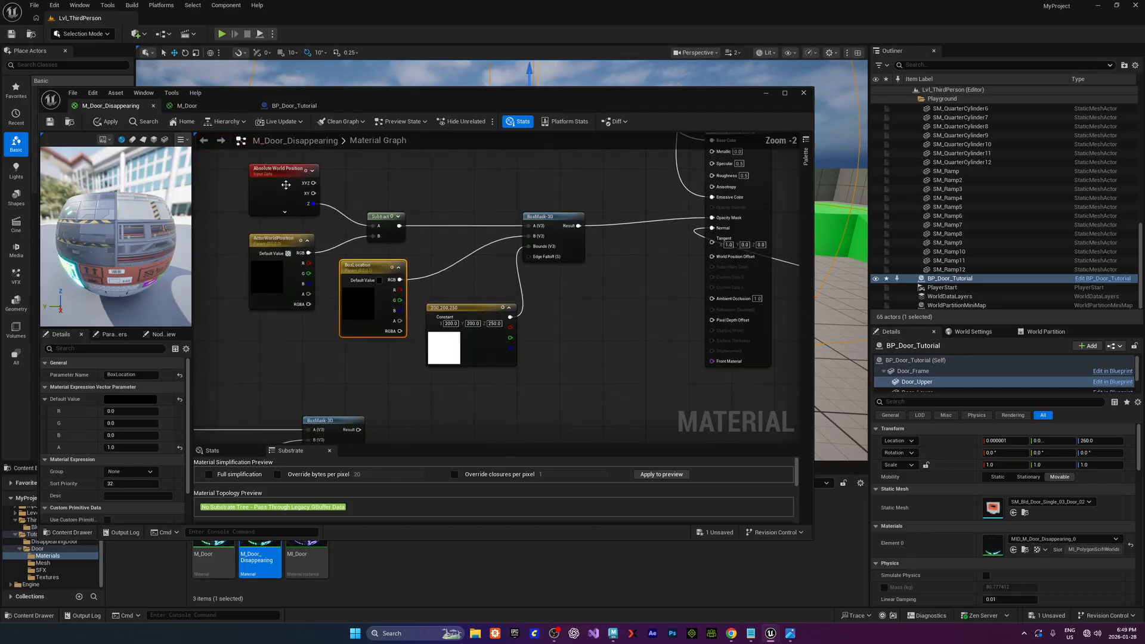
mouse_move(258, 171)
mouse_down()
mouse_move(485, 294)
mouse_move(252, 159)
mouse_move(263, 165)
mouse_up()
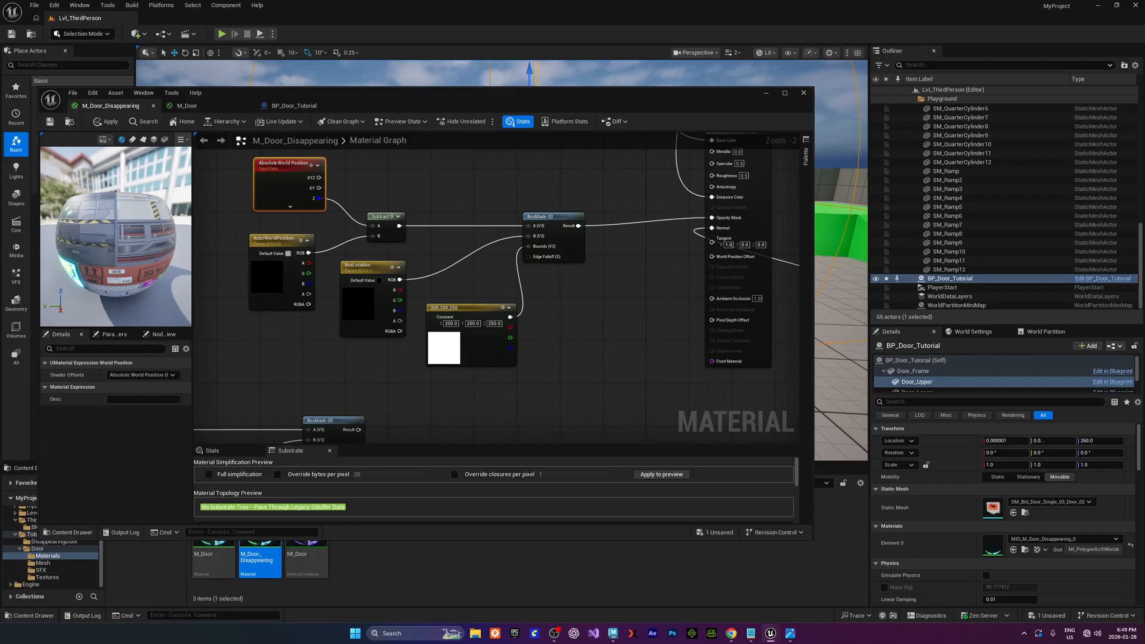
right_drag(509, 286, 483, 248)
click(482, 248)
click(522, 181)
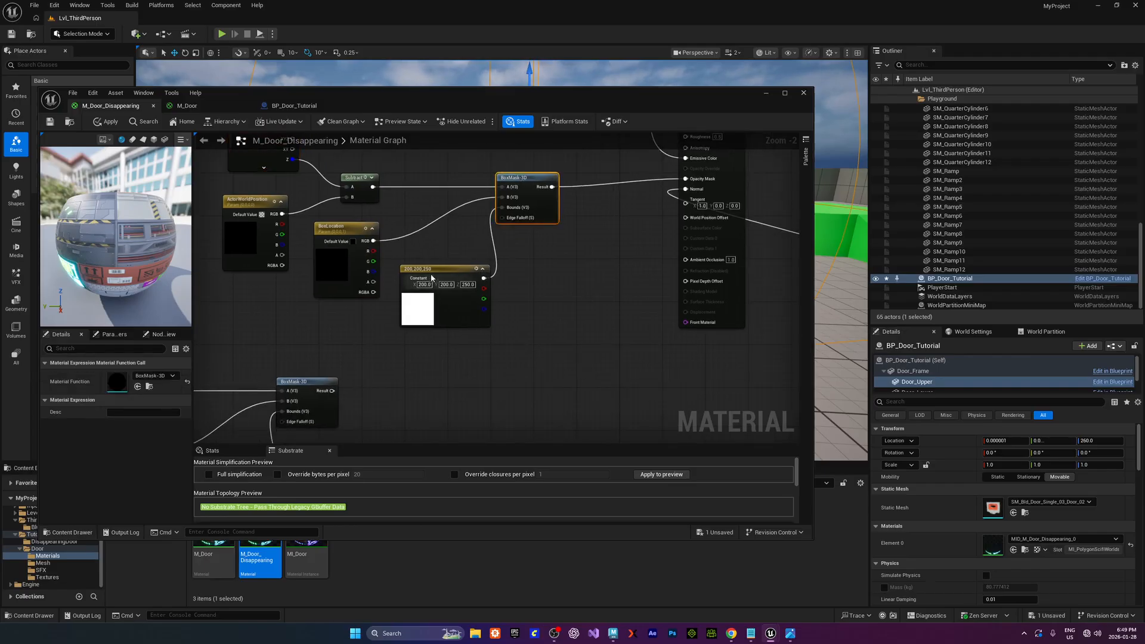
click(459, 283)
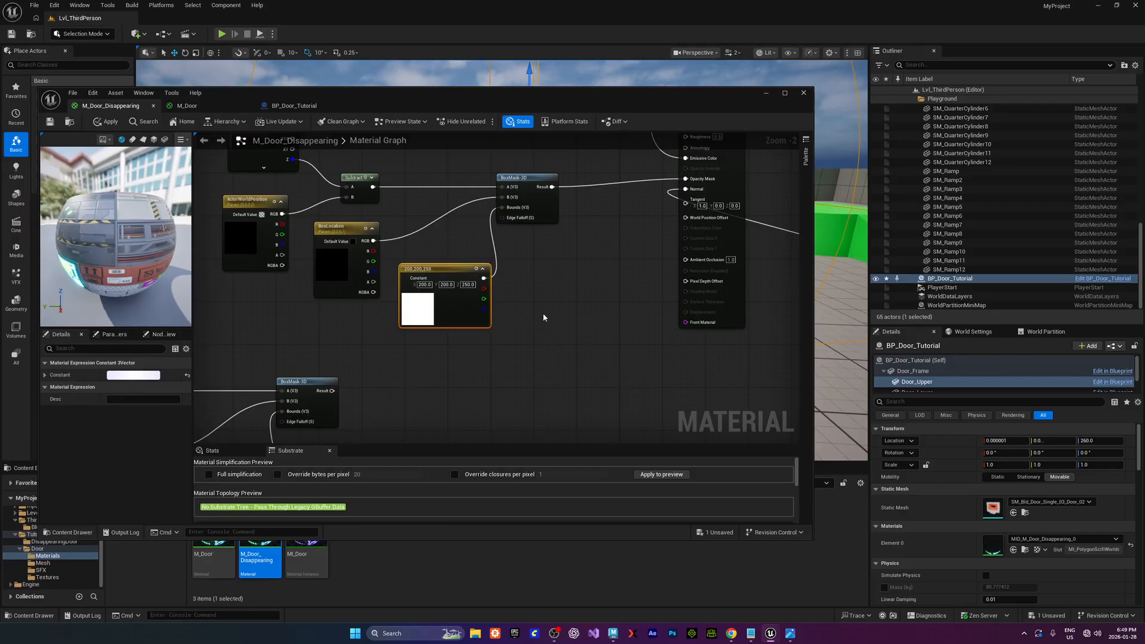
right_drag(543, 314, 500, 308)
scroll(578, 271, down, 1)
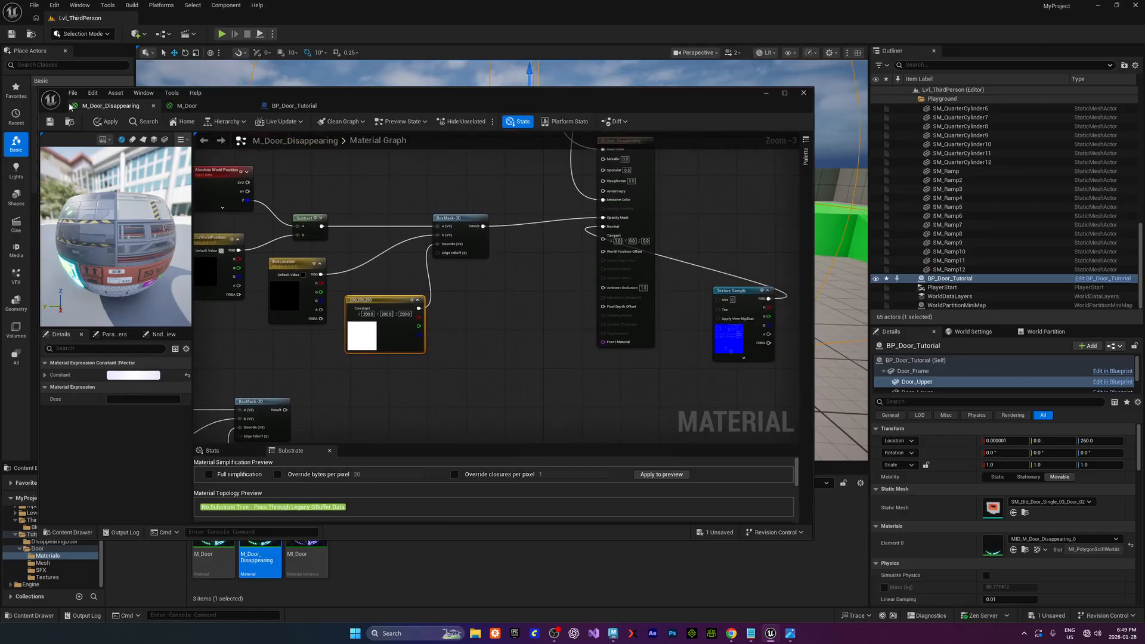
Save M_Door_Disappearing and select the Disappearing_Volume component in BP_Door_Tutorial's component view
click(50, 122)
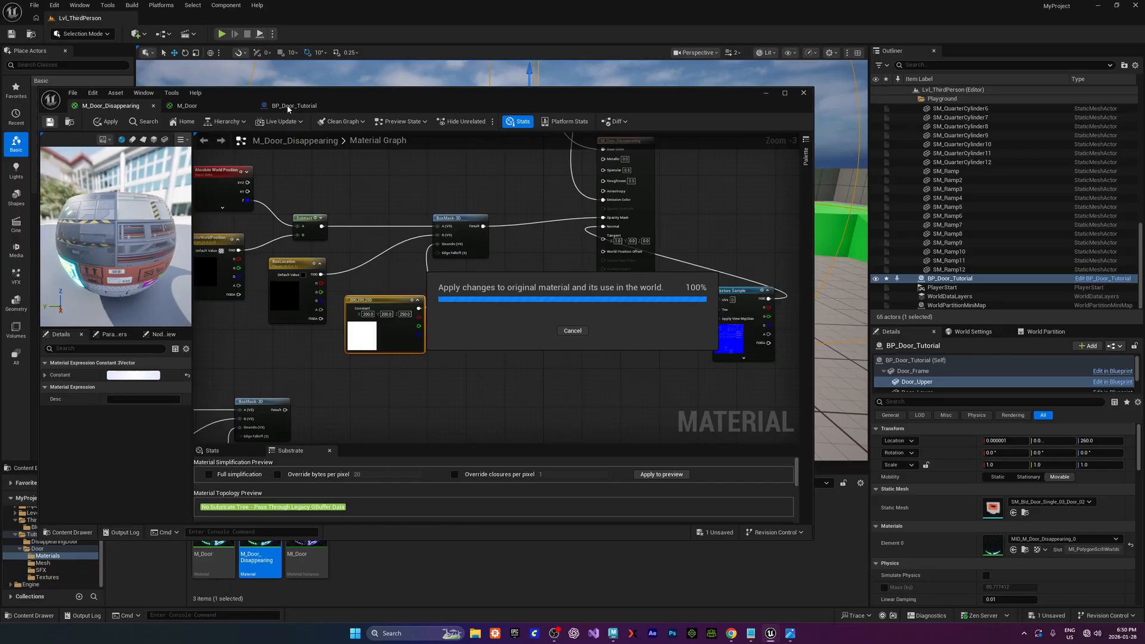
click(309, 106)
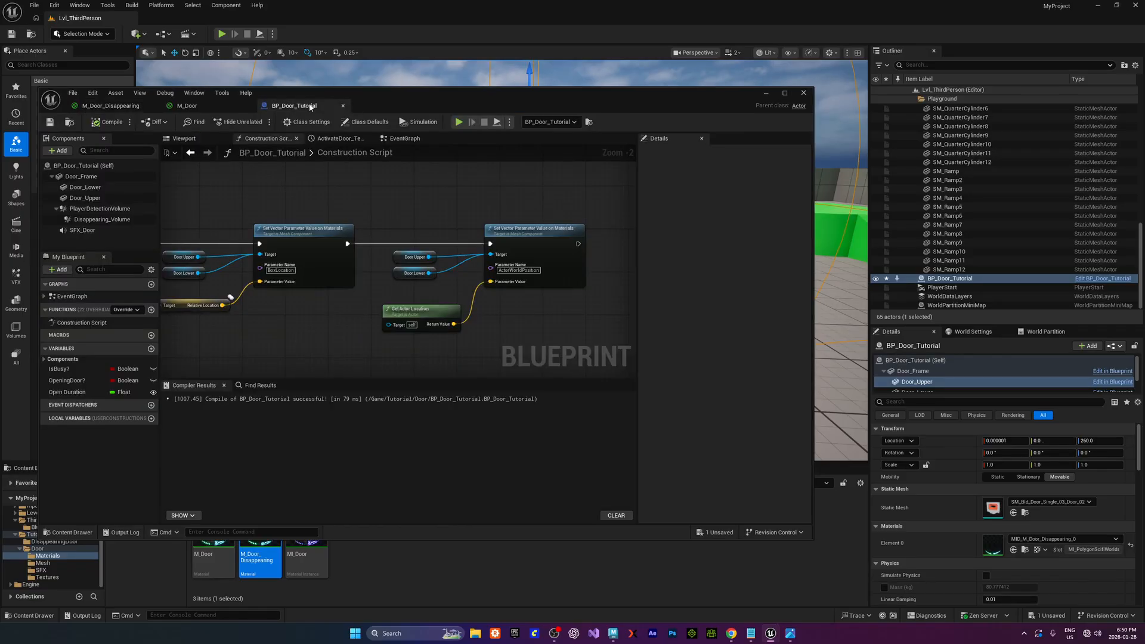
click(184, 139)
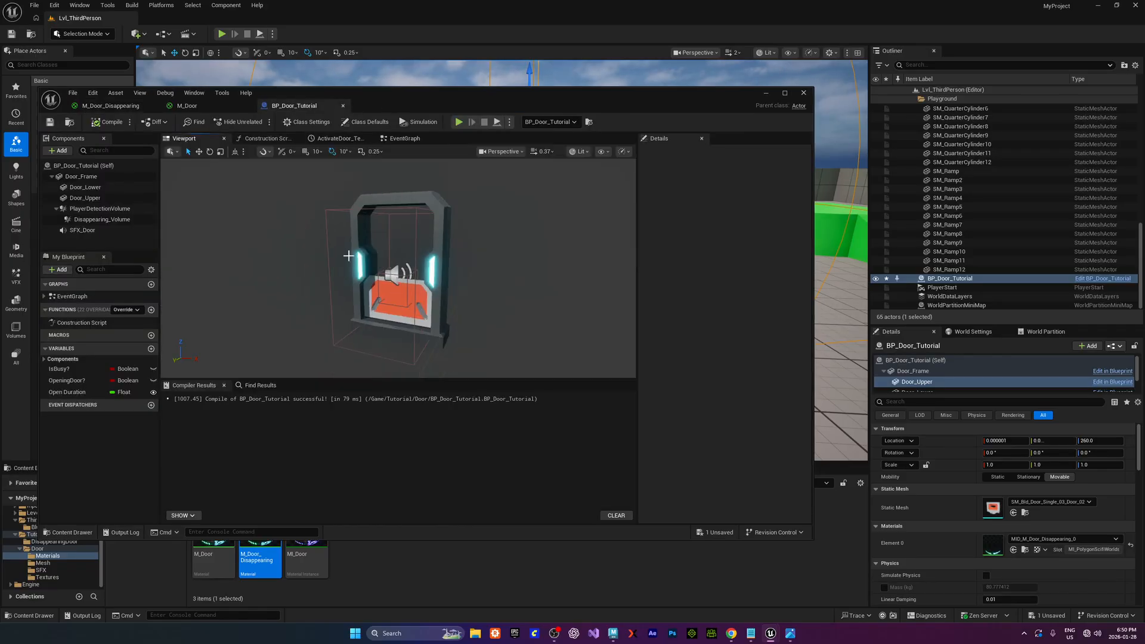
click(81, 177)
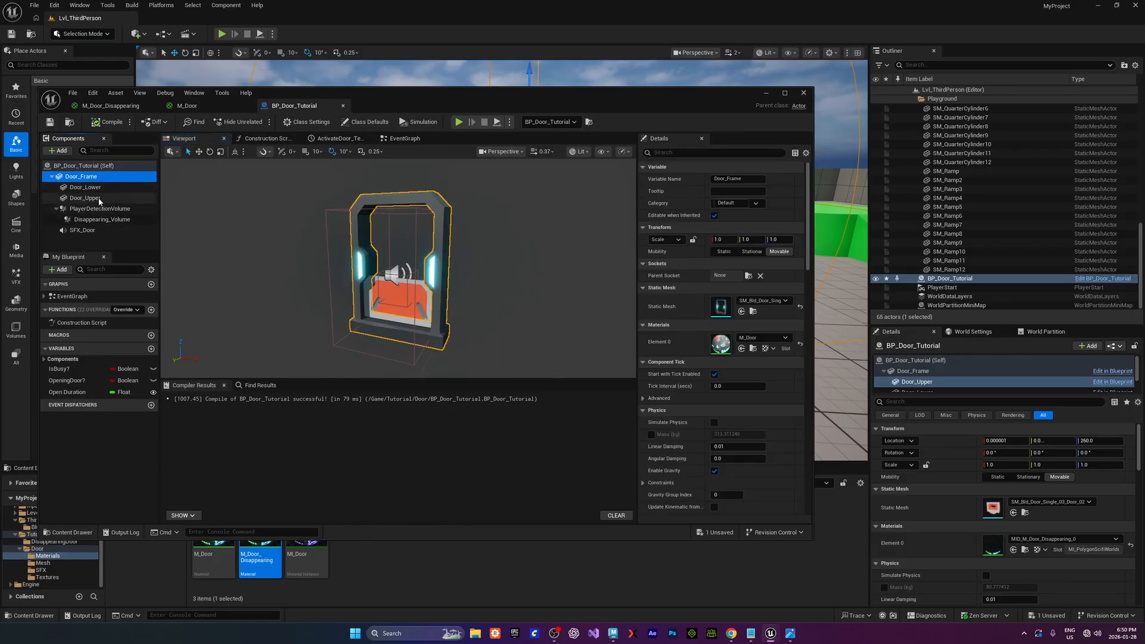
click(98, 220)
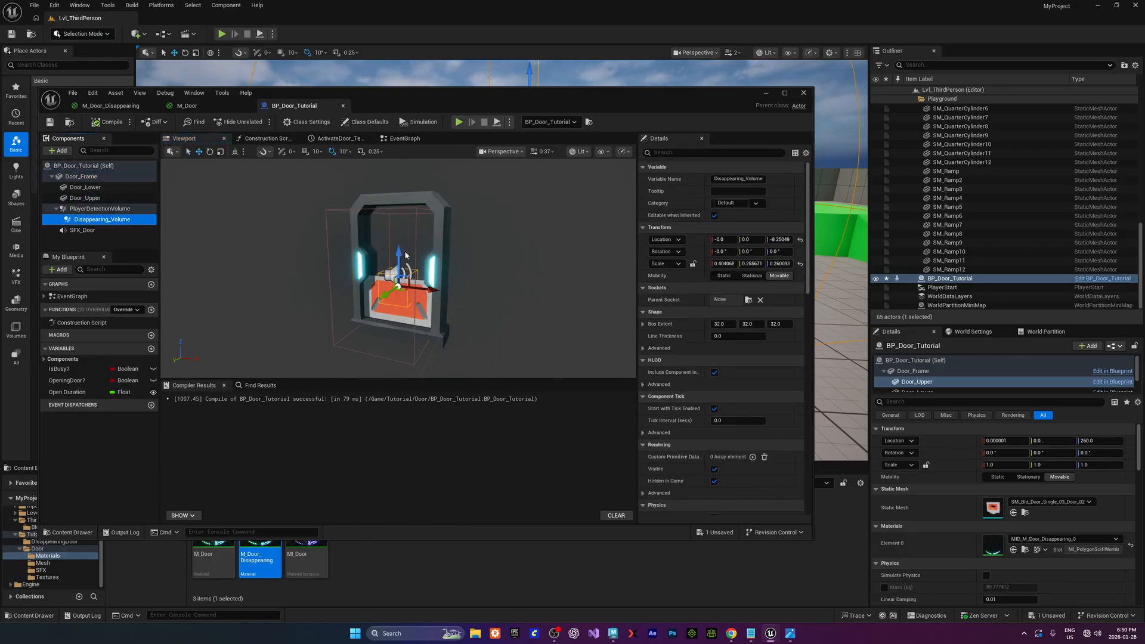
Raise Disappearing_Volume to a Z location of about 69 and reset its scale to 1.0
drag(405, 255, 398, 197)
scroll(471, 243, down, 4)
scroll(460, 253, down, 4)
scroll(434, 234, down, 2)
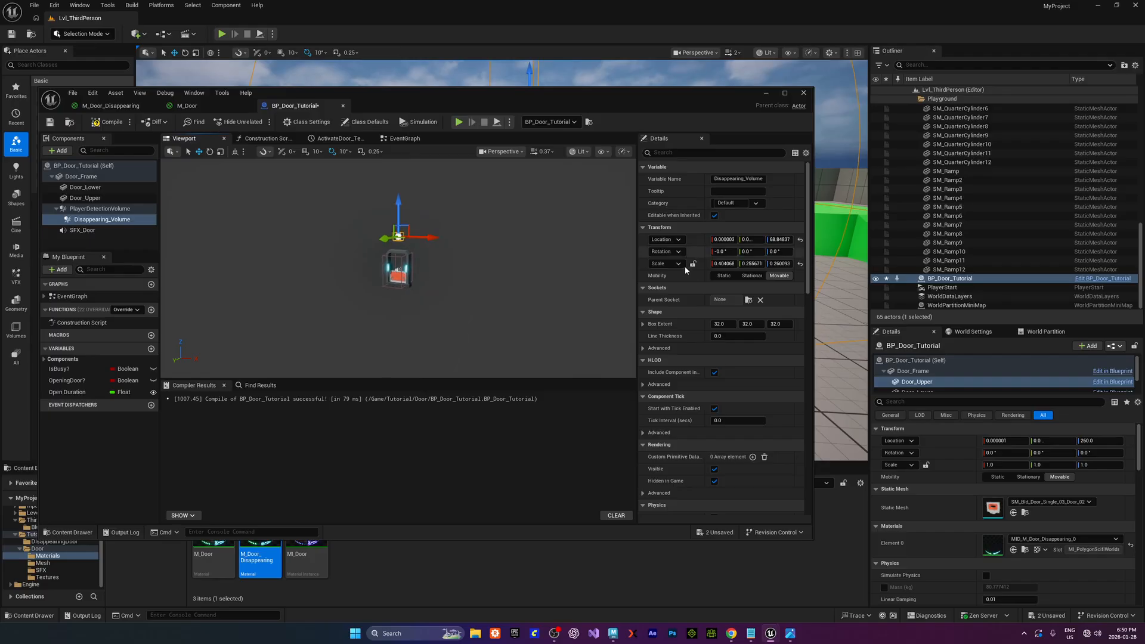
click(800, 263)
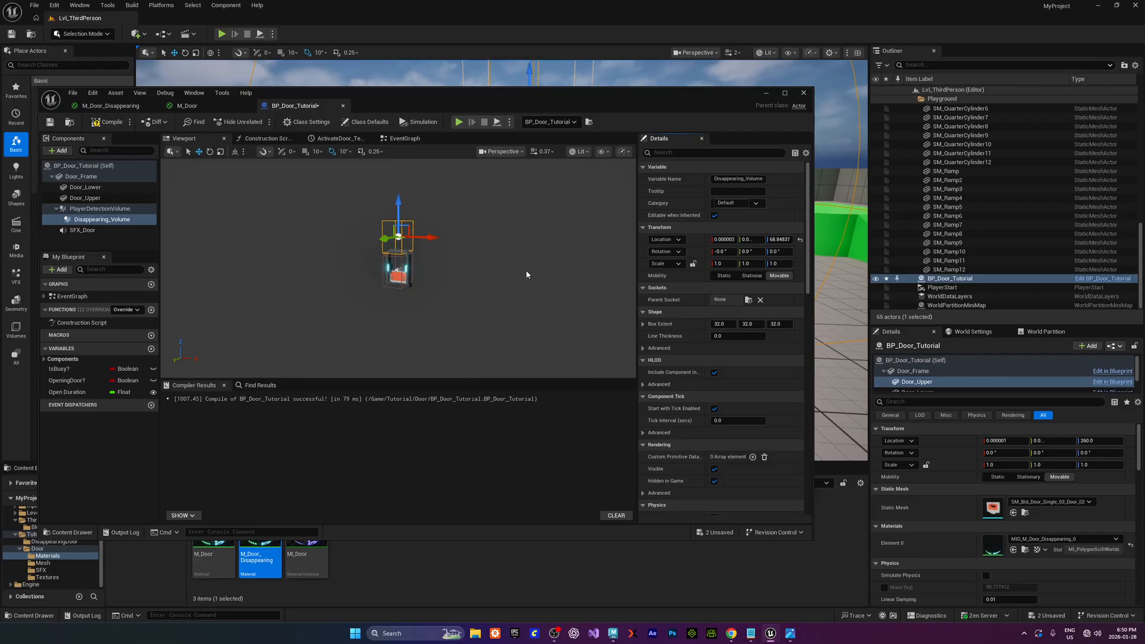
Attach Disappearing_Volume directly to Door_Frame and reset its scale to 1.0 and its location to 0
drag(121, 225, 81, 179)
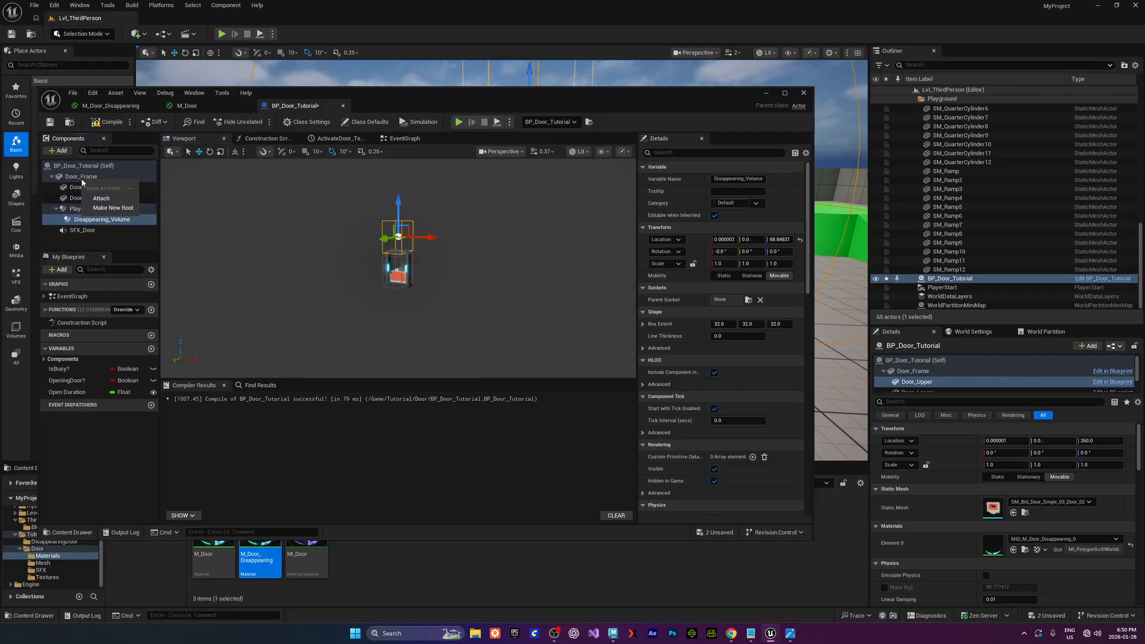
click(97, 198)
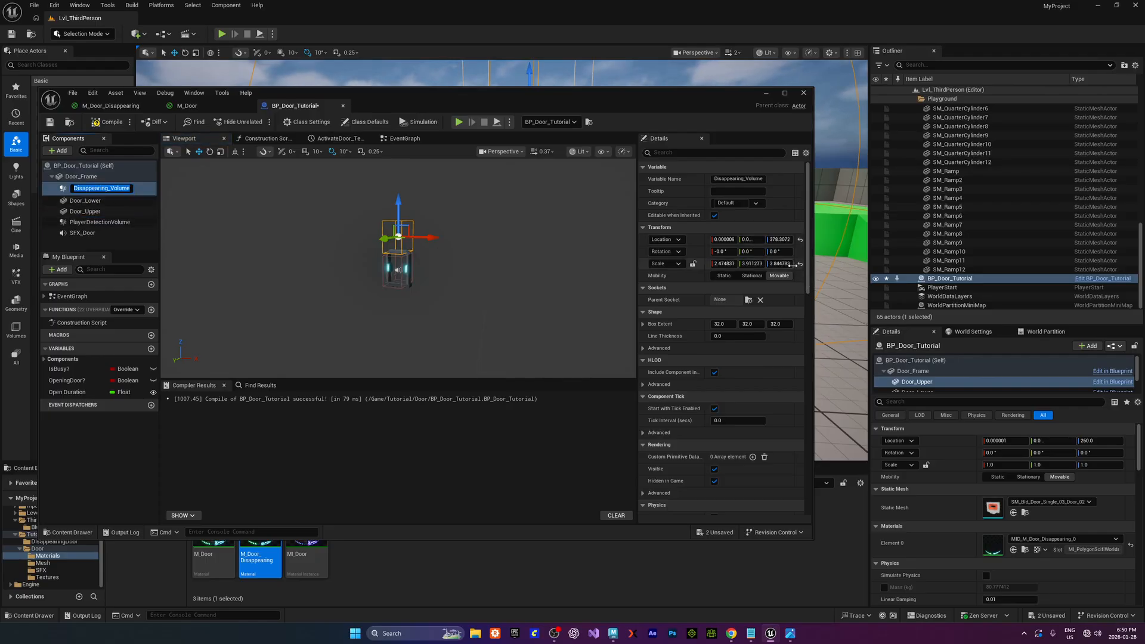
click(800, 263)
click(800, 240)
Try raising Disappearing_Volume to a Z location of about 110 and undo the move
scroll(327, 268, up, 5)
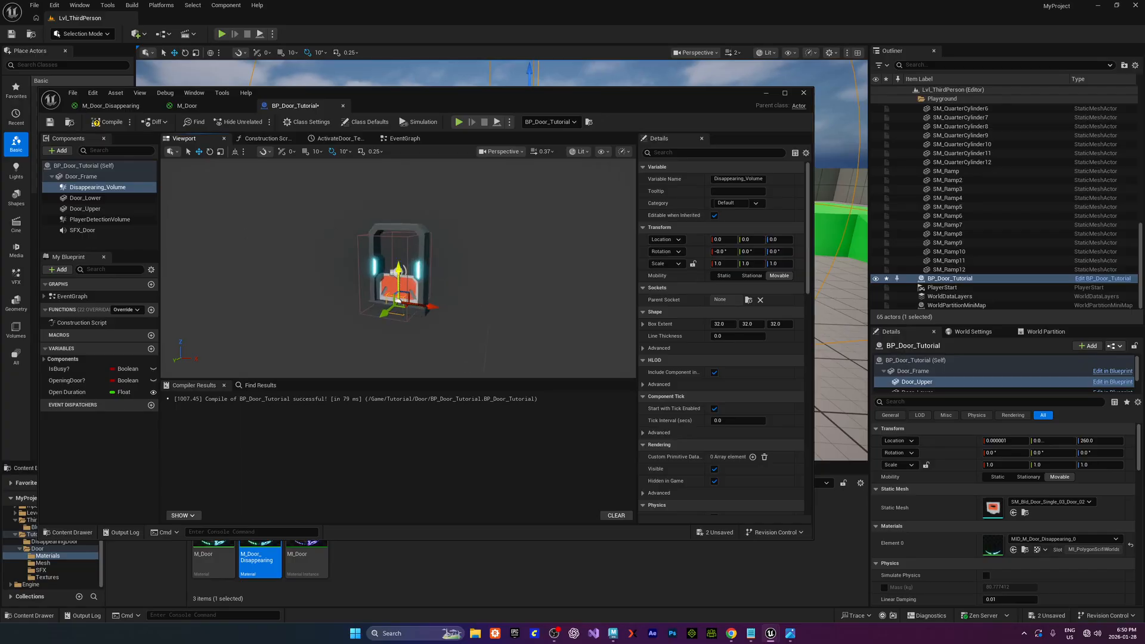
drag(397, 299, 416, 240)
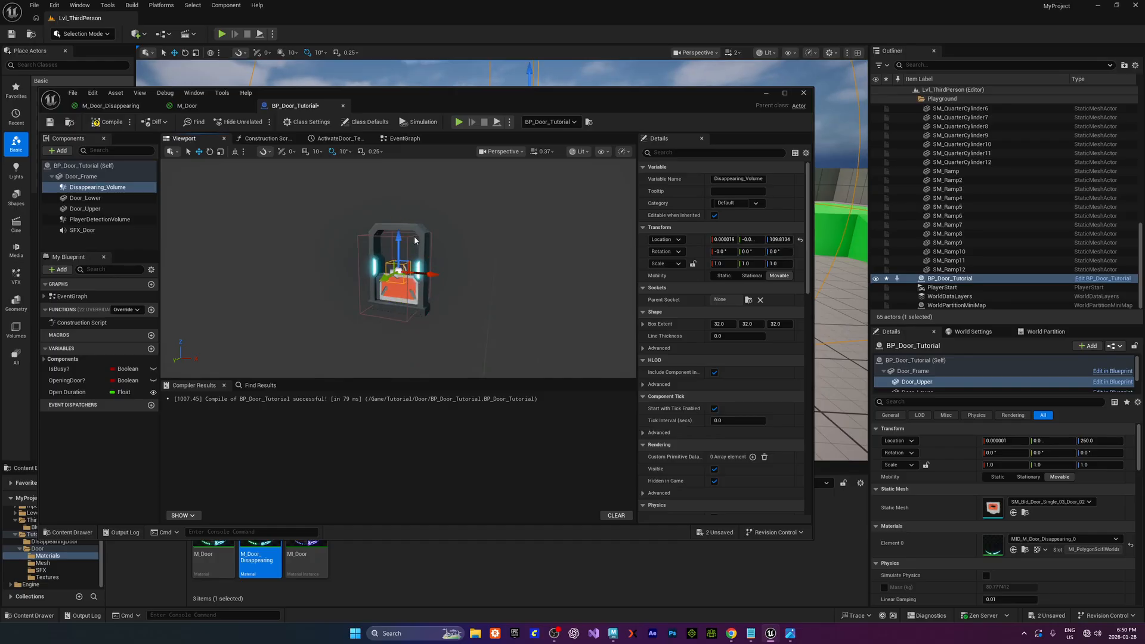
key(ctrl+z)
Play-test the level by running the character toward the sci-fi door, and stop the session
drag(398, 99, 0, 115)
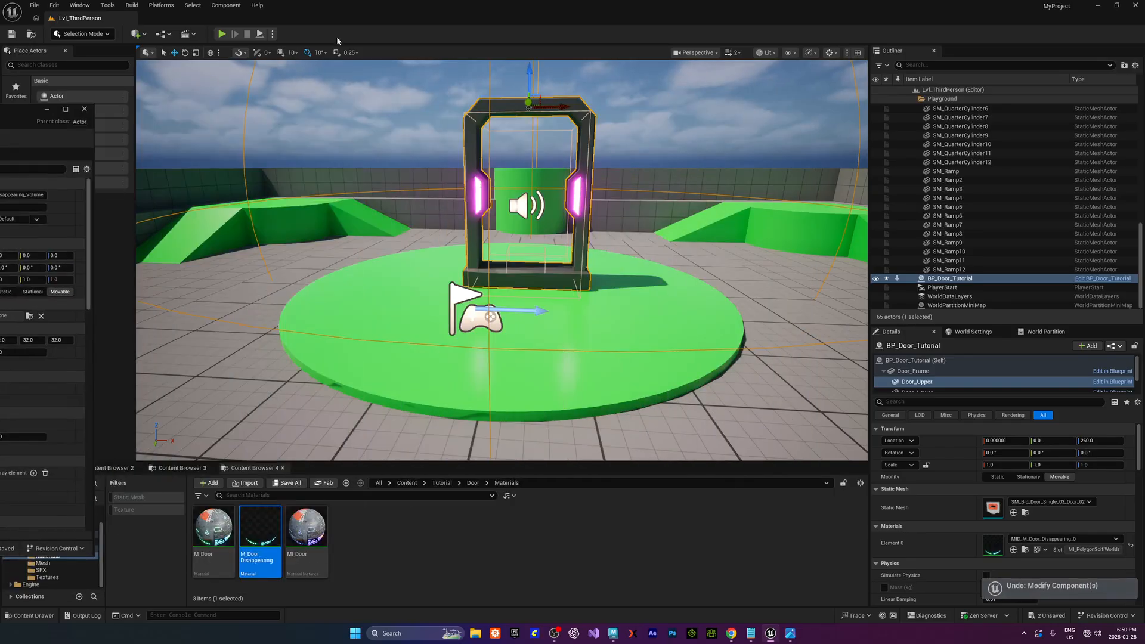
click(222, 34)
key(w)
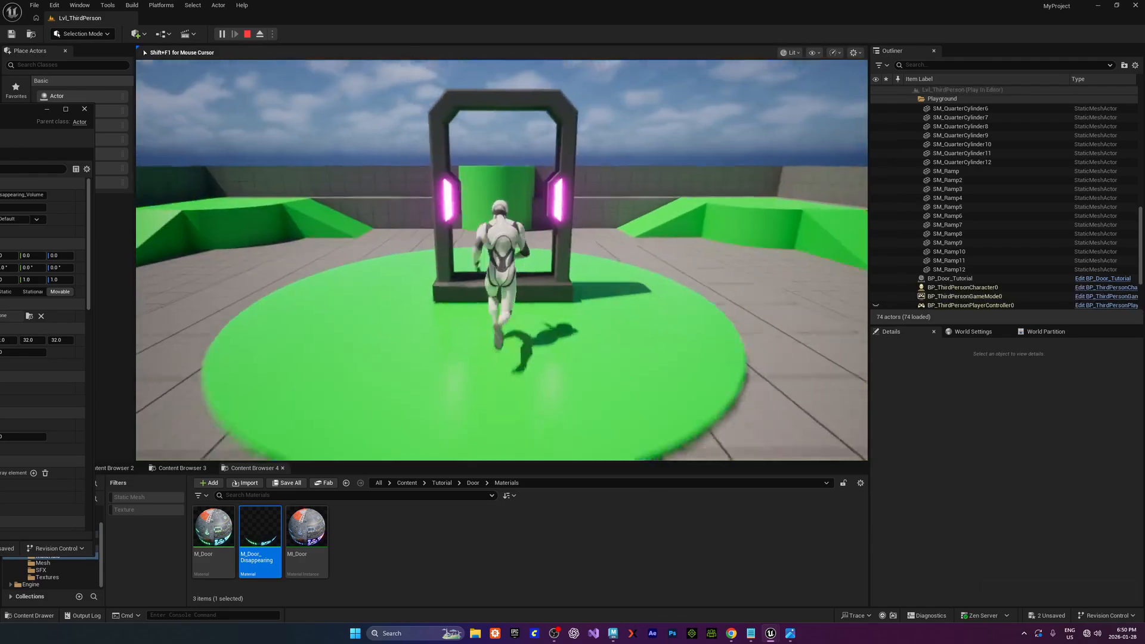
key(Escape)
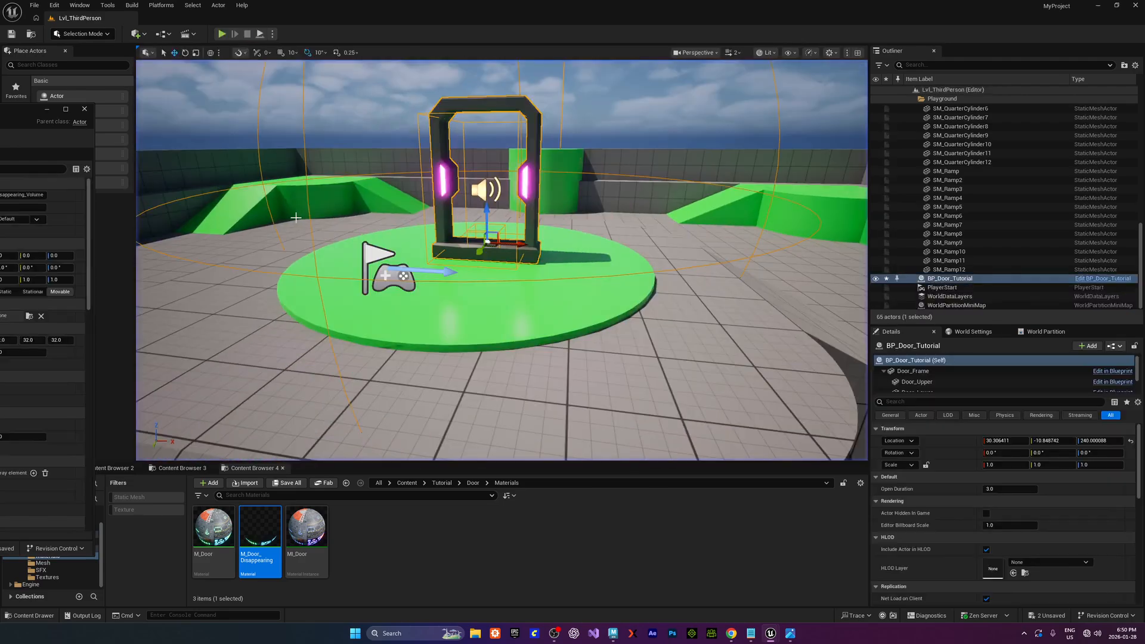
Lower the Door_Upper component in BP_Door_Tutorial to a Z location of about 201
drag(0, 118, 608, 73)
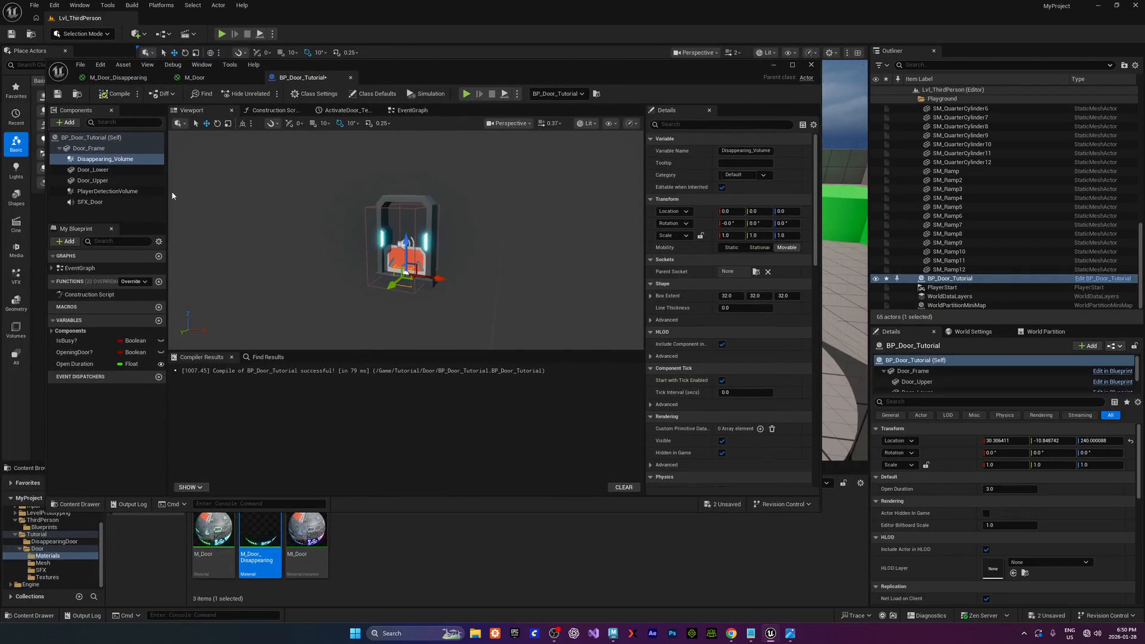
click(96, 169)
click(95, 180)
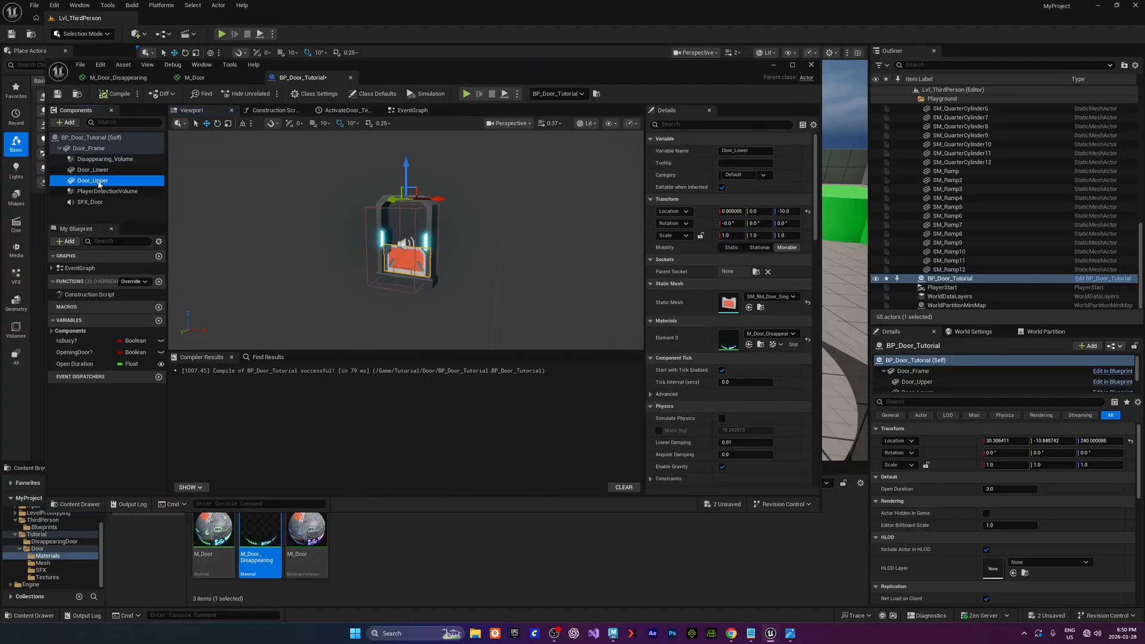
drag(403, 167, 413, 180)
click(95, 170)
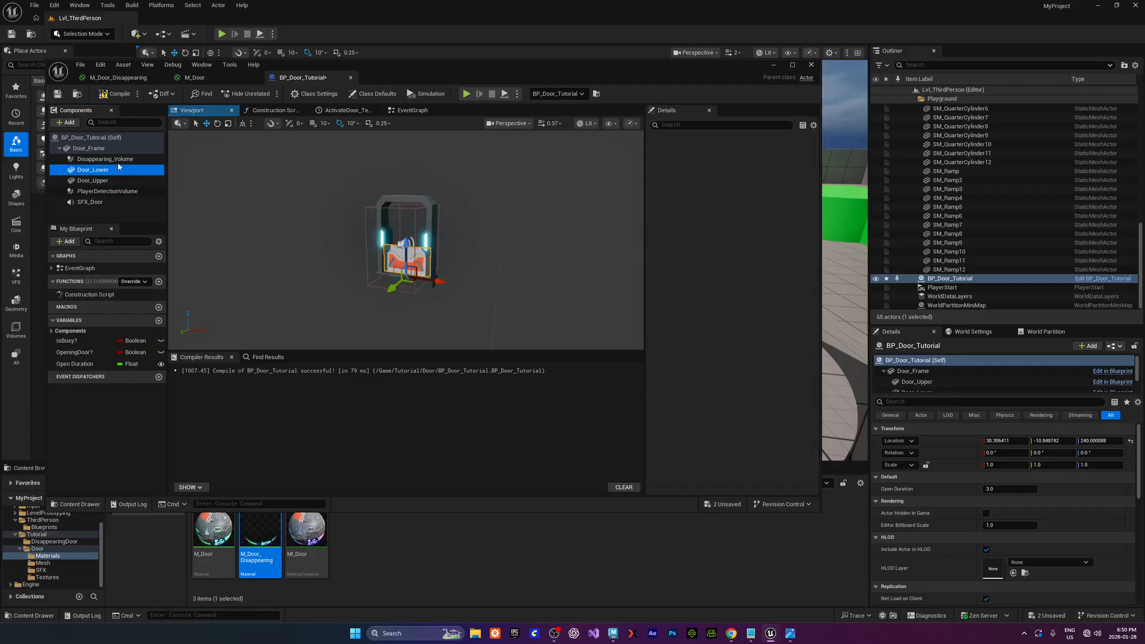
Raise Disappearing_Volume to a Z location of about 125, inside the door frame
click(105, 159)
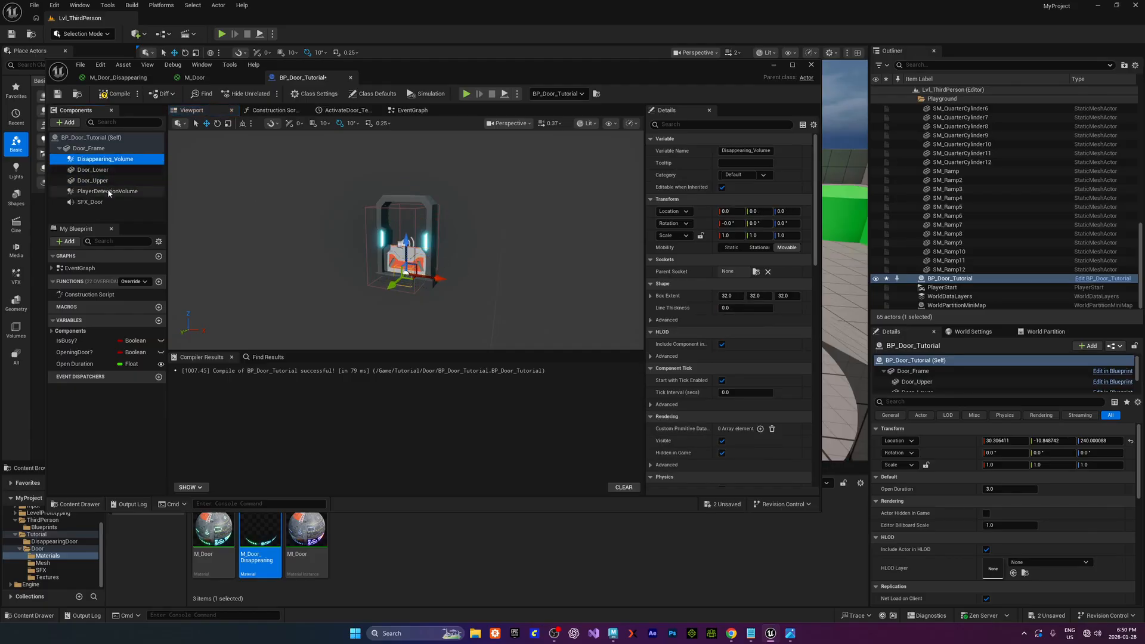
drag(405, 240, 415, 207)
scroll(438, 194, down, 2)
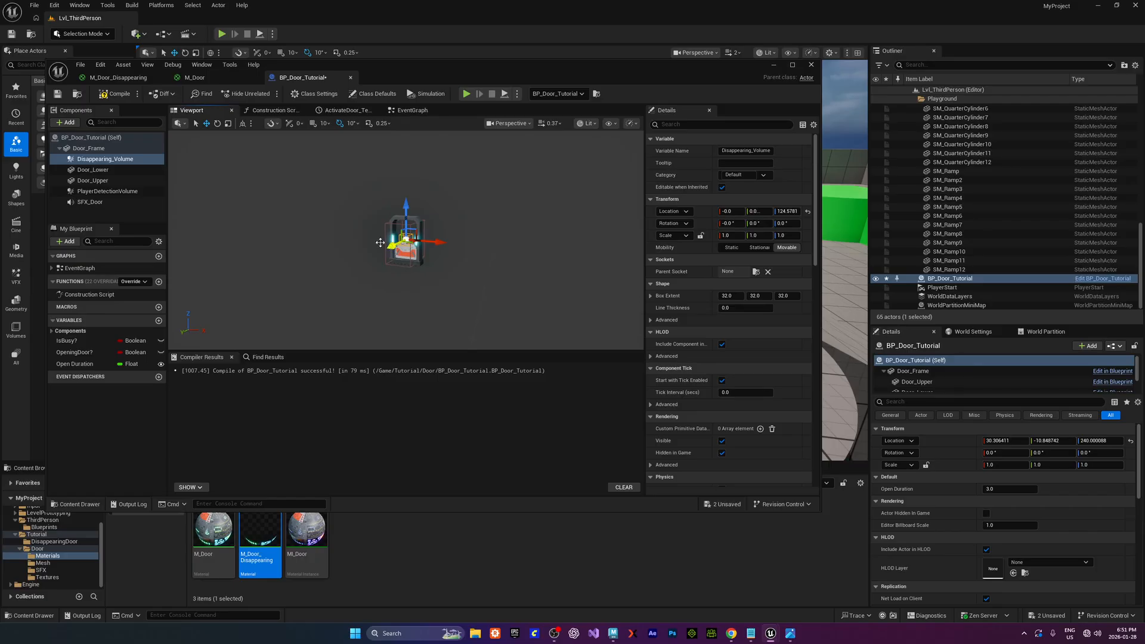
scroll(274, 255, up, 5)
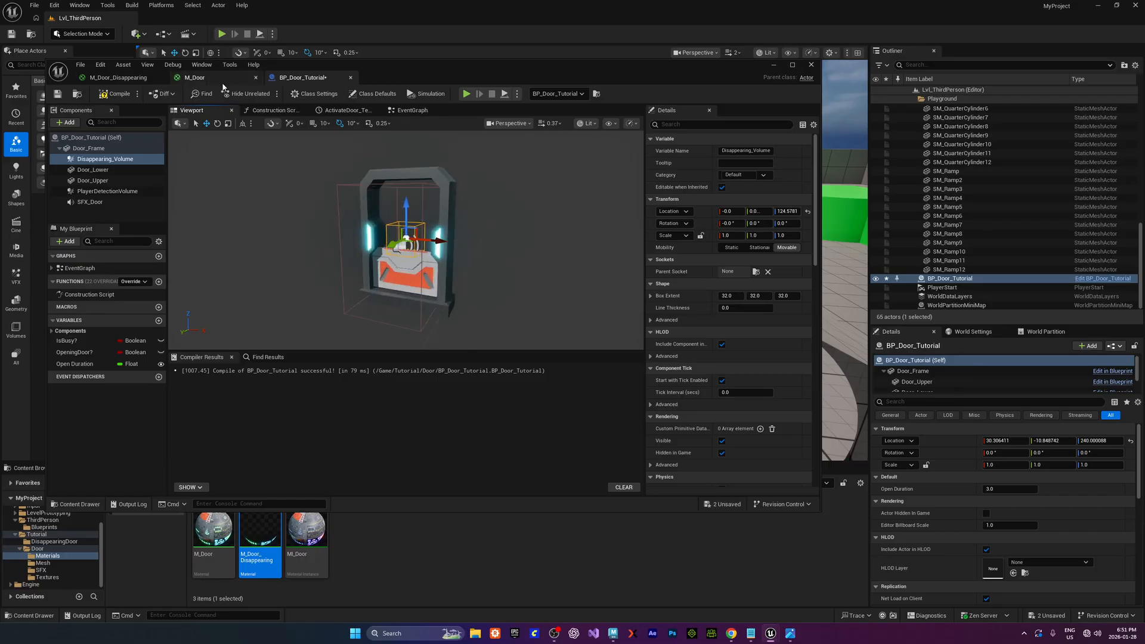
In M_Door_Disappearing, connect Absolute World Position's XYZ output to the Subtract node's A input, tidy the node's position and apply the material
click(194, 77)
click(128, 78)
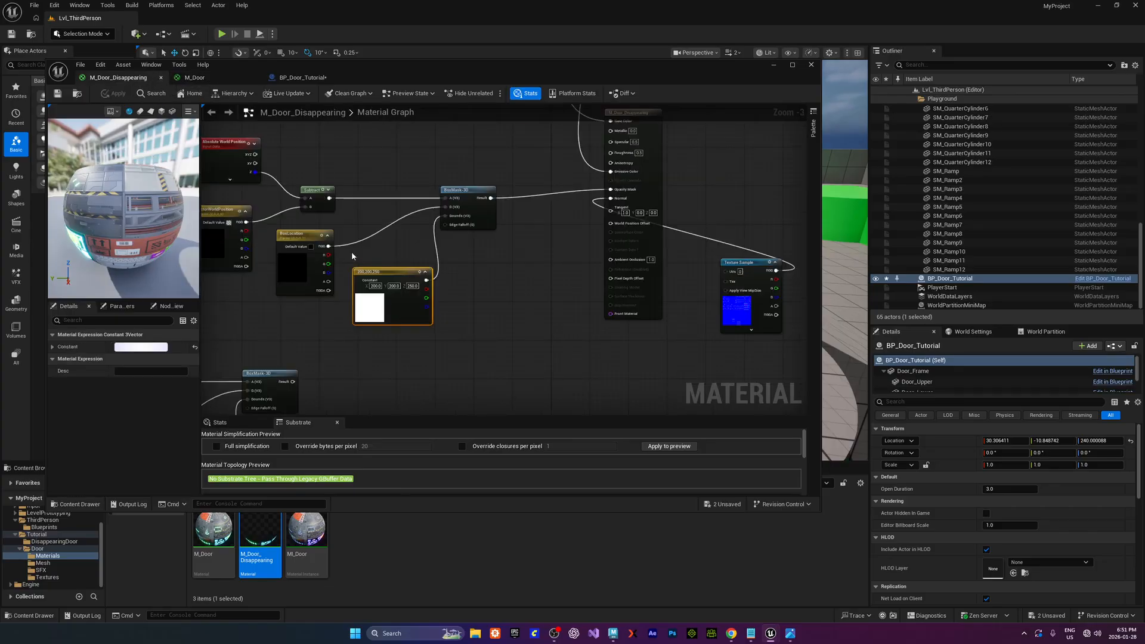
scroll(395, 182, down, 3)
scroll(374, 253, up, 6)
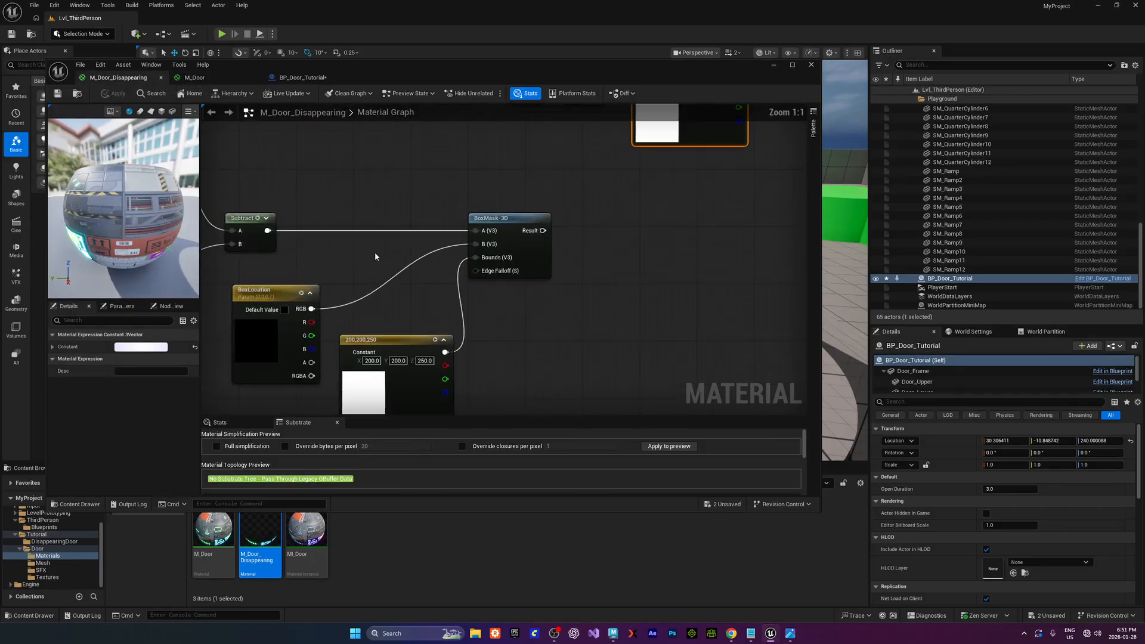
right_drag(375, 253, 435, 387)
scroll(434, 387, down, 1)
scroll(443, 342, down, 1)
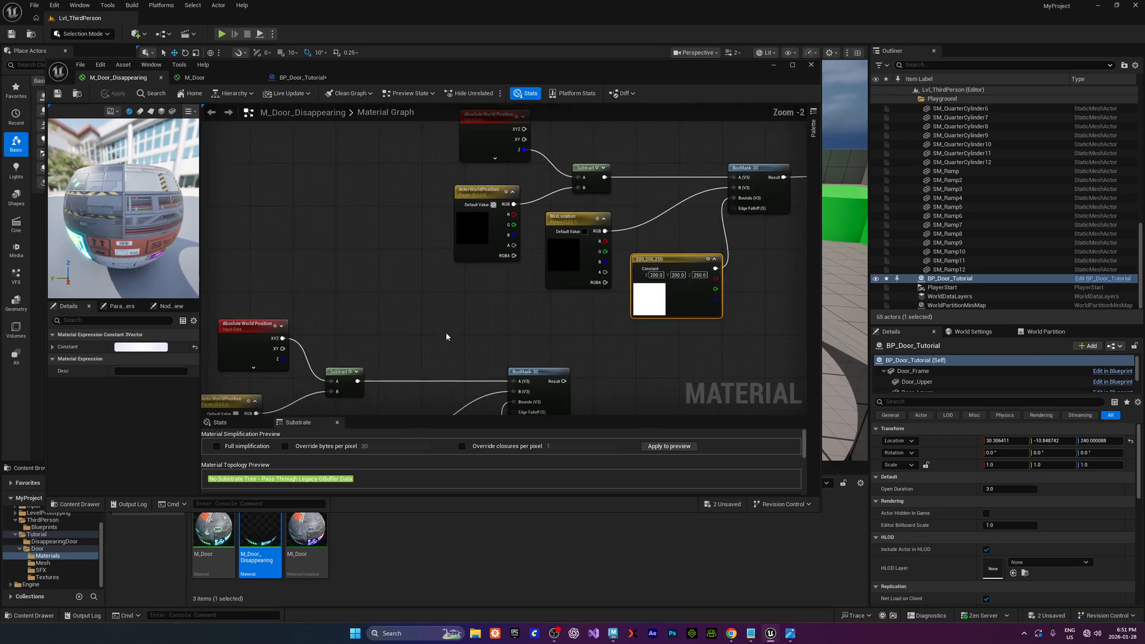
mouse_move(445, 332)
right_down()
mouse_move(470, 273)
mouse_move(474, 301)
mouse_move(447, 351)
right_up()
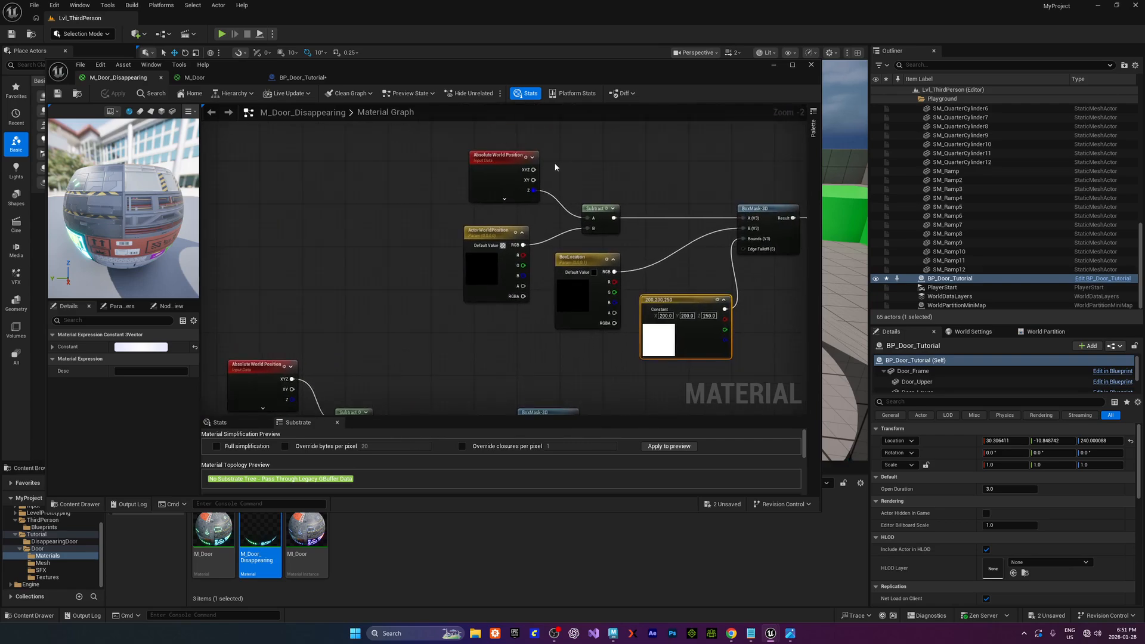
drag(535, 173, 587, 218)
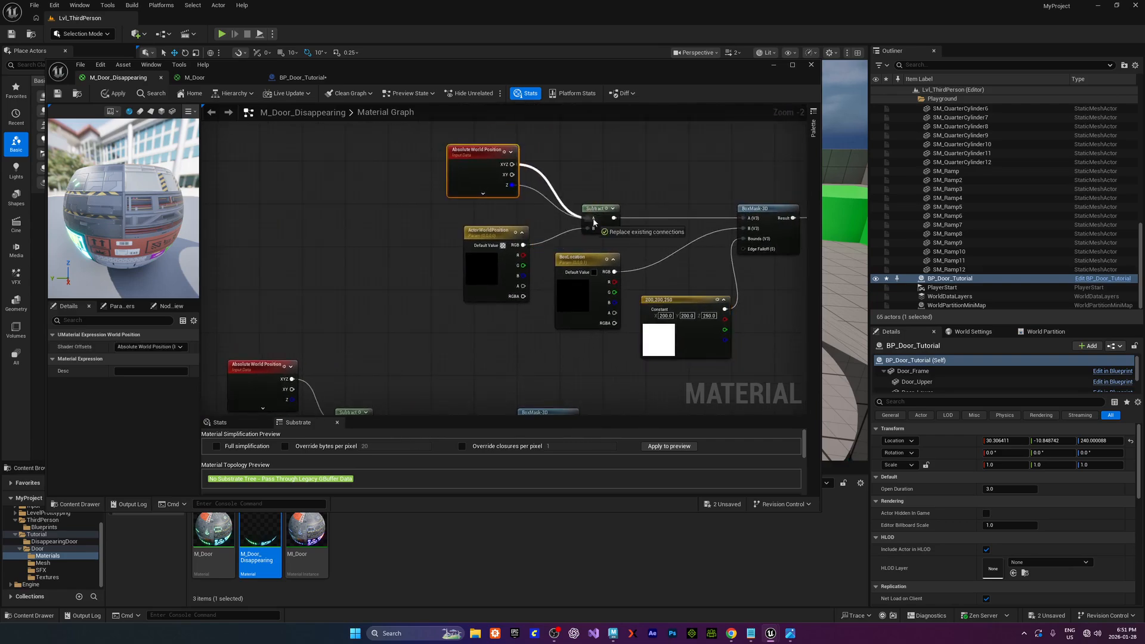
drag(481, 154, 493, 170)
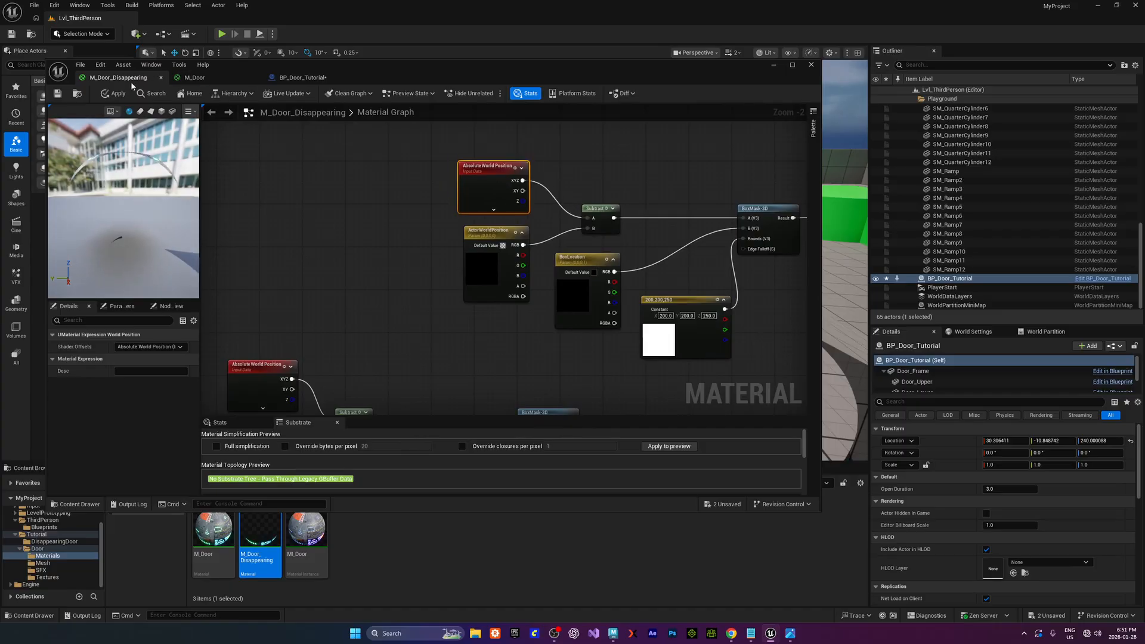
click(115, 93)
In BP_Door_Tutorial, set Door_Upper's Z location to 260 and move Disappearing_Volume to a Z of about 128
click(301, 78)
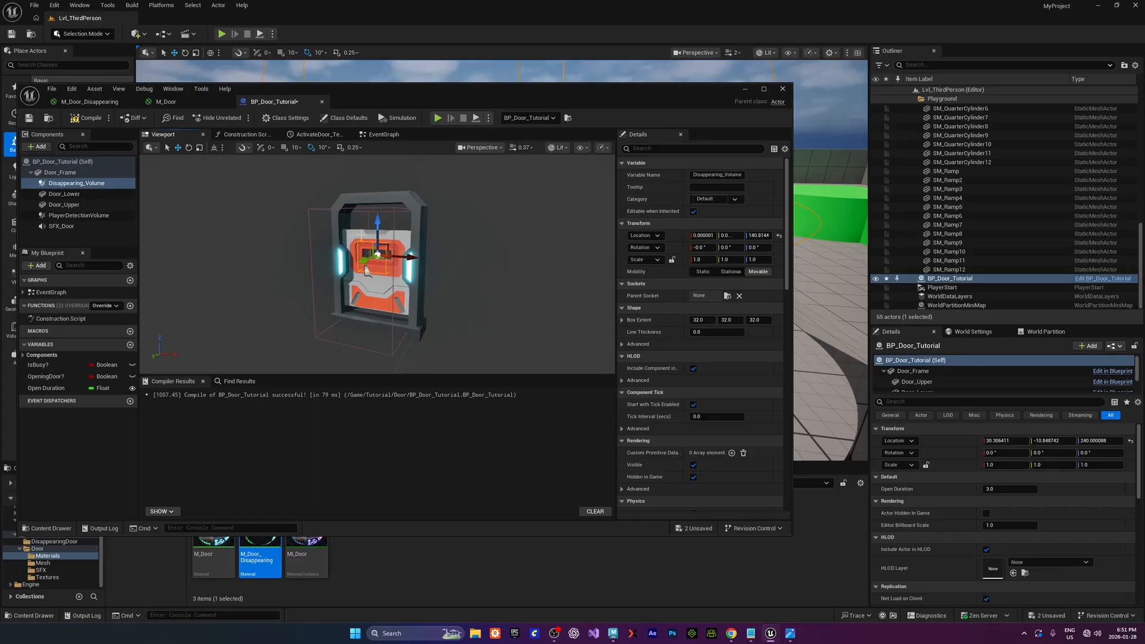
click(355, 225)
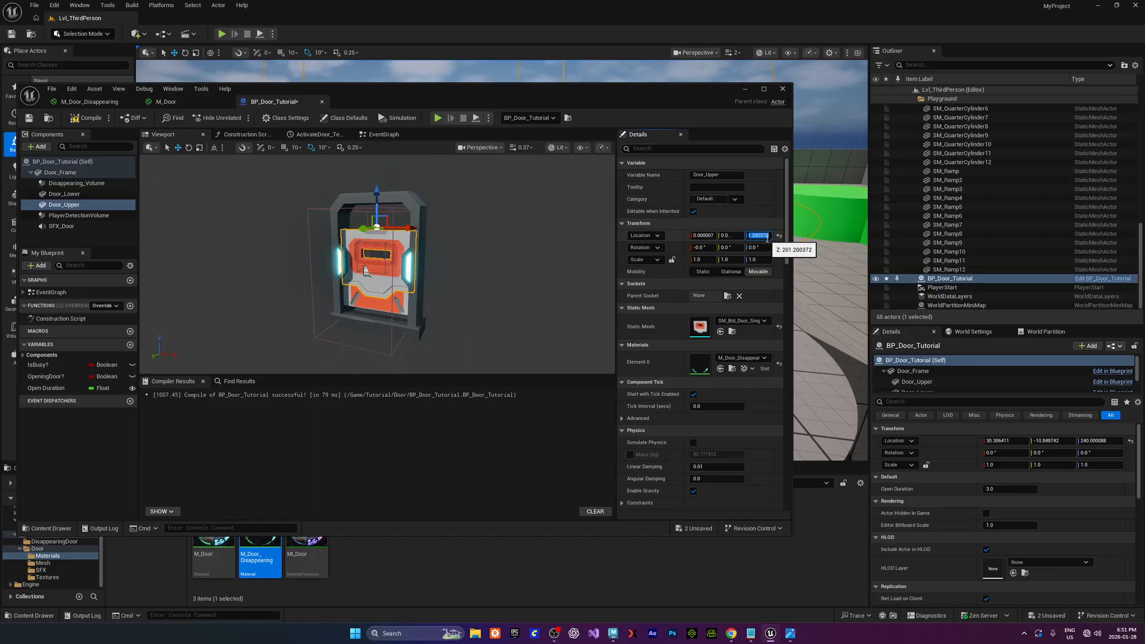
text(260)
key(Return)
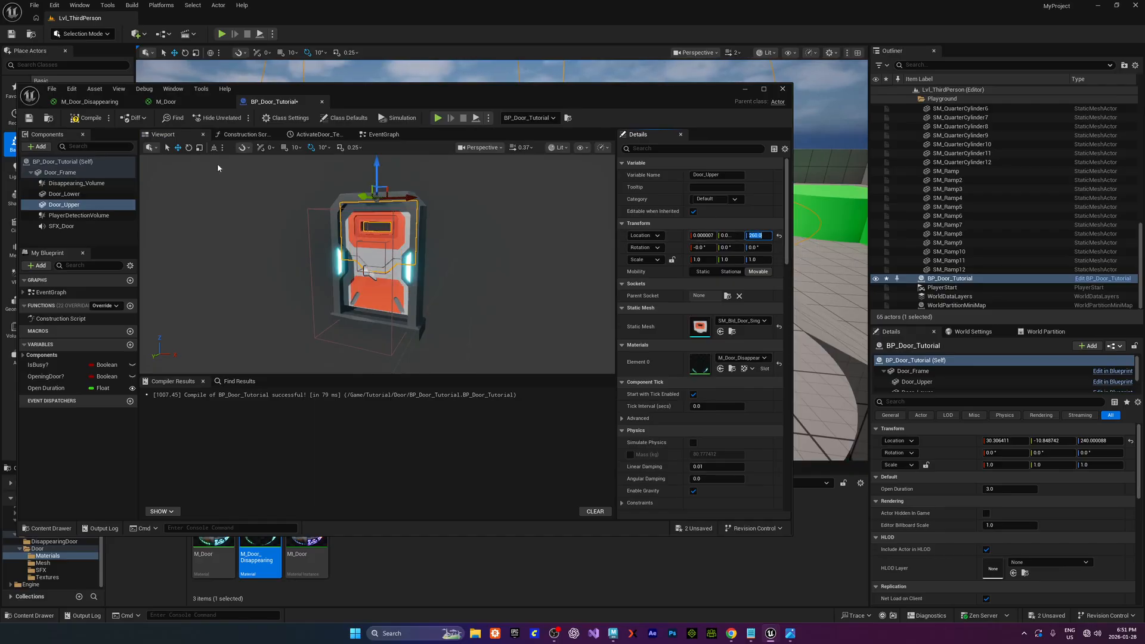
click(344, 209)
mouse_move(378, 224)
mouse_down()
mouse_move(384, 207)
mouse_move(387, 229)
mouse_up()
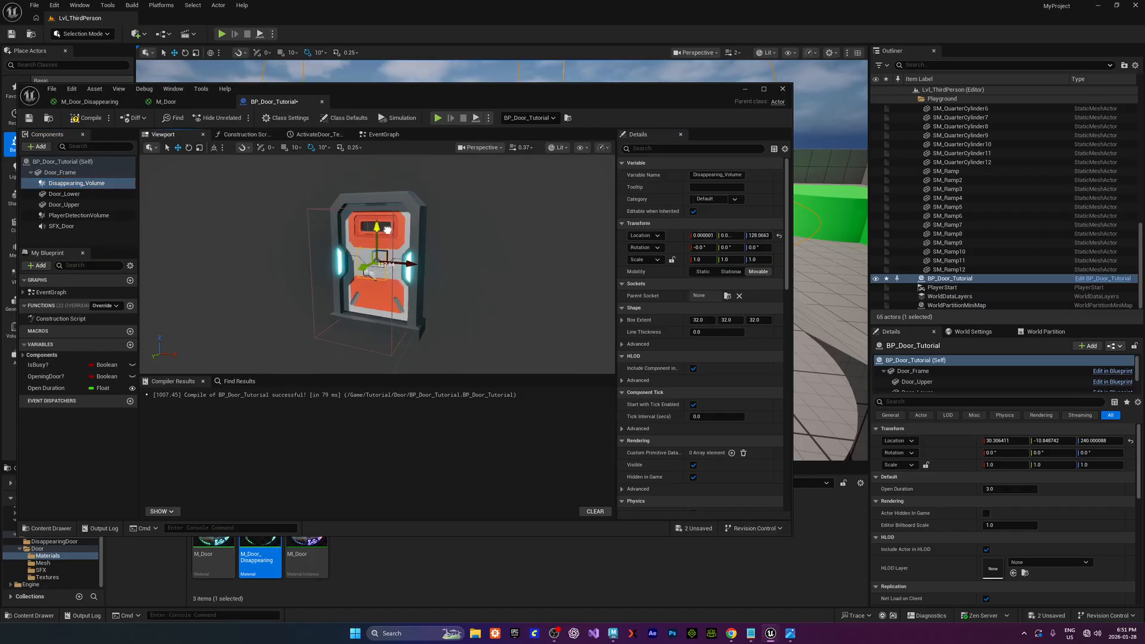
Raise Door_Upper to a Z location of about 350 to test the masking at the top of the frame
click(353, 226)
right_drag(354, 226, 397, 201)
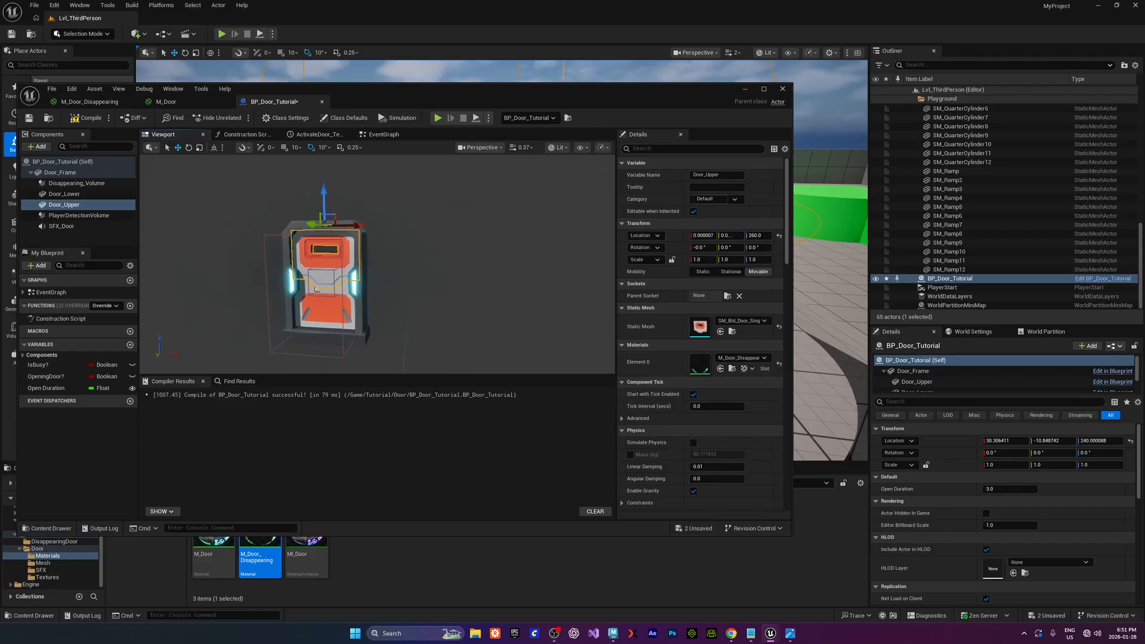
drag(325, 225, 311, 178)
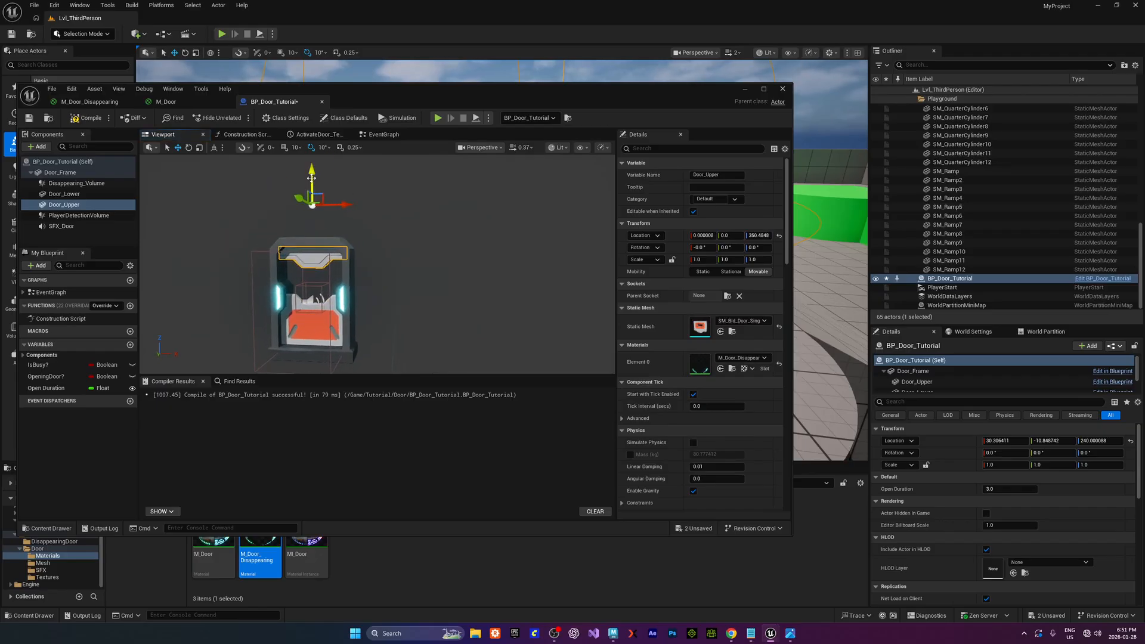
Lower Door_Lower to a Z location of about -95 and focus the view on it
click(306, 297)
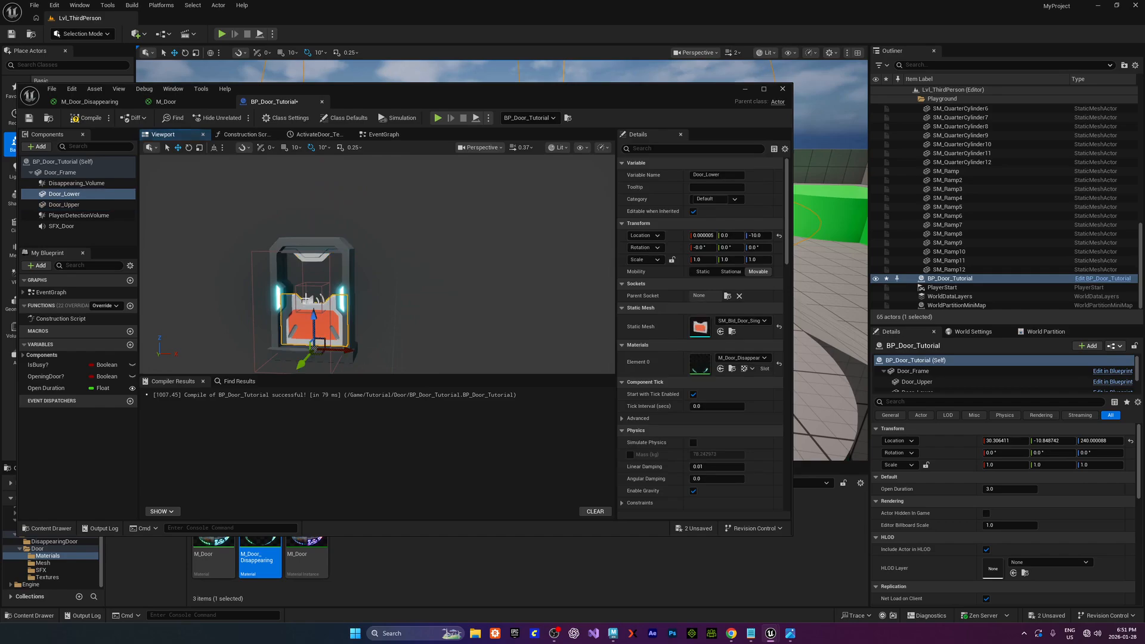
drag(313, 316, 314, 347)
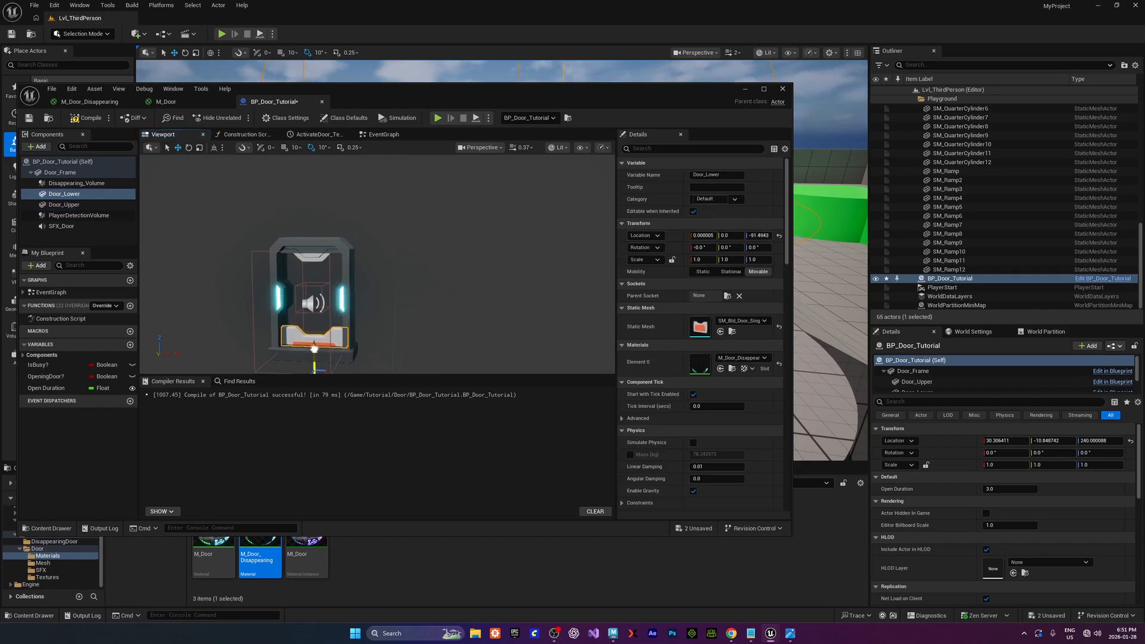
key(f)
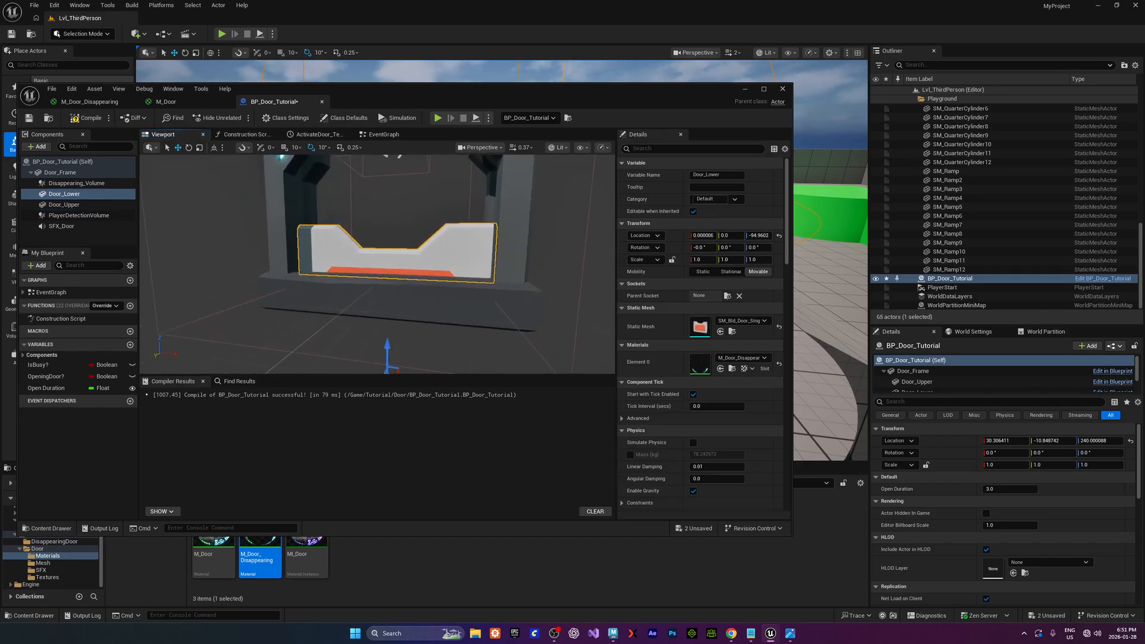
mouse_move(377, 264)
right_down()
mouse_move(381, 208)
mouse_move(387, 226)
mouse_move(363, 262)
right_up()
right_drag(340, 356, 339, 356)
click(76, 183)
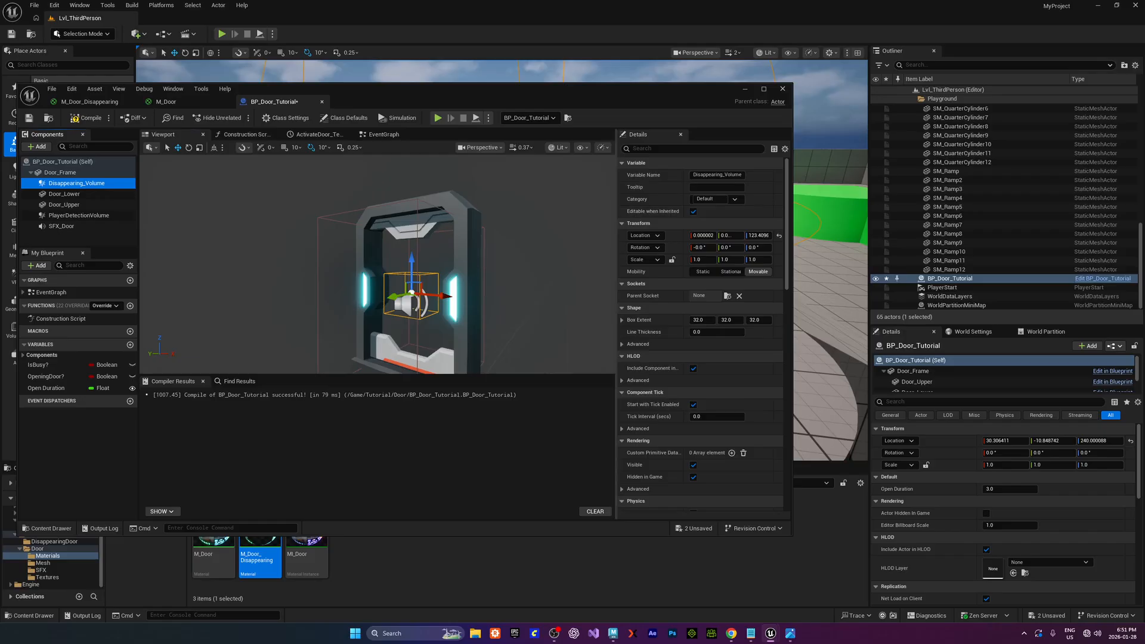
right_drag(417, 251, 382, 269)
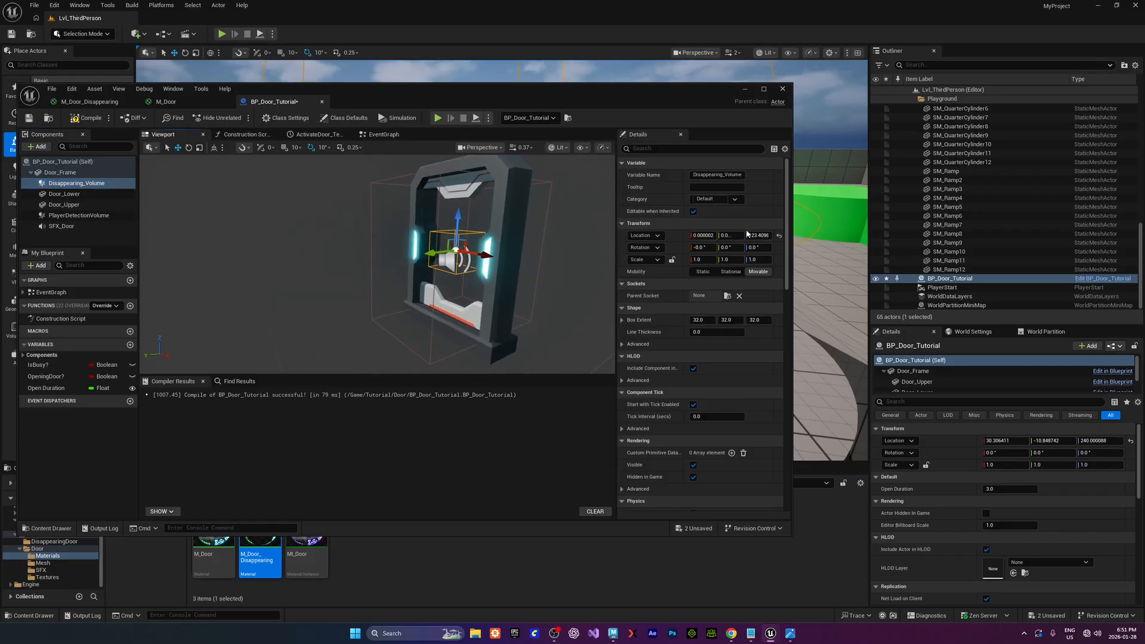
text(260)
key(Return)
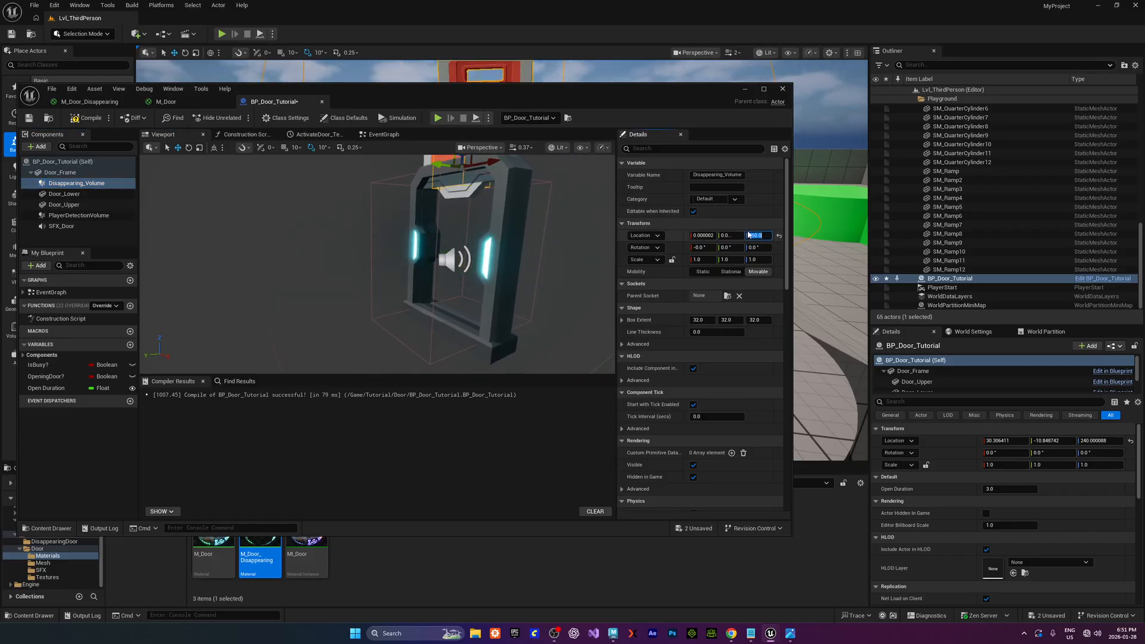
click(559, 304)
key(ctrl+z)
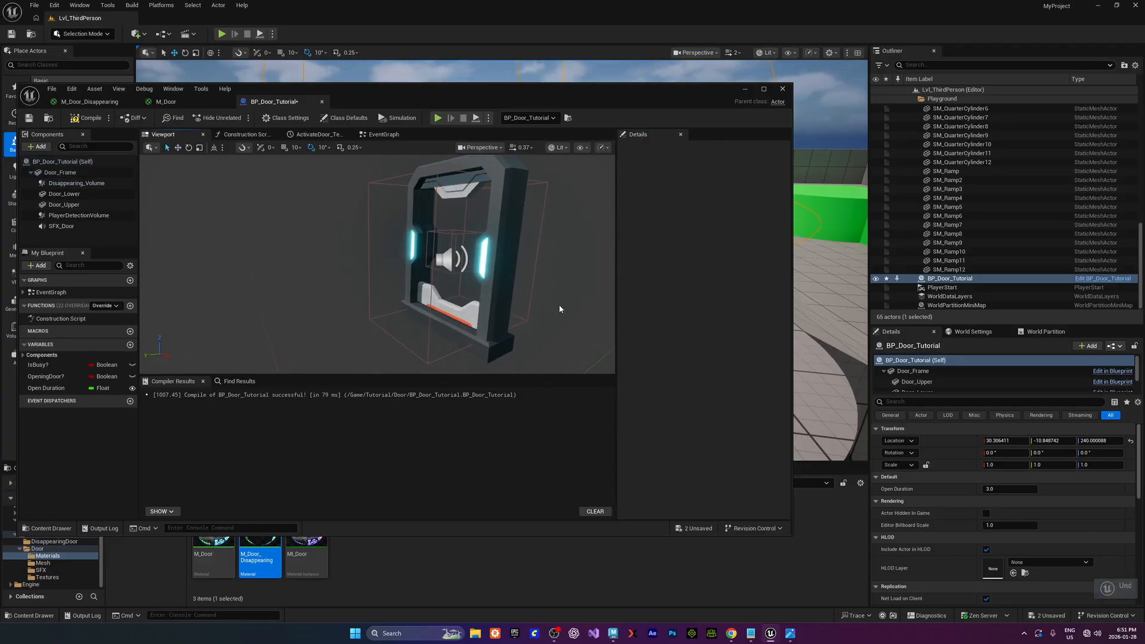
Set the Z location of Door_Lower to -10
click(479, 315)
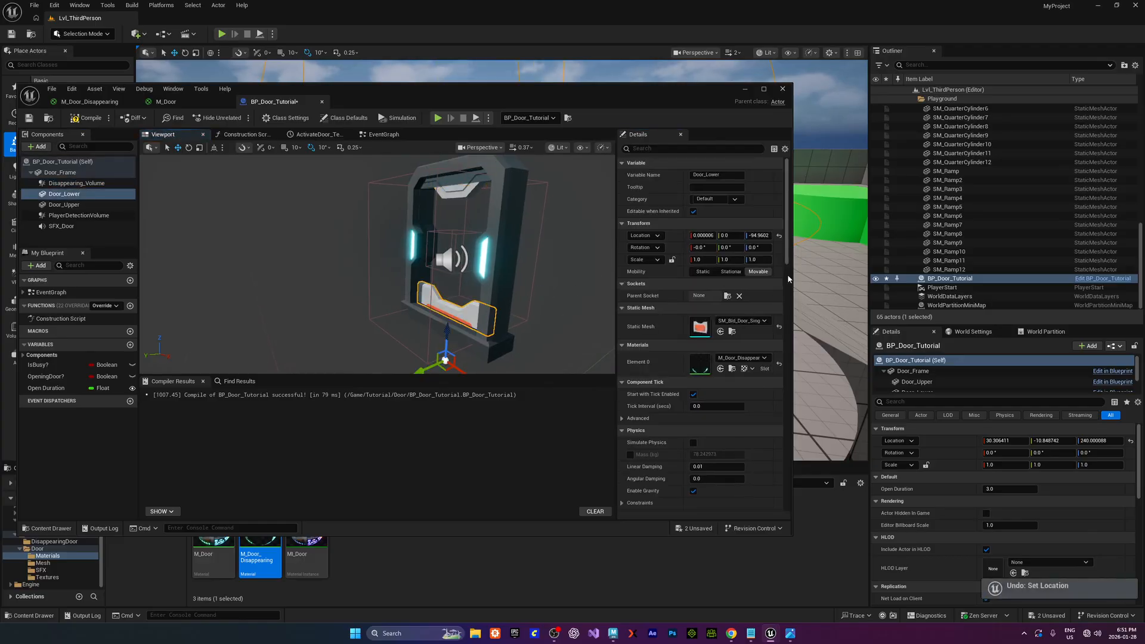
click(759, 236)
text(-10)
key(Return)
click(608, 244)
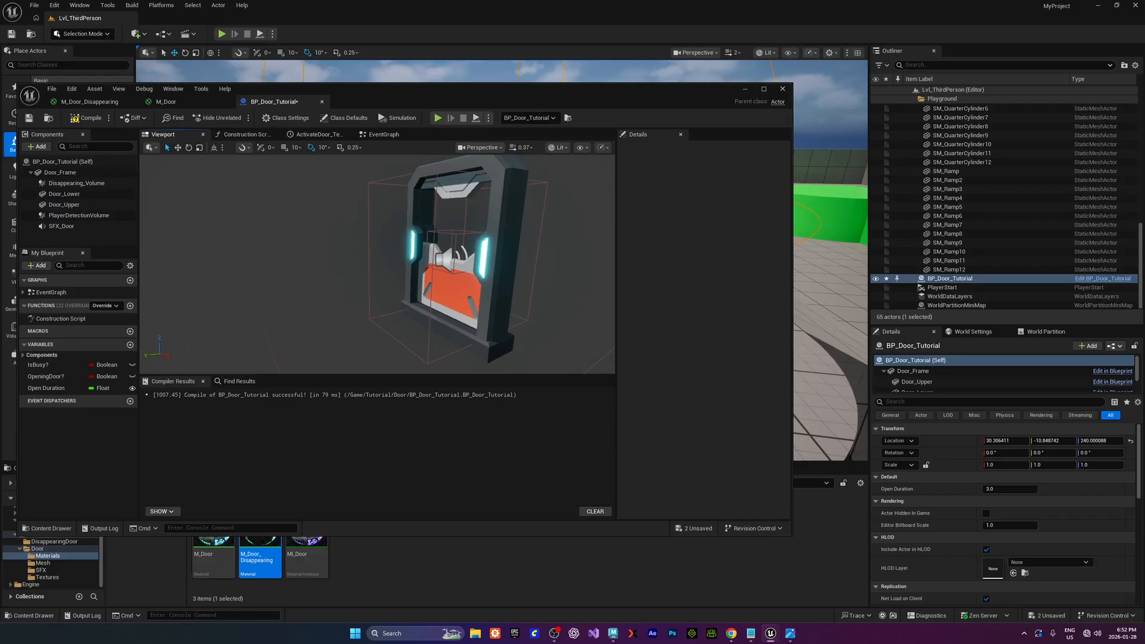
Set Door_Upper's Z location to 260 and compile BP_Door_Tutorial
click(64, 204)
click(758, 235)
text(260)
key(Return)
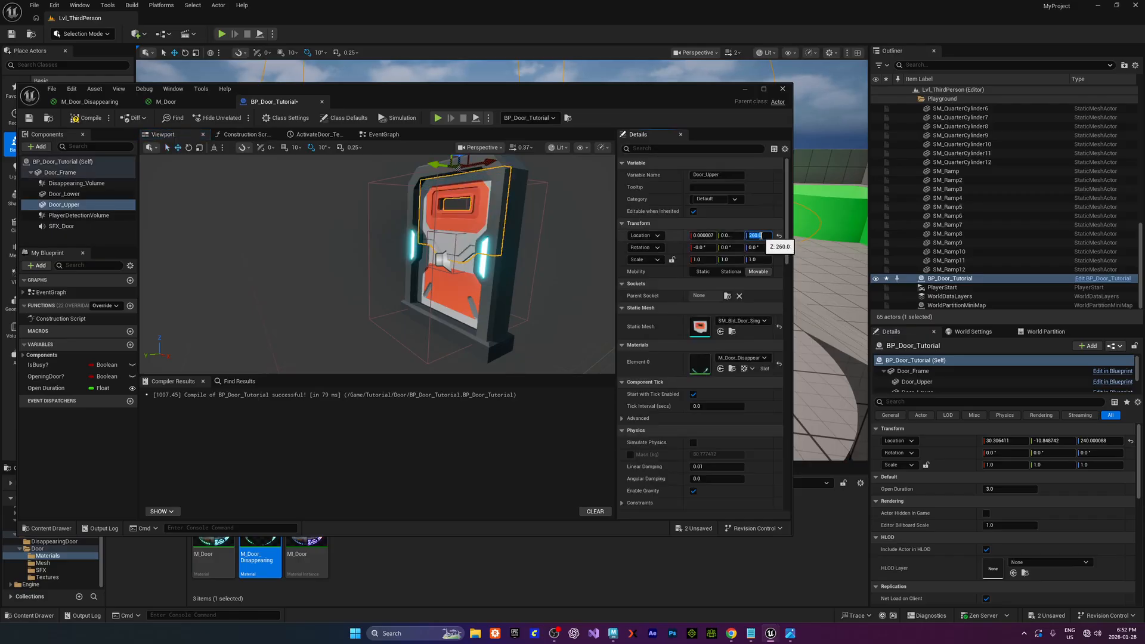
click(84, 117)
Raise BP_Door_Tutorial in the level to a Z of about 278 to test the masking, and undo the move
drag(420, 109, 0, 90)
drag(488, 225, 507, 207)
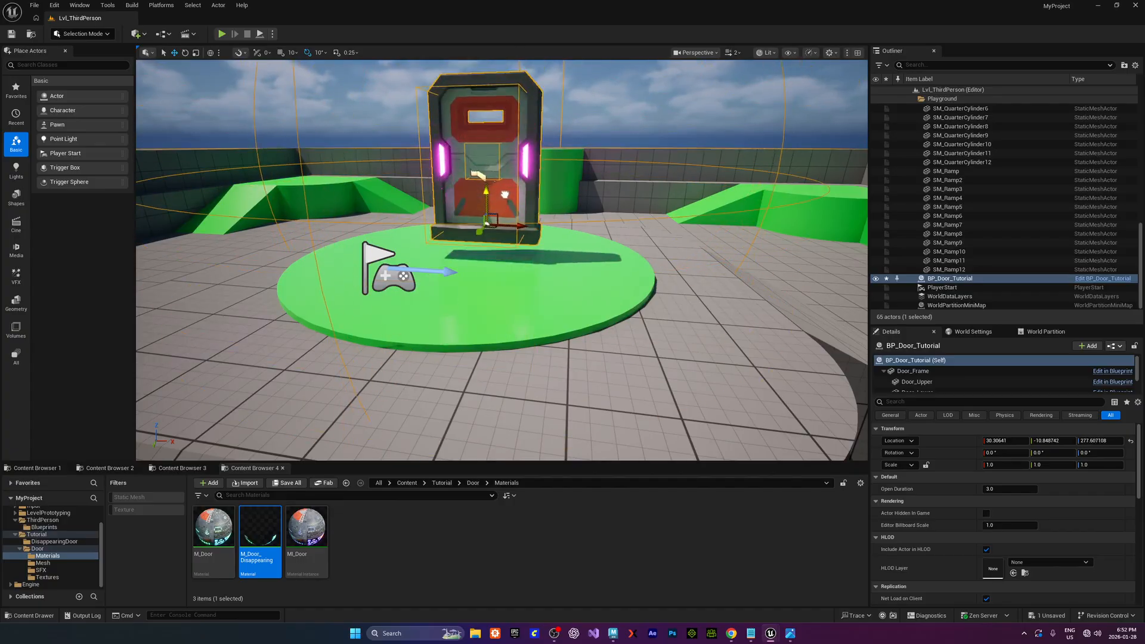
key(ctrl+z)
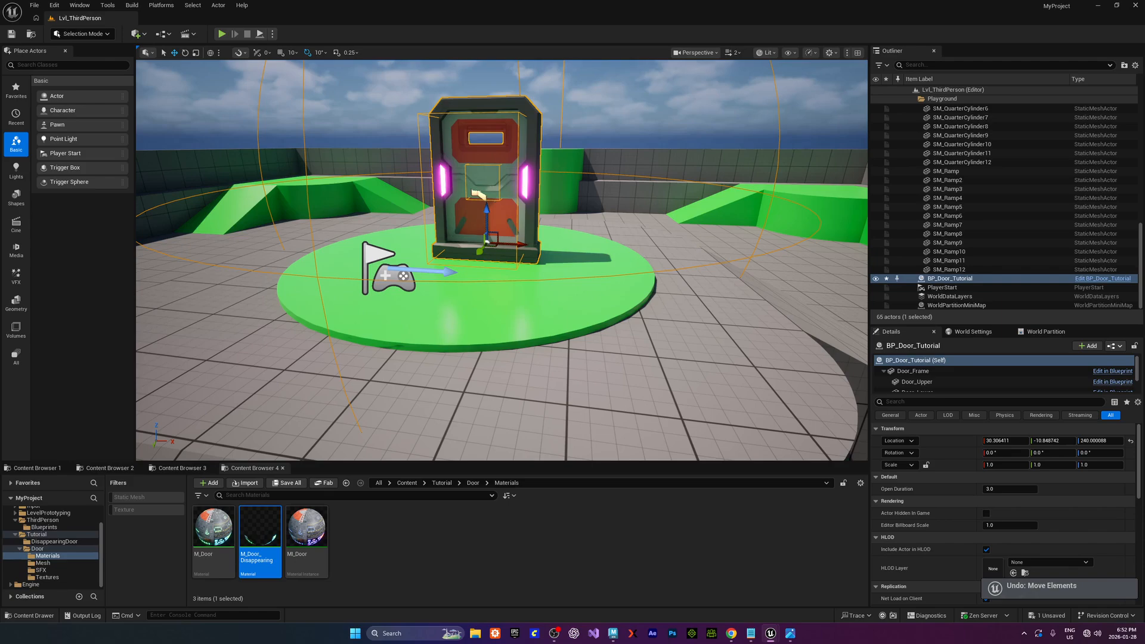
In M_Door_Disappearing, bypass Subtract by connecting Absolute World Position's XYZ output directly to BoxMask-3D's A input, and apply the material
drag(0, 103, 441, 96)
click(55, 104)
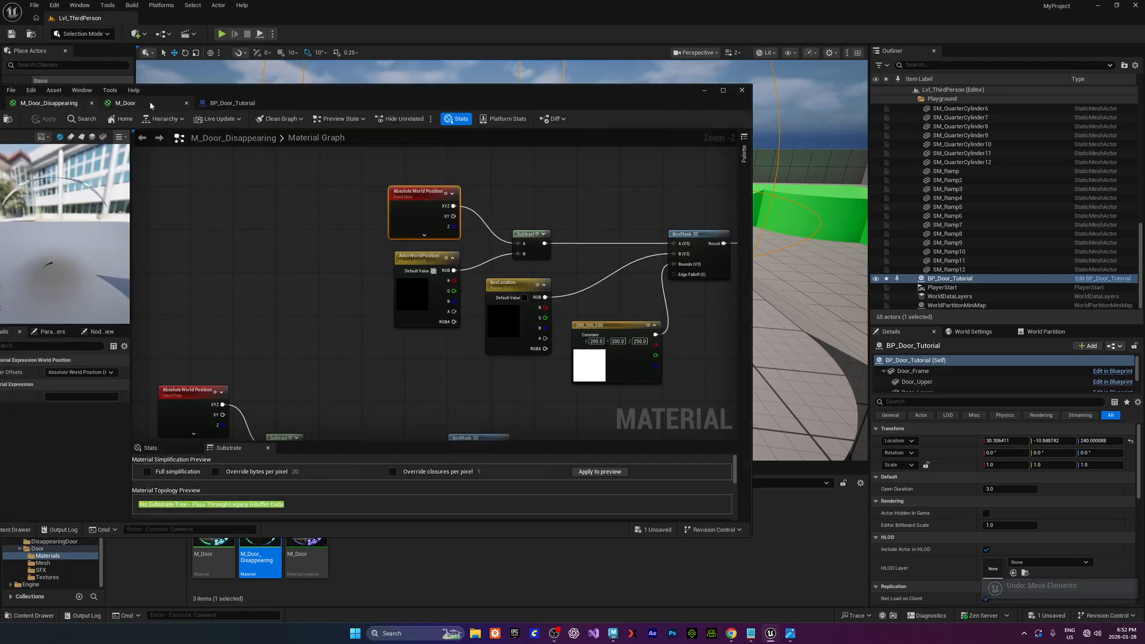
click(125, 102)
click(232, 103)
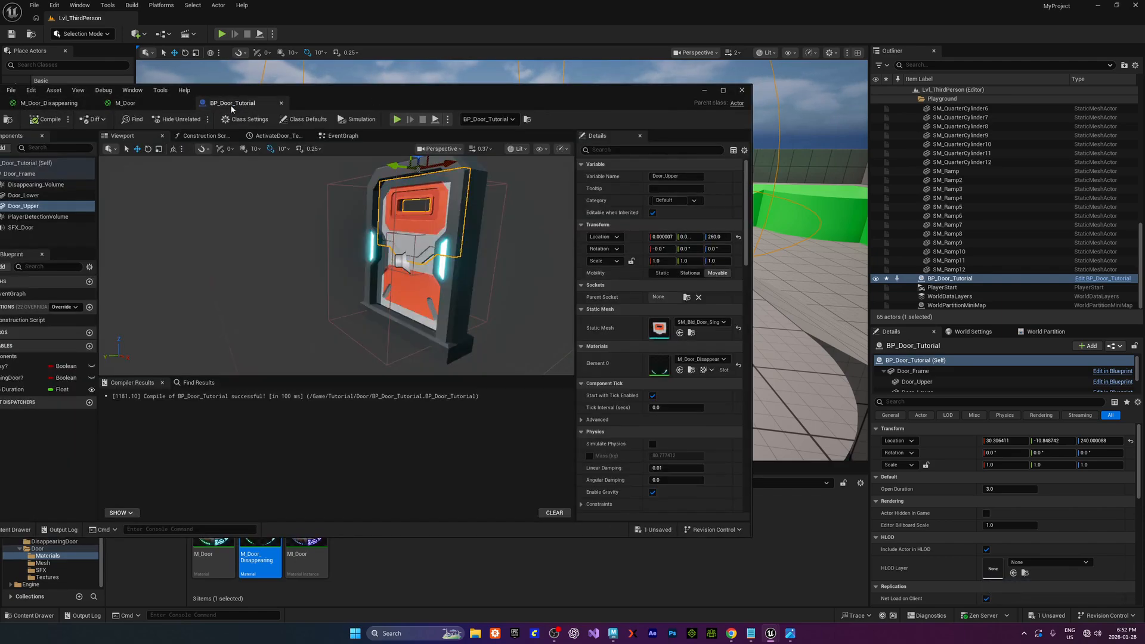
click(75, 103)
right_drag(316, 302, 303, 223)
right_drag(404, 213, 308, 344)
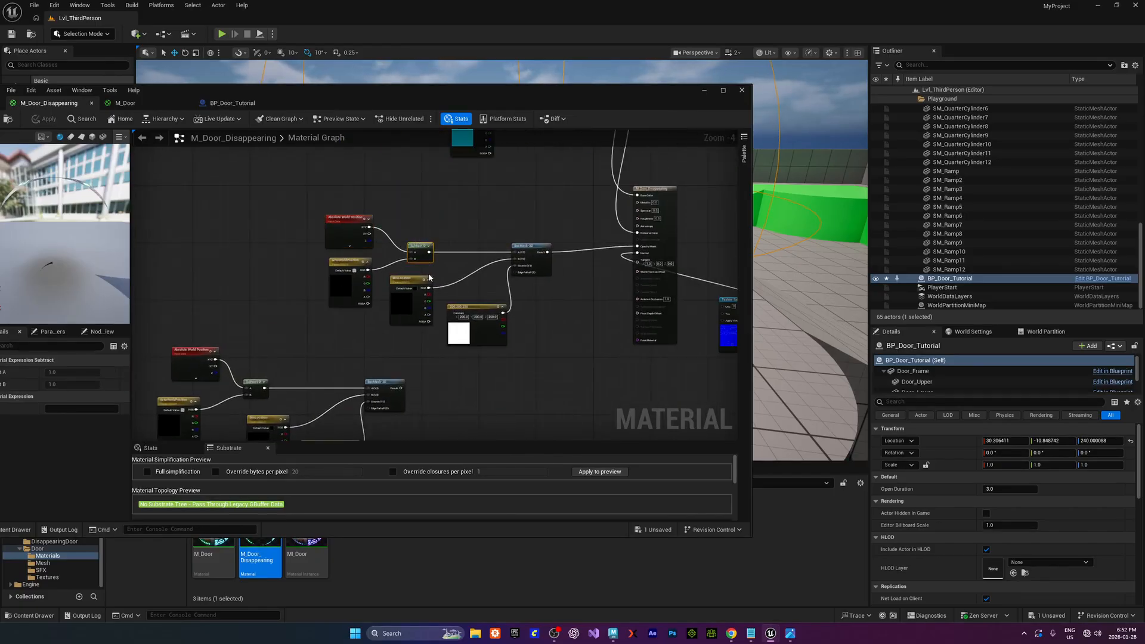
scroll(415, 238, up, 4)
mouse_move(248, 246)
mouse_down()
mouse_move(281, 259)
mouse_move(247, 247)
mouse_up()
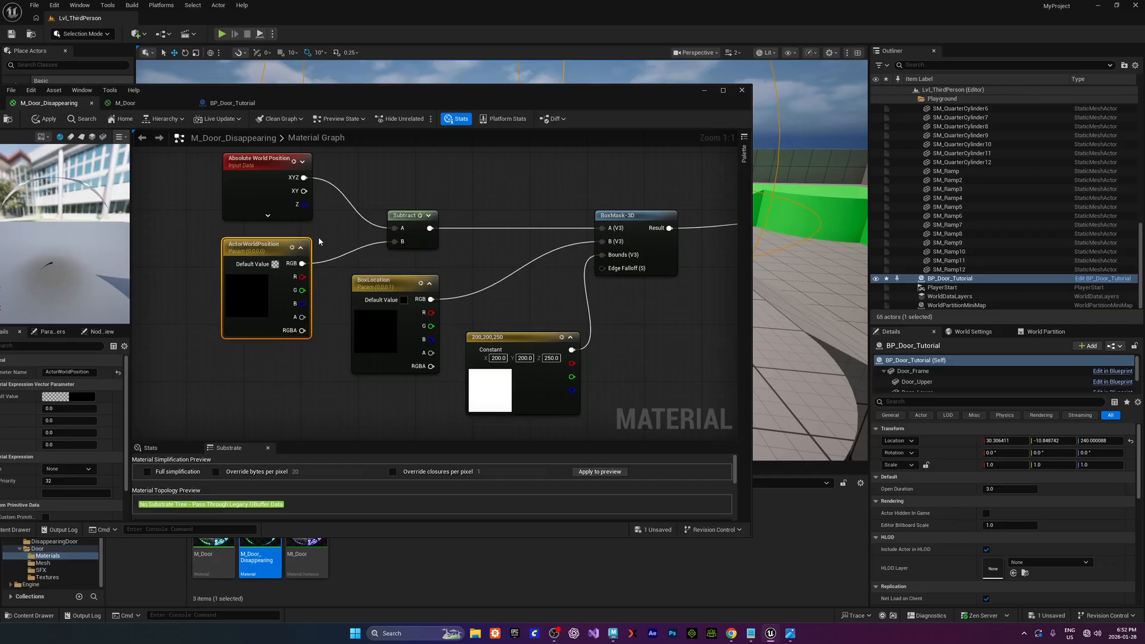
scroll(248, 246, down, 1)
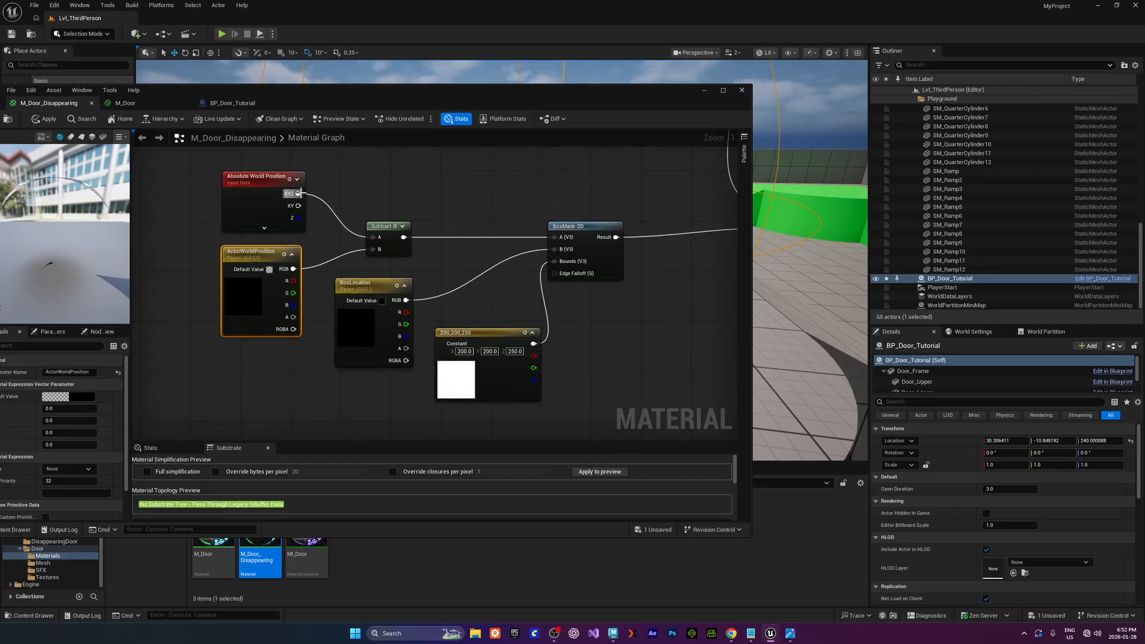
drag(298, 193, 555, 236)
click(44, 119)
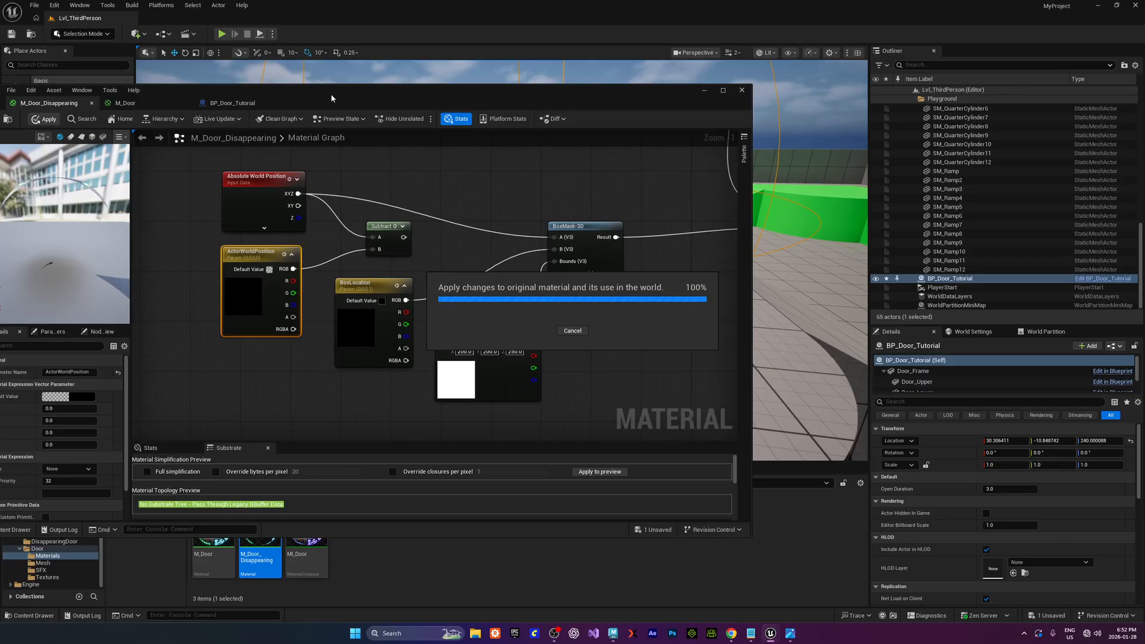
Move BP_Door_Tutorial around the level to about Y -1153 and Z 0 to test the panel masking, and undo the last two moves
drag(341, 92, 0, 96)
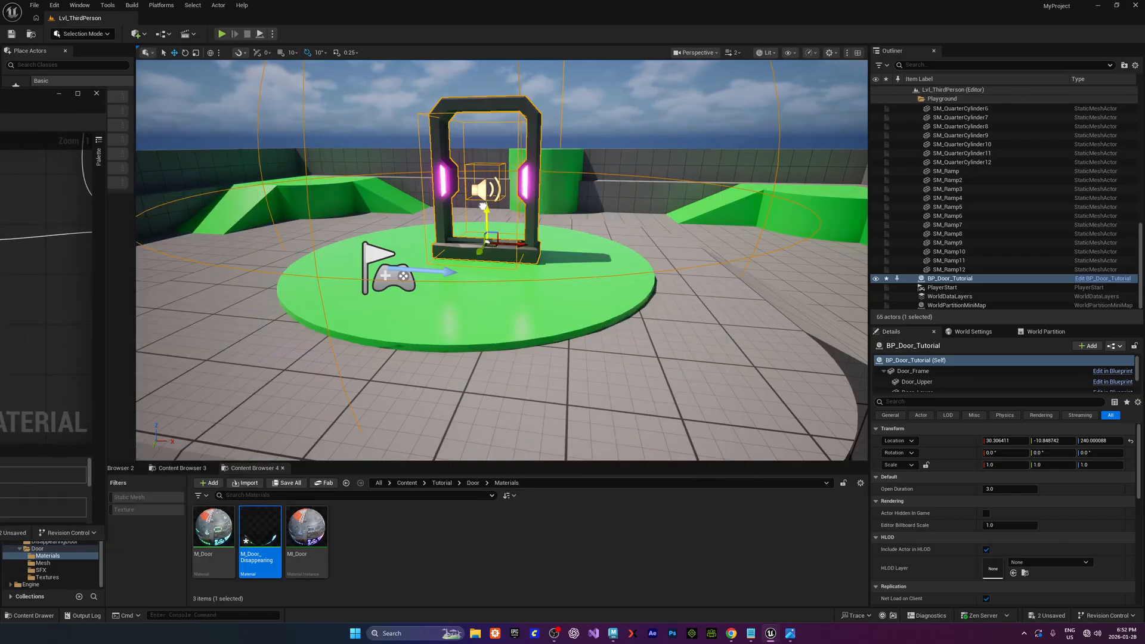
drag(483, 206, 528, 289)
right_drag(528, 290, 474, 334)
drag(380, 292, 551, 301)
right_drag(551, 301, 594, 268)
drag(591, 232, 607, 286)
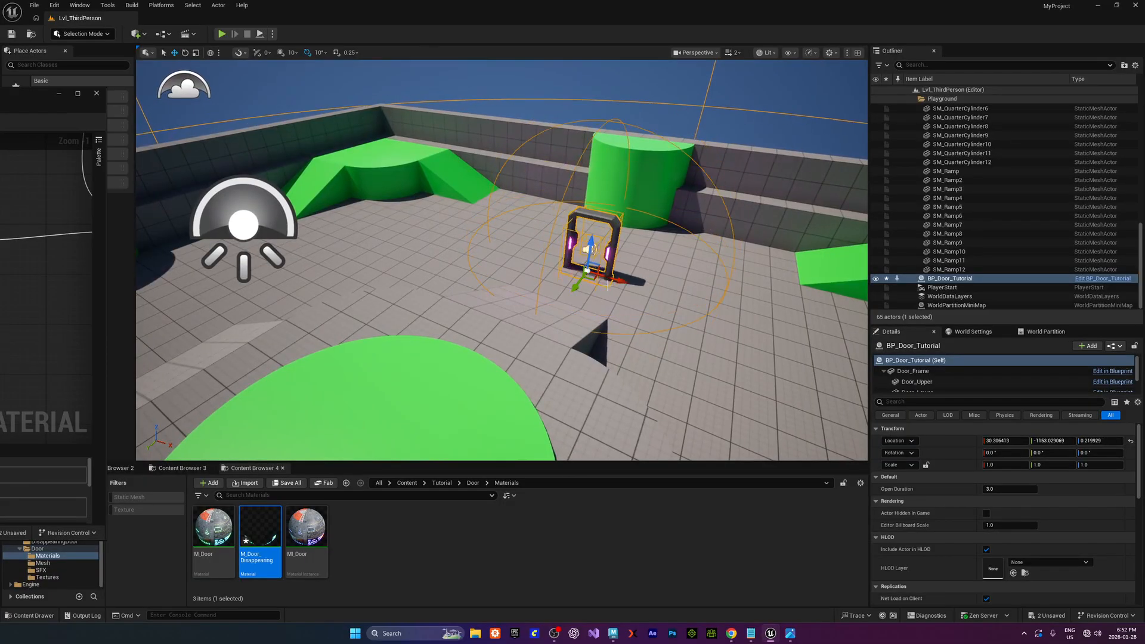
key(ctrl+z)
key(ctrl+z)
key(f)
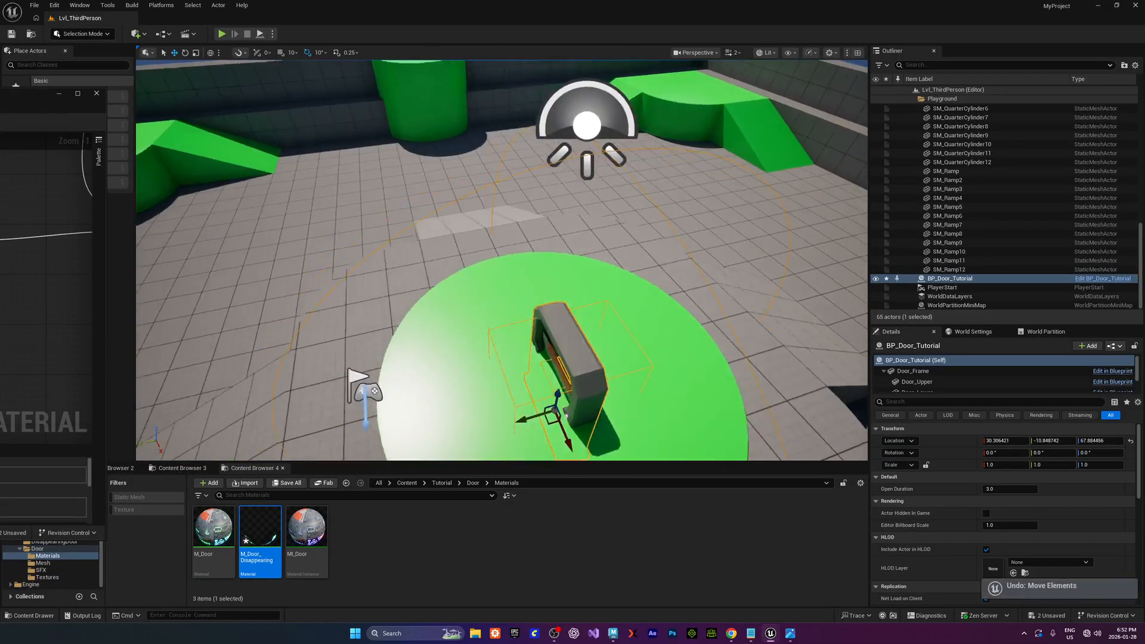
In M_Door_Disappearing, reconnect the Subtract node's output to BoxMask-3D's A input and save the material
drag(30, 99, 776, 102)
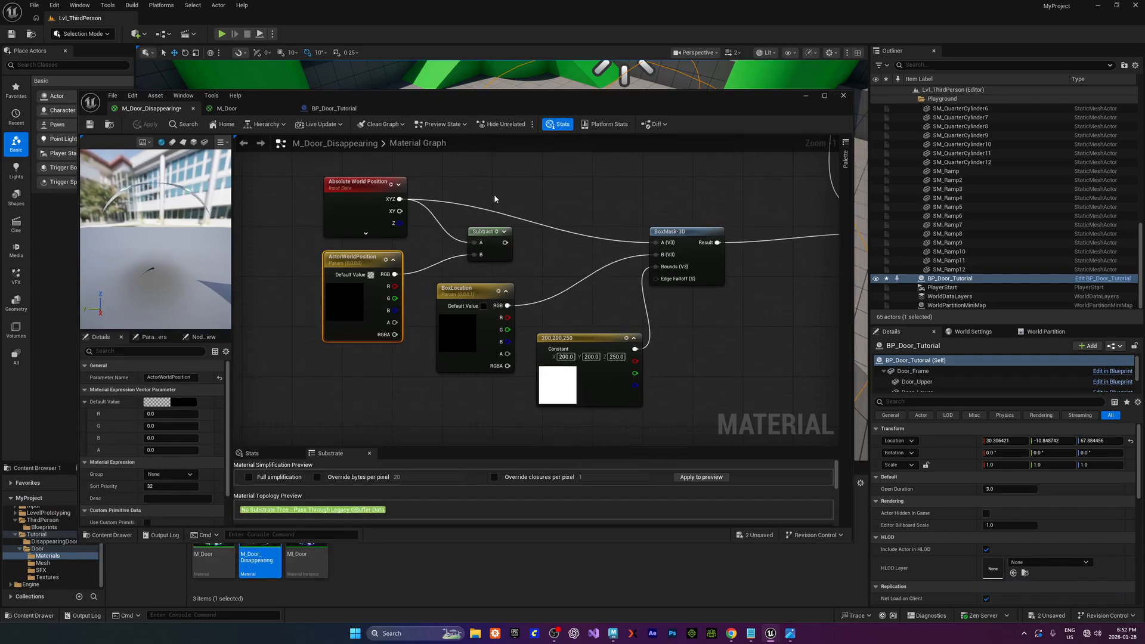
drag(505, 243, 656, 243)
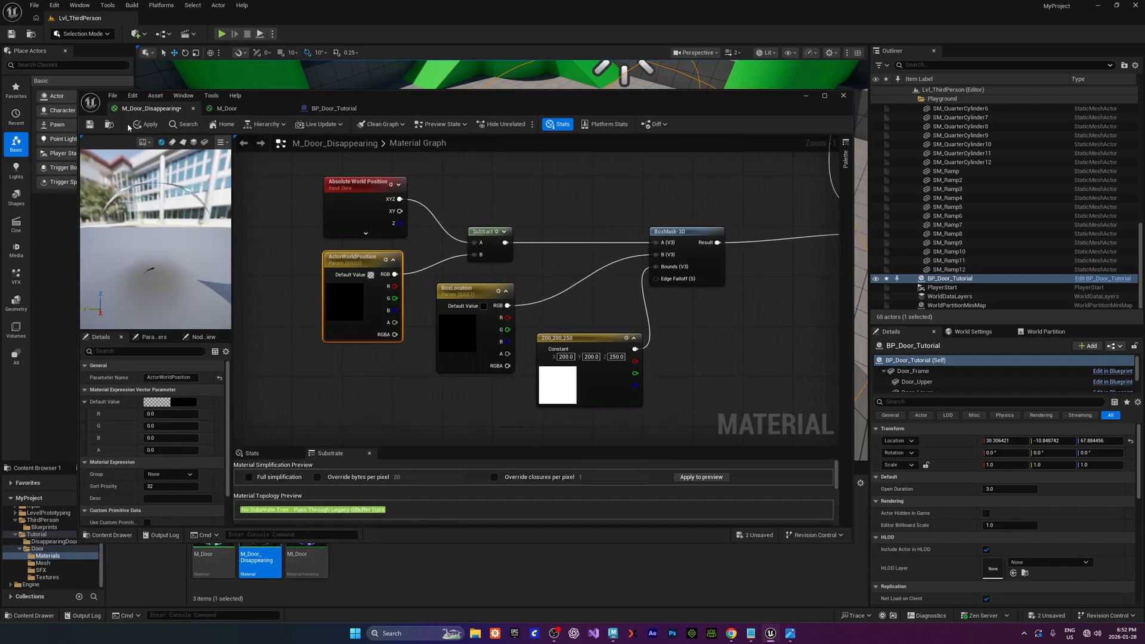
click(90, 124)
Raise BP_Door_Tutorial above the green platform in the level and snap it down onto the platform's surface
drag(454, 106, 0, 75)
right_drag(630, 254, 592, 291)
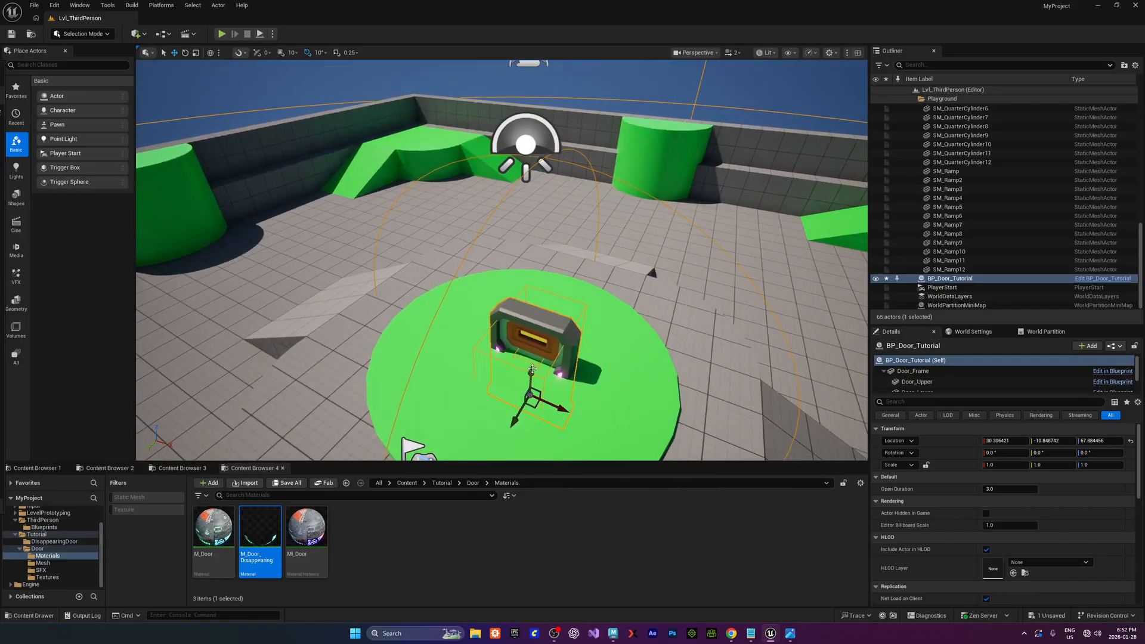
drag(532, 369, 544, 240)
key(End)
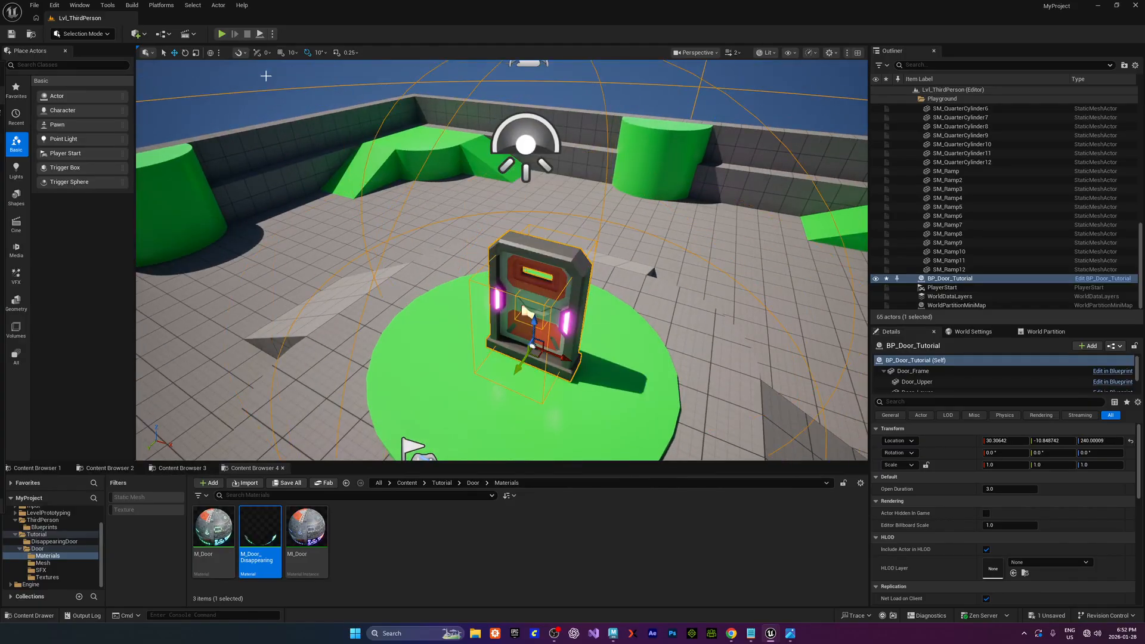
Play the level and run the character toward, around and away from the door to examine how its panels disappear while opening and closing
click(220, 34)
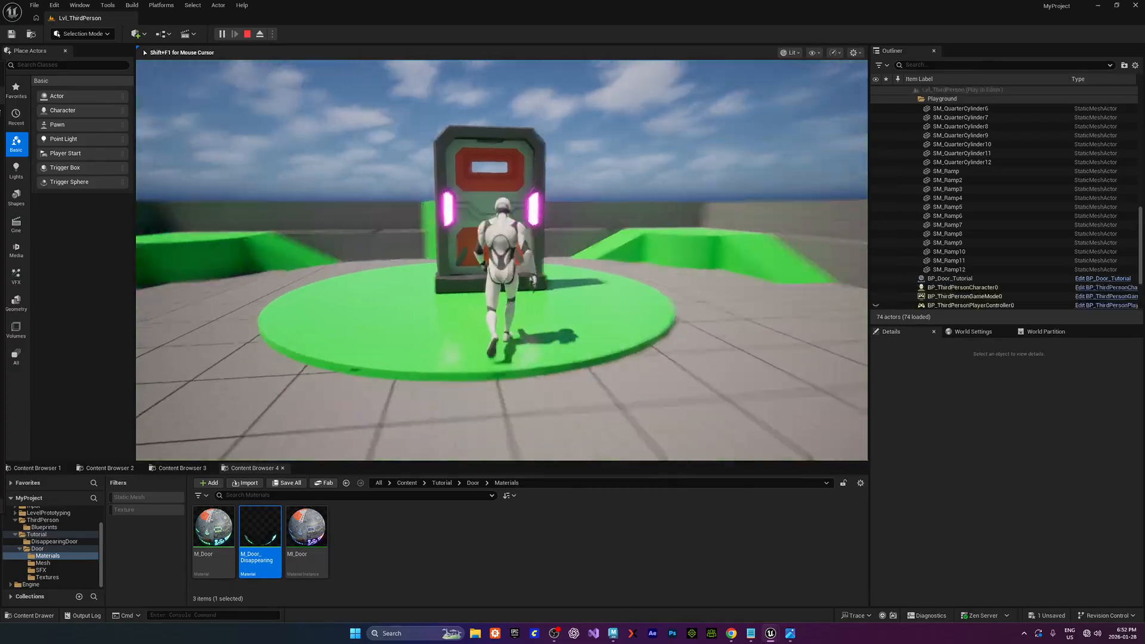
key(s)
key(w)
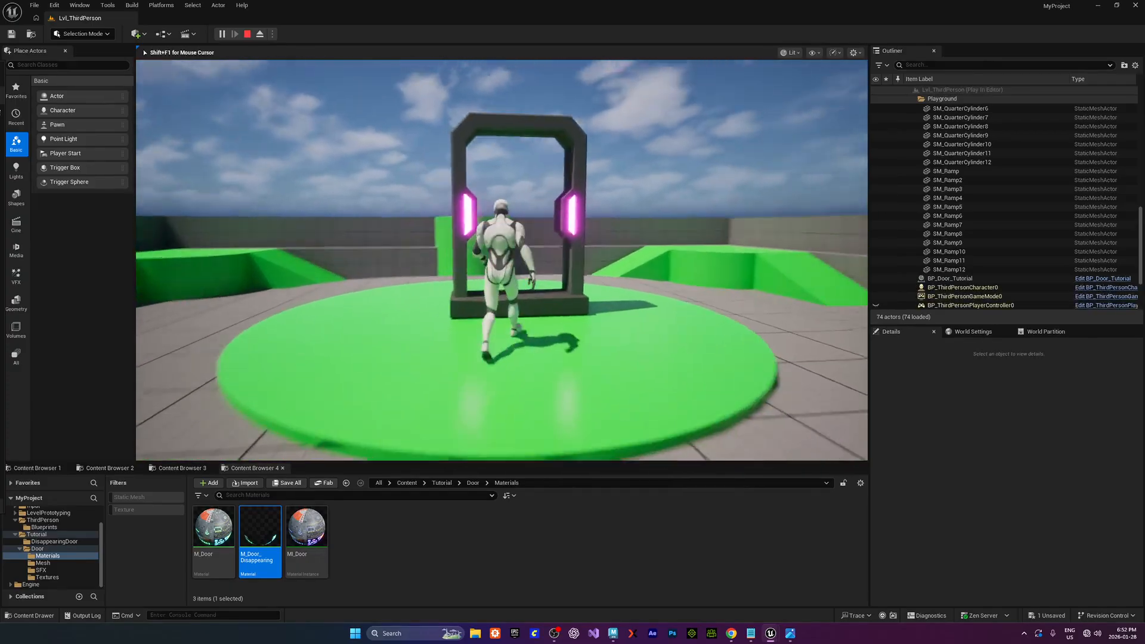
key(s)
key(w)
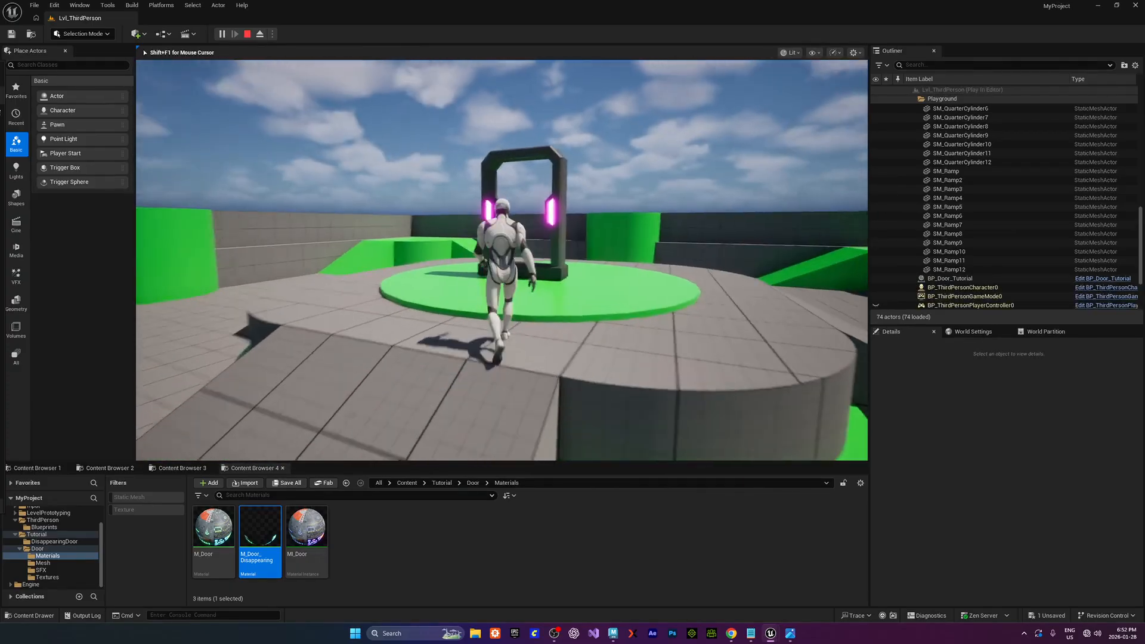
key(w)
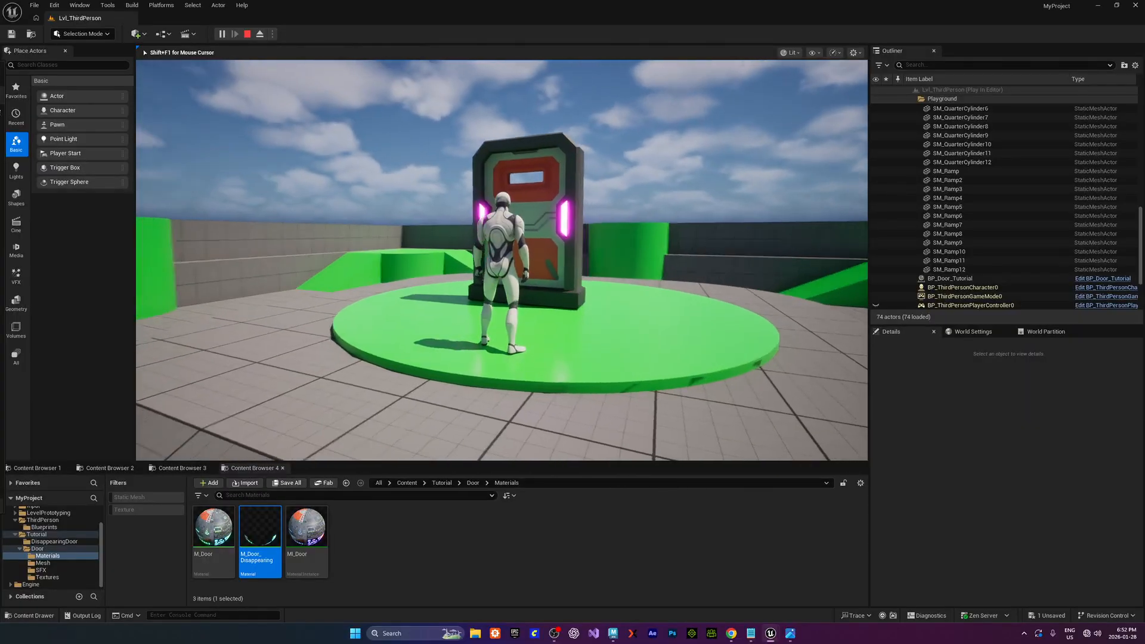
key(space)
key(space)
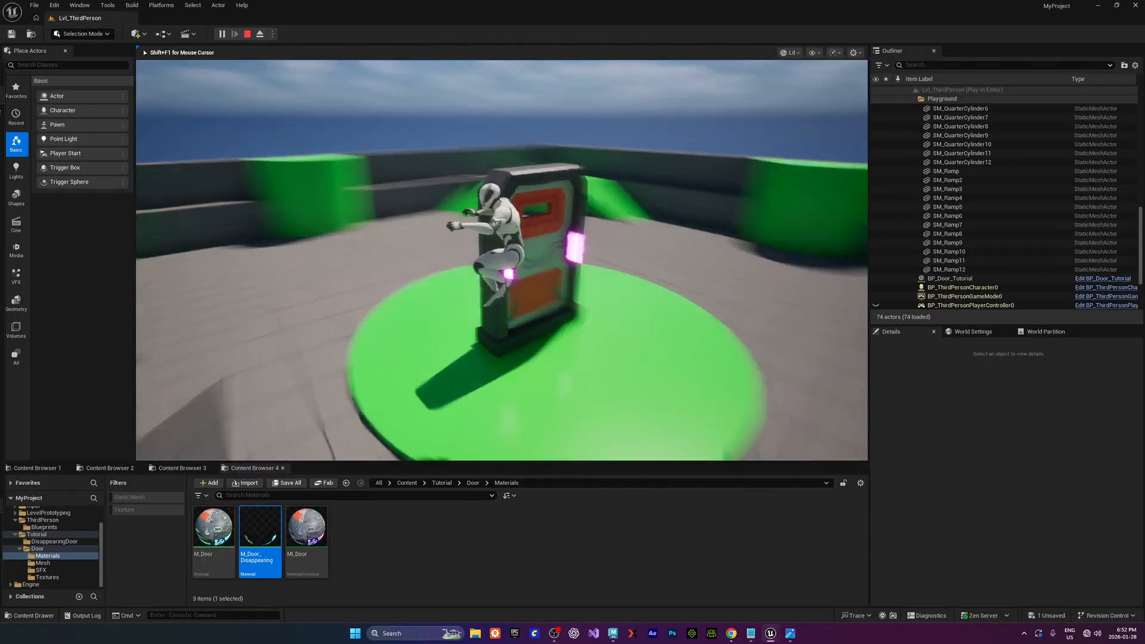
key(s)
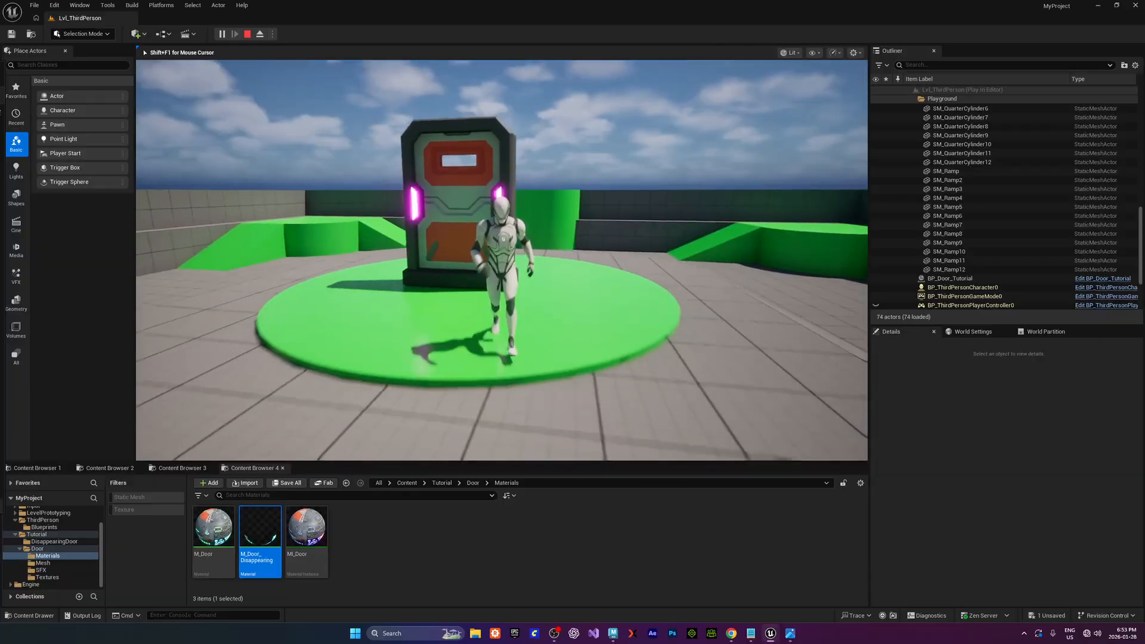
key(a)
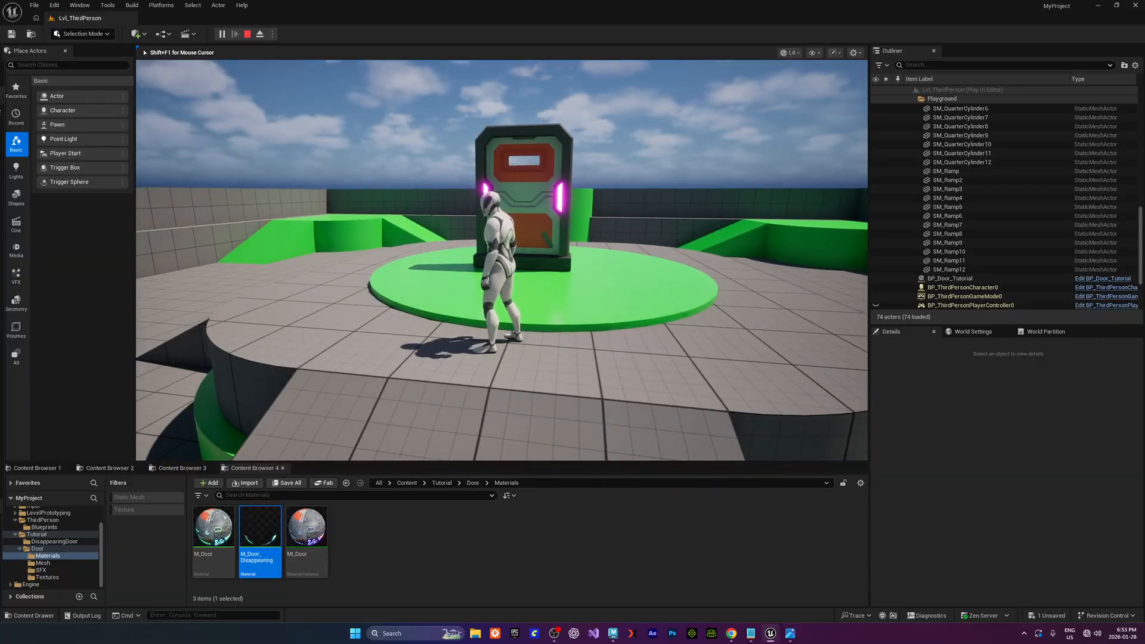
key(w)
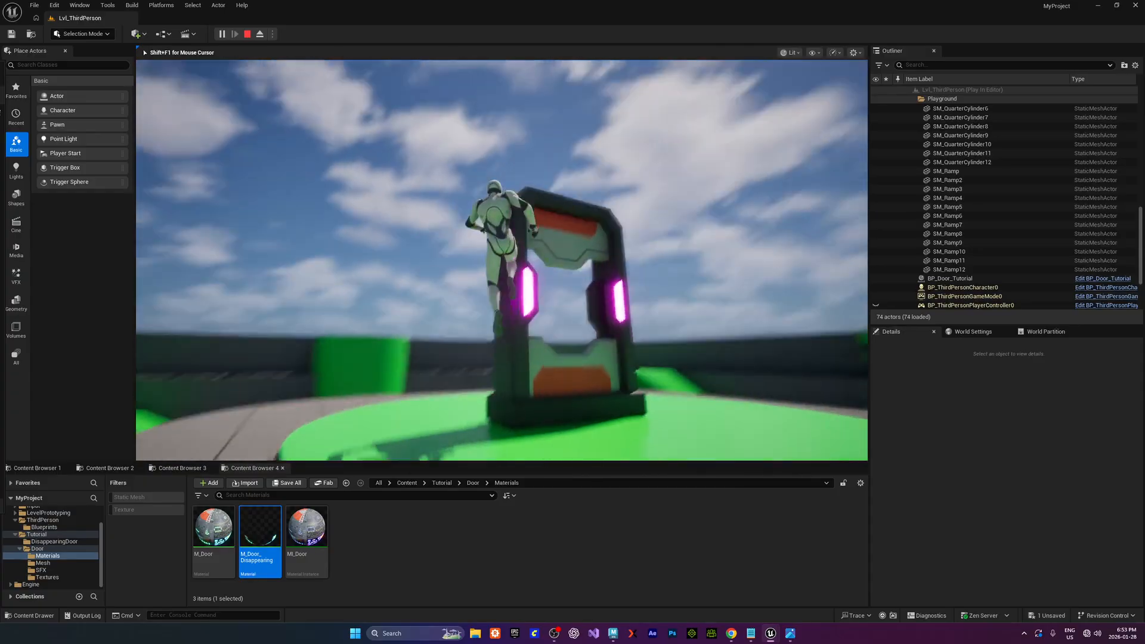
key(w)
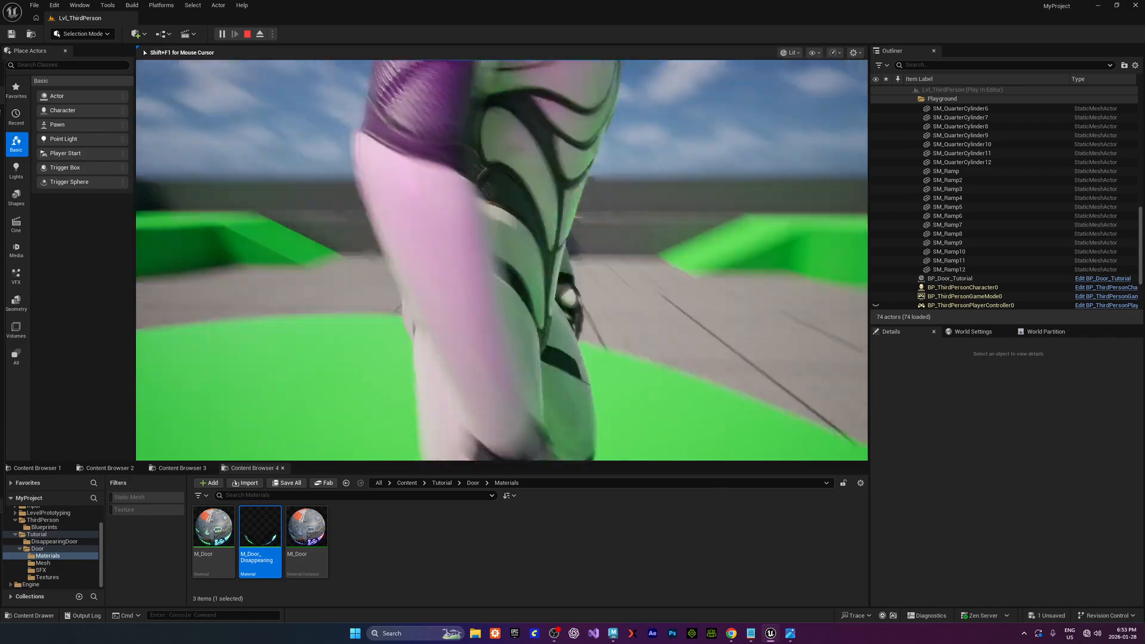
key(d)
key(s)
key(a)
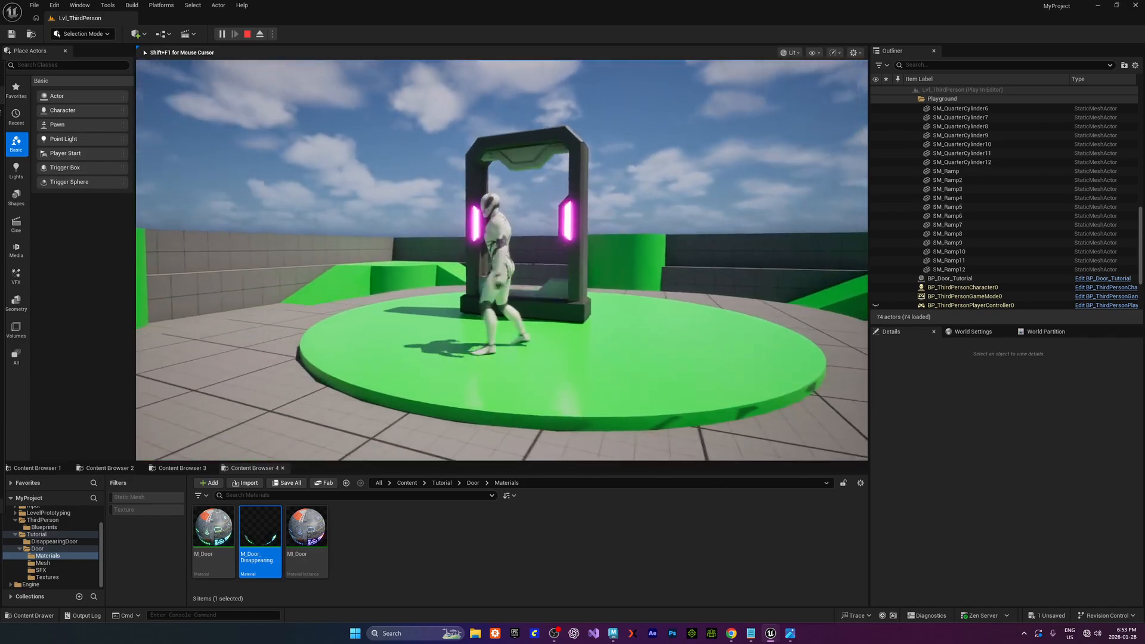
key(s)
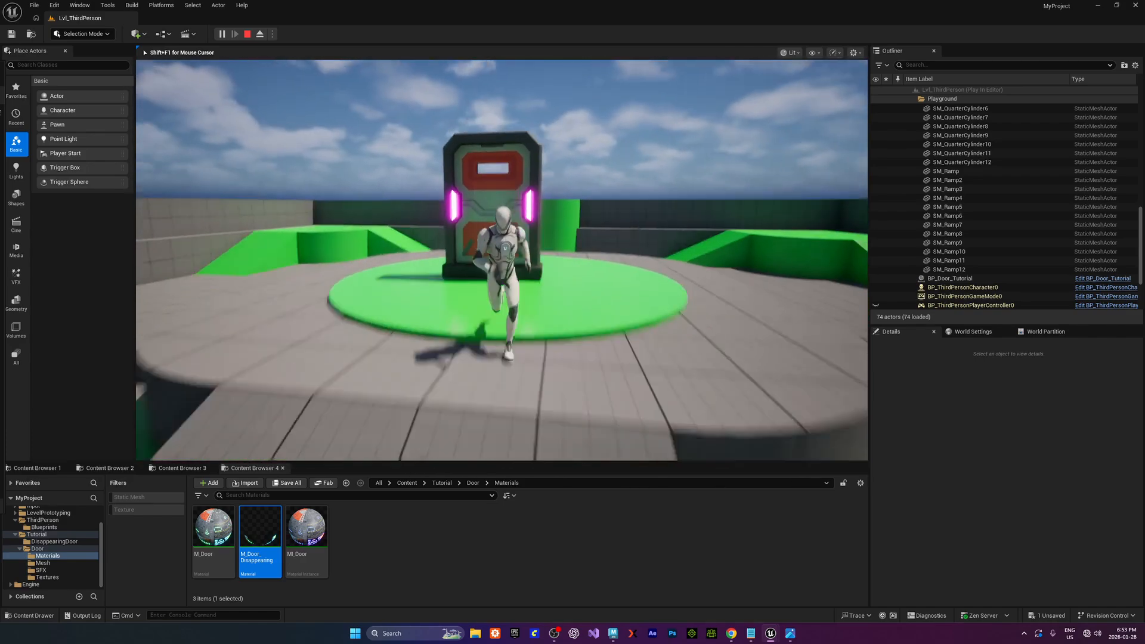
key(a)
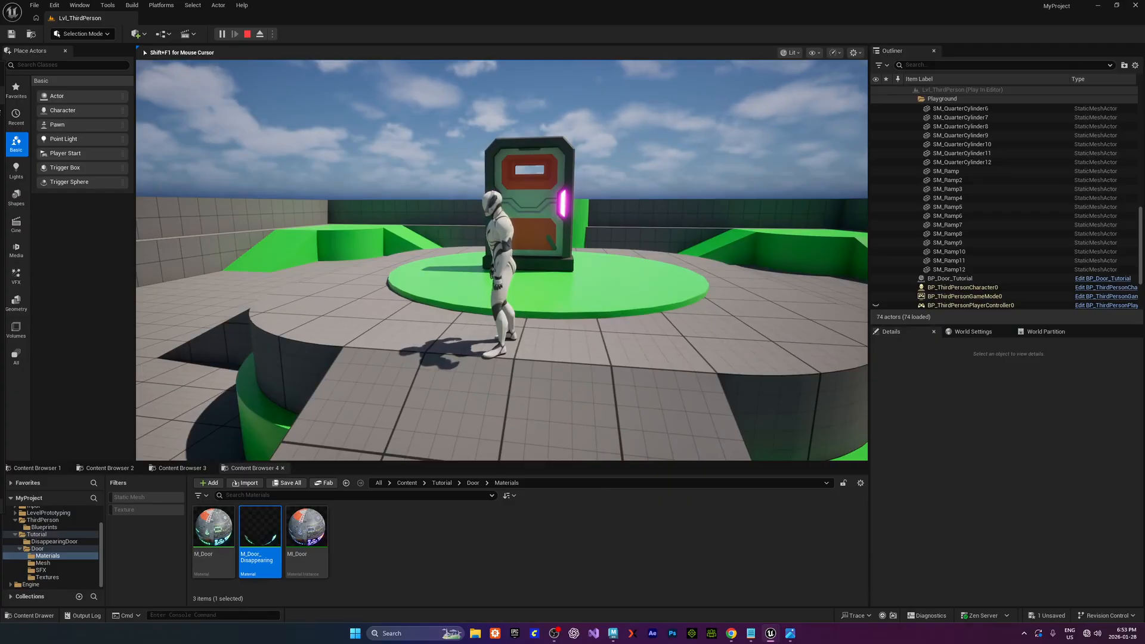
key(w)
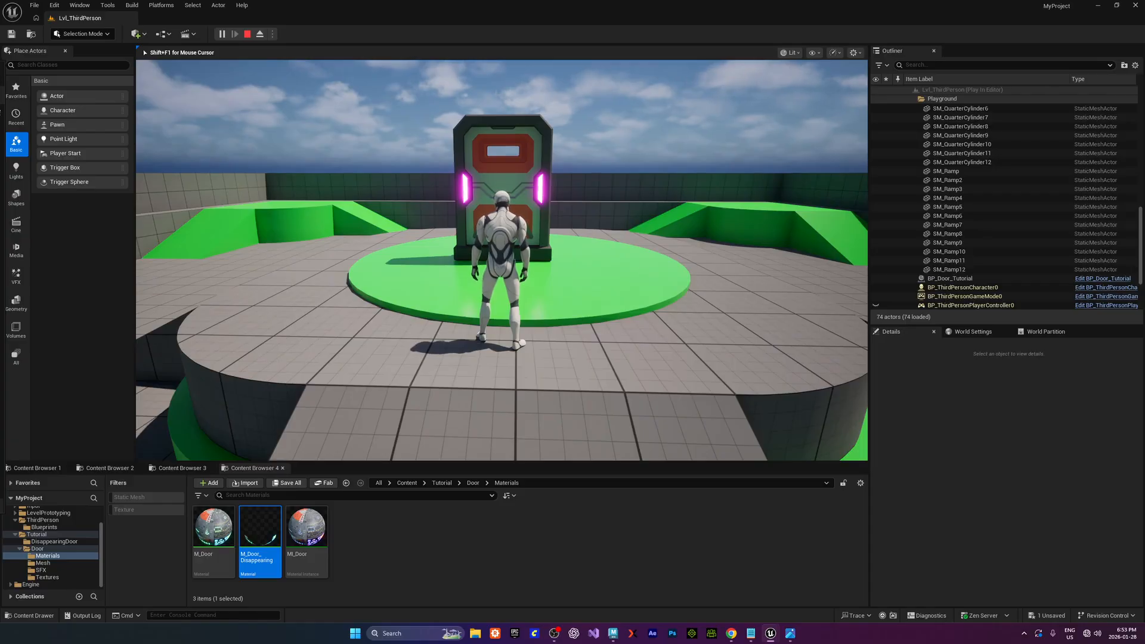
End the play session and enlarge the M_Door_Disappearing material editor to view its whole graph
key(w)
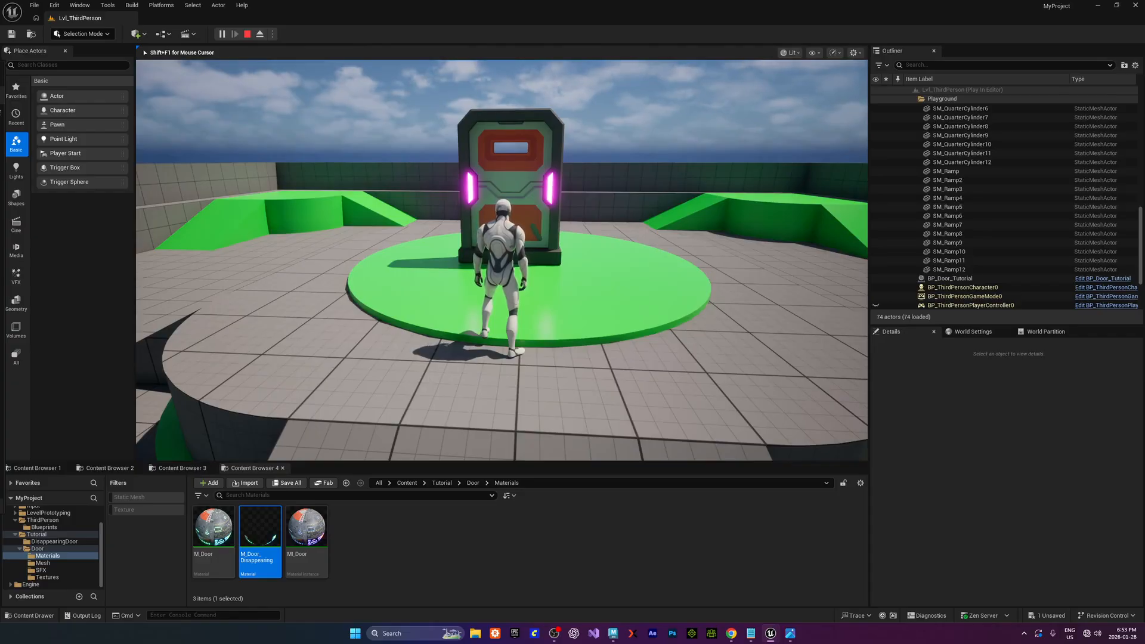
key(Escape)
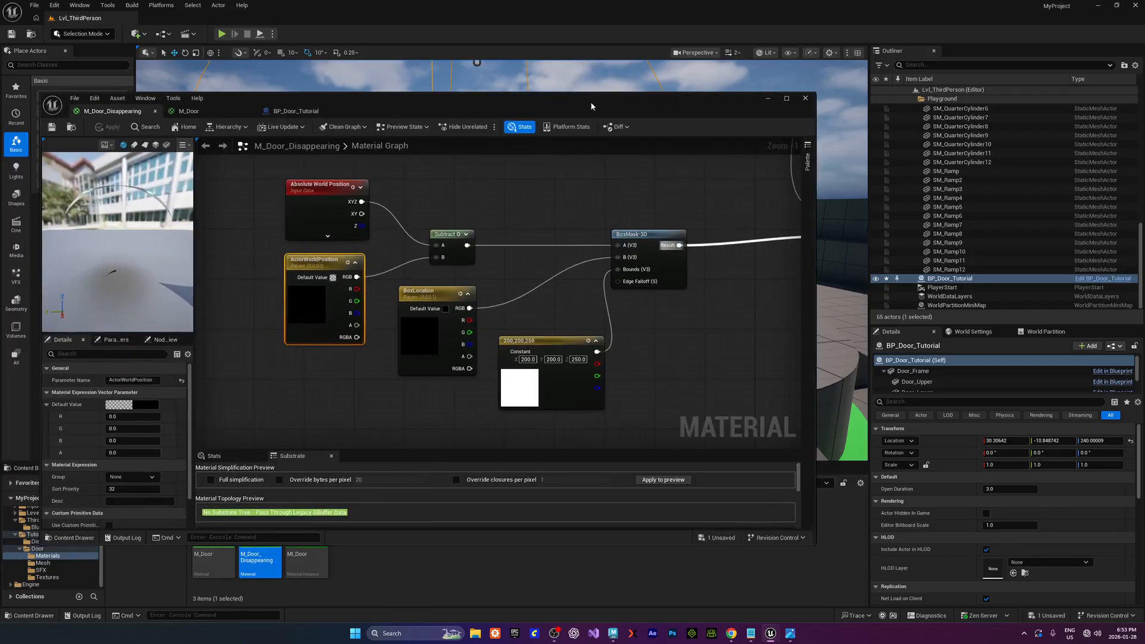
double_click(591, 105)
key(Home)
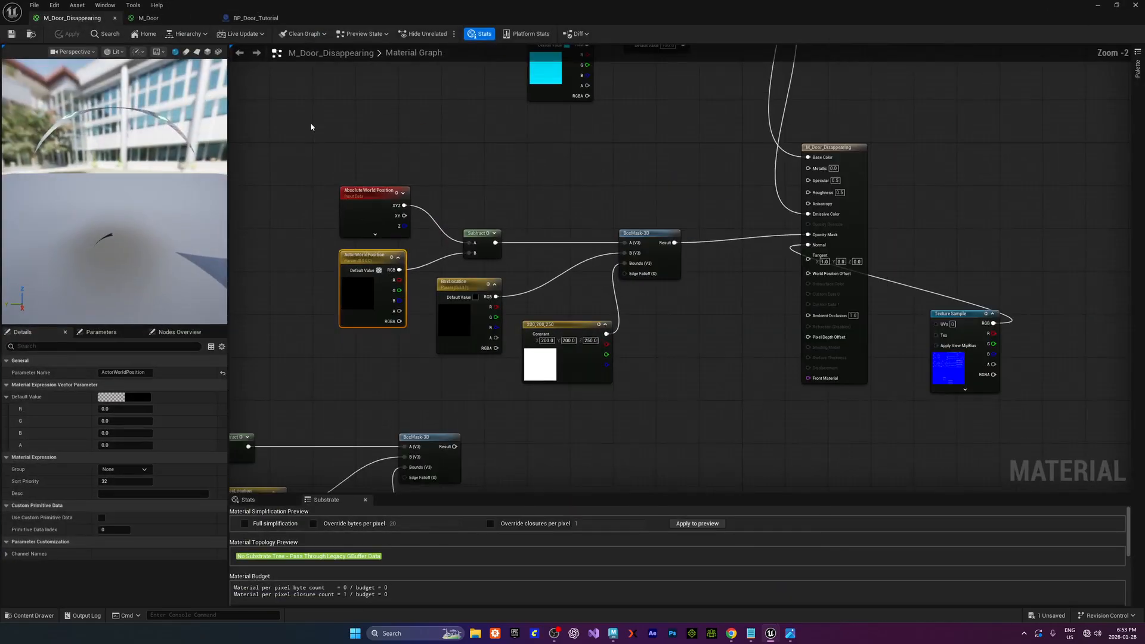
Examine the frame and the upper and lower panels in BP_Door_Tutorial's preview from several angles
click(255, 18)
mouse_move(462, 196)
right_down()
mouse_move(536, 194)
mouse_move(525, 206)
mouse_move(467, 196)
right_up()
key(w)
key(s)
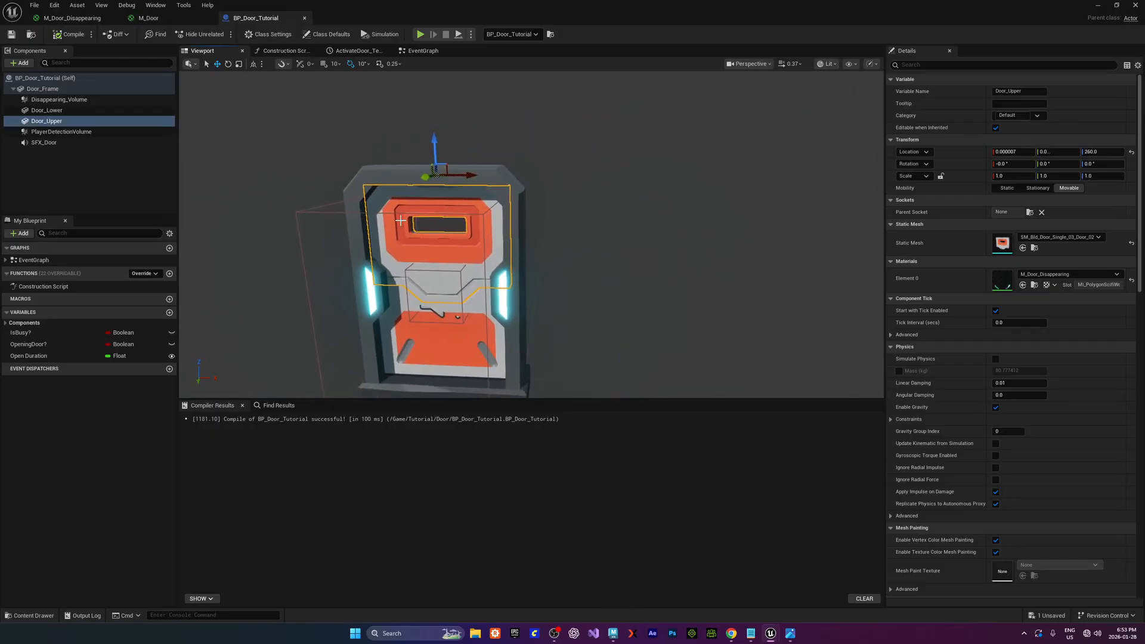
key(d)
right_drag(400, 221, 298, 215)
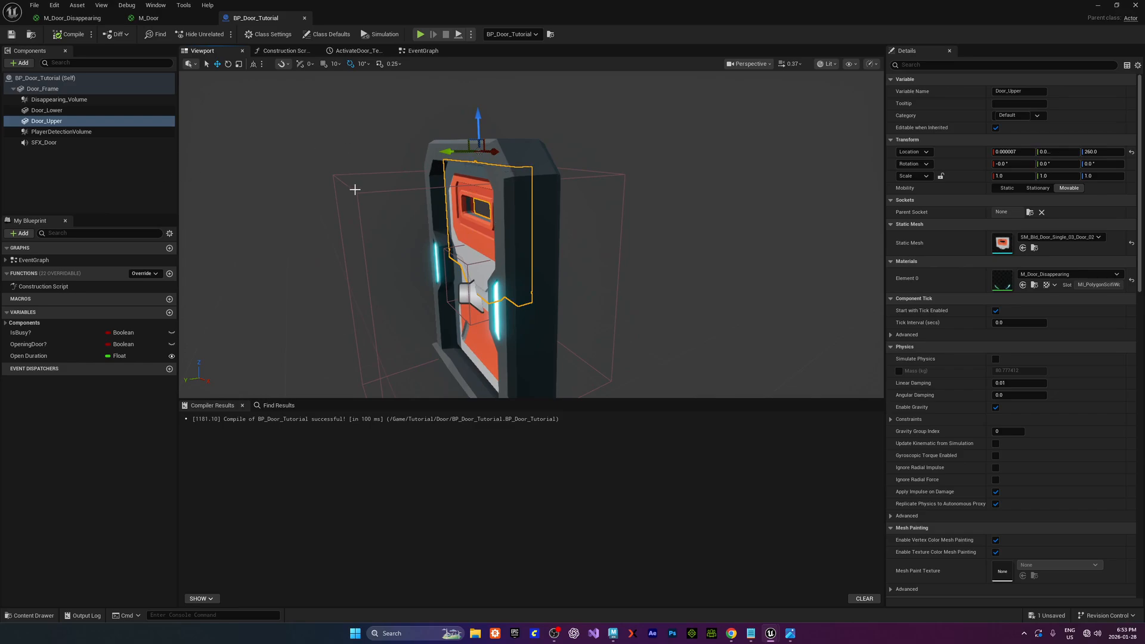
click(521, 138)
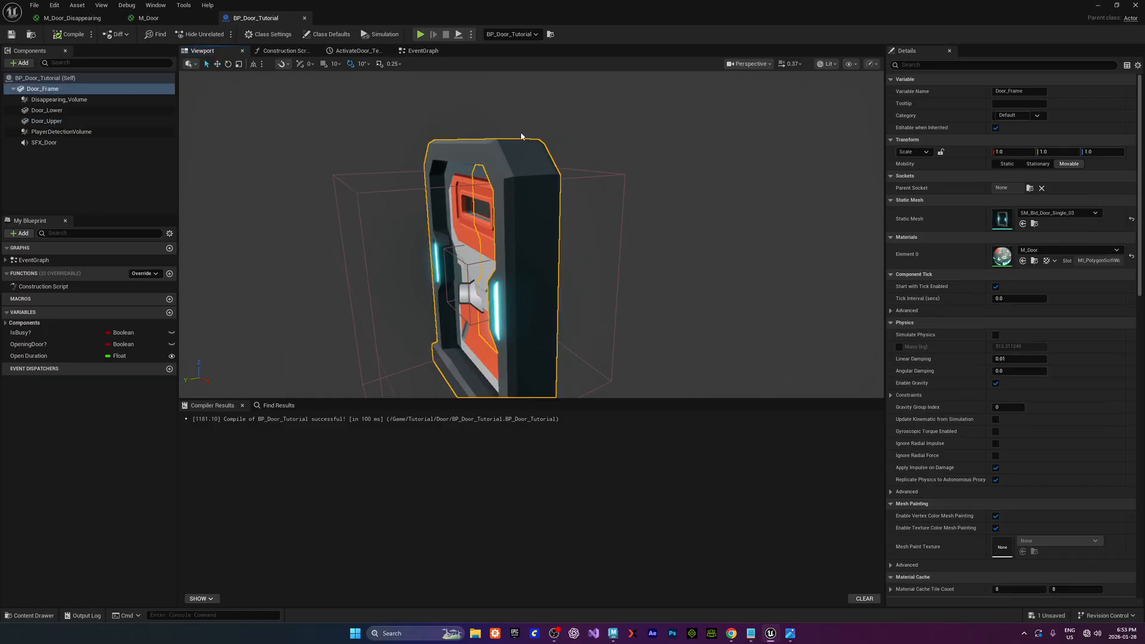
right_drag(521, 174, 430, 196)
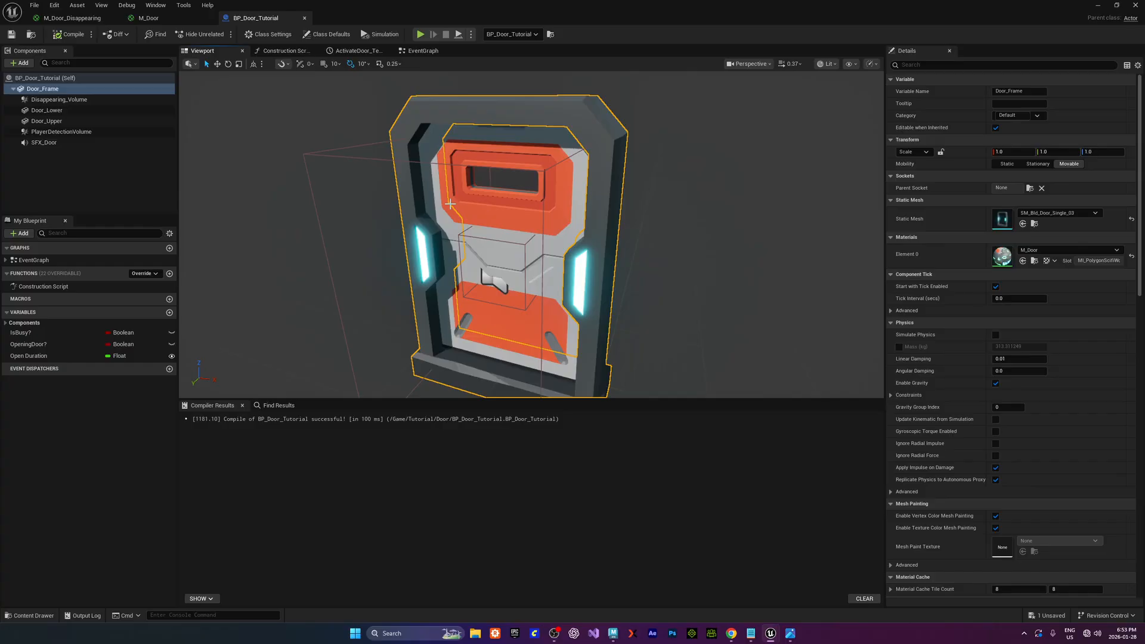
right_drag(432, 151, 481, 146)
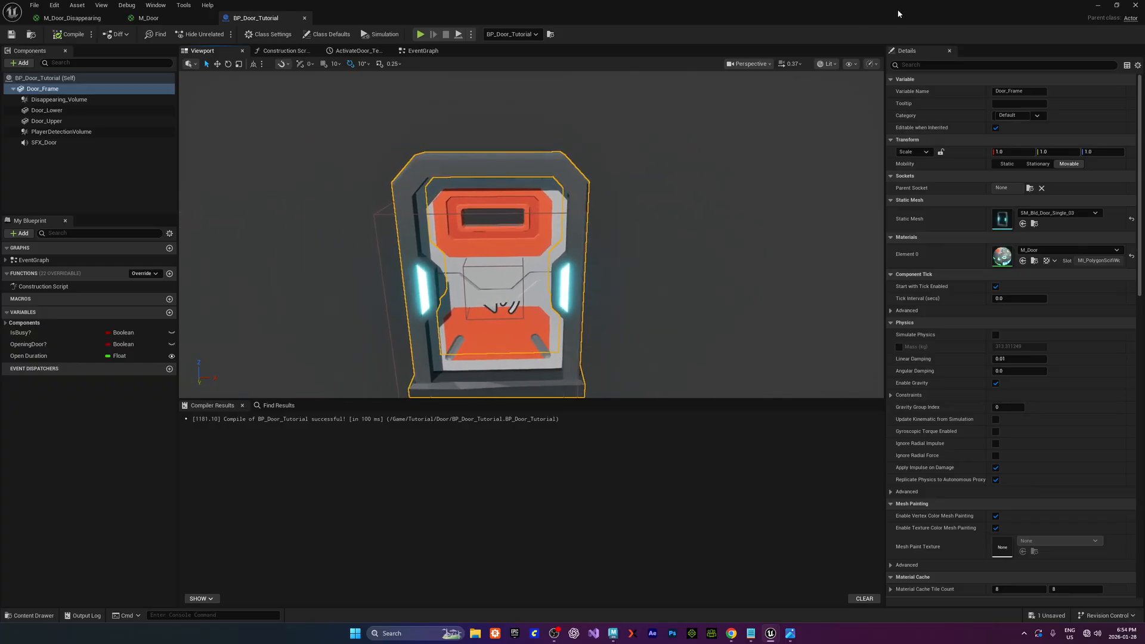
Move the blueprint editor window out of the way and examine the placed door in the level from its side and front
double_click(693, 21)
drag(724, 106, 2, 126)
right_drag(442, 234, 365, 344)
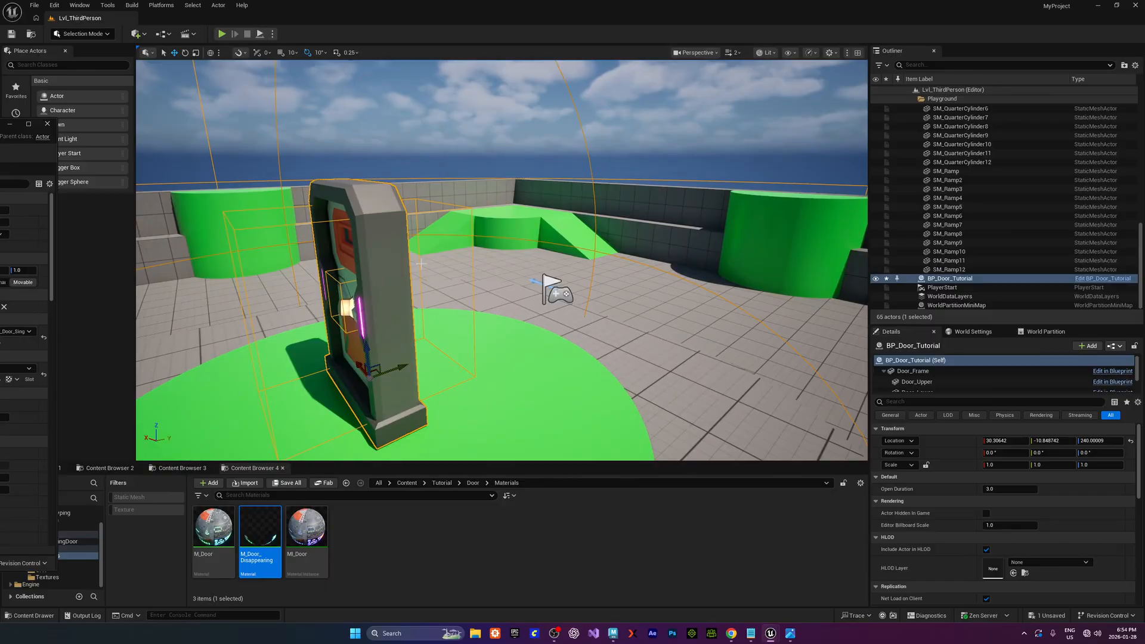
right_drag(421, 263, 422, 264)
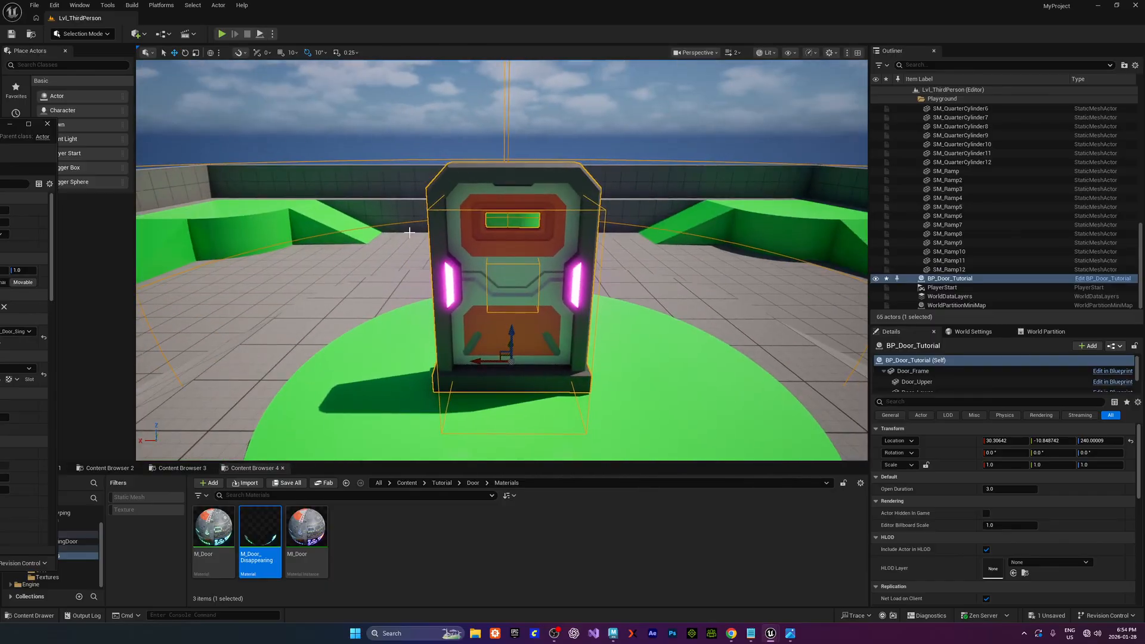
Play the level, run the character to the door and back to watch its panels open and close, and stop playing
click(222, 34)
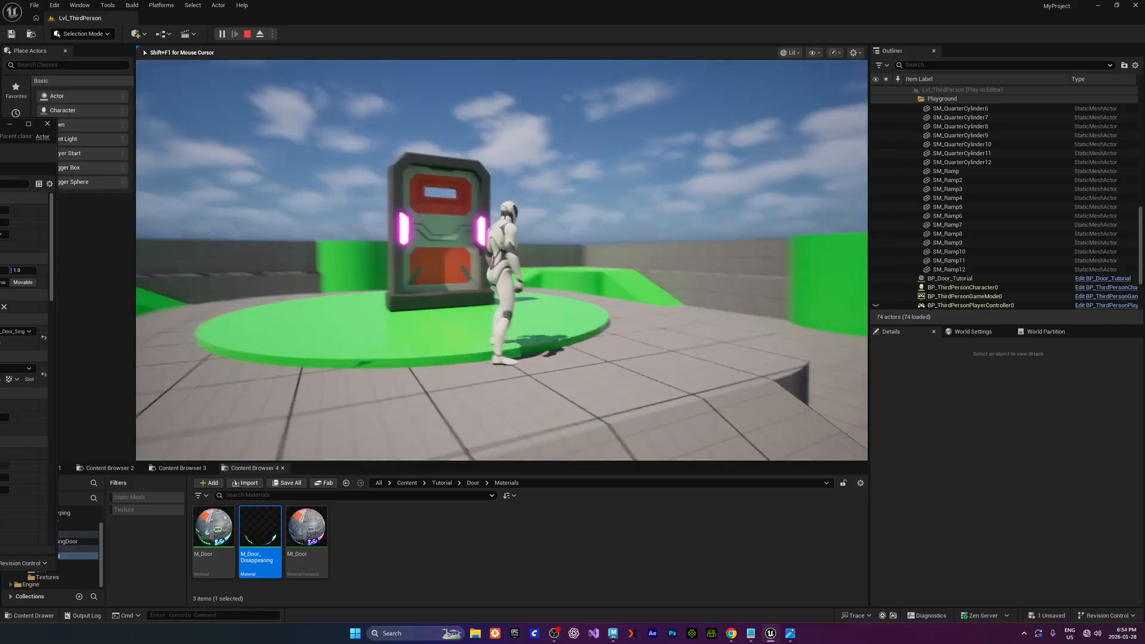
key(w)
key(s)
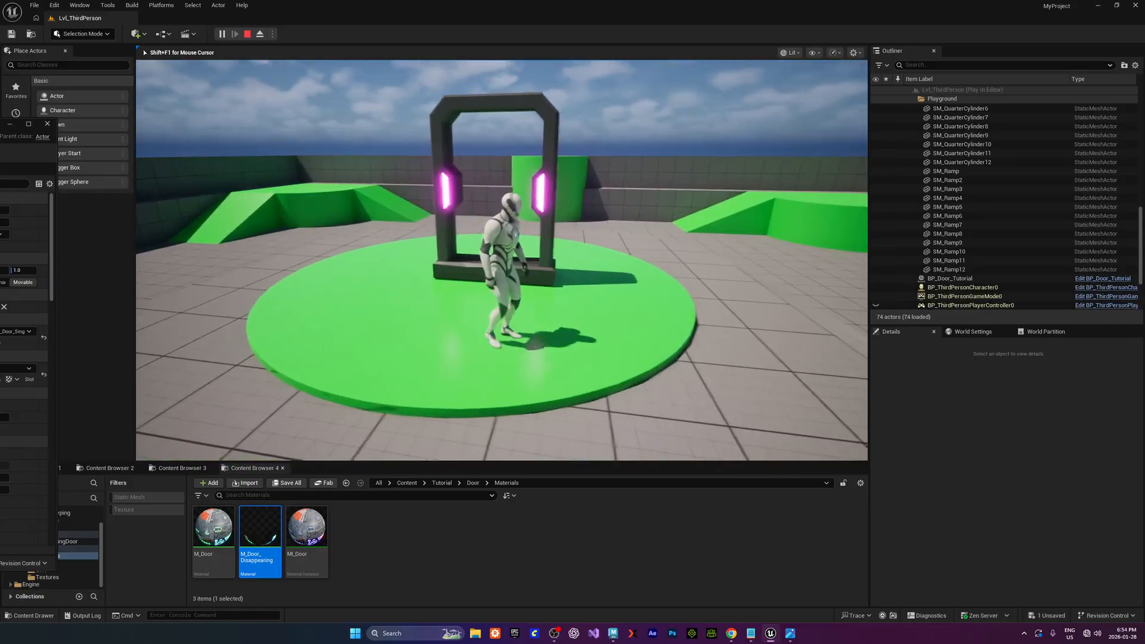
key(d)
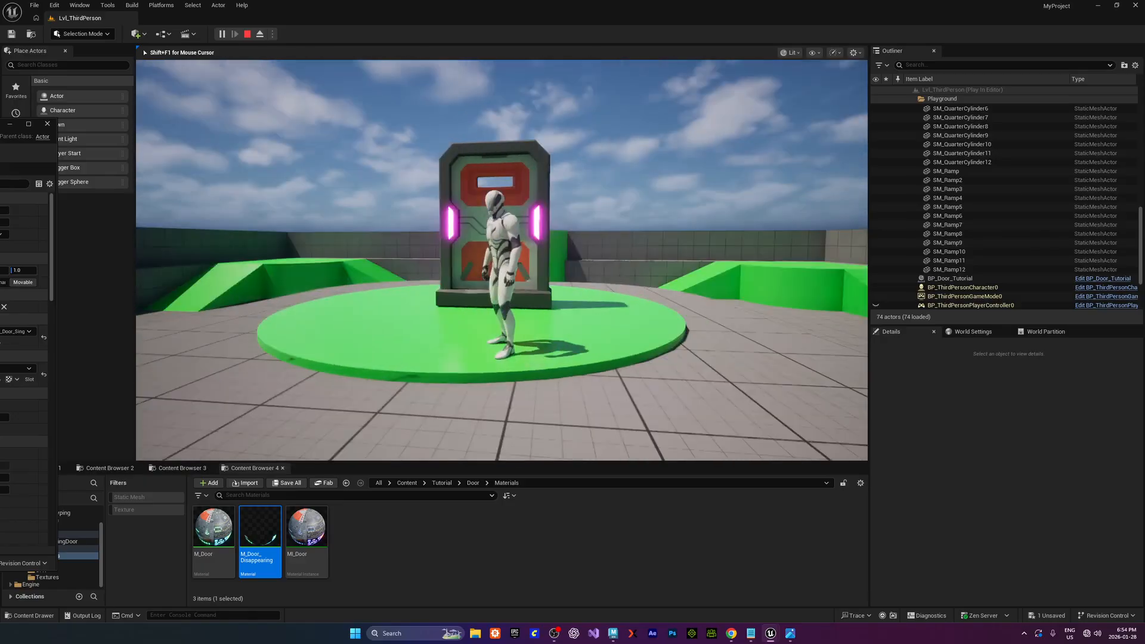
key(Escape)
Set the play session's net mode to Play As Listen Server with two players
click(272, 34)
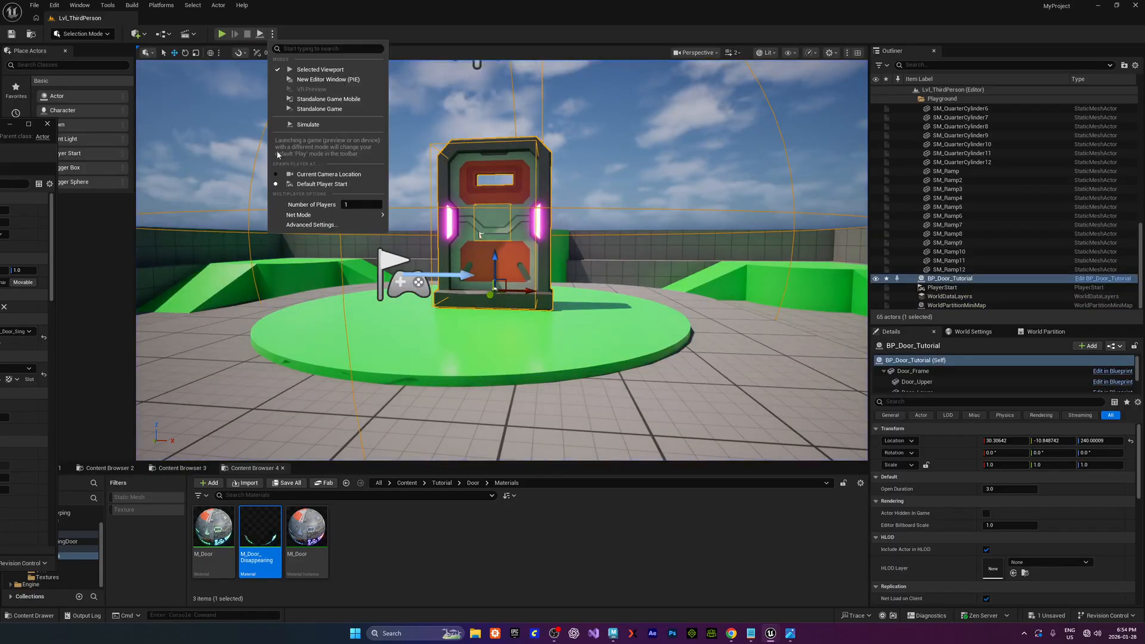
mouse_move(346, 215)
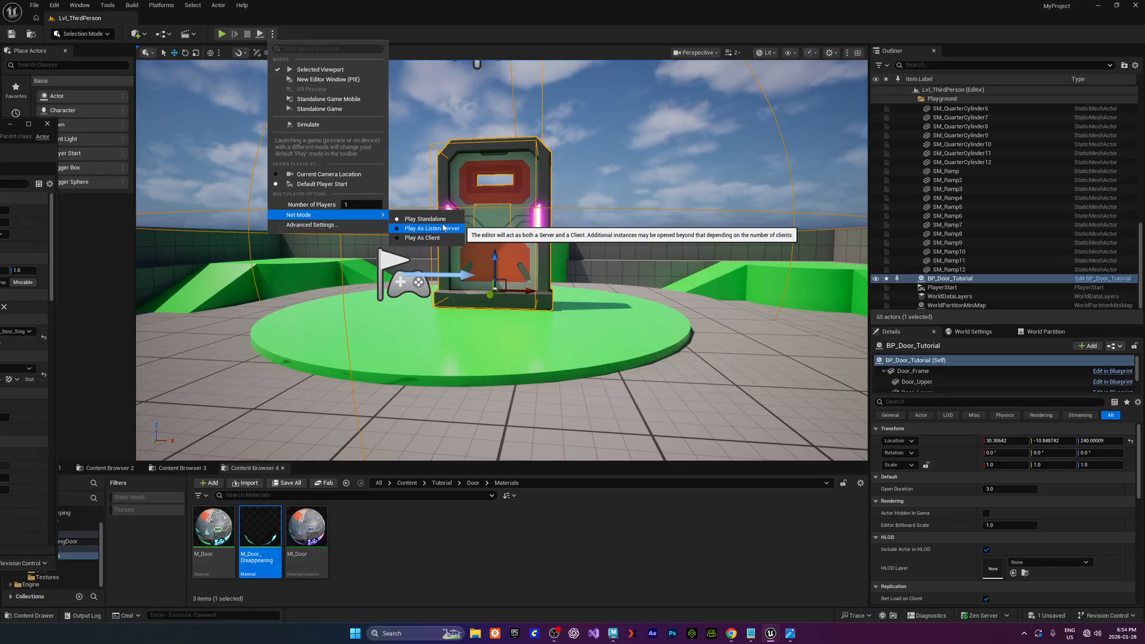
click(443, 228)
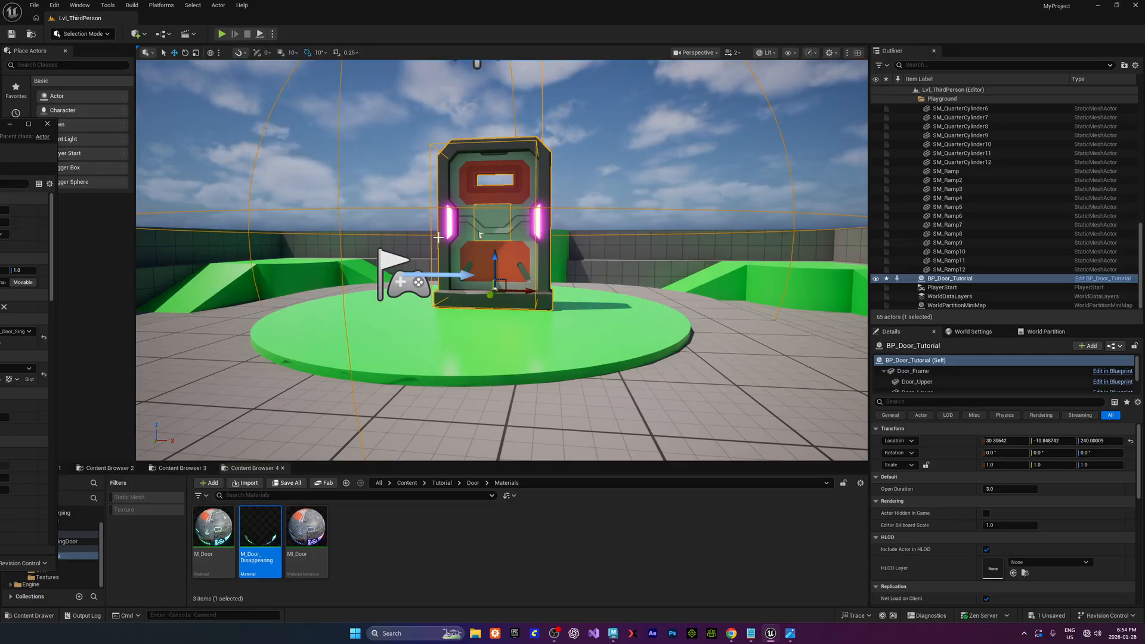
click(271, 33)
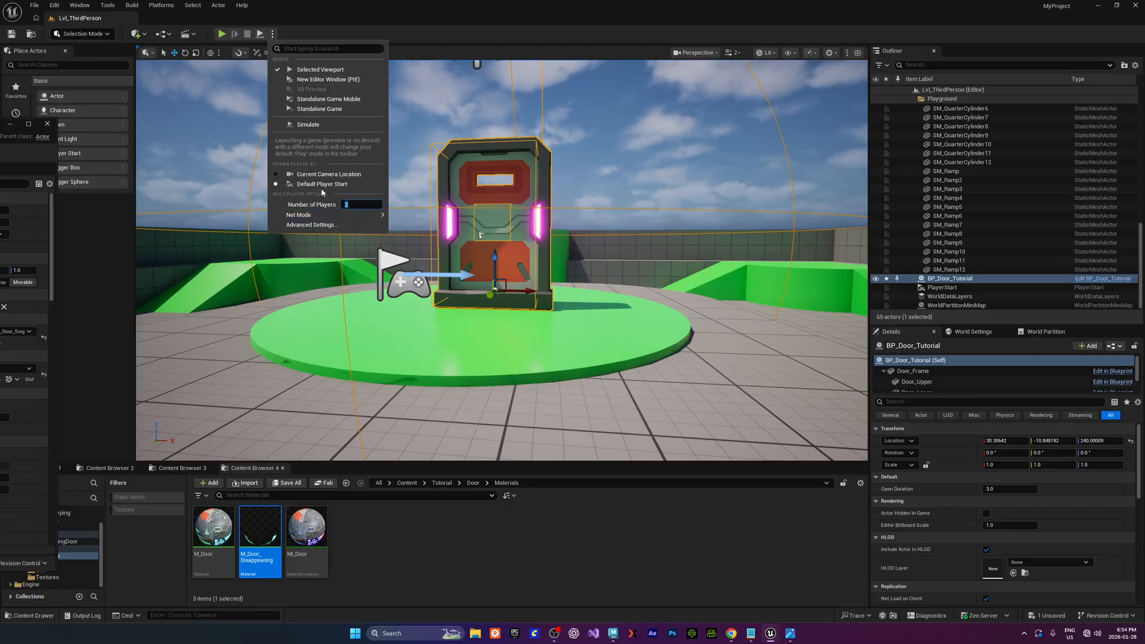
click(312, 8)
Start the two-player session and run the Client 2 character through the door to compare the opening in both game views
click(221, 36)
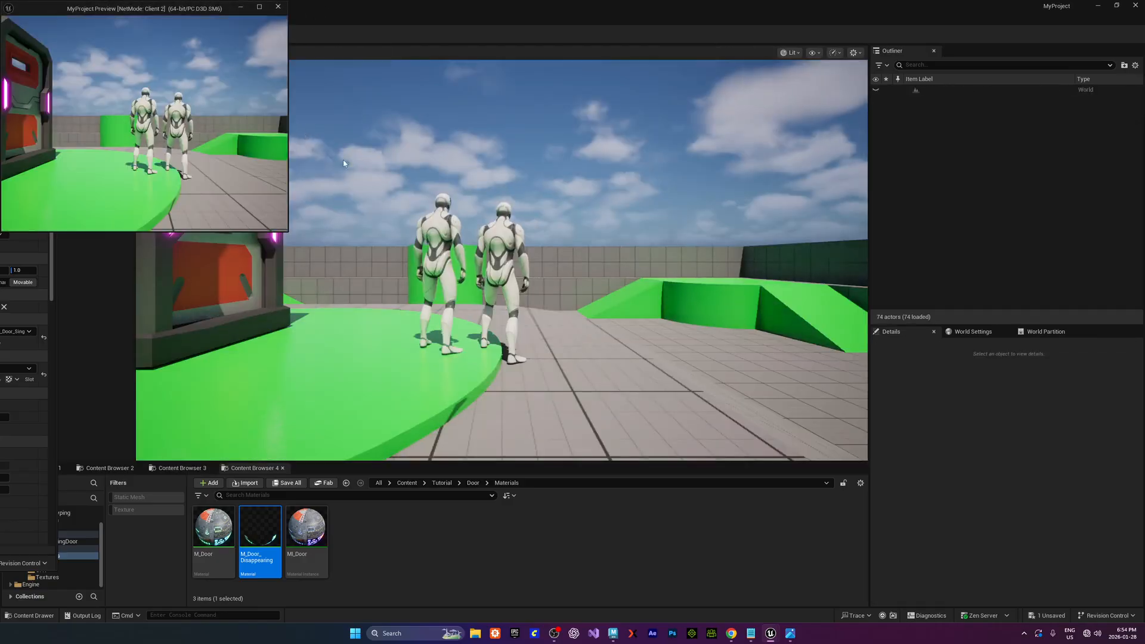
click(343, 163)
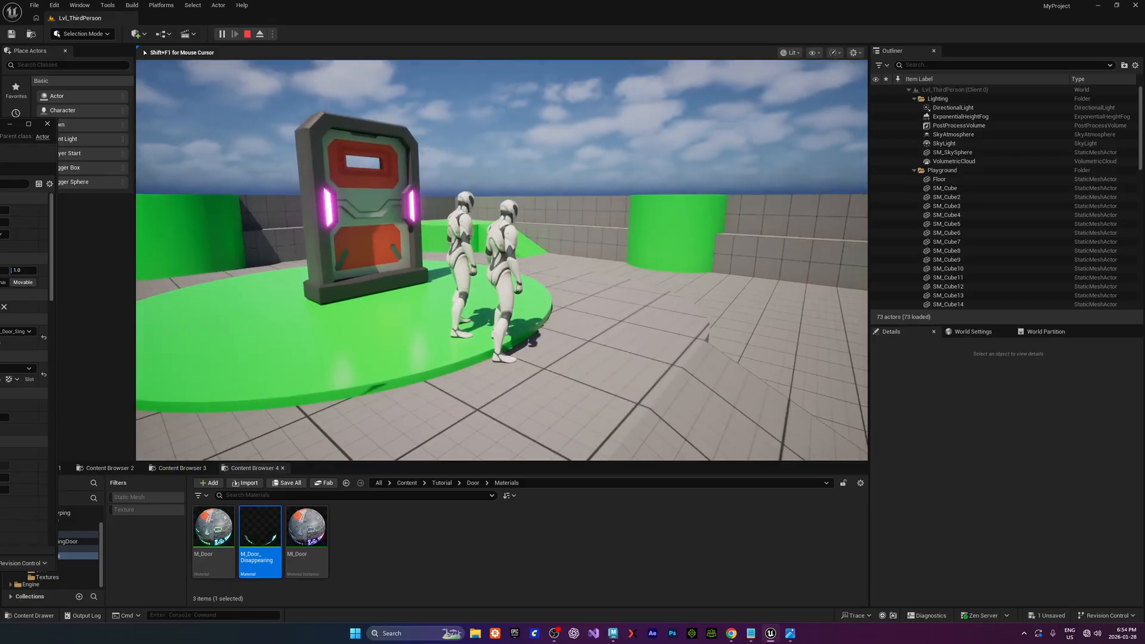
key(alt+Tab)
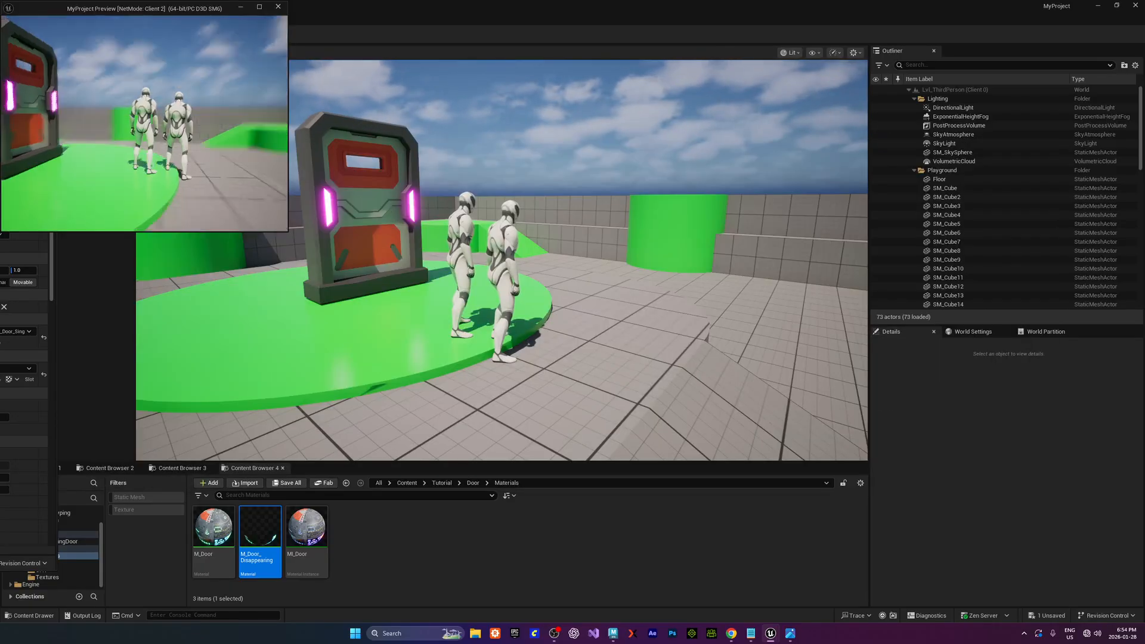
key(w)
key(w)
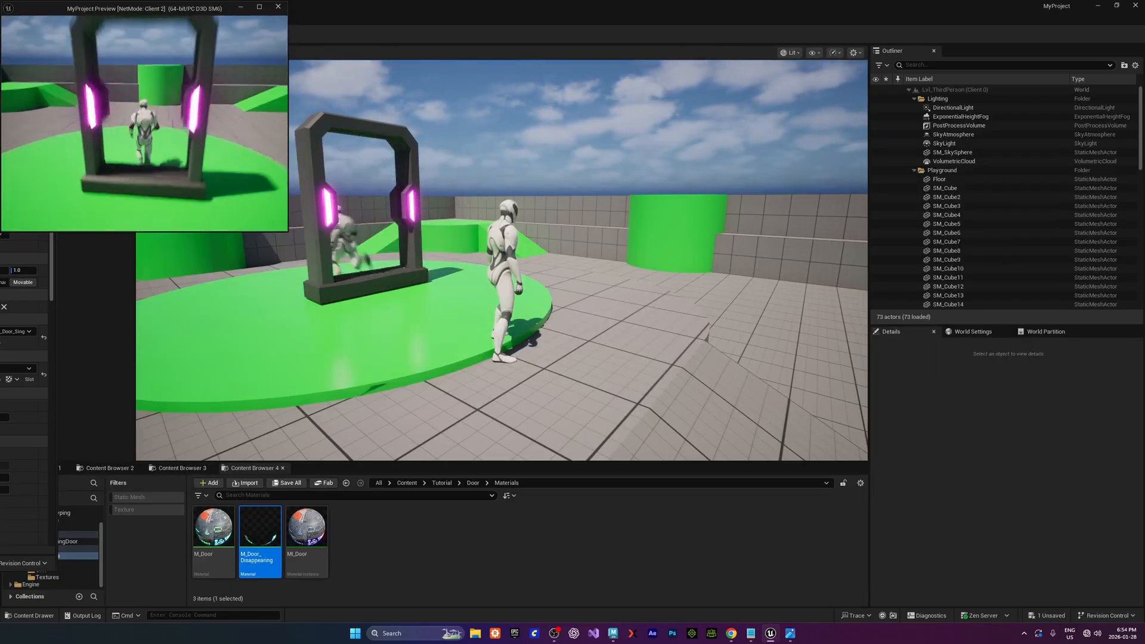
key(s)
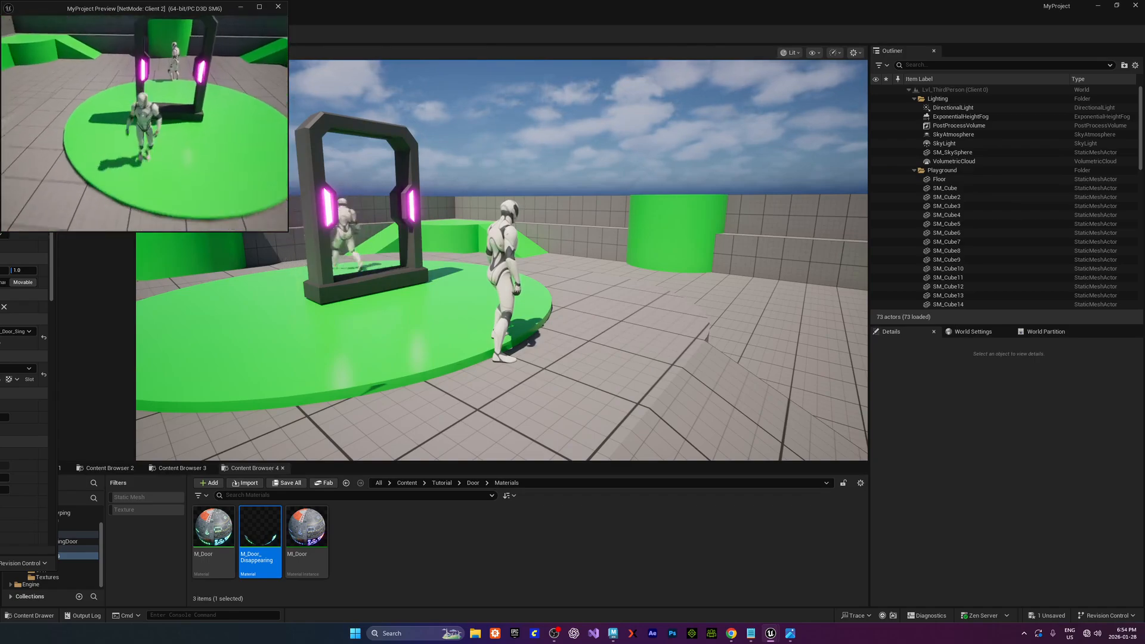
Control the main viewport's character and run it up to and away from the door to check the panels for that player
key(alt+Tab)
key(w)
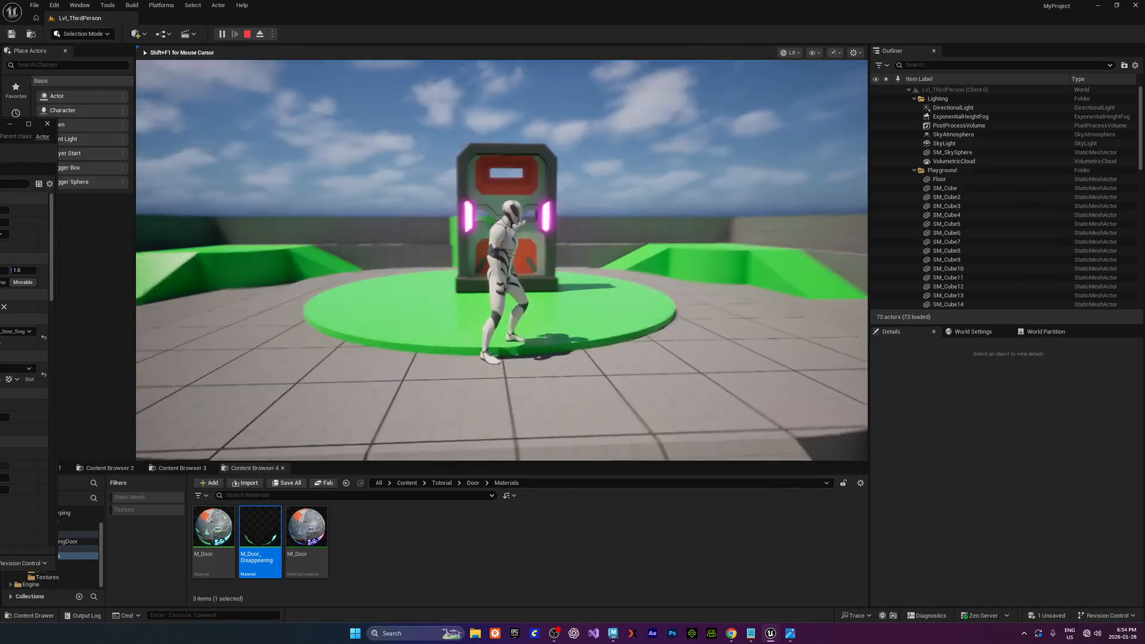
key(s)
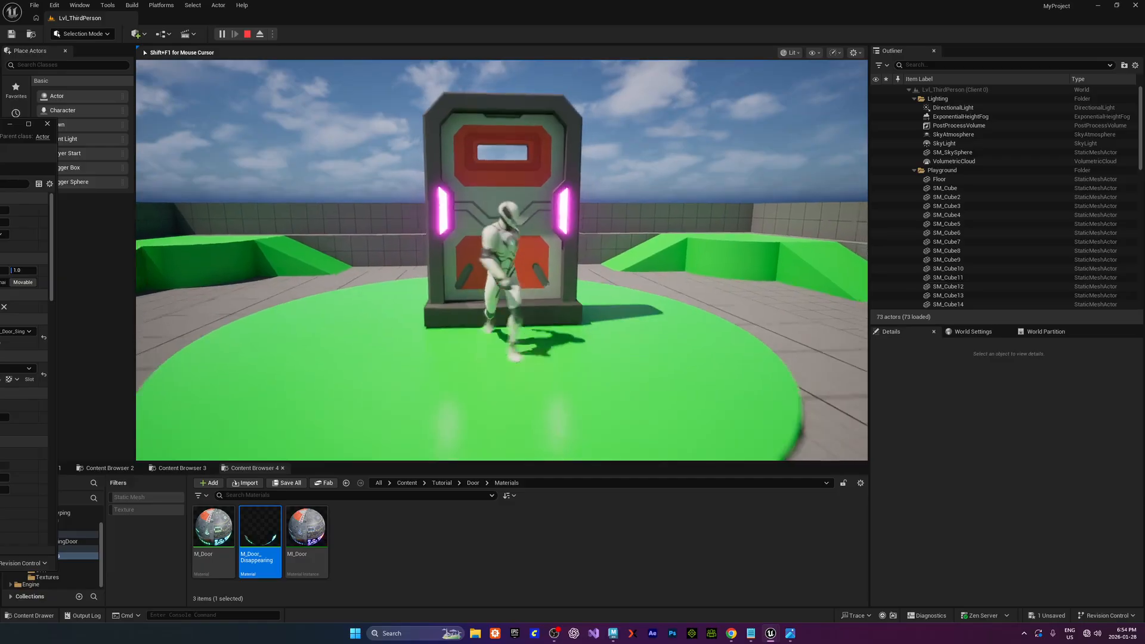
key(w)
key(w)
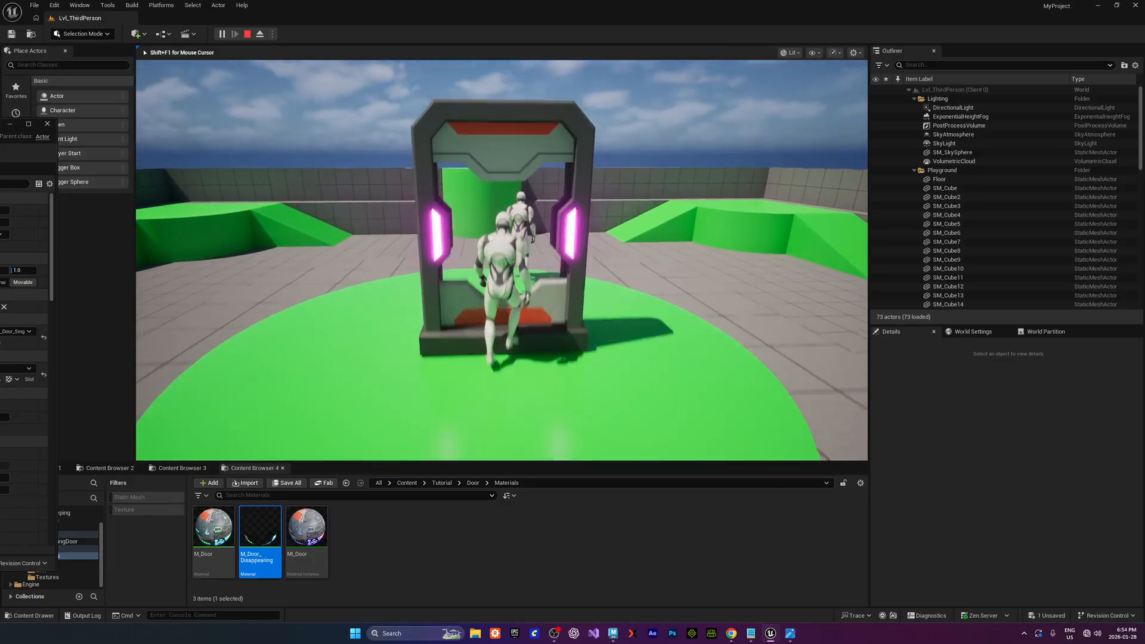
Move the Client 2 character around the front of the door to check its closed panels, and end the multiplayer session
key(alt+Tab)
click(494, 186)
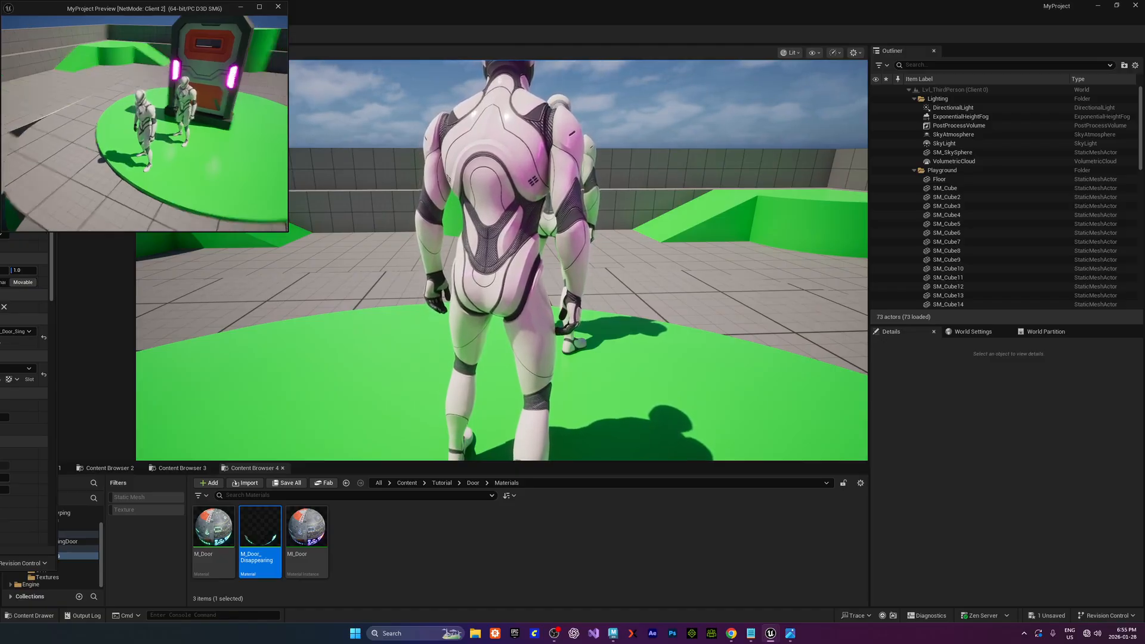
key(d)
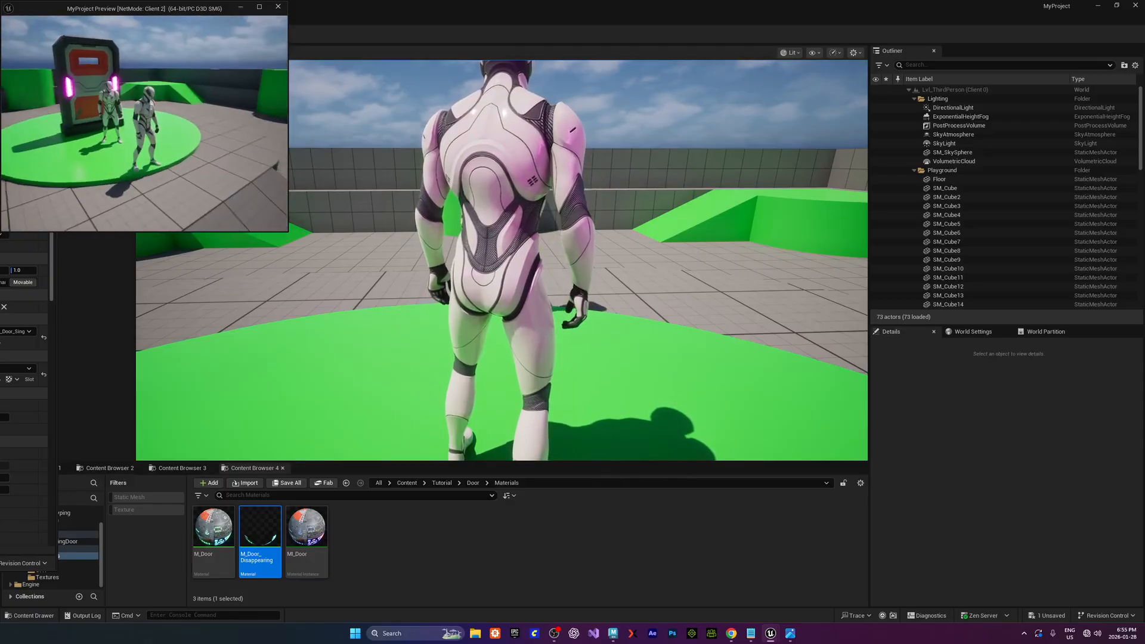
key(Escape)
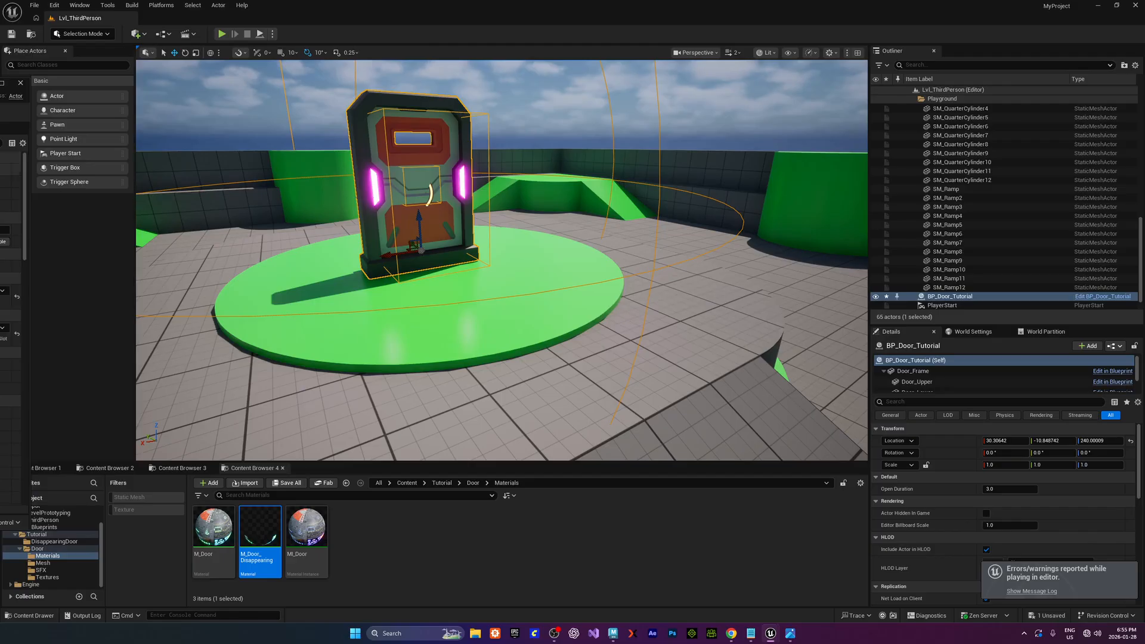
Save BP_Door_Tutorial and close its editor window, applying the pending changes to the M_Door material
drag(0, 131, 577, 77)
right_drag(499, 188, 477, 144)
scroll(500, 187, down, 1)
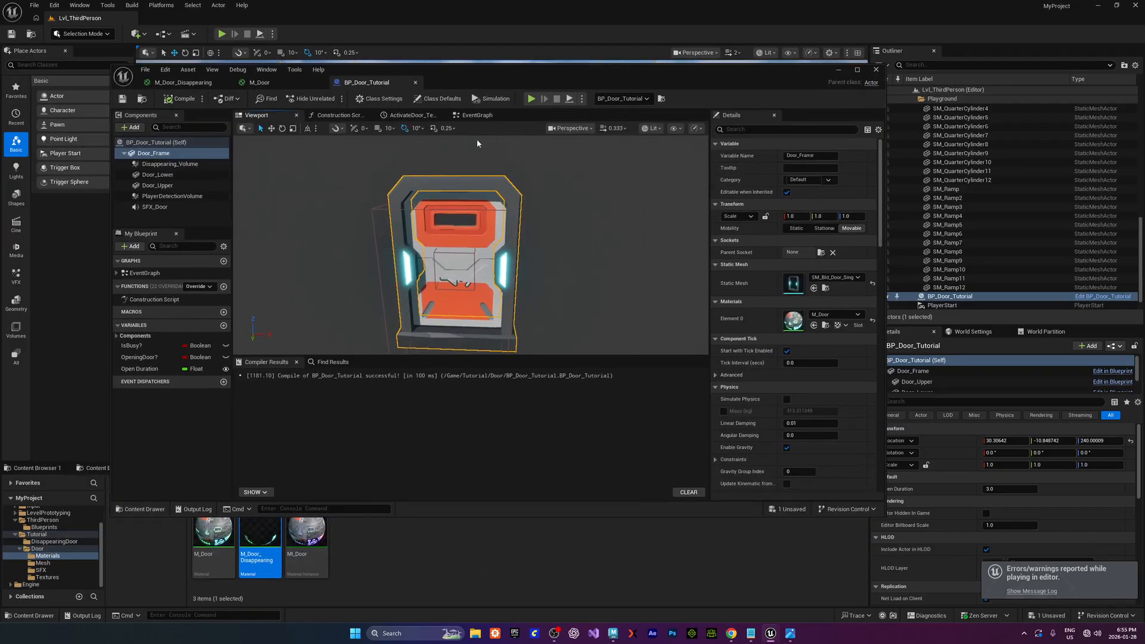
click(125, 101)
drag(698, 81, 669, 77)
click(848, 68)
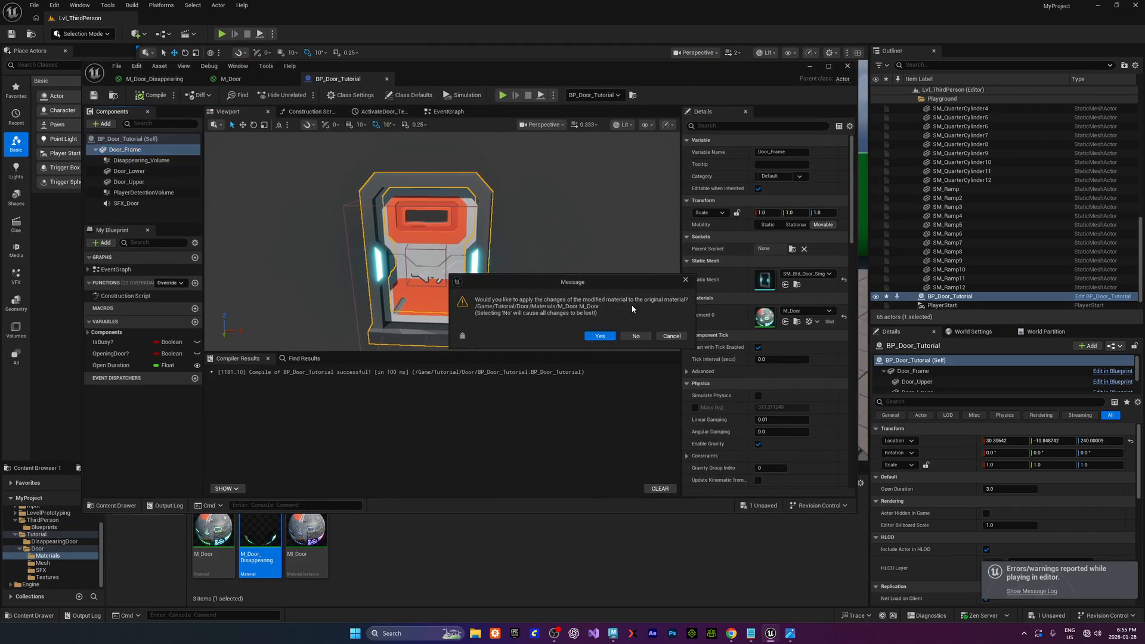
click(600, 336)
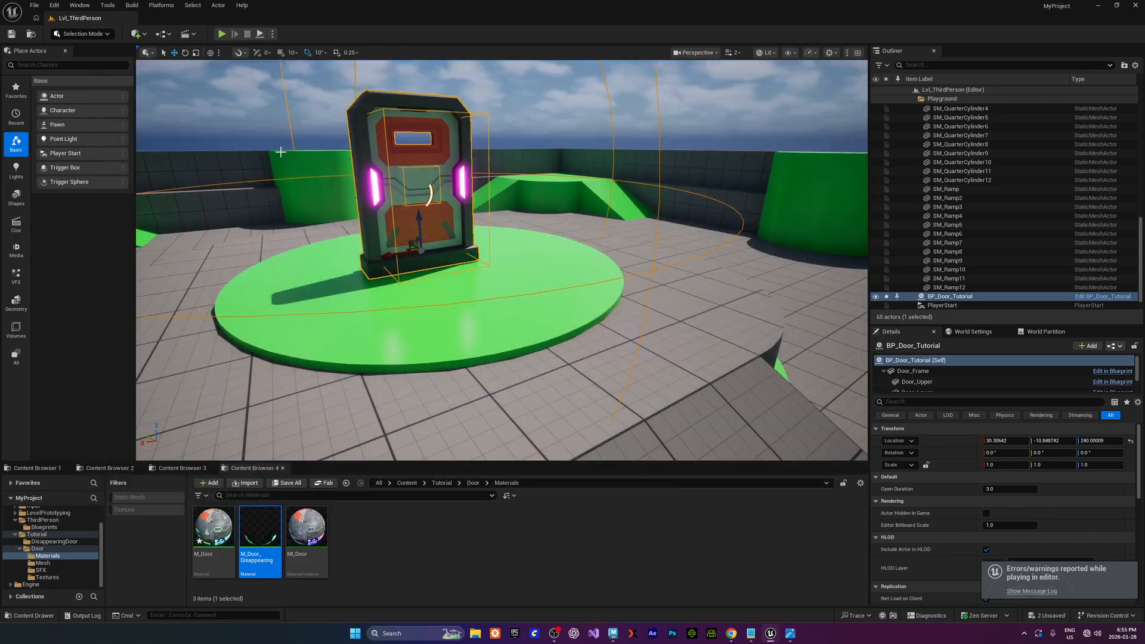
right_drag(373, 162, 364, 120)
mouse_move(512, 174)
right_down()
mouse_move(514, 185)
mouse_move(511, 174)
right_up()
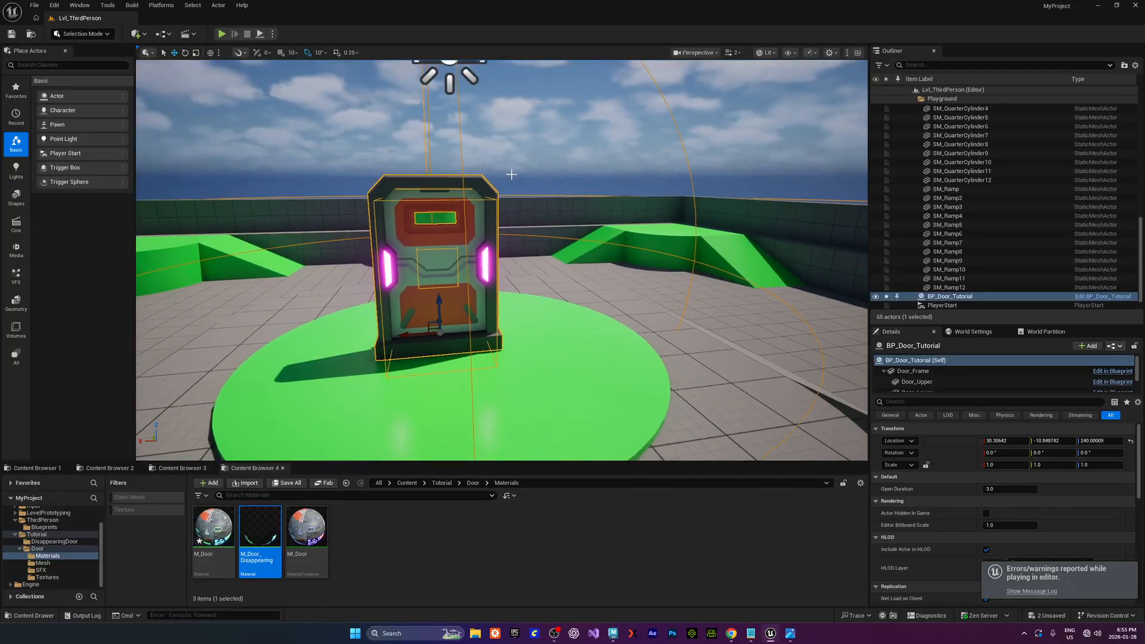